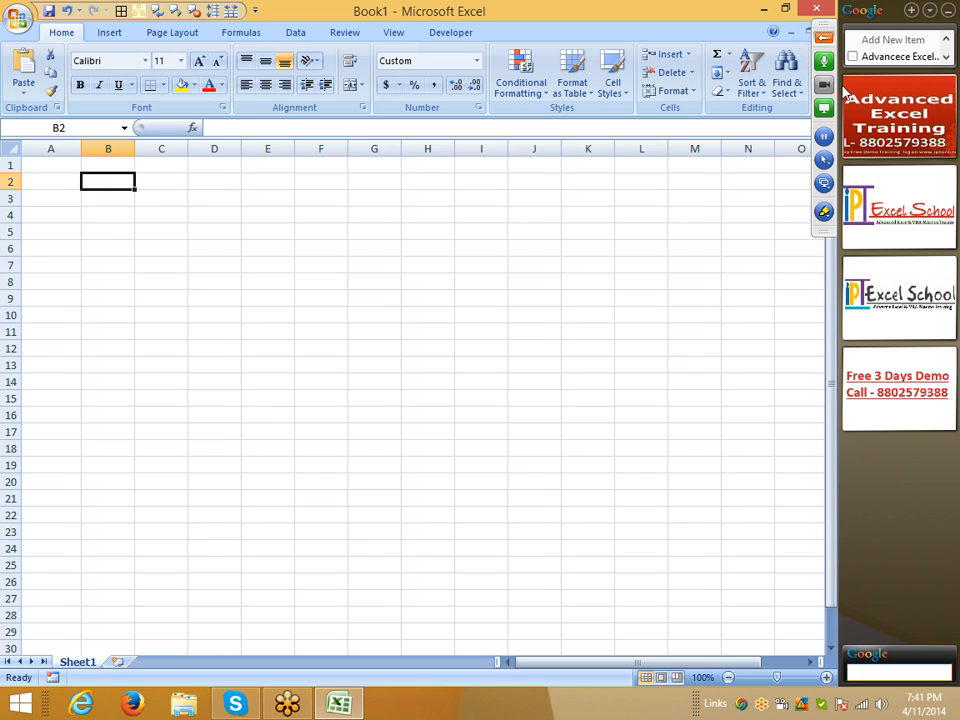
left_click(823, 38)
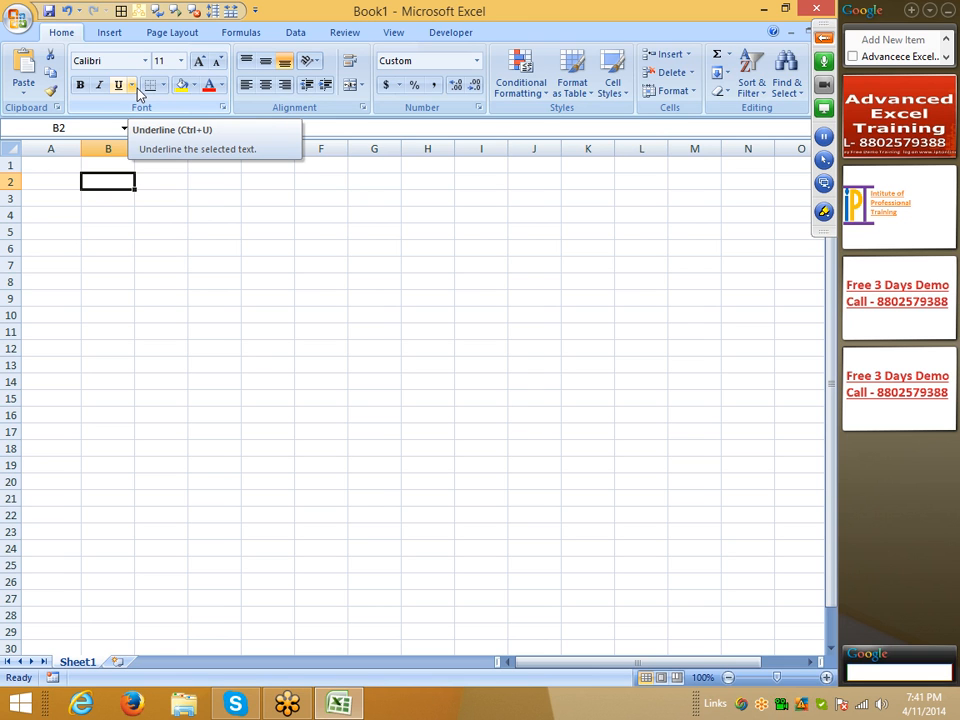
Step: Search the Start screen for Word 2007 and open it with a blank document
key("super")
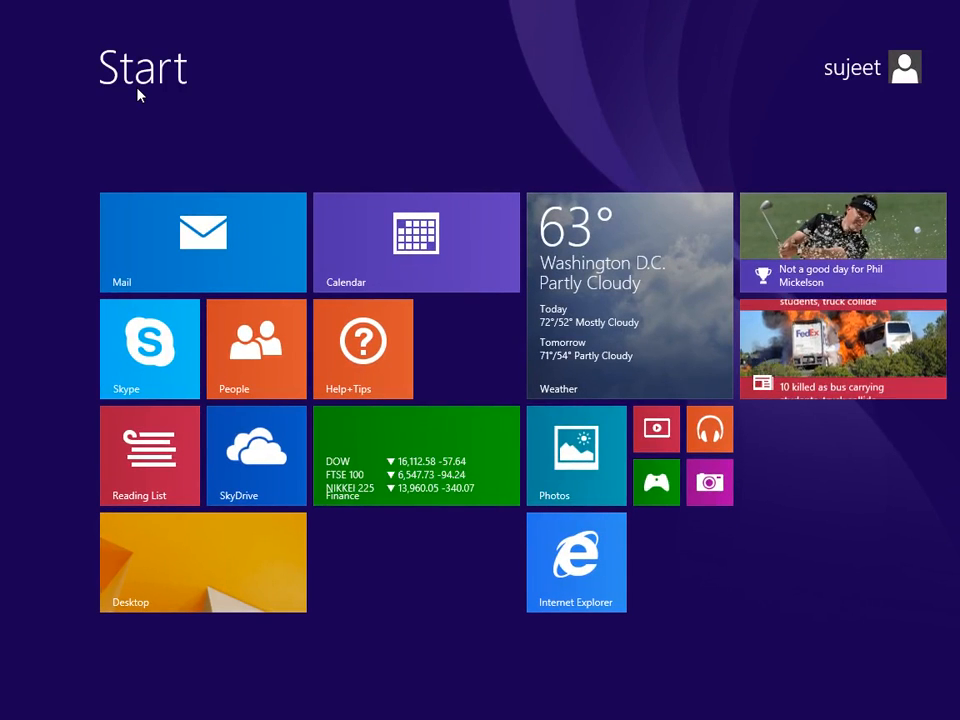
type("word 2007")
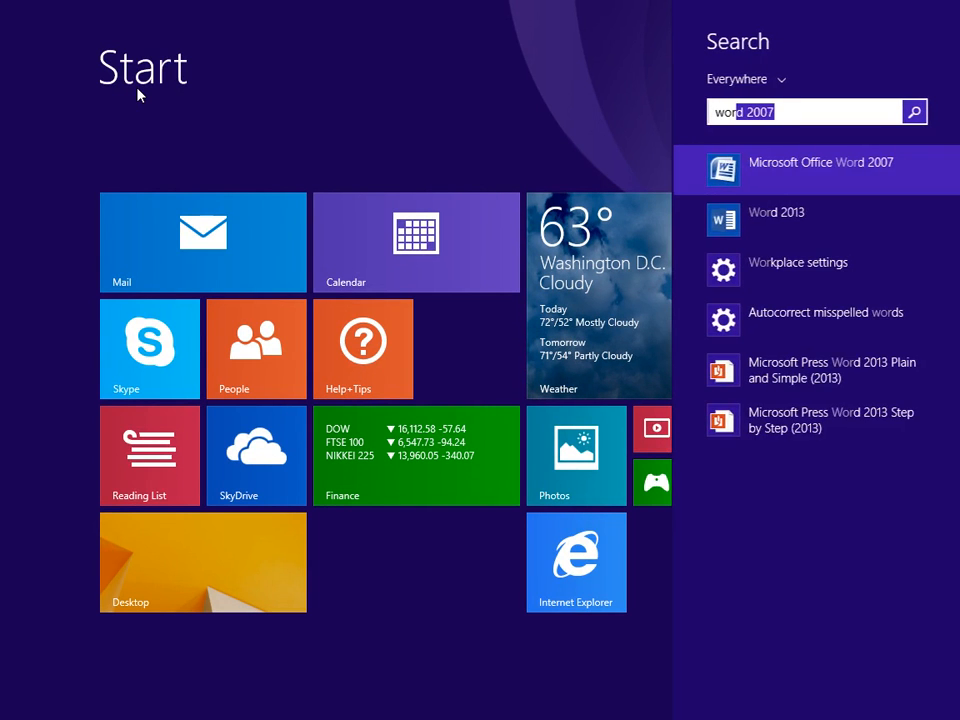
key("Return")
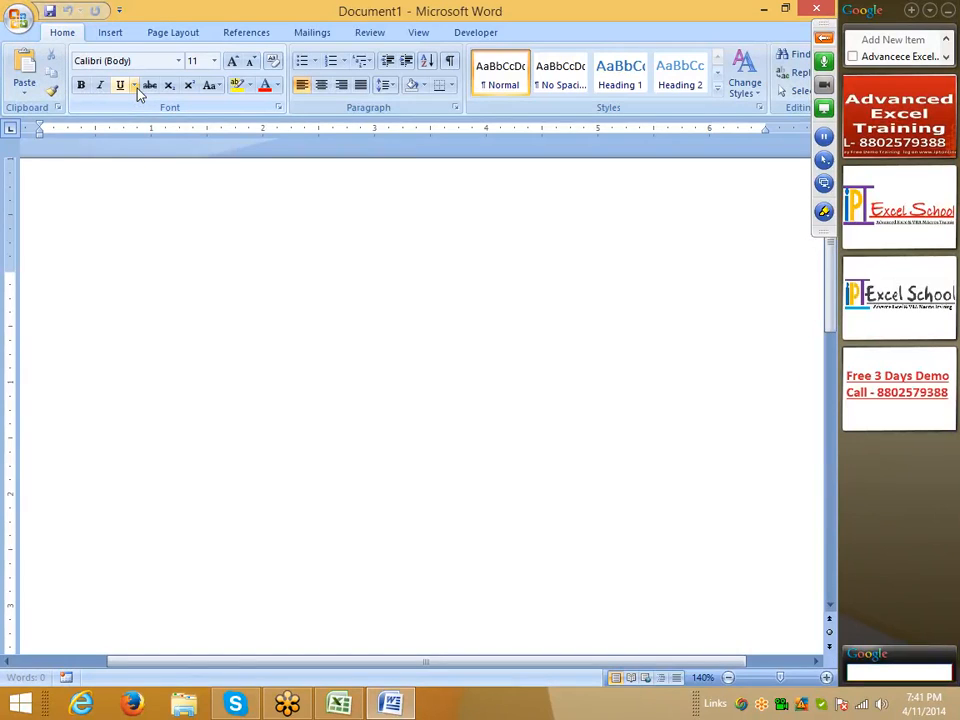
Step: Enter the ordinals 10th, 2nd and 3rd on separate lines of the blank document
type("10th")
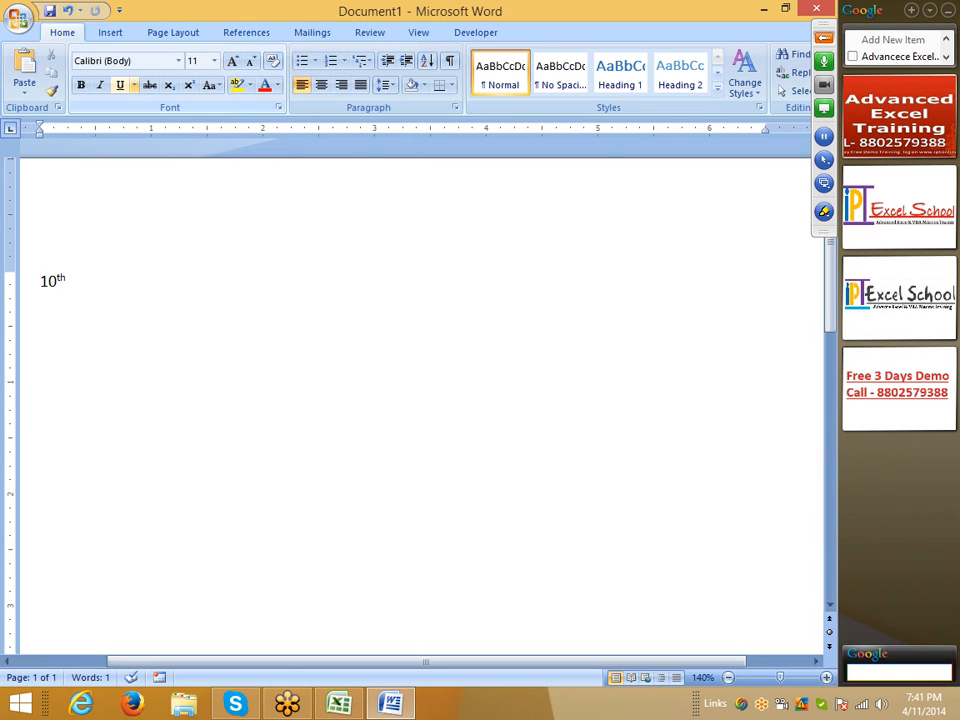
key("Return")
type("2nd")
key("Return")
type("3rd")
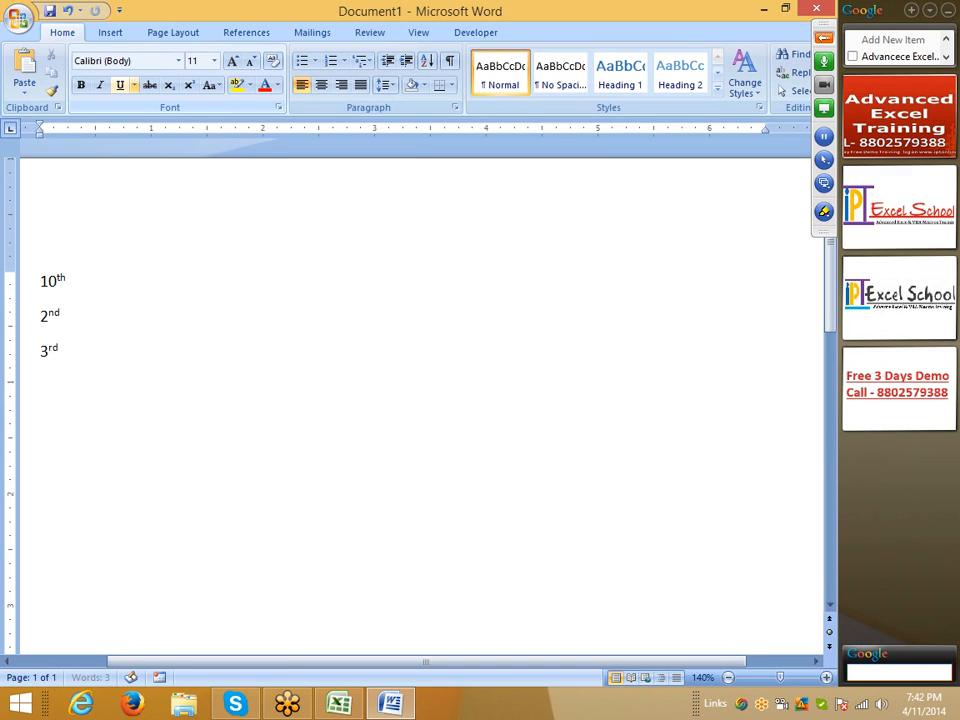
key("Return")
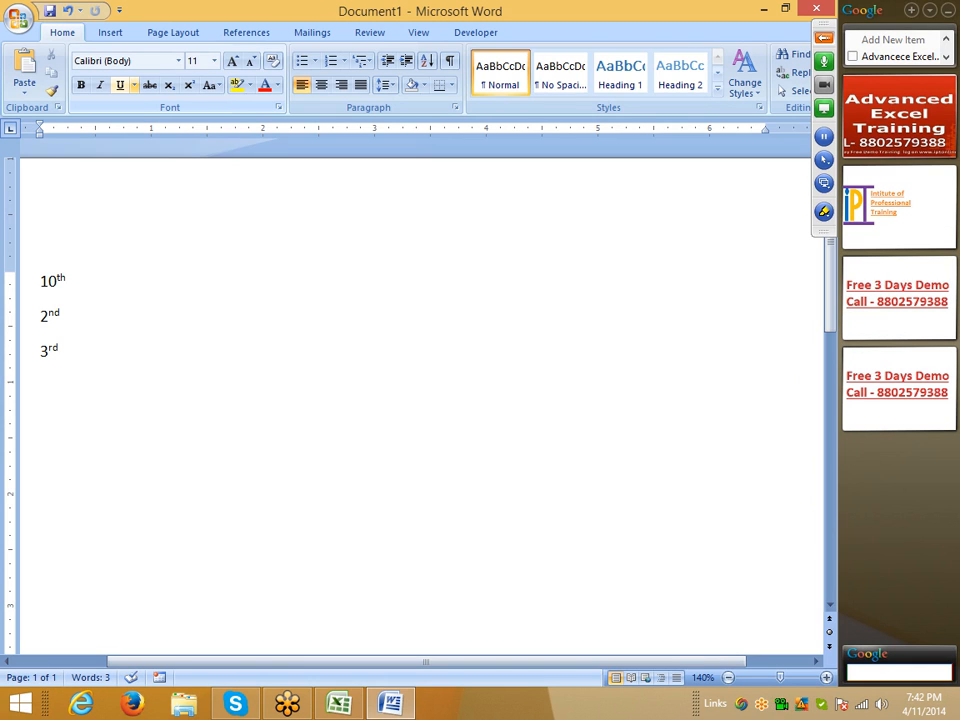
Step: Switch to the Excel workbook Book1 and enter 10th in B2 and 3rd in B3
key("alt+Tab")
type("10th")
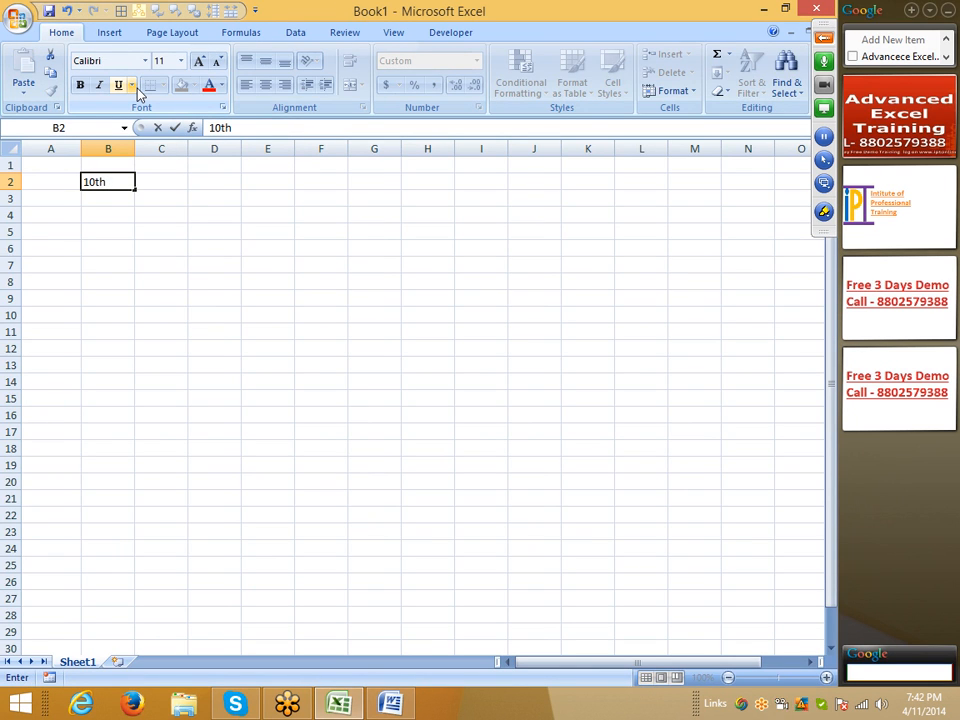
key("Return")
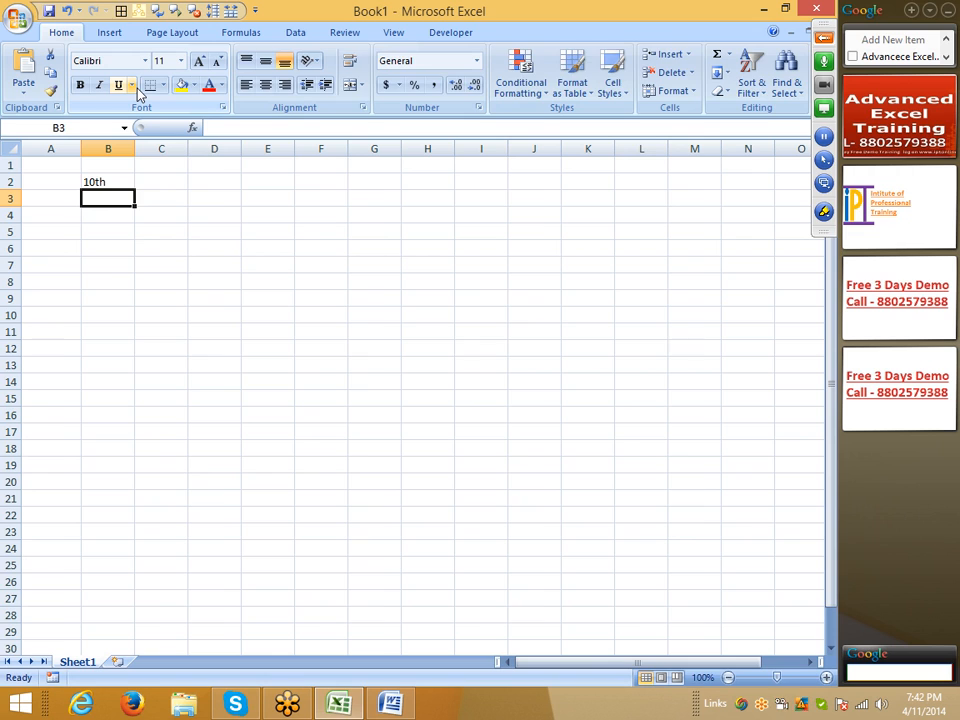
type("3nd")
key("BackSpace")
key("BackSpace")
type("rd")
key("Return")
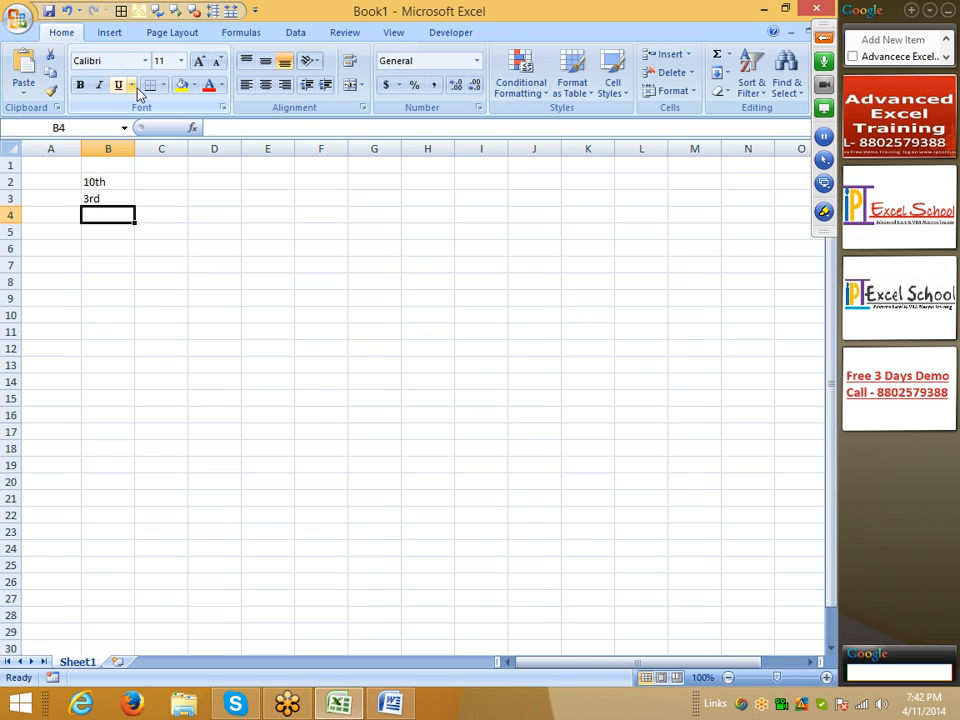
Step: Switch to the Word document and delete all of its text
key("alt+Tab")
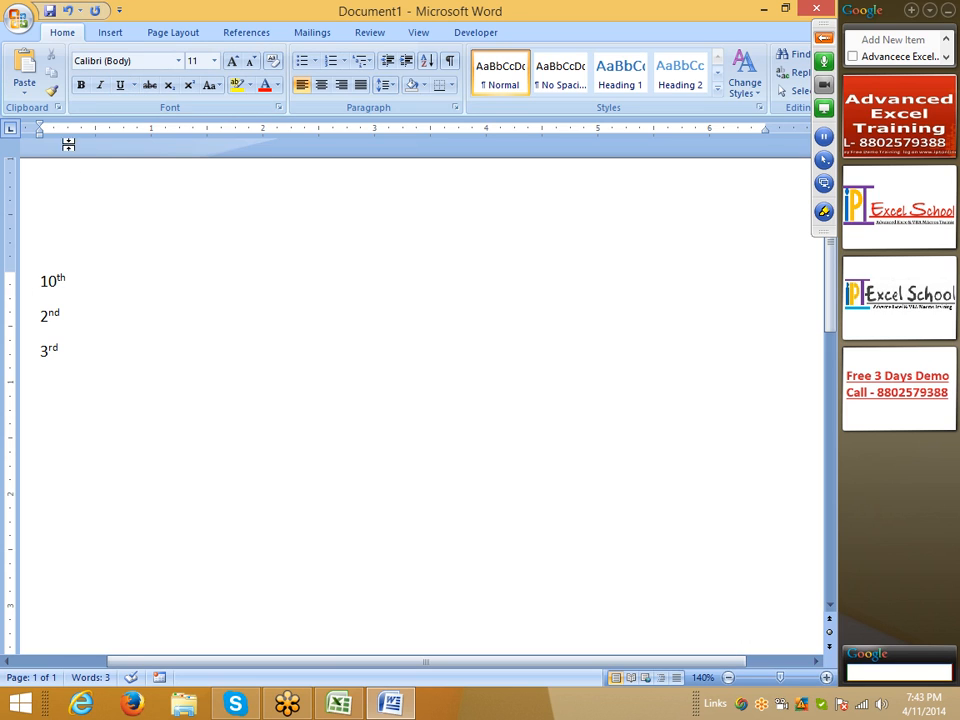
left_click_drag(81, 381, 21, 193)
key("Delete")
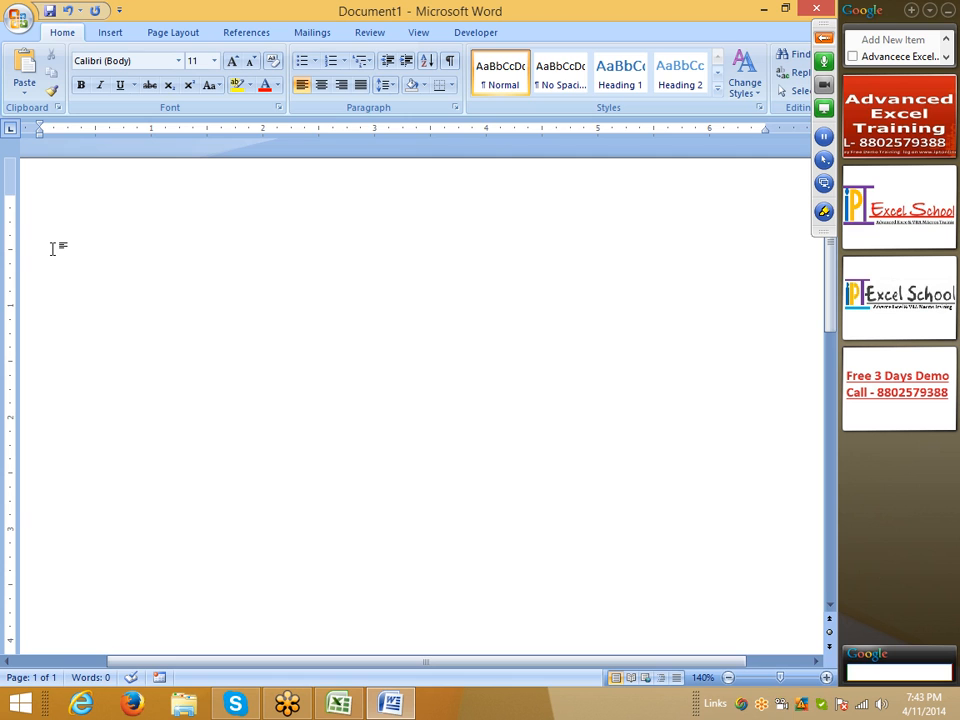
Step: Show the desktop and look through the items whose names begin with P
key("super+d")
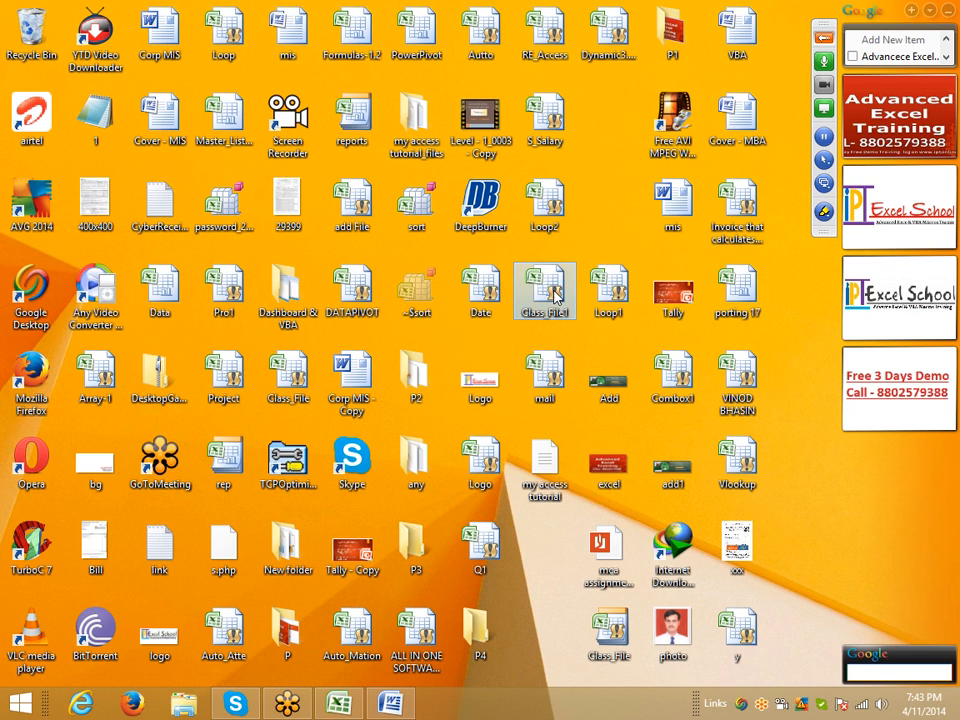
key("p")
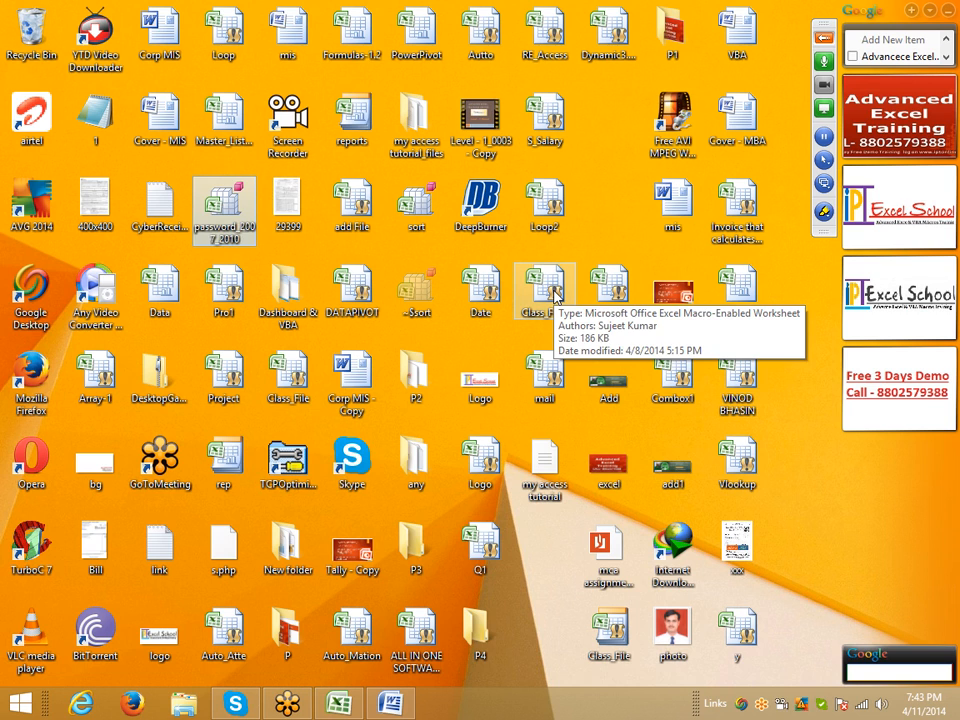
key("h")
key("p")
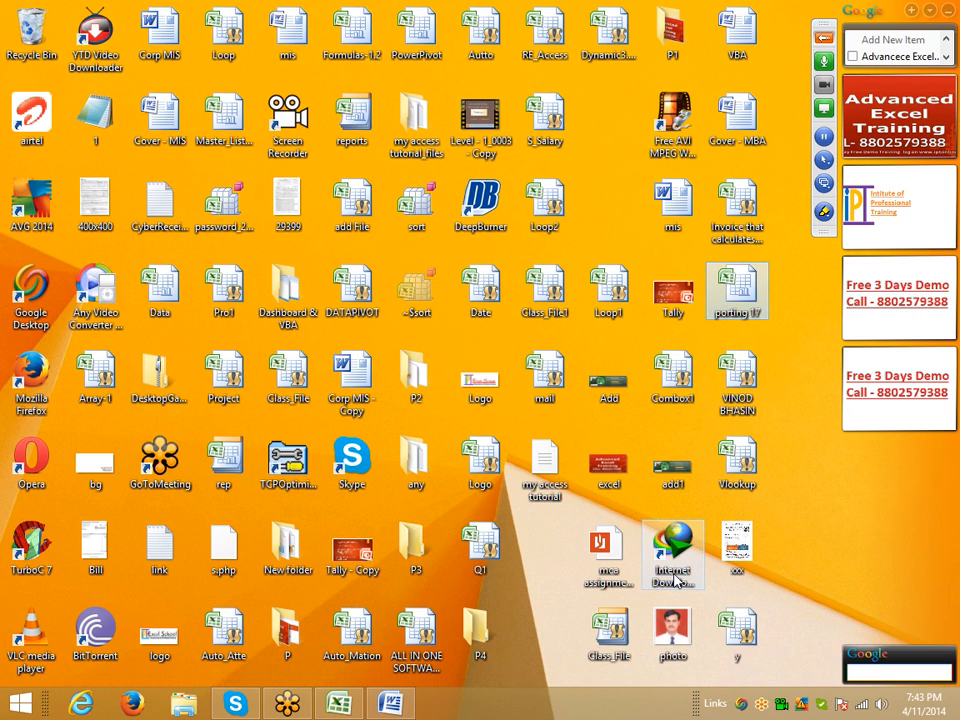
key("p")
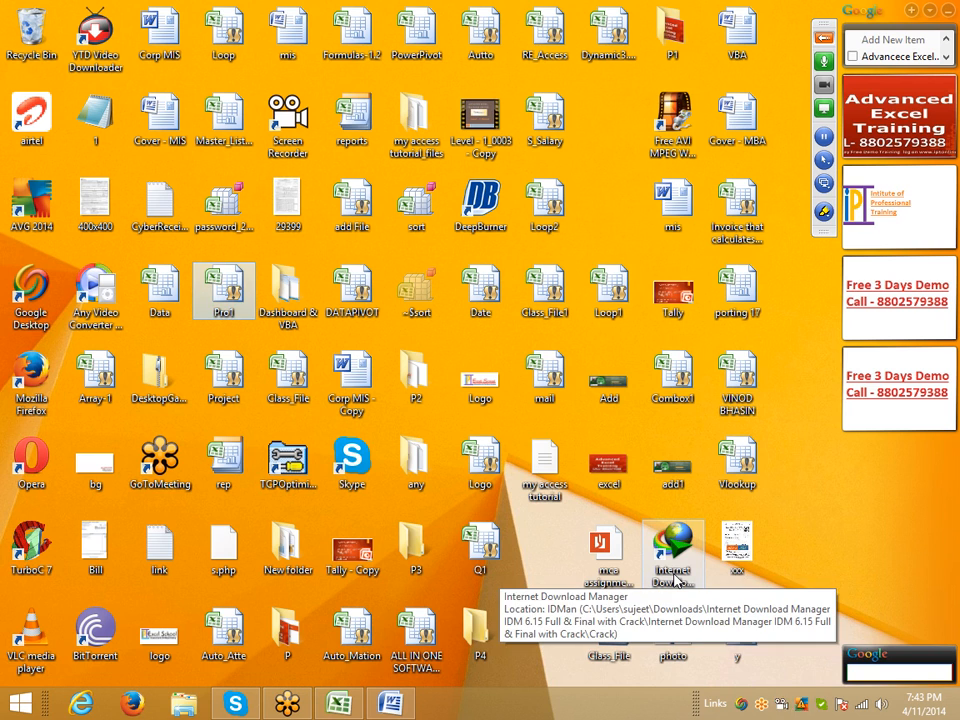
key("p")
key("p")
key("p")
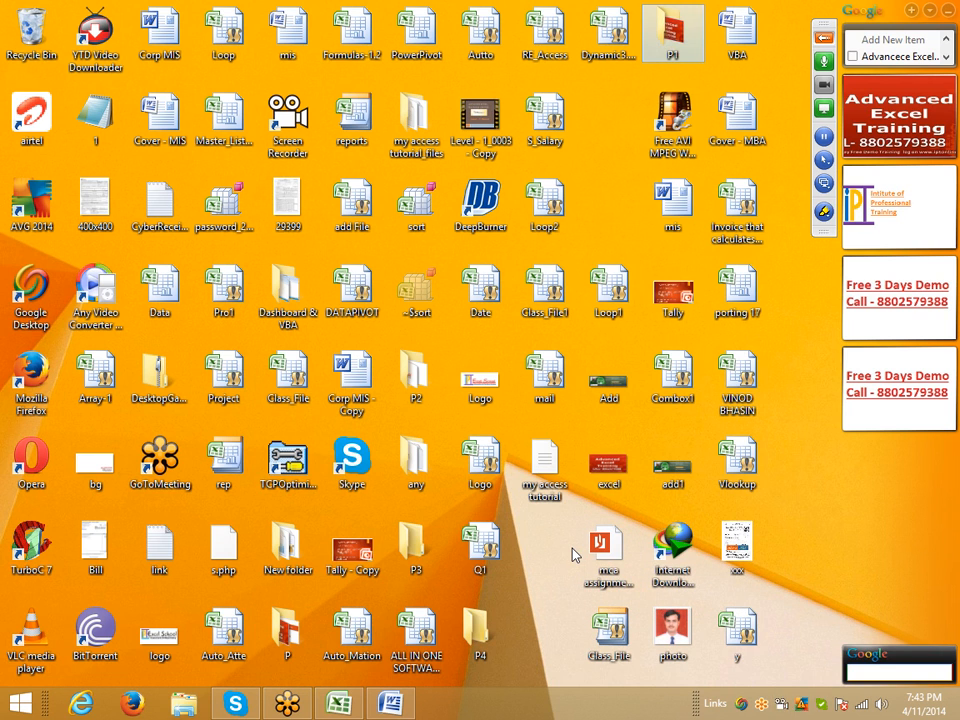
key("p")
key("p")
key("p")
key("p")
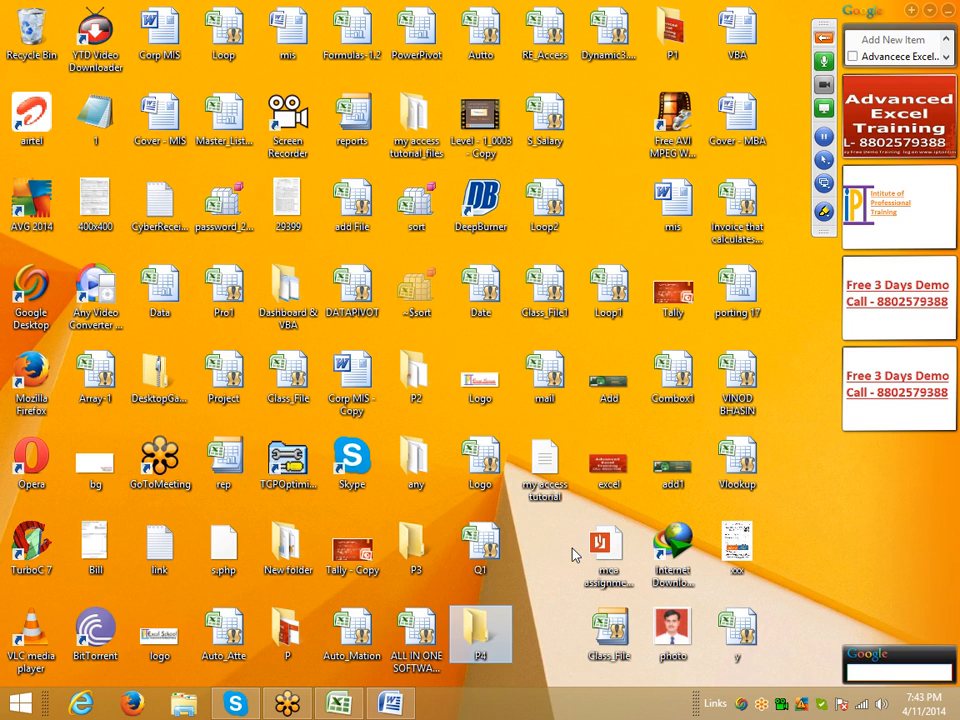
key("p")
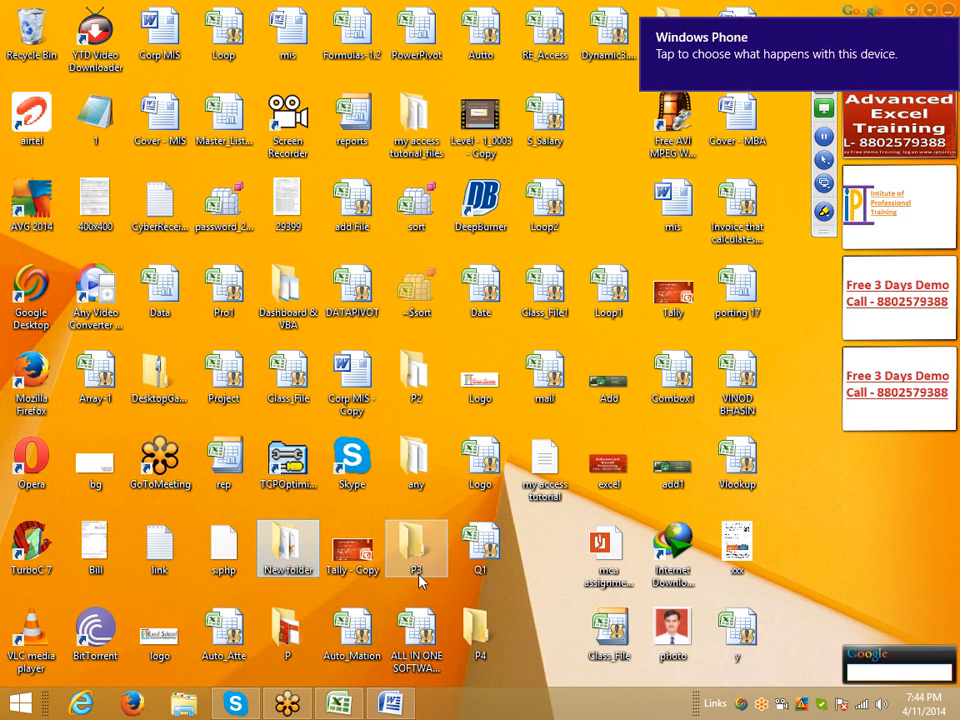
Step: Open New folder from the desktop and open the PAN workbook in it
double_click(290, 540)
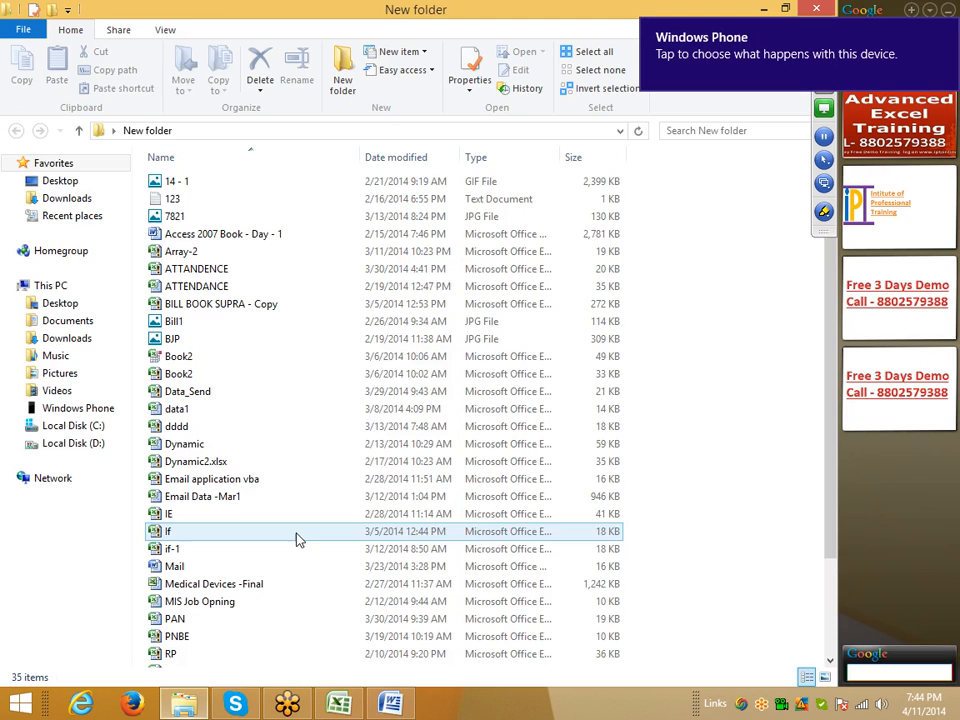
left_click(197, 345)
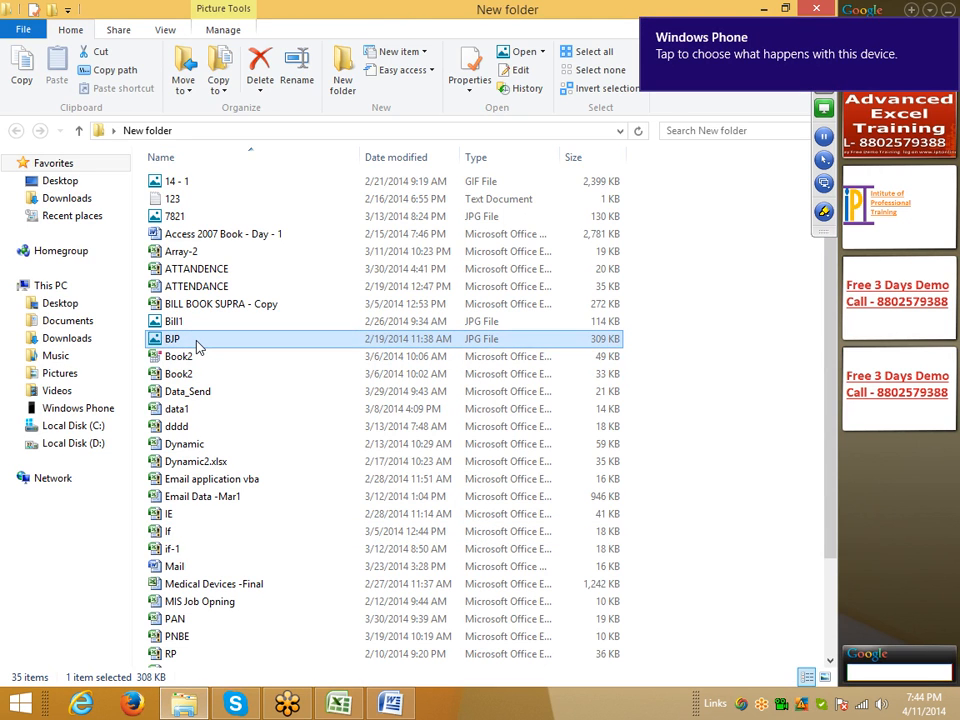
key("p")
key("p")
left_click(175, 619)
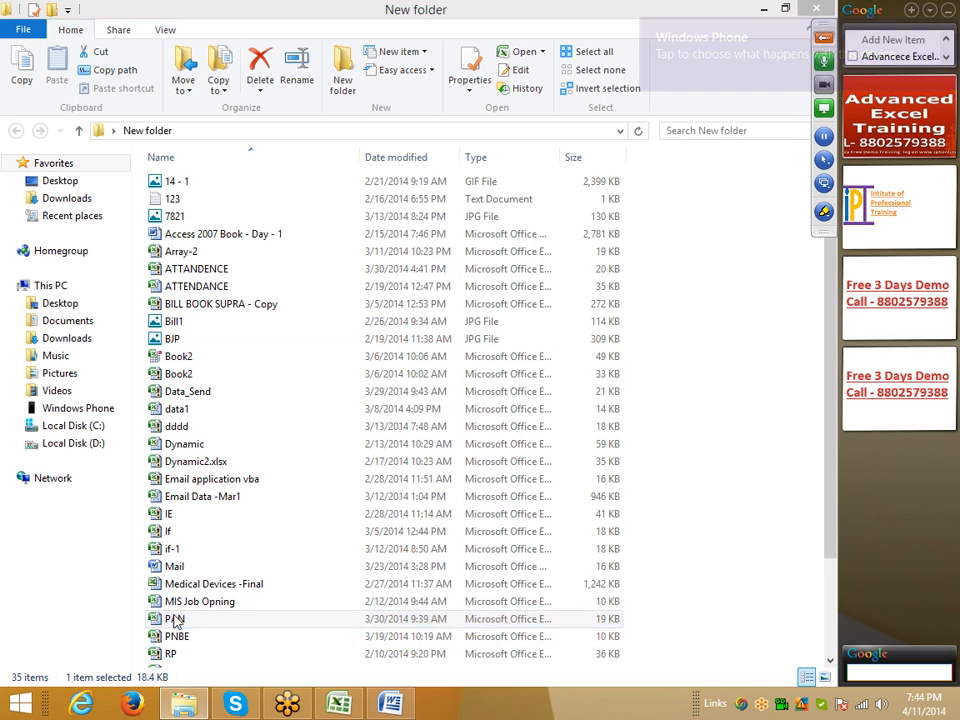
double_click(175, 619)
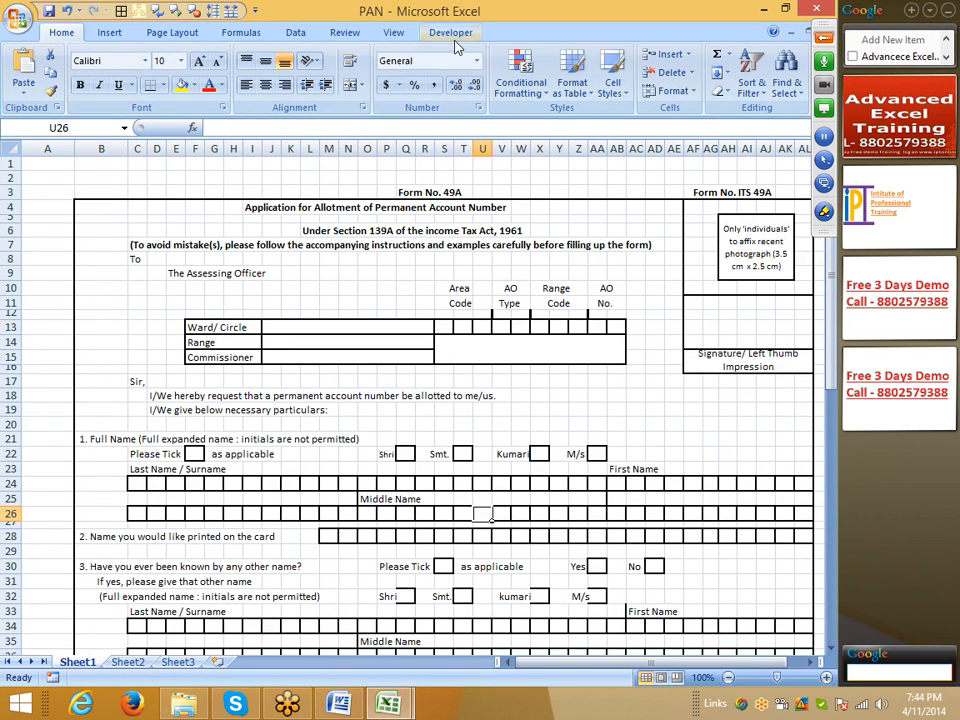
Step: Hide the gridlines on the application form's sheet, narrow column A and look over the form
left_click(451, 32)
left_click(58, 32)
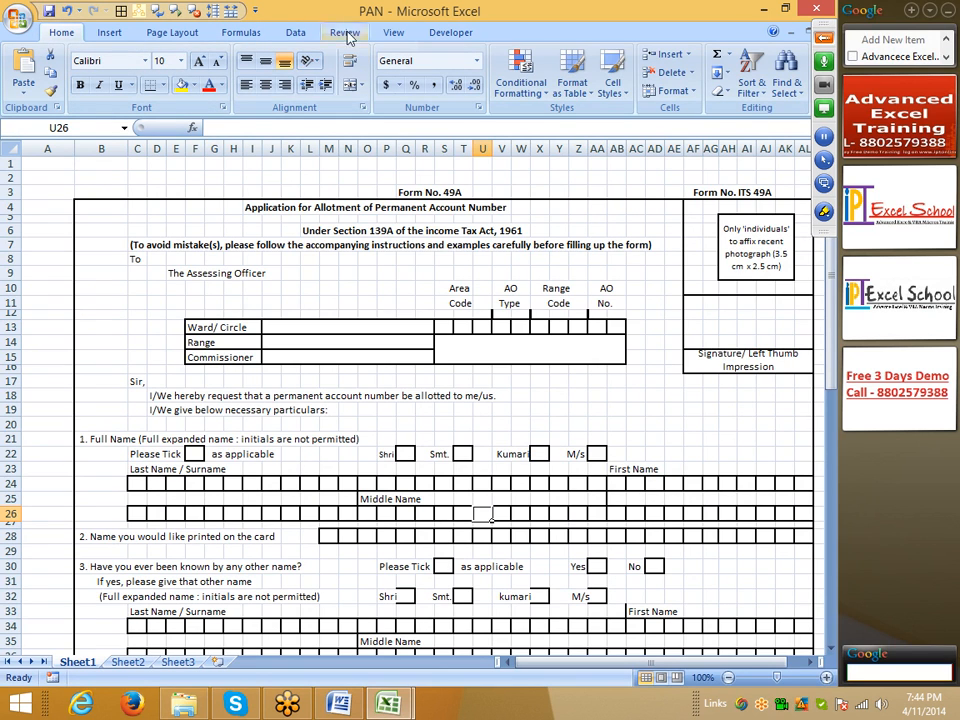
left_click(394, 32)
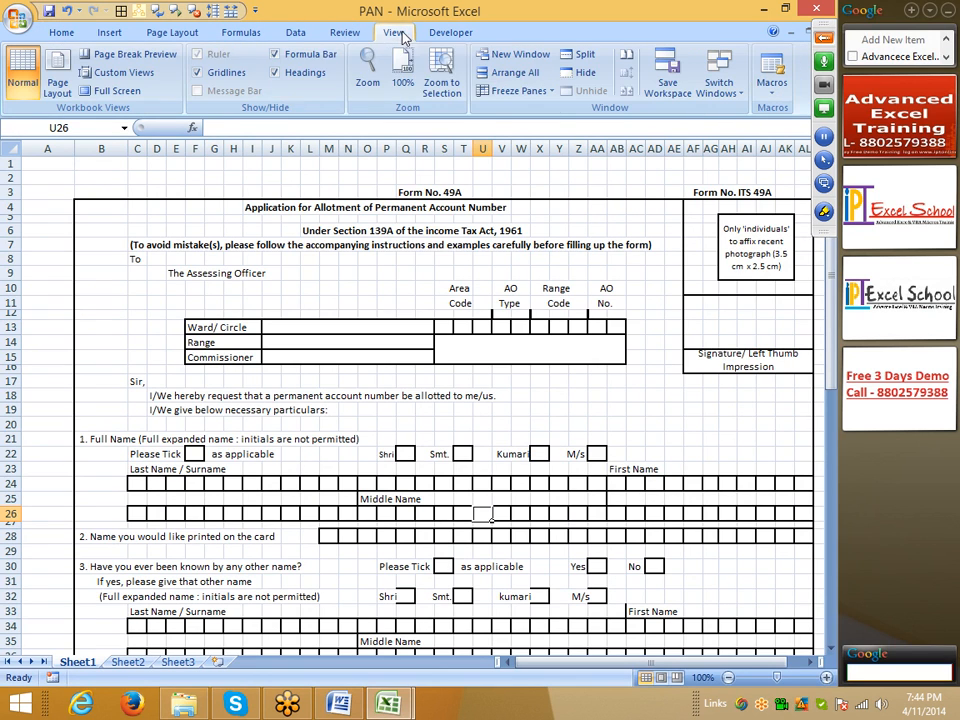
left_click(213, 76)
left_click(67, 260)
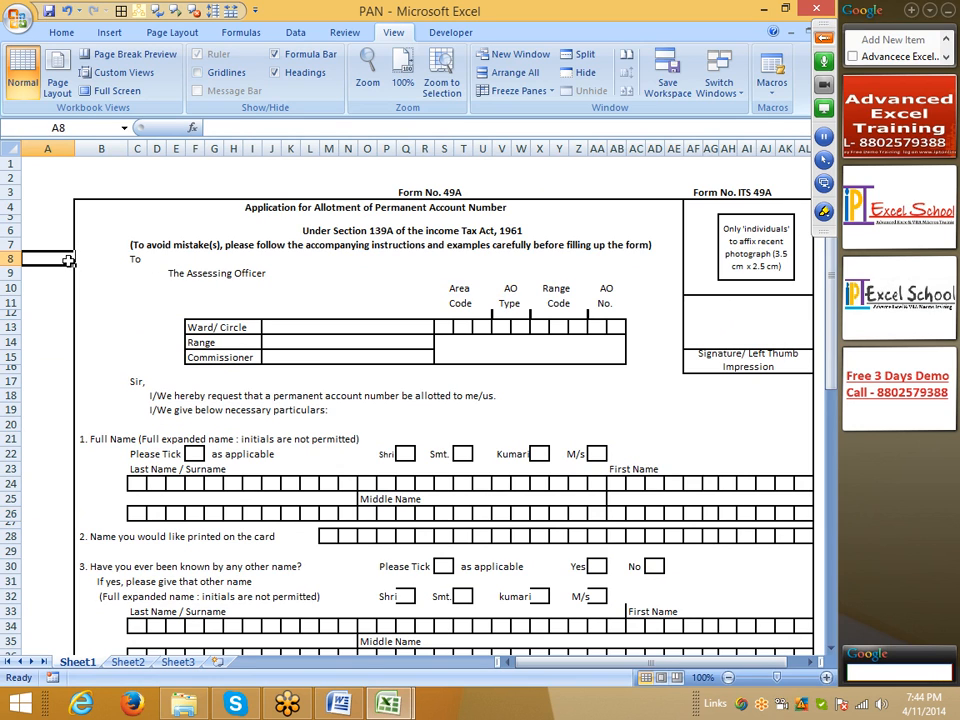
left_click_drag(74, 148, 46, 148)
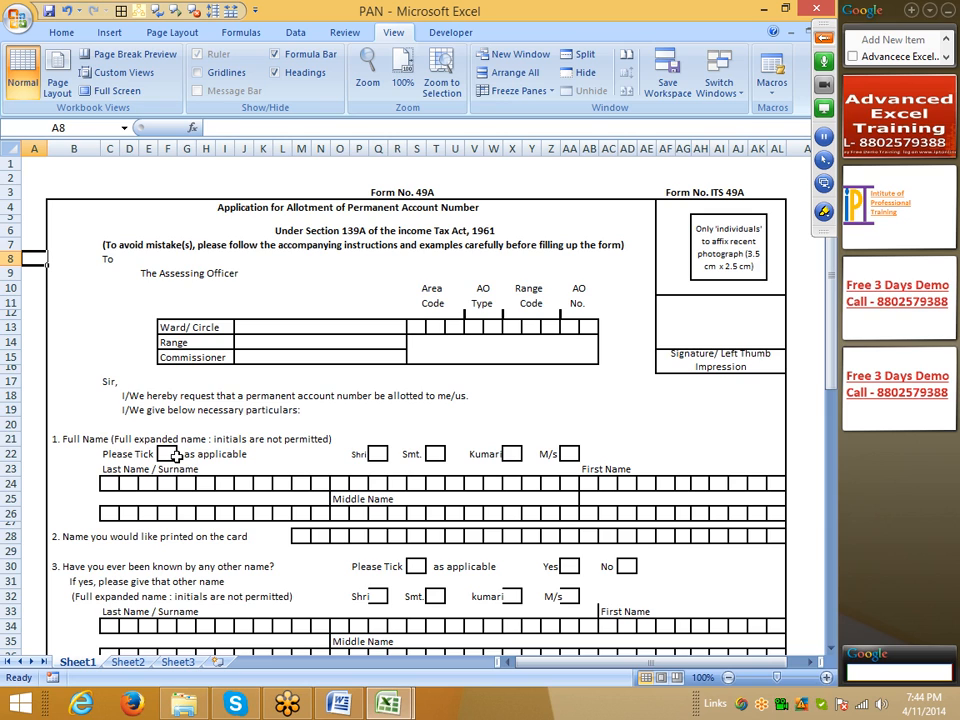
scroll(175, 456, "down", 9)
scroll(175, 456, "up", 5)
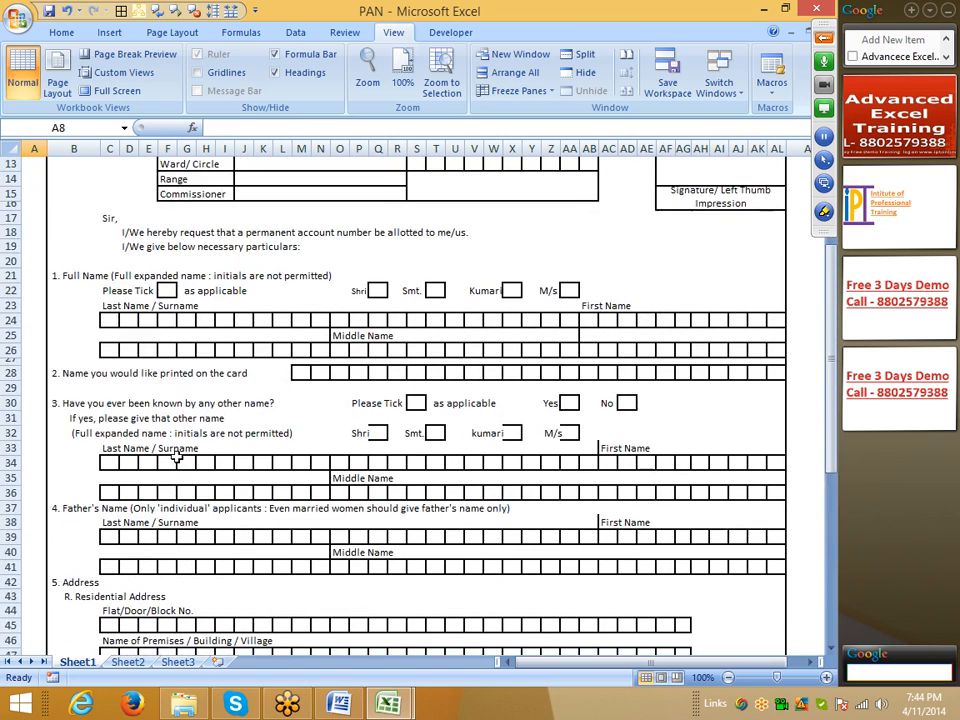
scroll(175, 456, "up", 3)
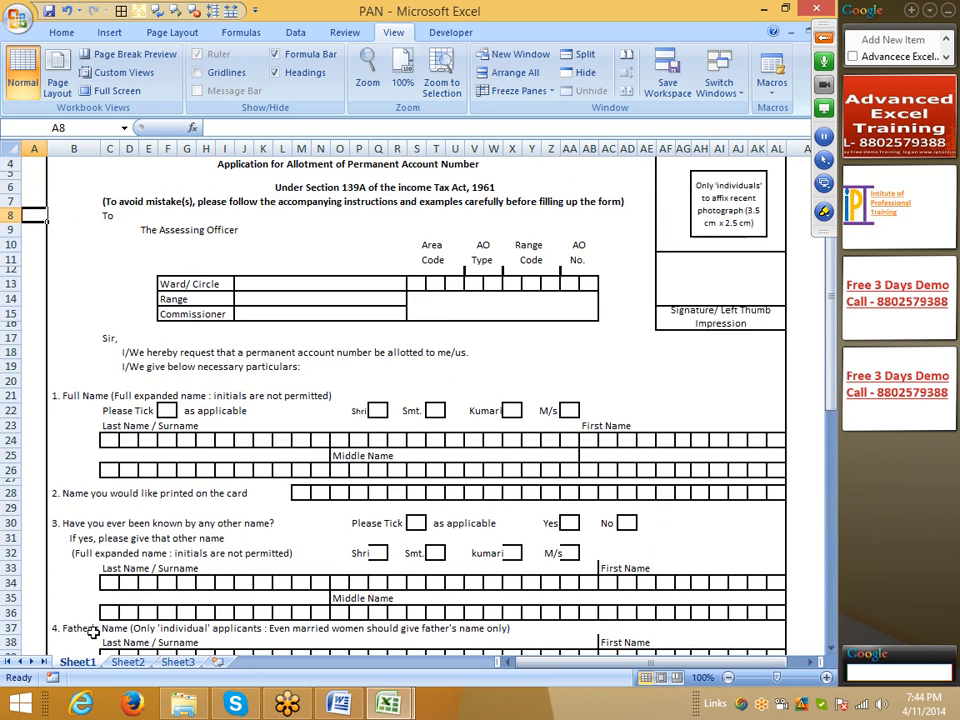
scroll(365, 424, "up", 1)
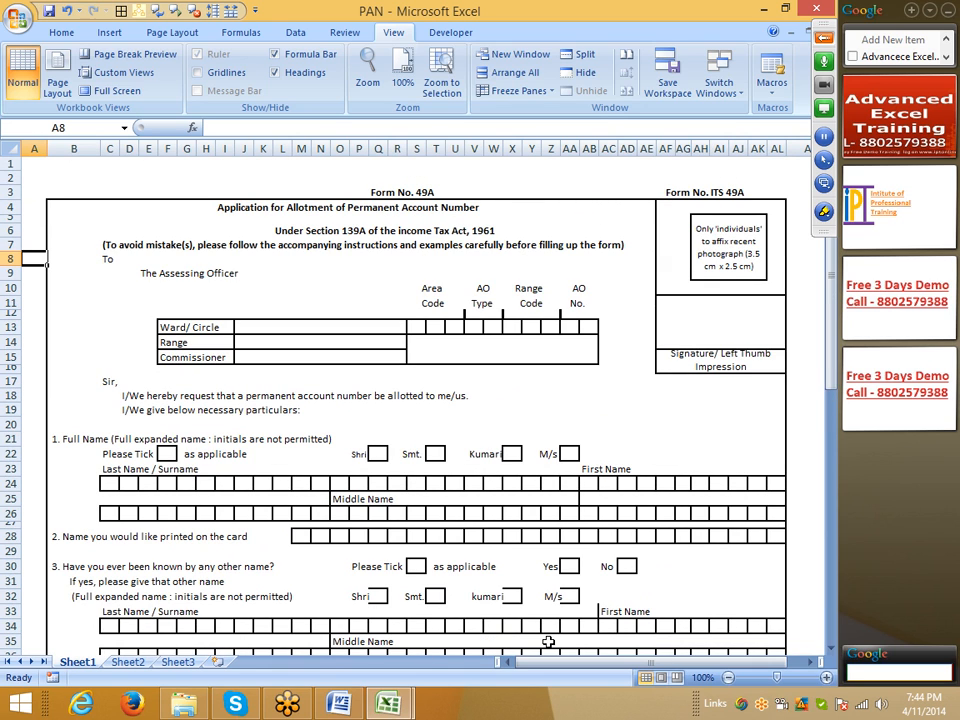
Step: Move Sheet3 in front of Sheet1 and enter the label Name in A1 with the applicant's full name in B1
left_click_drag(178, 662, 66, 640)
mouse_move(45, 164)
left_mouse_down()
mouse_move(46, 252)
mouse_move(43, 158)
left_mouse_up()
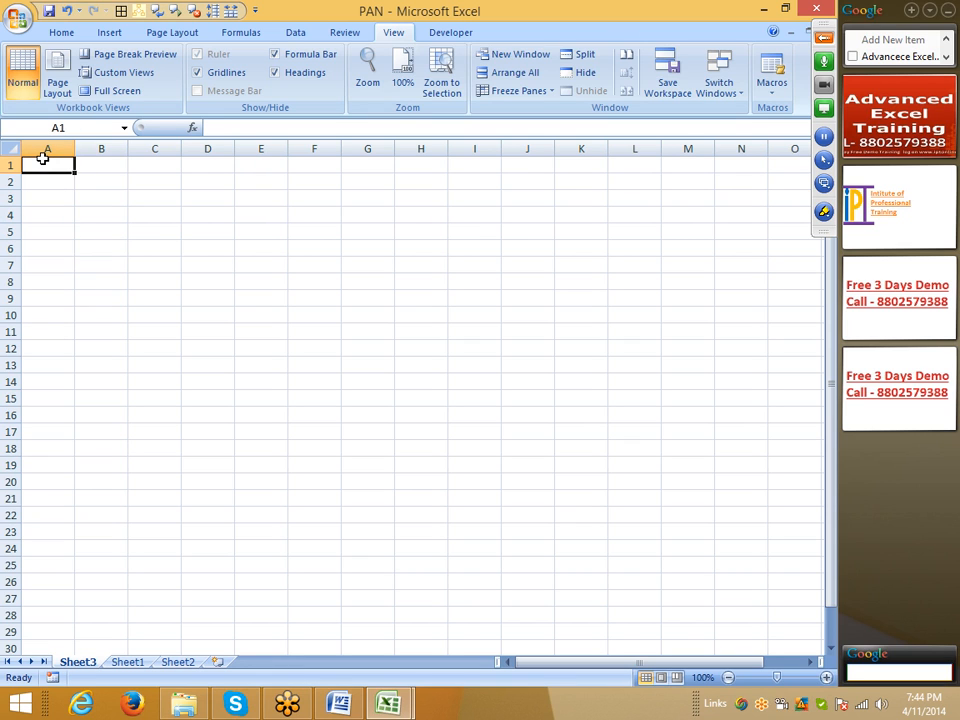
type("Name")
key("Tab")
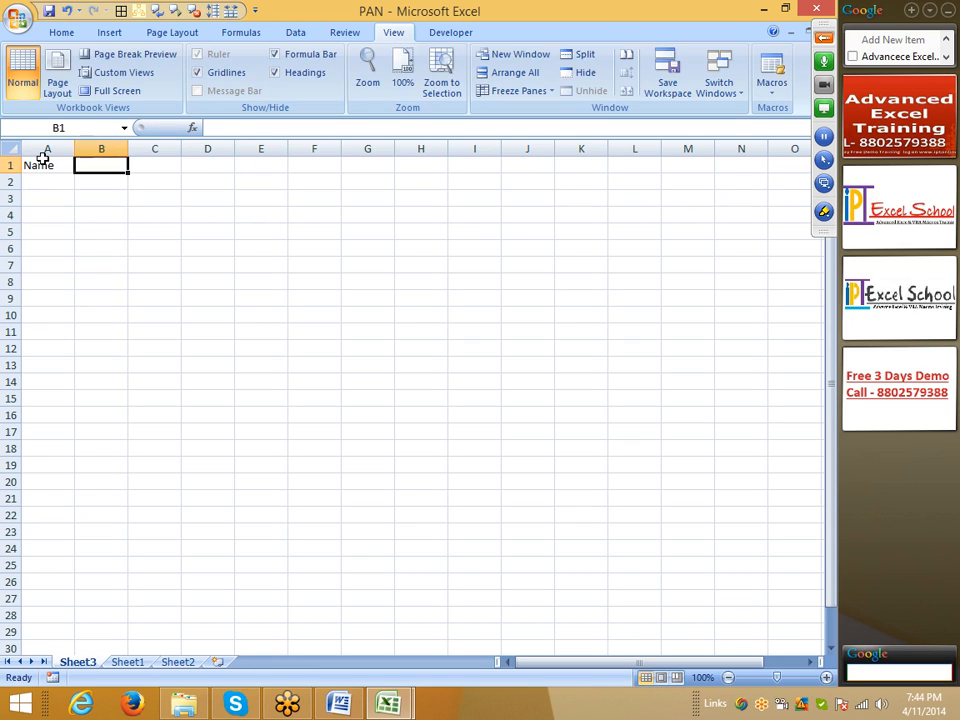
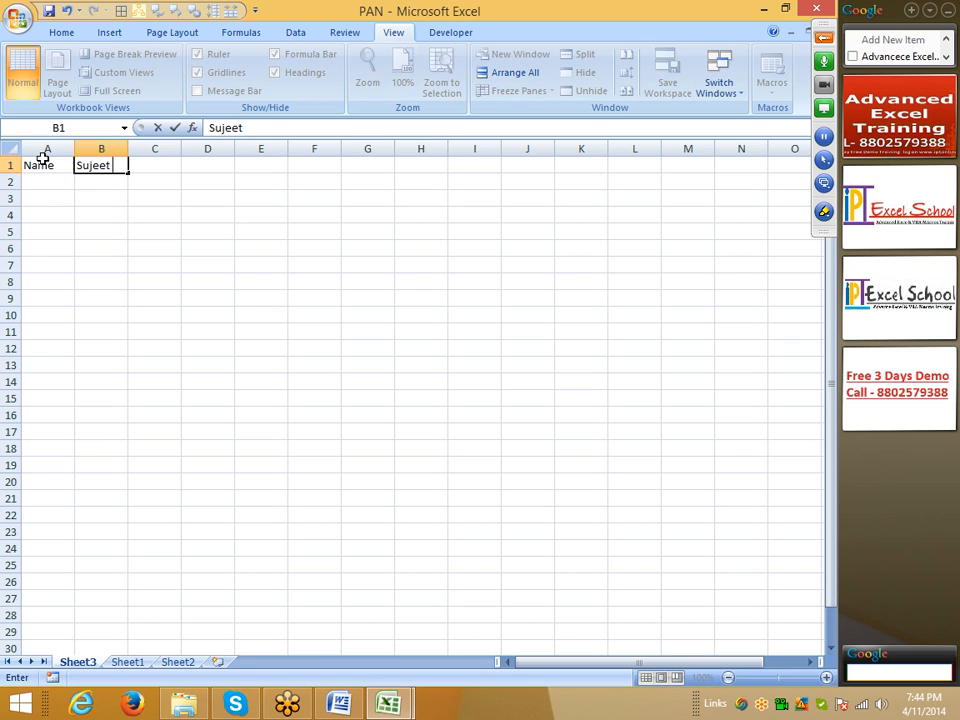
key("Return")
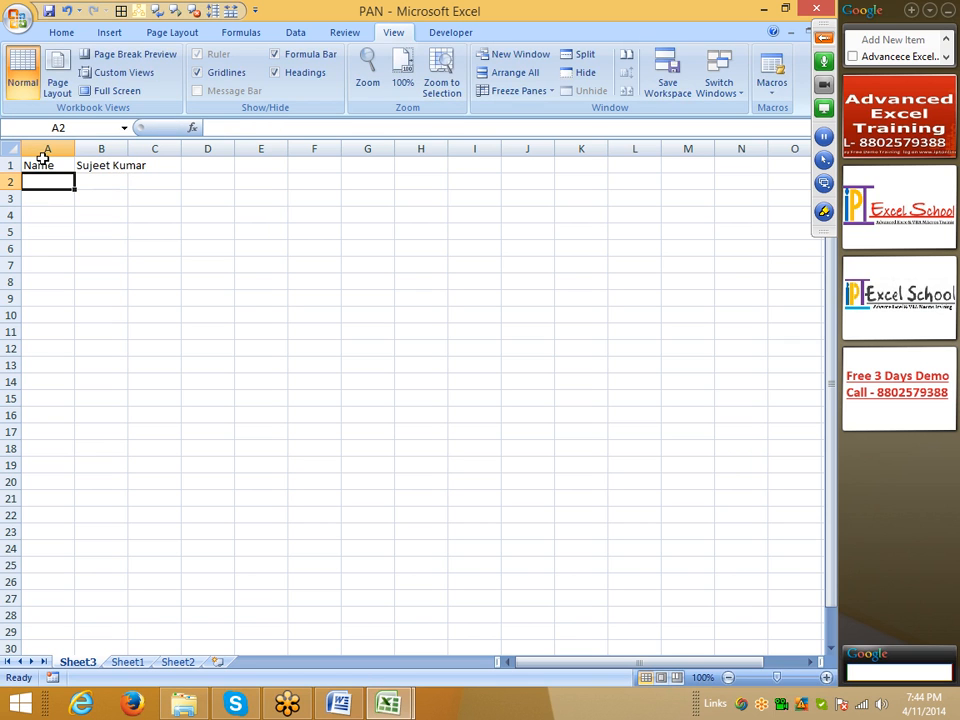
Step: Examine the name and address fields of the PAN application form on Sheet1
left_click(127, 663)
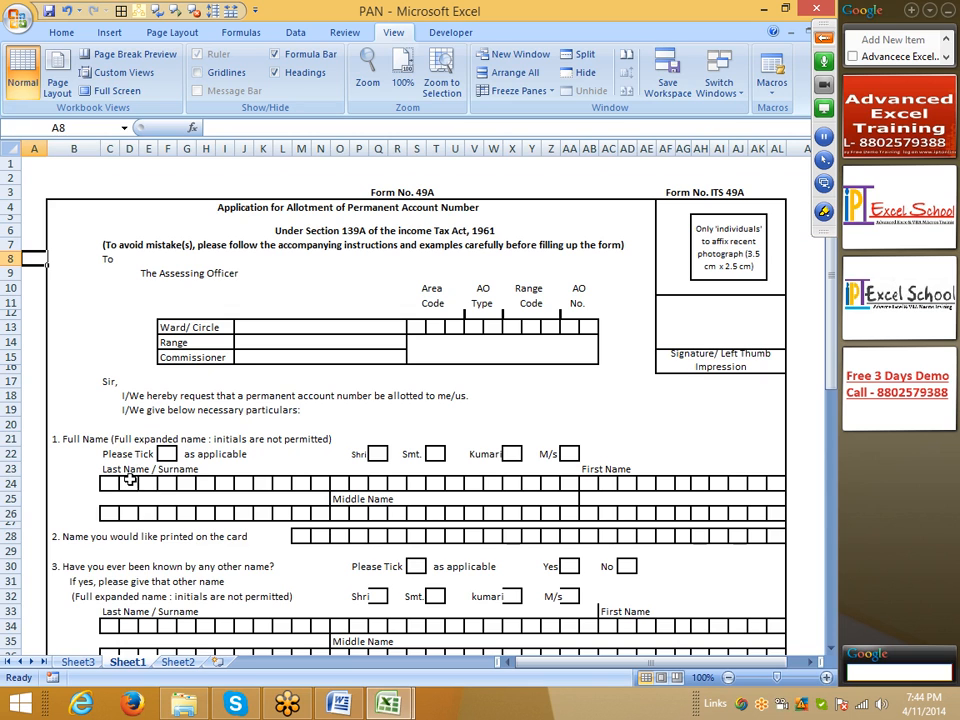
left_click(247, 473)
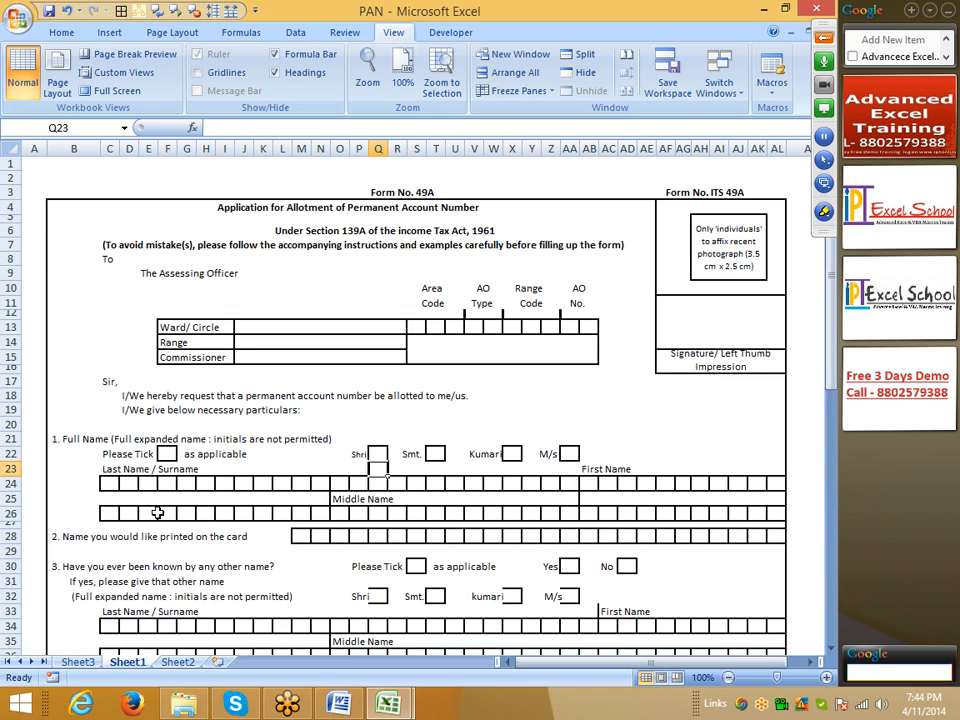
key("ctrl+Tab")
key("ctrl+Tab")
left_click(205, 488)
left_click(467, 515)
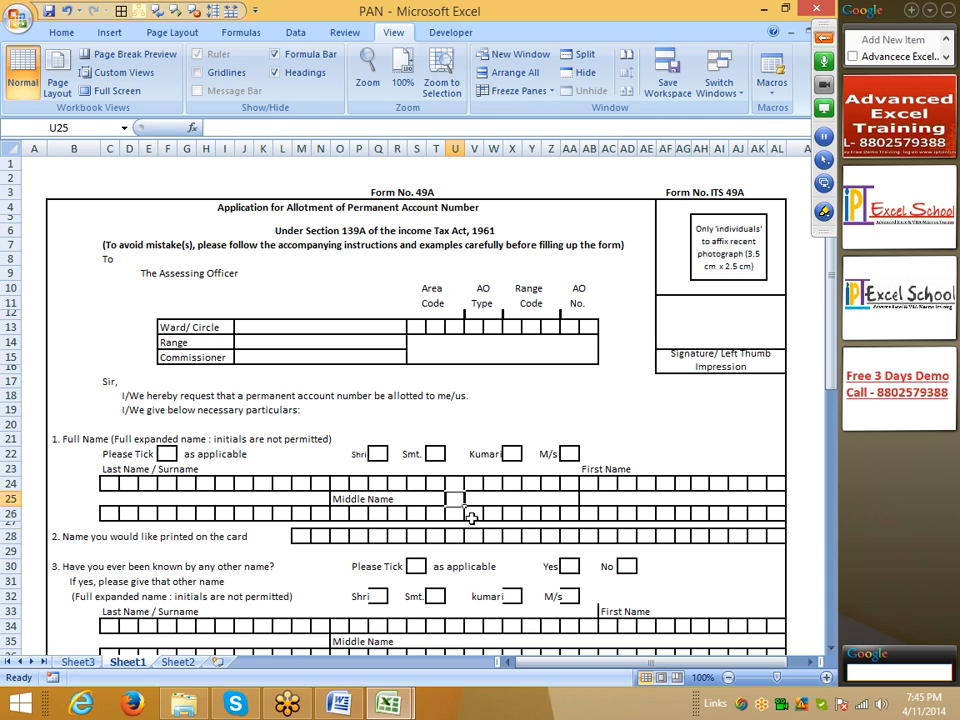
left_click(493, 525)
scroll(548, 688, "down", 16)
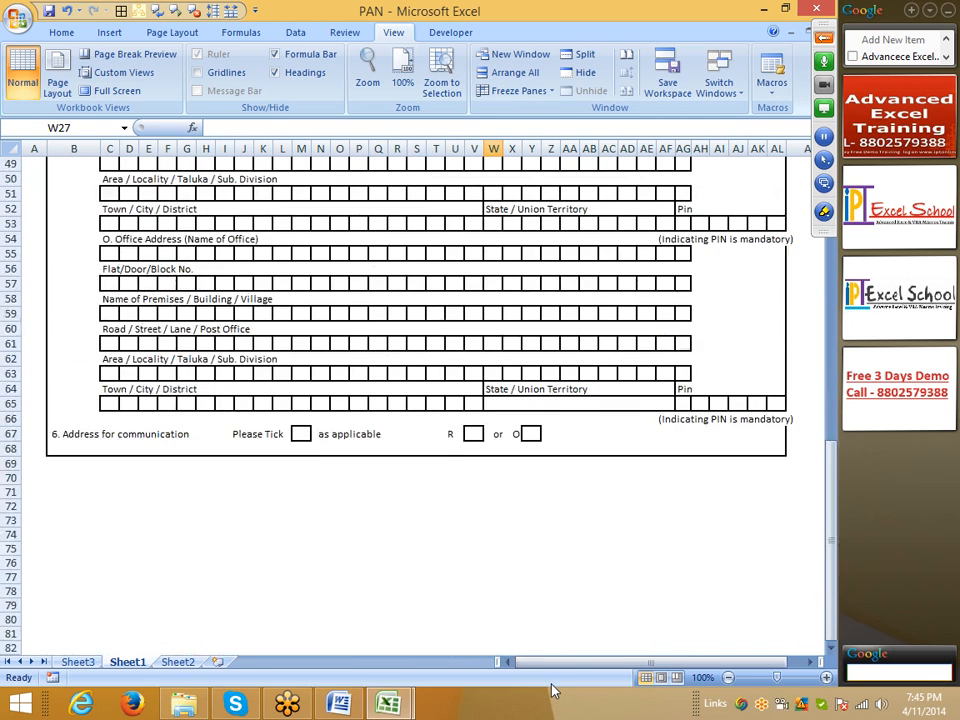
scroll(553, 688, "up", 3)
scroll(553, 688, "up", 2)
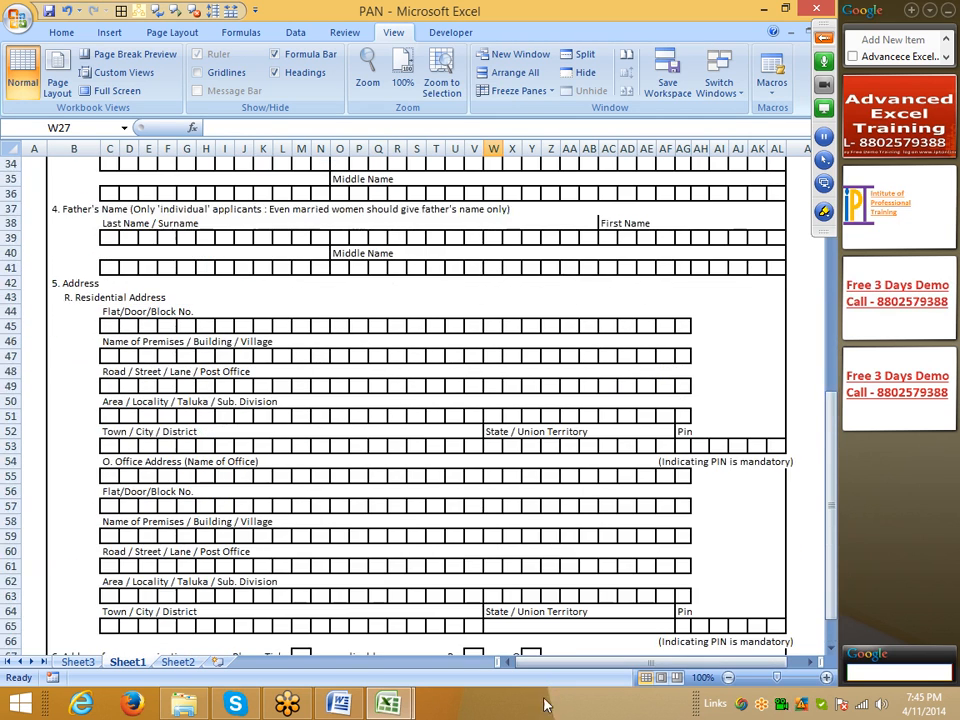
Step: Switch to the blank Word document and write the date 10th Apr 2014
left_click(338, 704)
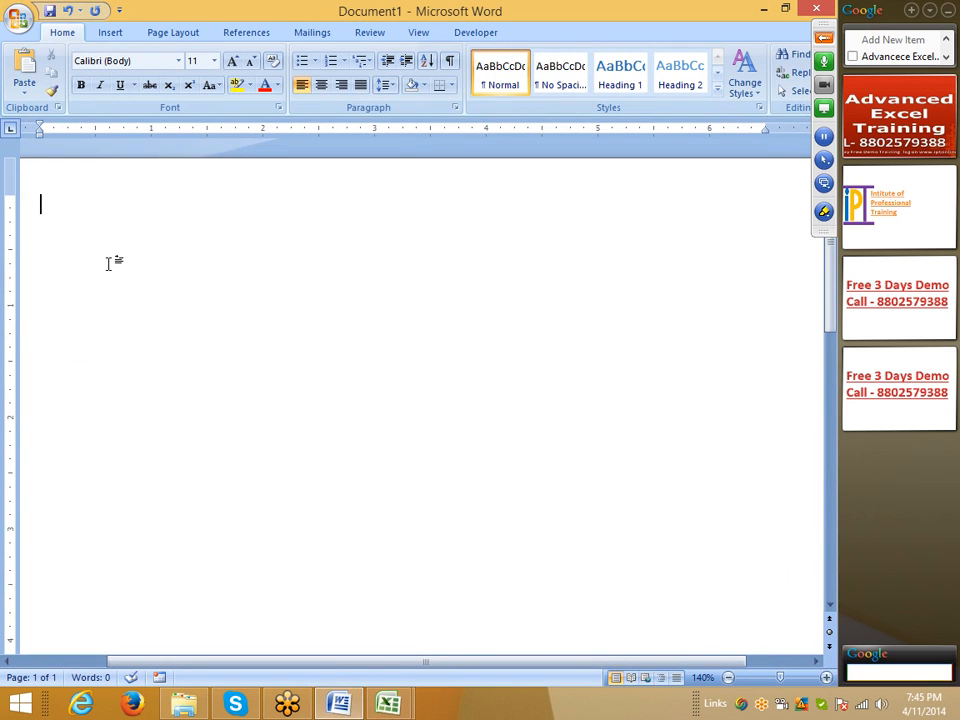
type("10th")
key("BackSpace")
type("th")
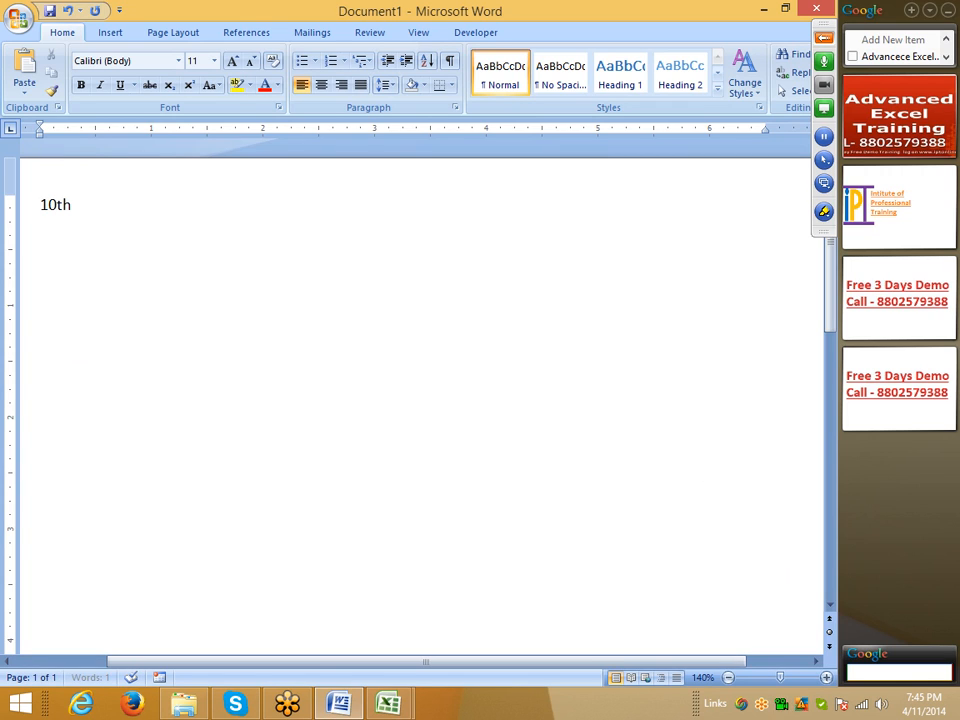
key("BackSpace")
type("10th ")
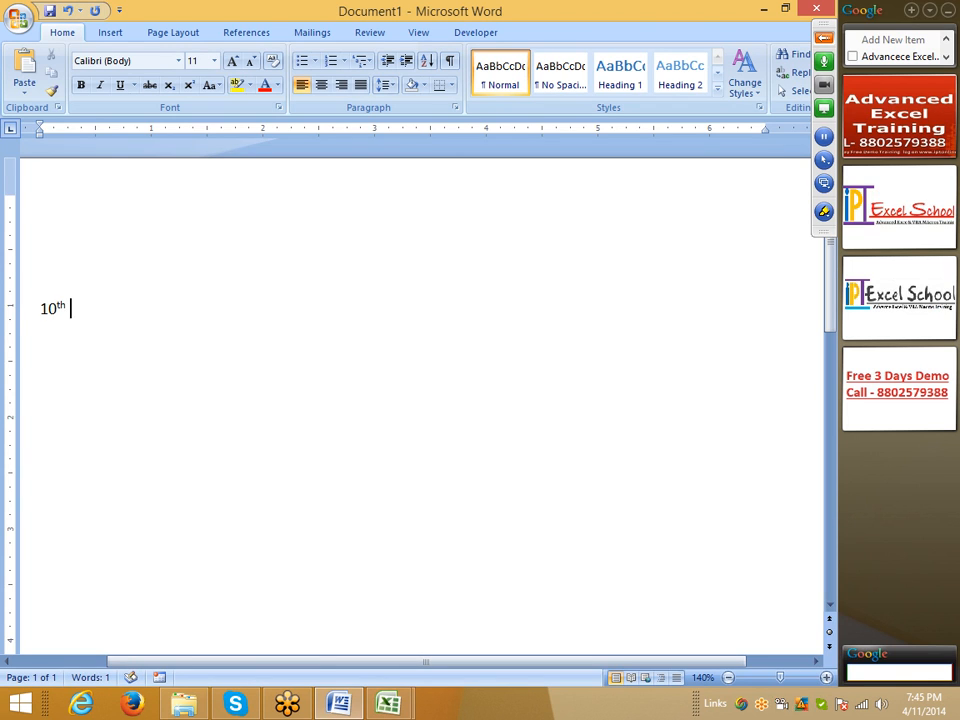
type("Apr 2014")
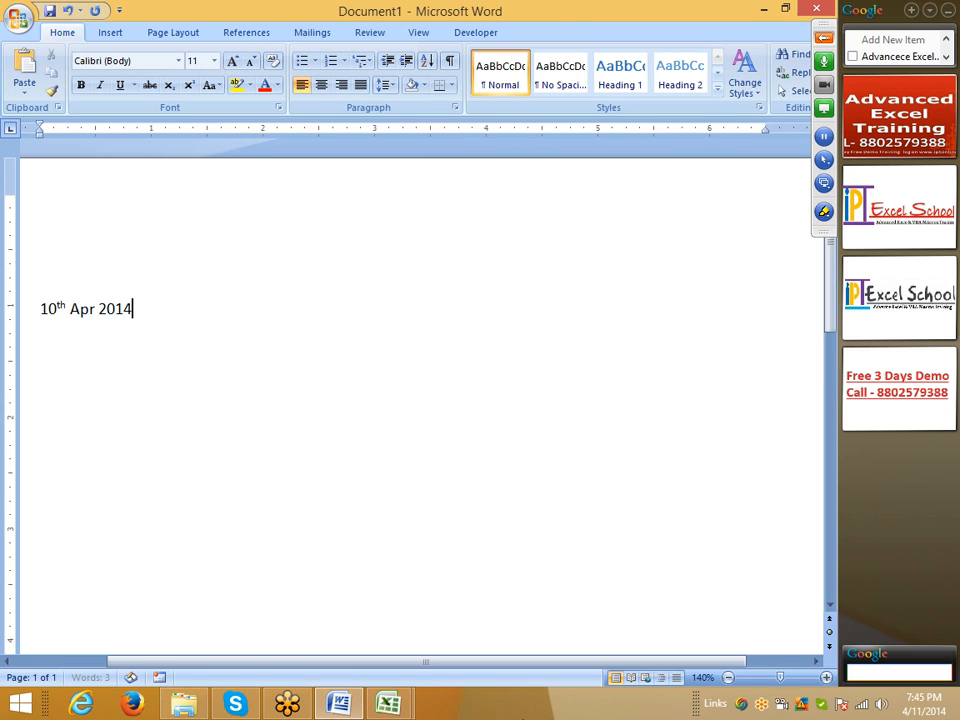
Step: Switch to the Excel workbook Book1 and format the letters th of 10th in B2 as superscript
mouse_move(388, 705)
left_click(338, 646)
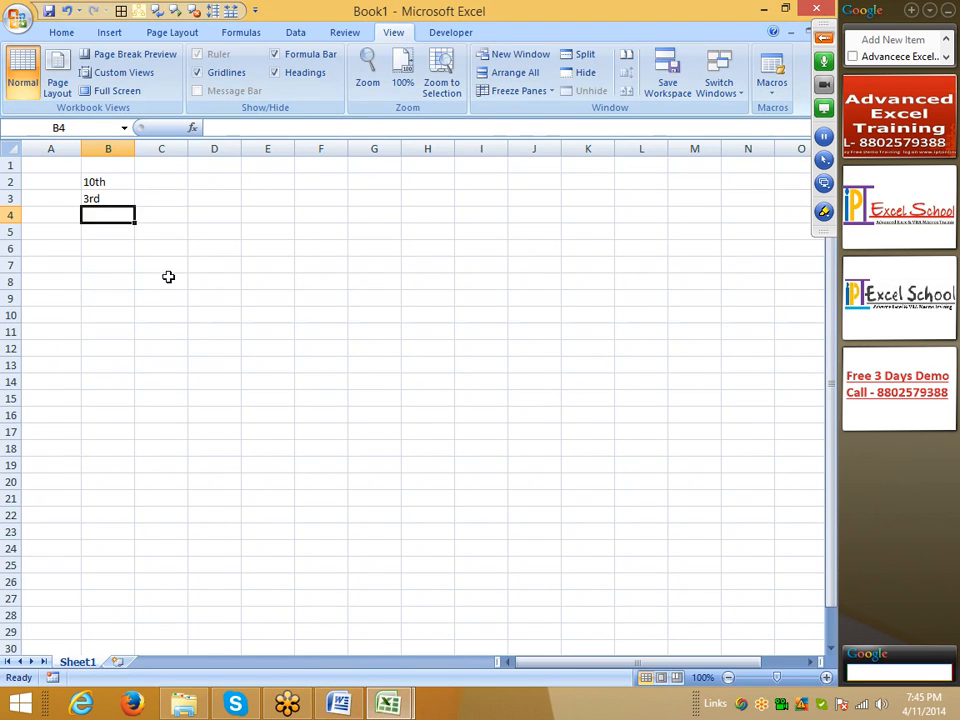
left_click(124, 181)
double_click(108, 181)
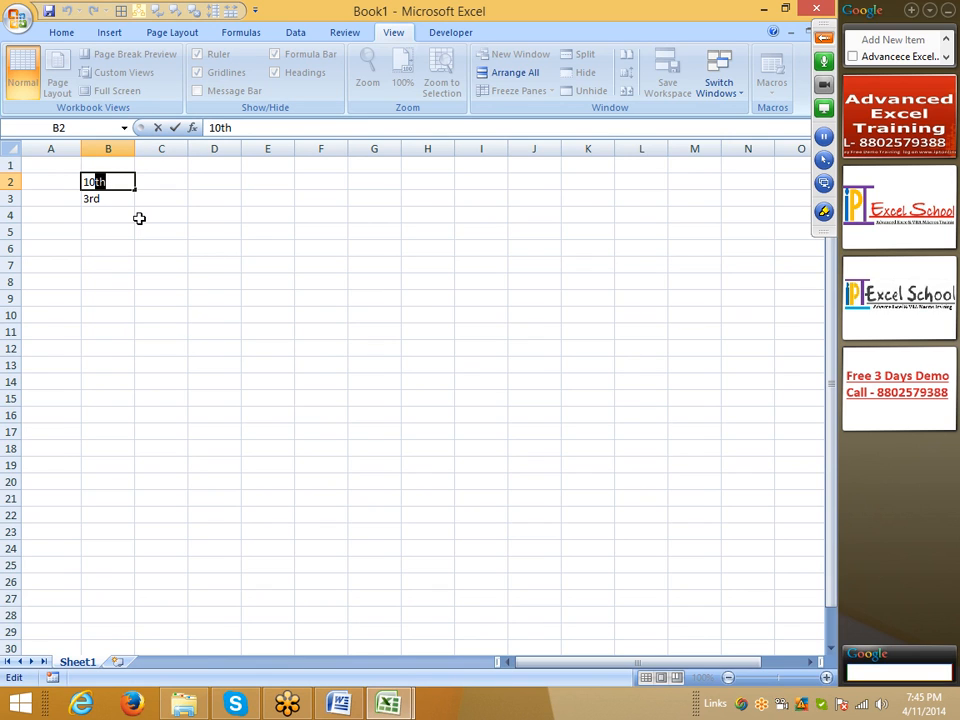
left_click(64, 34)
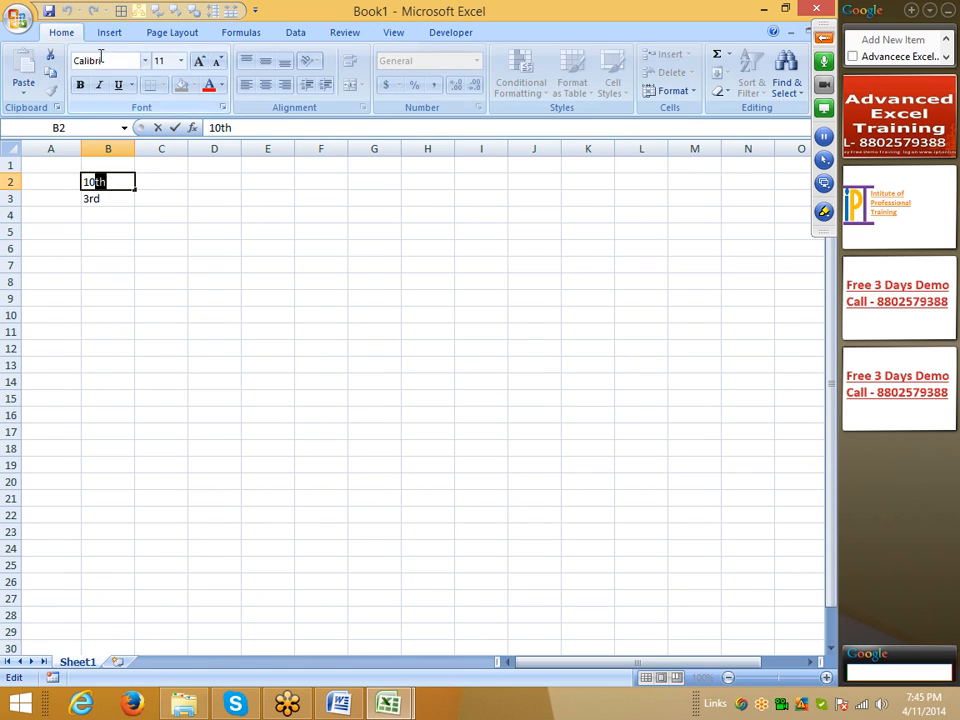
left_click(224, 108)
left_click(136, 259)
left_click(130, 270)
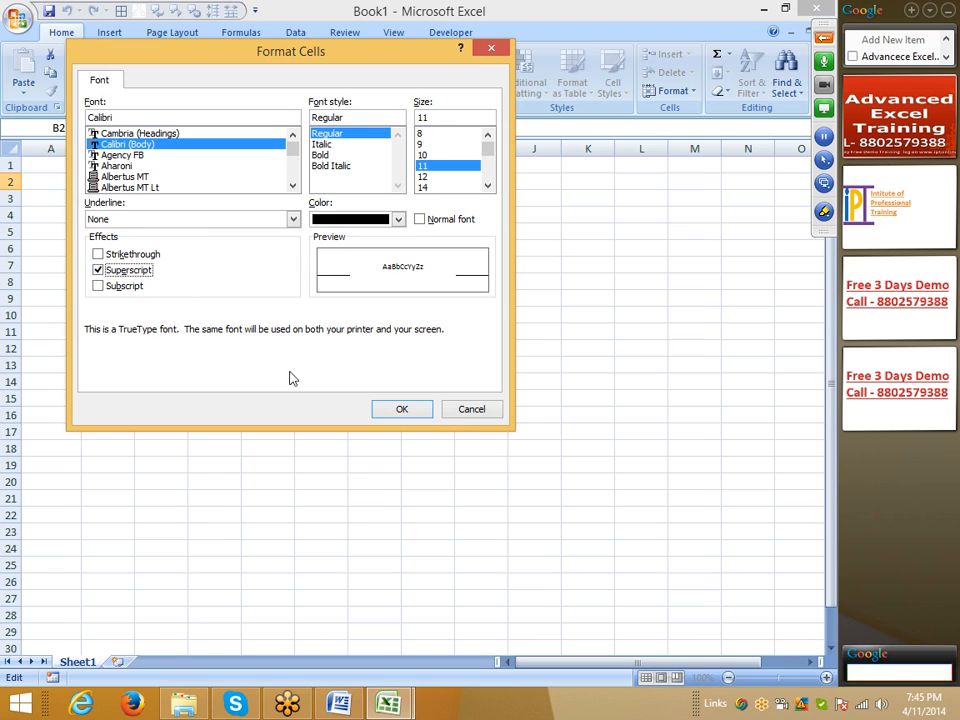
left_click(396, 409)
left_click(196, 365)
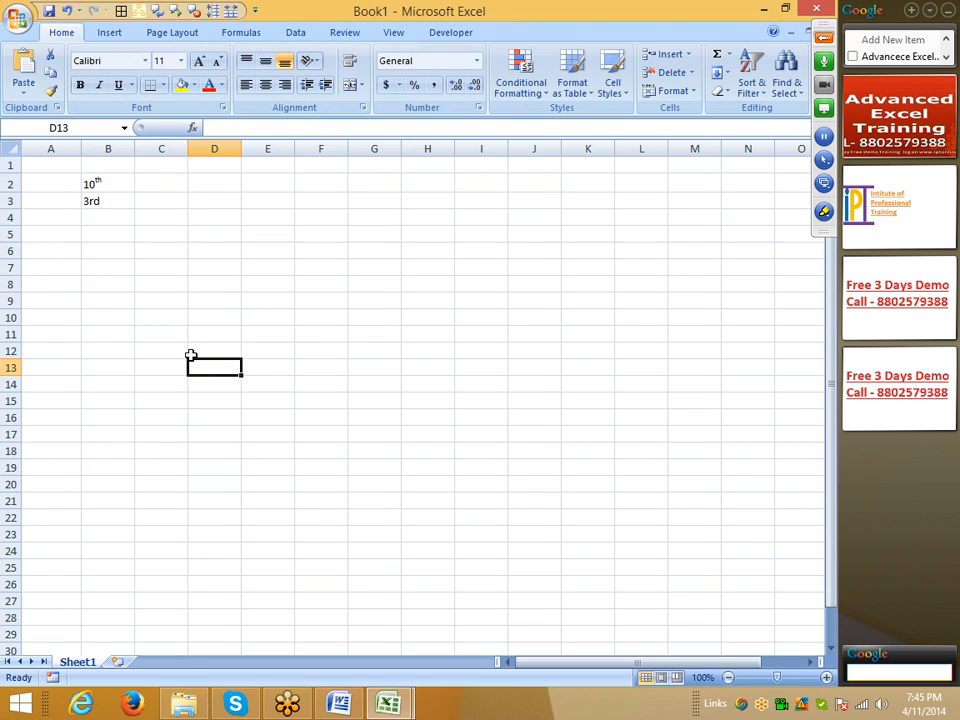
Step: Expand the GoToMeeting control panel and format the letters rd of 3rd in B3 as superscript
left_click(824, 38)
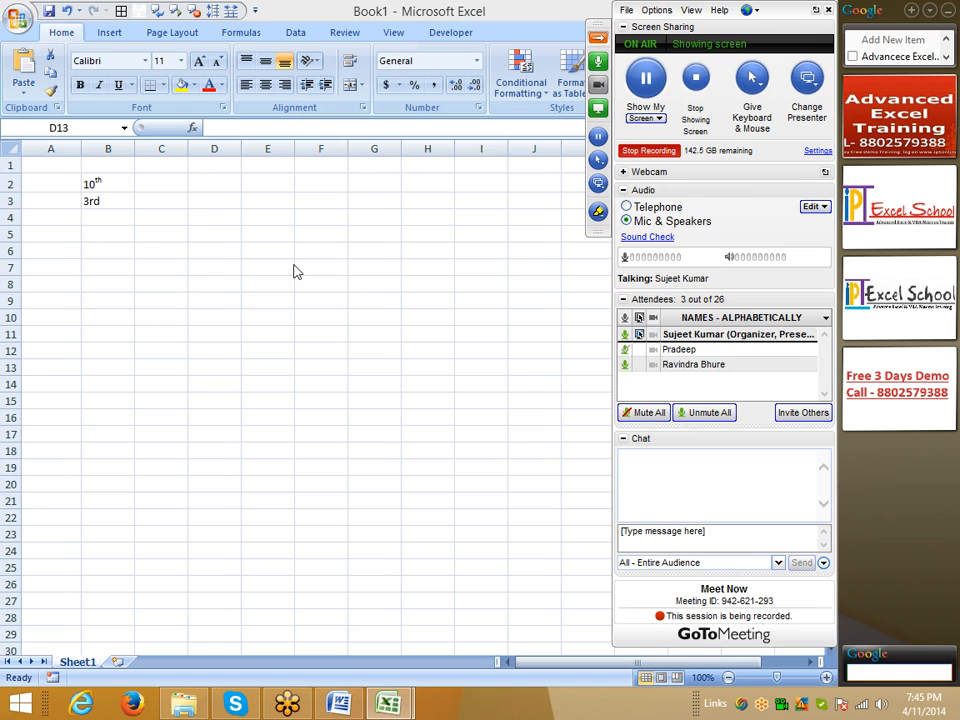
double_click(91, 201)
left_click_drag(91, 201, 113, 201)
left_click(223, 108)
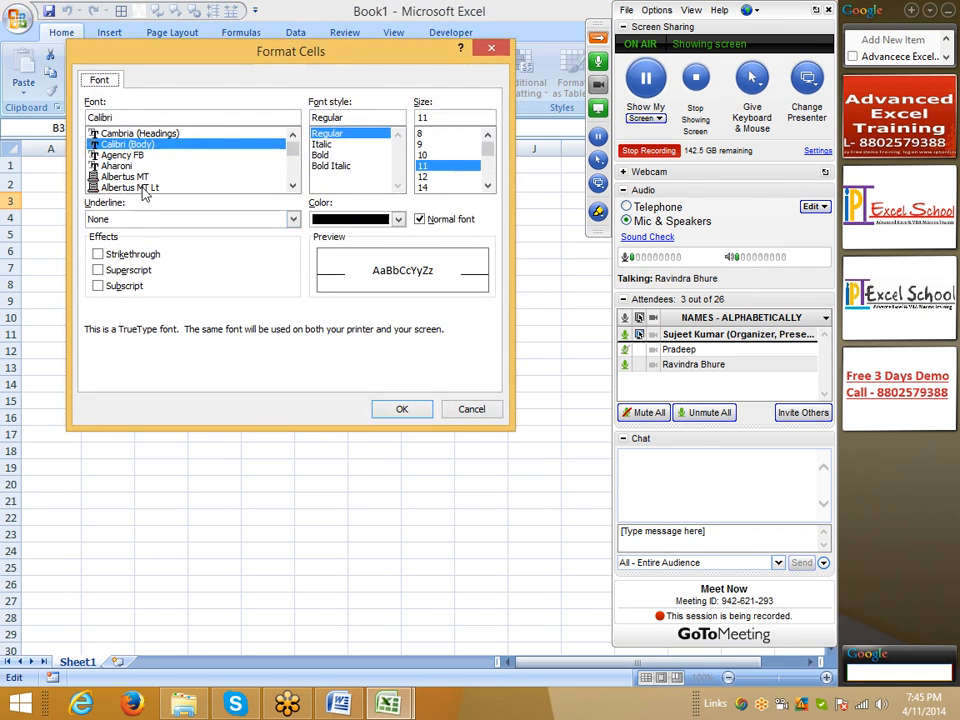
left_click(130, 270)
left_click(410, 408)
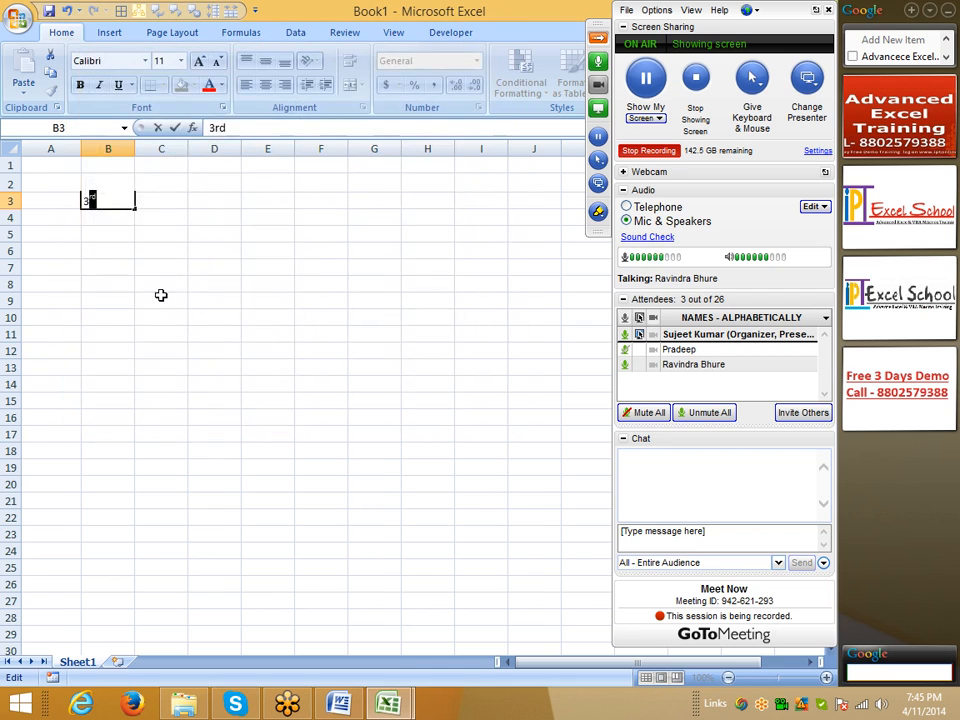
left_click(160, 295)
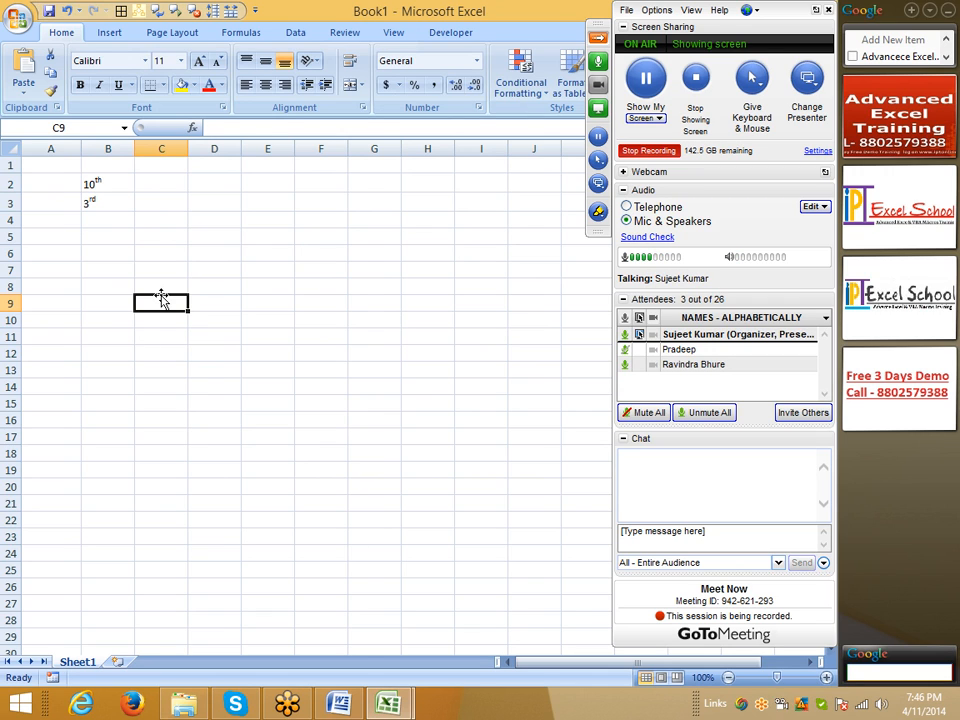
left_click(100, 220)
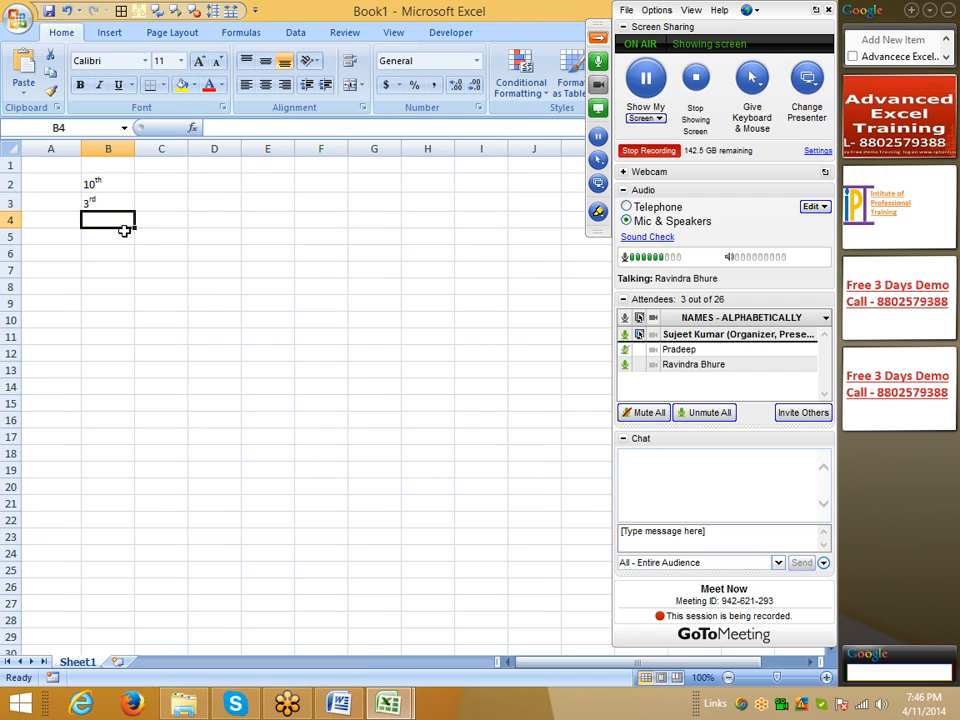
left_click(166, 250)
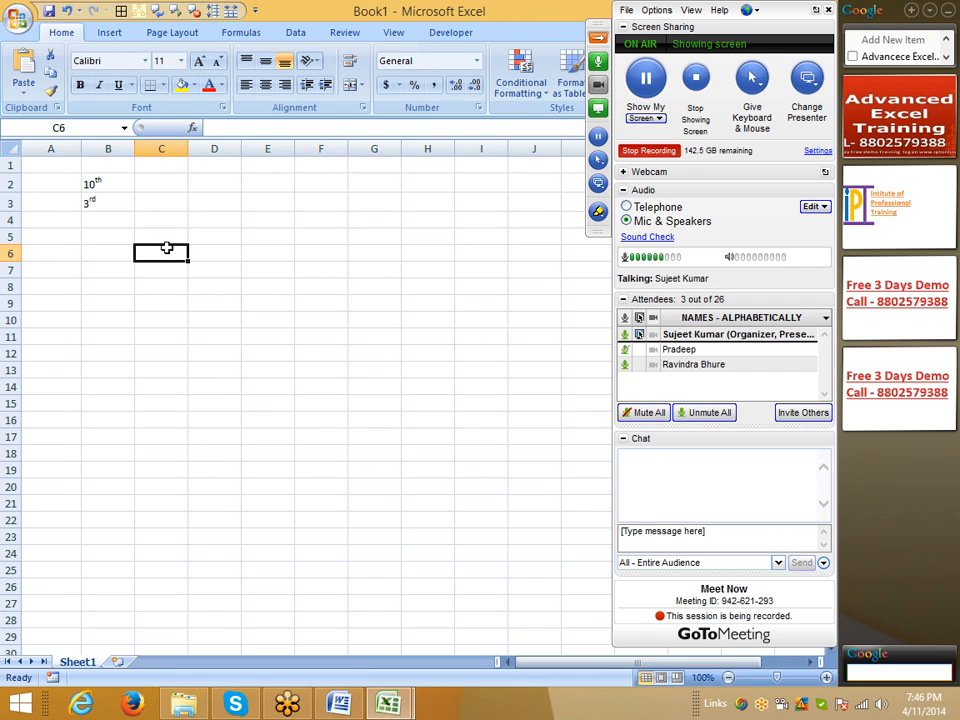
double_click(153, 253)
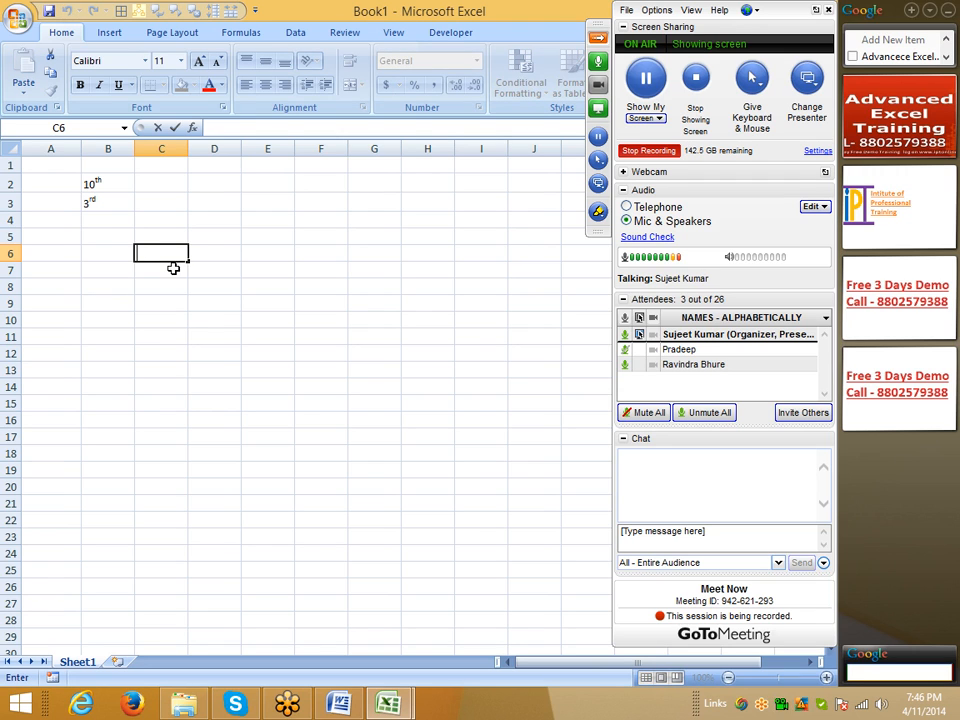
key("Escape")
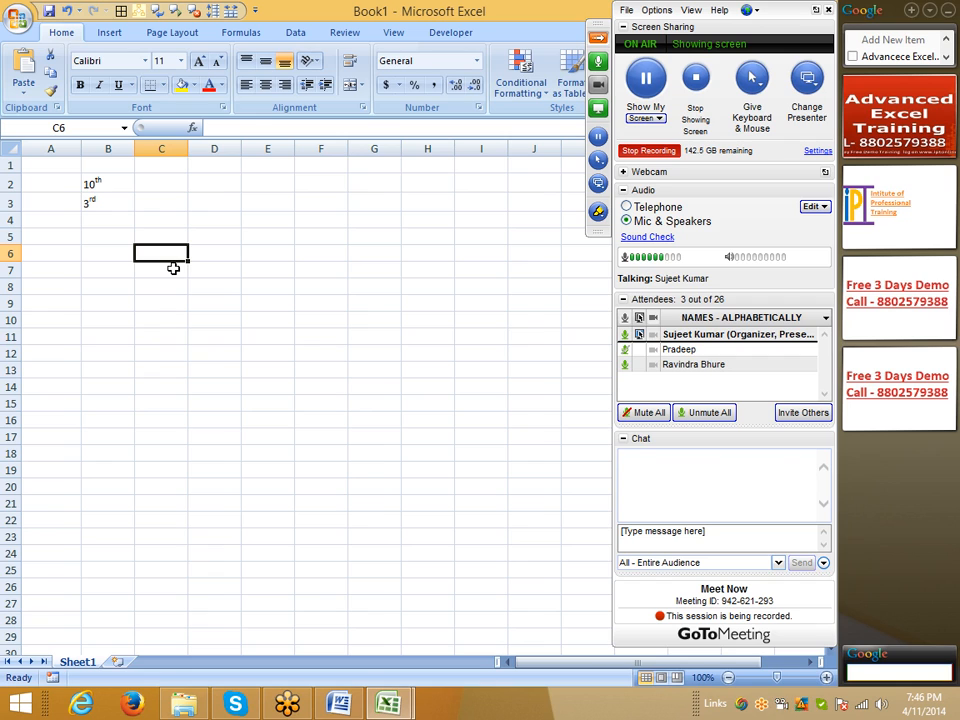
left_click(92, 222)
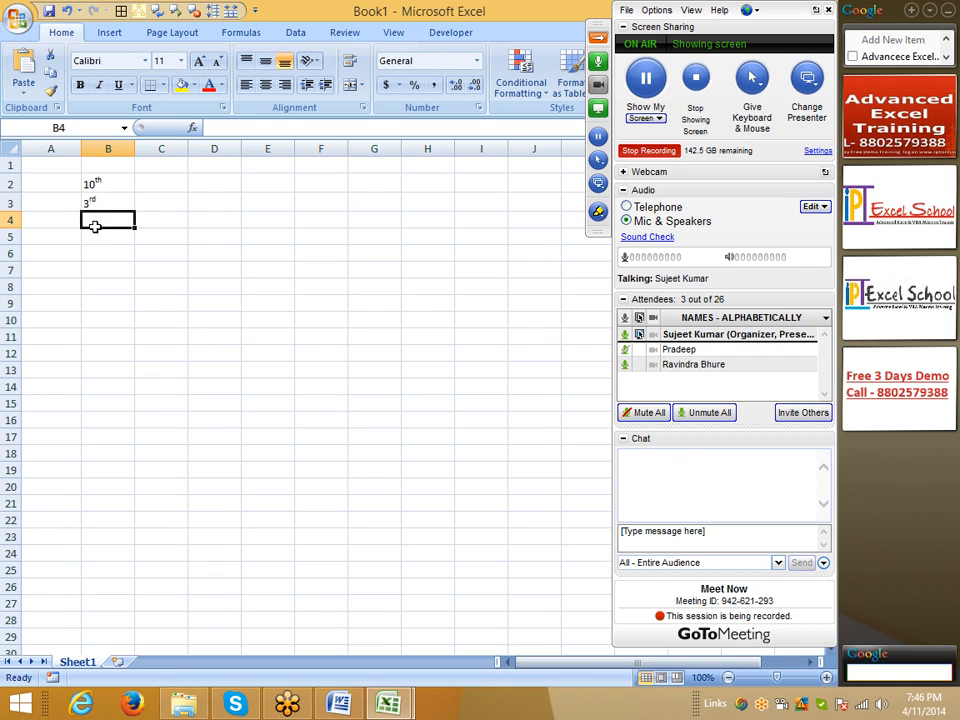
Step: Enter 90o in B6 and format its letter o as superscript to make a degree sign
left_click(95, 248)
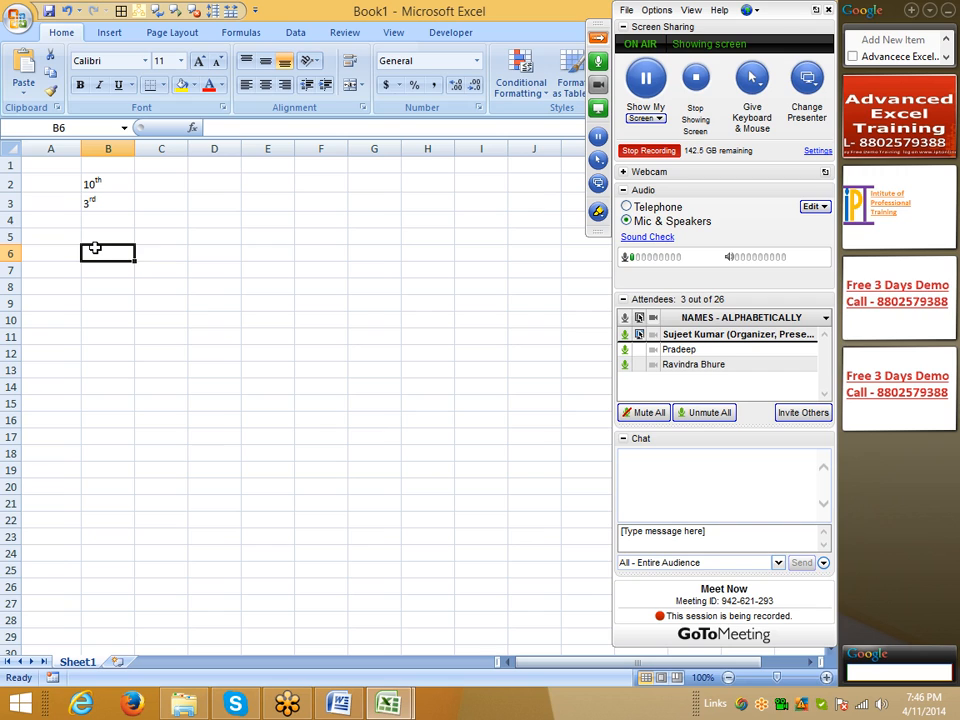
type("90")
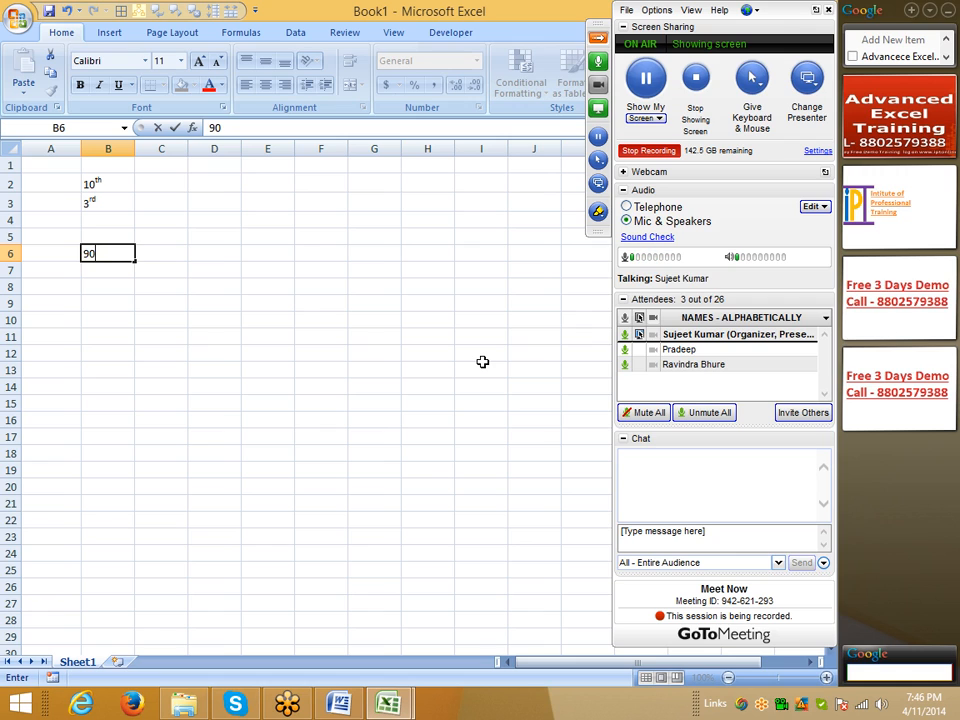
type("o")
left_click(228, 125)
left_click(223, 107)
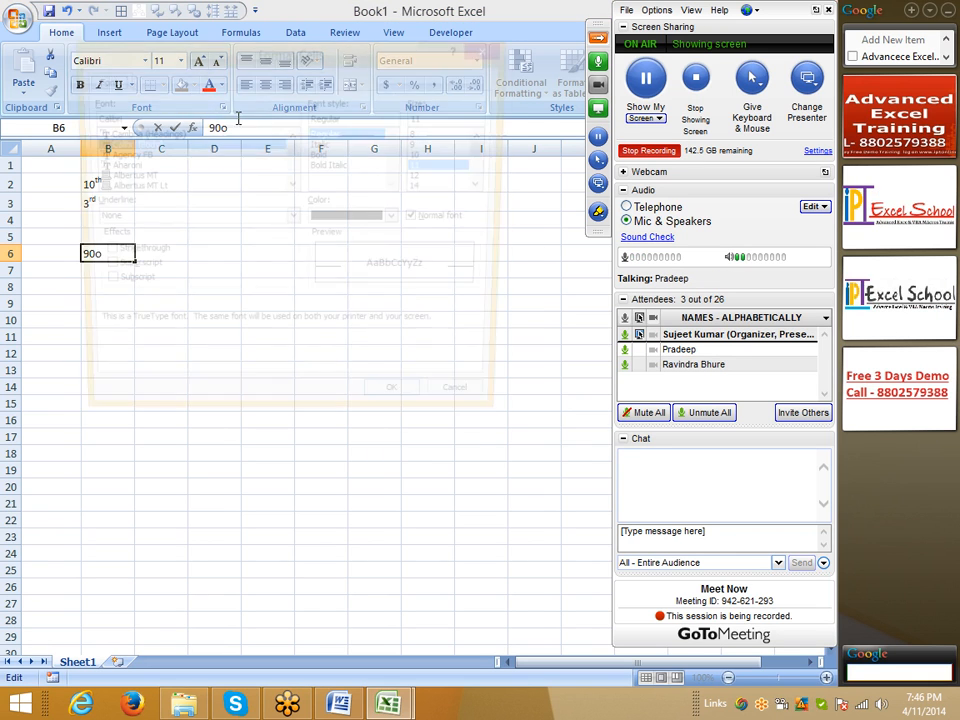
left_click(128, 270)
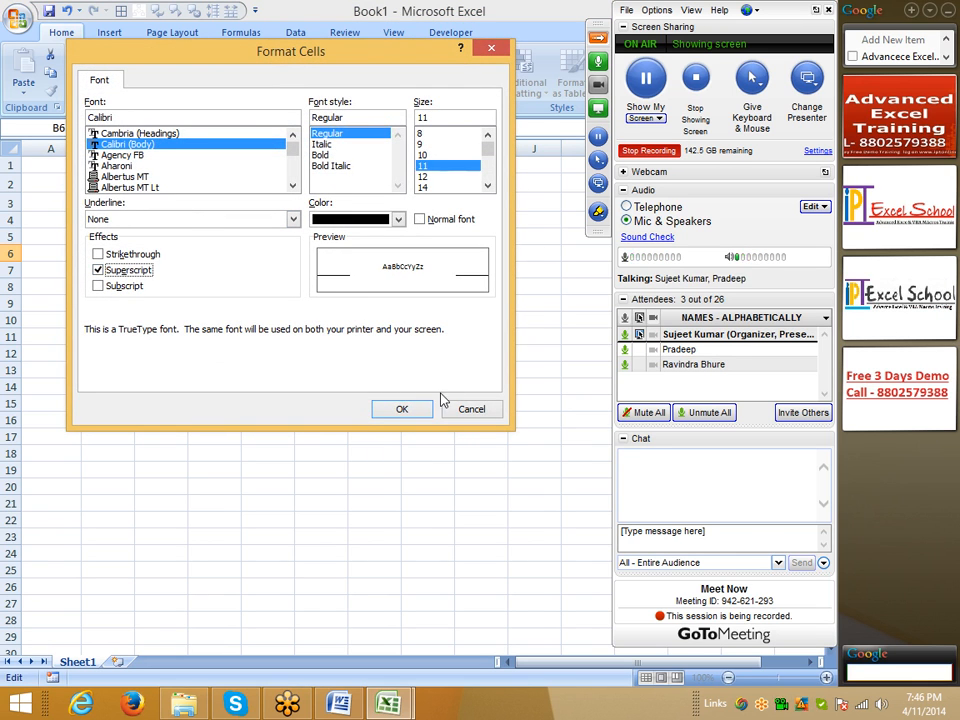
left_click(400, 408)
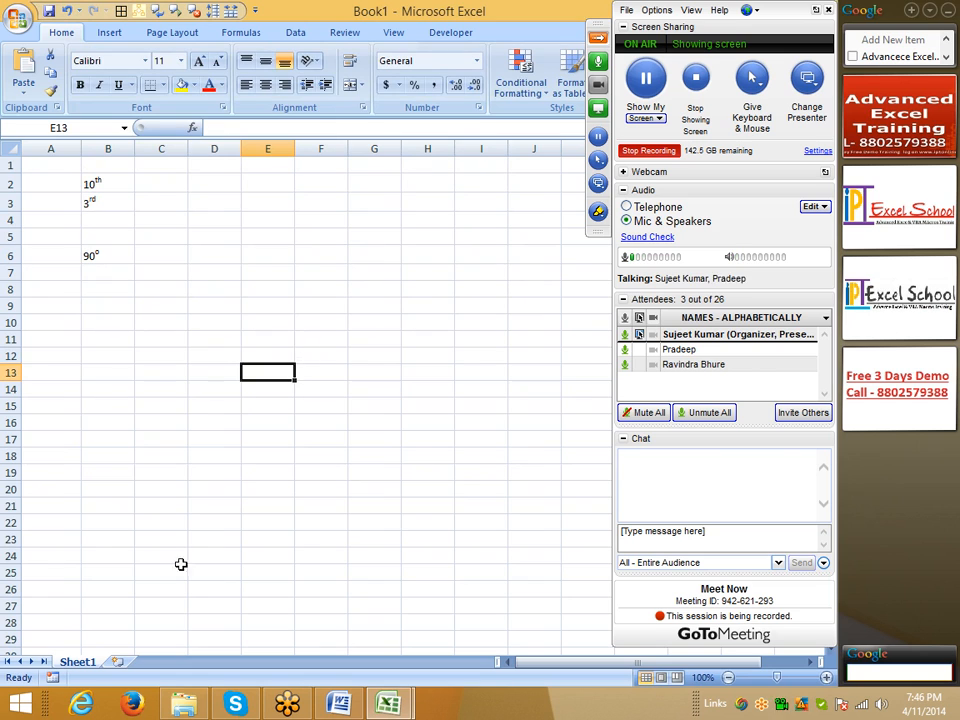
Step: Insert a new worksheet in Book1 and enter the heading Tep in A1
left_click(117, 662)
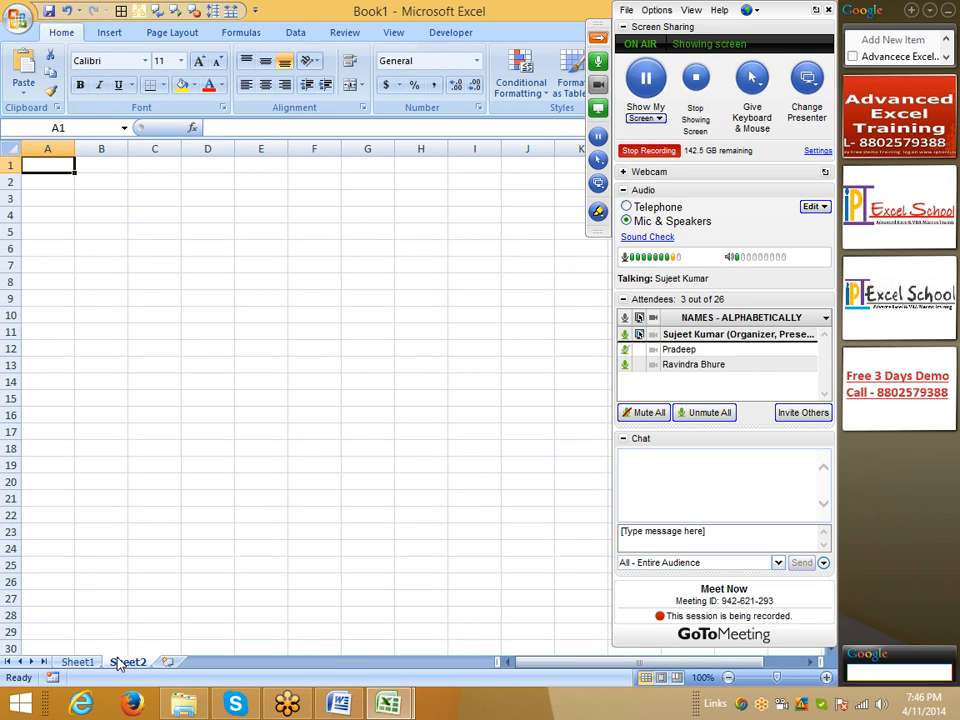
type("SAles")
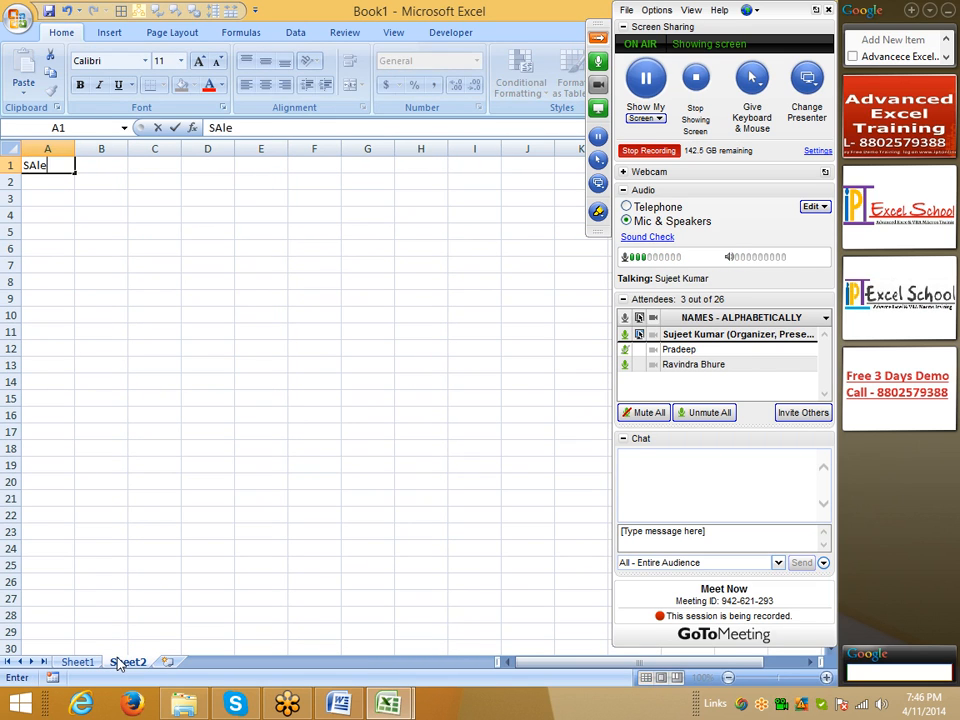
key("Return")
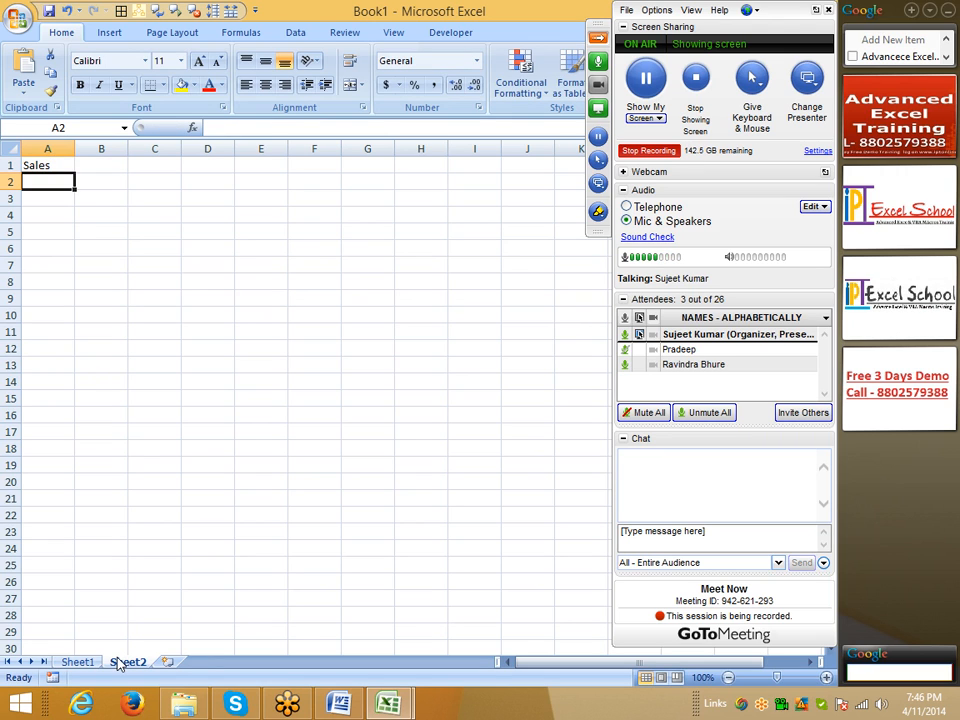
key("Up")
type("Tep")
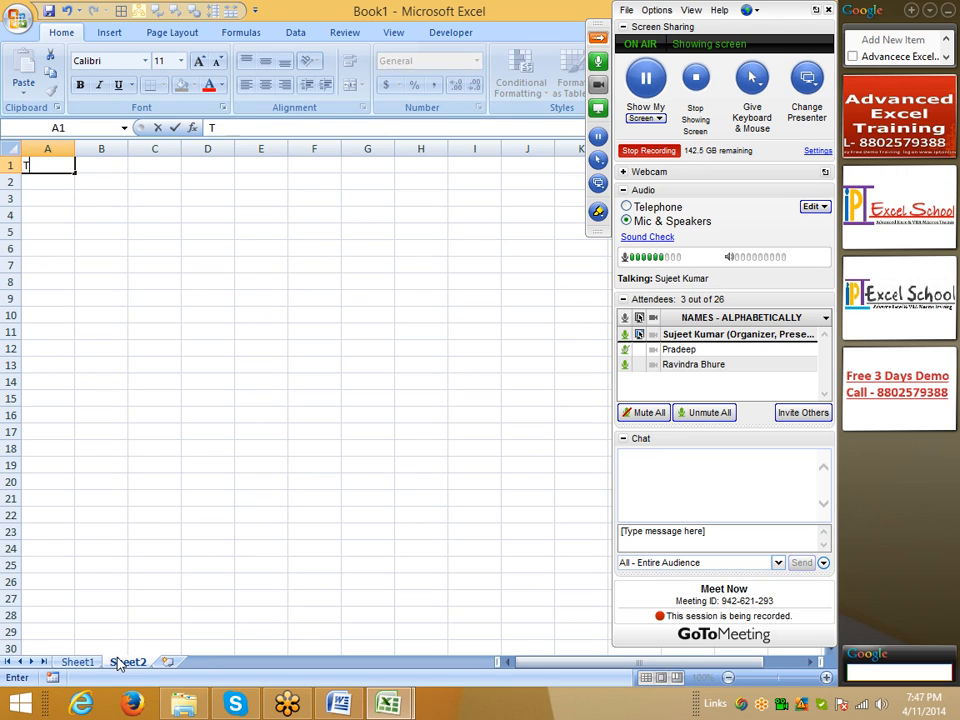
key("Return")
Step: Enter the formula =RANDBETWEEN(10,90) in A2 under the Tep heading
type("=ra")
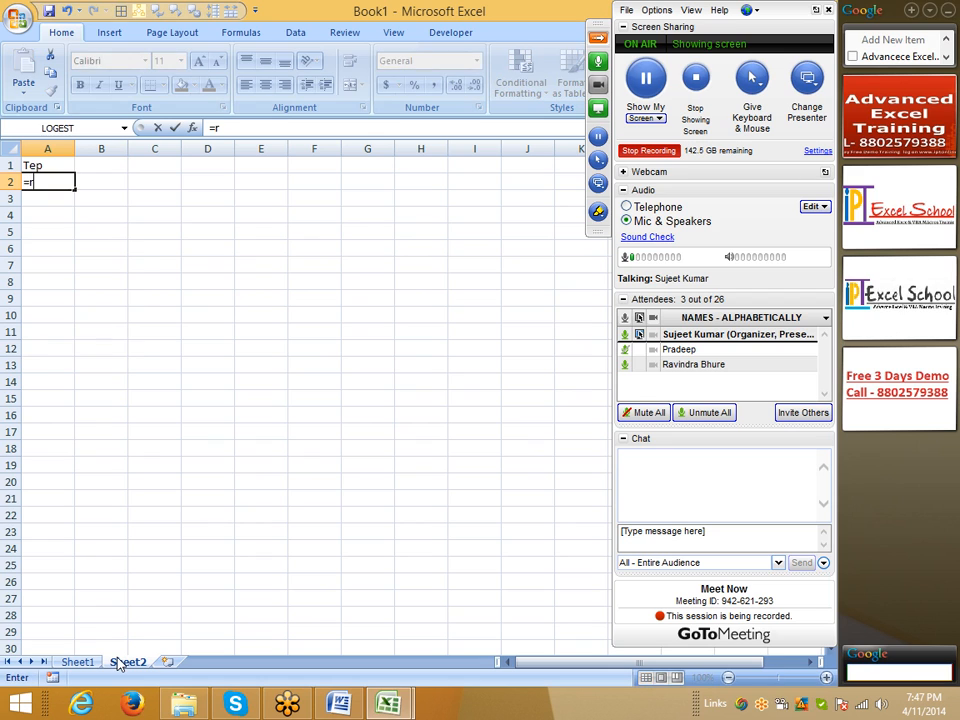
key("Down")
key("Down")
key("Tab")
type("10,90")
key("Return")
Step: Fill the RANDBETWEEN formula from A2 down to A118
key("Up")
key("shift+Page_Down")
key("shift+Page_Down")
key("shift+Page_Down")
key("shift+Page_Down")
key("ctrl+d")
Step: Copy the random-number range A2:A118
key("ctrl+Home")
key("Down")
key("ctrl+shift+Down")
key("ctrl+c")
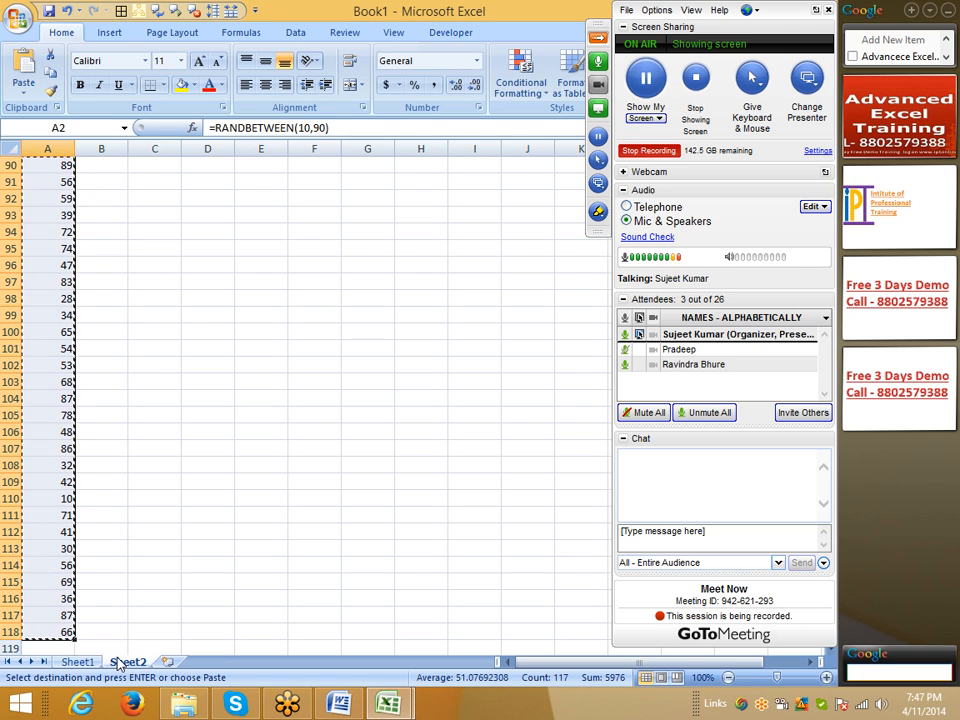
Step: Paste the copied random numbers over A2:A118 as values only
left_click(109, 32)
left_click(29, 86)
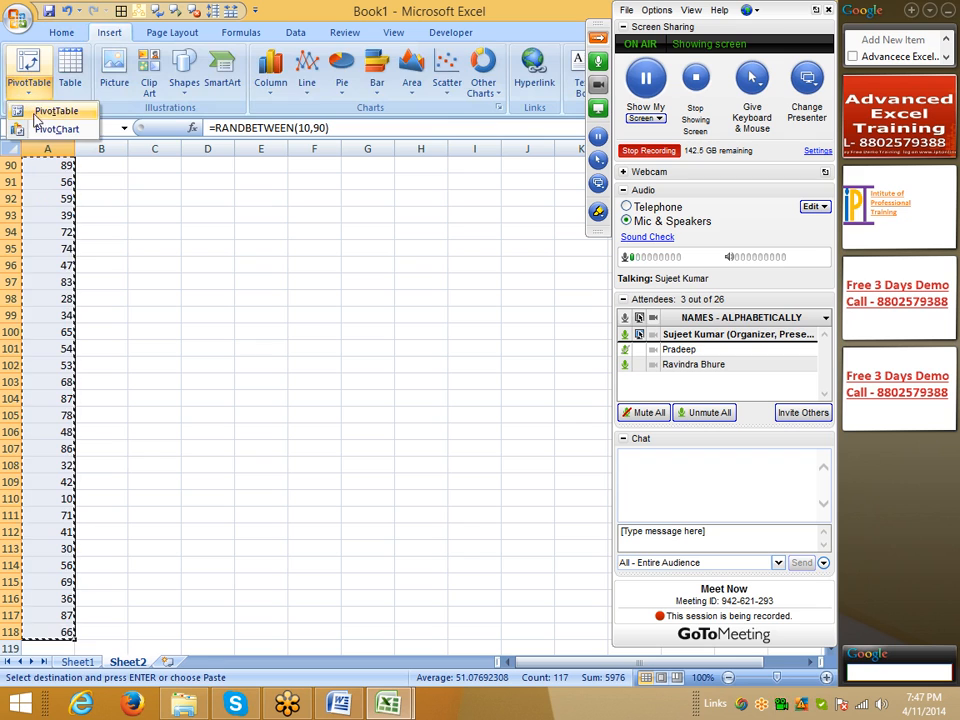
left_click(61, 32)
left_click(23, 90)
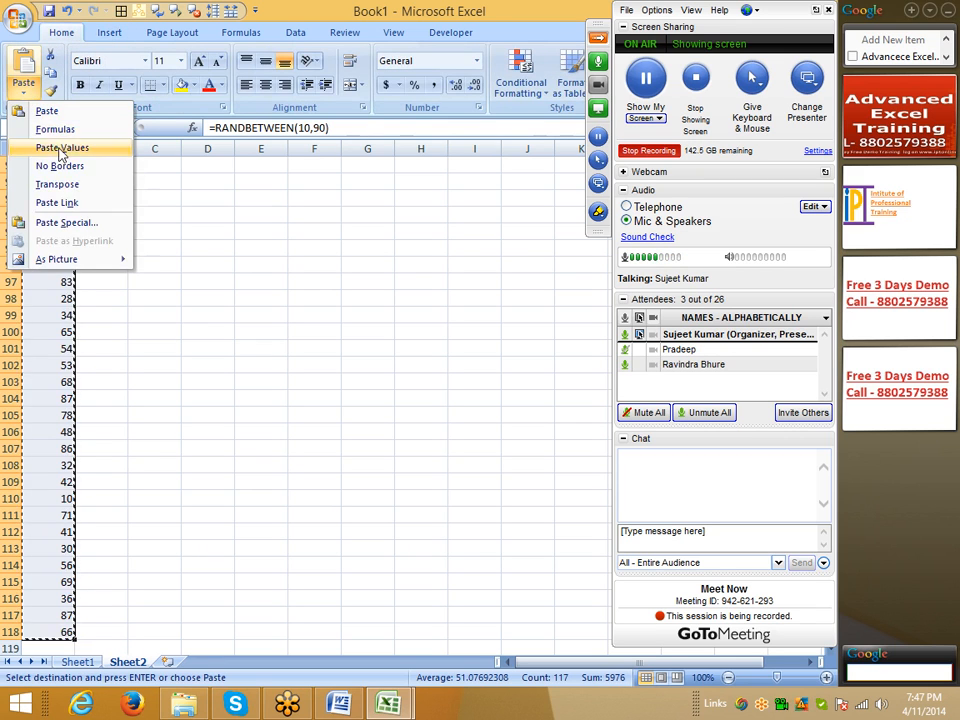
left_click(60, 148)
left_click(117, 250)
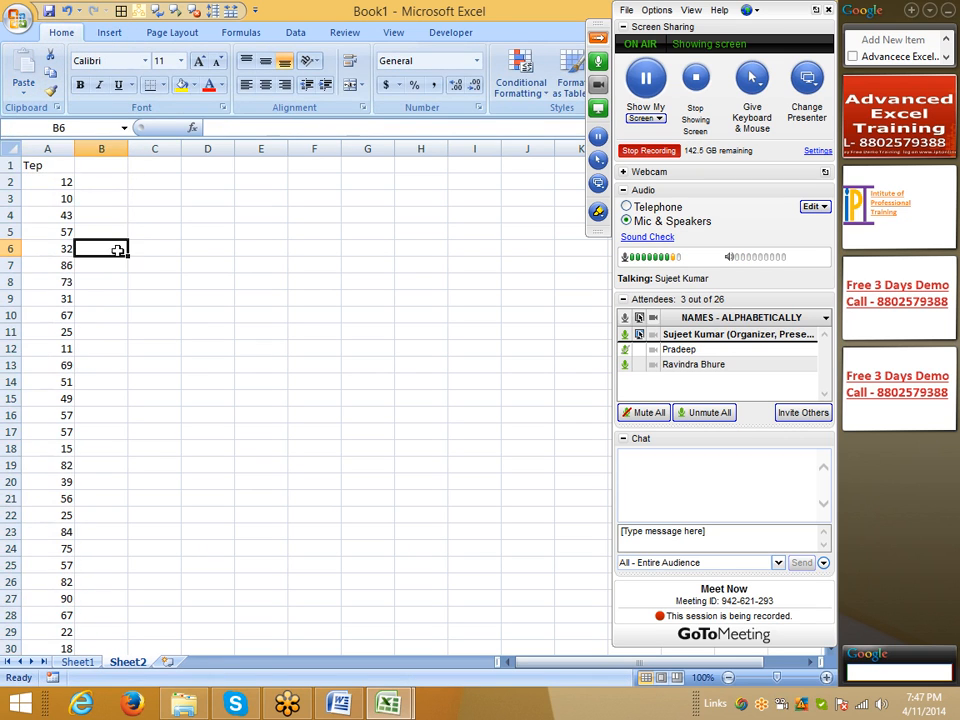
left_click(47, 184)
left_click(245, 128)
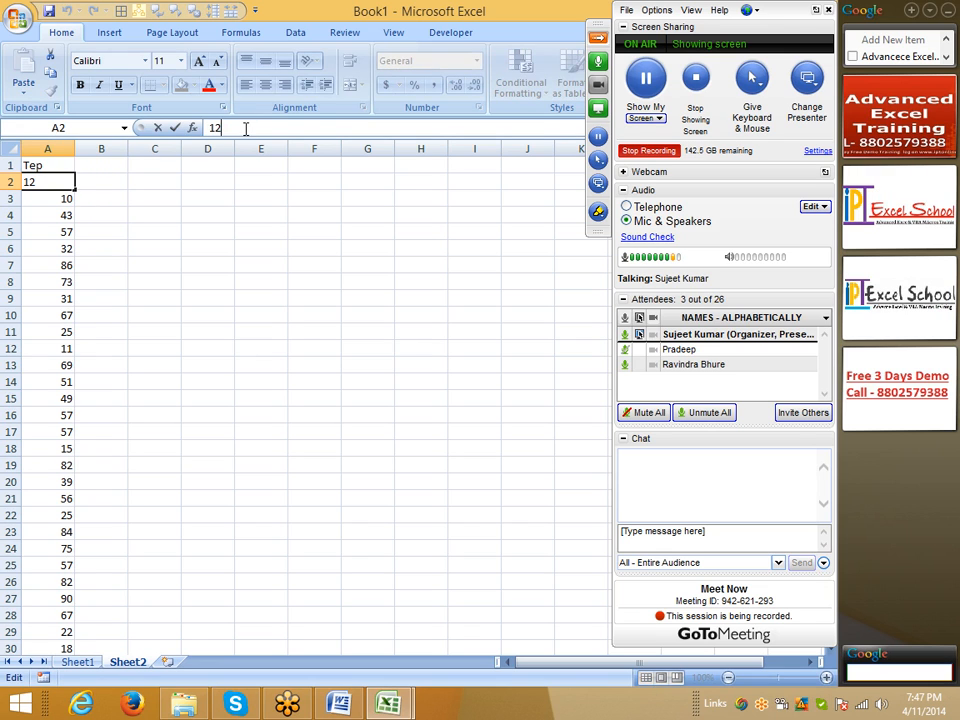
type("o")
key("Escape")
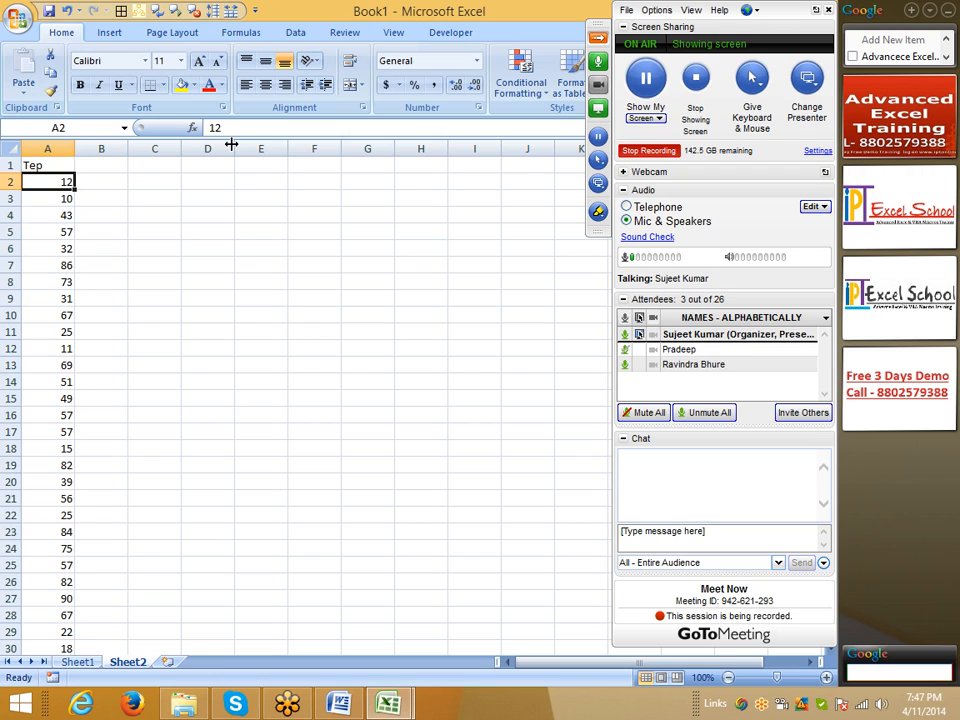
key("ctrl+shift+Down")
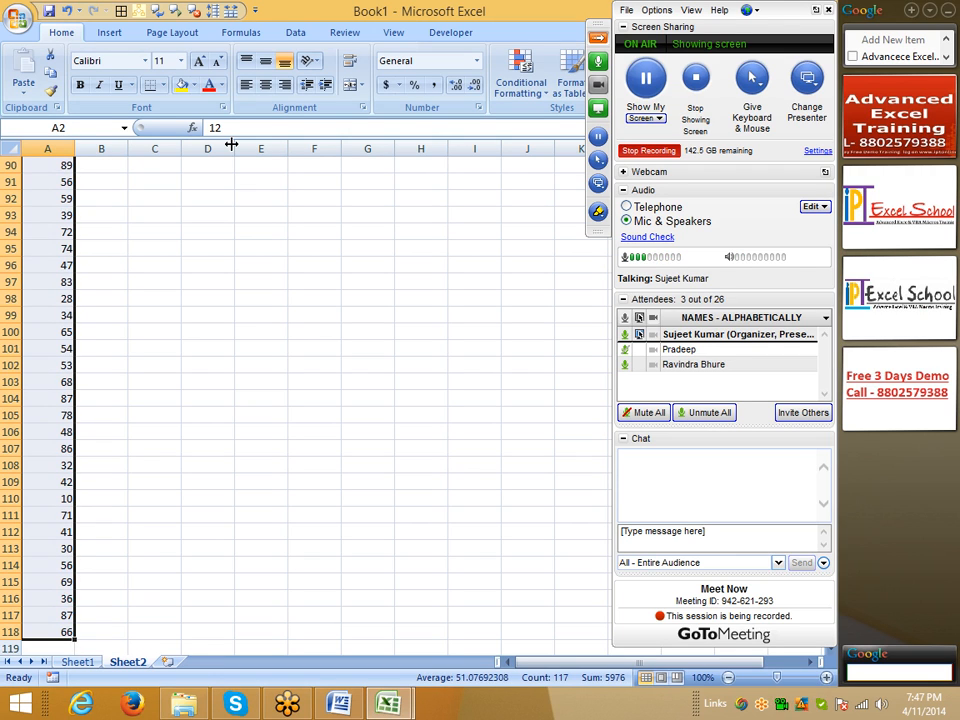
key("ctrl+Home")
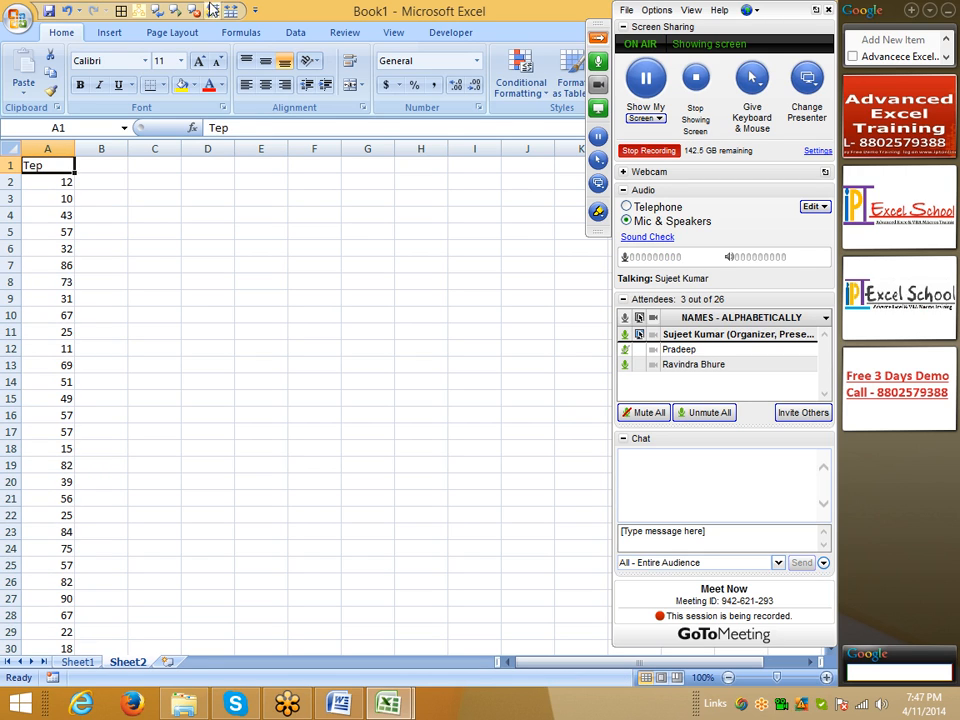
Step: Enter a lowercase o in B2 beside the first temperature
left_click(106, 178)
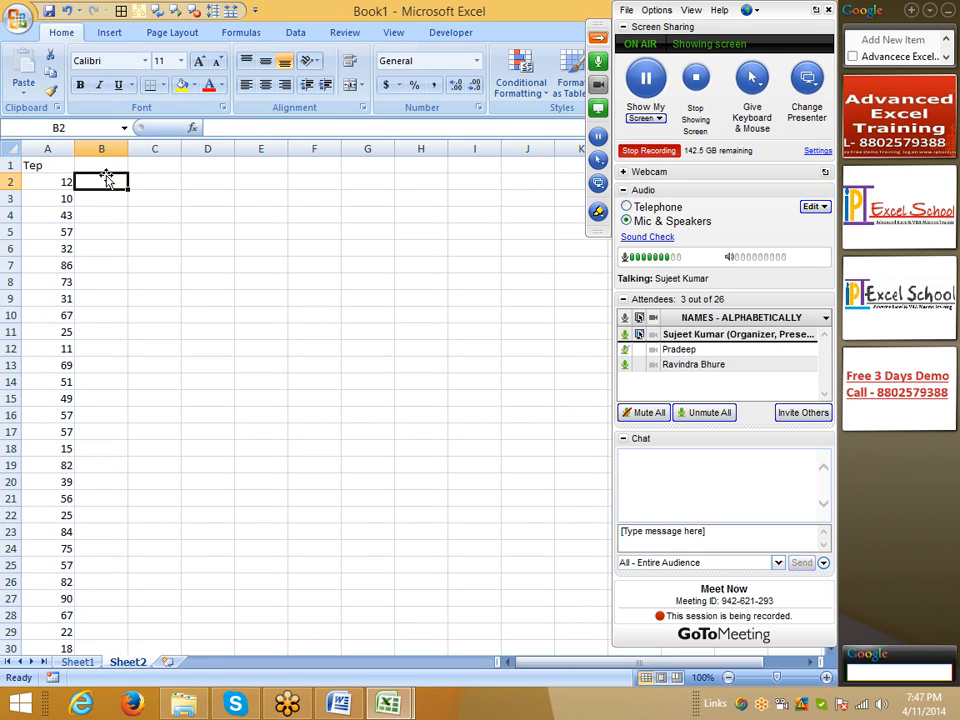
type("o")
left_click(159, 264)
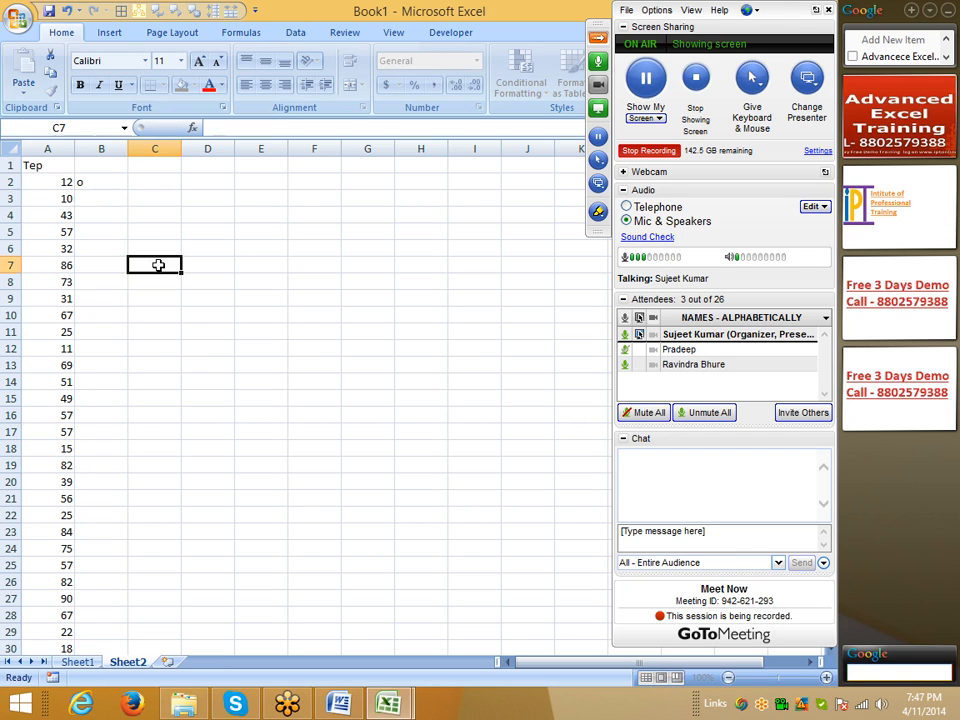
Step: Format the o in B2 as superscript and narrow column B to a width of about 1.43
left_click(103, 180)
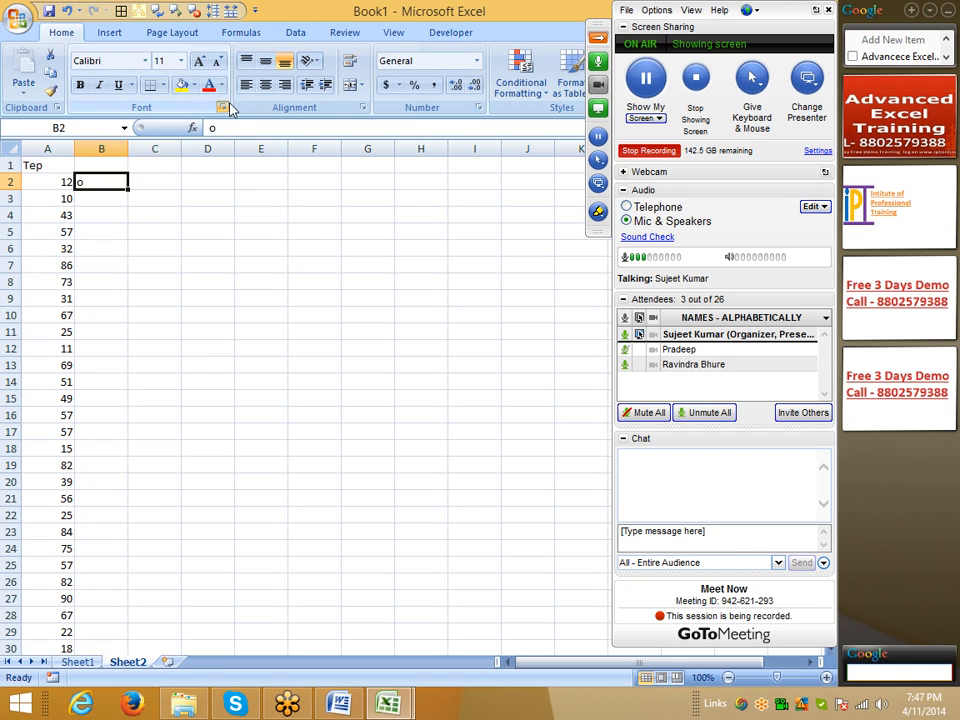
left_click(174, 107)
left_click(138, 276)
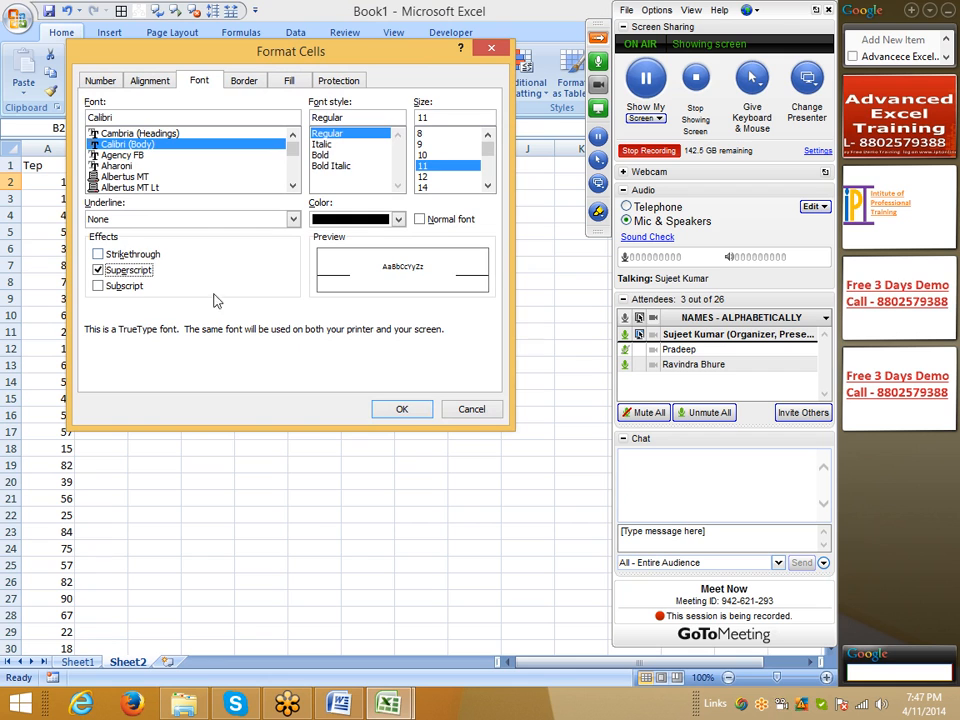
left_click(400, 411)
left_click(197, 350)
left_click_drag(127, 148, 88, 149)
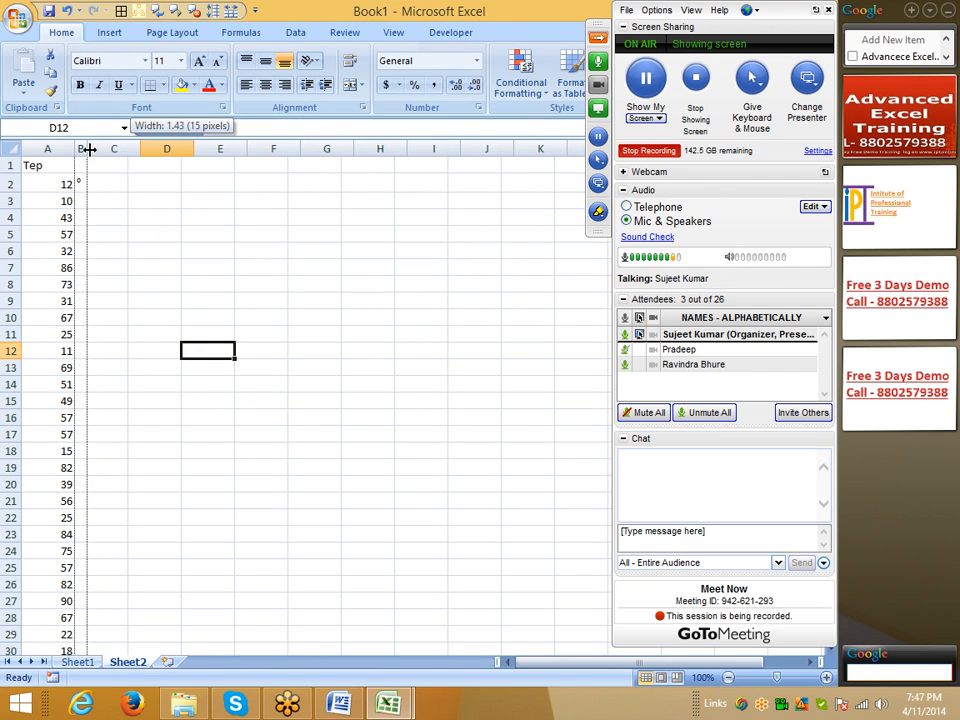
left_click(166, 268)
Step: Enter o in every cell of B2:B118 at once, down to the last temperature row
left_click(46, 184)
key("shift+Right")
key("ctrl+shift+Down")
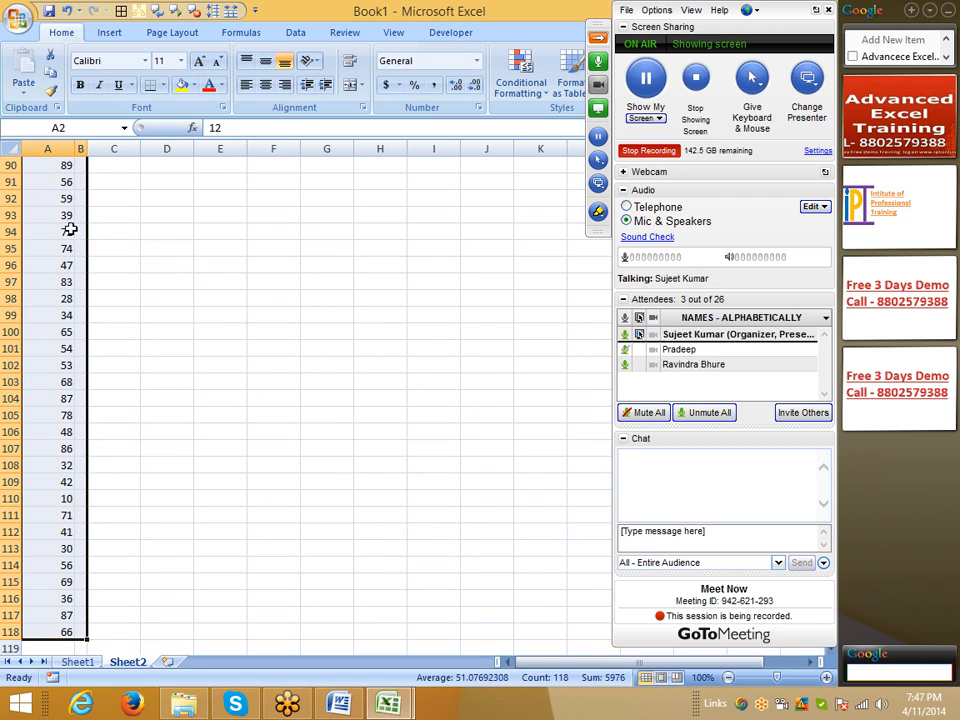
left_click(79, 215)
key("Left")
key("ctrl+Down")
key("Right")
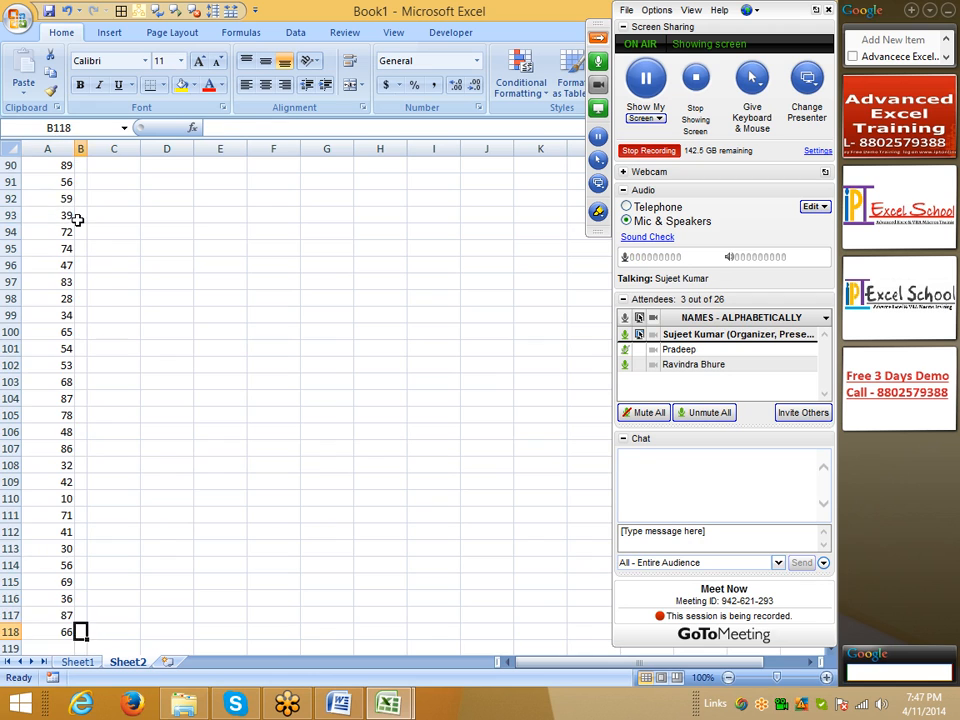
key("ctrl+shift+Up")
type("o")
key("ctrl+Return")
key("shift+Left")
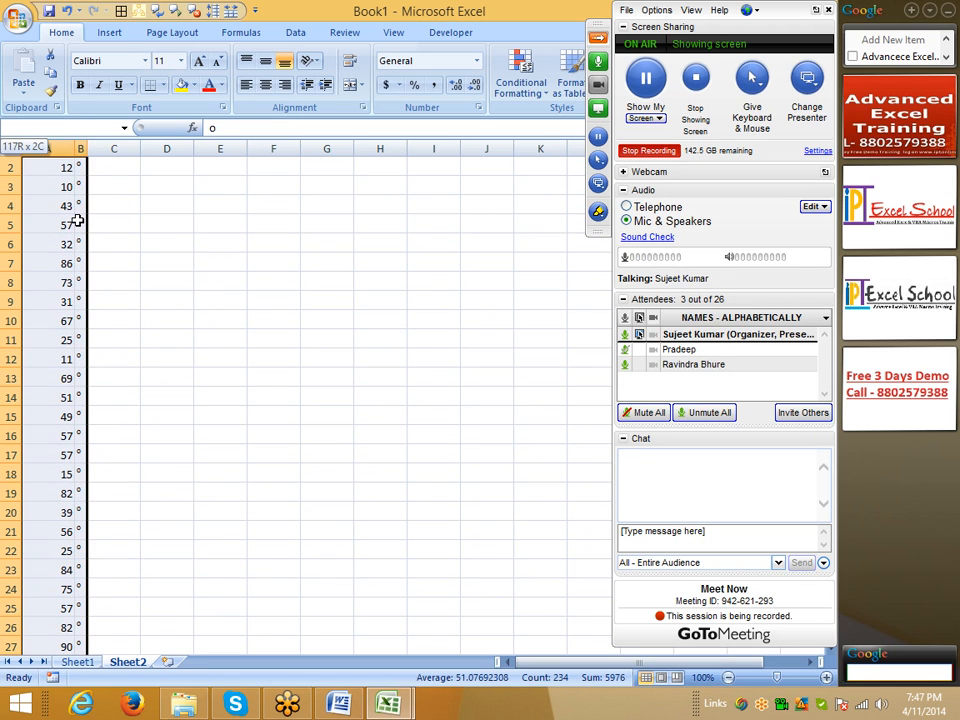
Step: Right-align column A and left-align column B so each degree mark sits next to its number
left_click(224, 222)
left_click(60, 149)
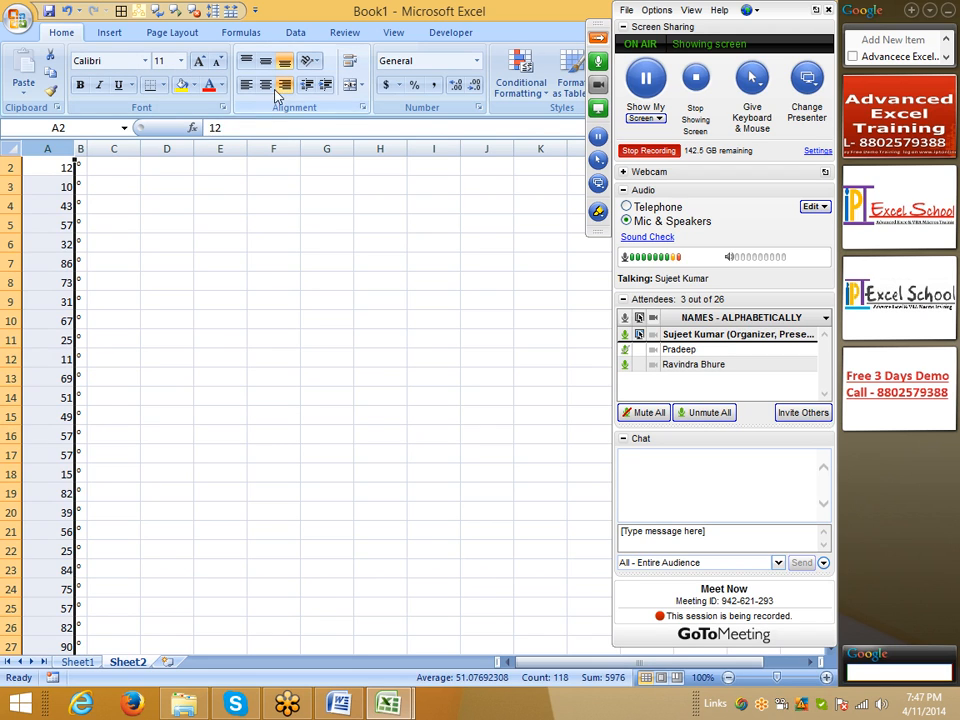
left_click(166, 221)
left_click(81, 148)
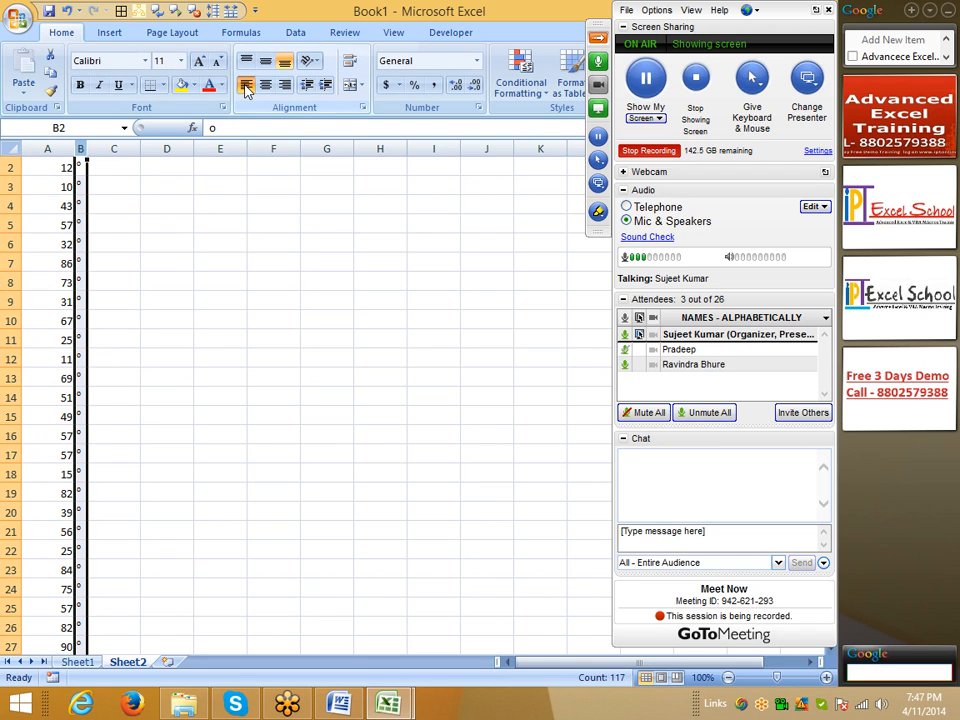
left_click(200, 298)
scroll(103, 259, "up", 1)
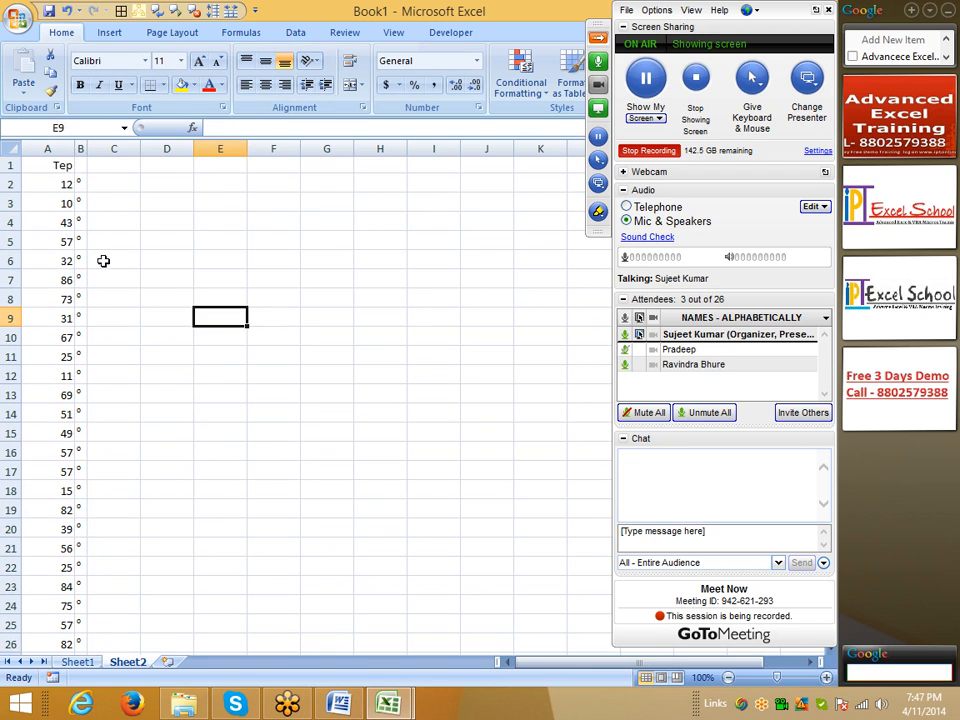
Step: Apply an outline border and inside horizontal borders to A2:B118, leaving out the vertical divider between the two columns
left_click(63, 182)
key("ctrl+shift+Right")
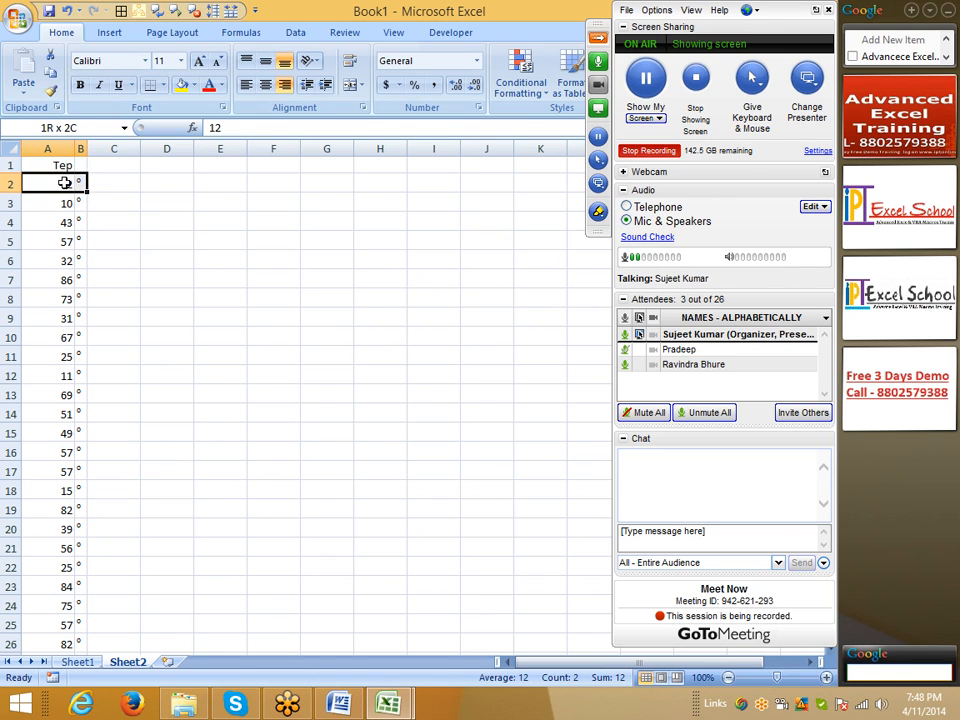
key("ctrl+shift+Down")
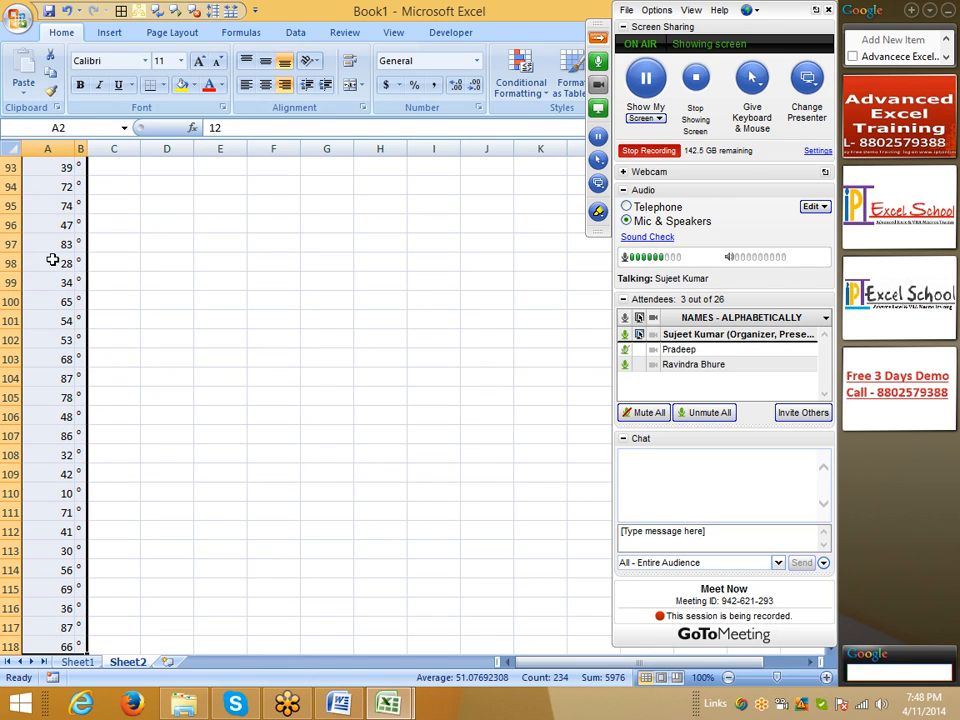
right_click(52, 259)
left_click(131, 455)
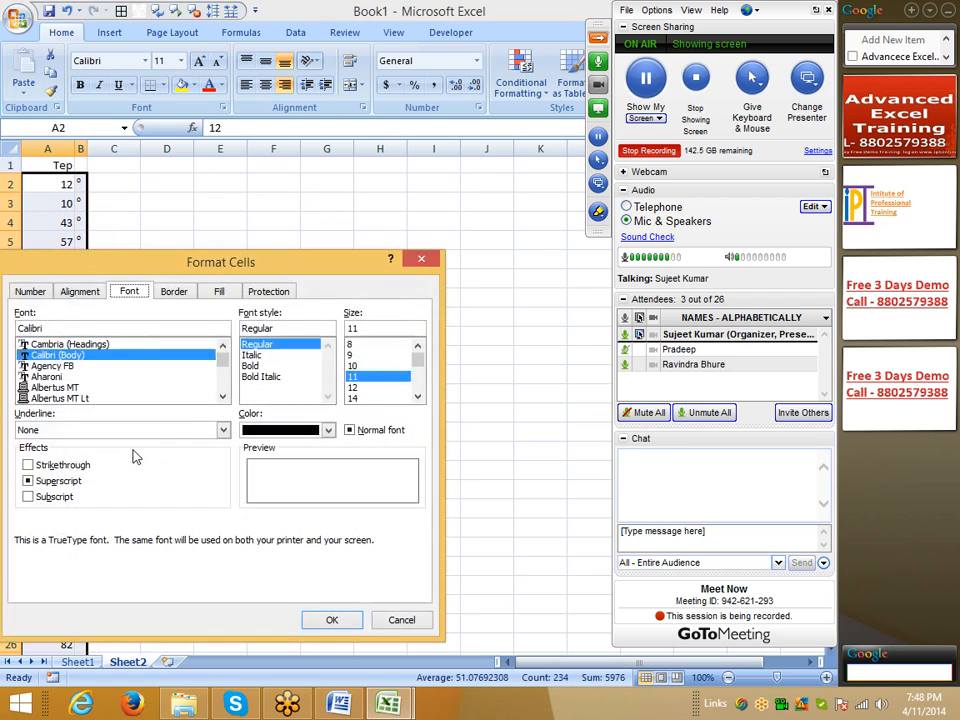
left_click_drag(157, 270, 334, 243)
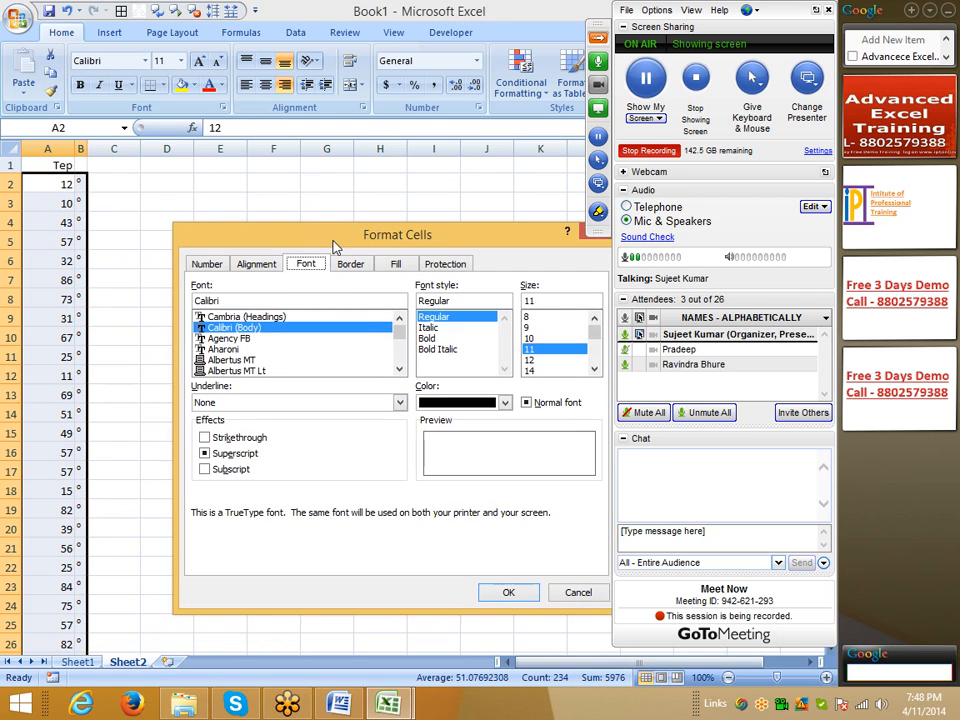
left_click(395, 264)
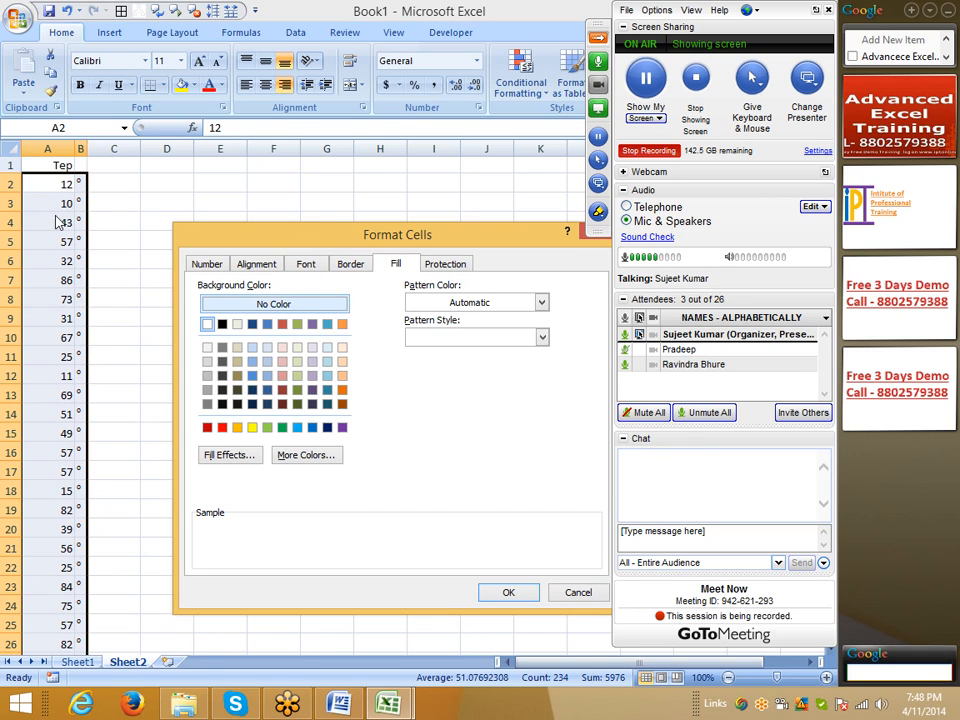
left_click(350, 264)
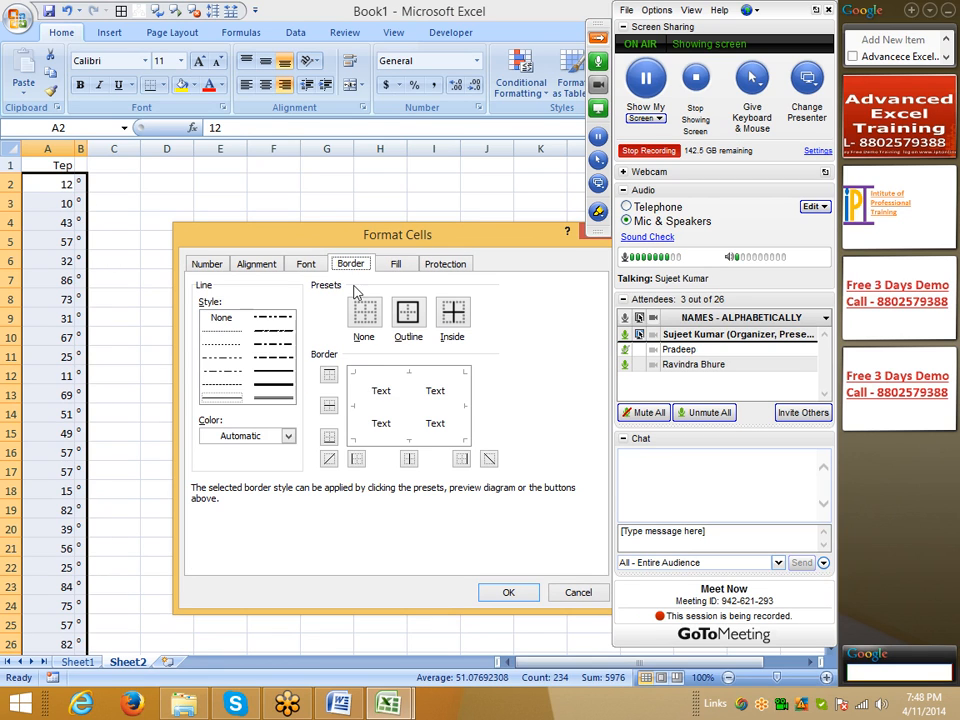
left_click(408, 314)
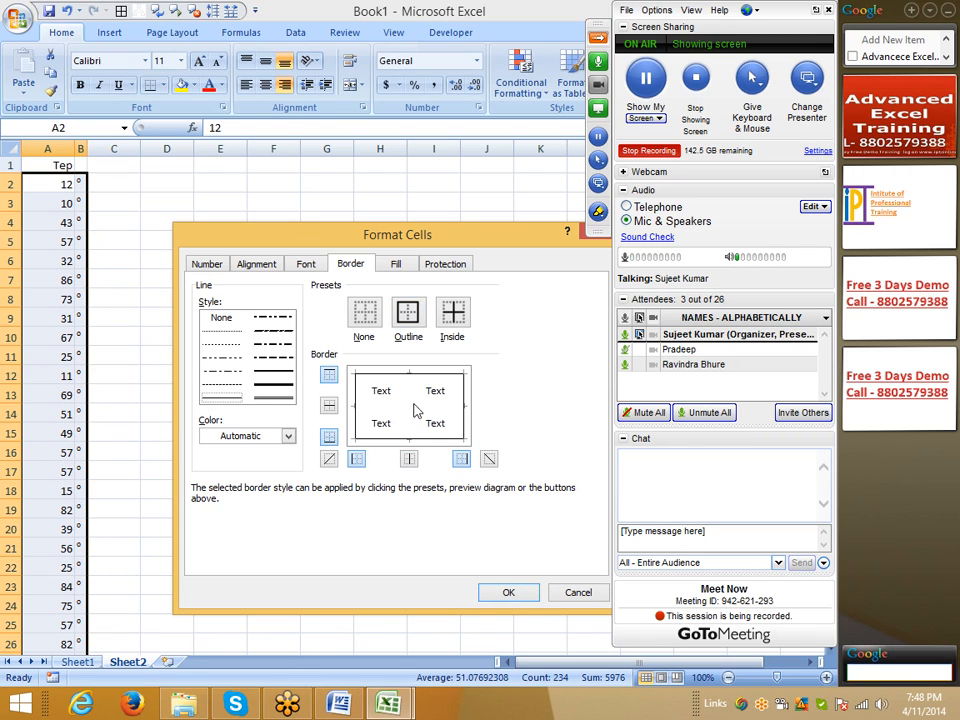
left_click(379, 408)
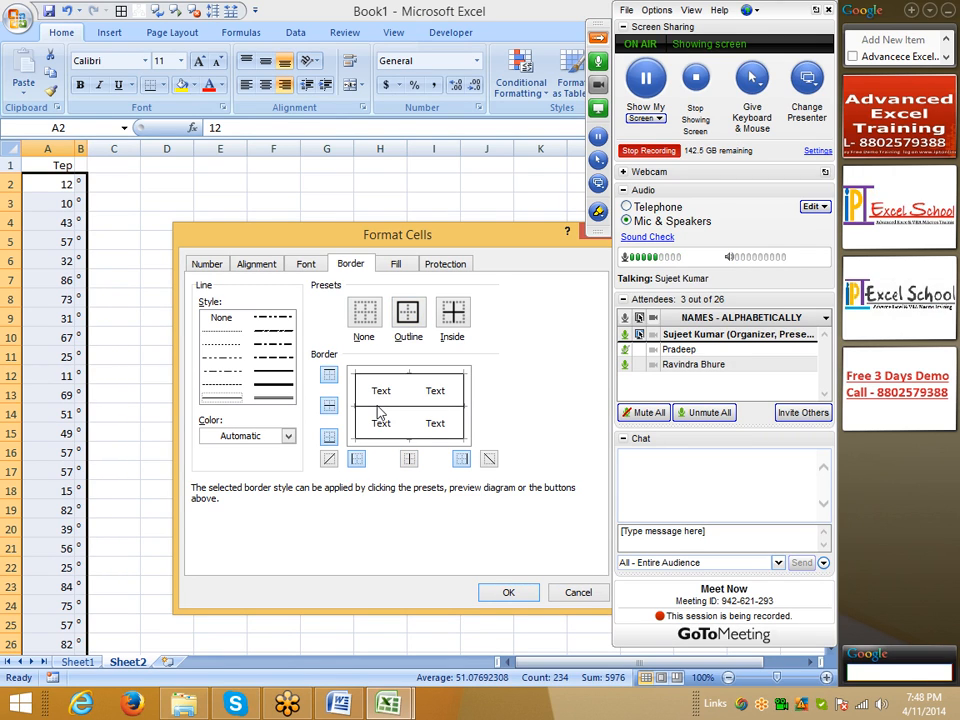
left_click(510, 594)
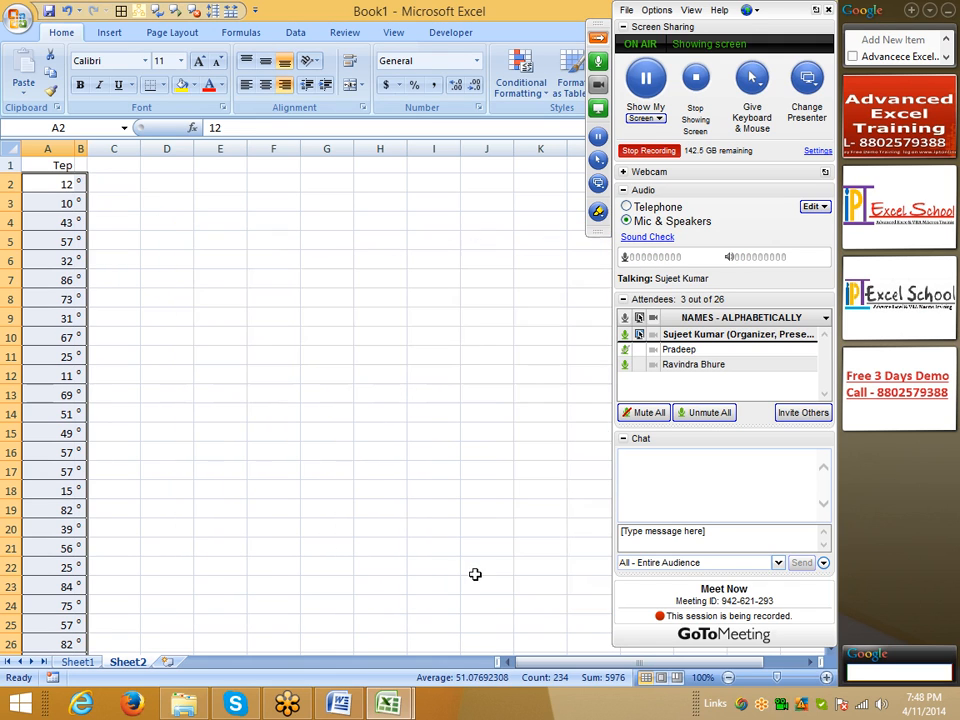
left_click(293, 353)
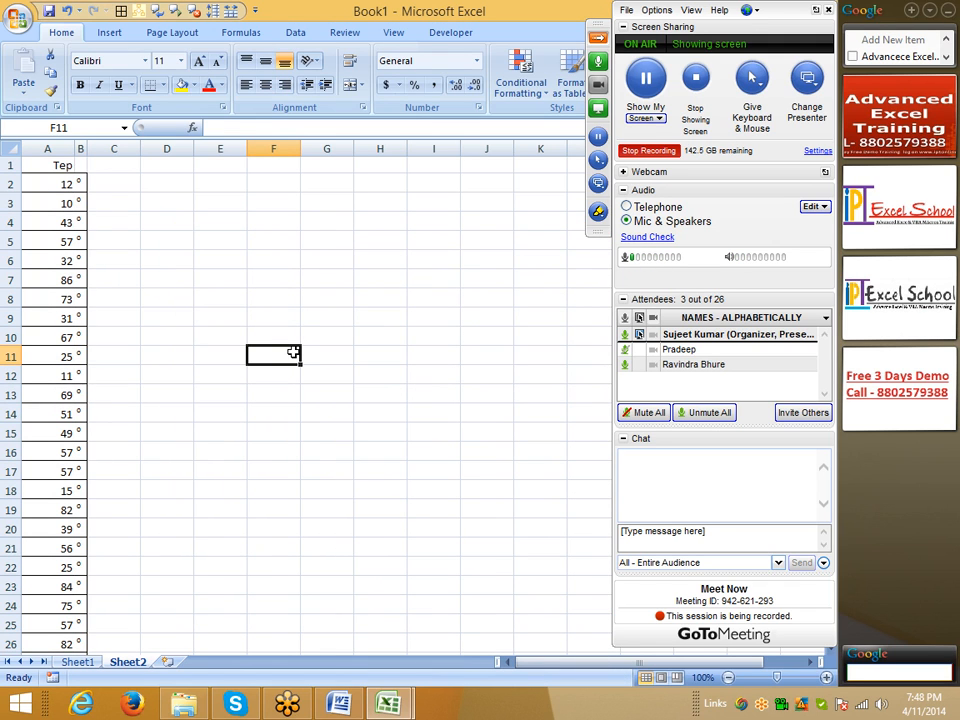
Step: Narrow column B slightly more around the degree marks
scroll(293, 353, "down", 6)
scroll(293, 353, "up", 6)
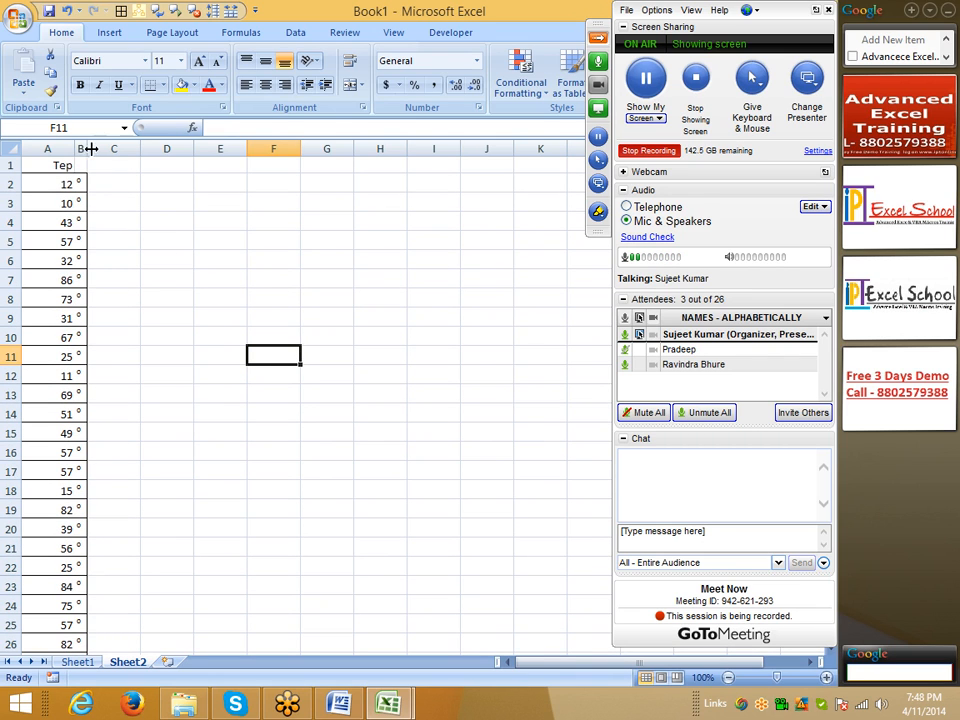
left_click_drag(86, 153, 86, 151)
left_click(112, 203)
left_click(165, 238)
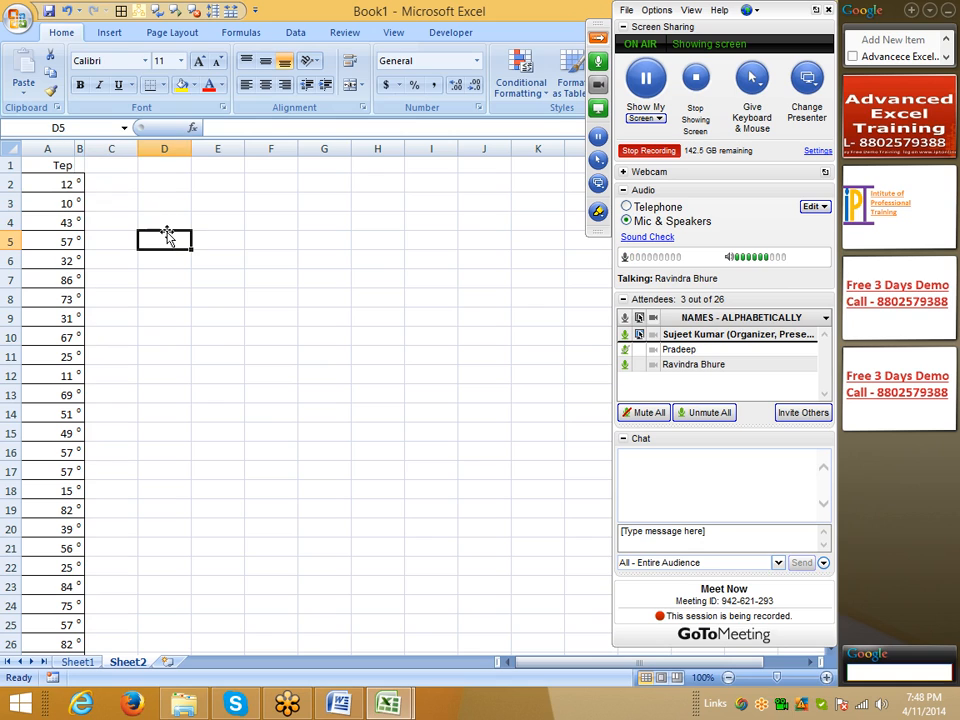
Step: Enter 12O in cell D3
left_click(180, 200)
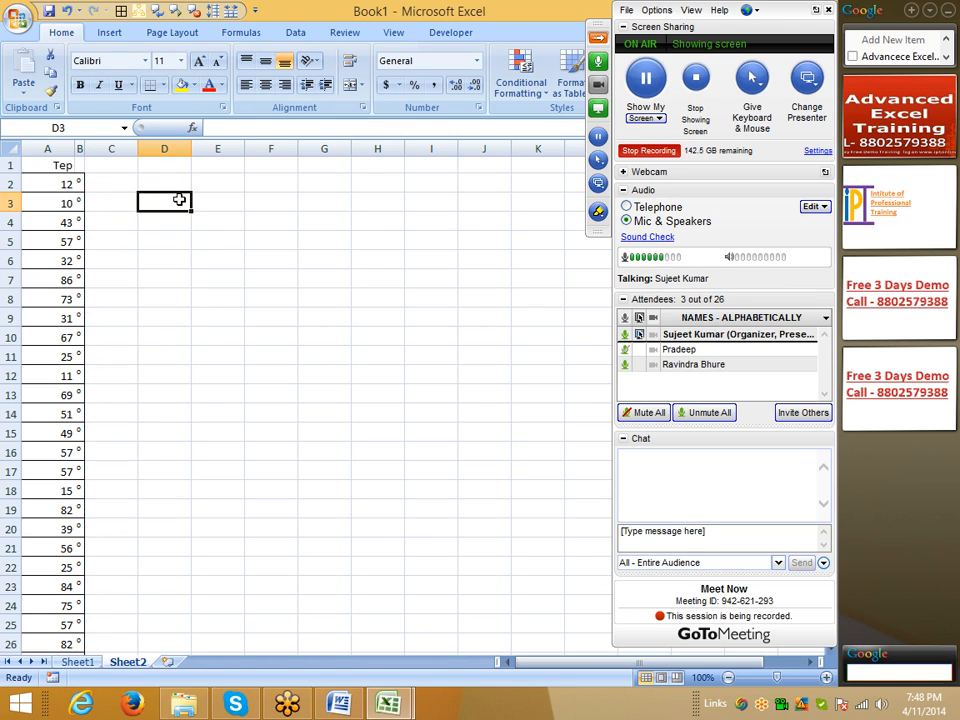
type("12")
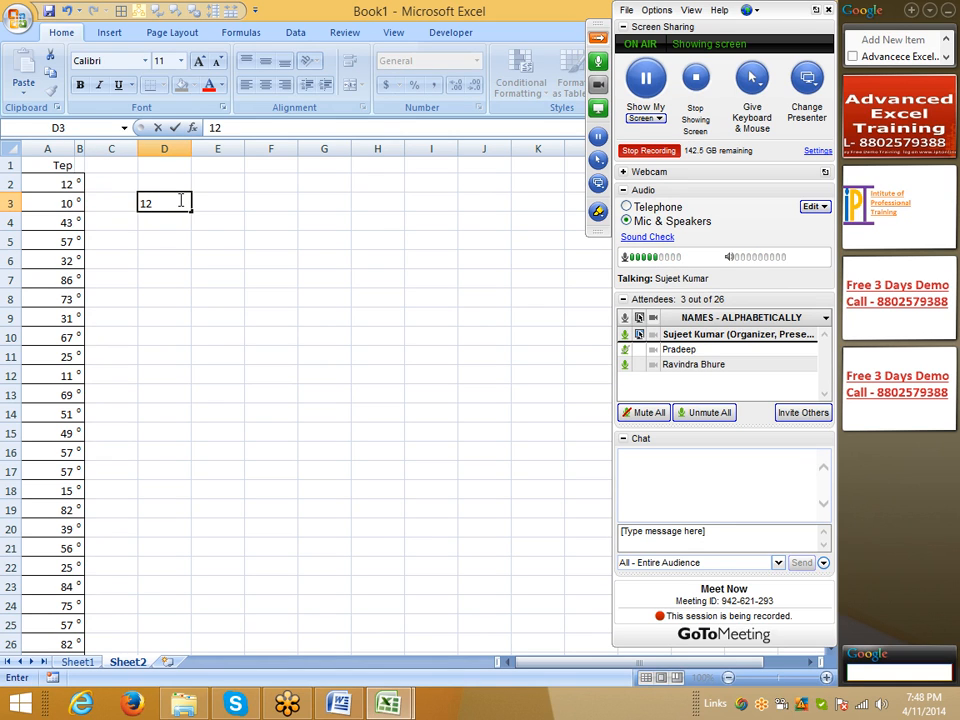
type("O")
key("Return")
Step: Replace the capital O in D3 with a lowercase o so the entry reads 12o
left_click(180, 200)
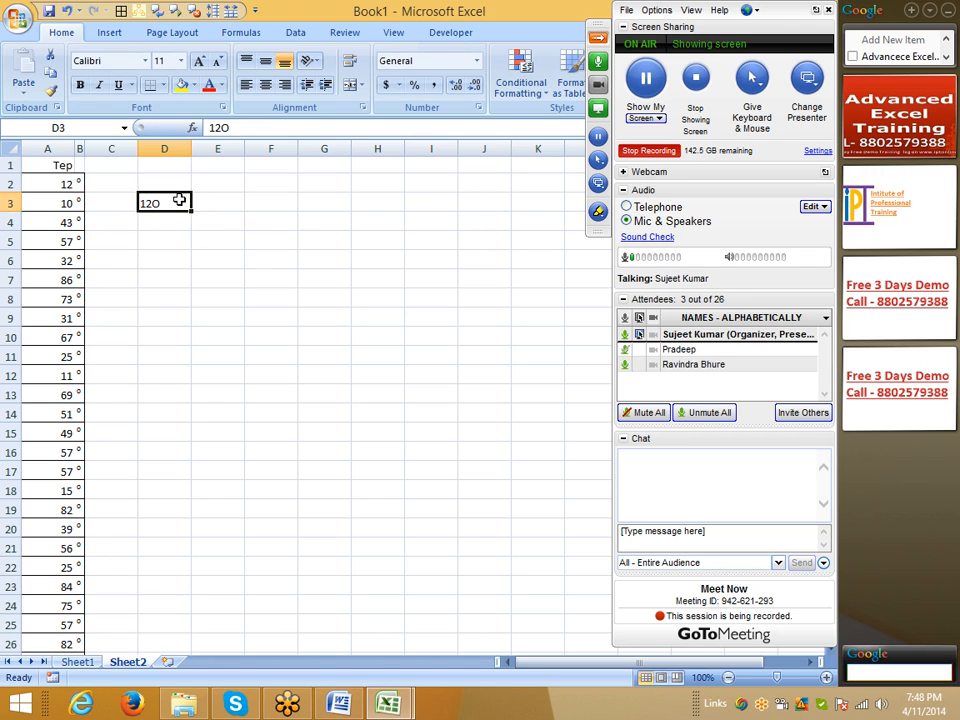
double_click(246, 130)
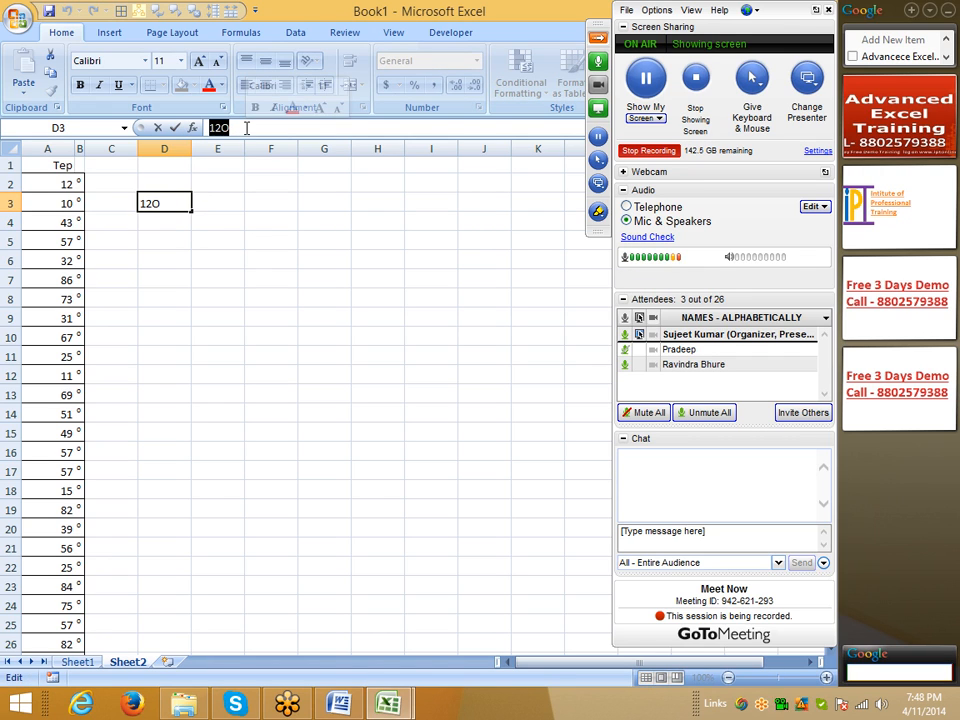
left_click(246, 130)
key("BackSpace")
type("o")
key("Return")
key("Up")
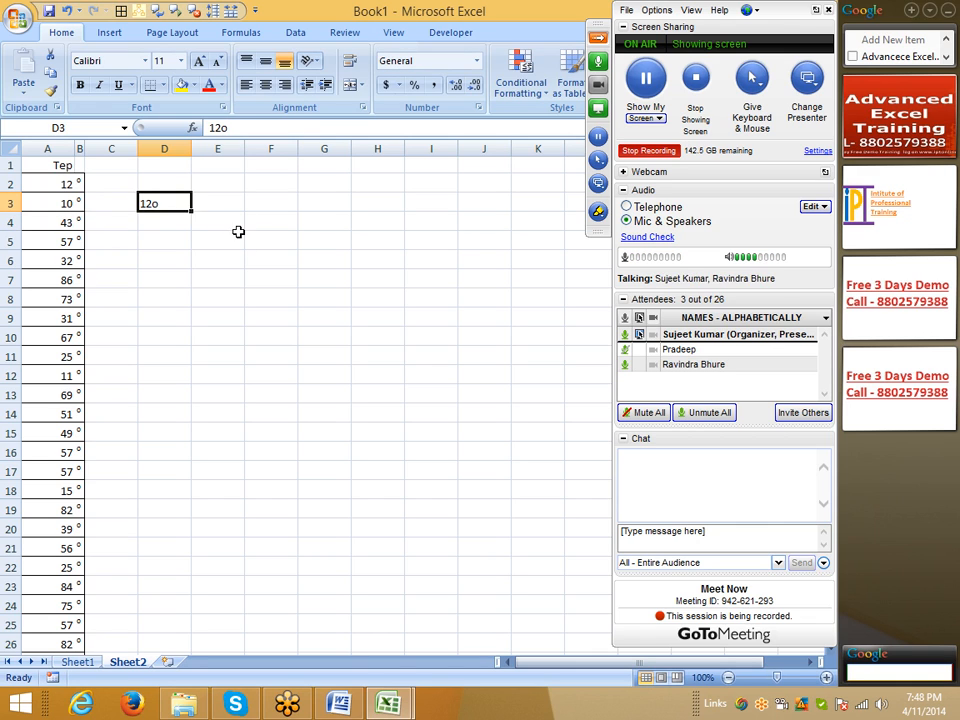
Step: Enter the formula =A2&B2 in cell C2 to join the temperature with its superscript o
left_click(158, 238)
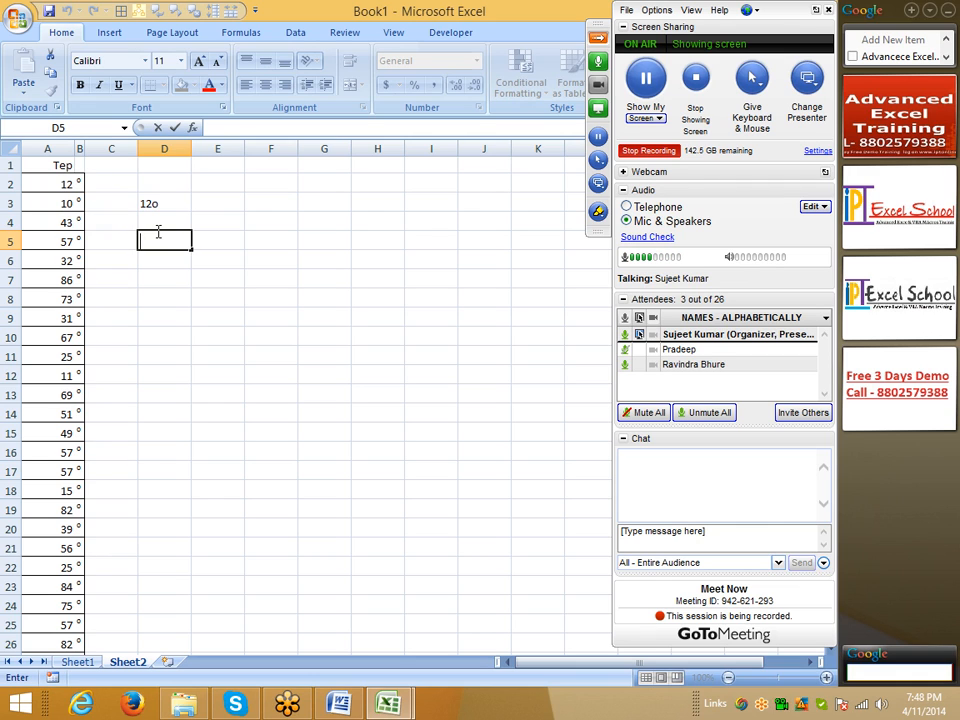
left_click(104, 183)
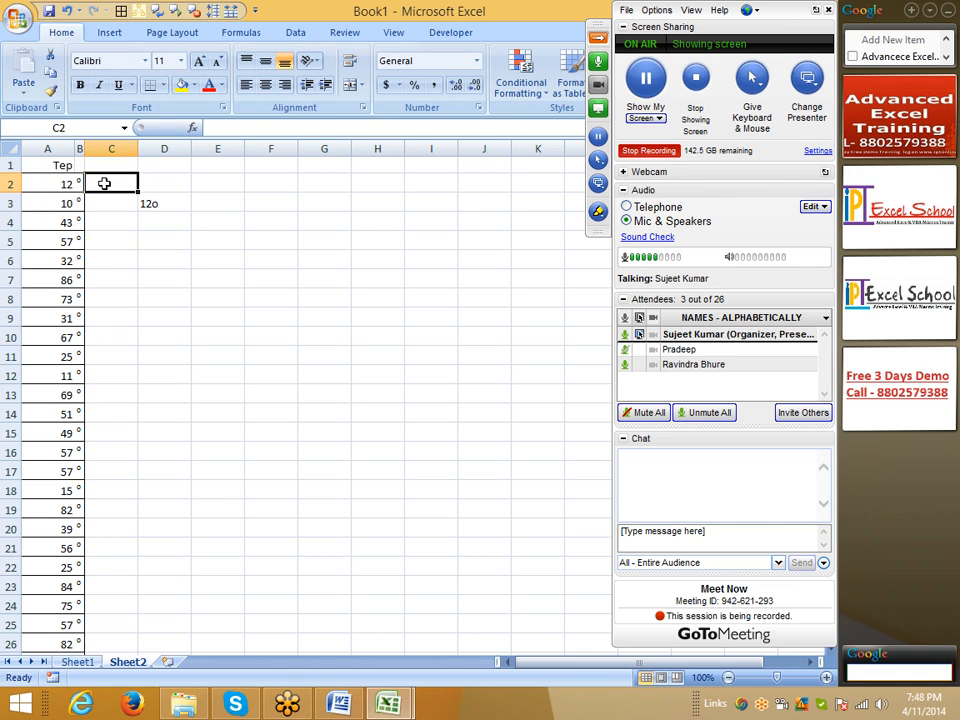
type("=")
key("Left")
key("Left")
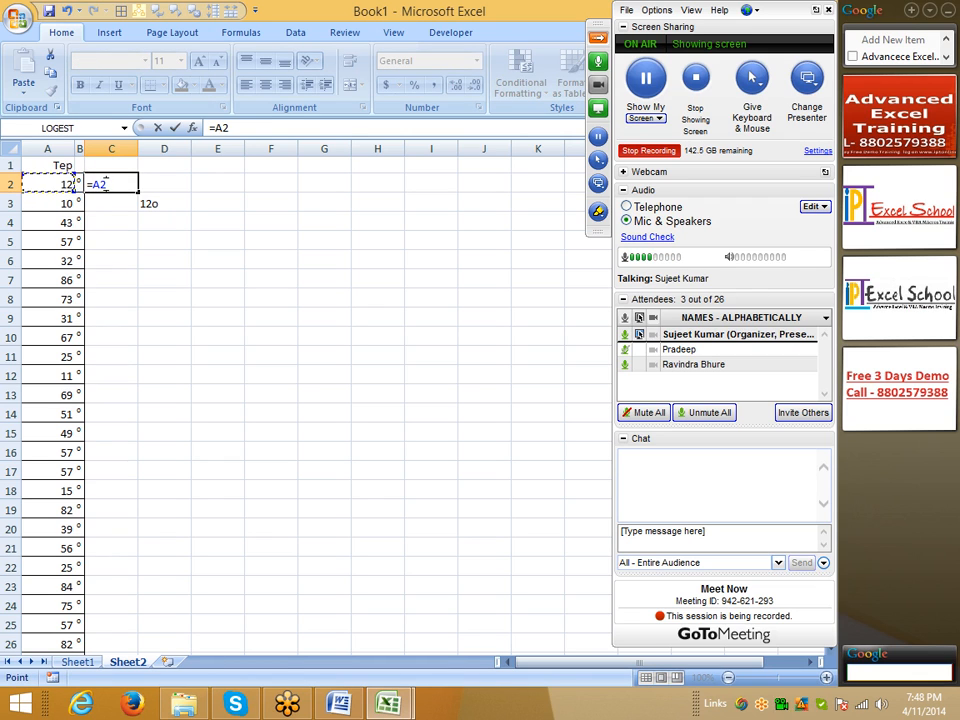
type("&")
key("Left")
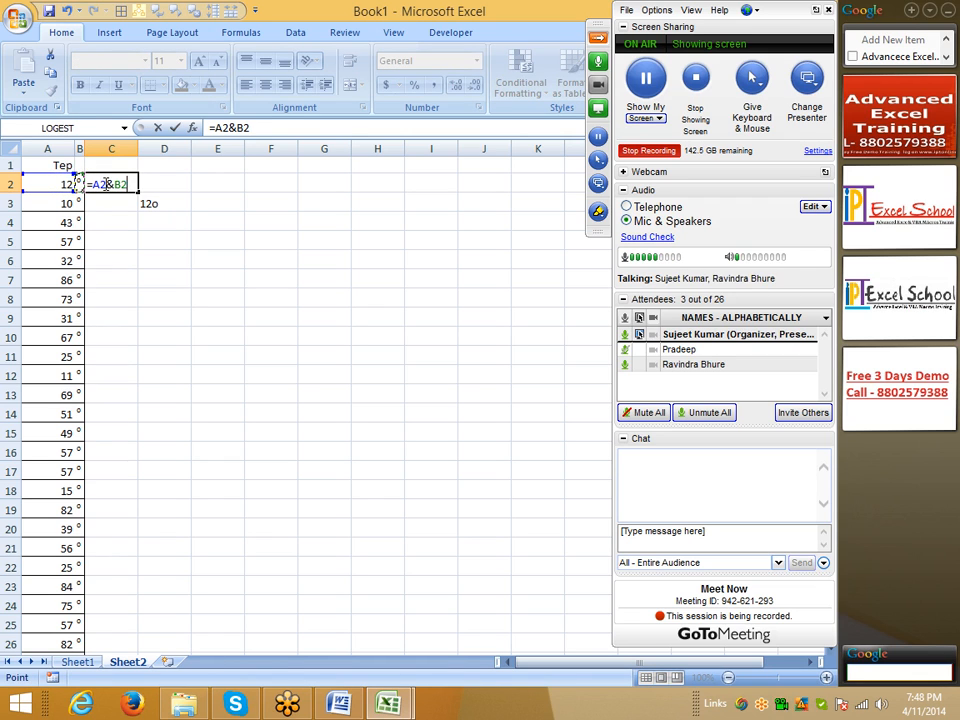
key("Return")
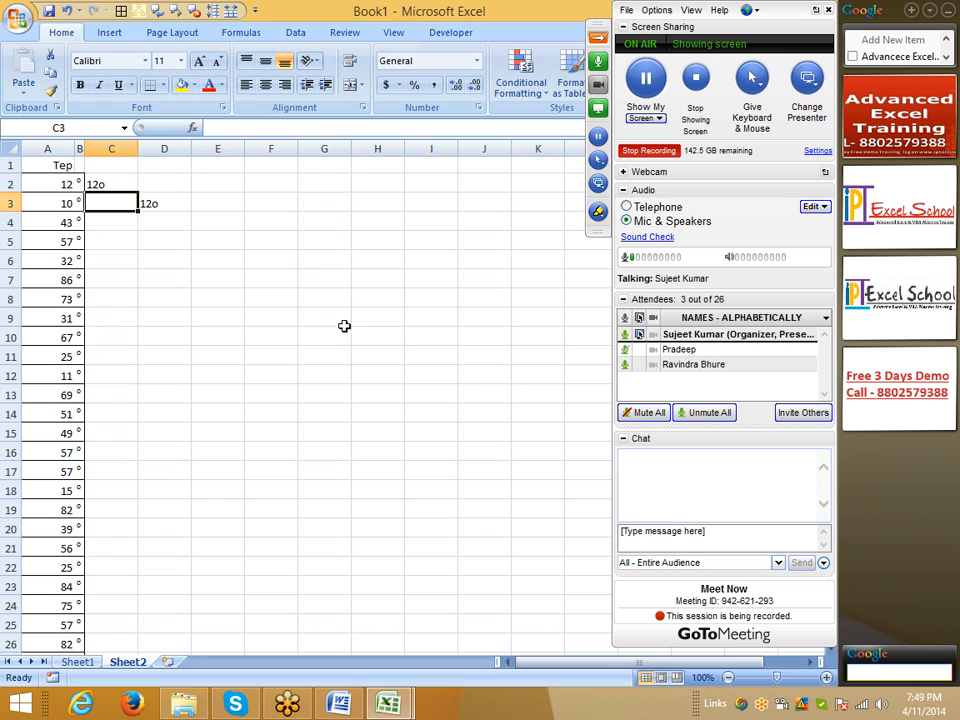
Step: Compare the contents of the joined cell C2 with source cells A2 and B2
left_click(165, 190)
left_click(96, 187)
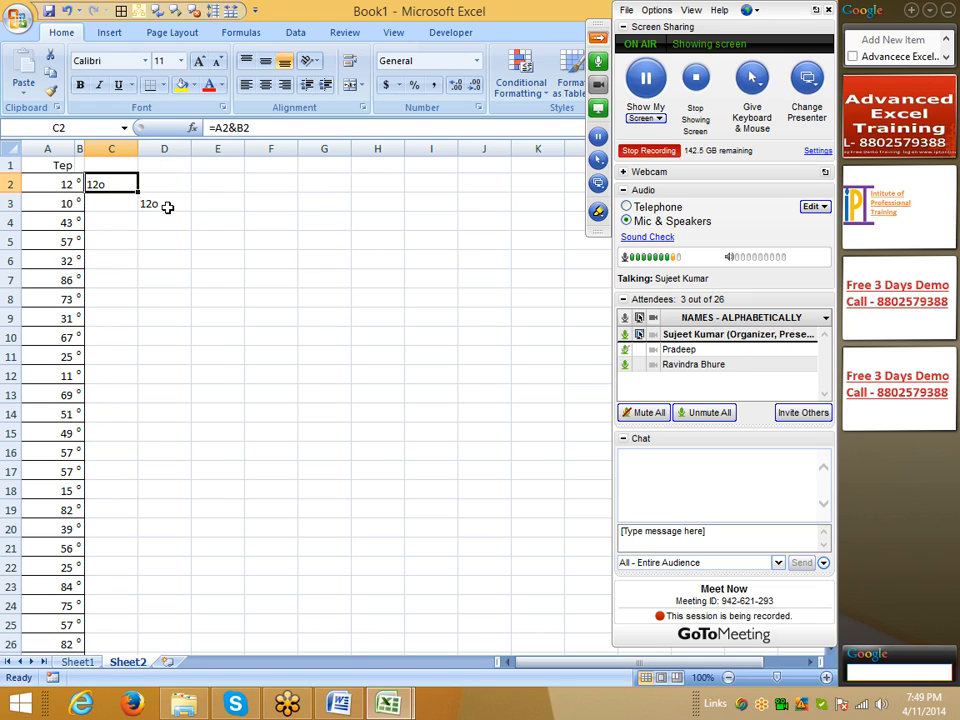
left_click(33, 184)
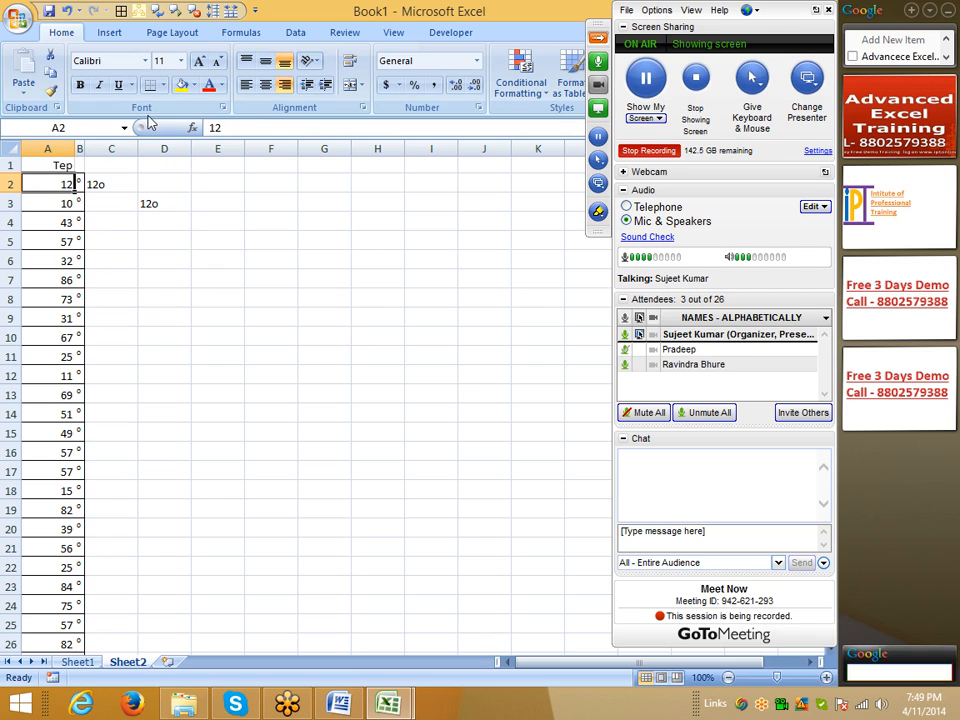
left_click(150, 199)
left_click(80, 183)
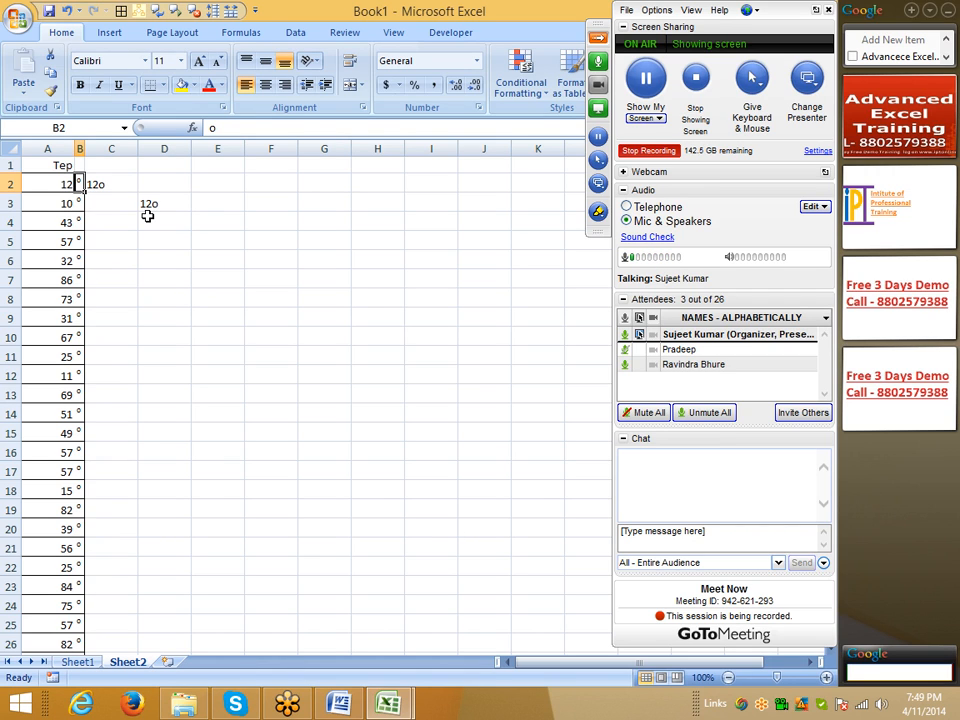
left_click(123, 182)
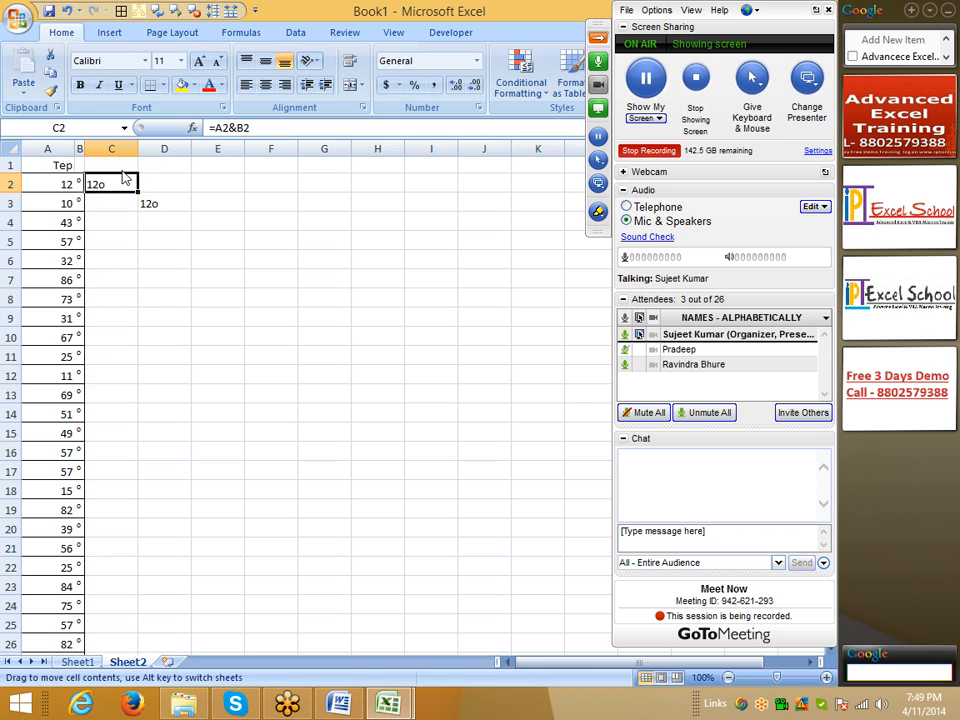
Step: Clear the contents of the range C1:D4
left_click(119, 166)
left_click_drag(119, 166, 181, 216)
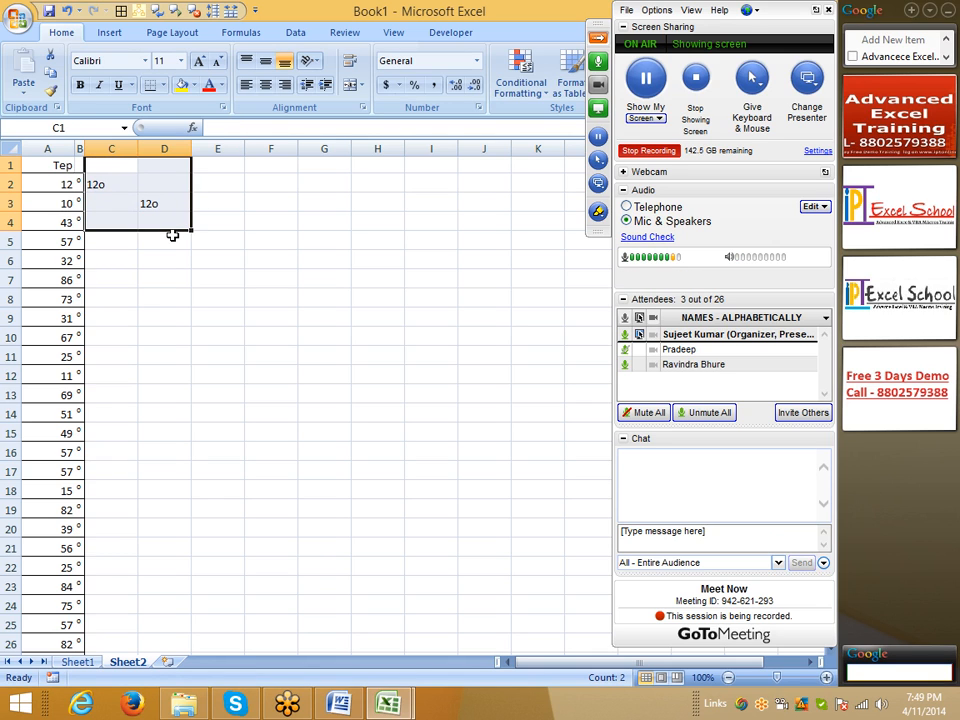
key("Delete")
left_click(160, 256)
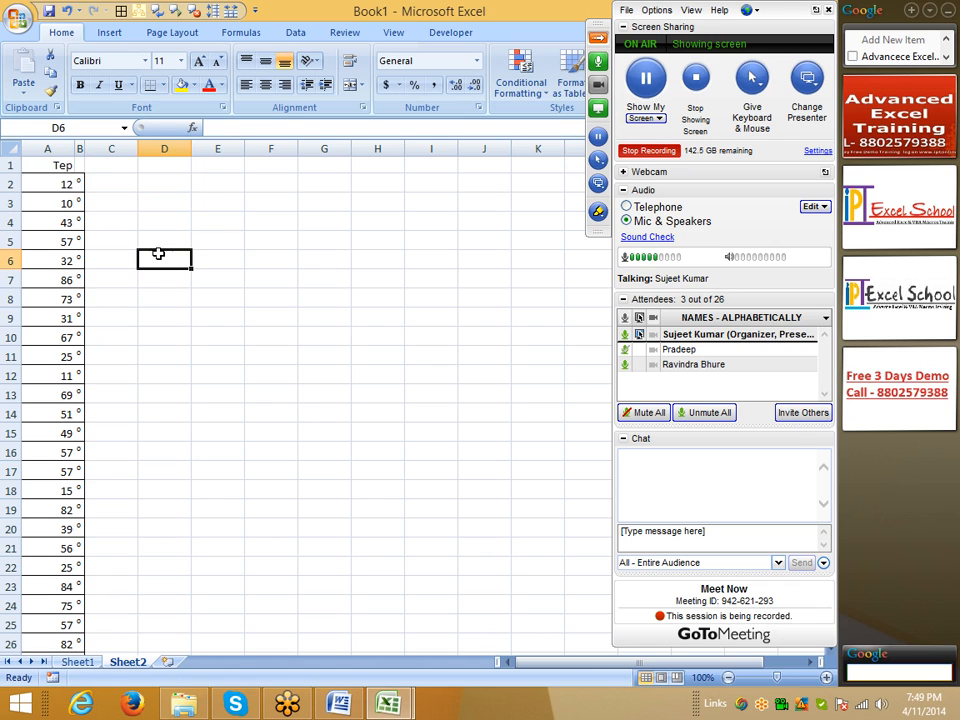
Step: Copy the Tep column A1:A118 into a new worksheet and autofit column A to its contents
left_click(50, 171)
key("ctrl+shift+Down")
key("ctrl+c")
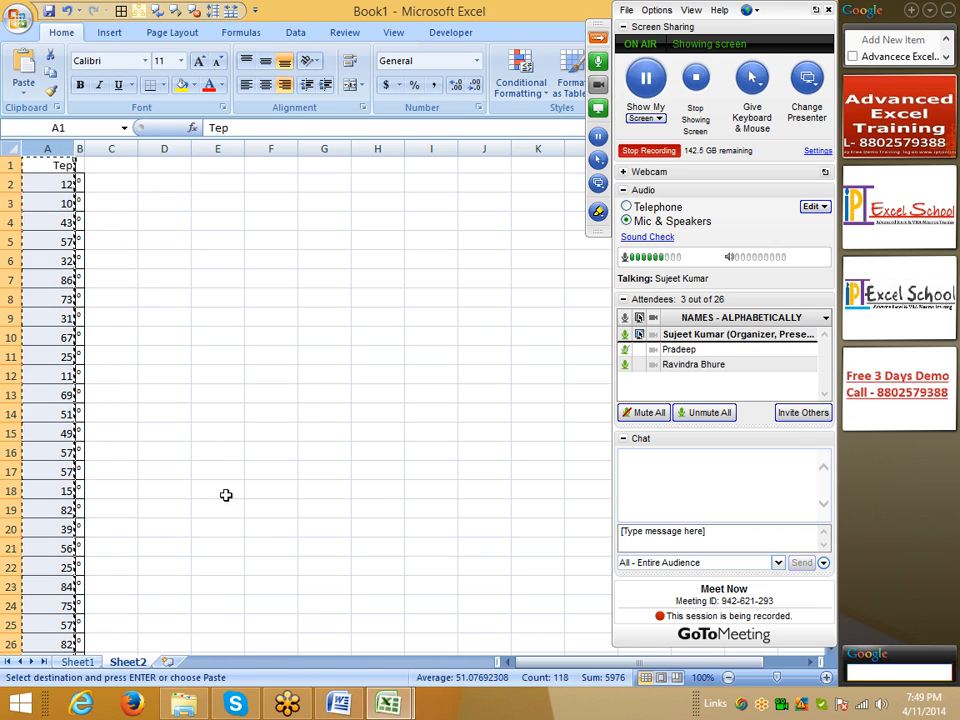
left_click(170, 668)
key("ctrl+v")
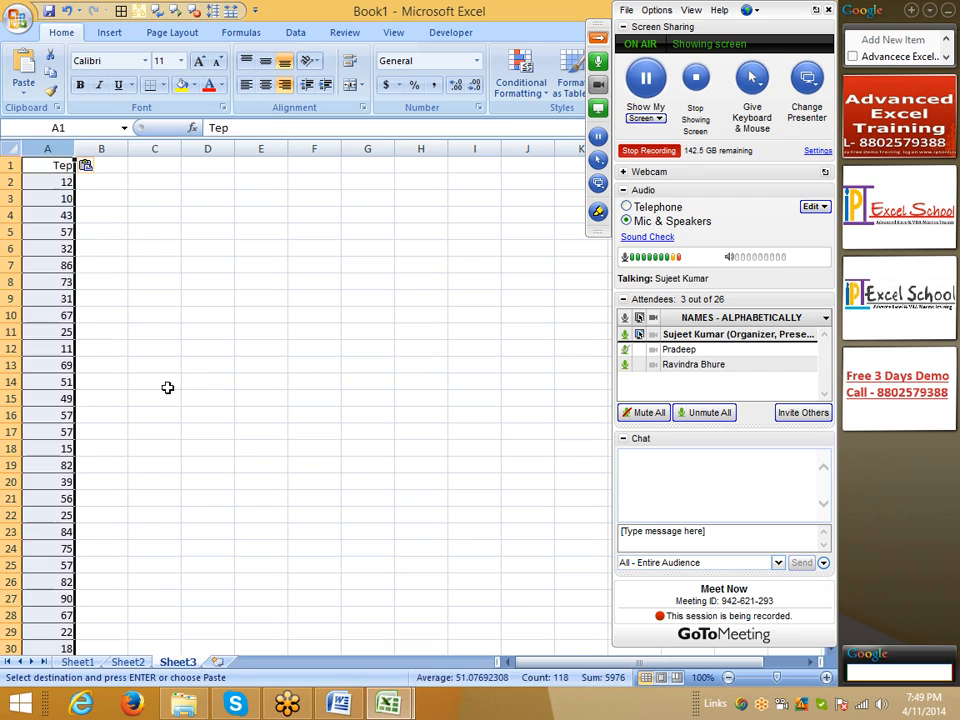
left_click(165, 383)
double_click(75, 150)
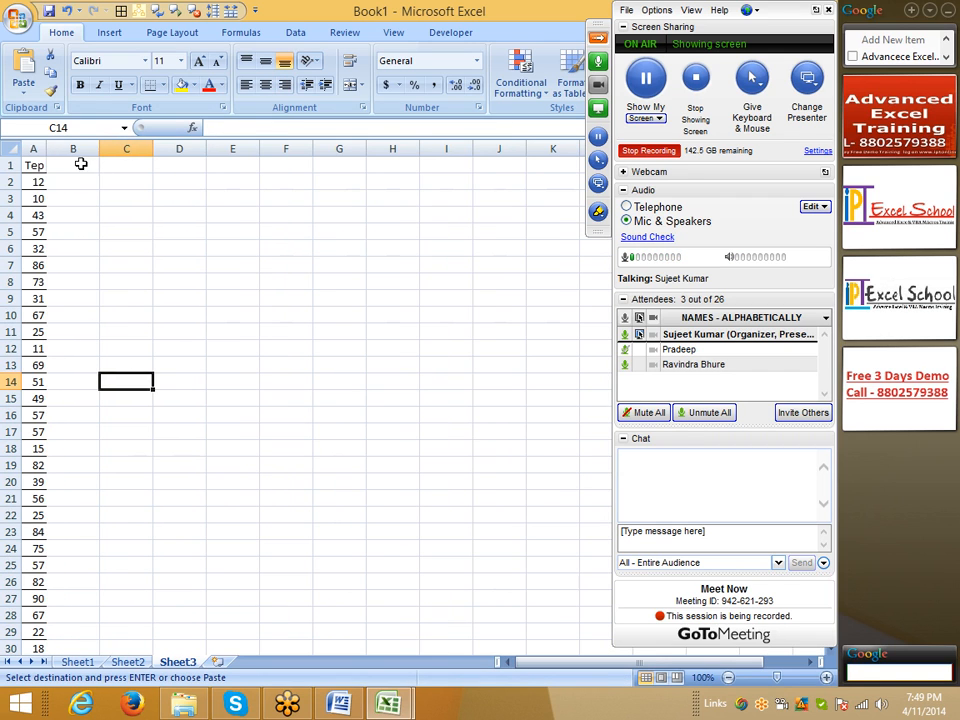
Step: Remove all borders from column A on Sheet3
left_click(33, 150)
right_click(33, 150)
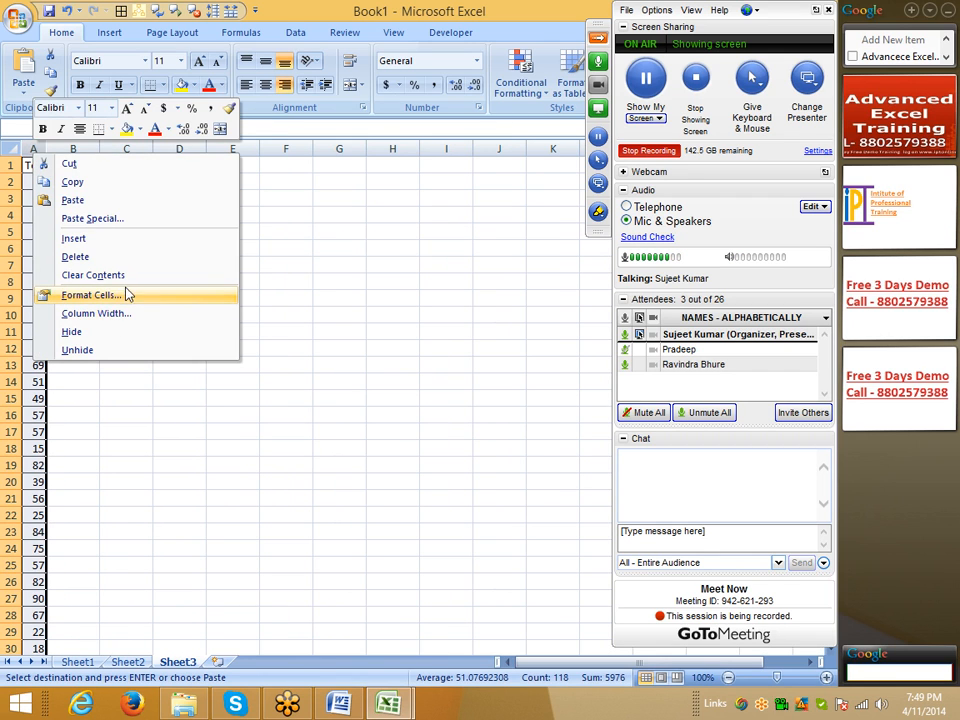
key("Escape")
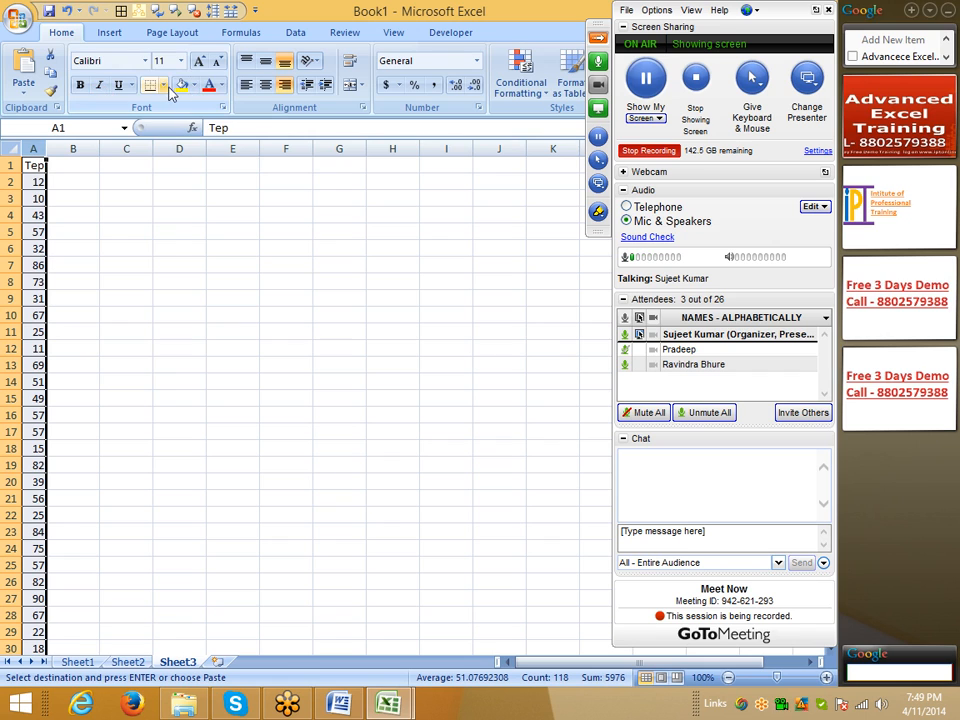
left_click(162, 85)
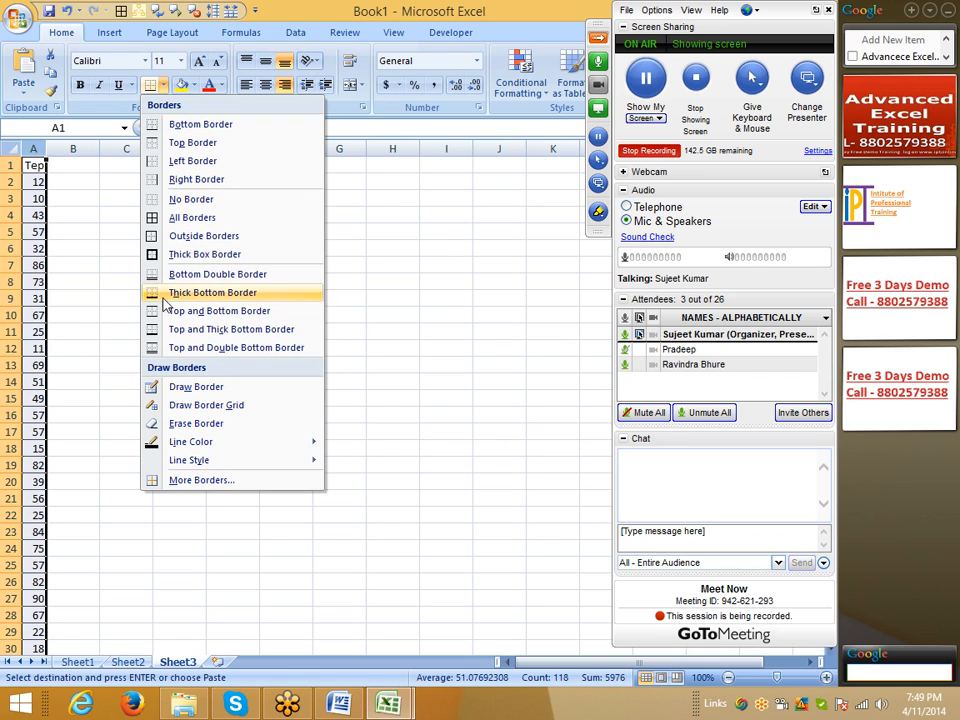
left_click(165, 200)
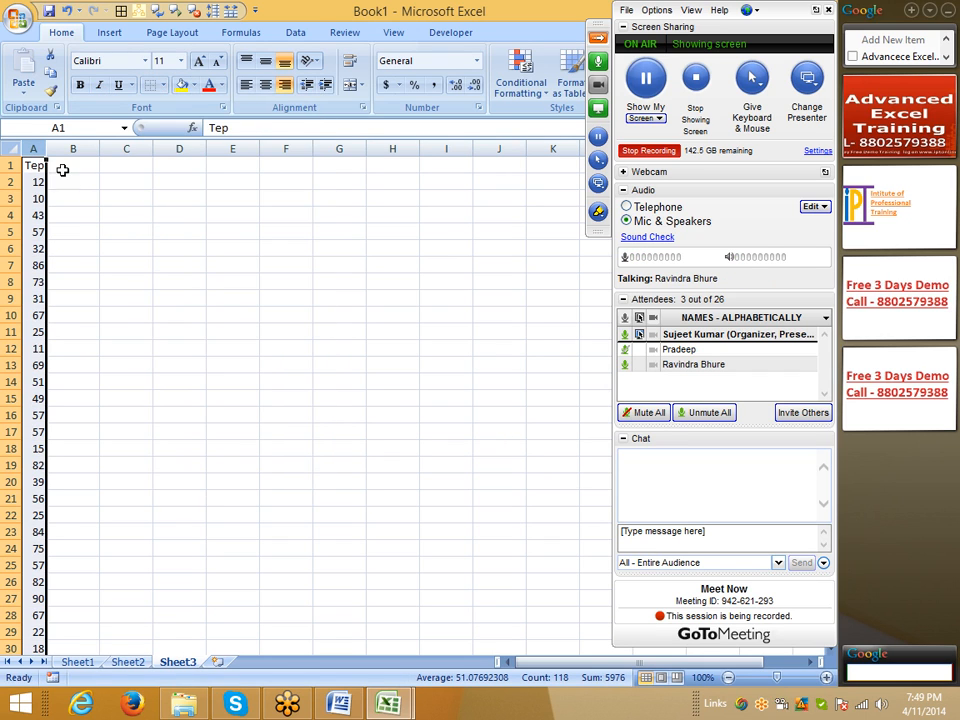
Step: Insert a blank column before the Tep column on Sheet3
right_click(32, 162)
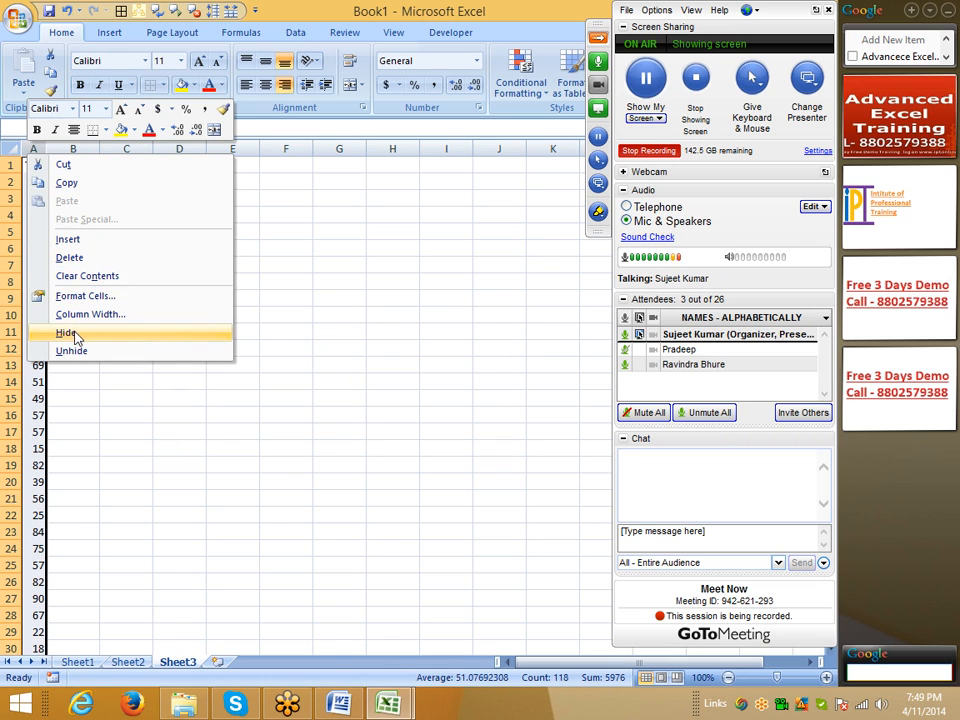
left_click(66, 239)
left_click(138, 246)
left_click(183, 293)
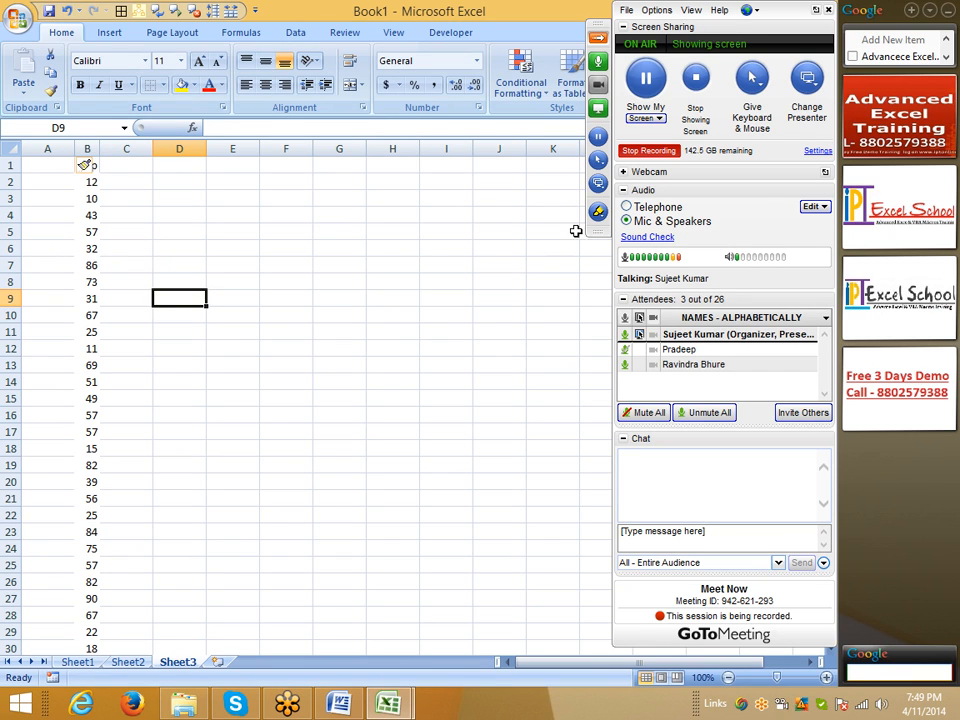
Step: Draw pen crosses over B10 and B6 and a check mark over B13, then return to normal non-drawing mode
left_click(598, 211)
left_click(625, 266)
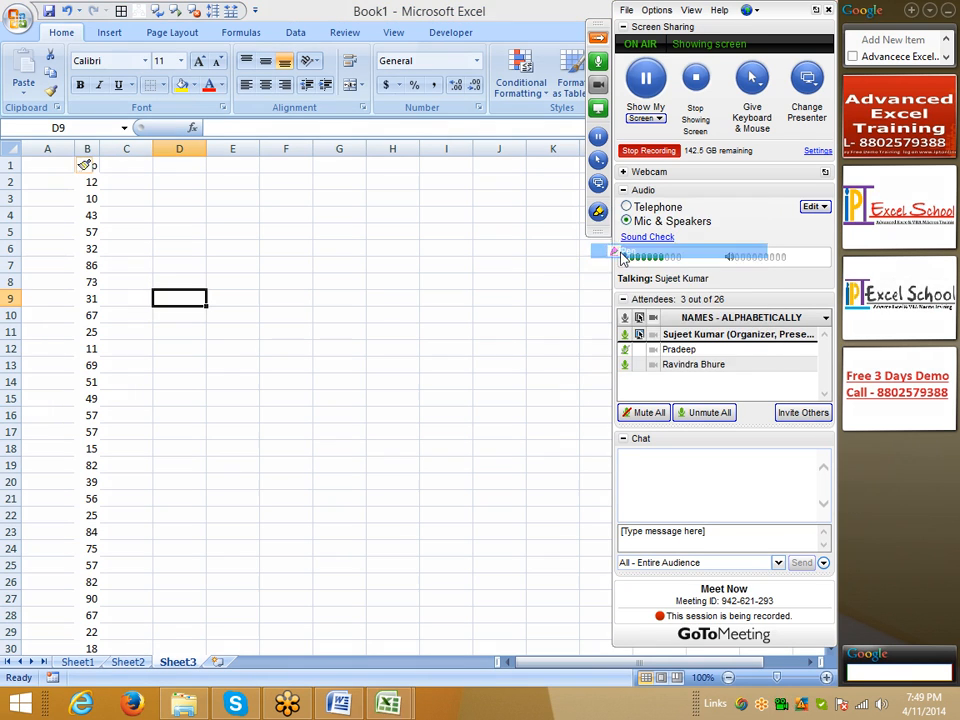
left_click_drag(80, 311, 100, 308)
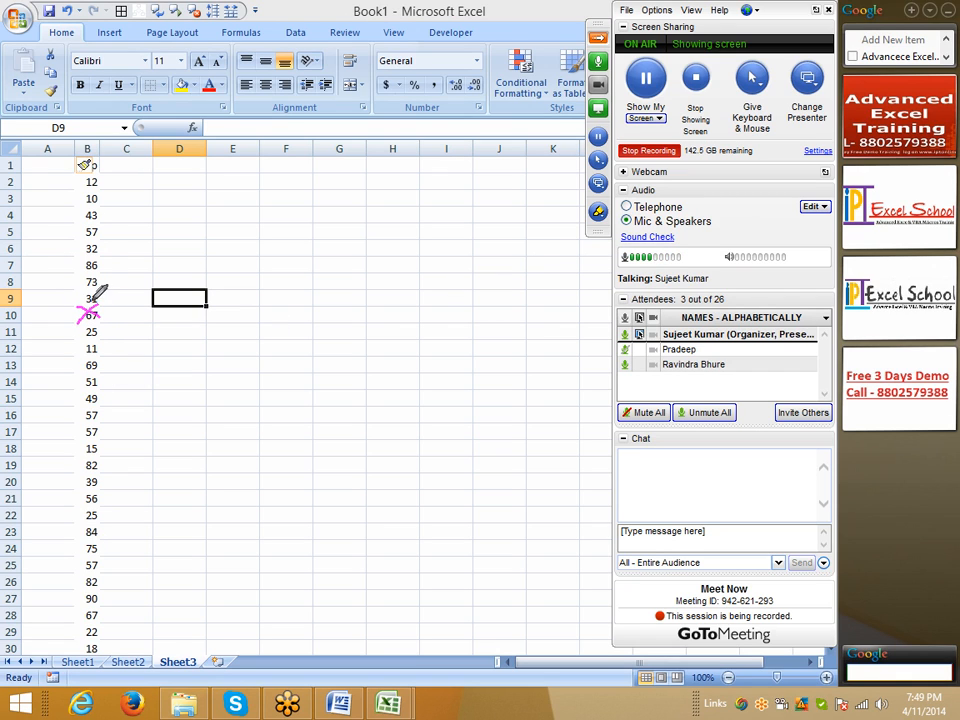
mouse_move(82, 242)
left_mouse_down()
mouse_move(100, 250)
mouse_move(83, 254)
left_mouse_up()
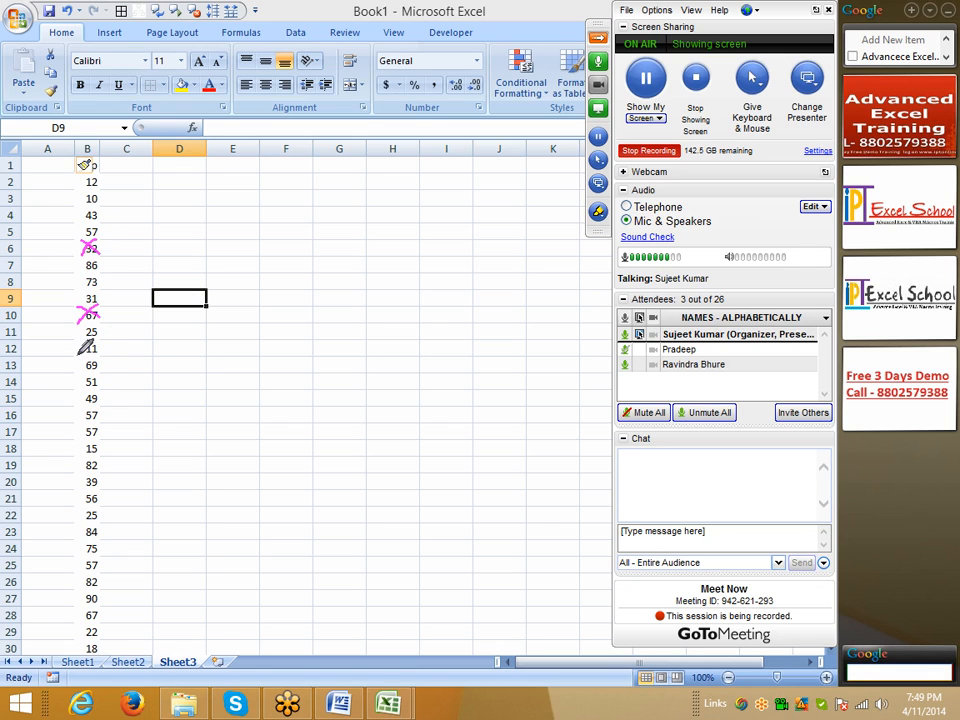
mouse_move(78, 357)
left_mouse_down()
mouse_move(88, 372)
mouse_move(101, 358)
left_mouse_up()
right_click(151, 380)
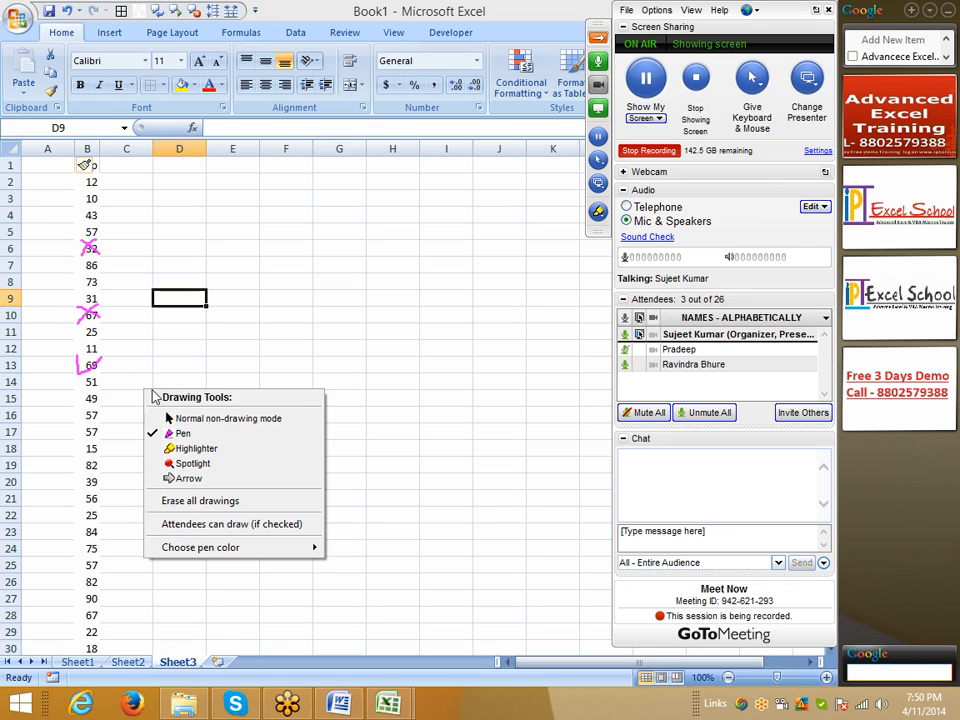
left_click(165, 416)
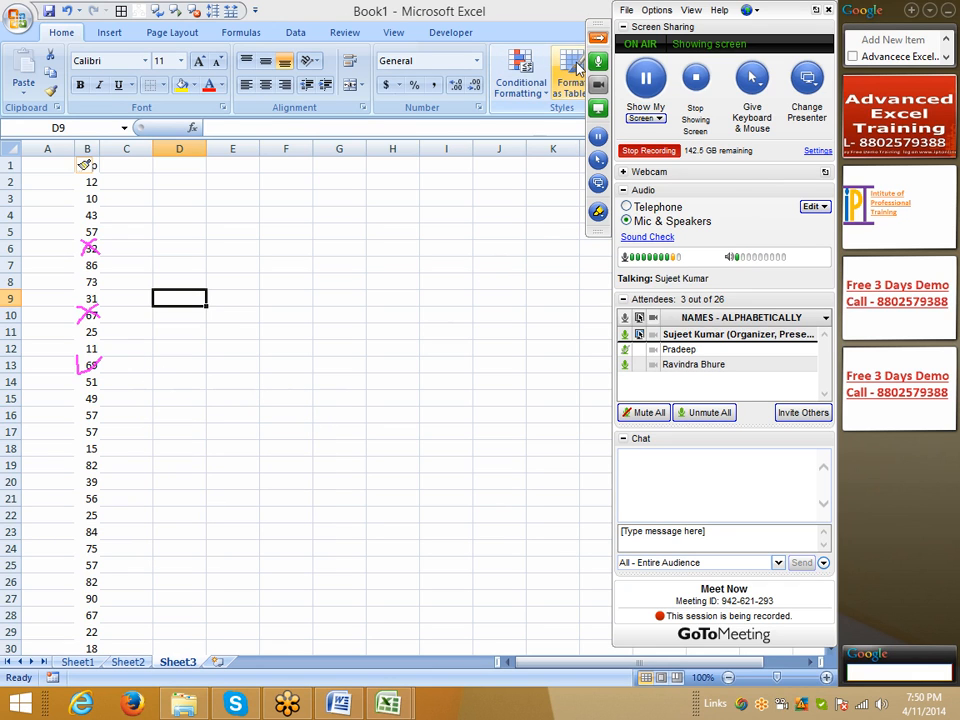
left_click(286, 318)
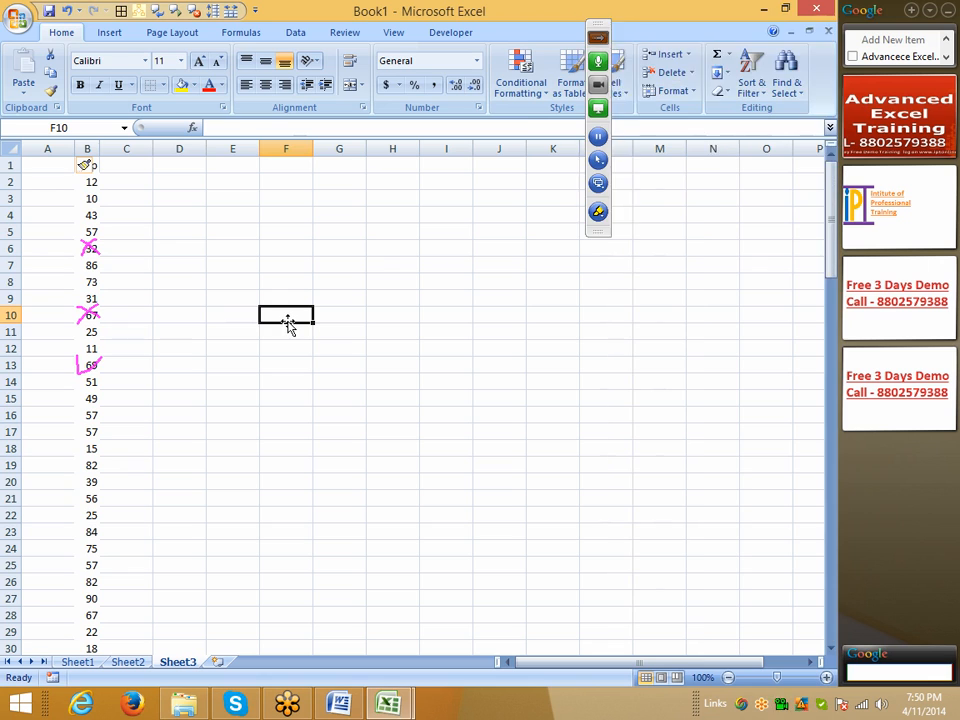
left_click(161, 85)
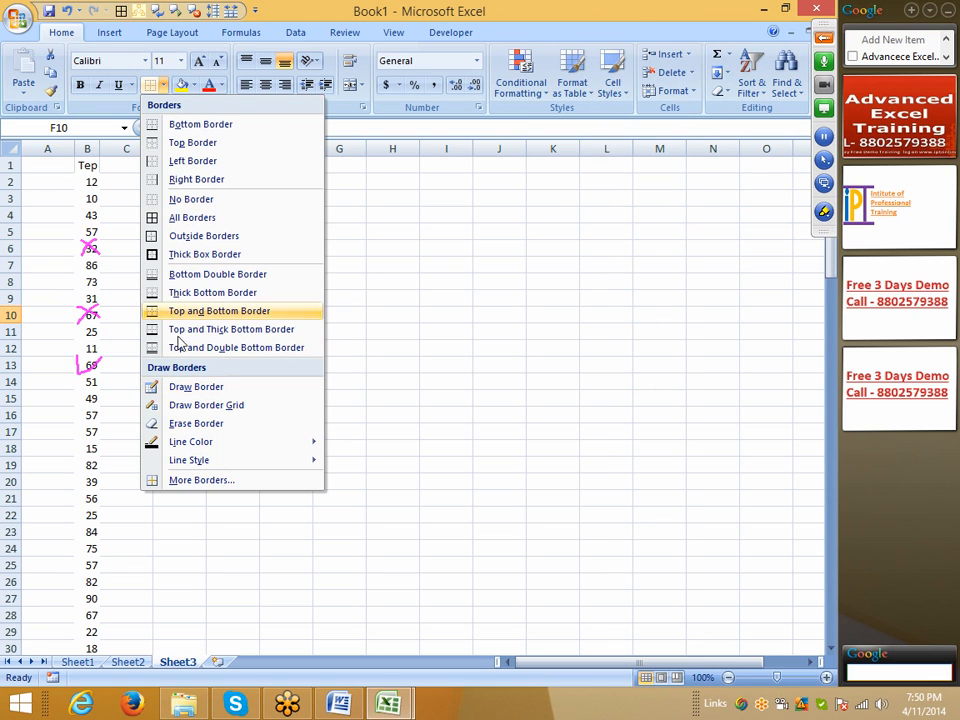
left_click(110, 175)
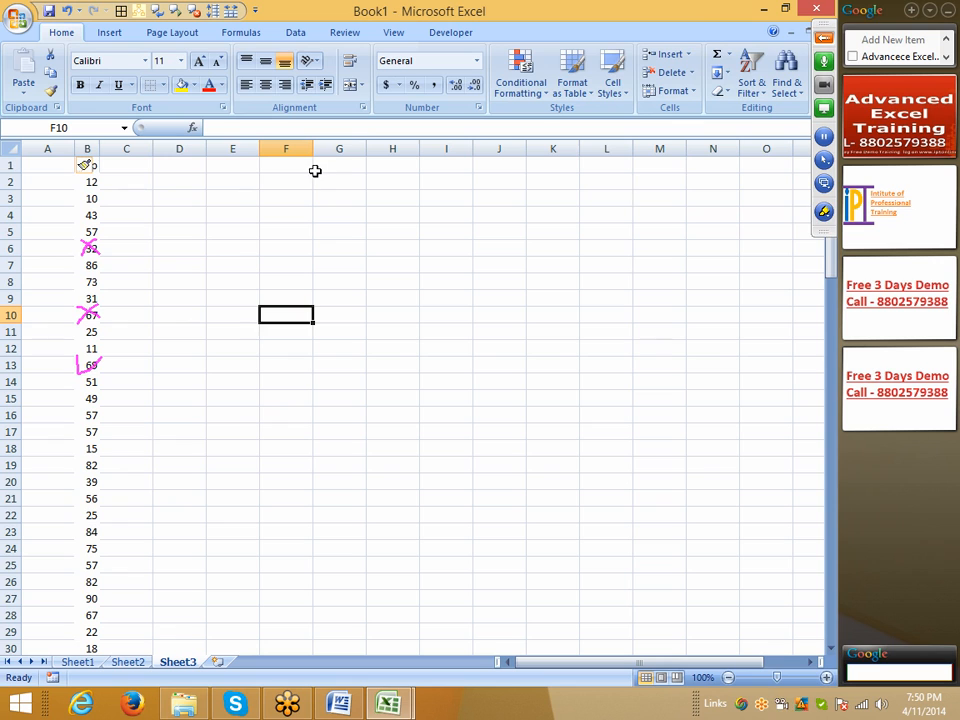
Step: Erase all pen drawings from the shared screen
left_click(825, 216)
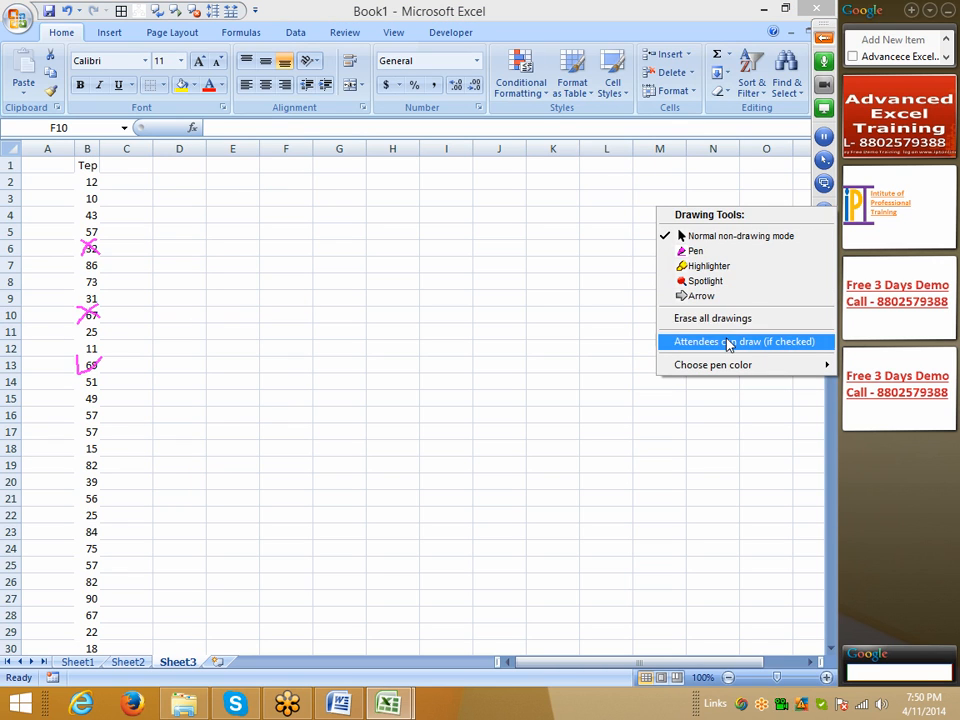
left_click(668, 320)
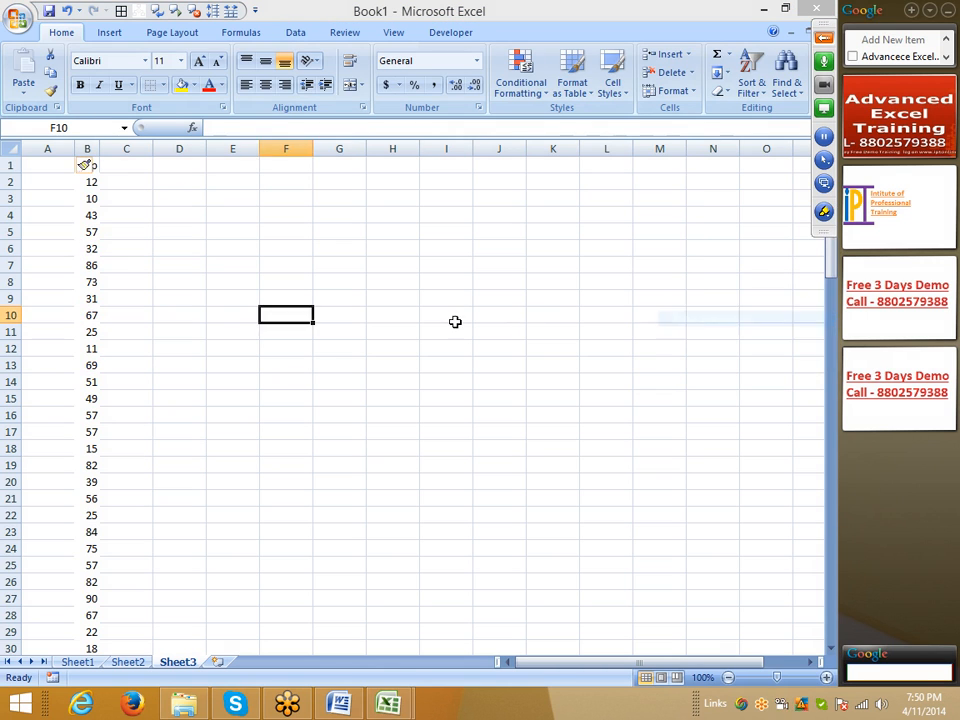
Step: Format cell B7 with thick red borders on both diagonals to form a cross over the value
left_click(90, 264)
left_click(362, 109)
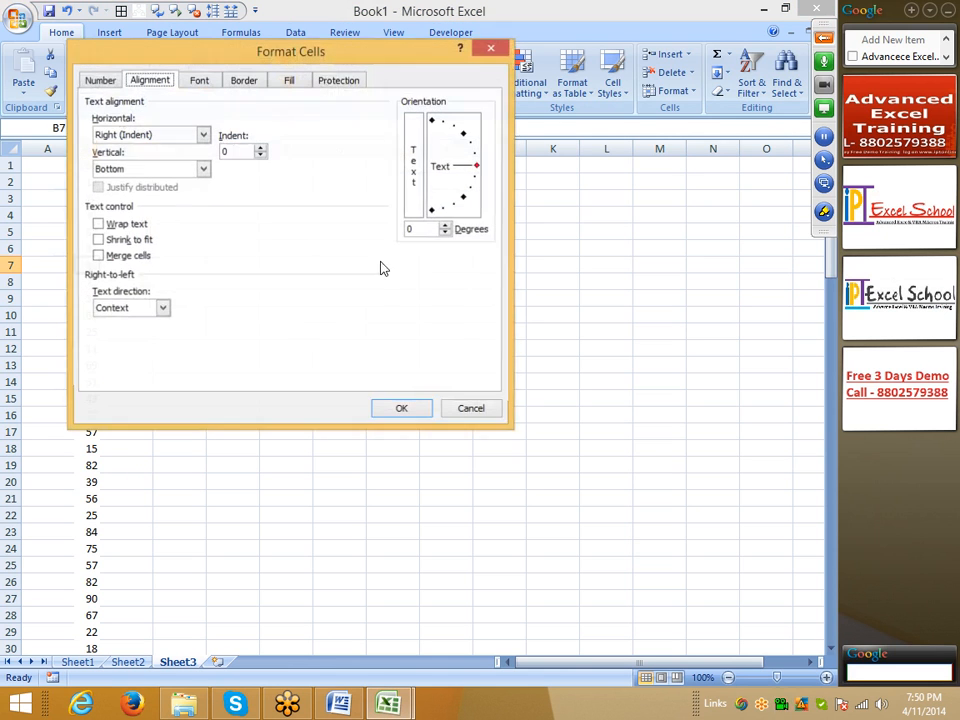
left_click(240, 81)
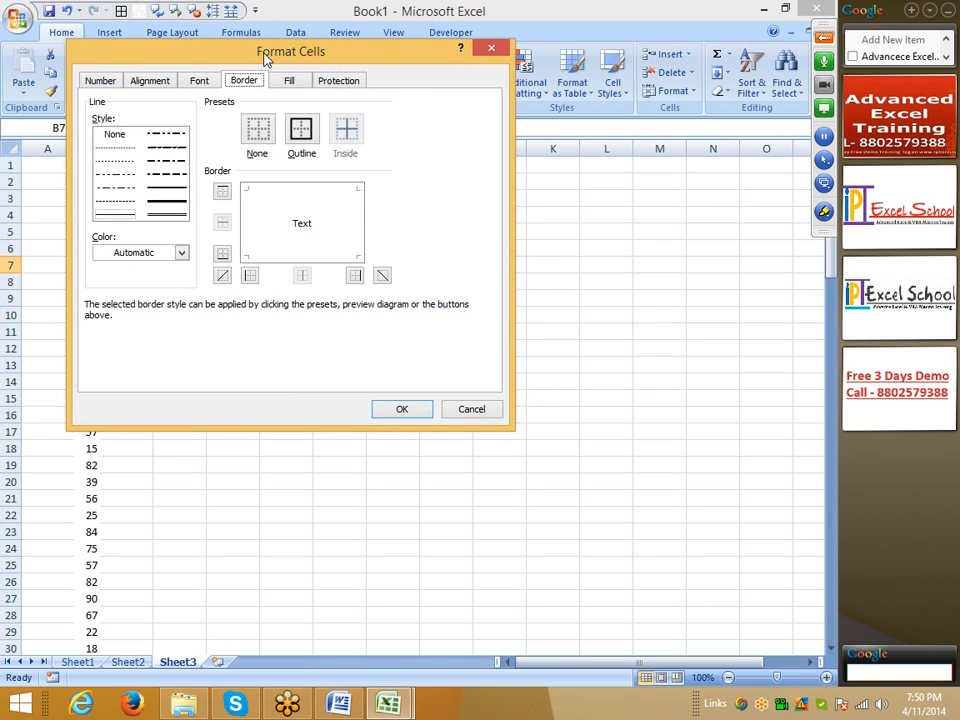
left_click_drag(264, 57, 437, 85)
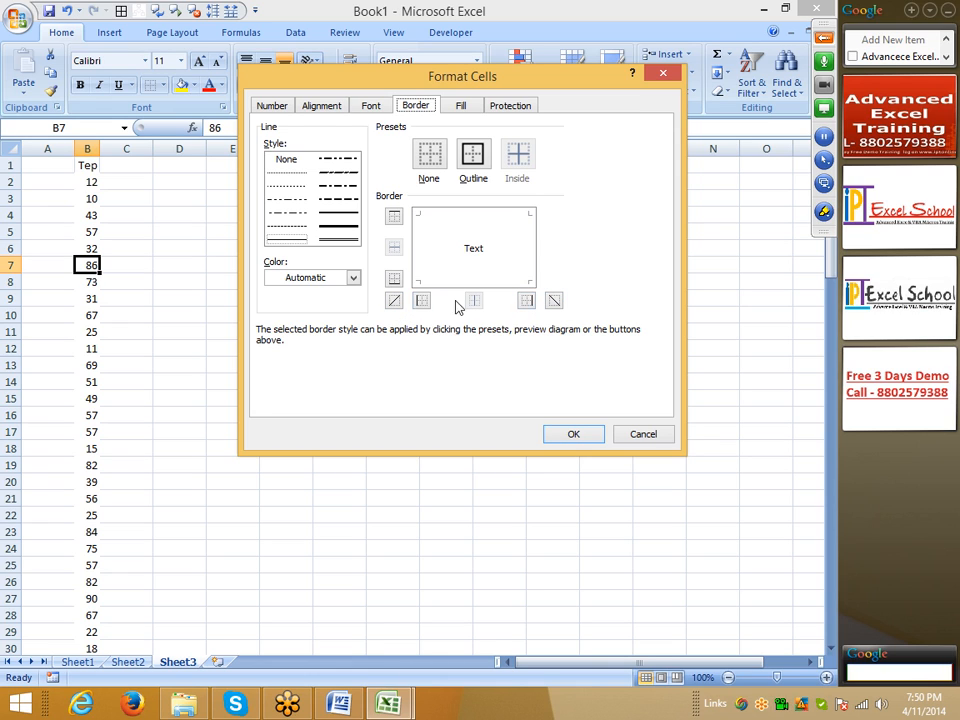
left_click(313, 280)
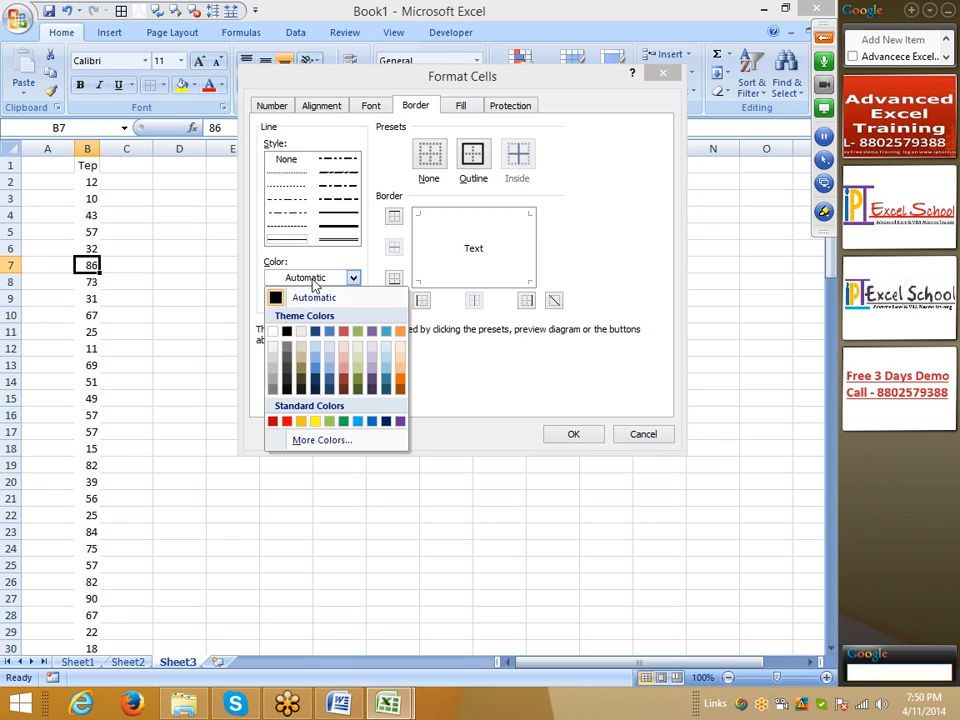
left_click(288, 422)
left_click(339, 226)
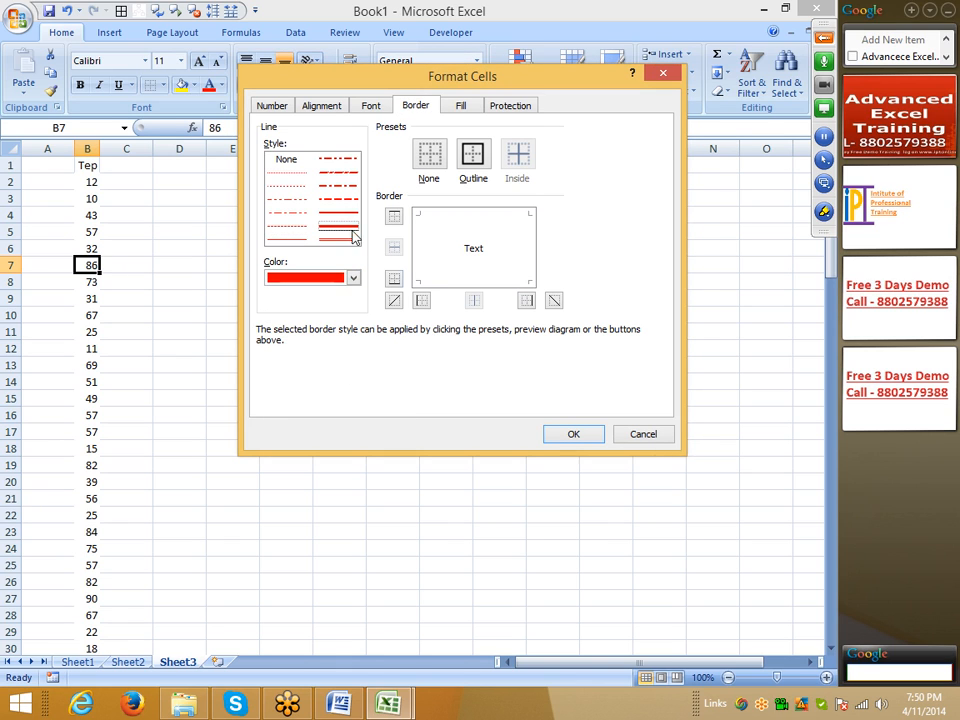
left_click(394, 300)
left_click(557, 301)
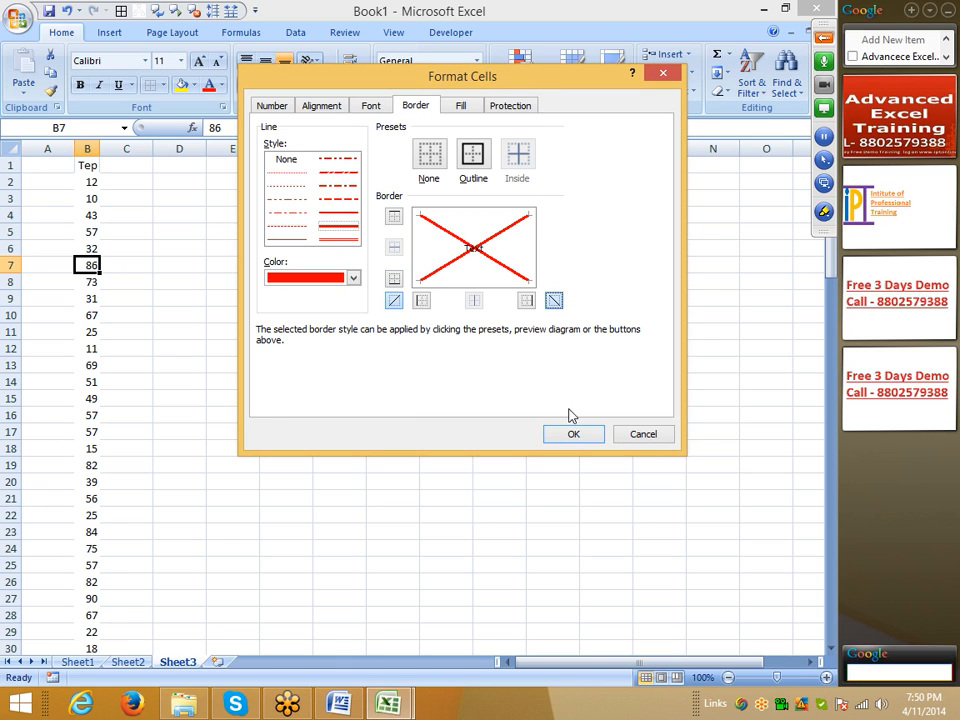
left_click(574, 435)
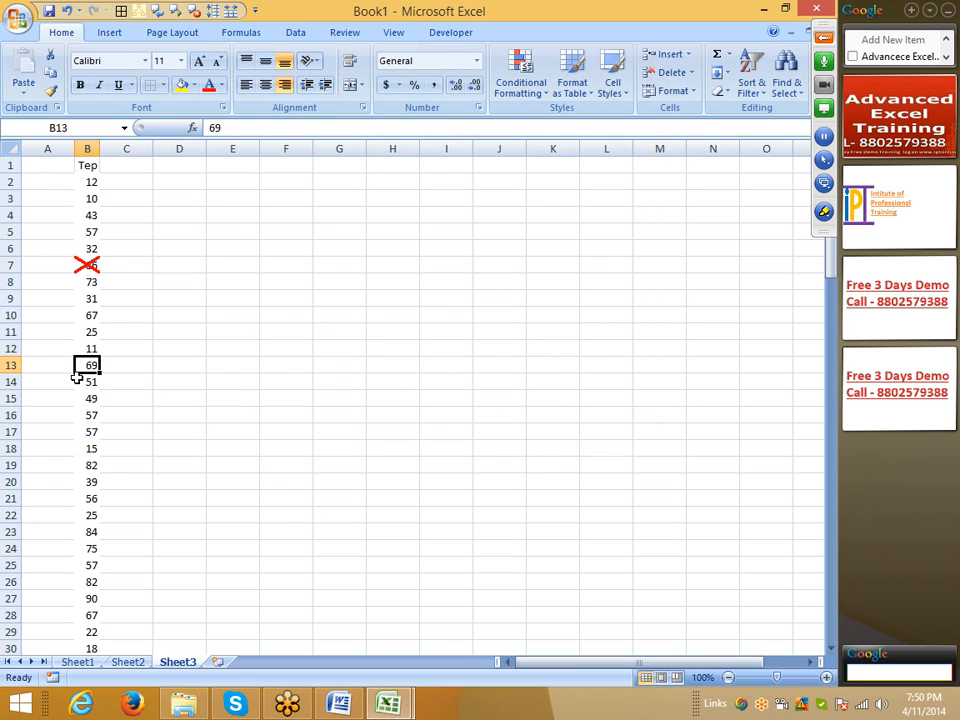
Step: Repeat the red diagonal cross borders on cells B13, B17, B22, B24 and B25
left_click(88, 432)
left_click(87, 515)
left_click_drag(92, 548, 88, 563)
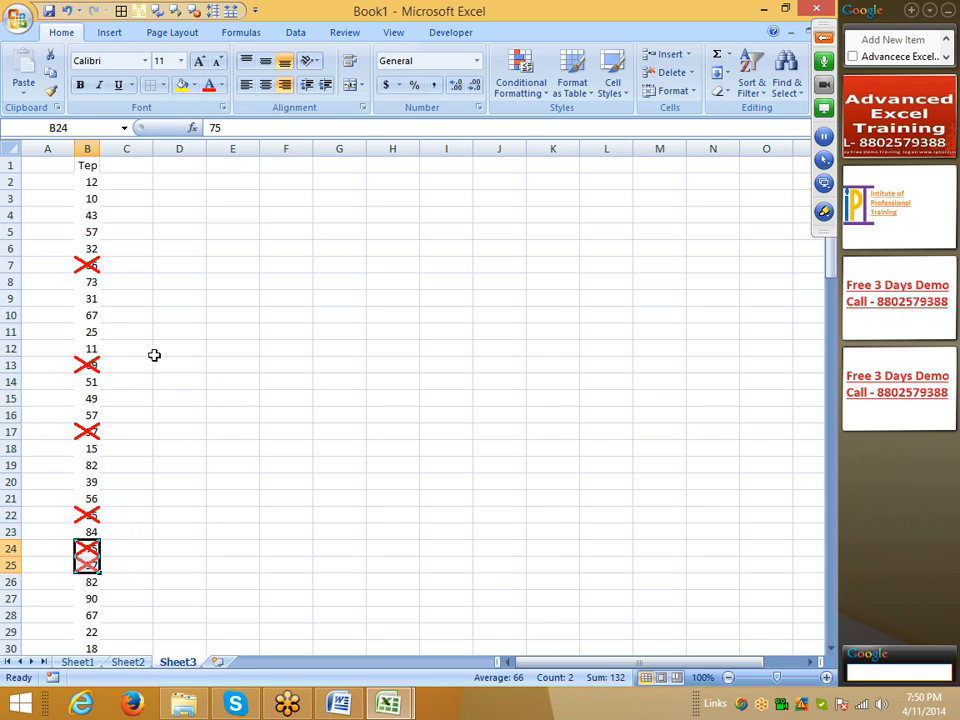
left_click(112, 332)
Step: Format cell B10 with a thick green left border and upward diagonal border to form a check mark
left_click(88, 315)
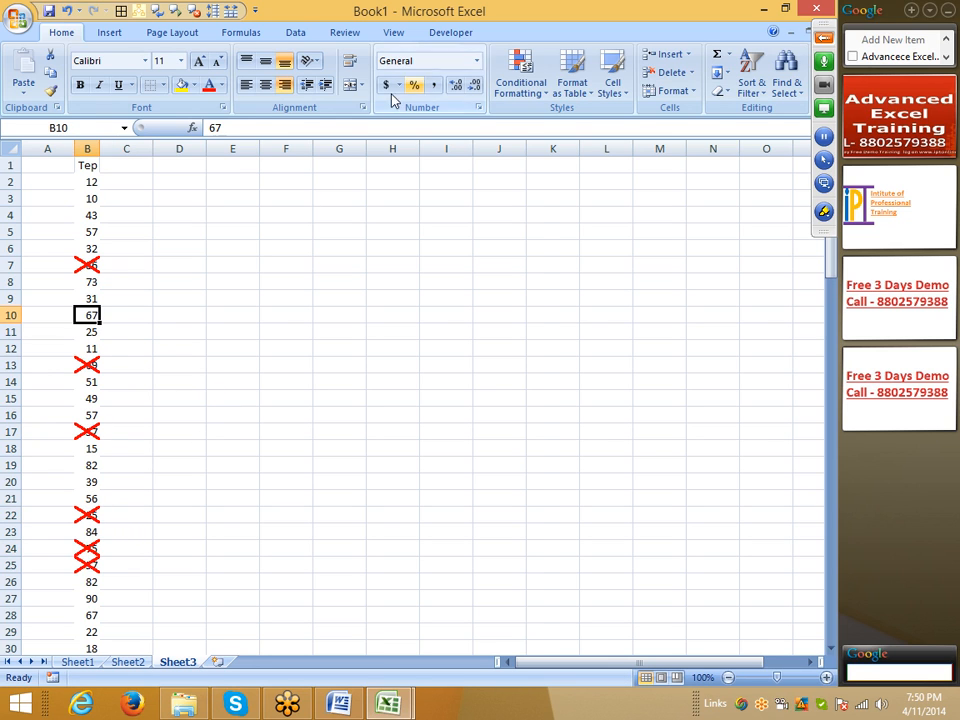
left_click(363, 107)
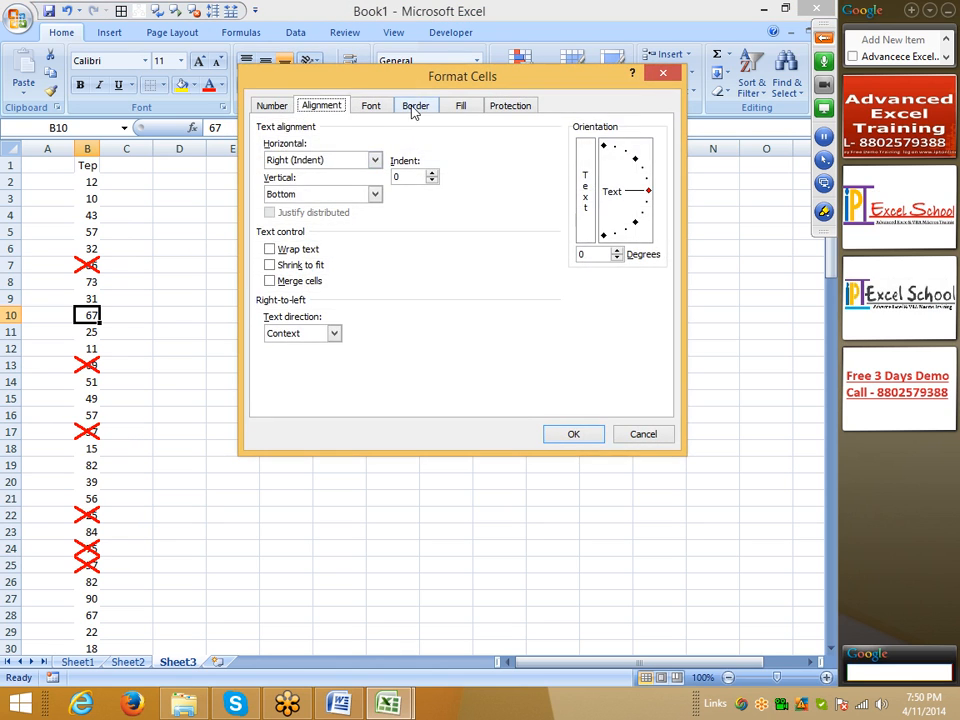
left_click(414, 105)
left_click(340, 237)
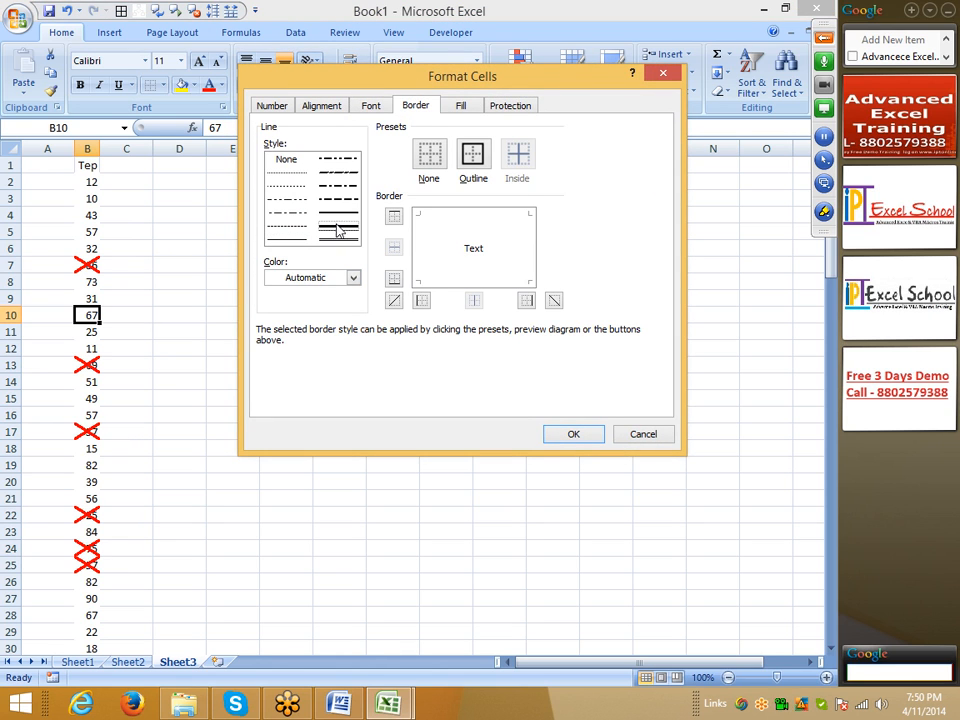
left_click(333, 284)
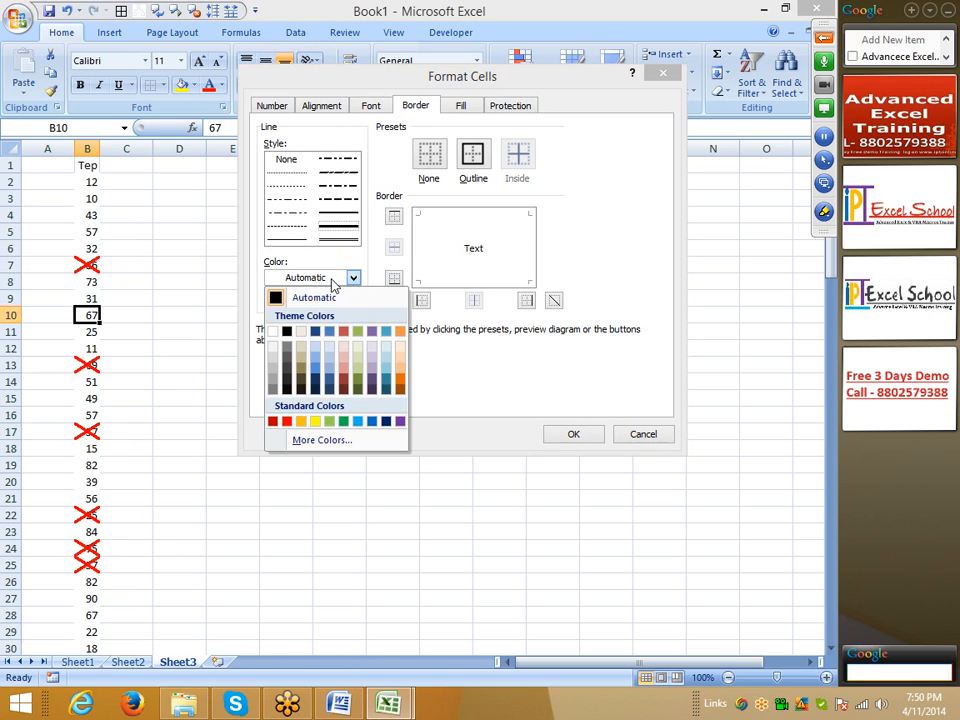
left_click(343, 421)
left_click(421, 300)
left_click(394, 301)
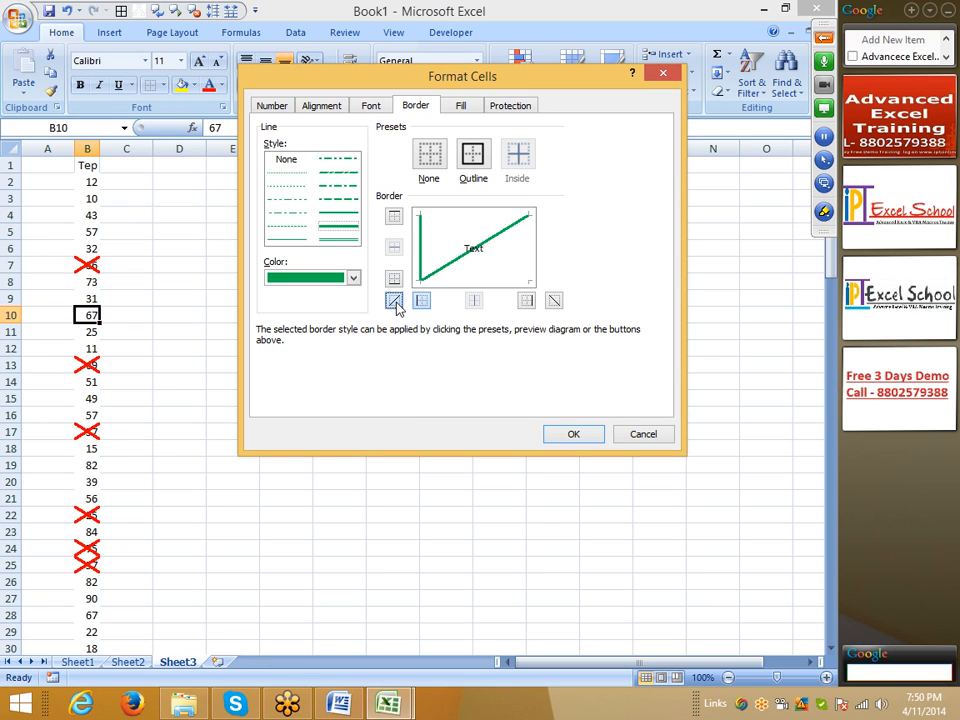
left_click(566, 433)
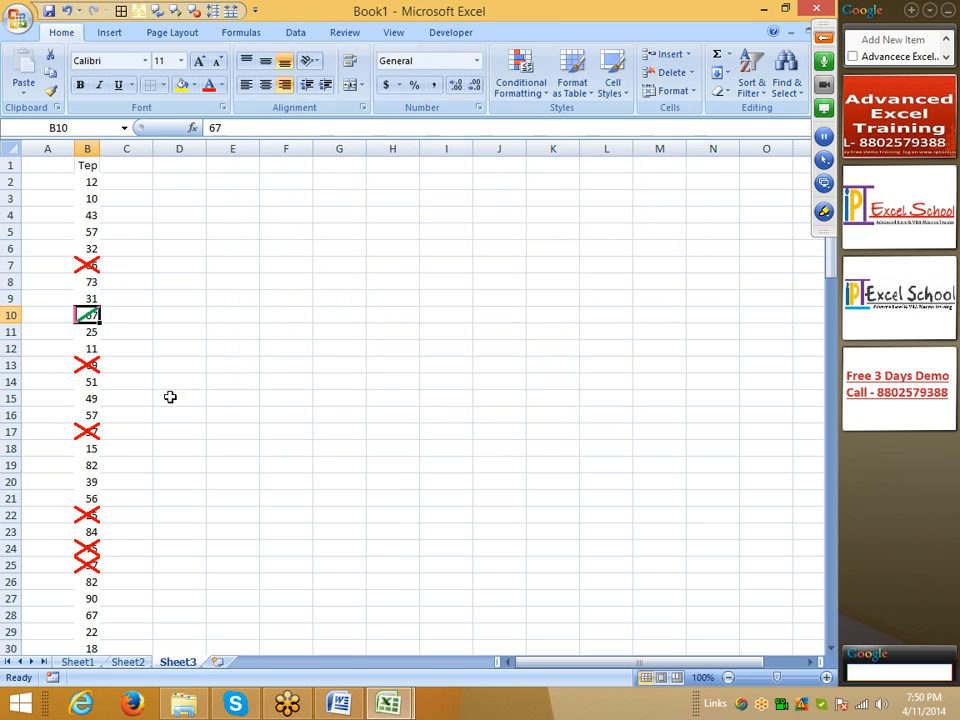
Step: Repeat the green check-mark borders on cells B30, B42, B53, B4 and B36
left_click(71, 431)
scroll(90, 440, "down", 4)
left_click(80, 449)
left_click(80, 449)
scroll(90, 448, "down", 4)
left_click(95, 447)
scroll(95, 447, "down", 4)
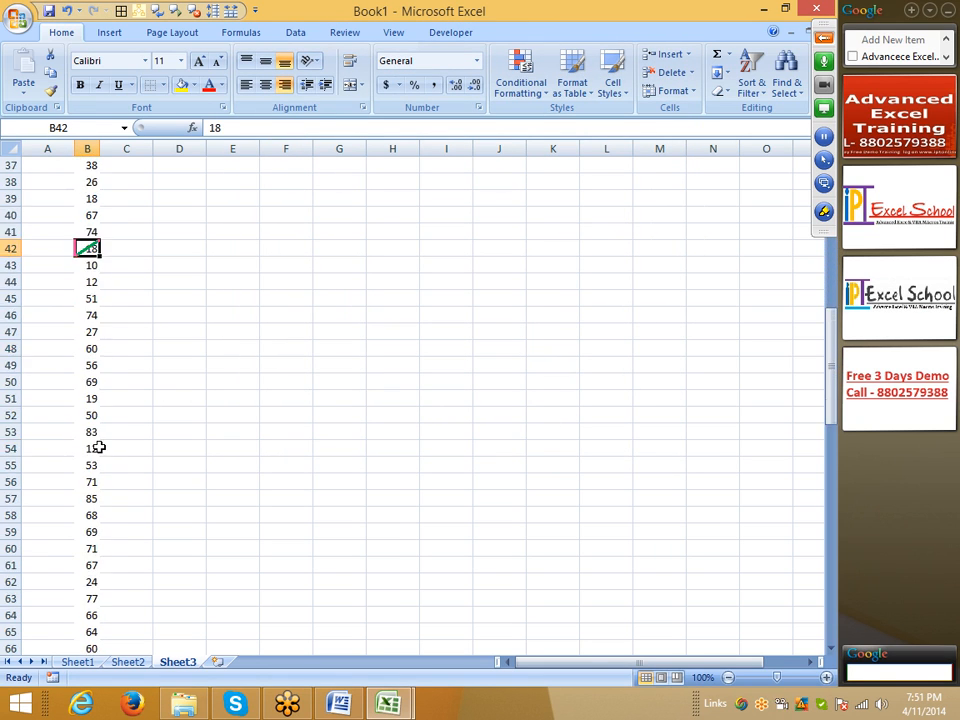
left_click(92, 438)
scroll(91, 449, "down", 5)
left_click(91, 449)
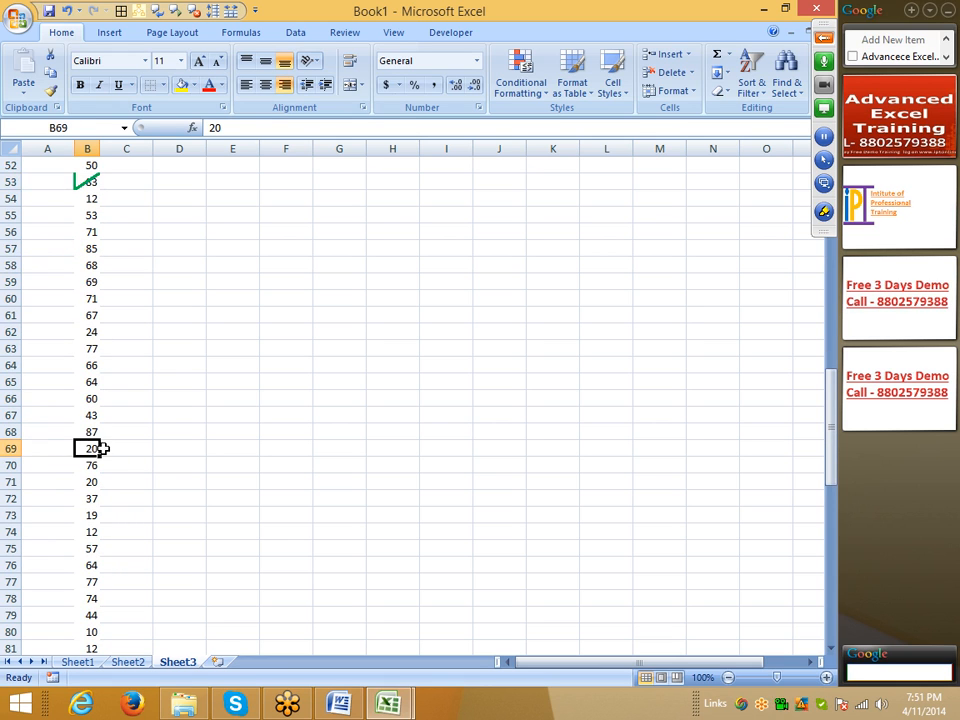
scroll(133, 415, "up", 17)
left_click(80, 212)
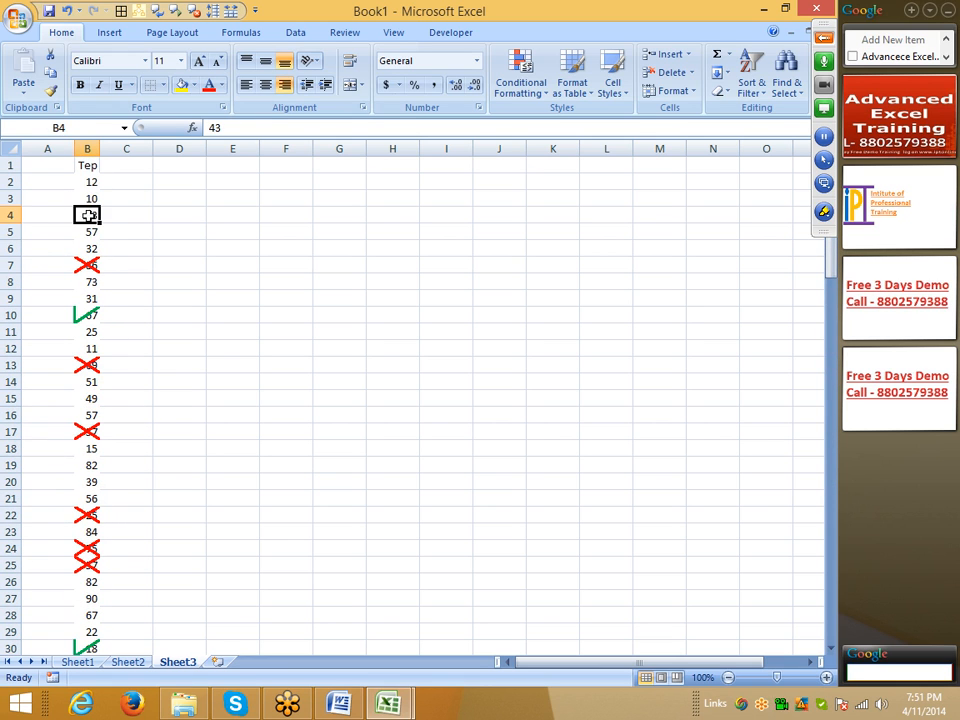
left_click(131, 299)
scroll(109, 330, "down", 8)
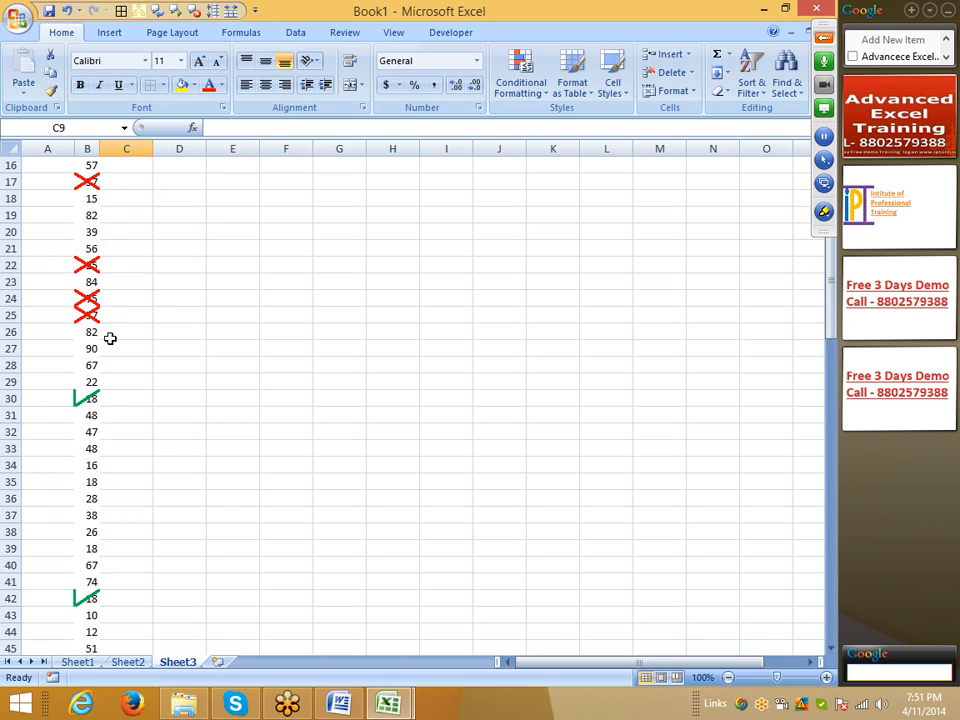
left_click(89, 347)
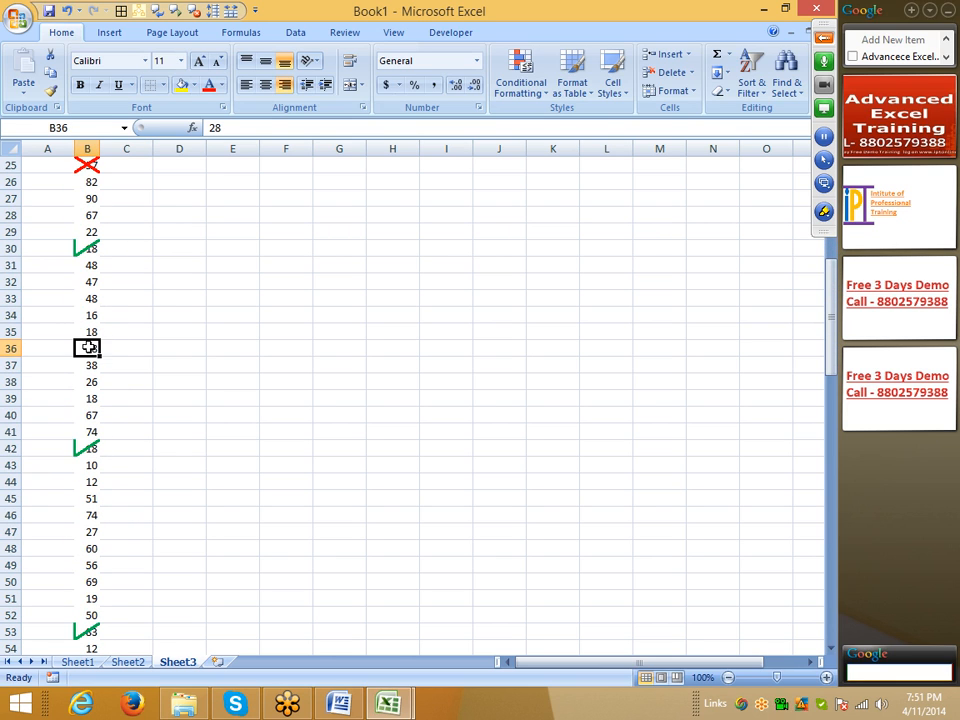
scroll(126, 324, "up", 8)
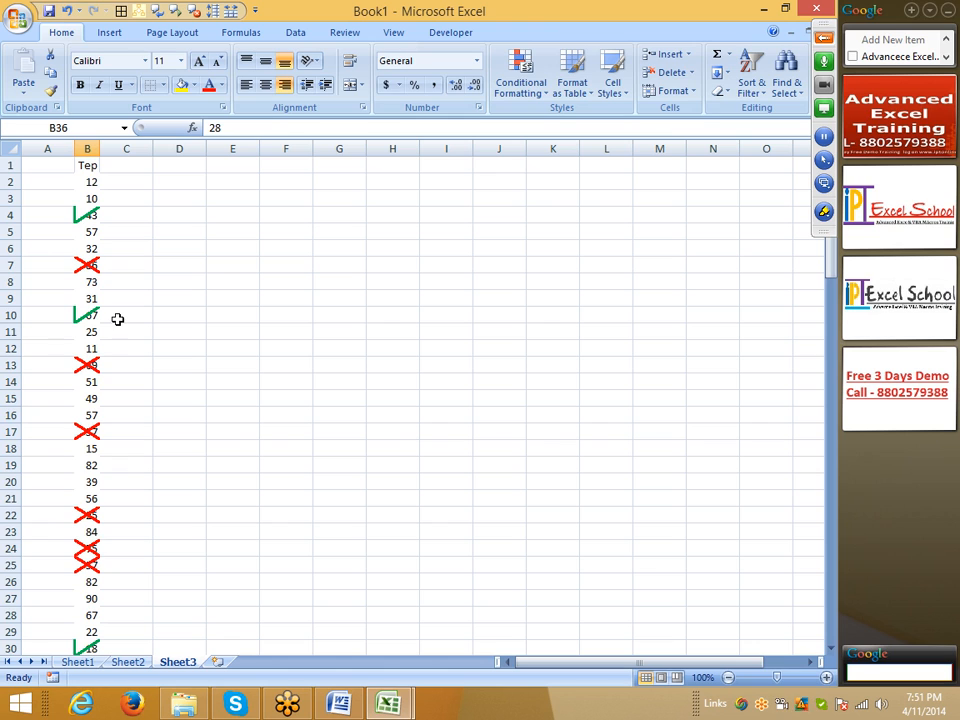
Step: Enter a capital P in cell C2, beside the first temperature value
left_click(88, 146)
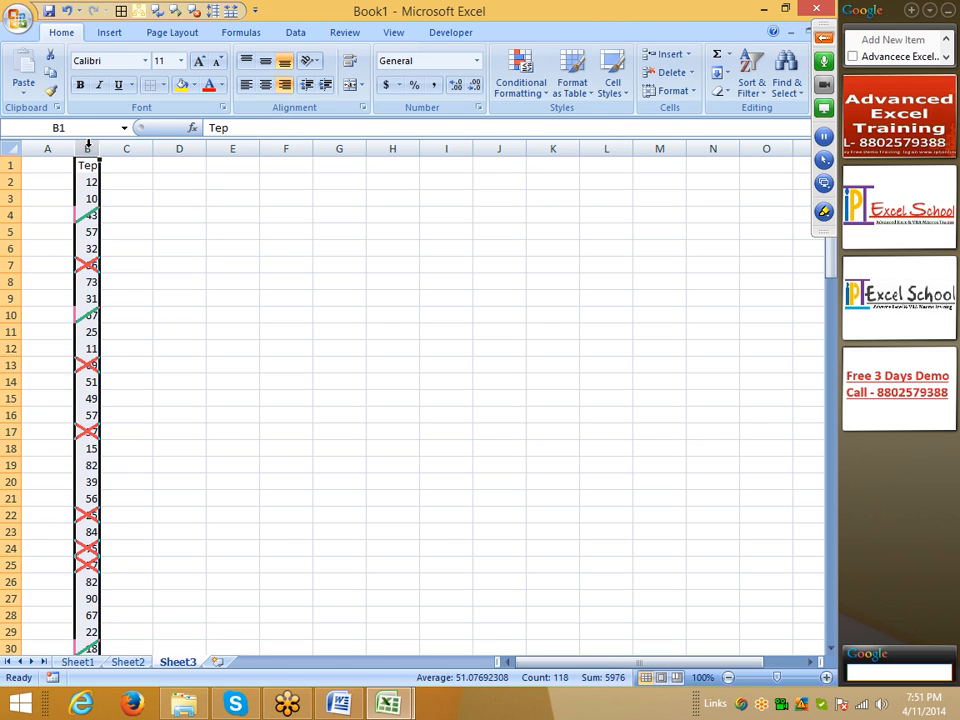
left_click(126, 212)
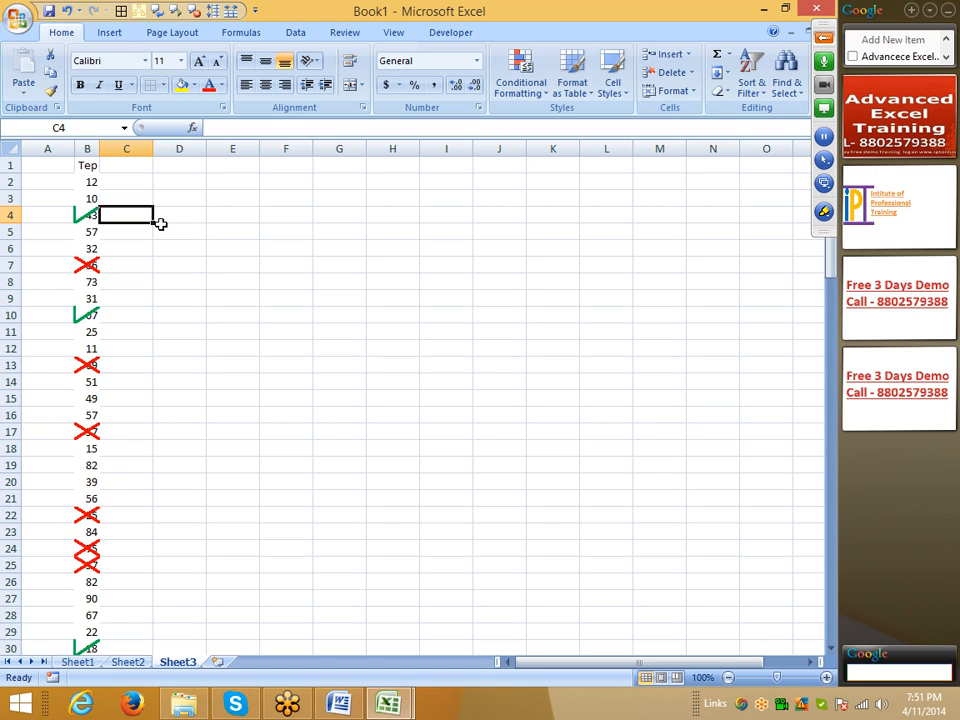
key("Up")
key("Up")
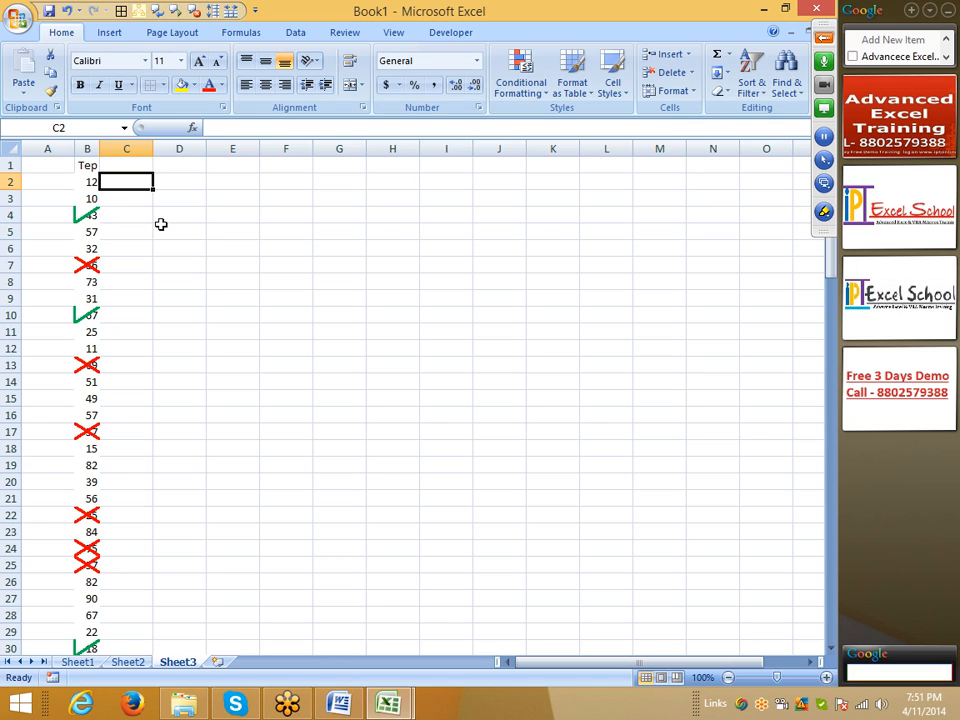
type("x")
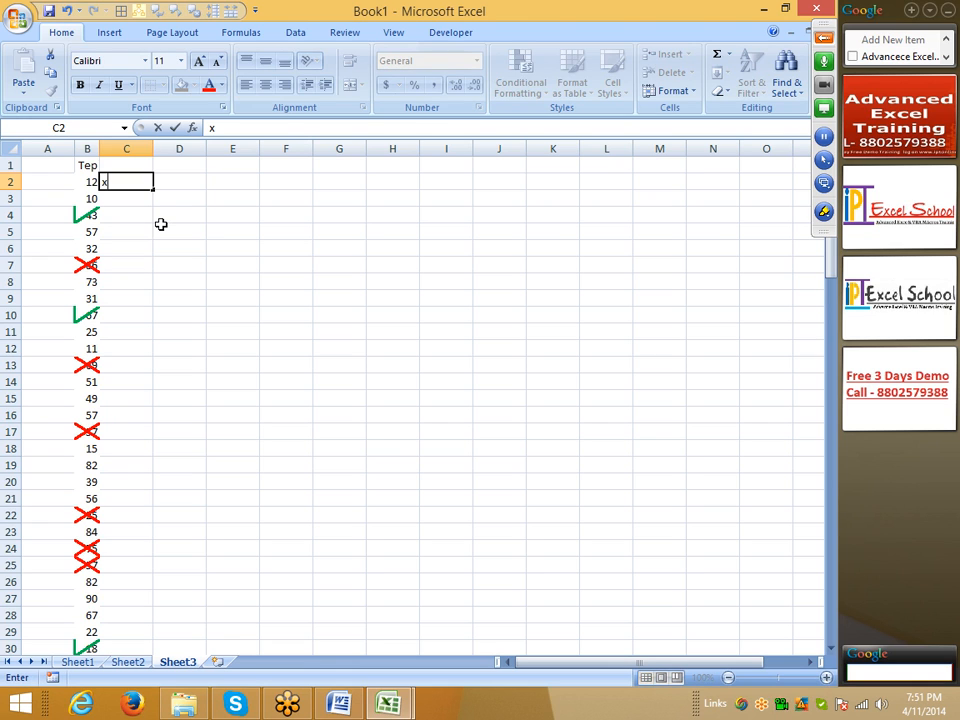
key("Escape")
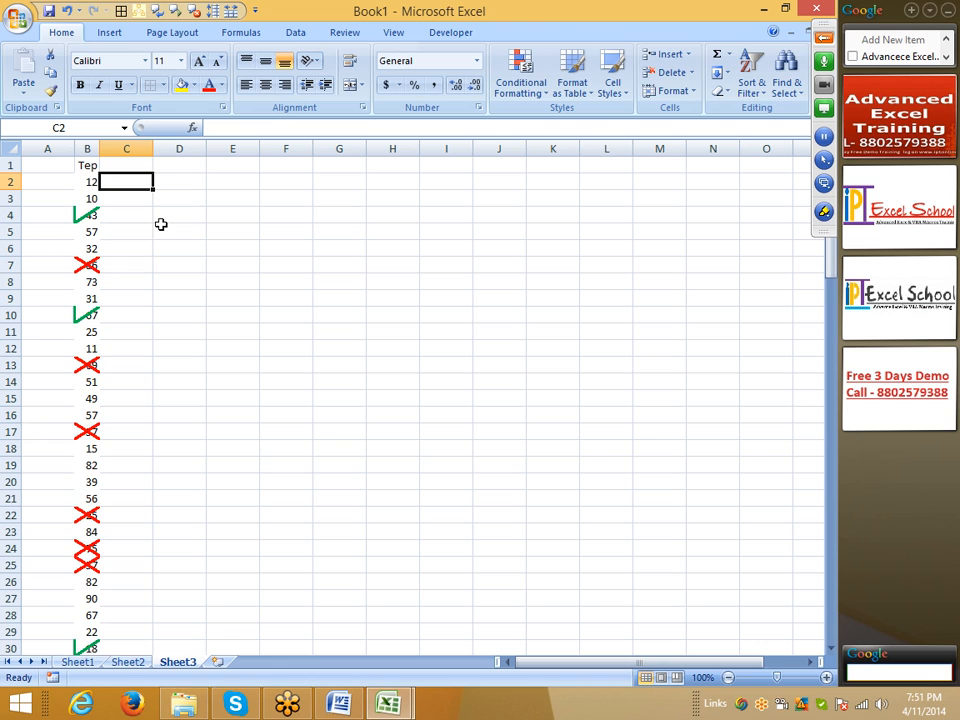
type("P")
key("Return")
key("Up")
Step: Set the font of C2 to Wingdings 2 and fill the cell down column C alongside the temperatures
left_click(145, 61)
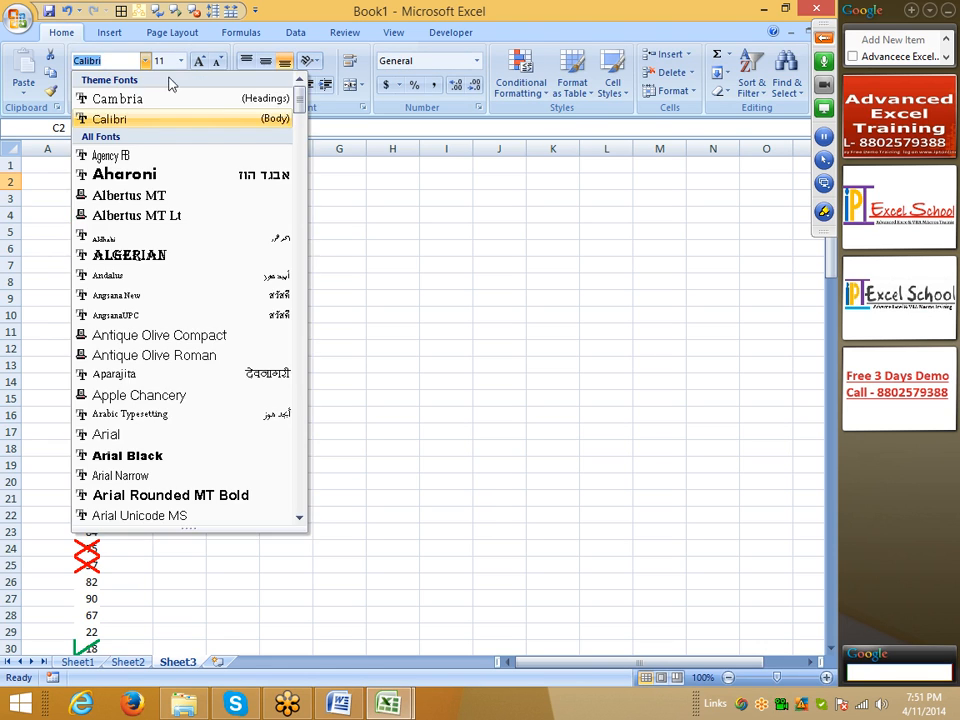
left_click_drag(304, 117, 326, 509)
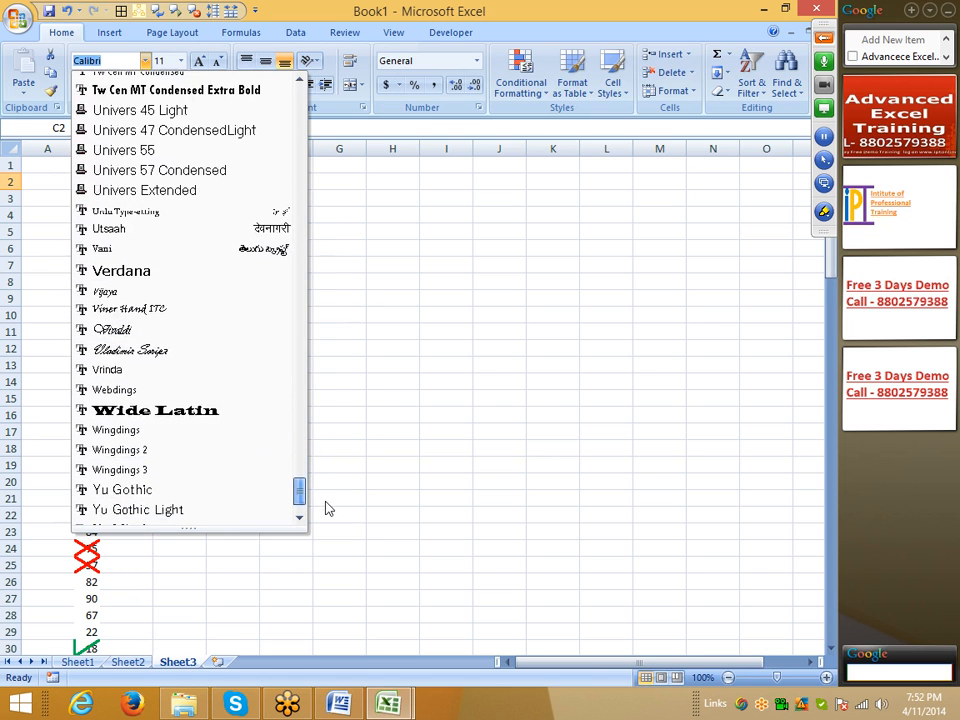
left_click(210, 453)
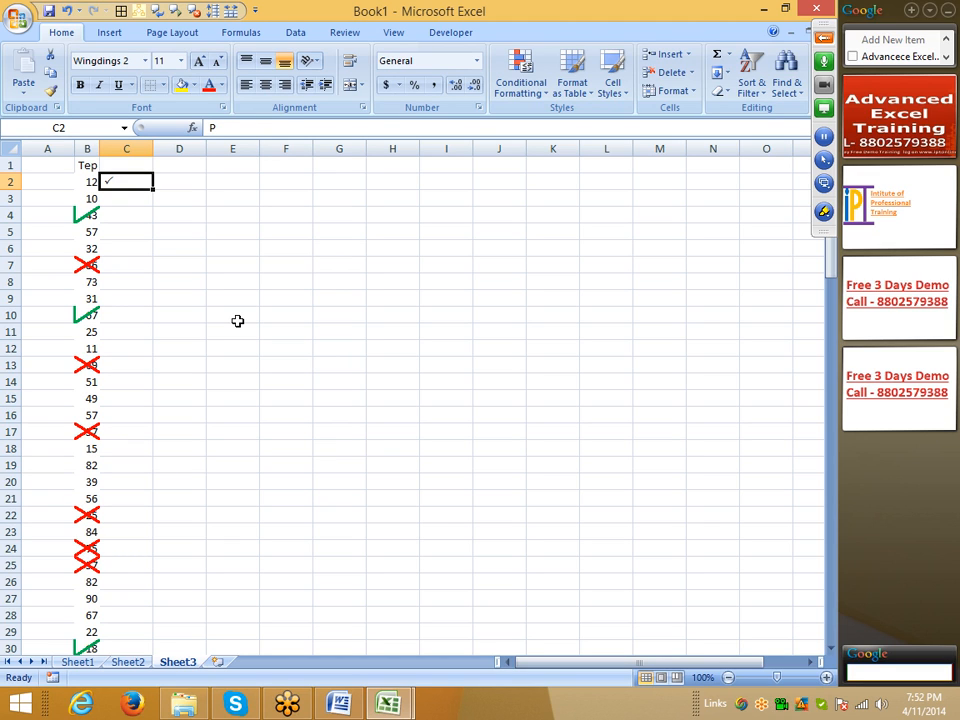
double_click(153, 189)
Step: Replace the check marks in C5, C9, C13, C17 and C28 with crosses by entering a capital O
left_click(126, 231)
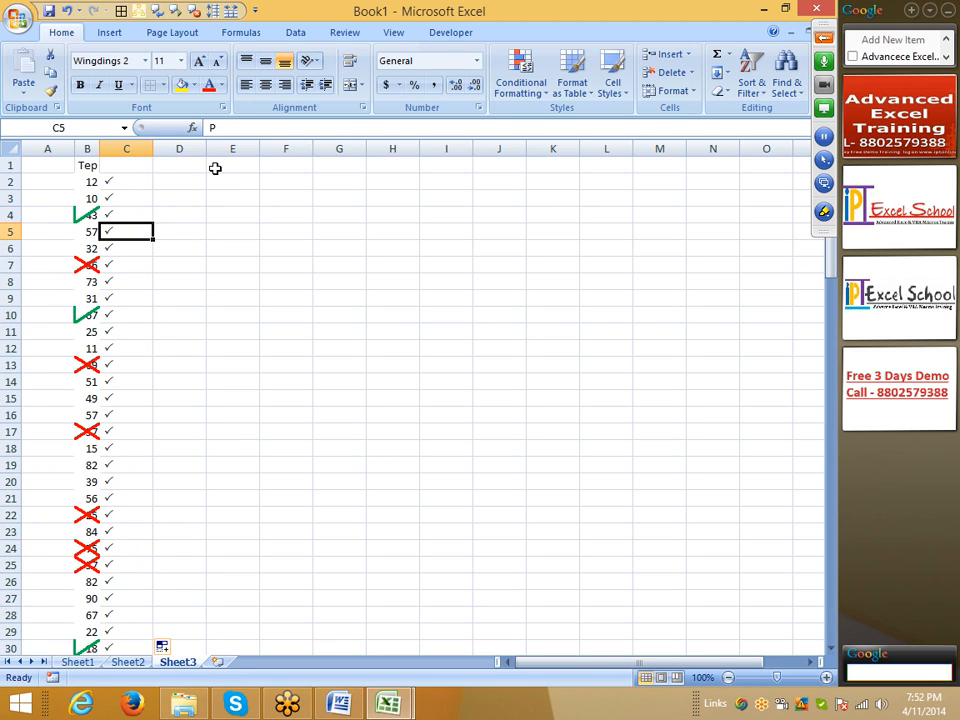
type("O")
key("Return")
key("Return")
key("Return")
key("Return")
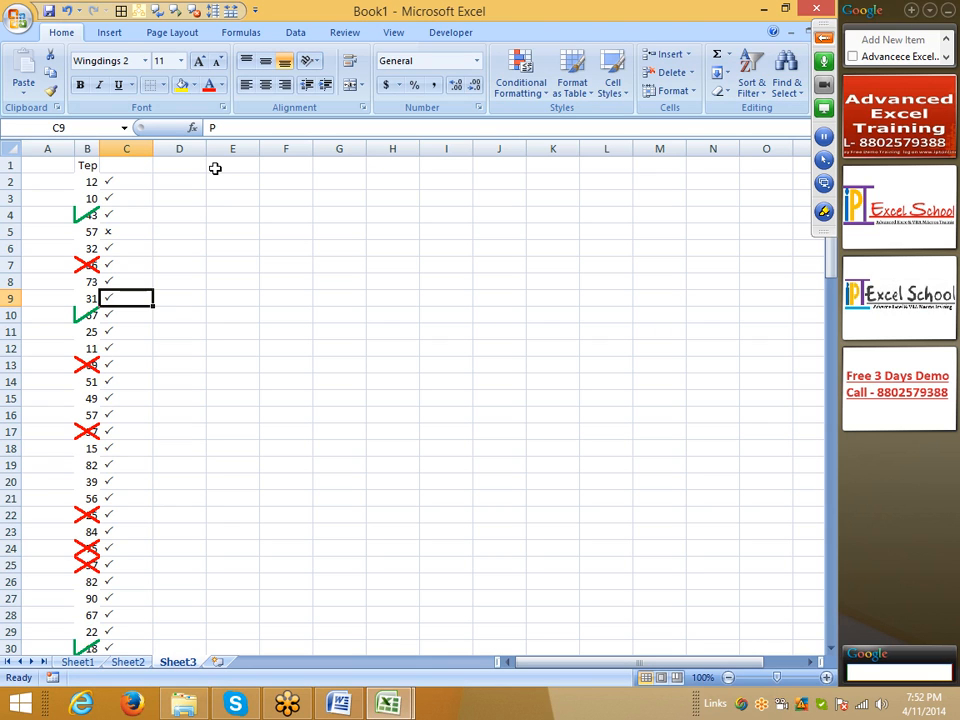
type("O")
key("Return")
key("Return")
key("Return")
key("Return")
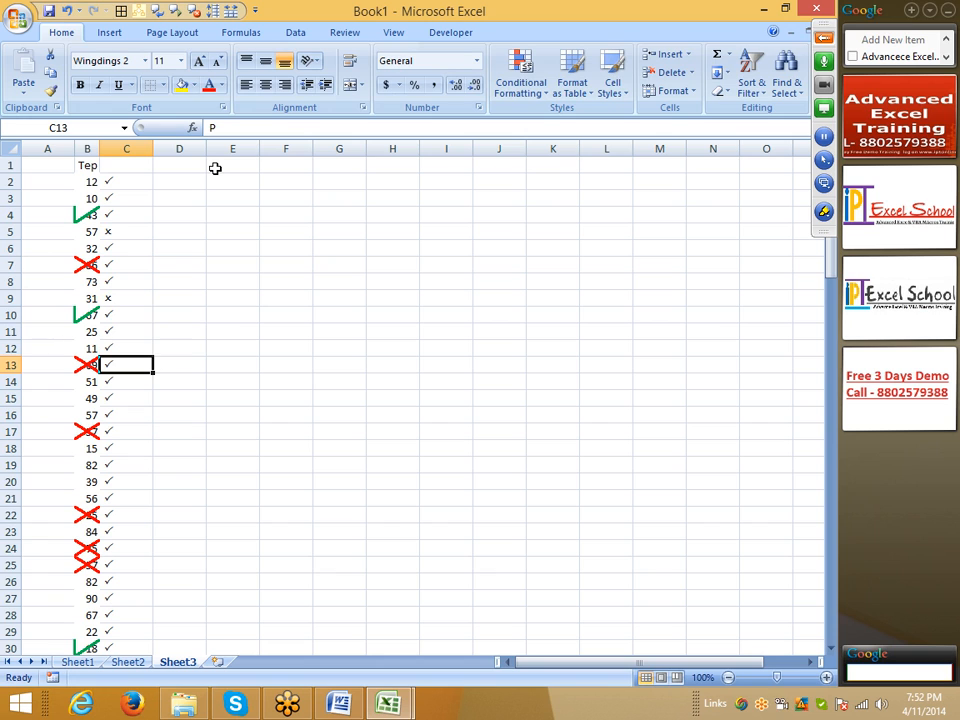
type("O")
key("Return")
key("Return")
key("Return")
key("Return")
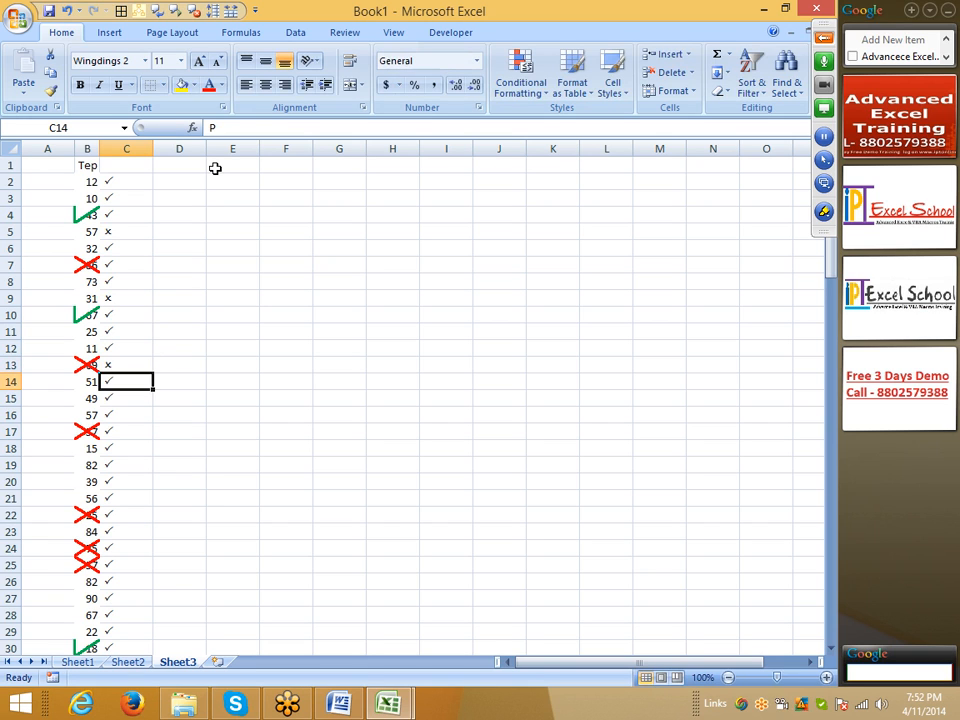
type("O")
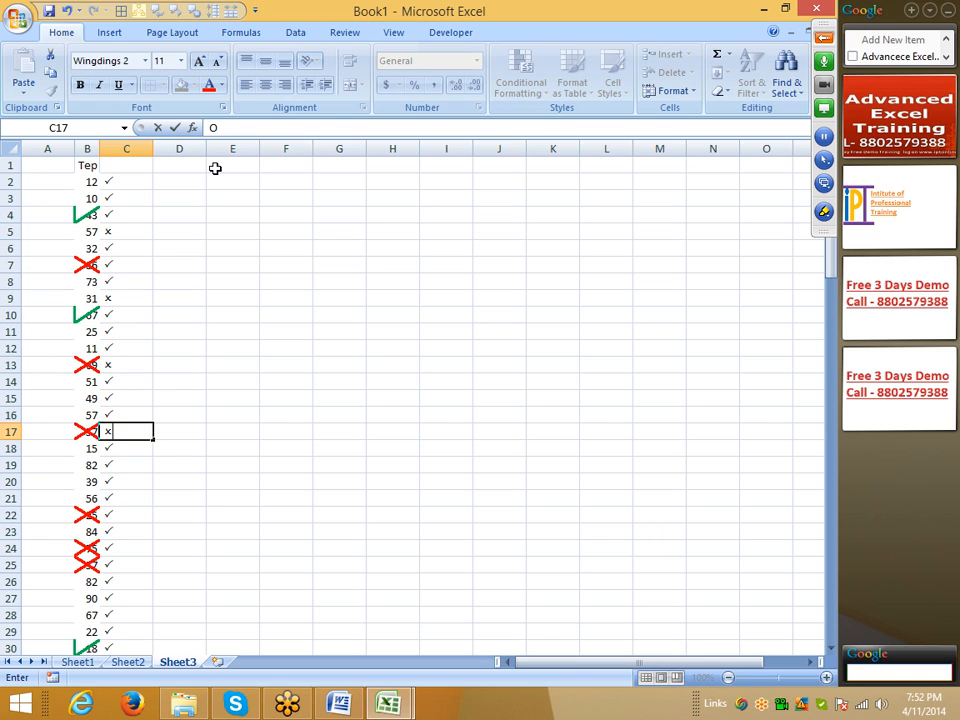
left_click(124, 347)
scroll(140, 377, "down", 5)
left_click(133, 364)
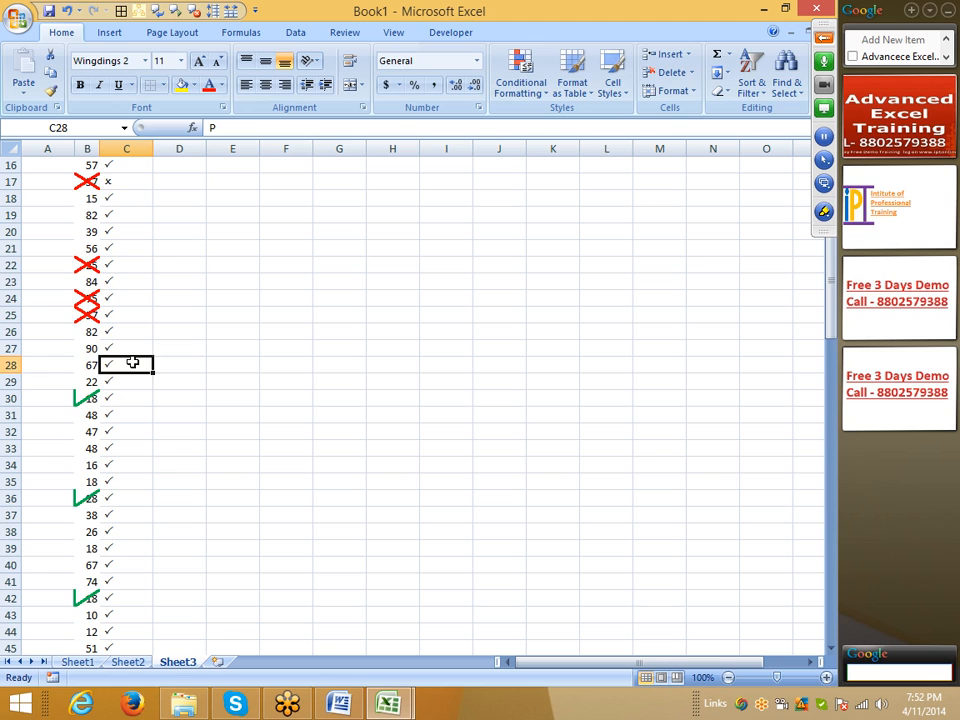
type("O")
key("Return")
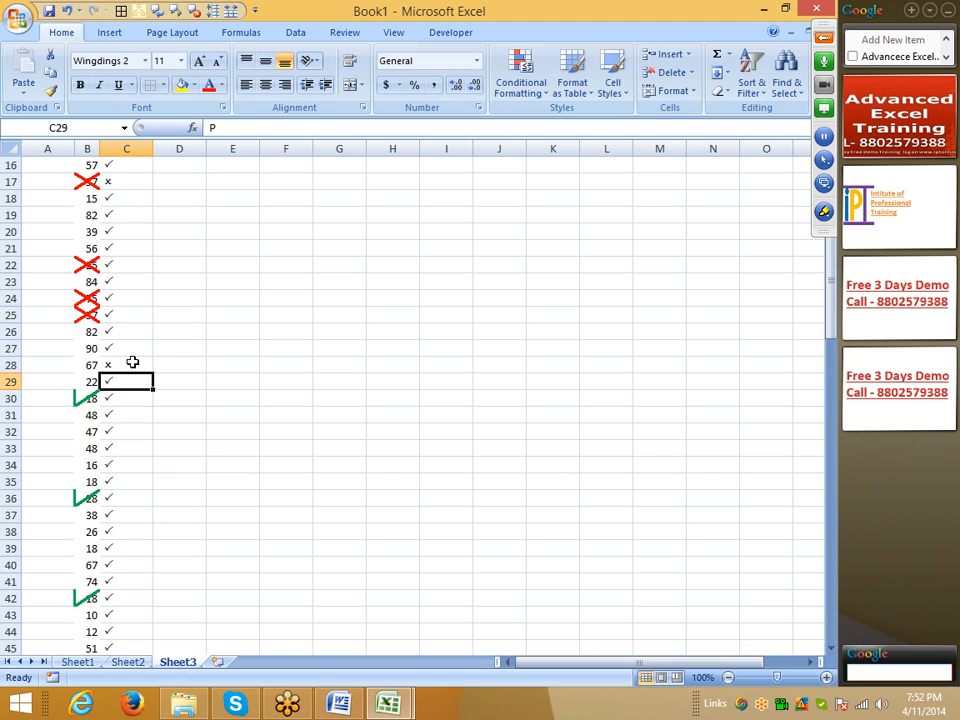
Step: Autofit the width of column C to its check marks and crosses
scroll(132, 362, "up", 5)
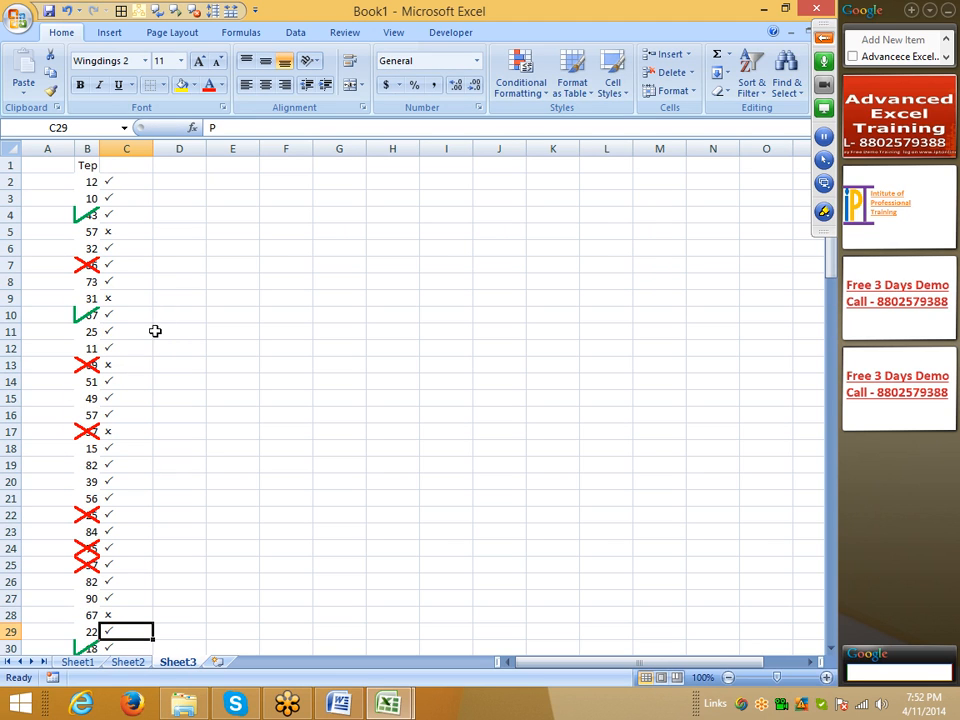
double_click(153, 149)
left_click(108, 182)
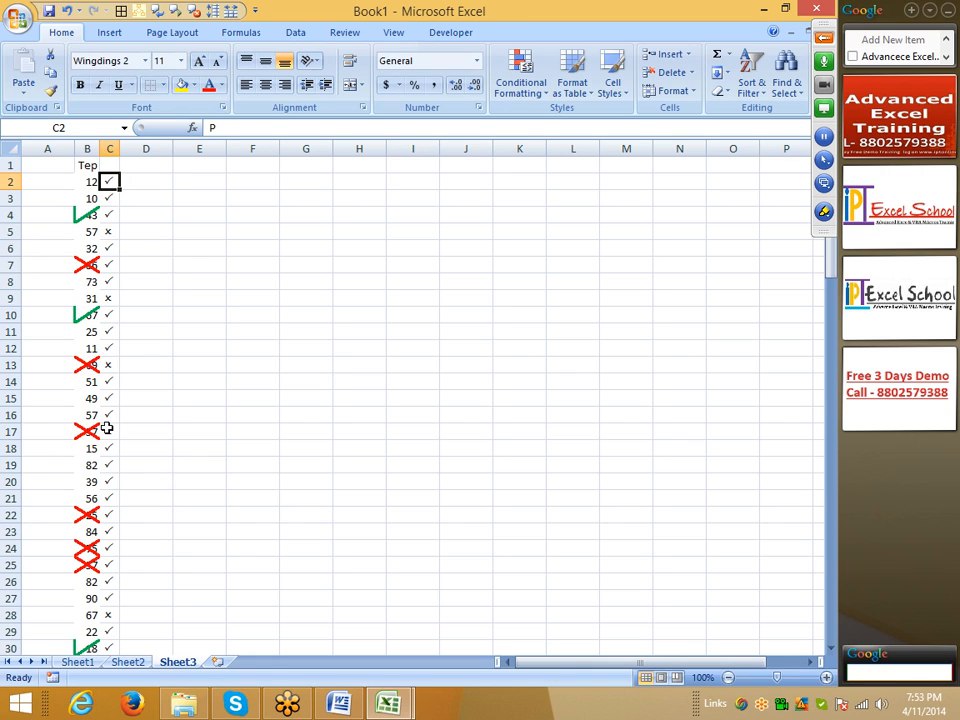
left_click(108, 466)
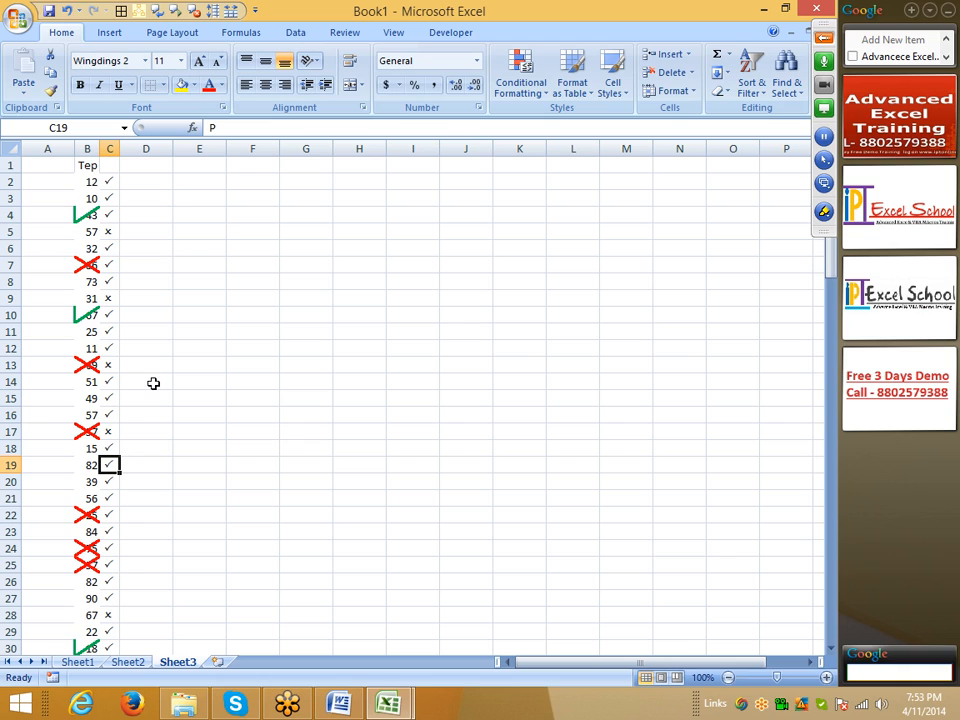
left_click(110, 182)
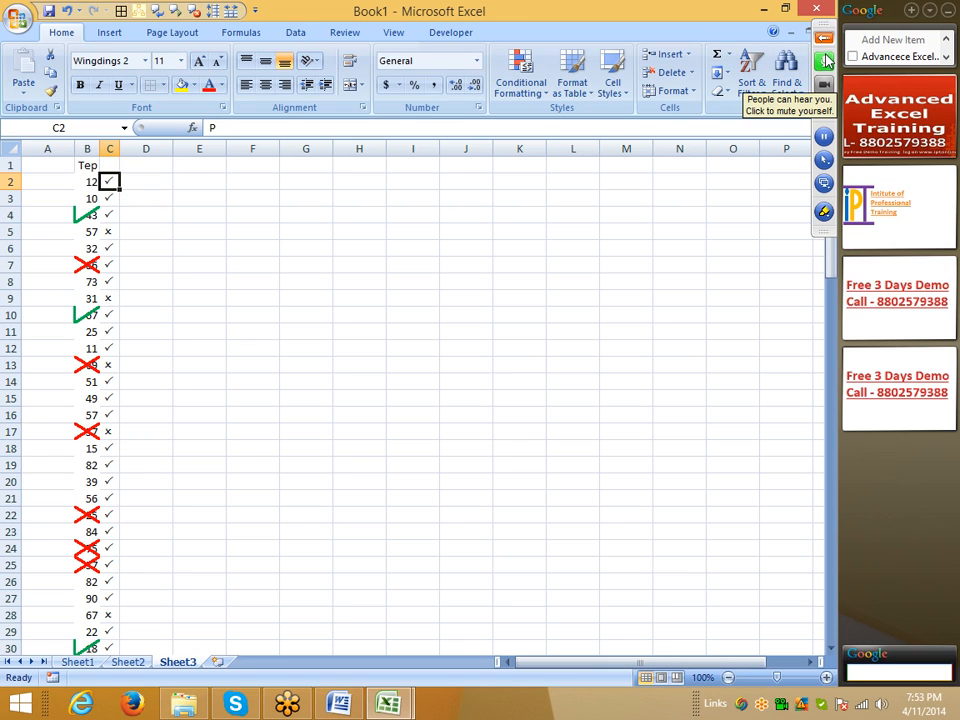
Step: Enter a capital X in cell E3
left_click(200, 196)
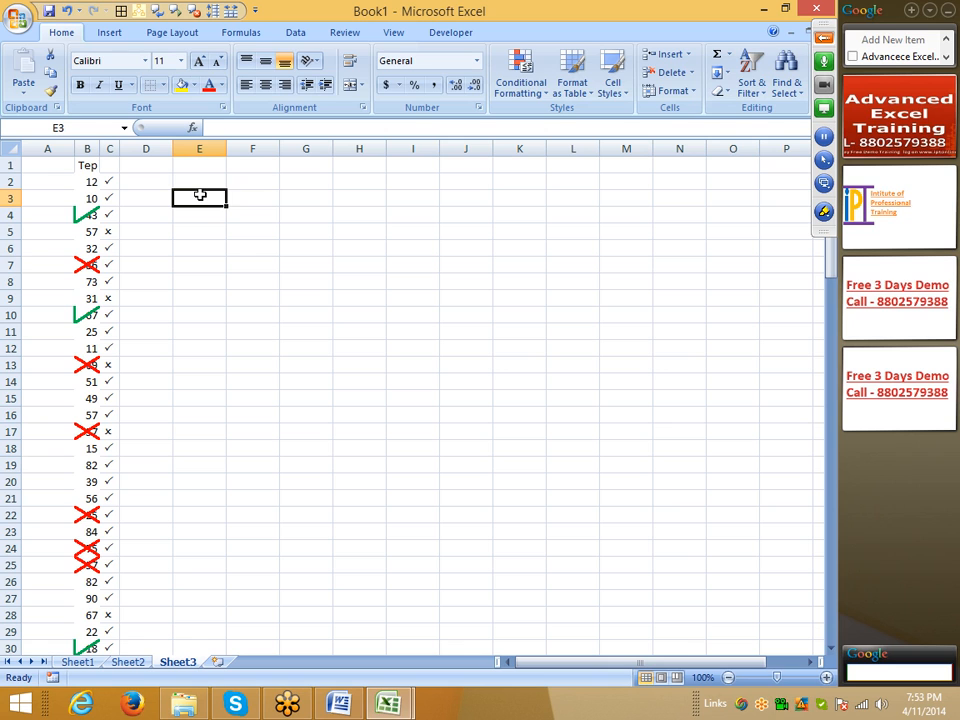
type("X")
key("Return")
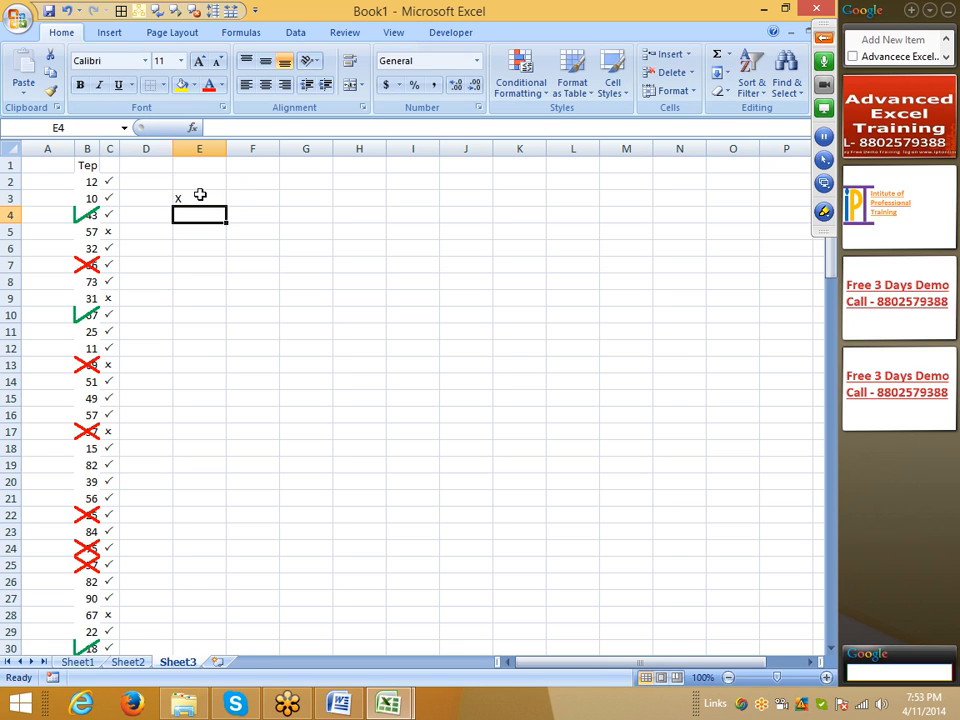
left_click(824, 37)
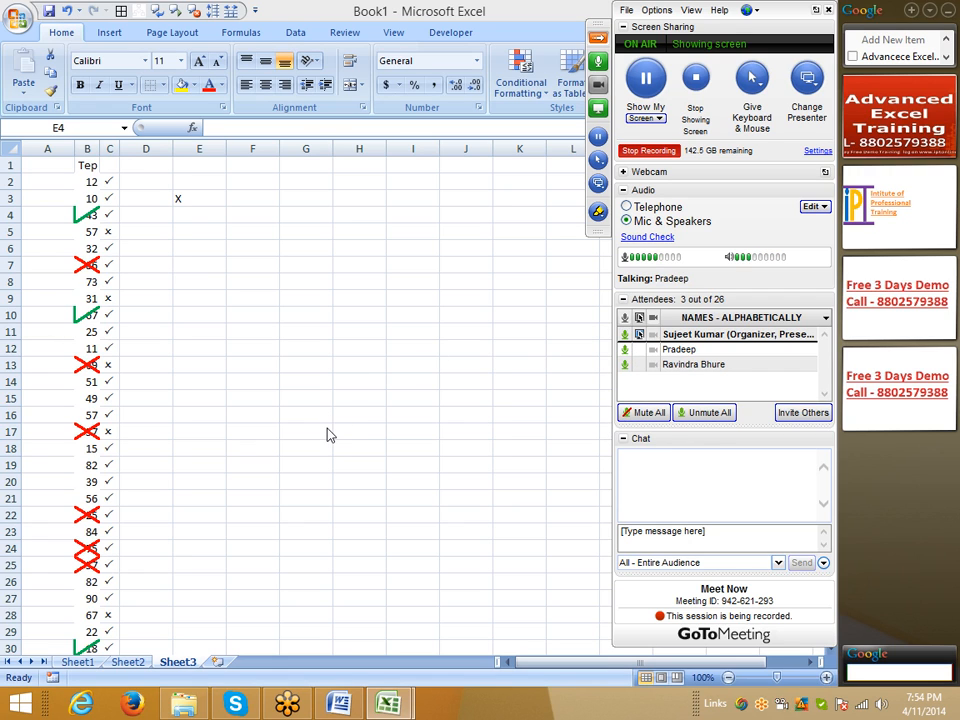
left_click(183, 216)
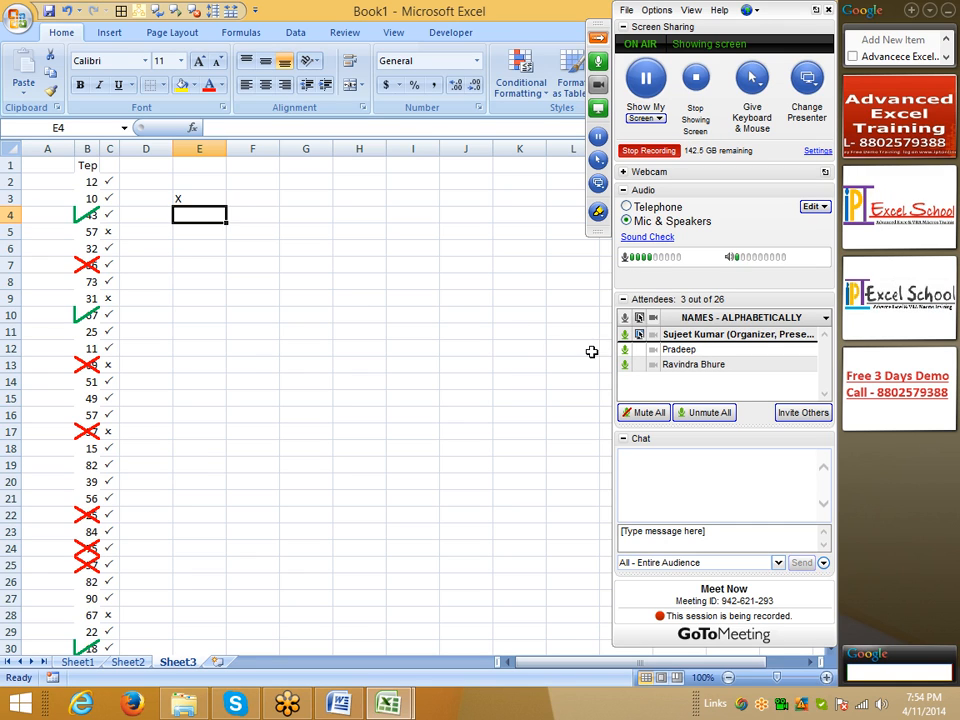
left_click(626, 343)
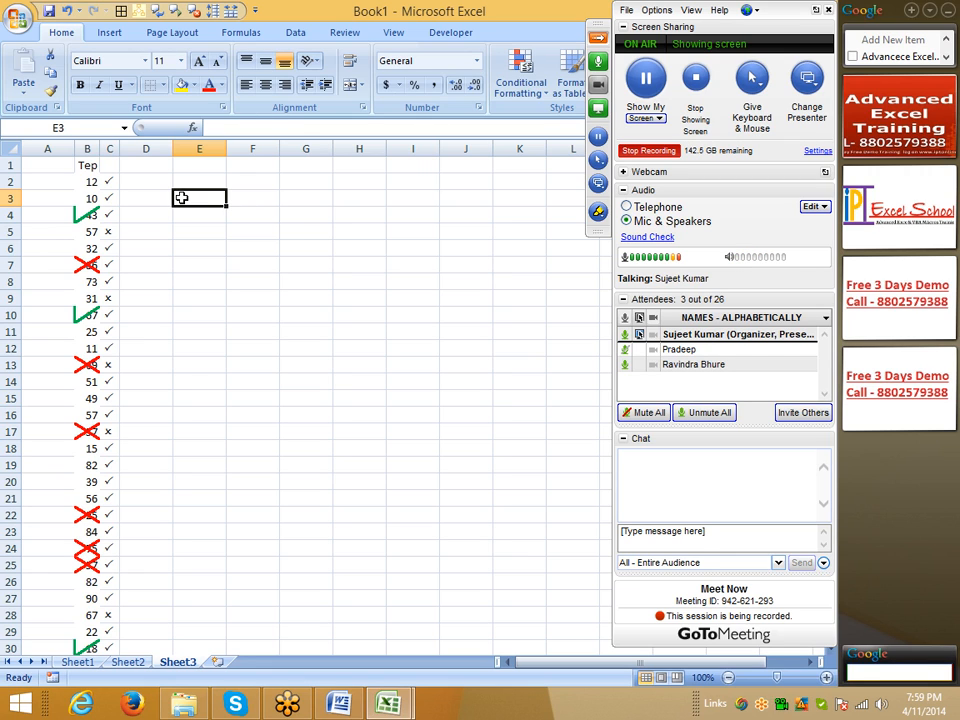
Step: Clear cell E3 and enter a capital J in it
type("'")
key("Return")
left_click(181, 198)
type("J")
Step: Set the text orientation of cell E3 to -45 degrees so the J resembles a check mark
left_click(365, 109)
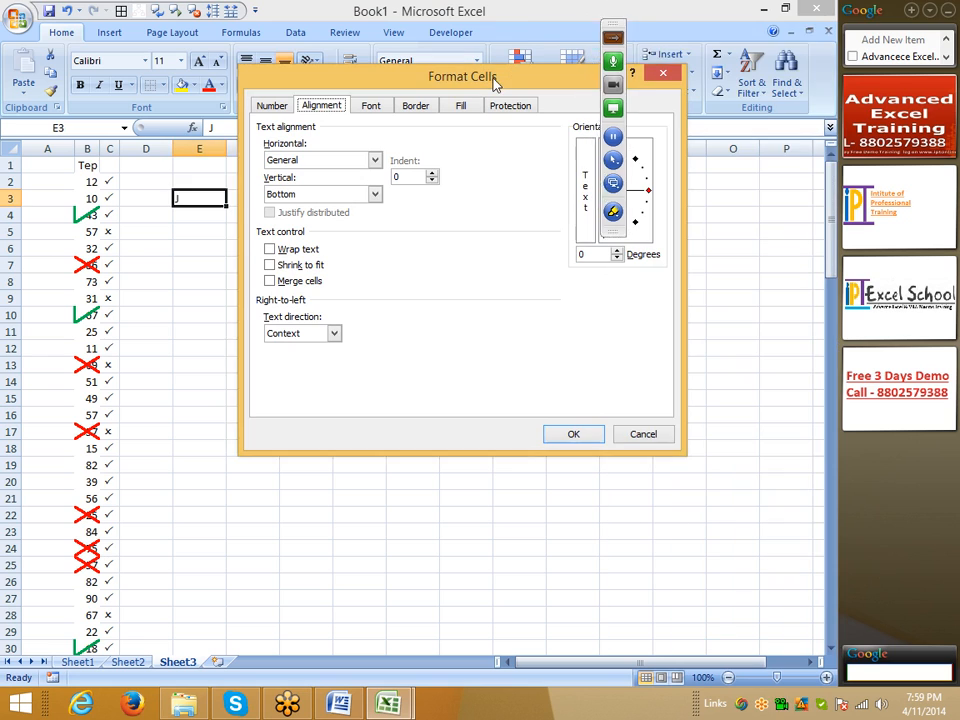
left_click_drag(505, 80, 463, 79)
left_click_drag(606, 193, 598, 226)
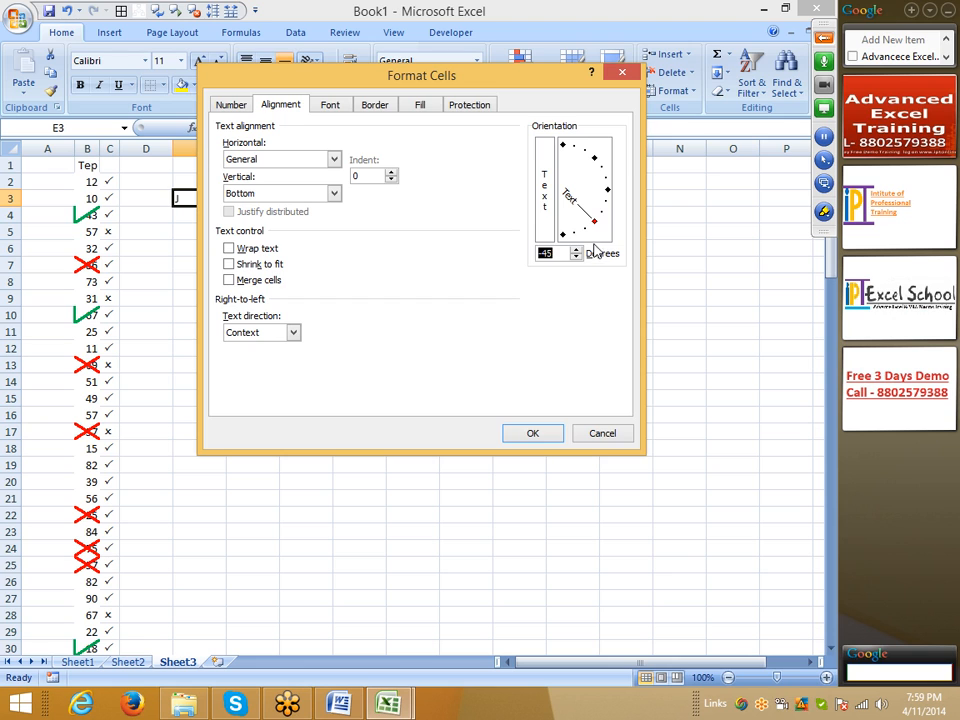
left_click(544, 433)
left_click(312, 361)
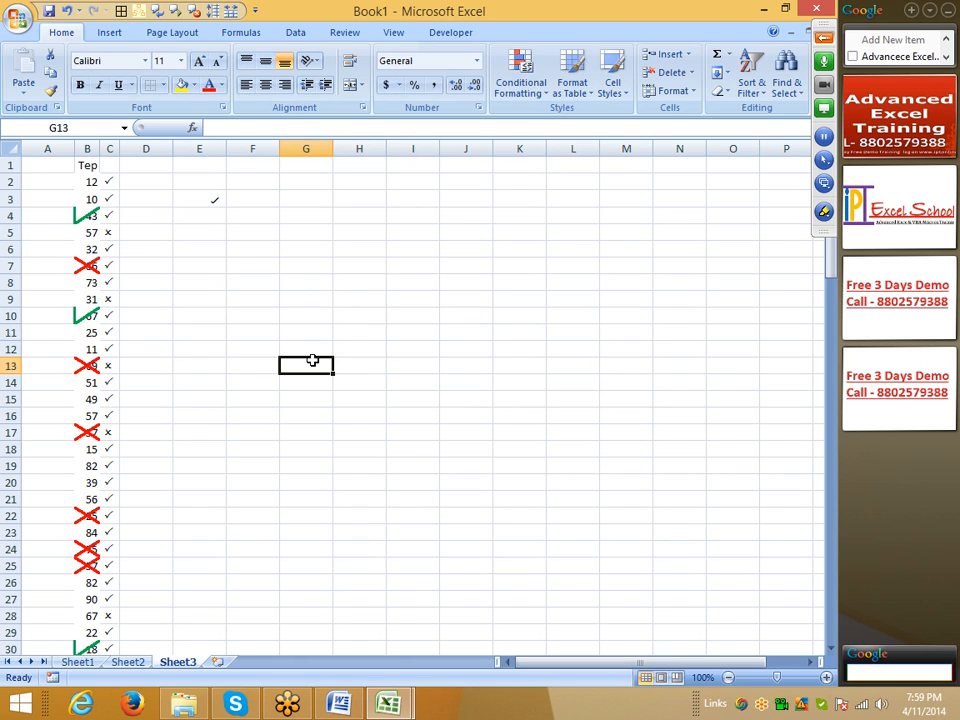
left_click(823, 37)
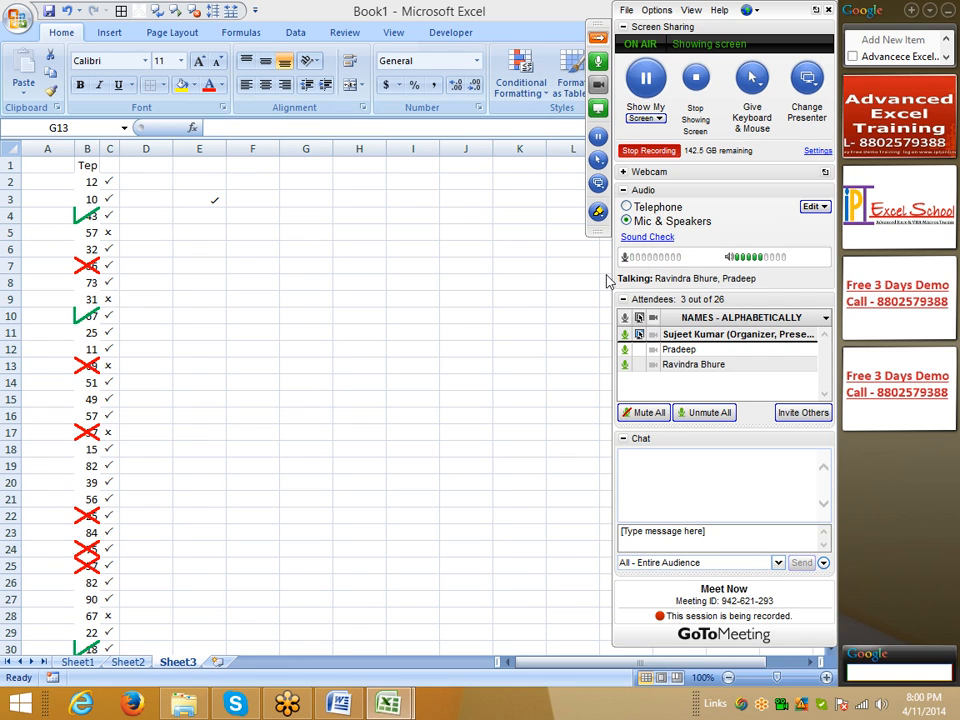
left_click(204, 196)
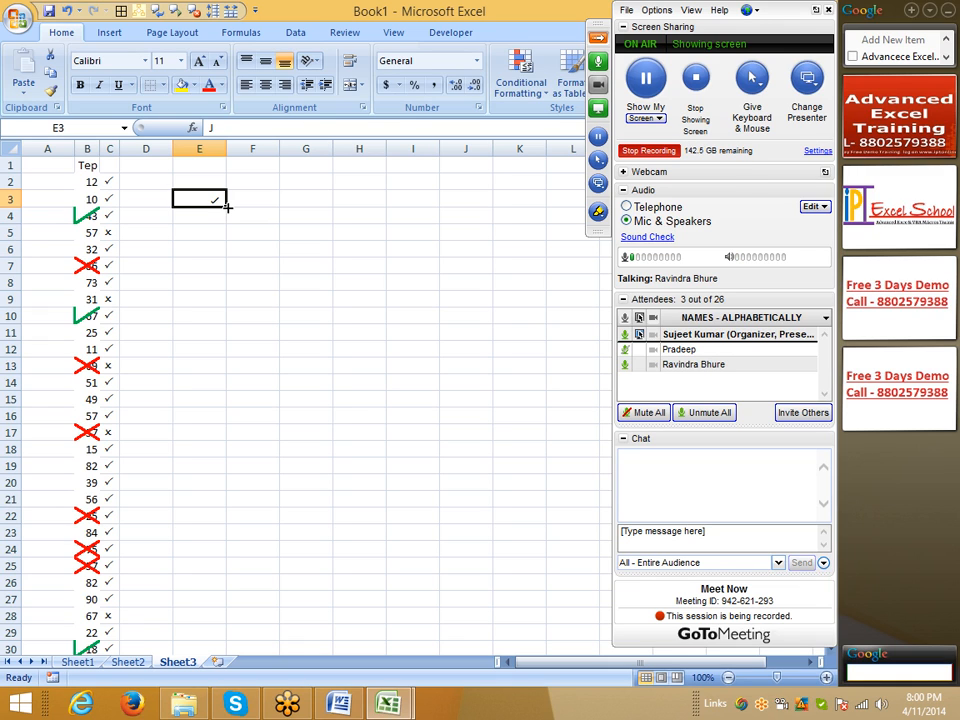
left_click(242, 266)
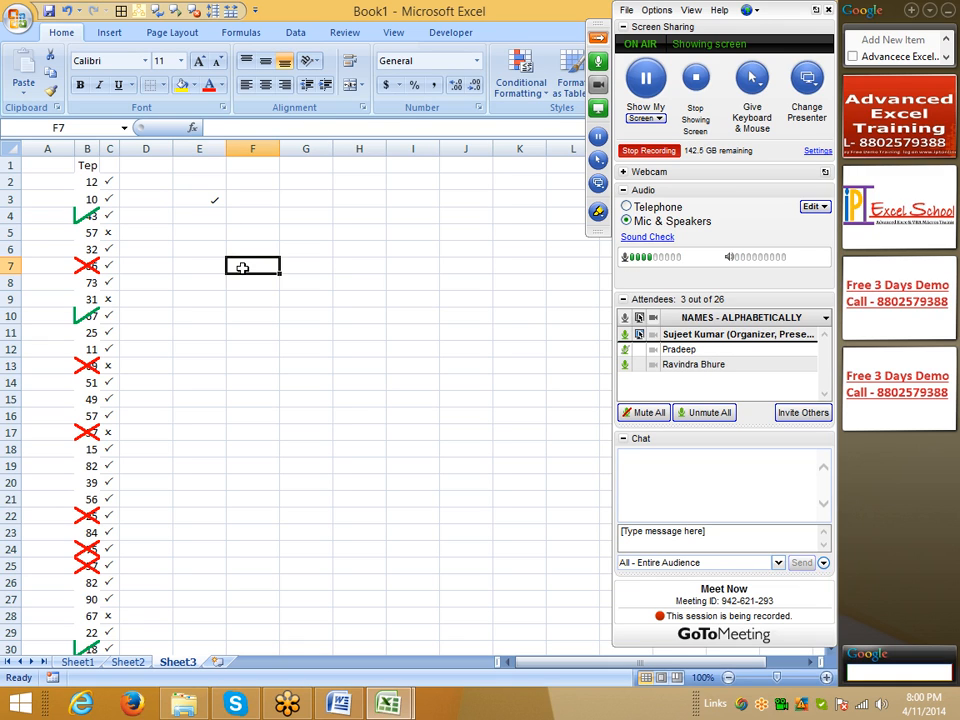
left_click(213, 267)
left_click(211, 212)
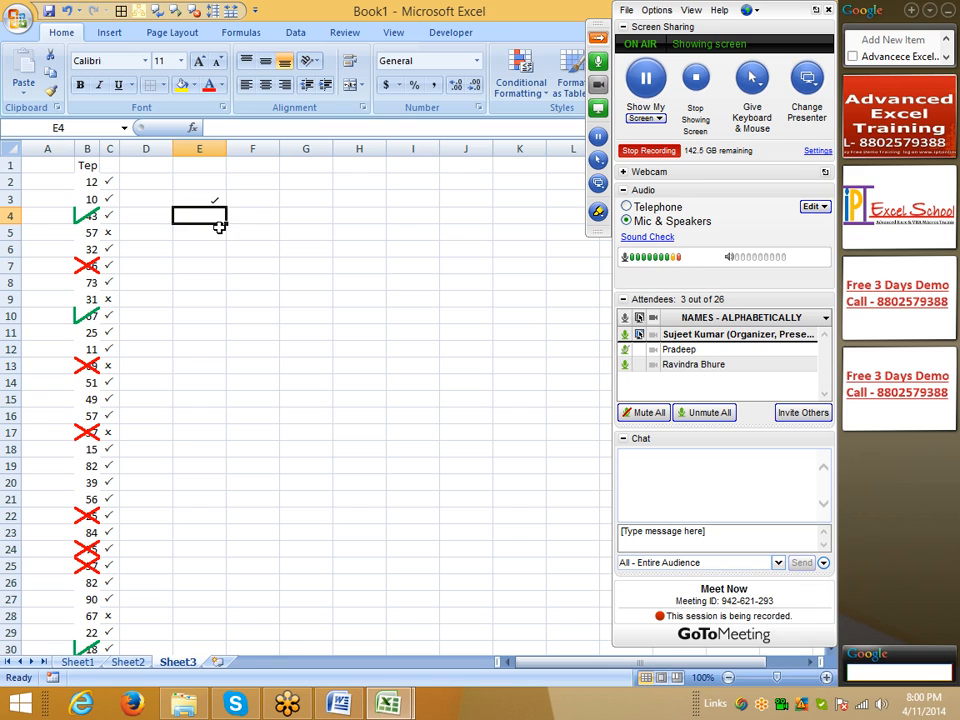
left_click(259, 246)
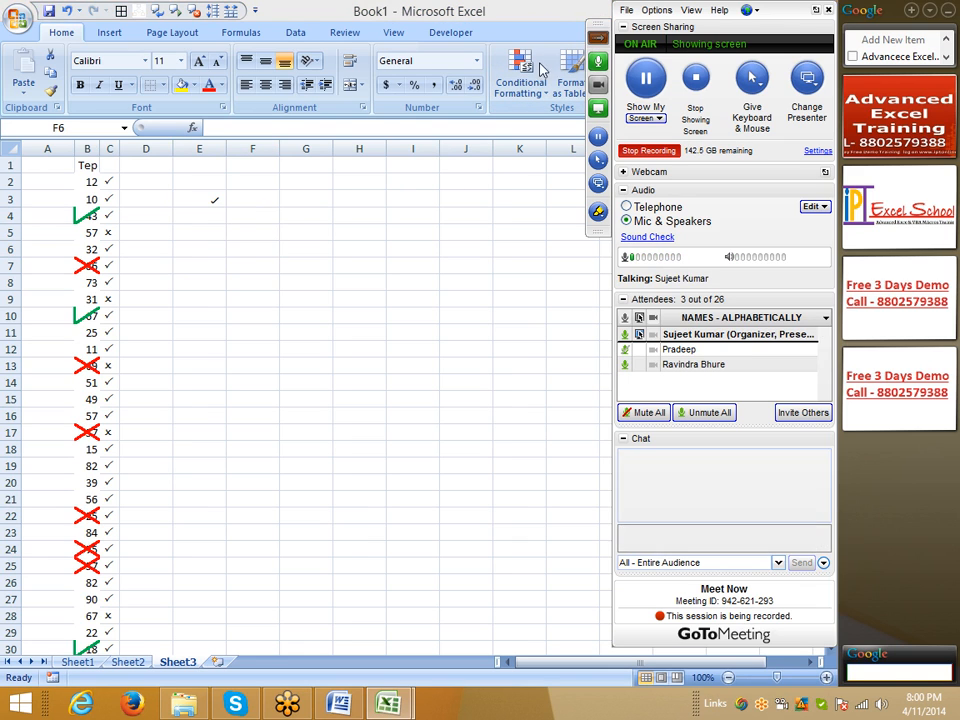
Step: Examine the font effects, border and fill options in the cell formatting settings for G4
left_click(292, 214)
left_click(222, 107)
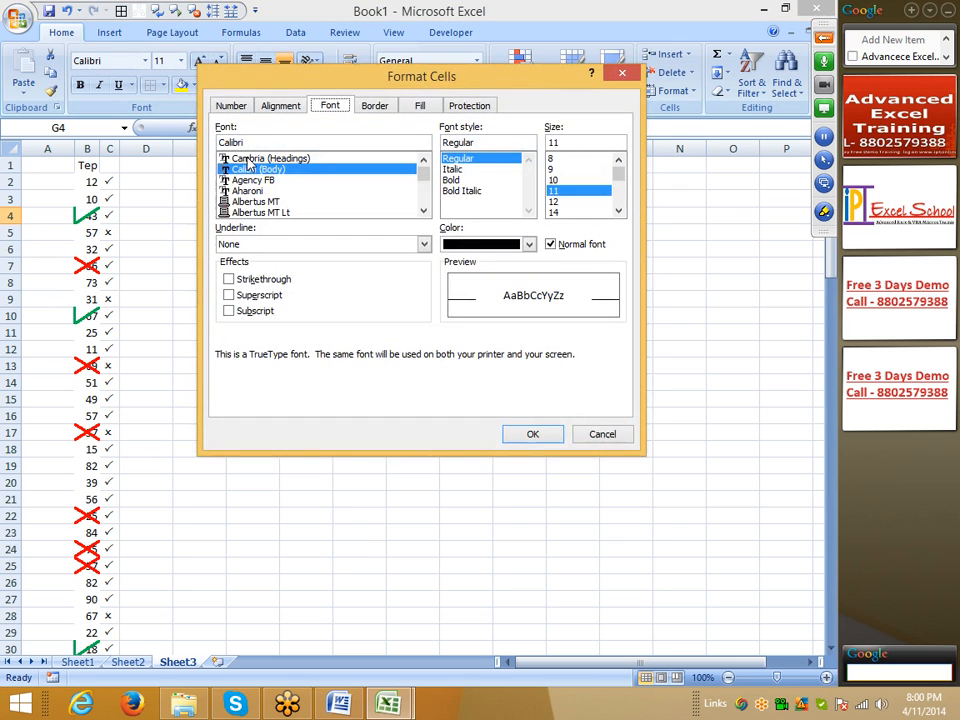
left_click(261, 281)
left_click(260, 281)
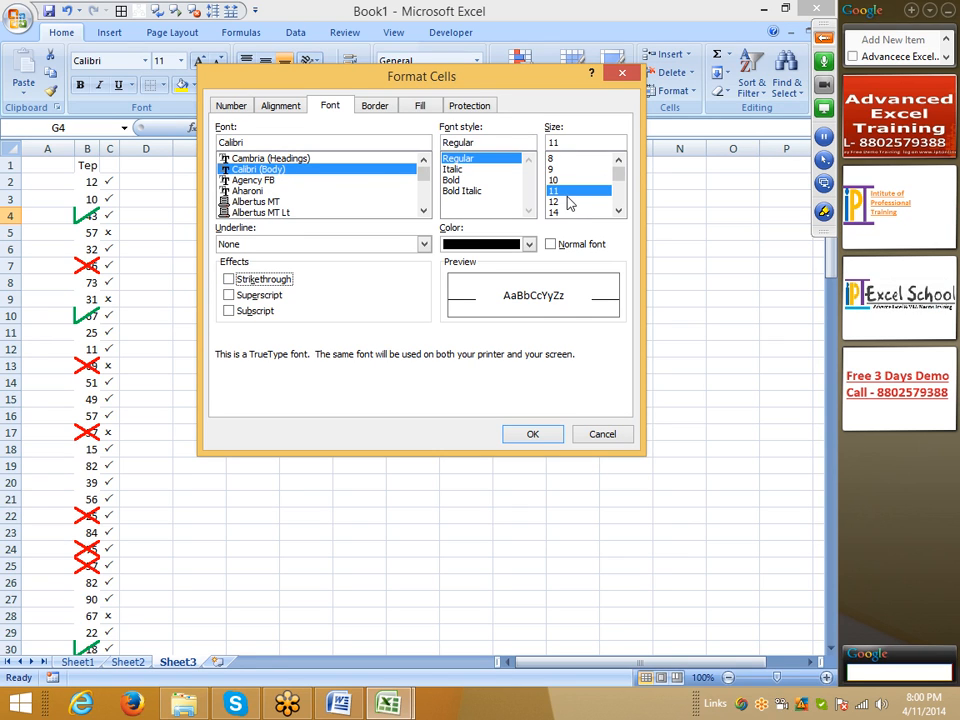
left_click(377, 106)
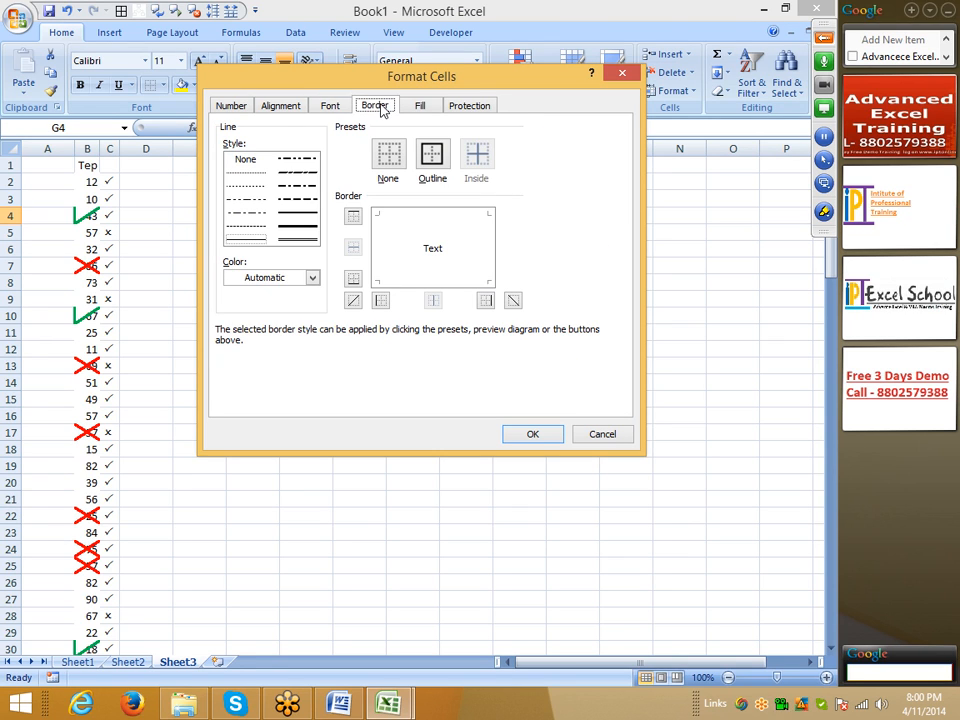
left_click(424, 106)
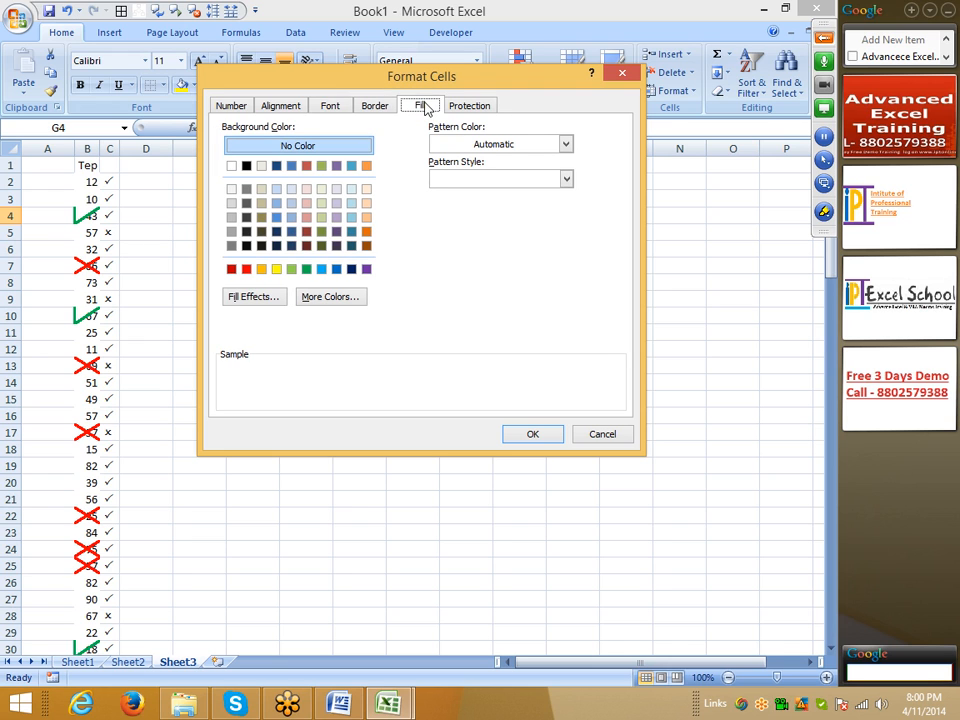
Step: Try a two-color horizontal gradient fill from dark tan to red on cell G4, and discard the formatting
left_click(260, 298)
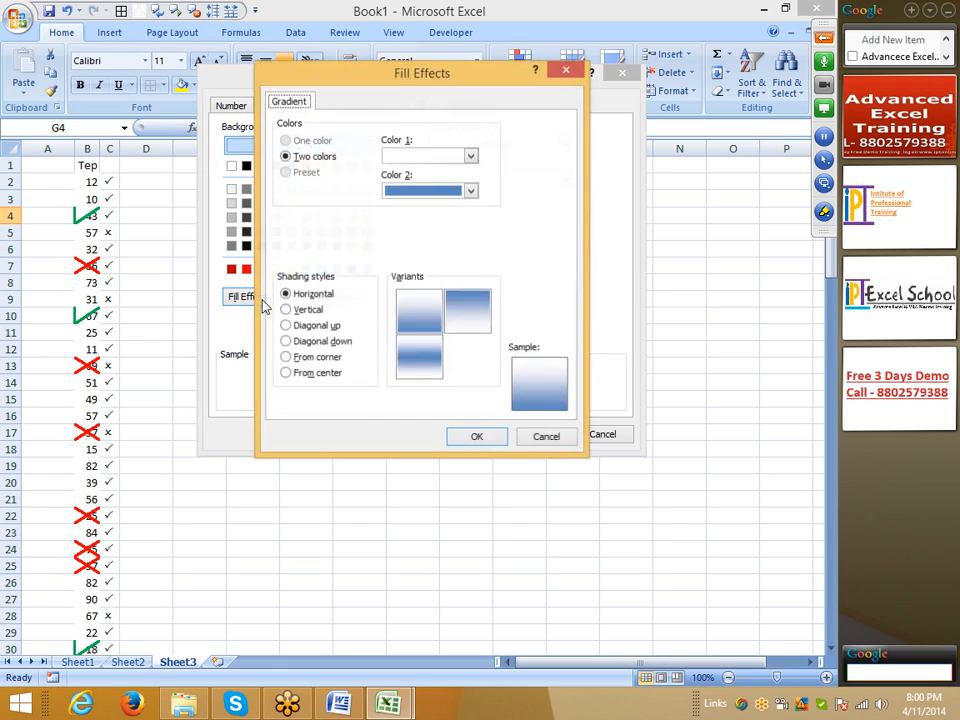
left_click(470, 156)
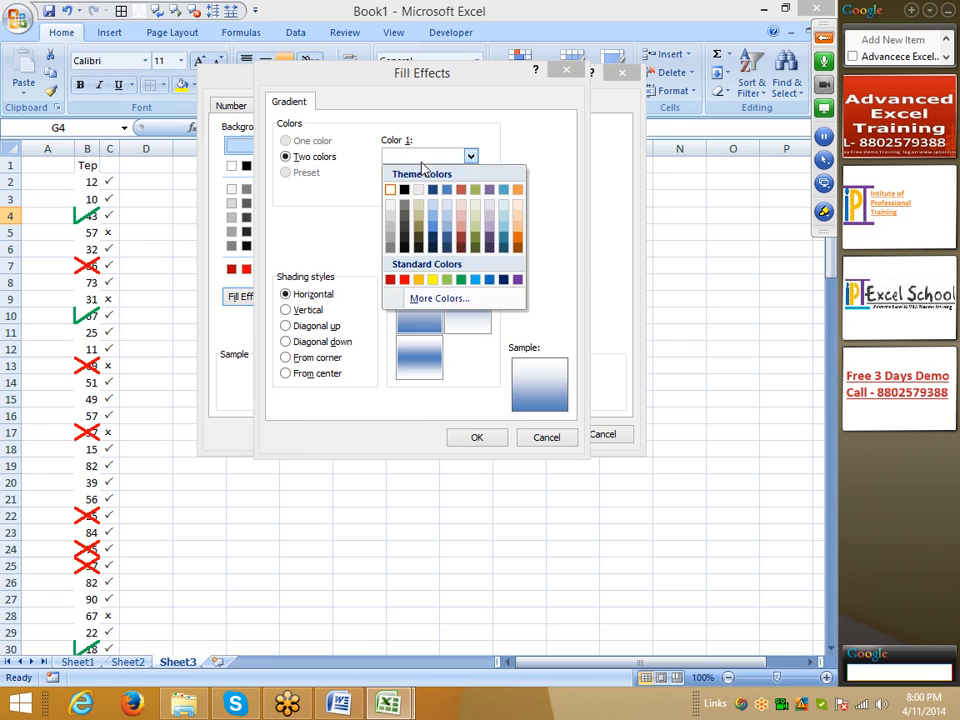
left_click(422, 224)
left_click(427, 193)
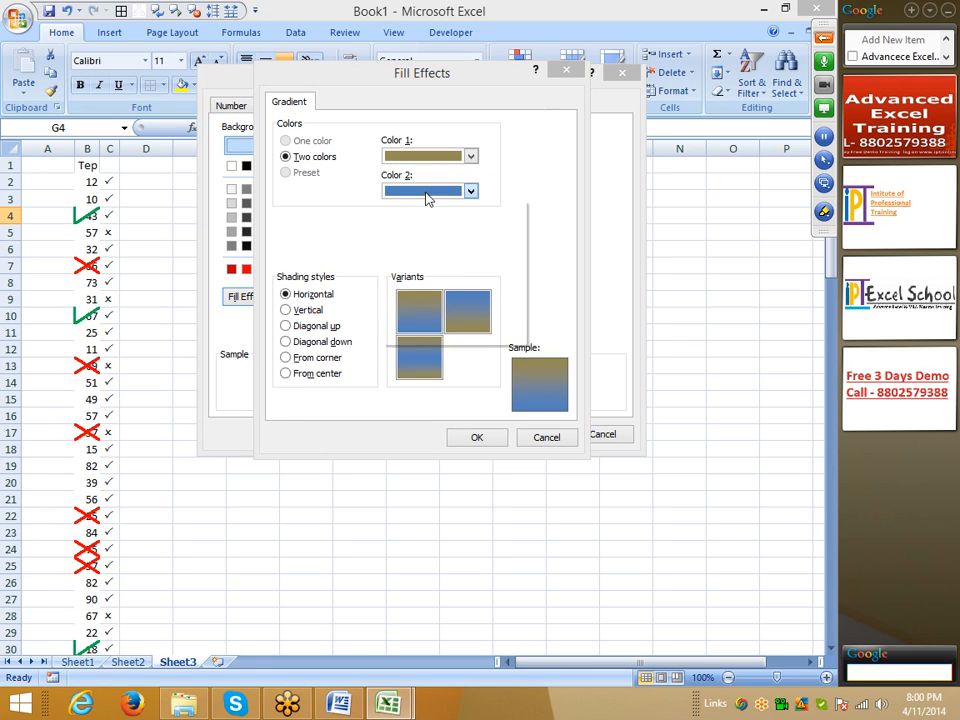
left_click(405, 315)
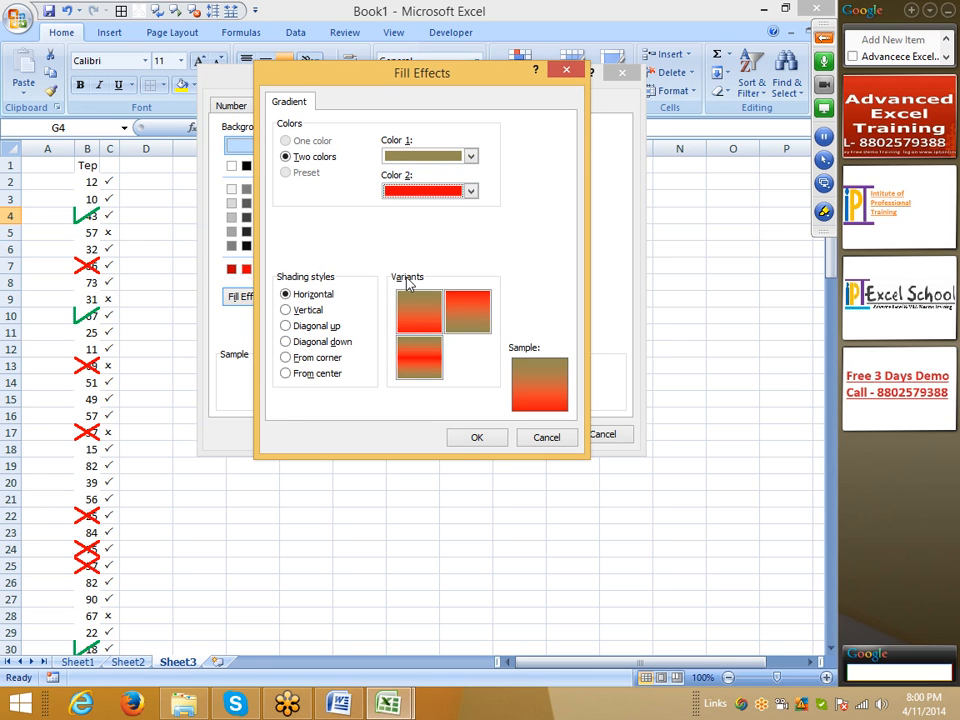
key("Escape")
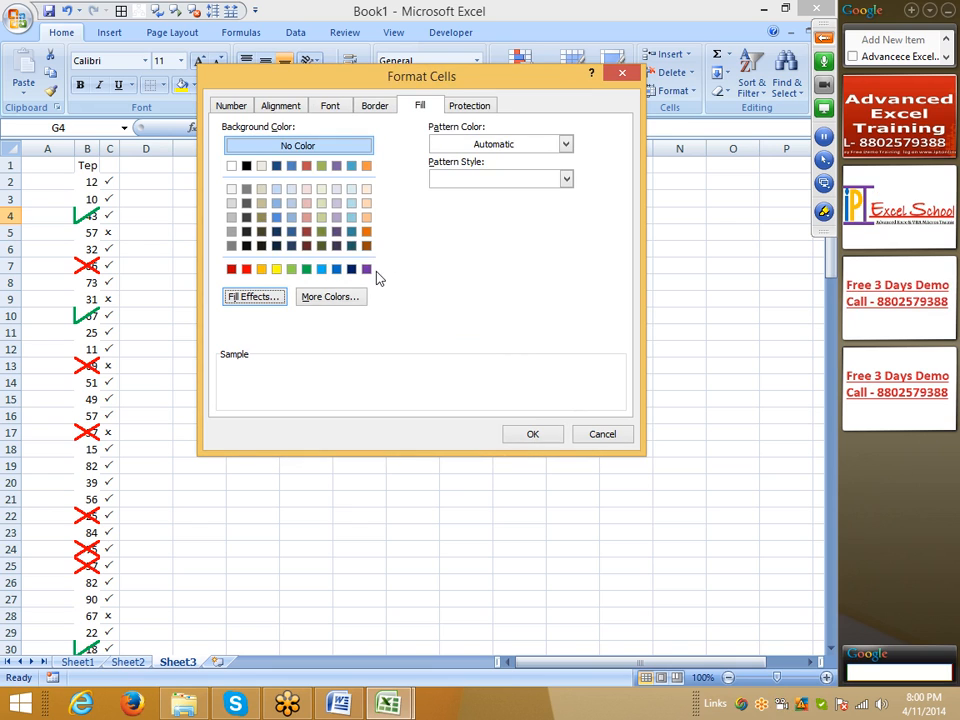
key("Escape")
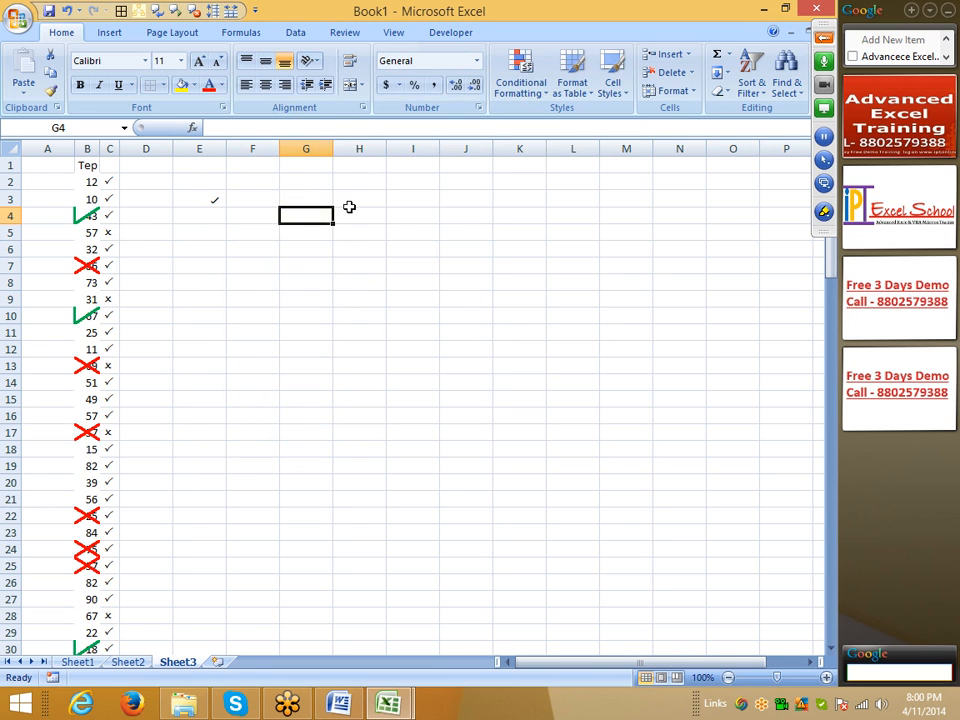
Step: Enter a person's full name in cell G1
left_click(408, 226)
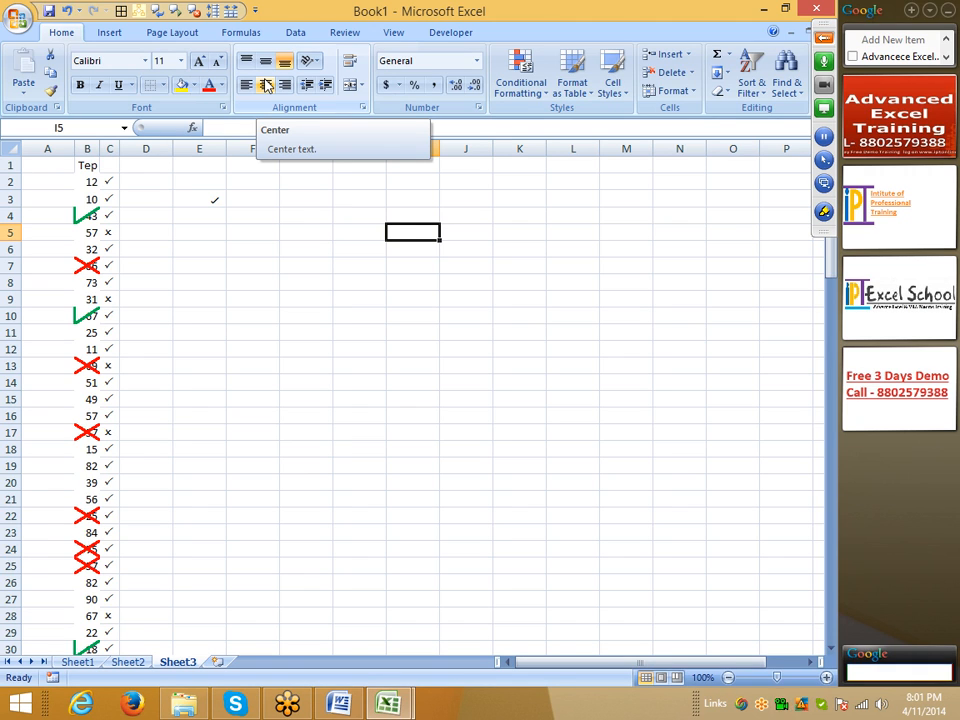
left_click(306, 181)
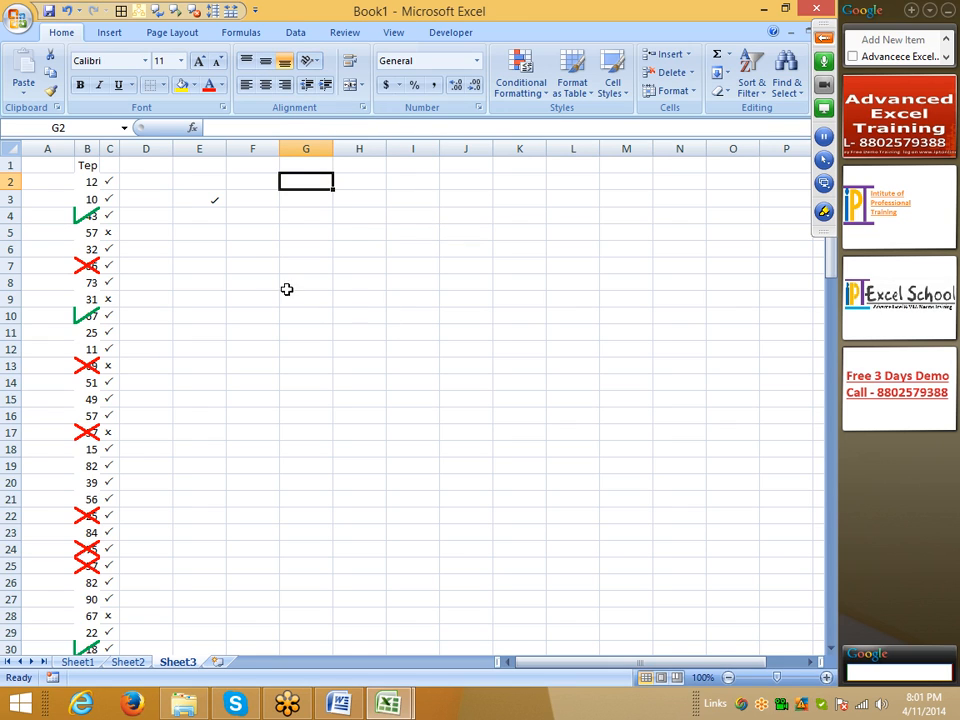
left_click(296, 167)
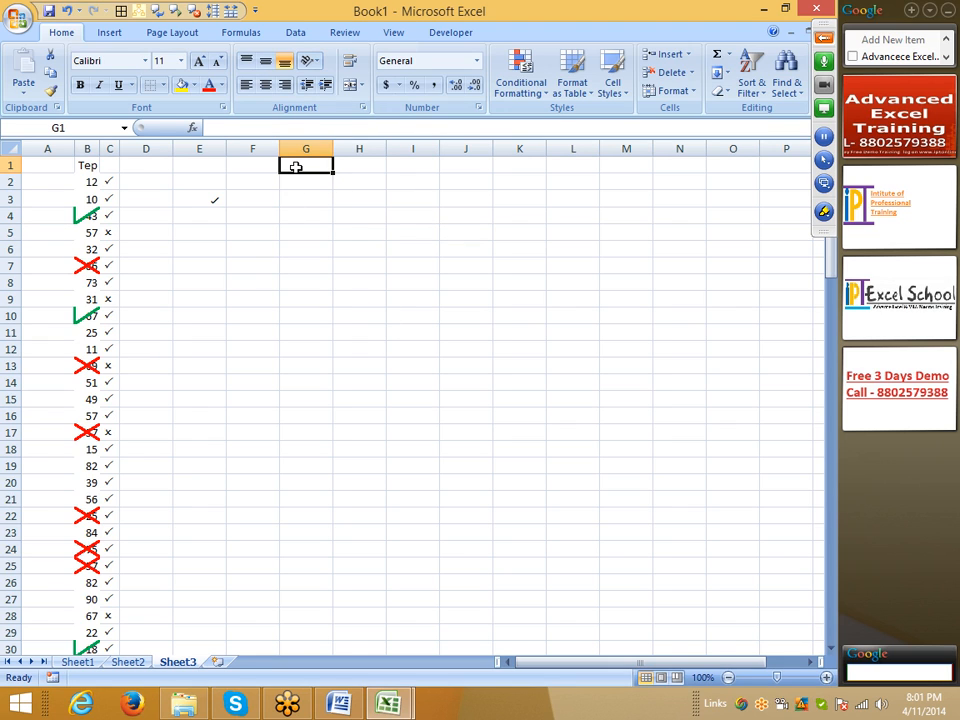
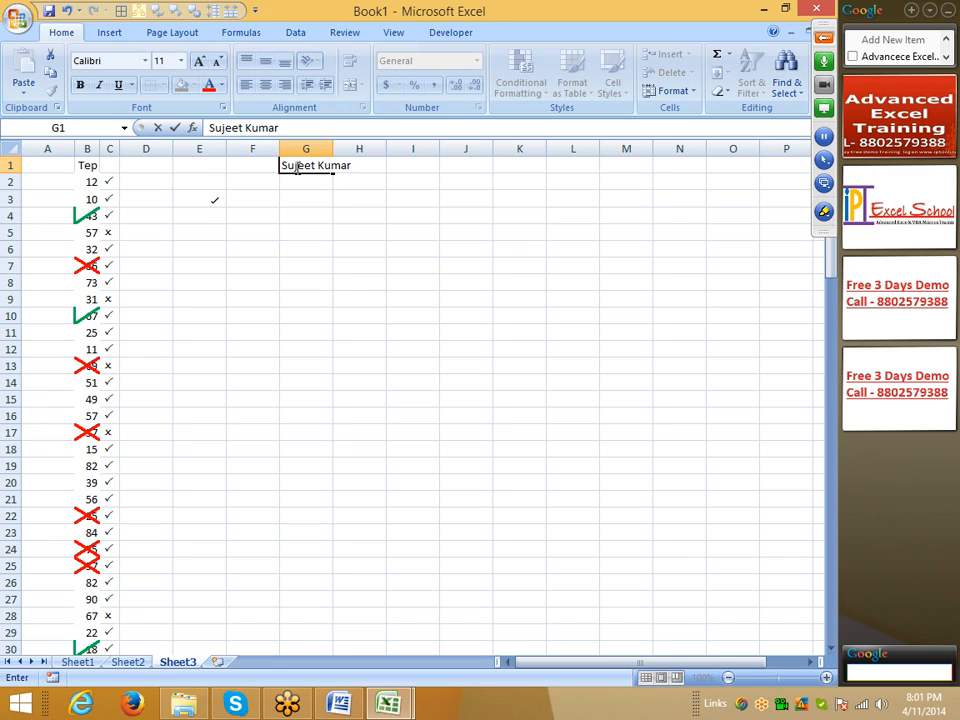
key("Return")
Step: Toggle text wrapping on and off repeatedly for the name in G1, ending with it off
left_click(295, 167)
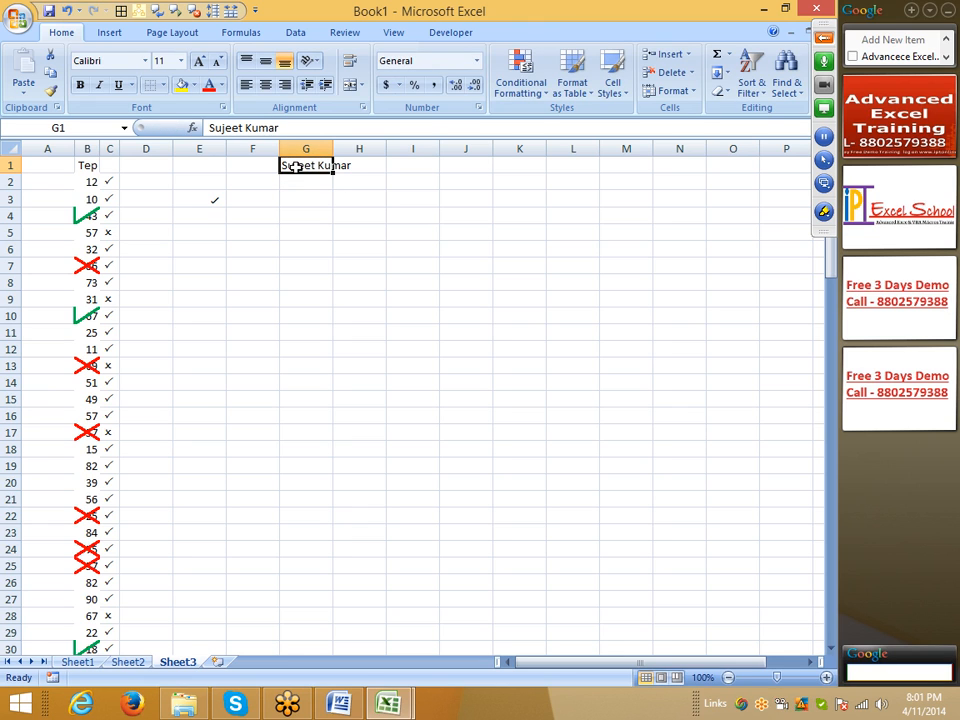
left_click(350, 62)
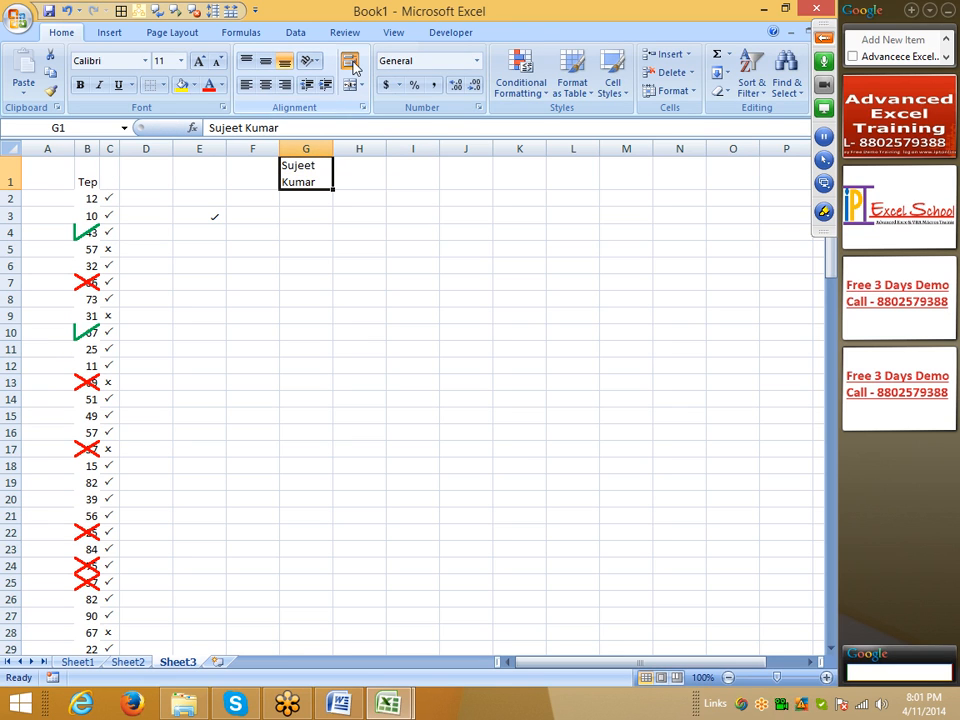
left_click(351, 64)
left_click(351, 63)
left_click(351, 63)
left_click(352, 64)
left_click(351, 63)
left_click(351, 63)
left_click(351, 63)
left_click(351, 63)
left_click(351, 63)
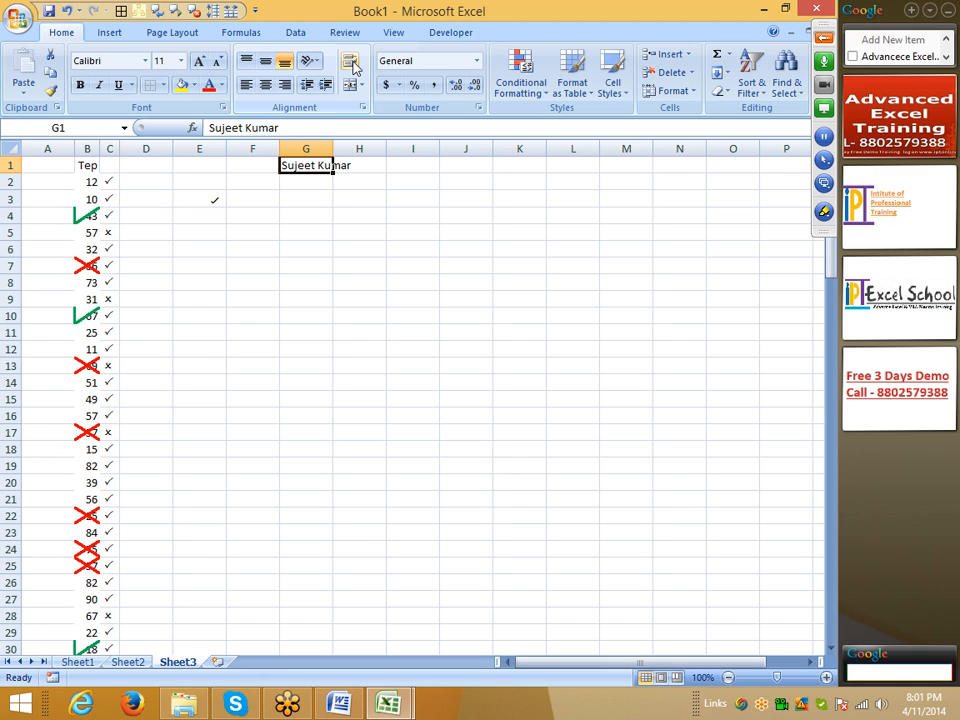
Step: Enter 123, 852 and 987 in cell I2, each on its own line within the cell
left_click(415, 183)
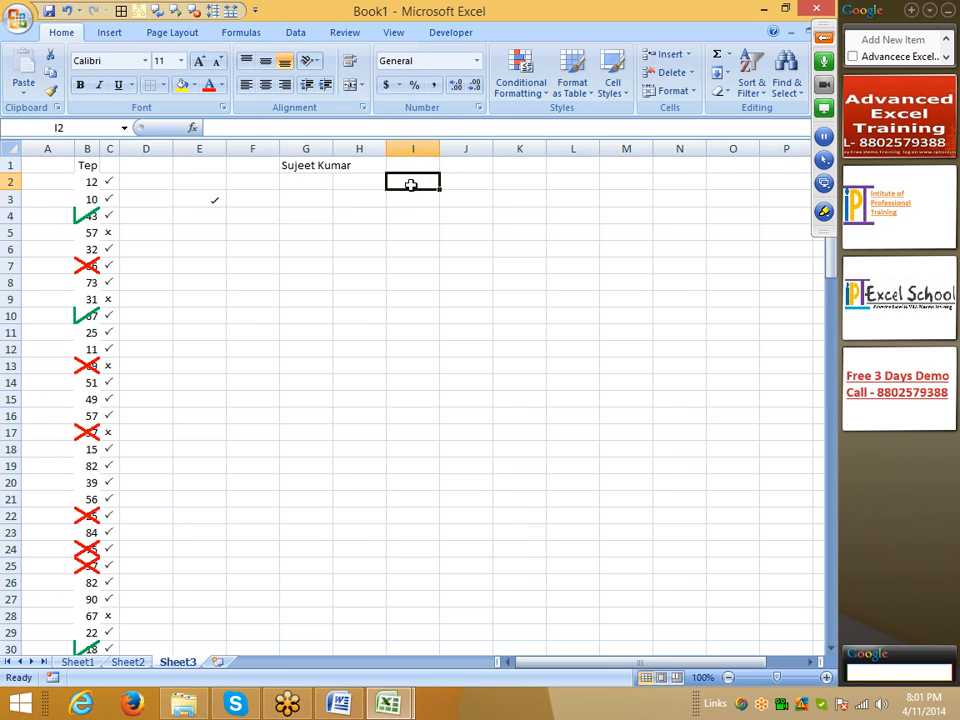
type("123")
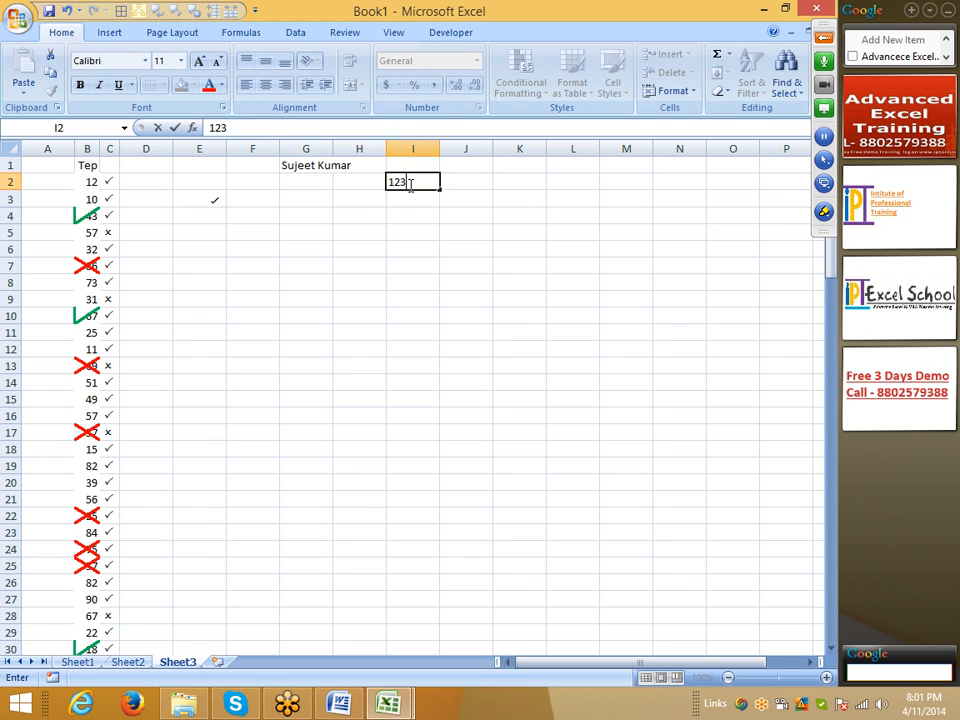
type(" 932 82")
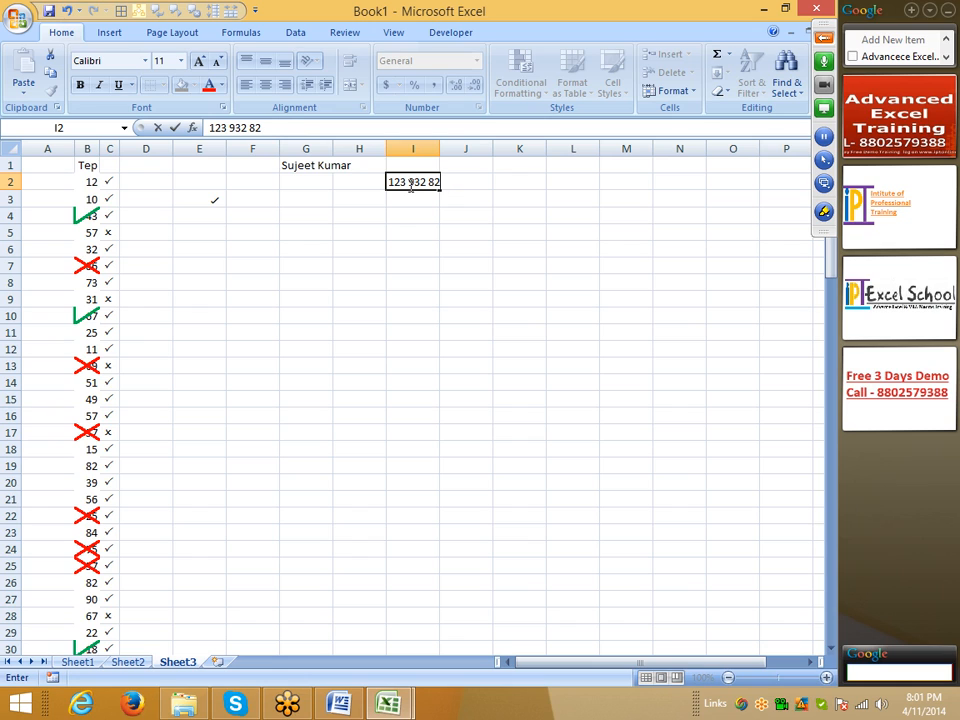
key("BackSpace")
key("BackSpace")
key("BackSpace")
key("BackSpace")
key("BackSpace")
key("BackSpace")
key("BackSpace")
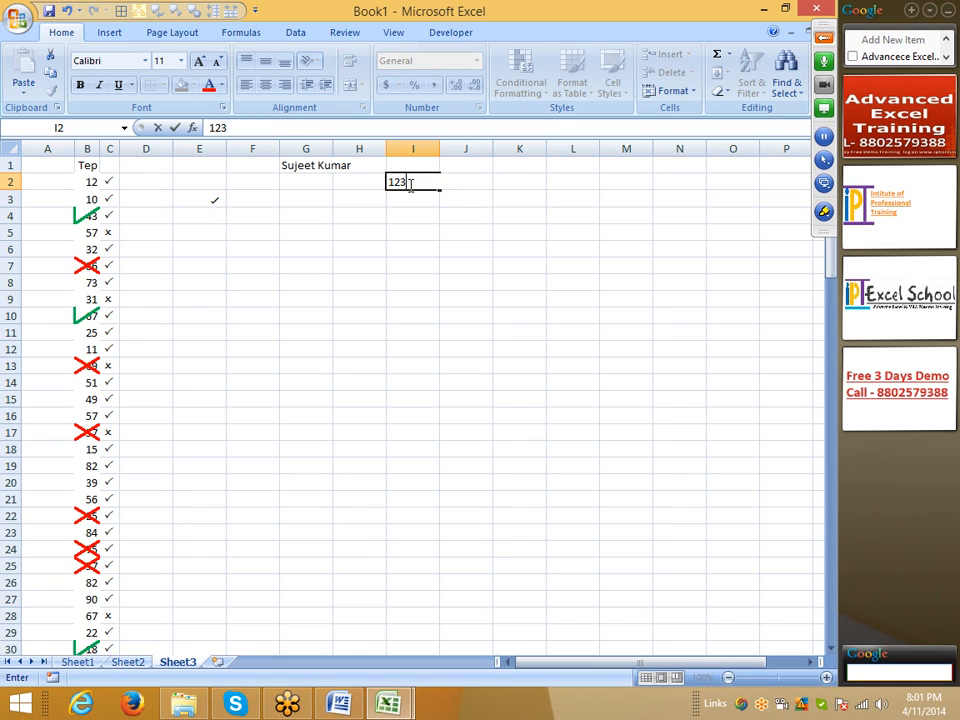
key("alt+Return")
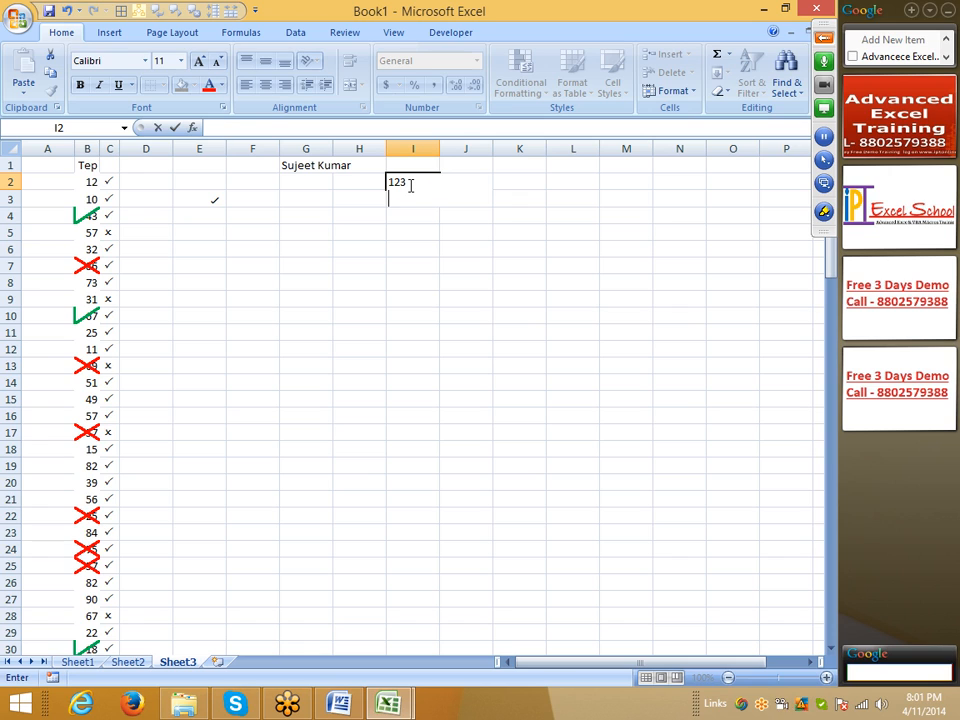
type("852")
key("alt+Return")
type("987")
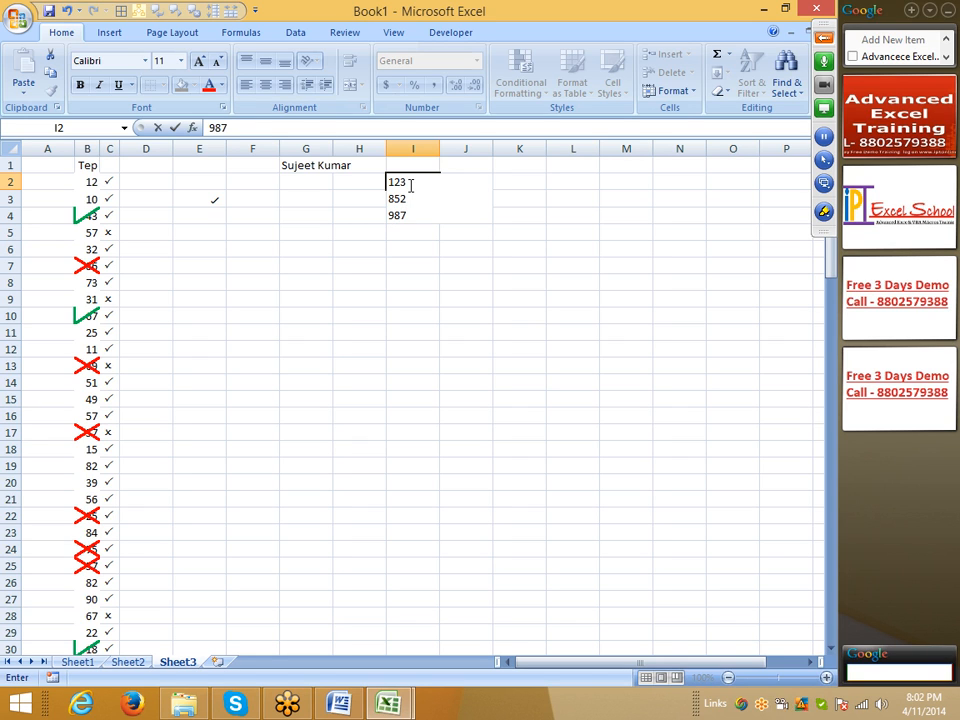
key("Return")
Step: Turn off text wrapping for the multi-line numbers in cell I2
left_click(409, 185)
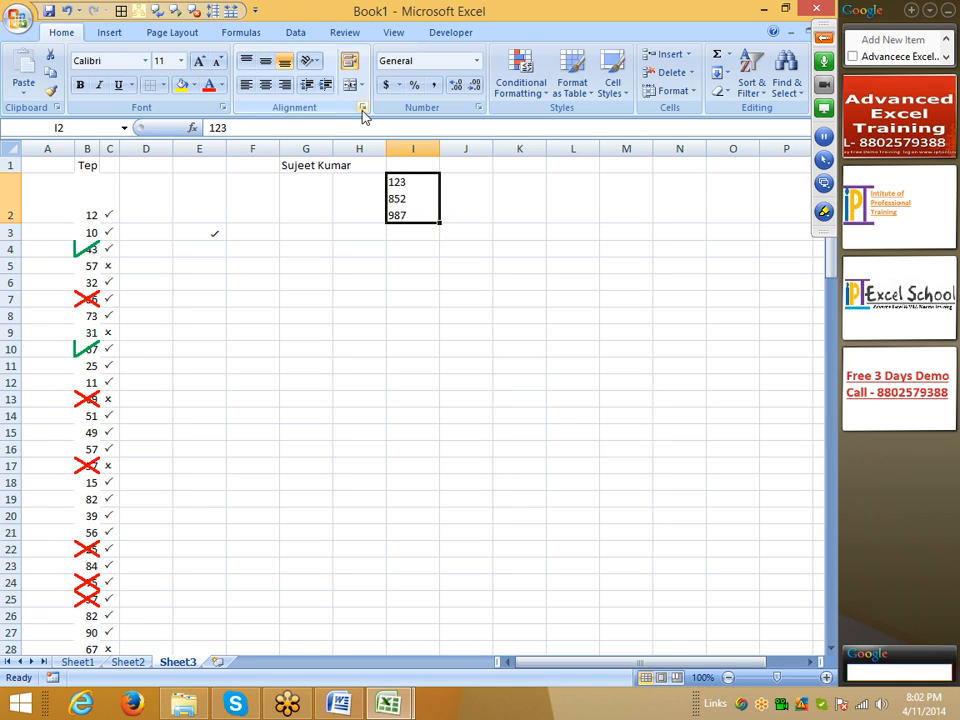
left_click(349, 60)
left_click(392, 252)
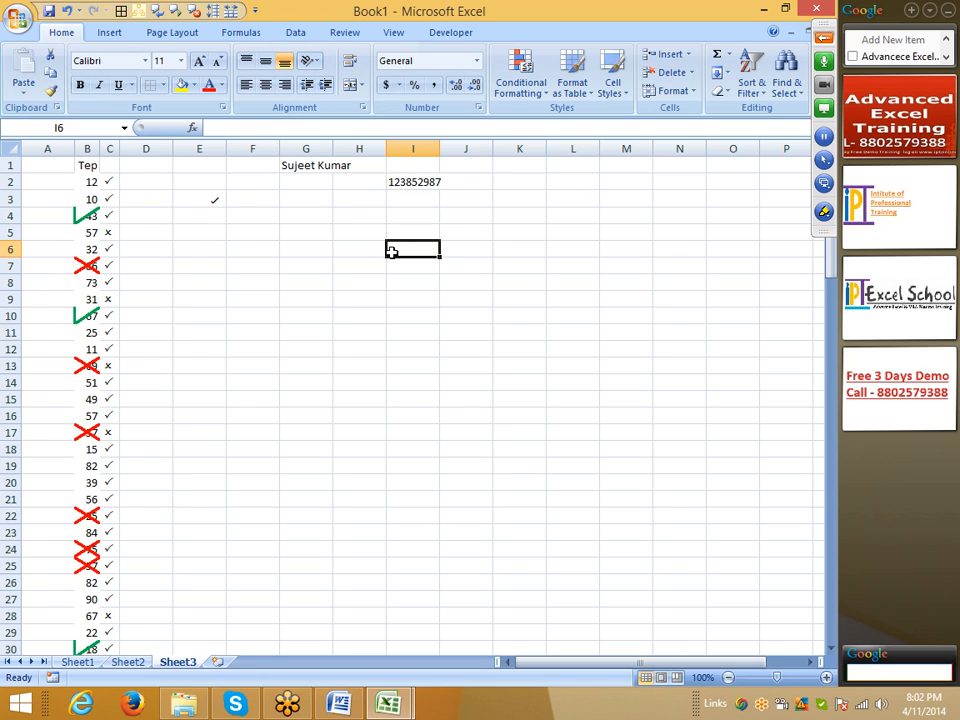
Step: Try merging and centering the range G5:J16, and unmerge it again
left_click_drag(300, 232, 491, 420)
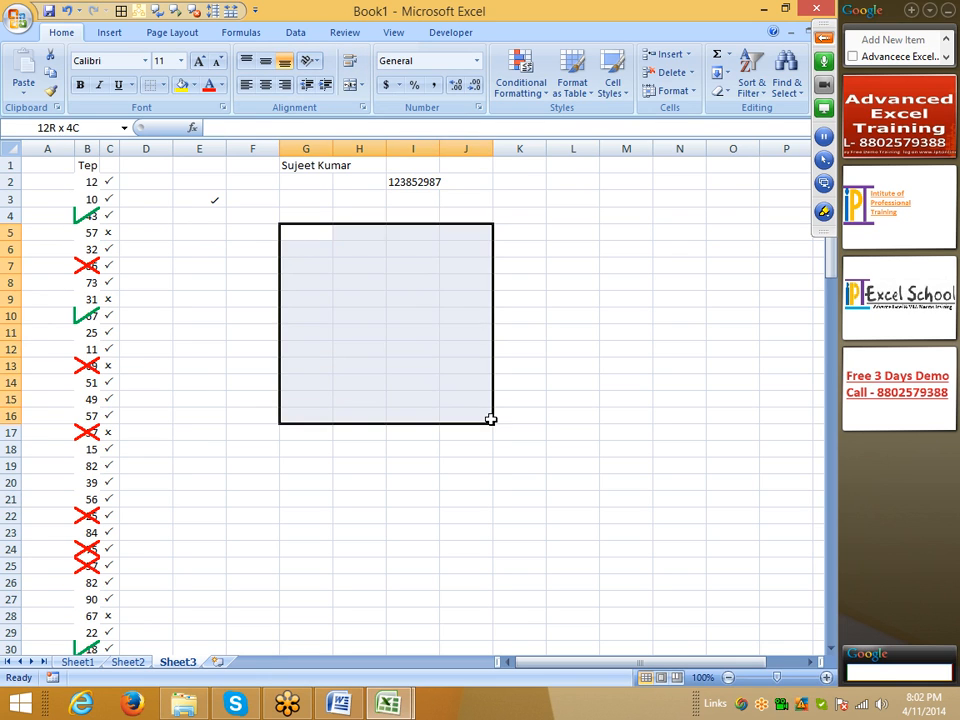
left_click(349, 86)
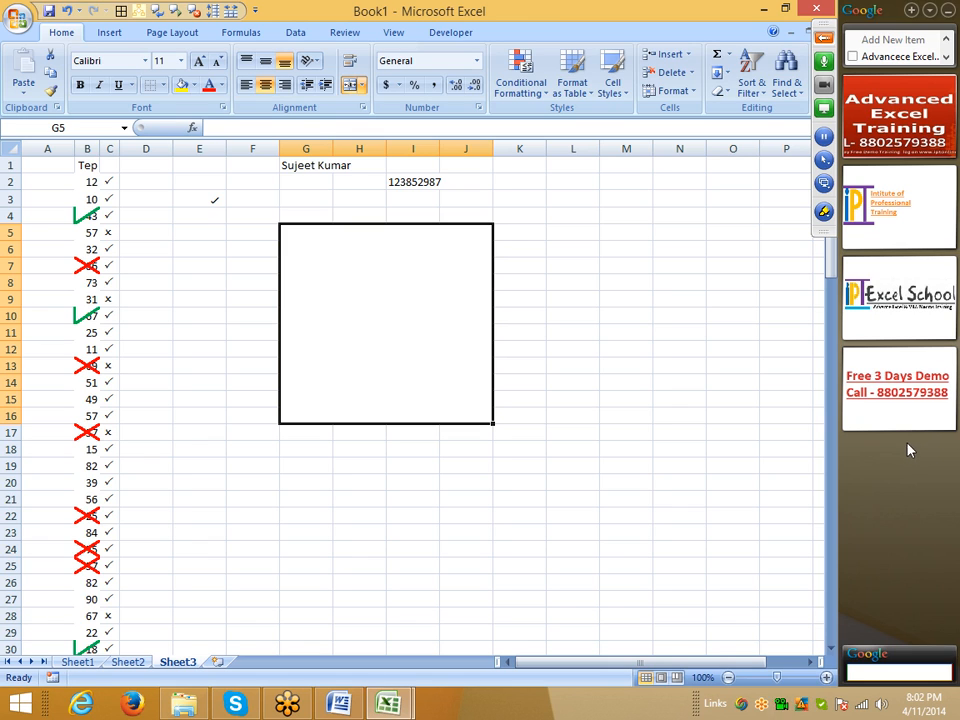
left_click(351, 86)
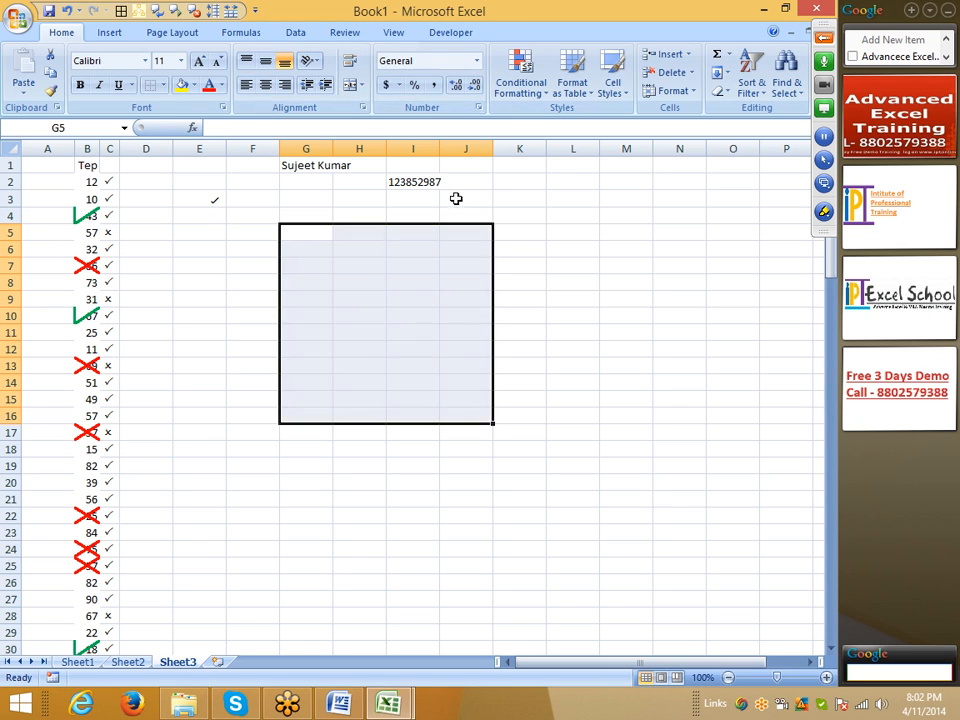
left_click(586, 304)
Step: Merge and center G5:J5 and G6:J6 as two separate single-row ranges
left_click_drag(295, 234, 435, 229)
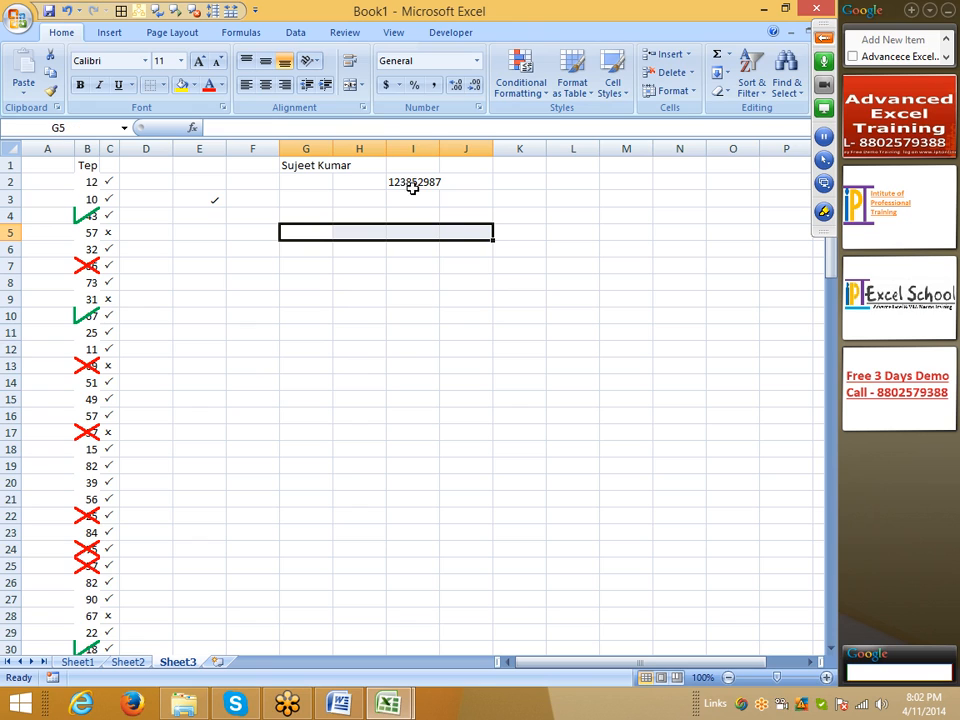
left_click(351, 86)
left_click_drag(302, 250, 446, 252)
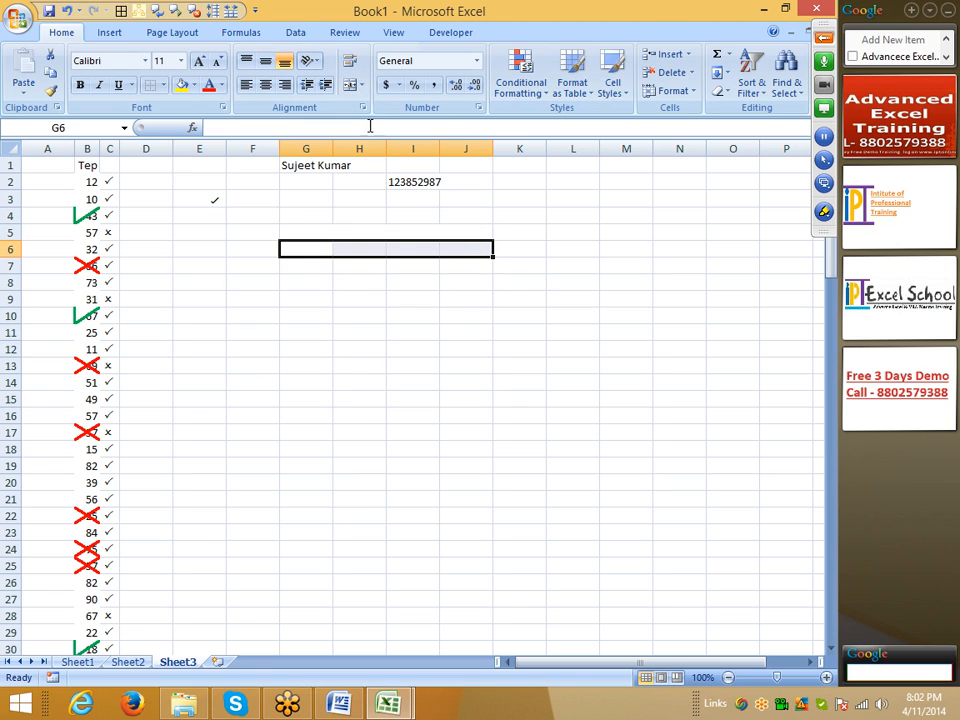
left_click(456, 396)
Step: Merge the range G7:J14 with Merge Across, and check the merged cells in individual rows
left_click_drag(305, 265, 463, 388)
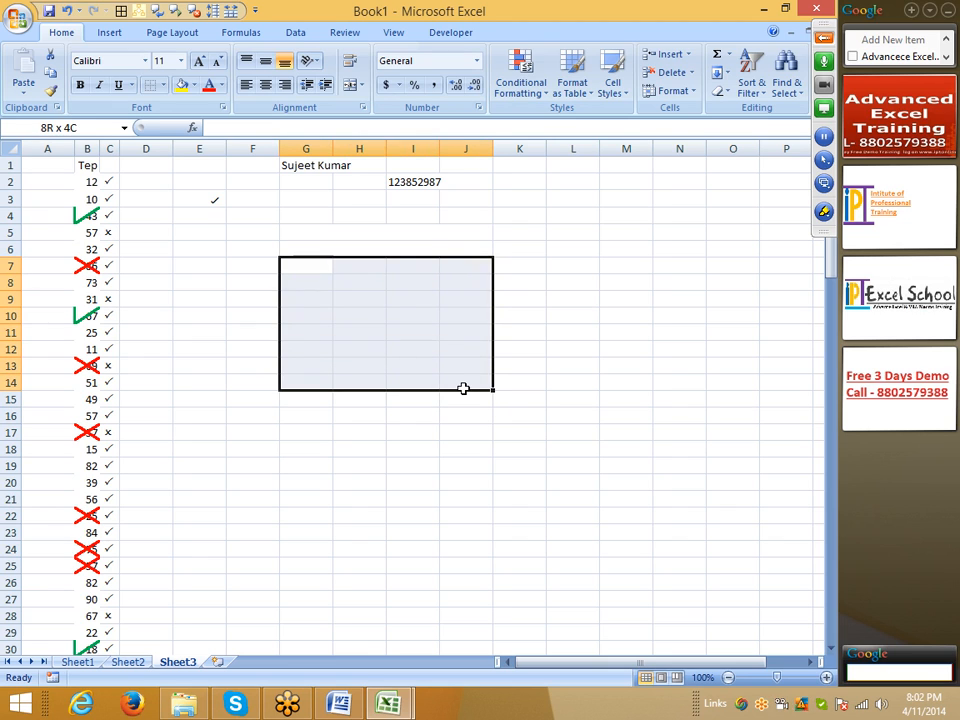
left_click(361, 85)
left_click(397, 124)
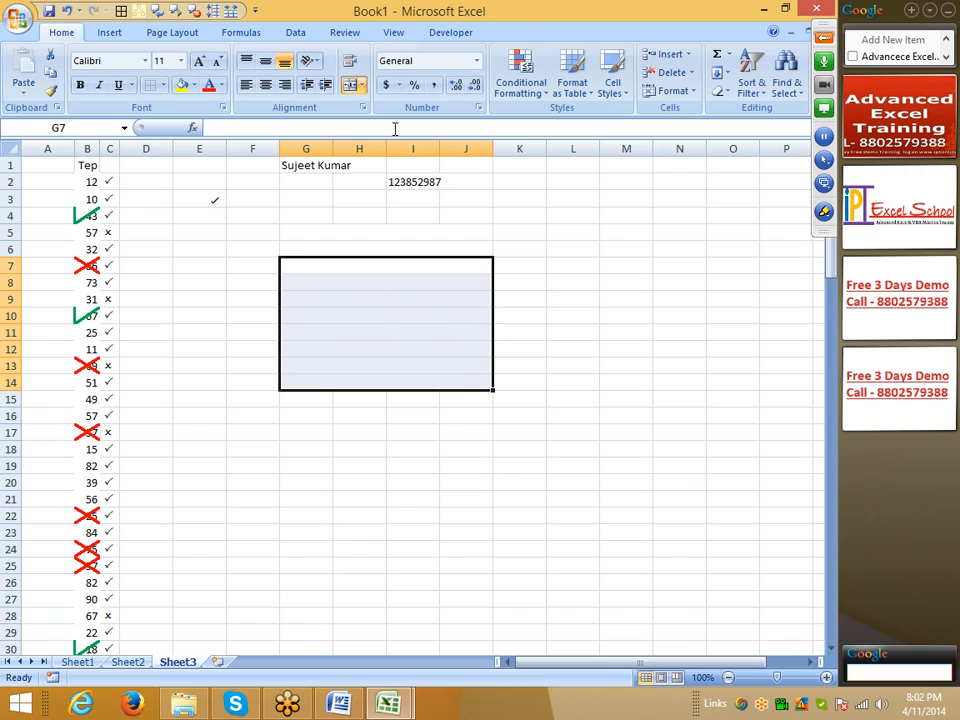
left_click(399, 282)
left_click(397, 334)
left_click(396, 380)
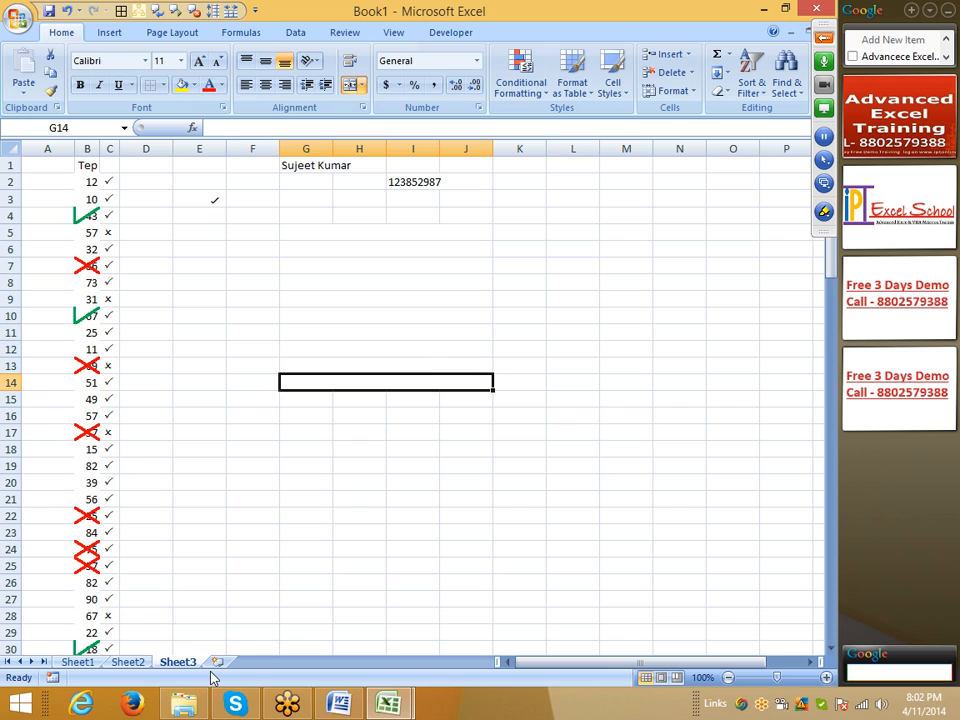
left_click(210, 382)
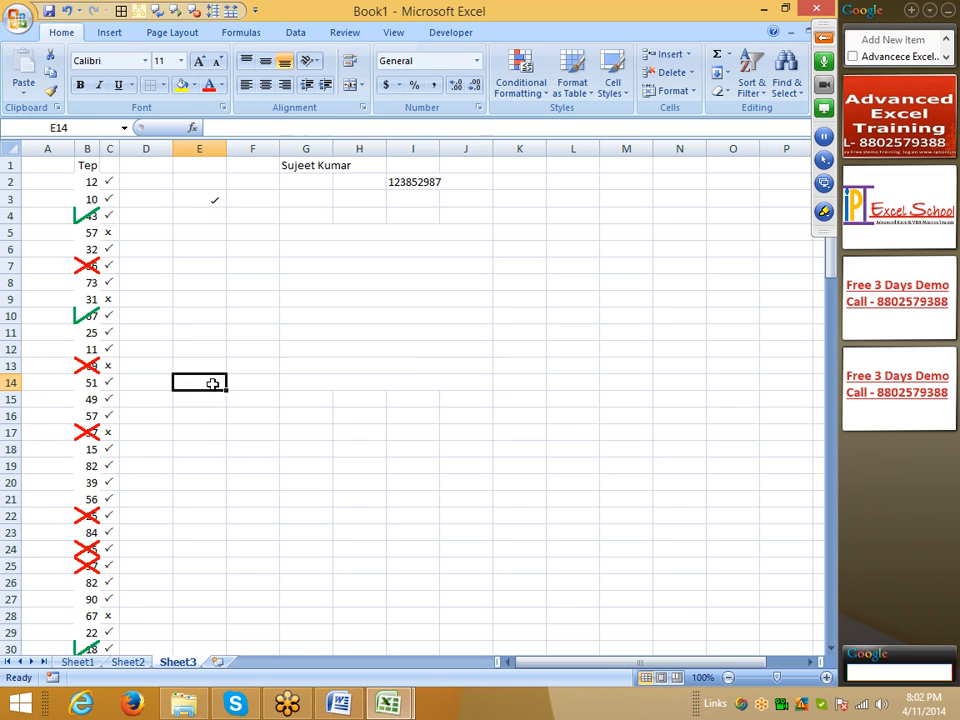
Step: Add a new worksheet and enter a person's full name in cell A1
left_click(219, 666)
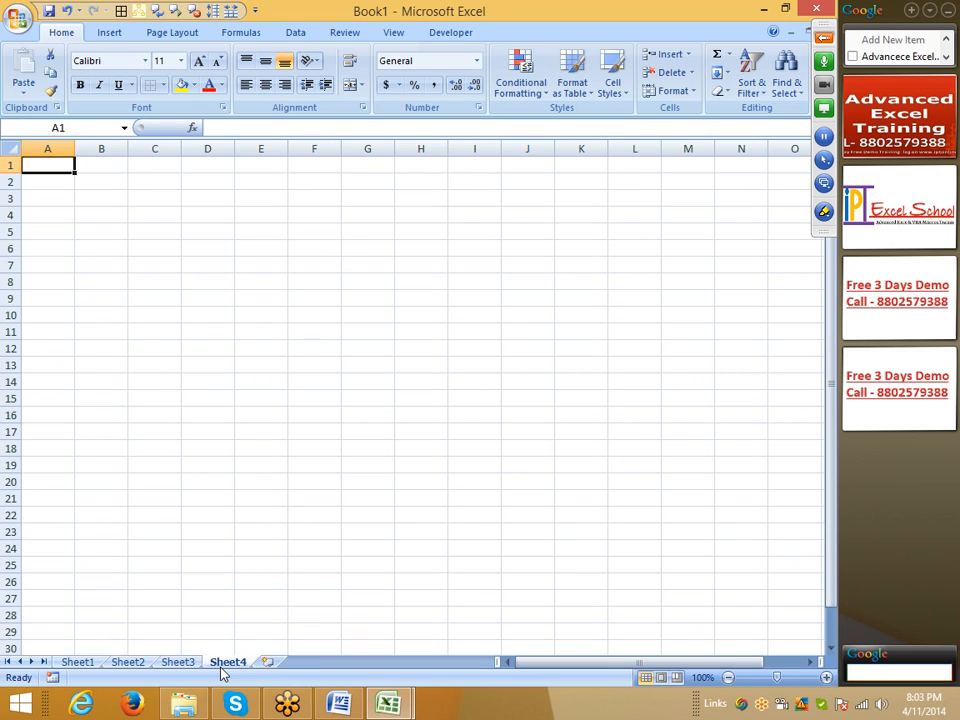
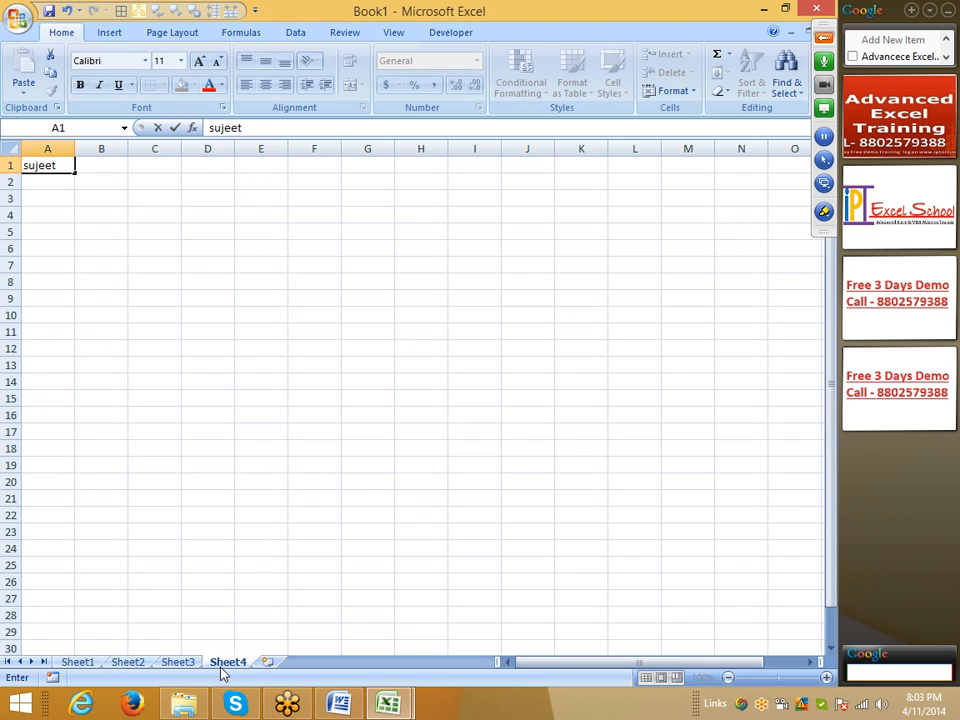
key("Return")
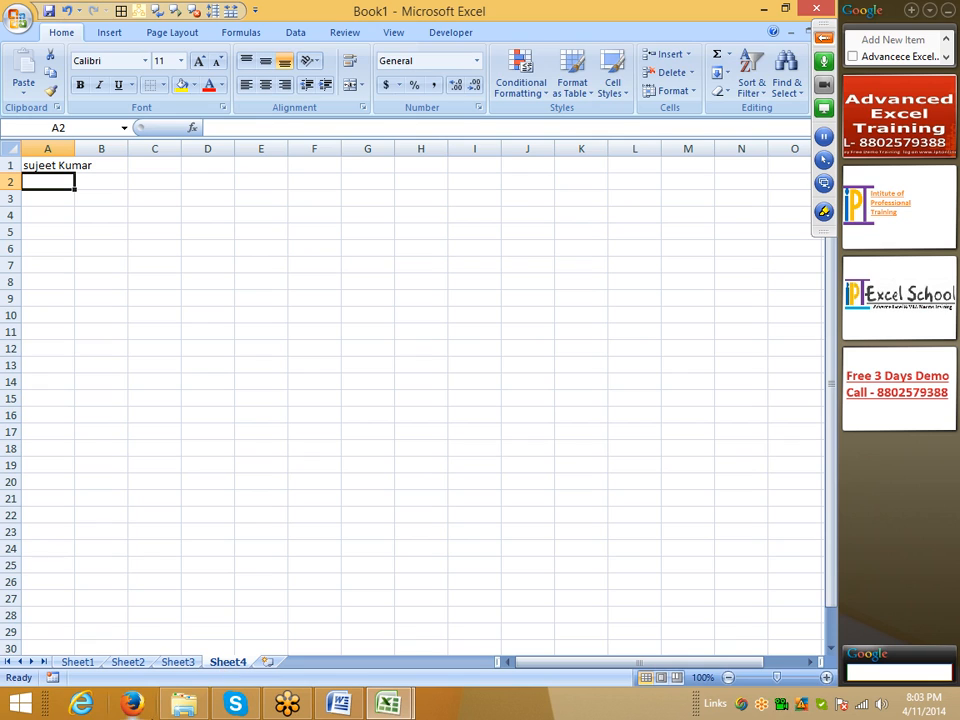
Step: Auto-fit column A to the name in A1, and undo the width change
left_click(64, 163)
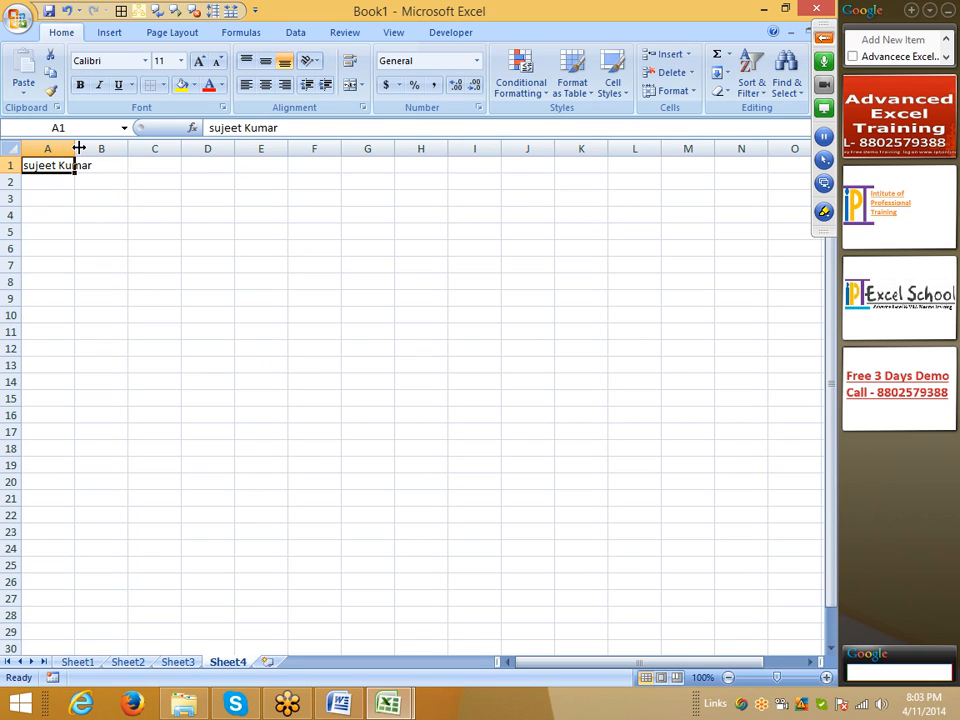
double_click(75, 147)
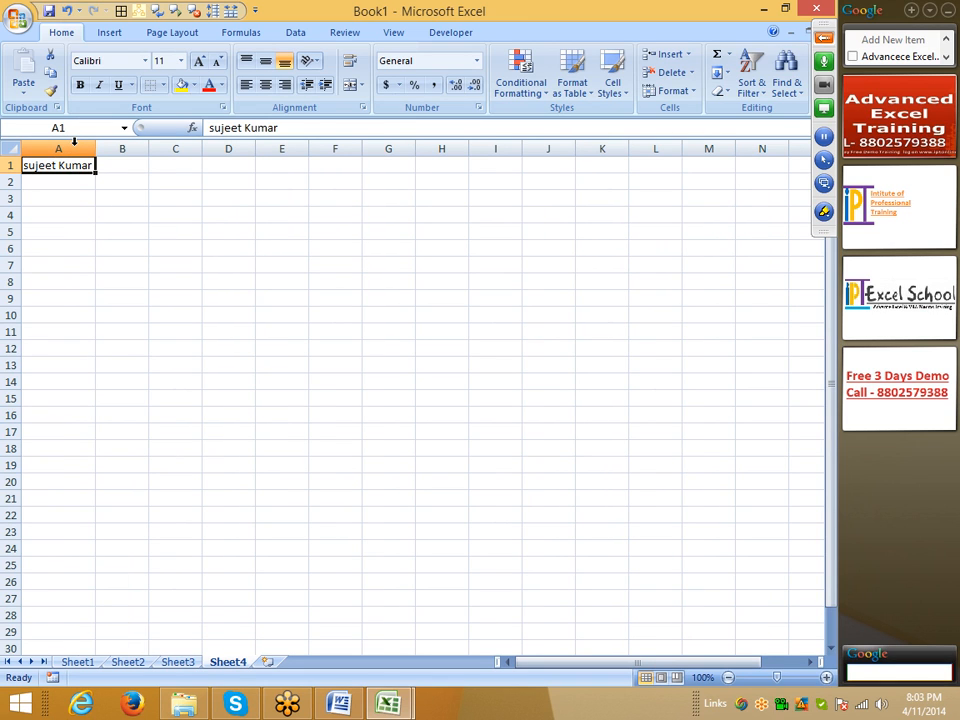
key("ctrl+z")
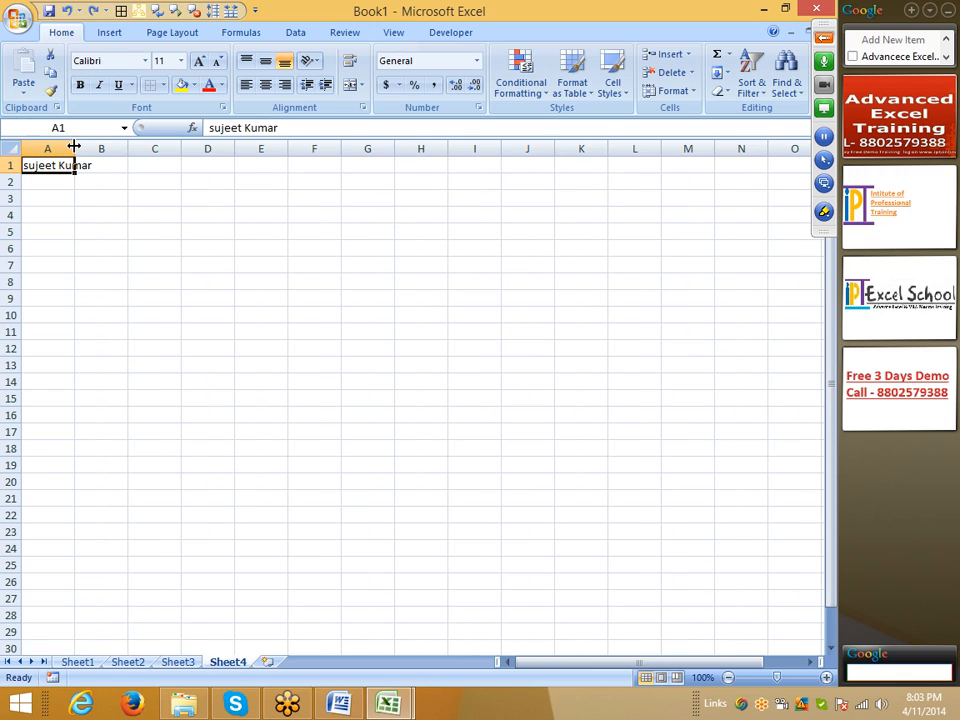
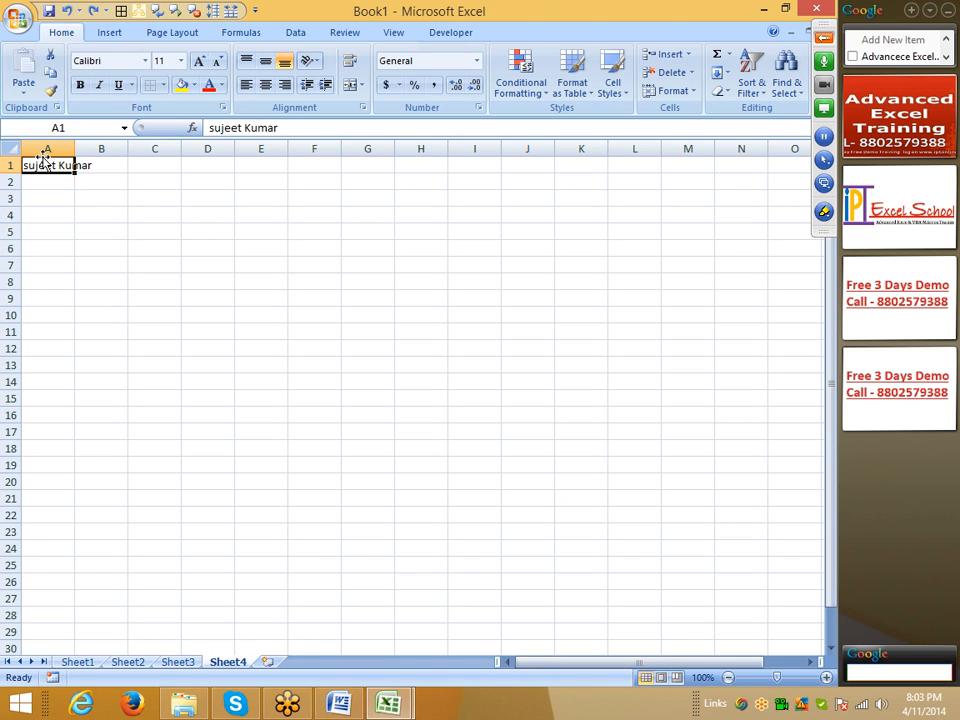
Step: Apply Shrink to fit to cell A1, and widen column A to check how the text scales
left_click(363, 107)
left_click(270, 266)
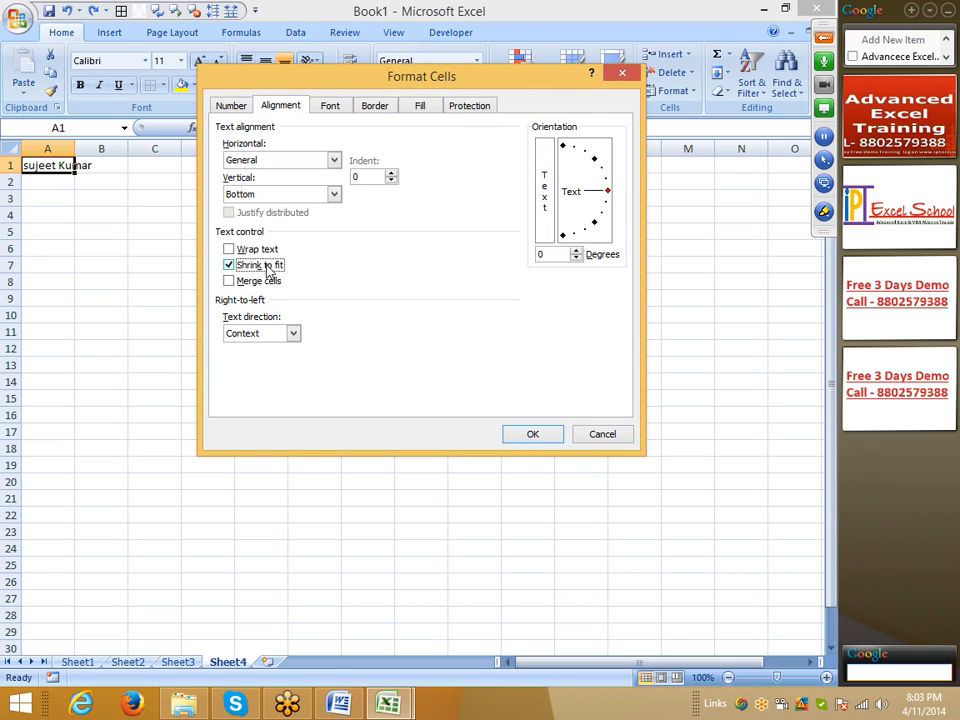
left_click(533, 434)
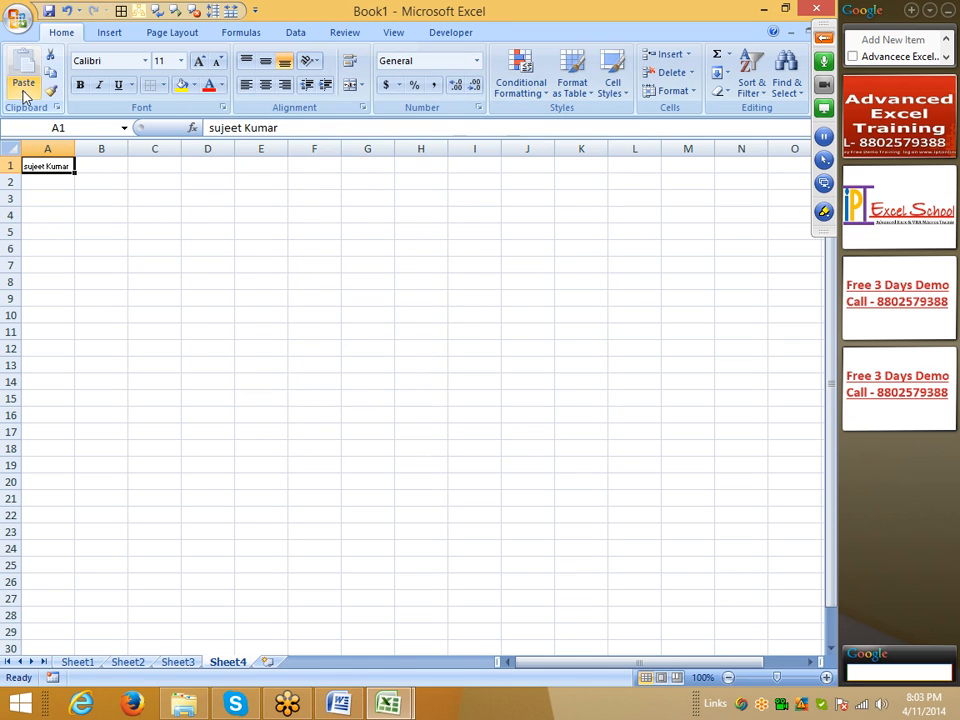
left_click(111, 180)
left_click_drag(75, 149, 222, 163)
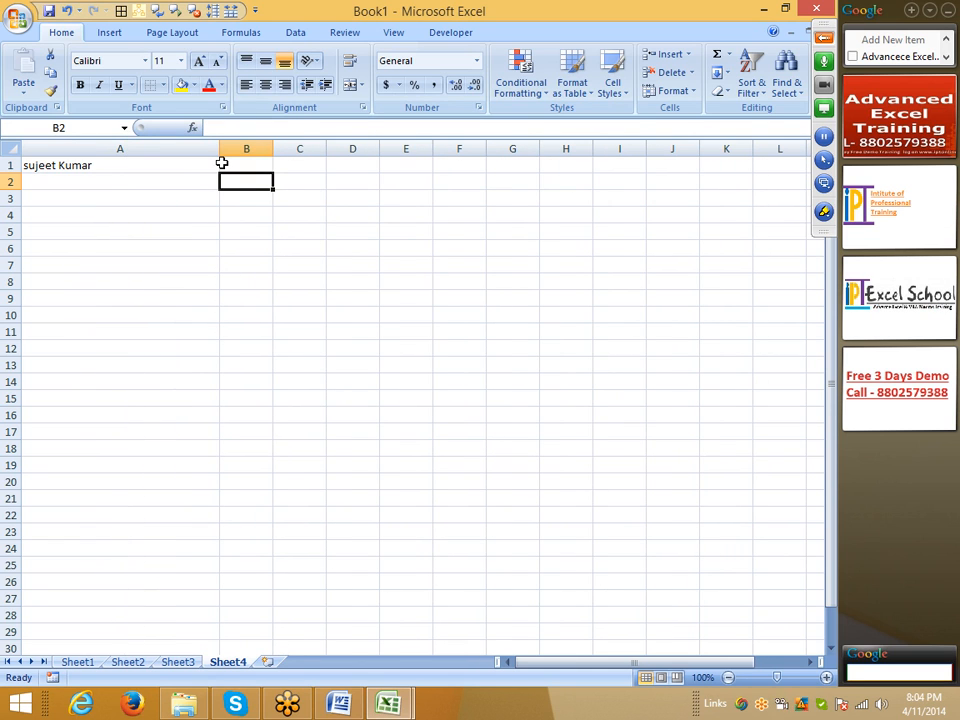
left_click(150, 150)
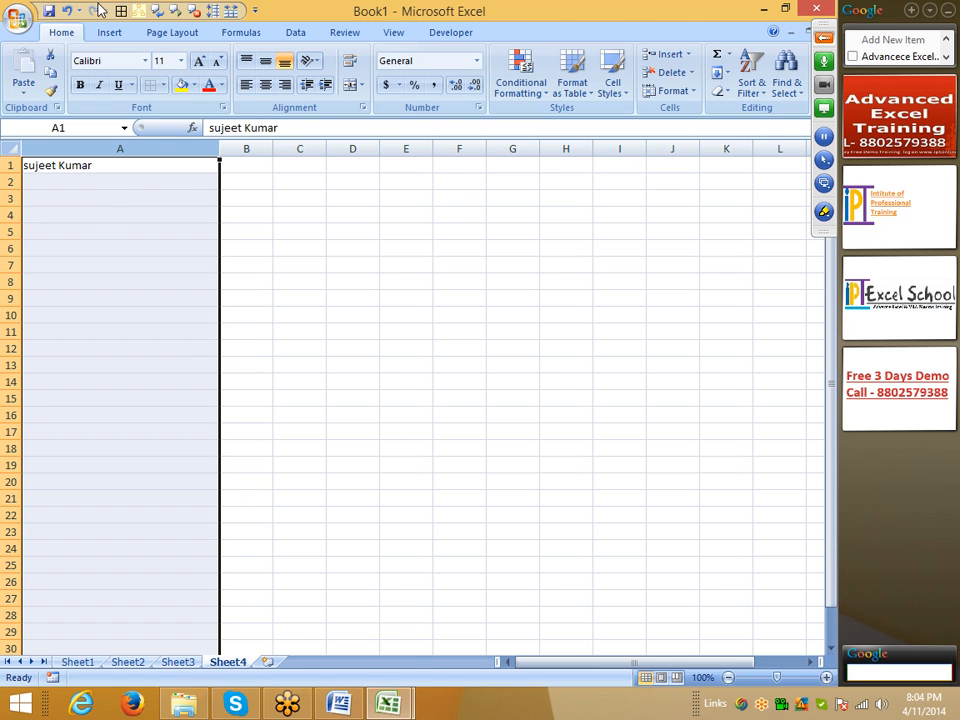
Step: Leave the current workbook and open the Class_File workbook from the desktop
left_click(20, 20)
left_click(607, 298)
key("super+d")
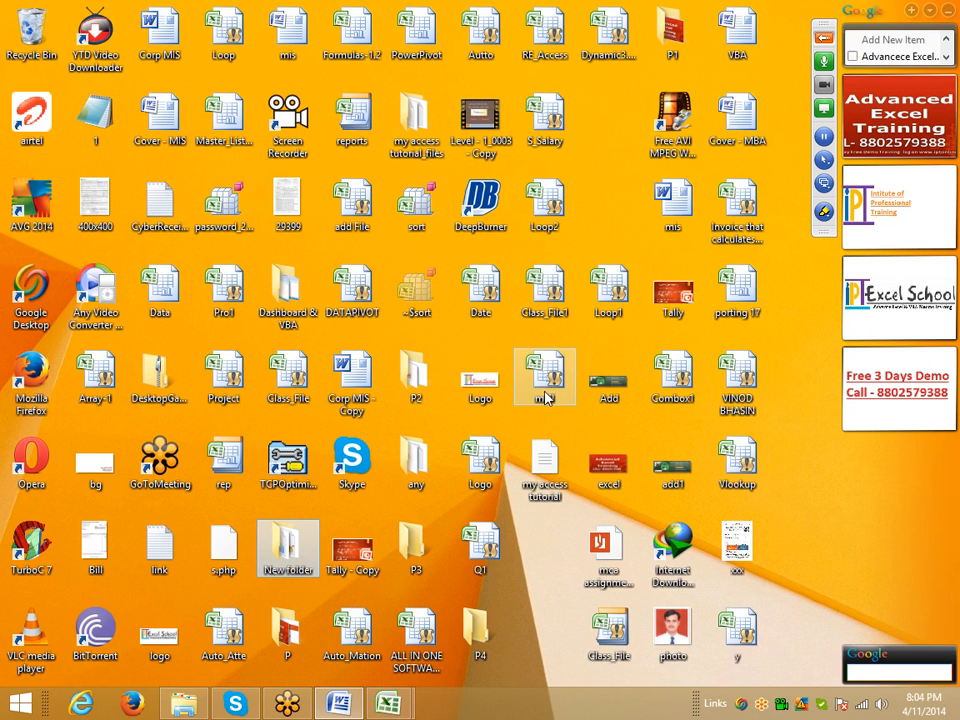
double_click(609, 630)
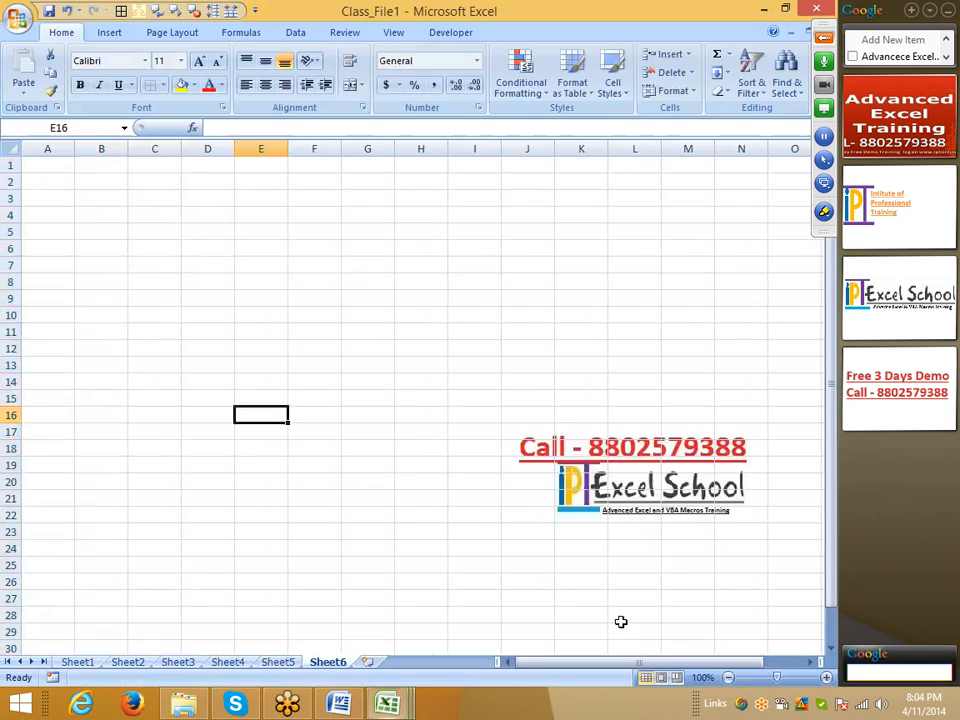
left_click(230, 313)
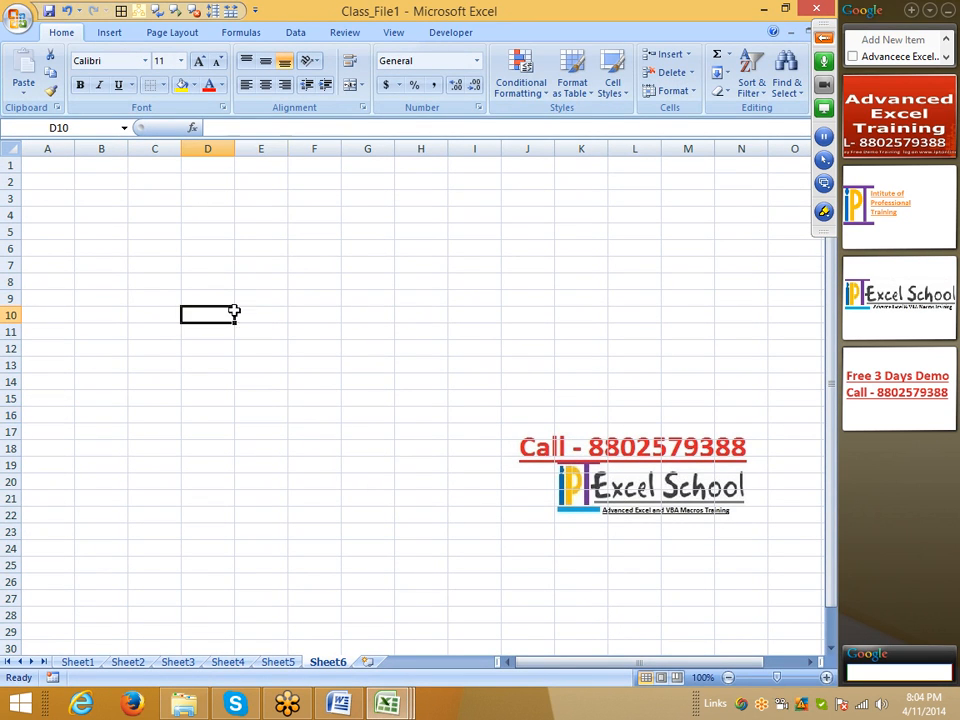
left_click(212, 242)
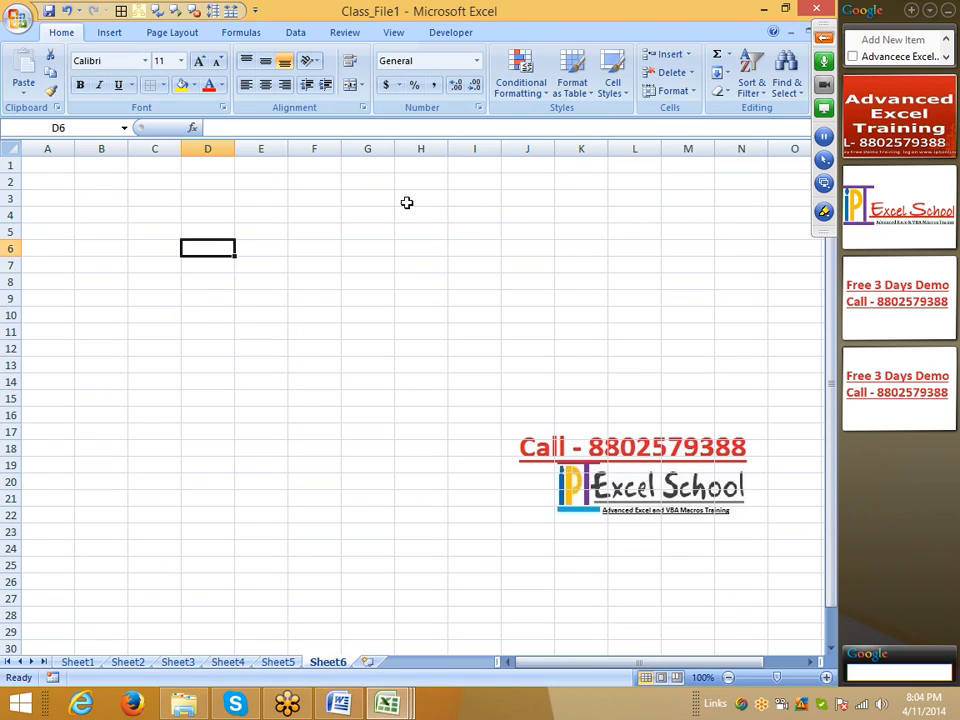
left_click(418, 230)
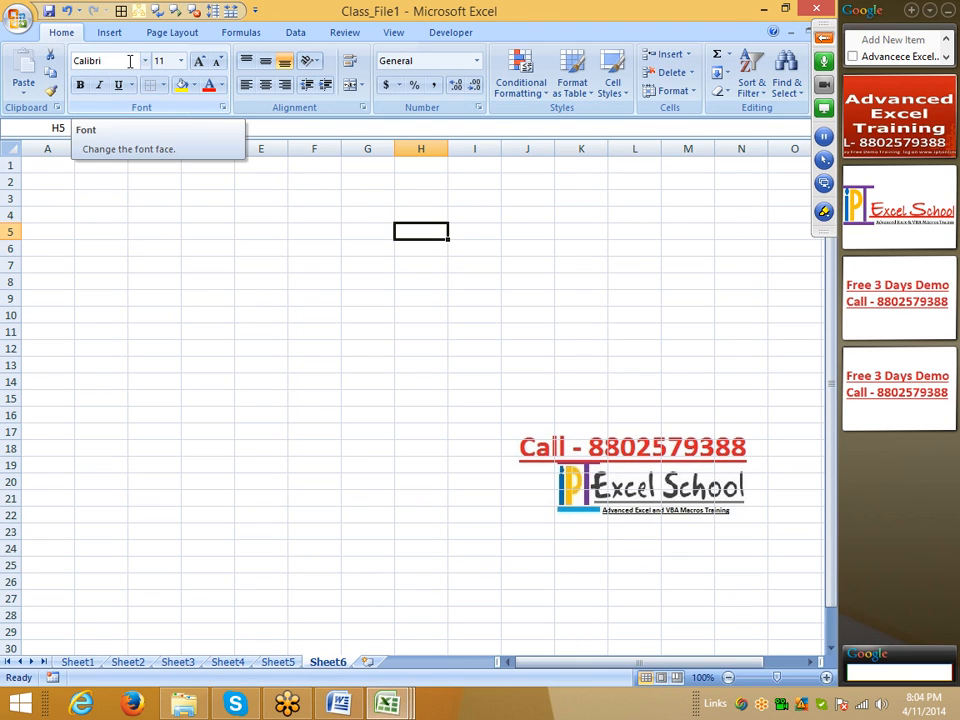
left_click(155, 248)
left_click(63, 175)
Step: Open the number format settings for cell A1 and review the Number category's negative number styles
left_click(70, 165)
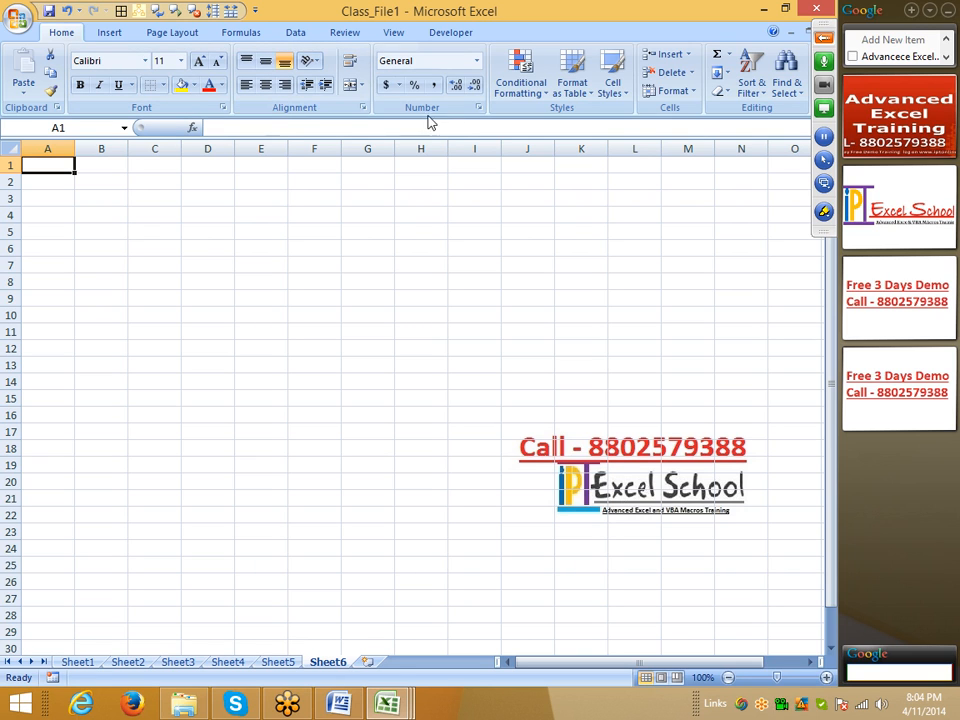
left_click(478, 108)
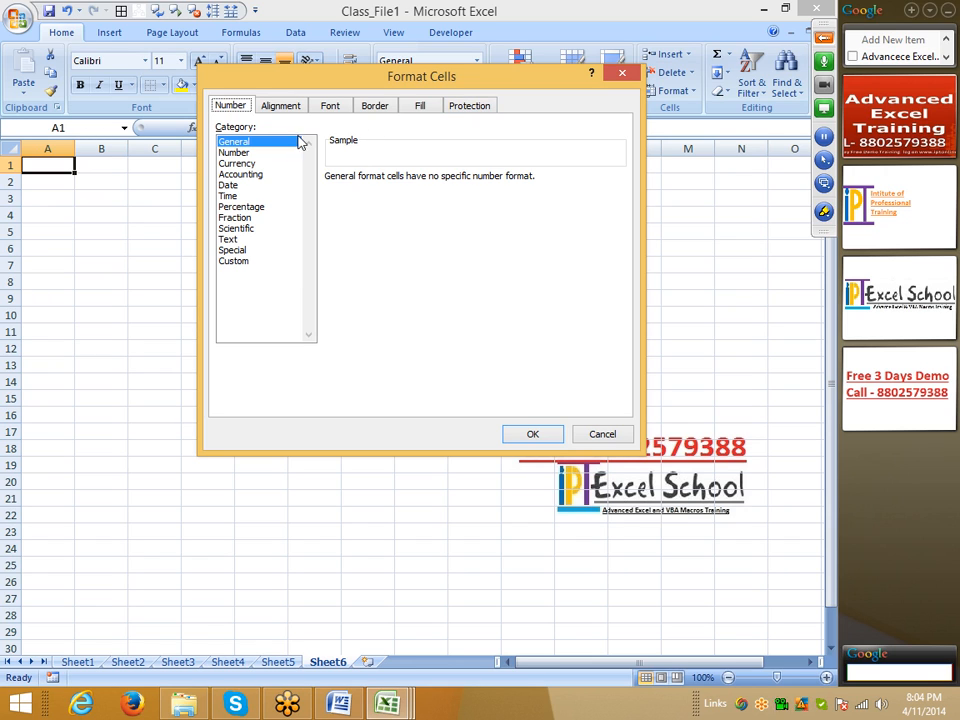
left_click(250, 153)
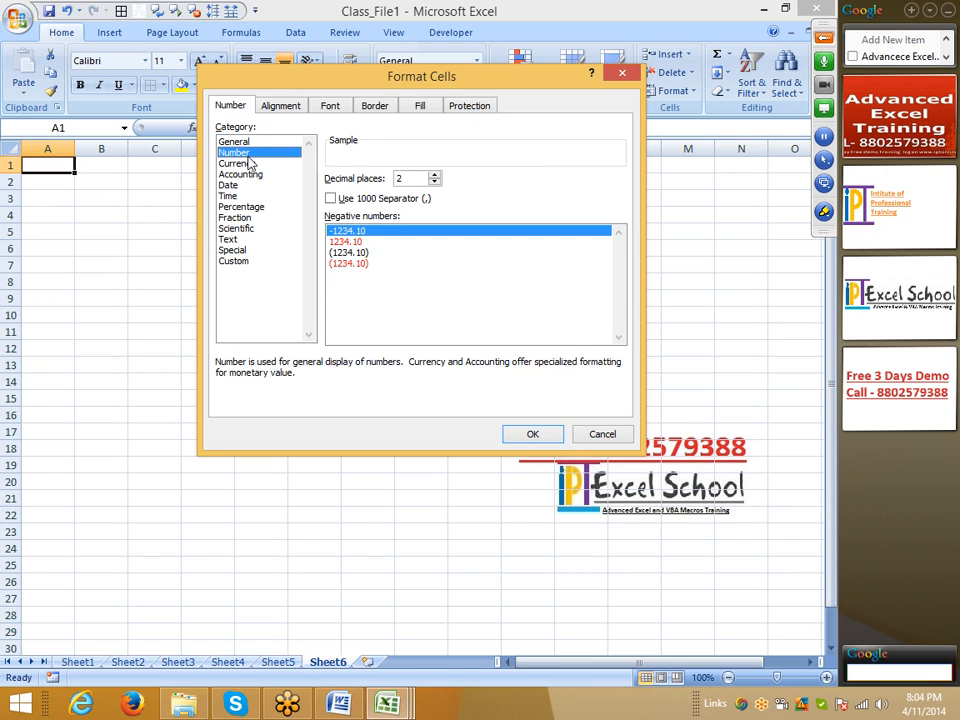
left_click(355, 243)
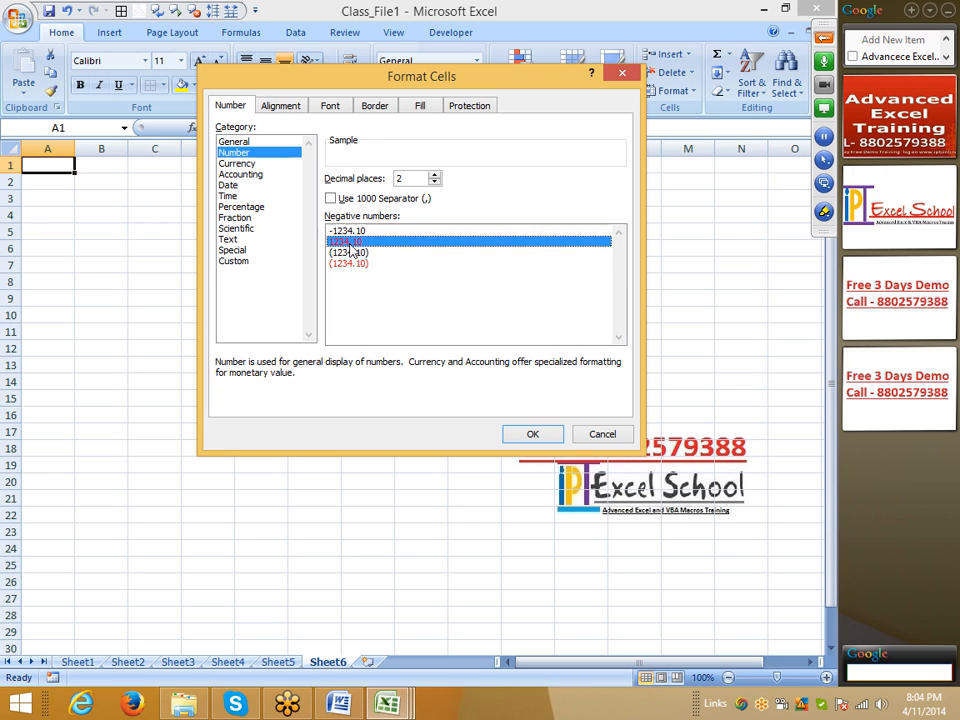
left_click(361, 253)
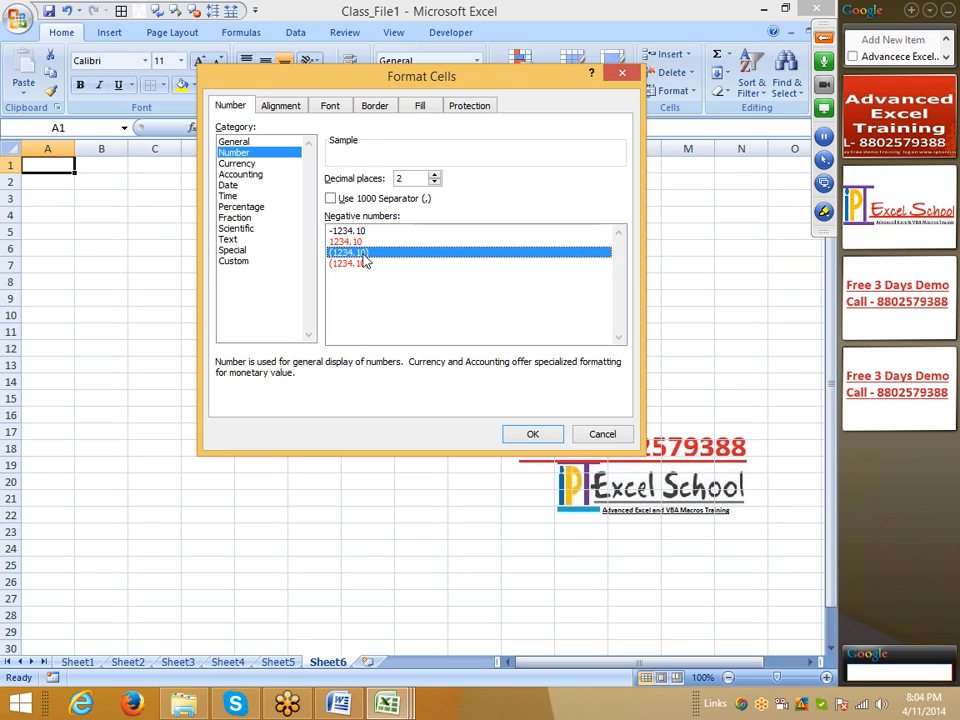
left_click(353, 266)
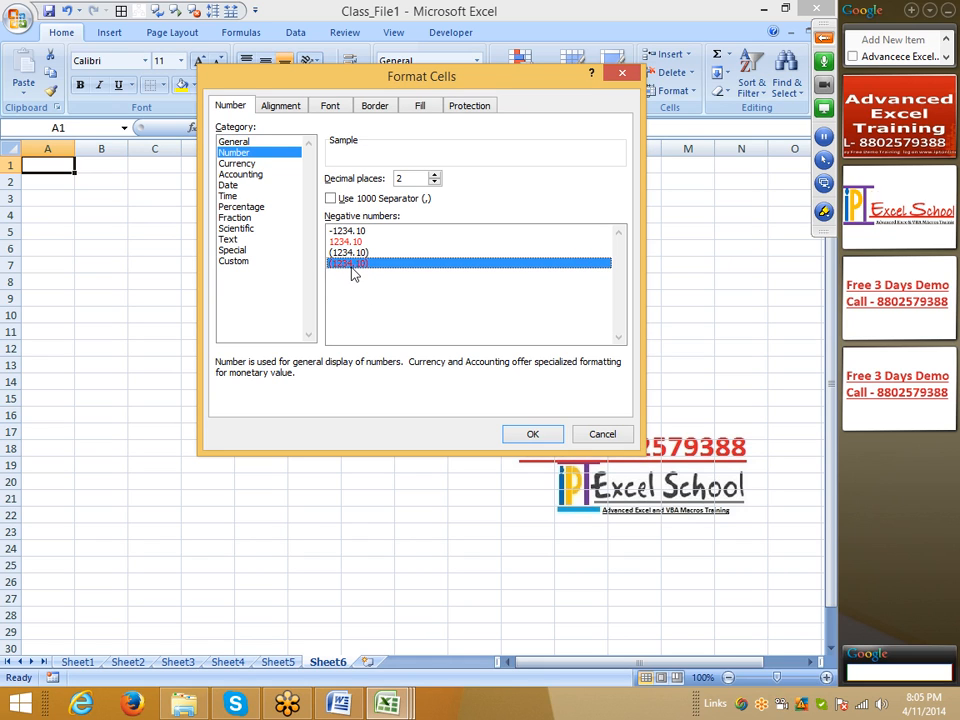
Step: Examine the currency symbols offered for the Currency format, including the INR and Indian rupee entries, without choosing one
left_click(259, 164)
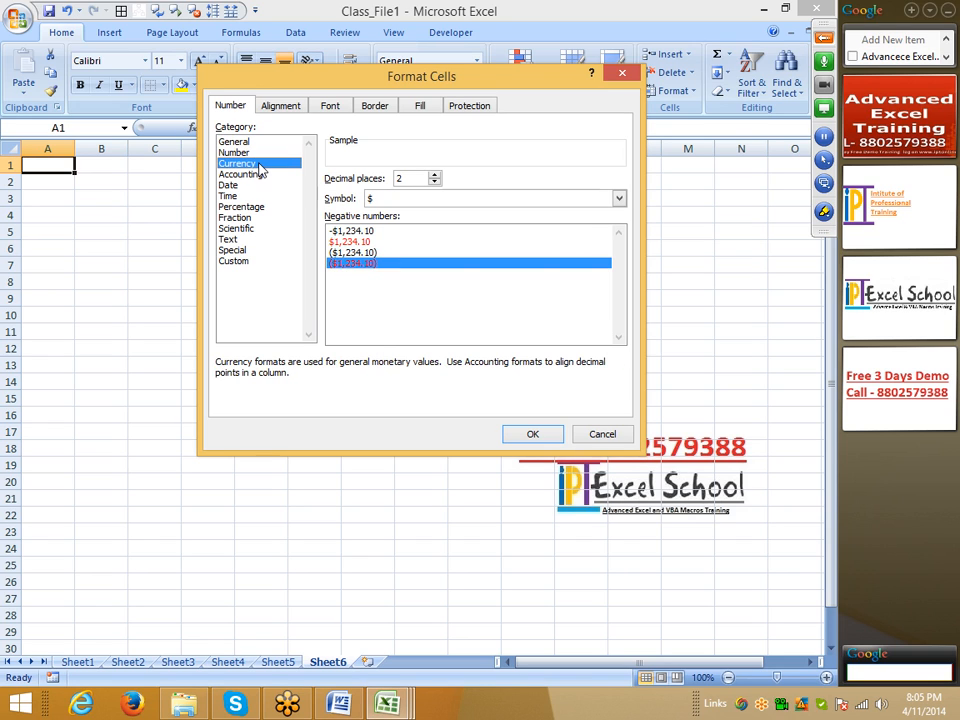
left_click(400, 200)
scroll(400, 210, "down", 5)
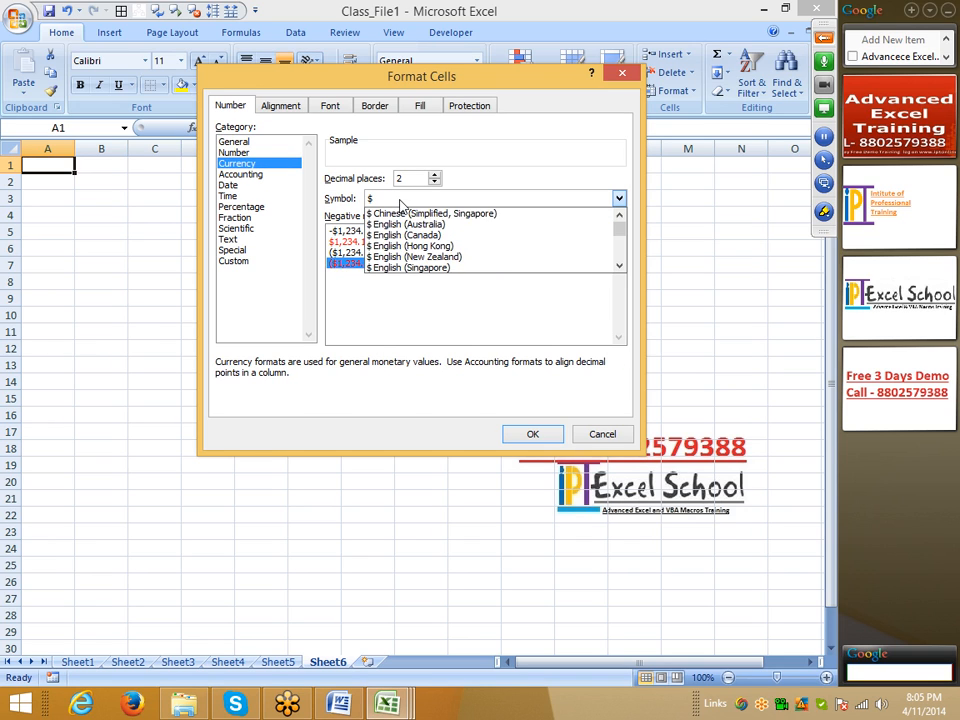
scroll(400, 225, "up", 3)
scroll(401, 226, "up", 2)
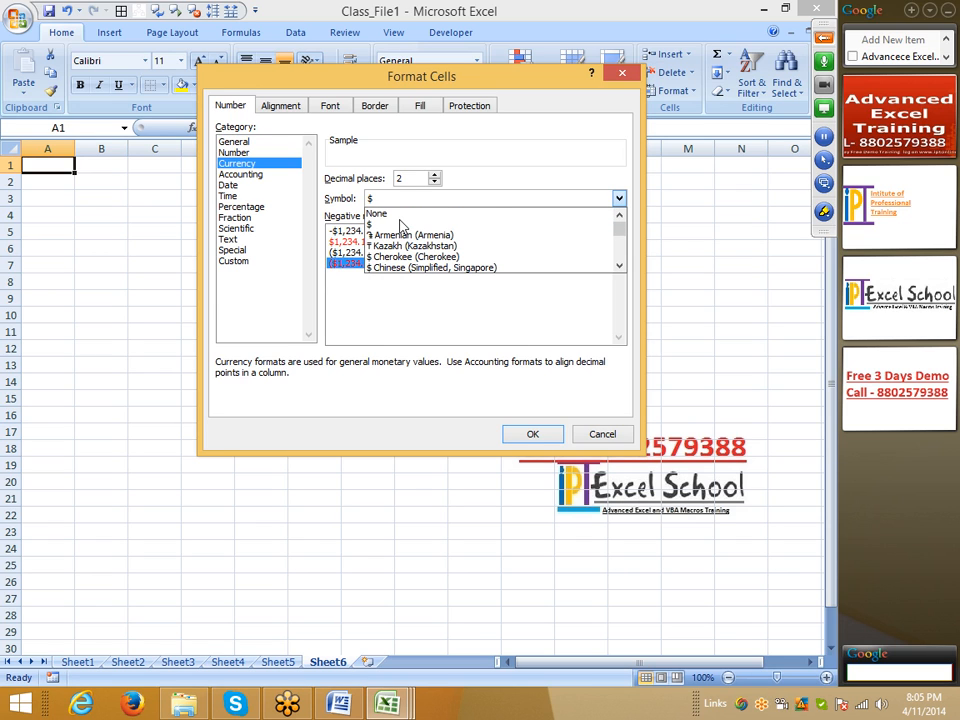
scroll(400, 225, "down", 10)
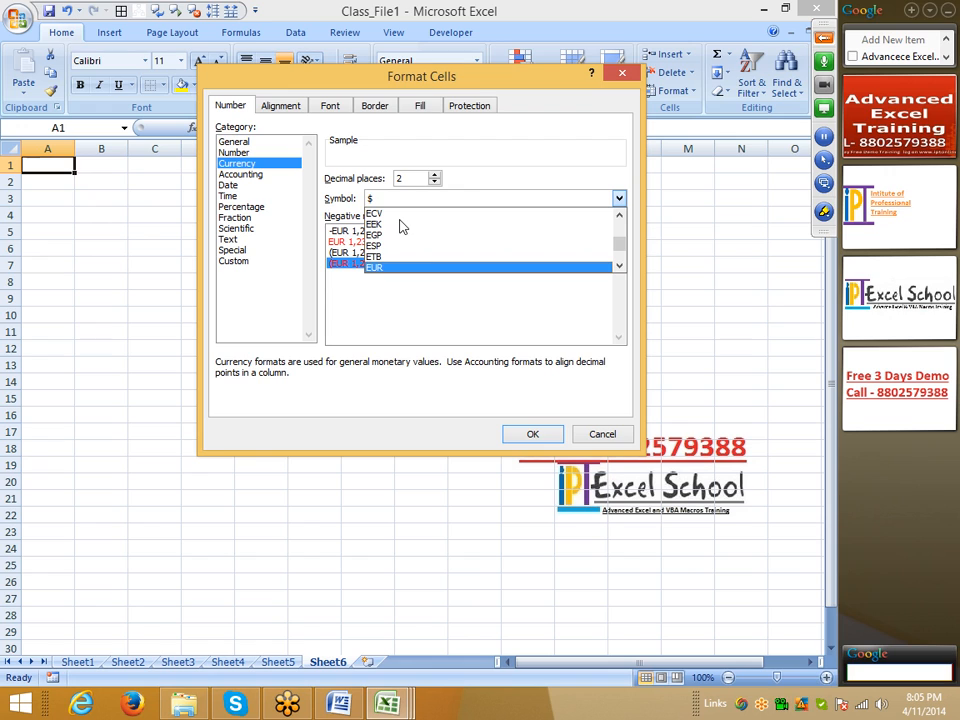
scroll(400, 226, "down", 15)
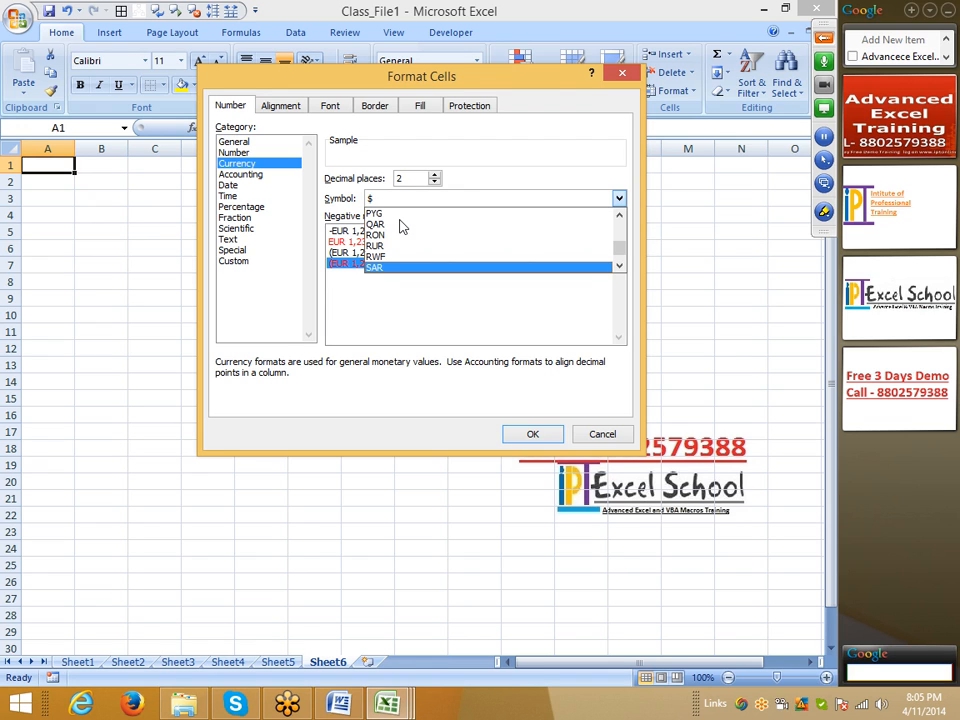
scroll(400, 226, "down", 6)
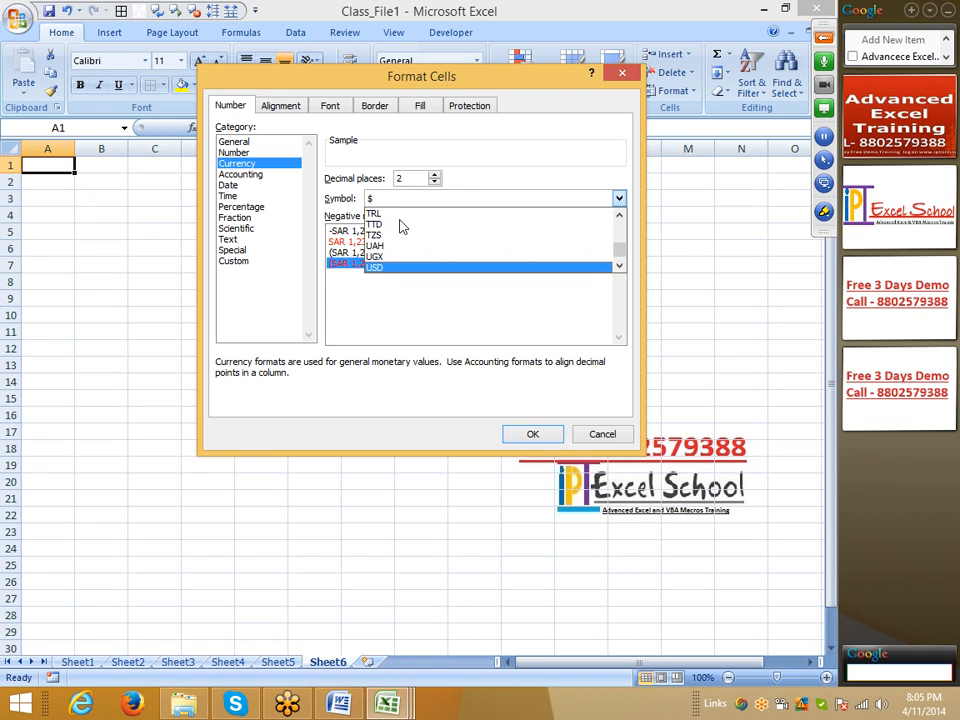
scroll(400, 226, "up", 15)
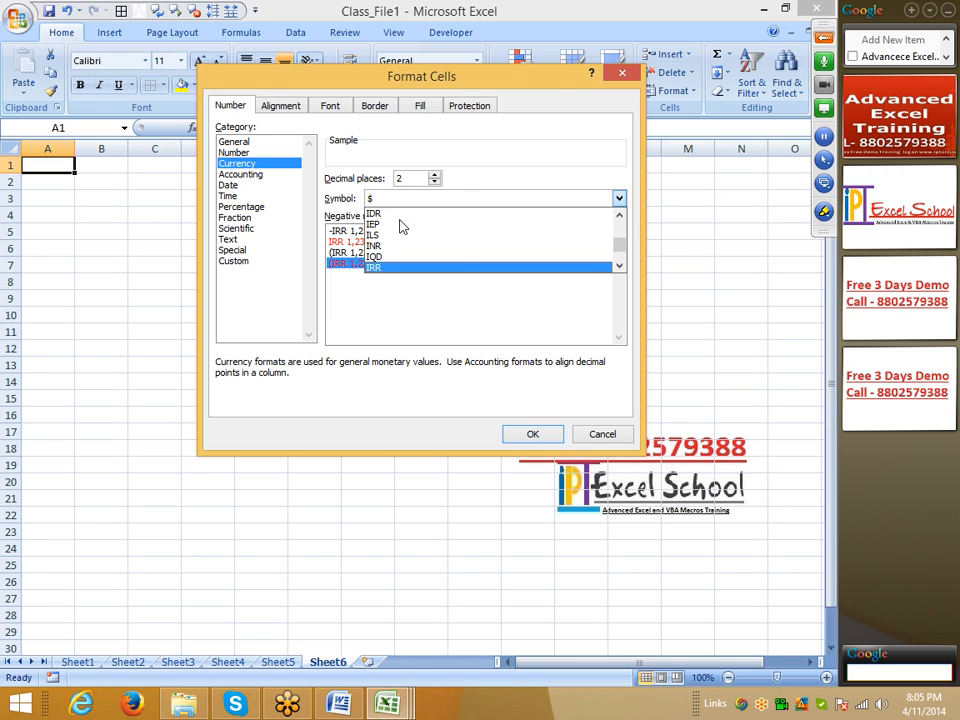
scroll(400, 226, "down", 1)
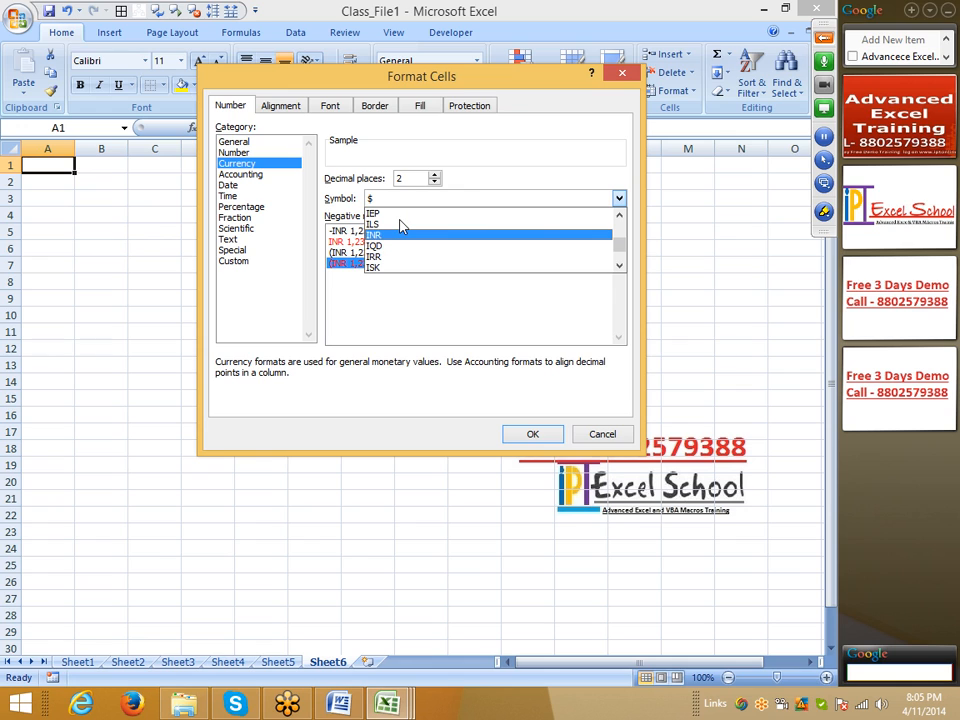
left_click_drag(625, 250, 625, 240)
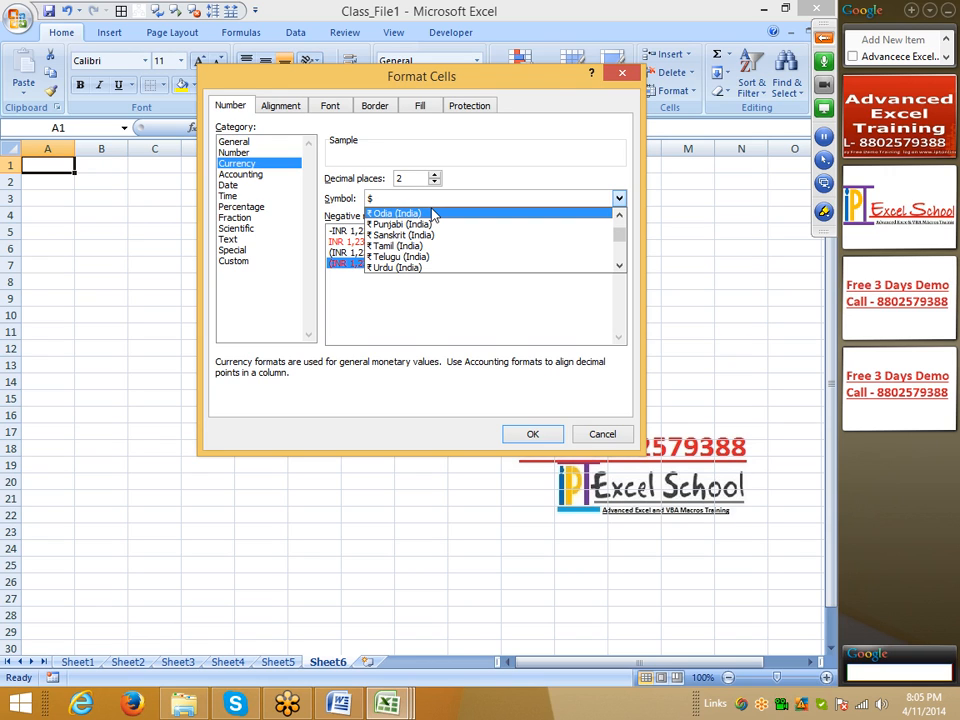
key("Escape")
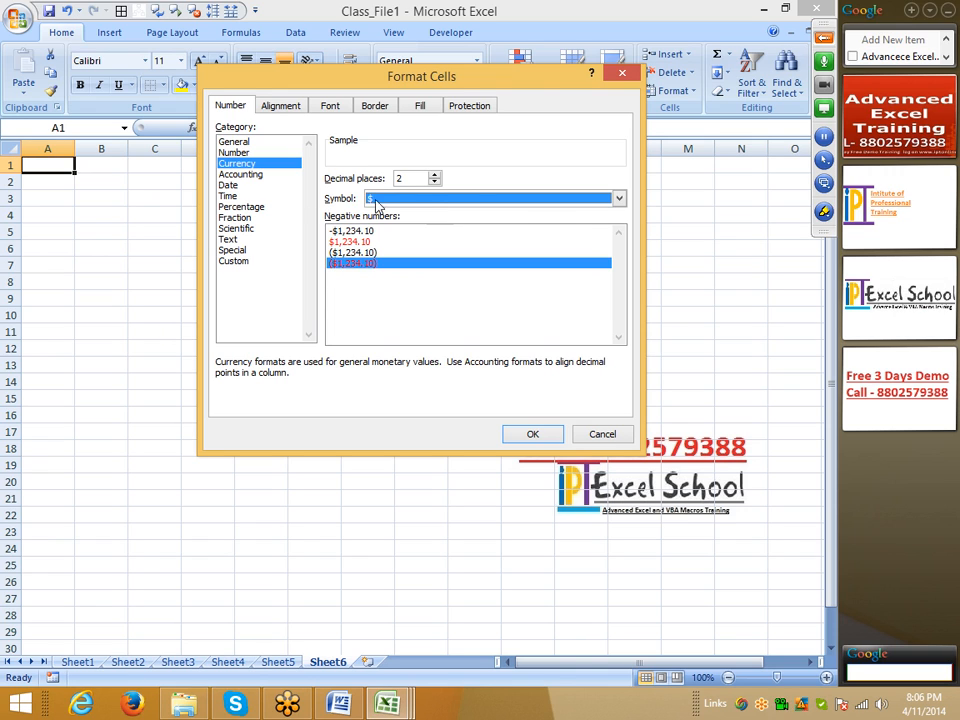
Step: Review the Accounting format and its currency symbol choices, and close the Format Cells dialog
left_click(258, 186)
left_click(250, 174)
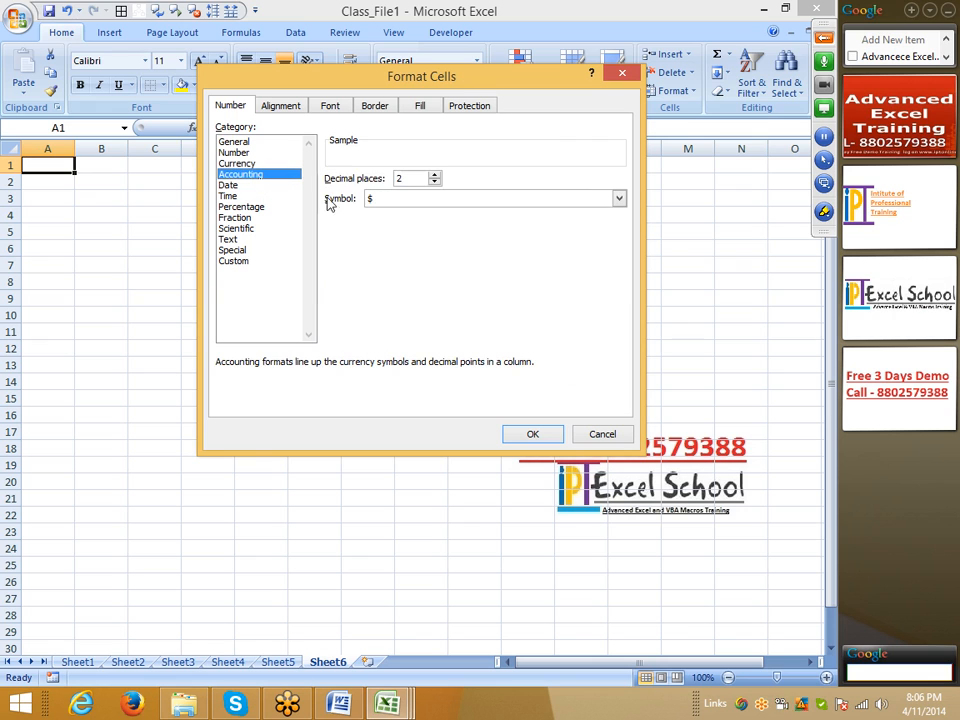
left_click(368, 201)
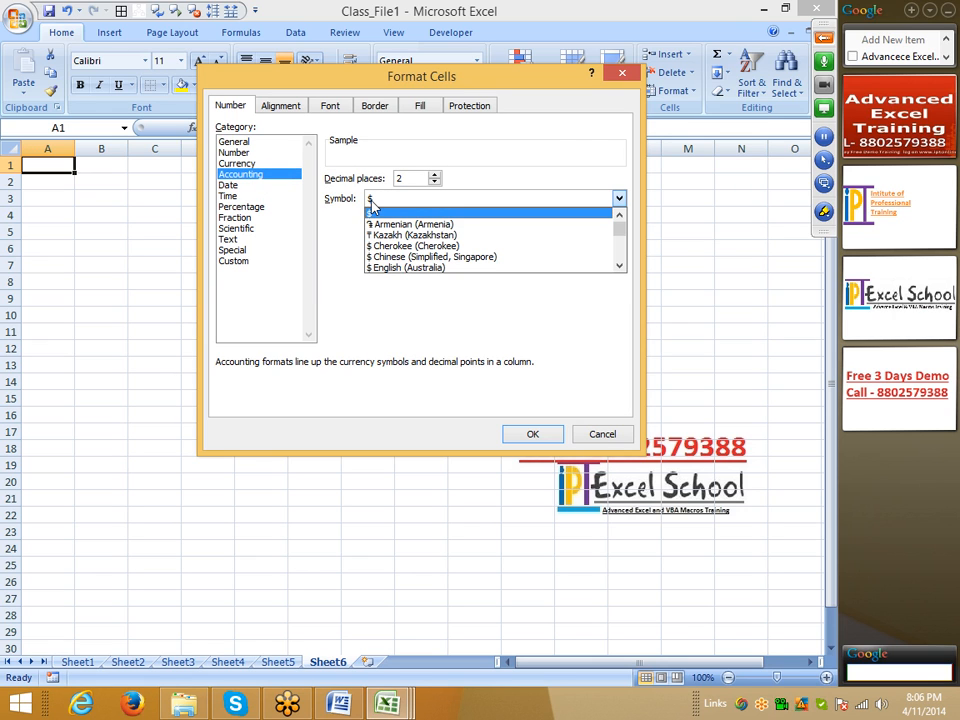
left_click(374, 210)
key("Return")
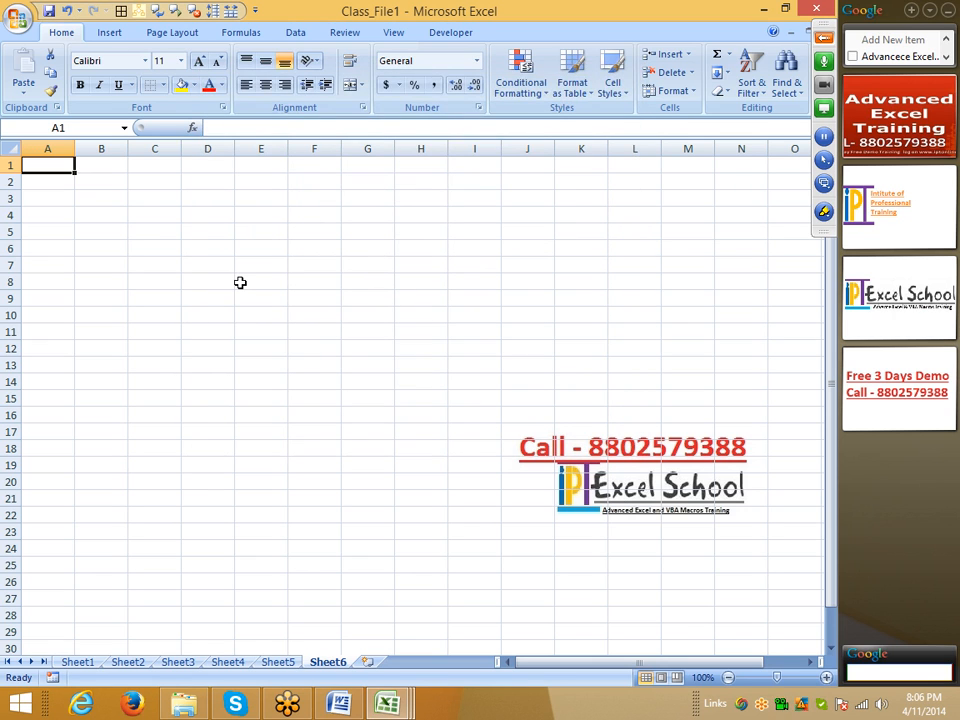
Step: Enter the formula =RANDBETWEEN(10,90) in cell A1
type("=randb")
key("Tab")
type("10,90")
key("Return")
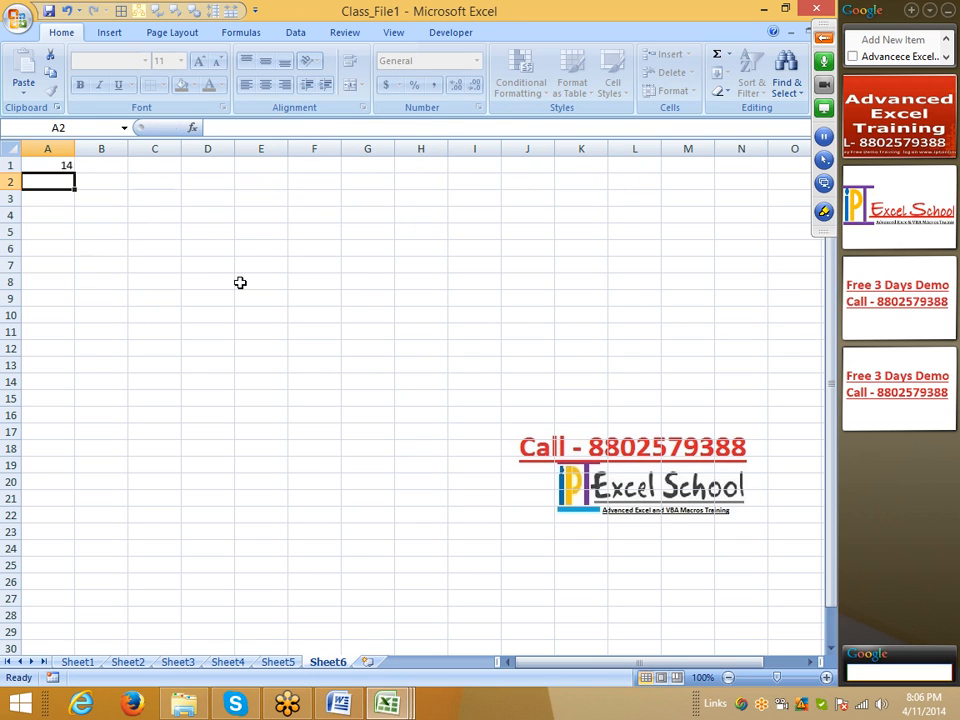
Step: Fill the RANDBETWEEN formula from A1 across and down through the range A1:F16
key("Up")
key("shift+Right")
key("shift+Right")
key("shift+Right")
key("shift+Right")
key("shift+Right")
key("shift+Down")
key("shift+Down")
key("shift+Down")
key("shift+Down")
key("shift+Down")
key("shift+Down")
key("shift+Down")
key("shift+Down")
key("shift+Down")
key("shift+Down")
key("shift+Down")
key("shift+Down")
key("shift+Down")
key("shift+Down")
key("shift+Down")
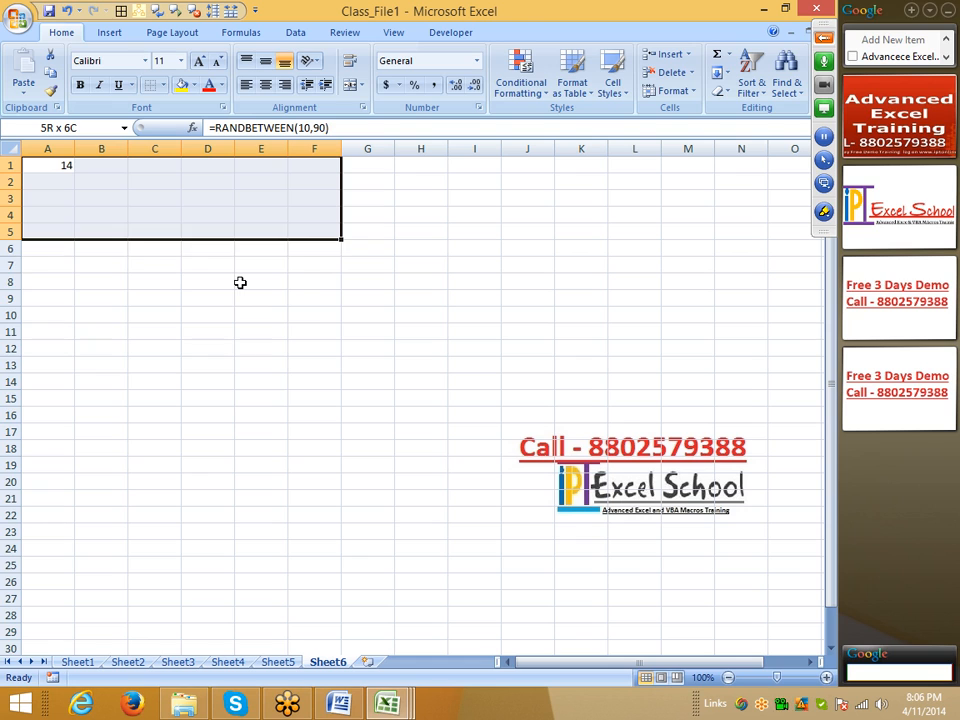
key("ctrl+r")
key("ctrl+d")
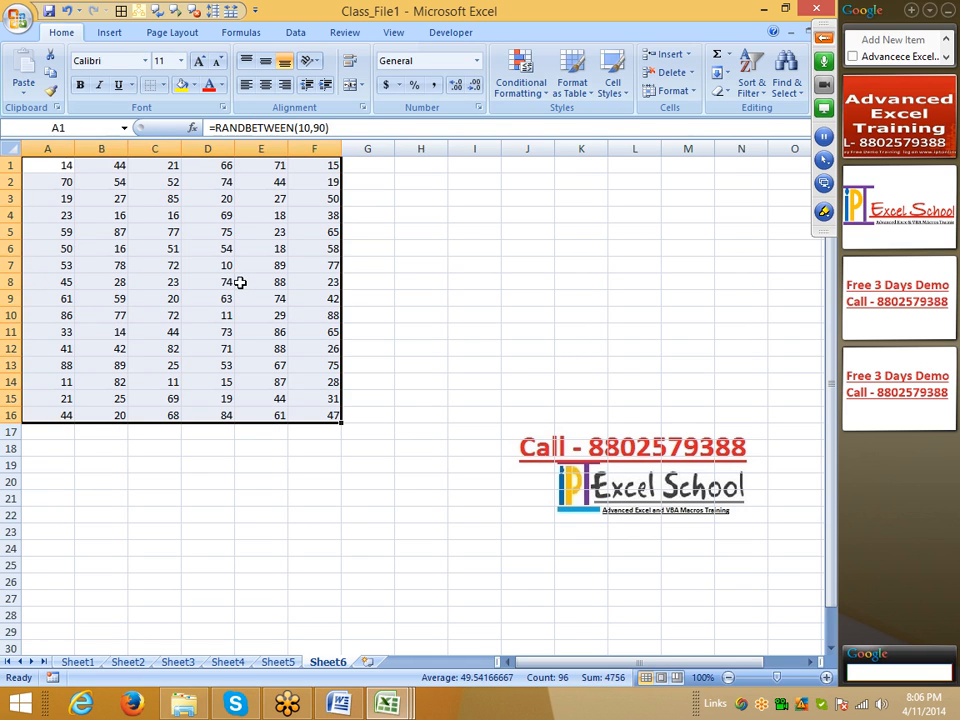
Step: Replace the random-number formulas in A1:F16 with their static values
key("ctrl+c")
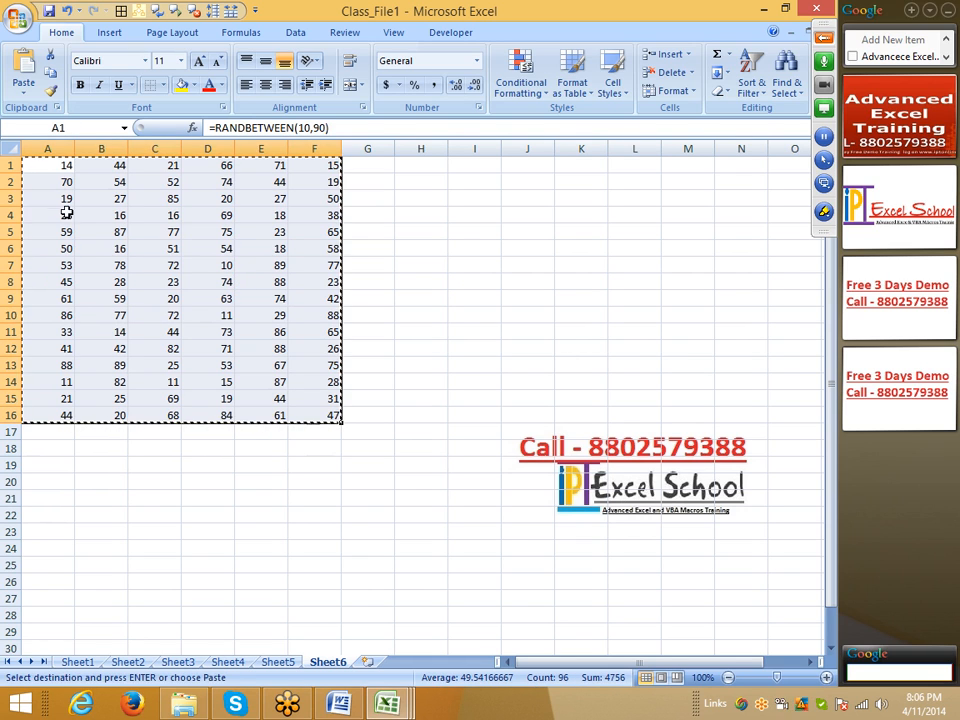
left_click(25, 95)
left_click(60, 147)
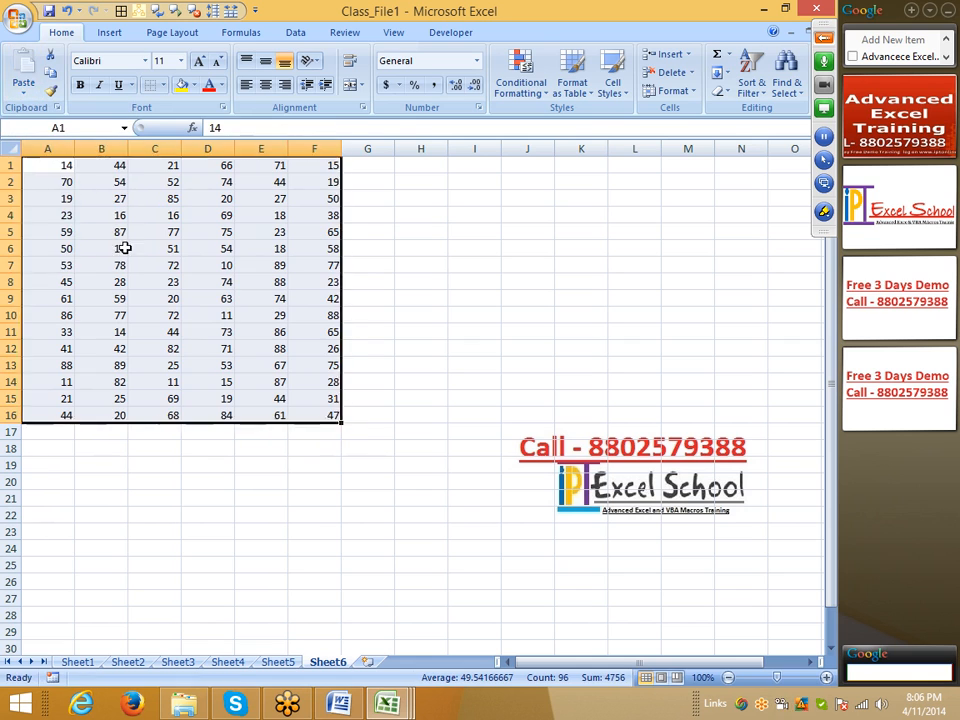
Step: Replace the values in cells B6, E6 and E4 with 0
left_click(121, 246)
type("0")
key("Right")
key("Right")
key("Right")
type("0")
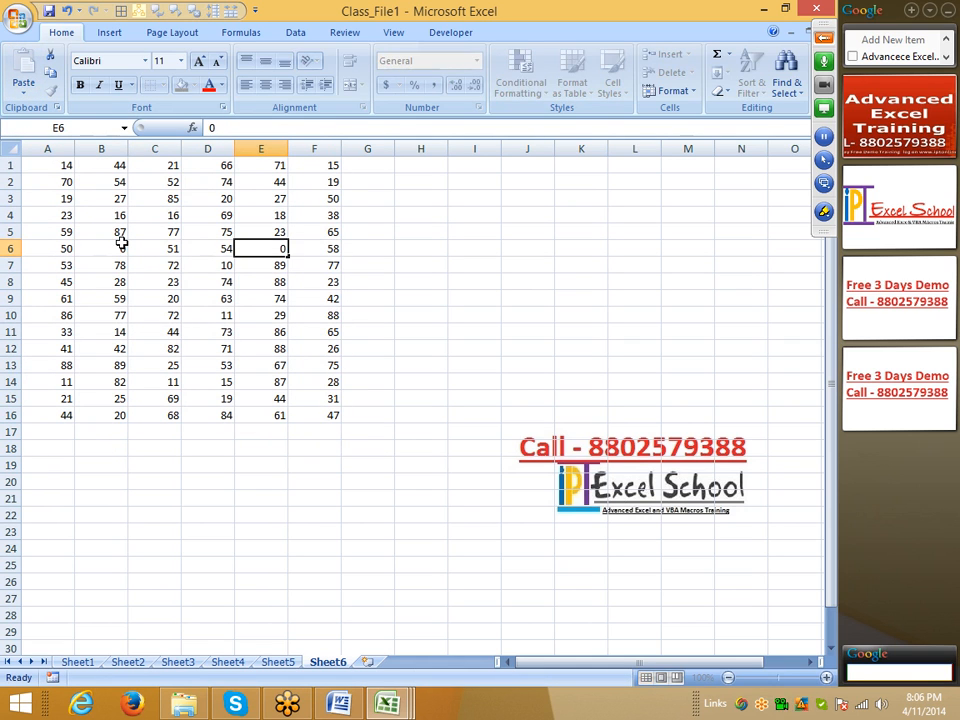
key("Up")
key("Up")
key("Up")
key("Down")
type("0")
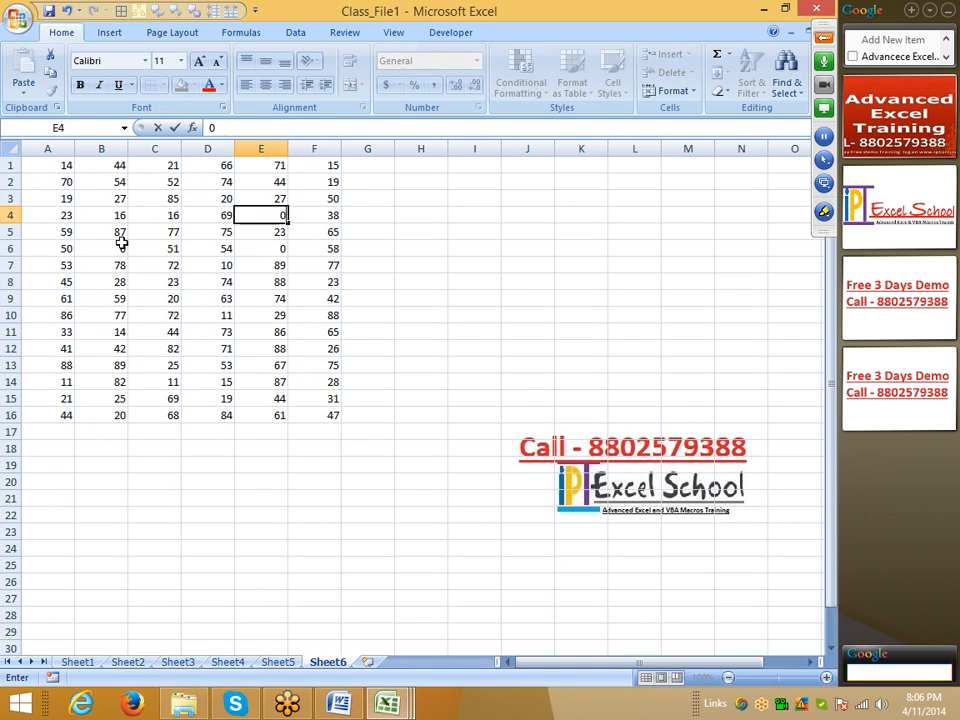
key("Down")
key("Down")
key("Down")
key("Down")
Step: Replace the values in cells E10, B11 and C14 with 0
key("Down")
key("Down")
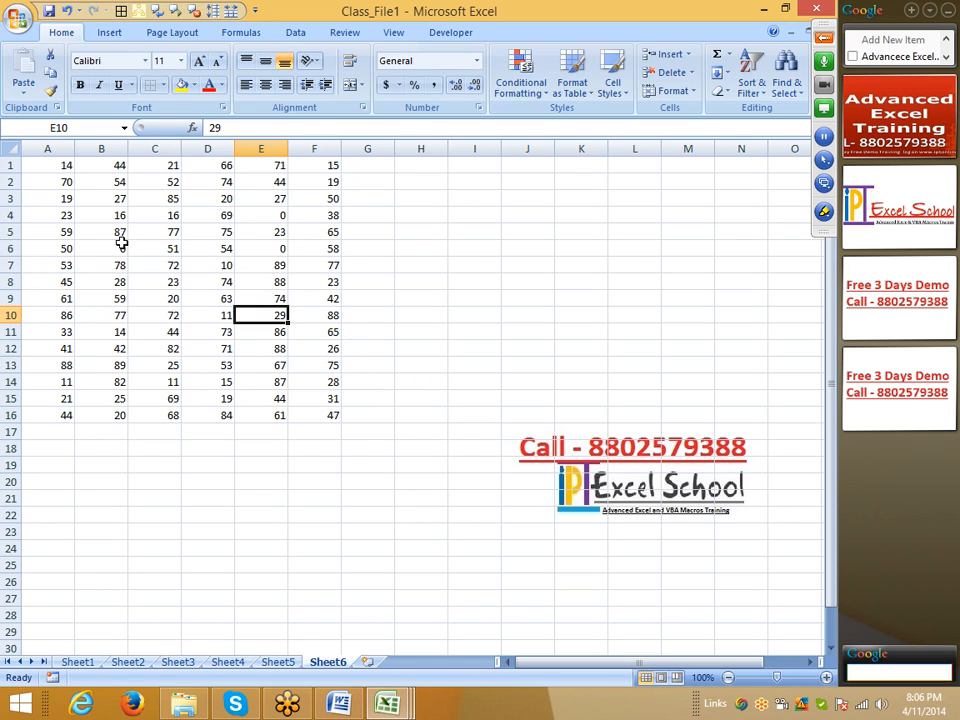
type("0")
key("Down")
key("Left")
key("Left")
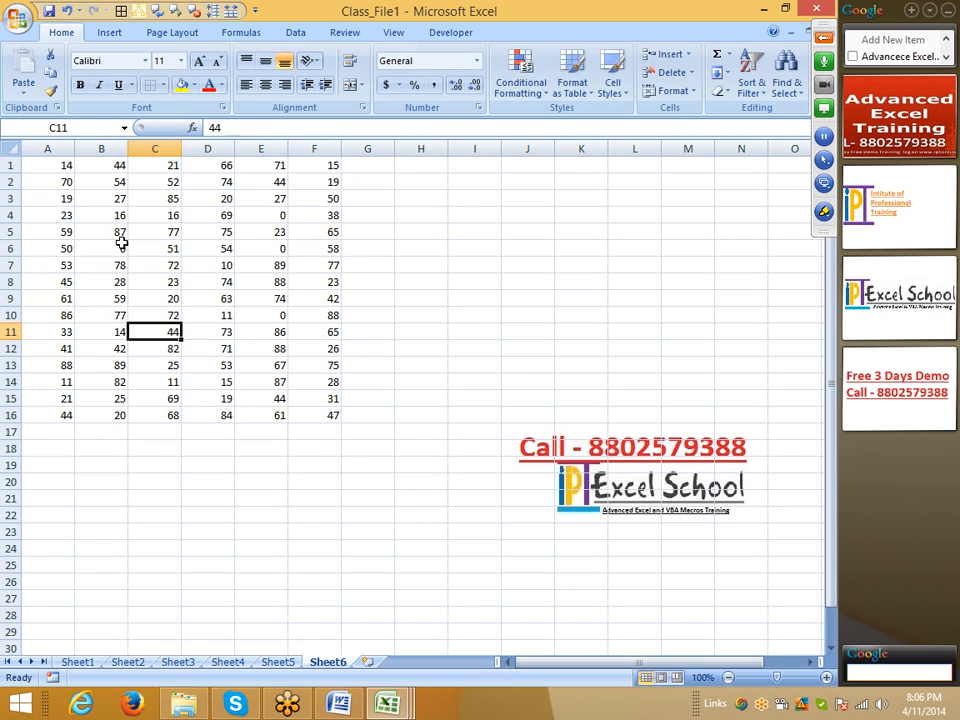
key("Left")
type("0")
key("Right")
key("Left")
key("Down")
key("Right")
key("Down")
key("Down")
type("0")
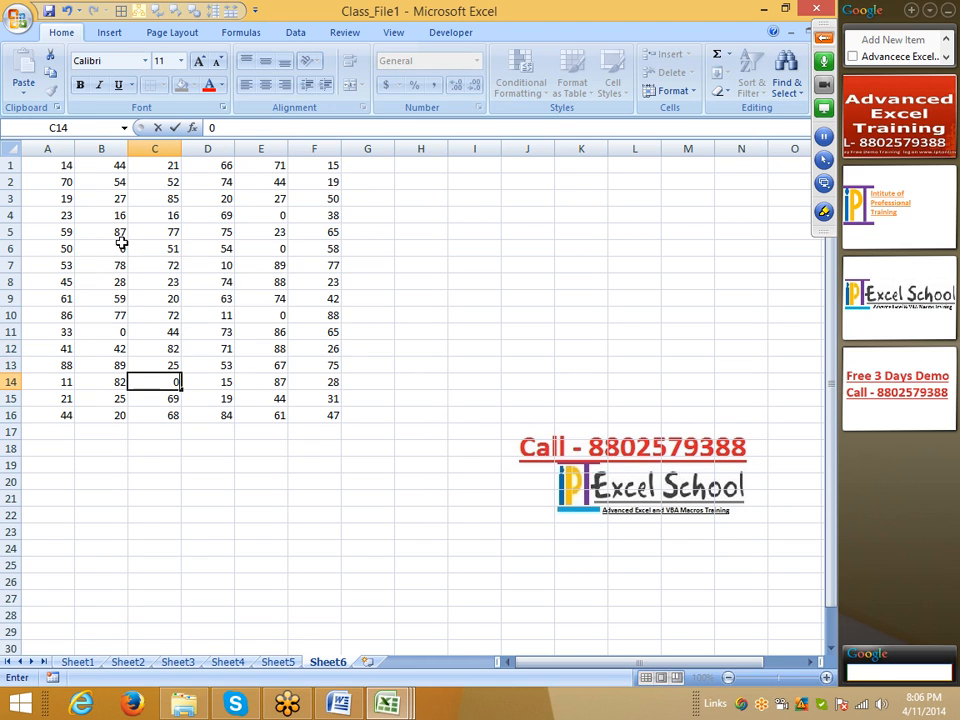
left_click(189, 214)
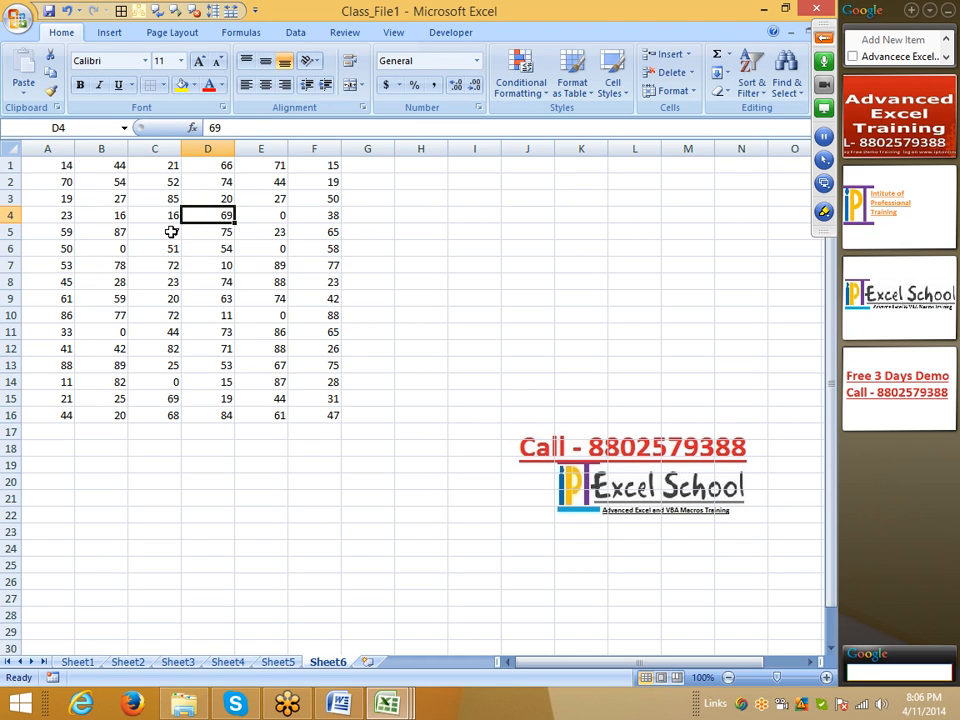
Step: Format the range A1:F16 as Accounting with 0 decimal places and no currency symbol
left_click_drag(56, 170, 306, 418)
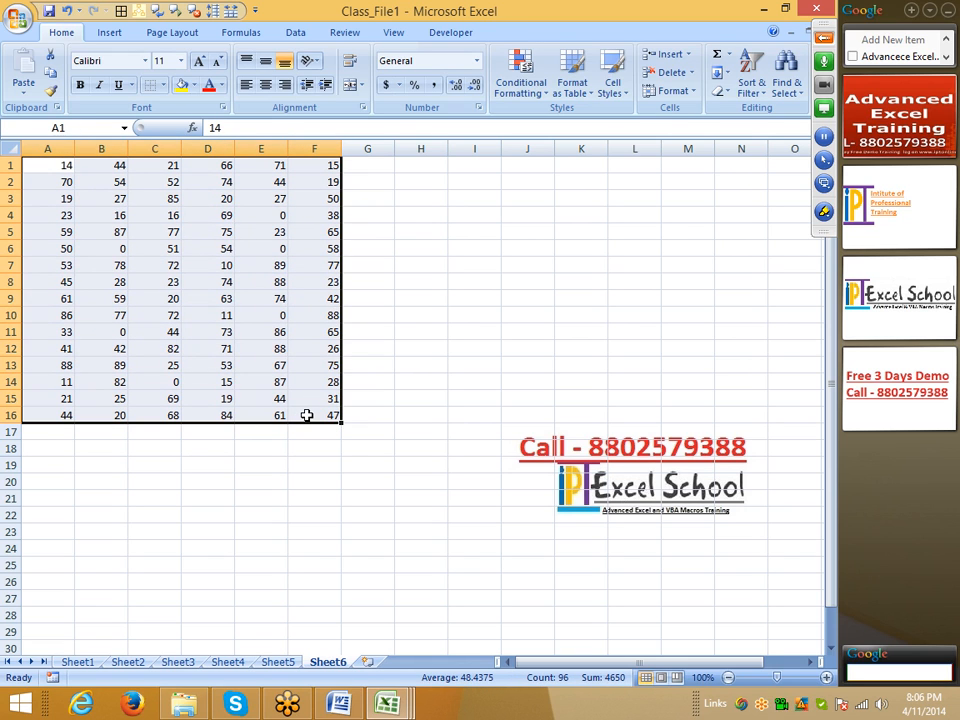
left_click(479, 108)
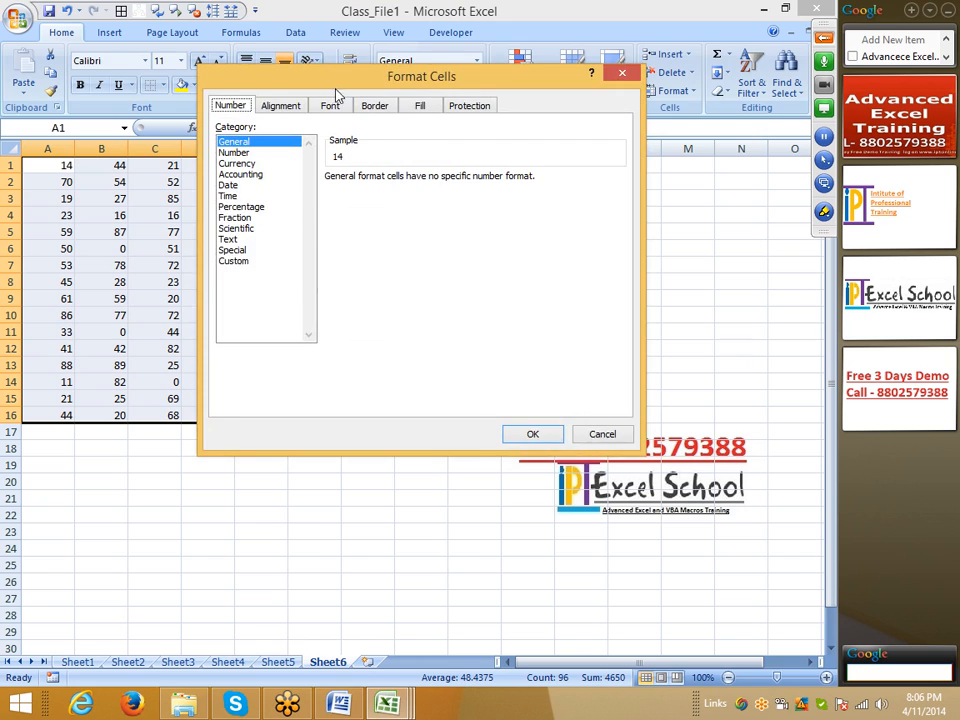
left_click_drag(337, 93, 453, 88)
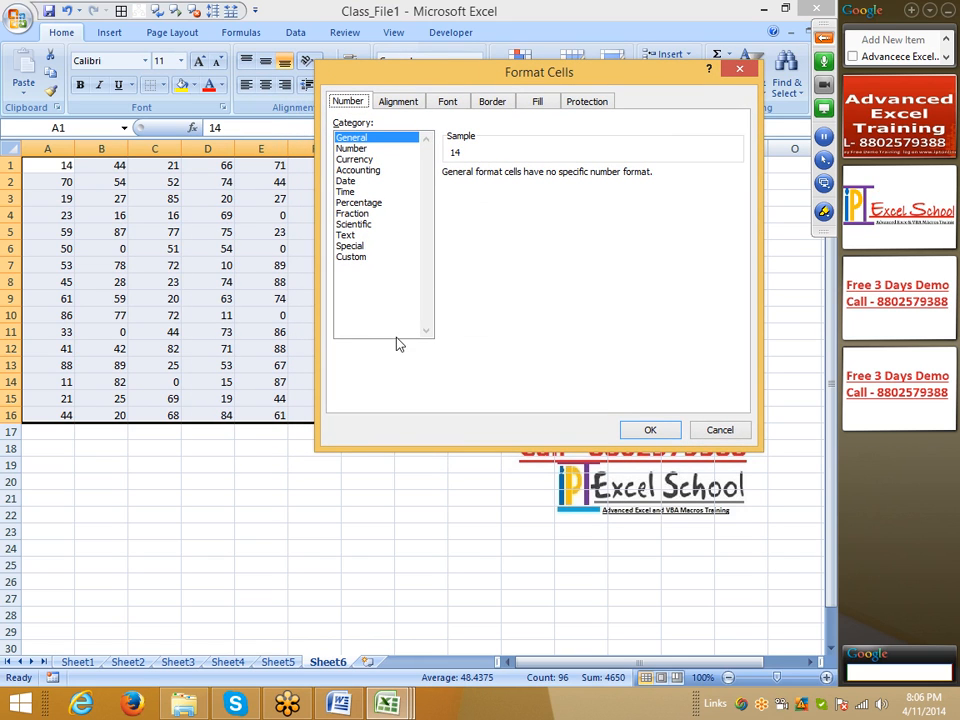
left_click(357, 170)
left_click(495, 195)
left_click(507, 212)
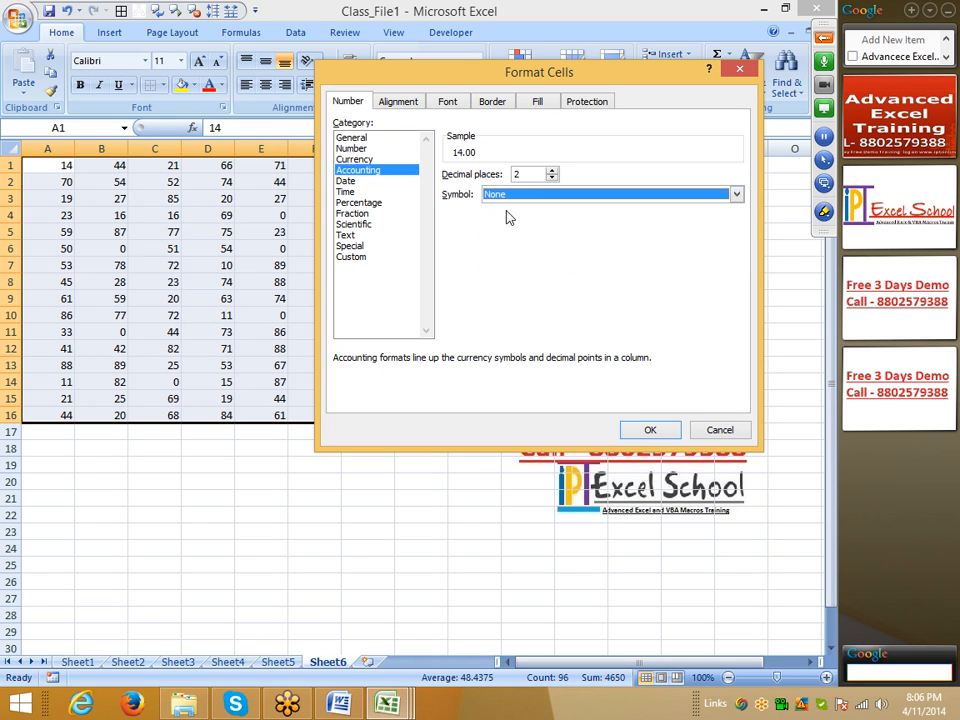
left_click_drag(527, 174, 487, 173)
type("0")
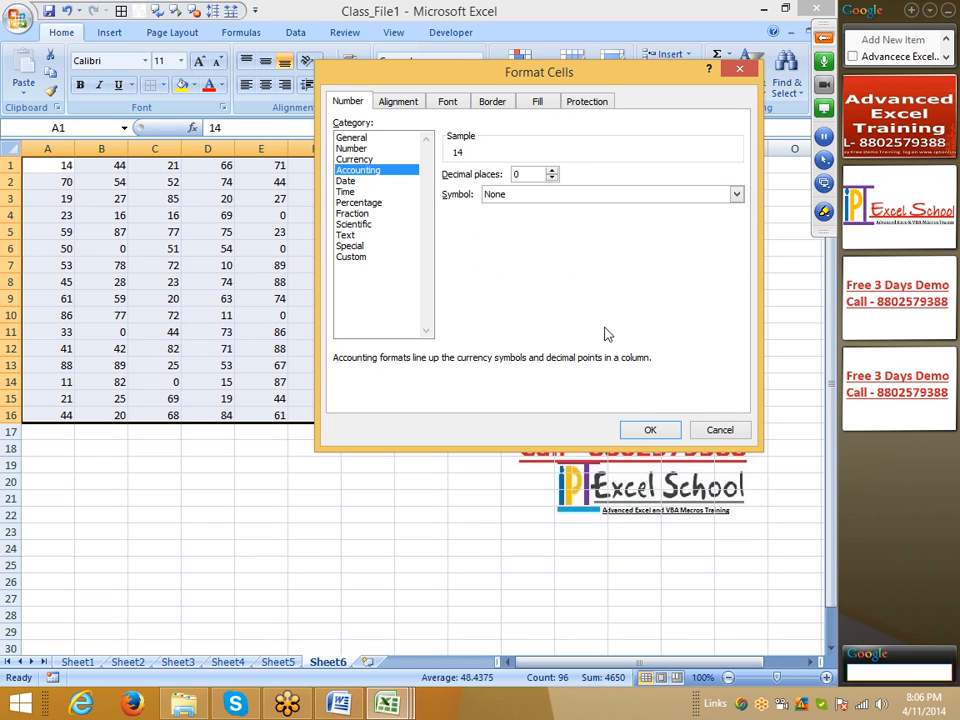
left_click(650, 430)
left_click(470, 414)
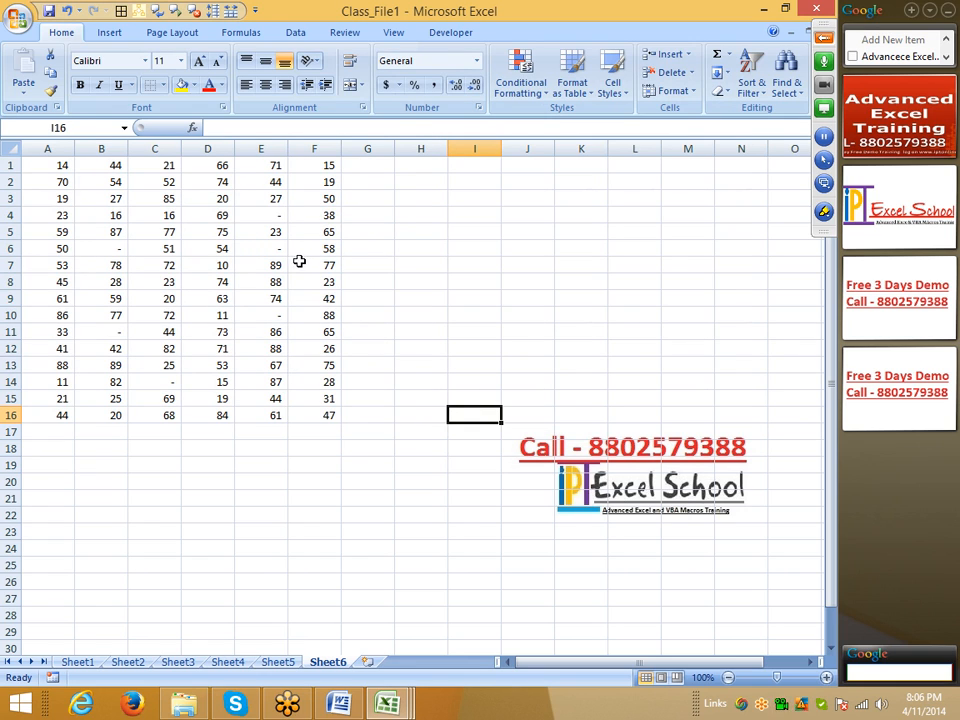
Step: Inspect the underlying values of the dash-displayed cells E4, E10, C14, B11 and B6
left_click(280, 230)
left_click(266, 214)
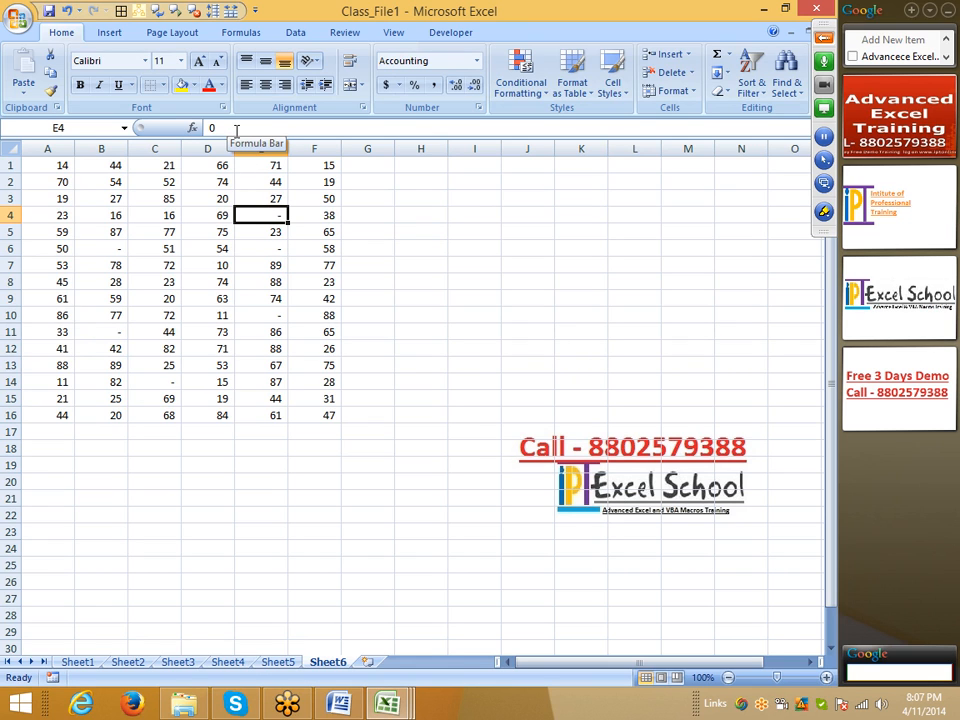
left_click(278, 317)
left_click(175, 380)
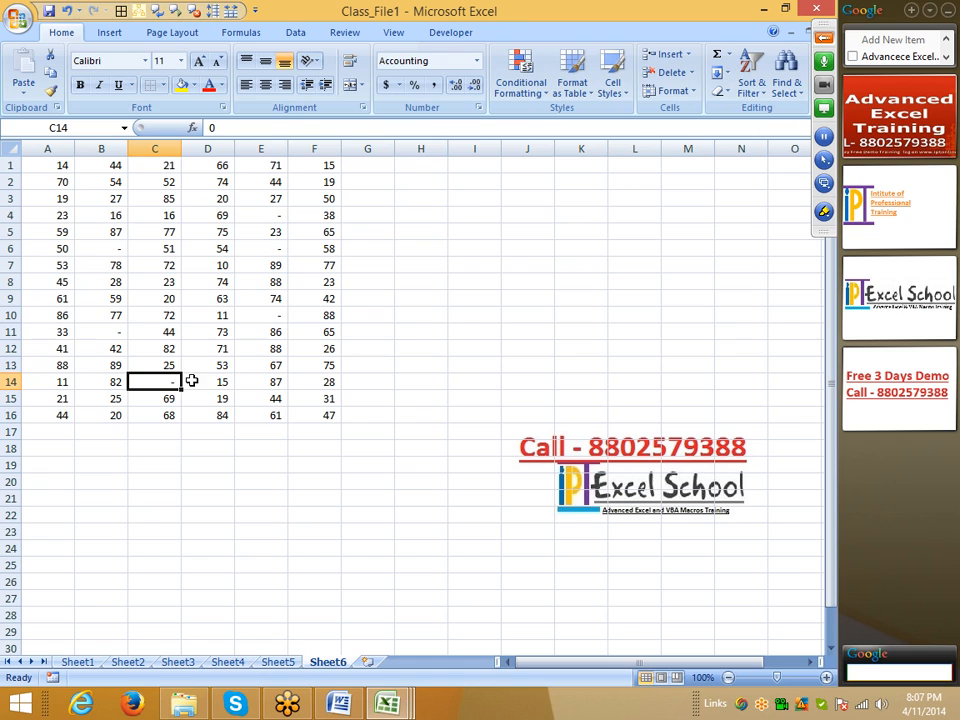
left_click(110, 331)
left_click(113, 248)
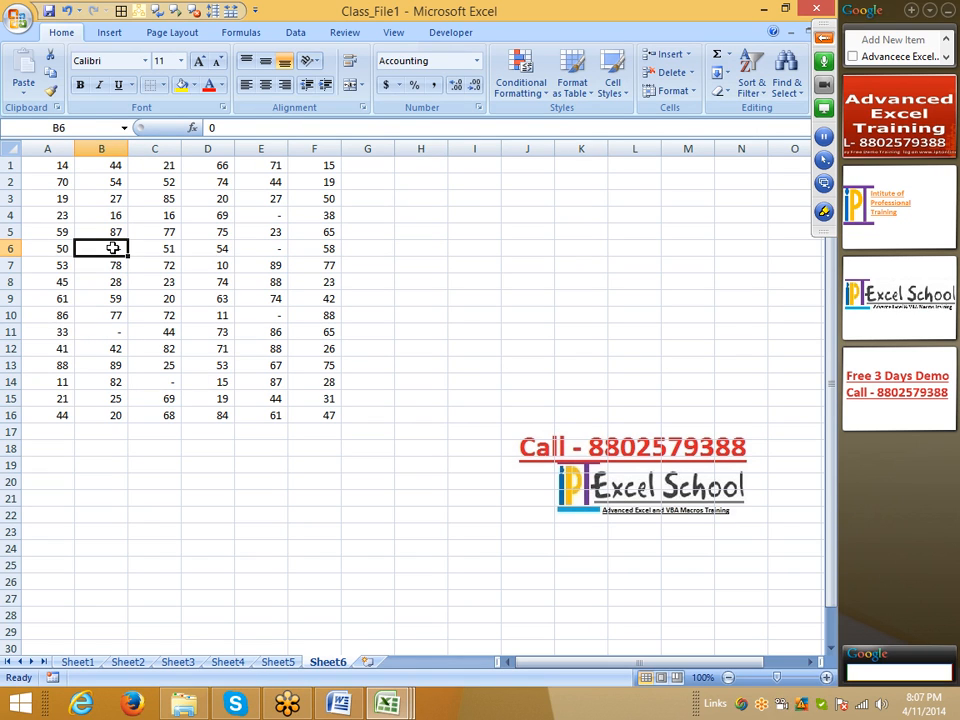
Step: Review the available Date and Time formats for empty cell H7, and close the Format Cells dialog without applying one
left_click(399, 261)
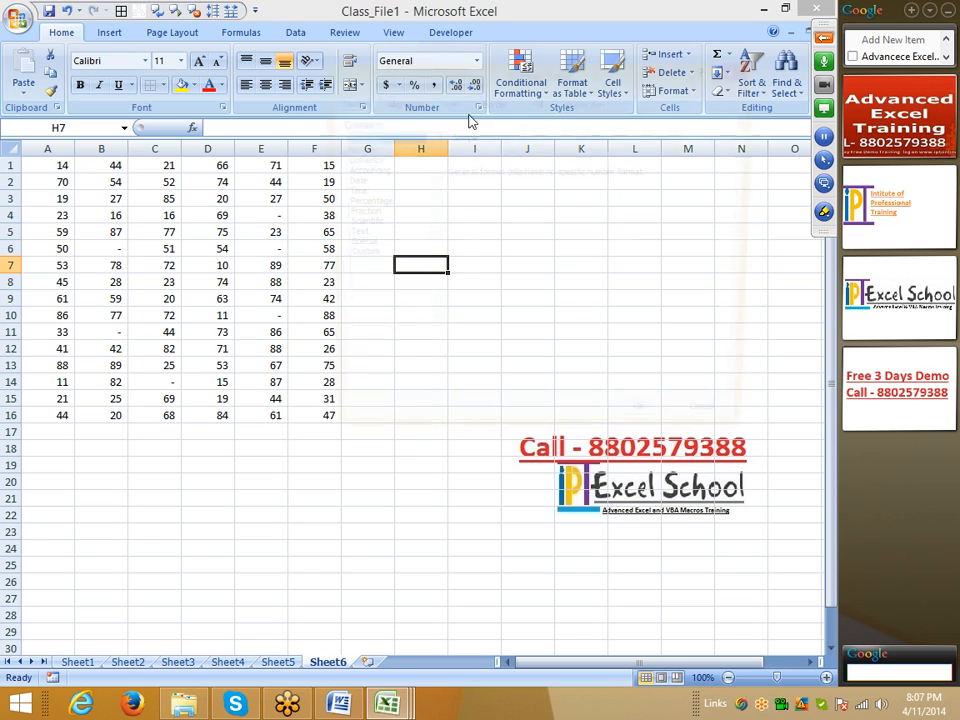
key("ctrl+1")
left_click(348, 181)
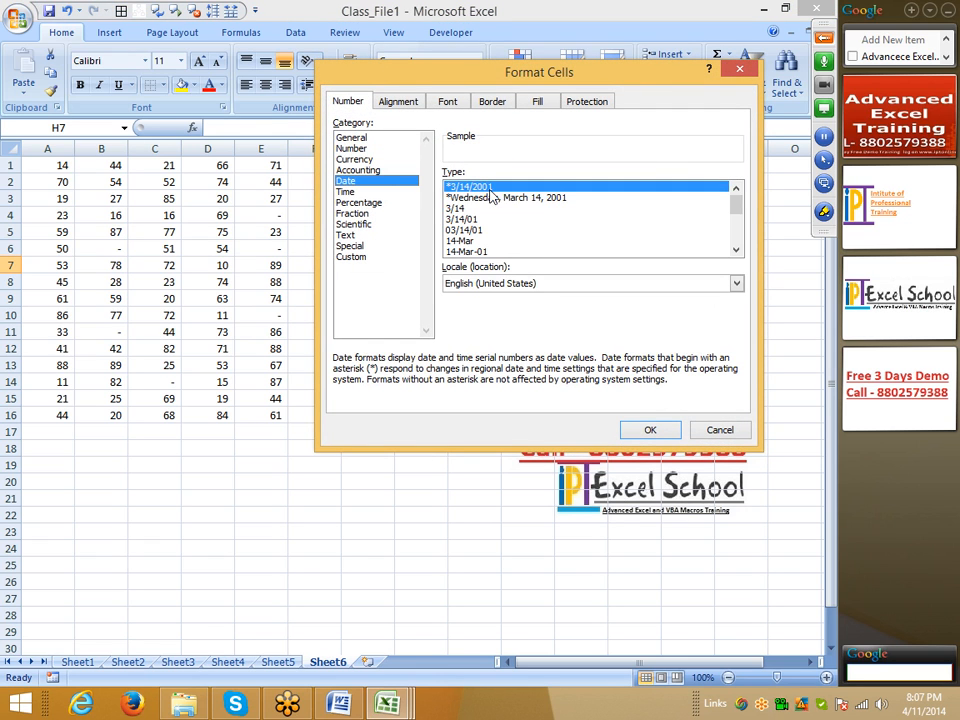
mouse_move(738, 207)
left_mouse_down()
mouse_move(744, 240)
mouse_move(742, 190)
left_mouse_up()
left_click(375, 192)
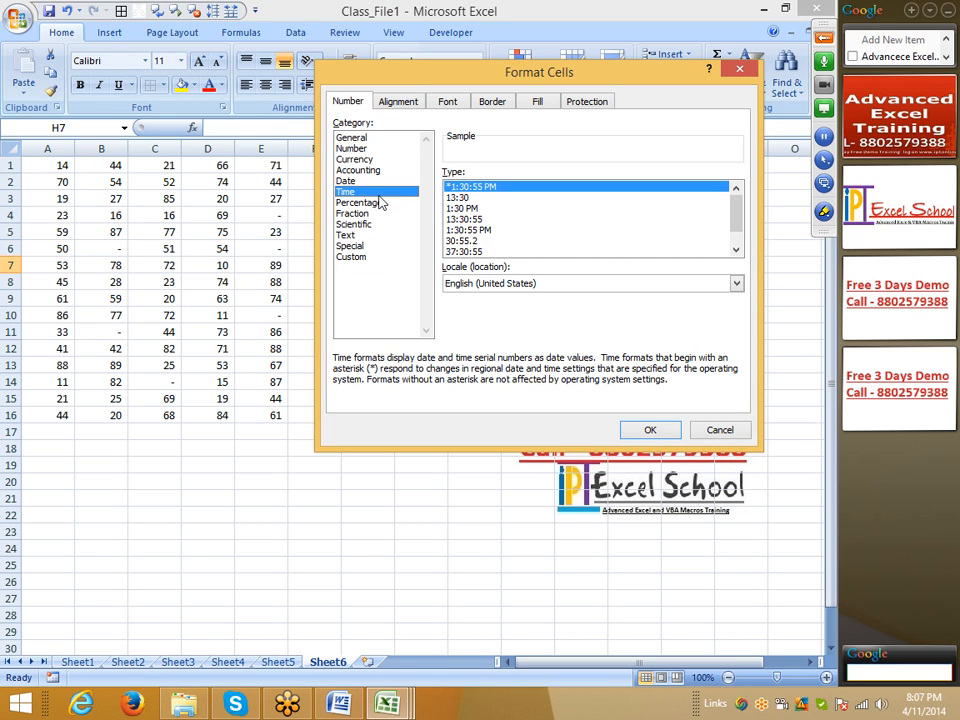
key("Escape")
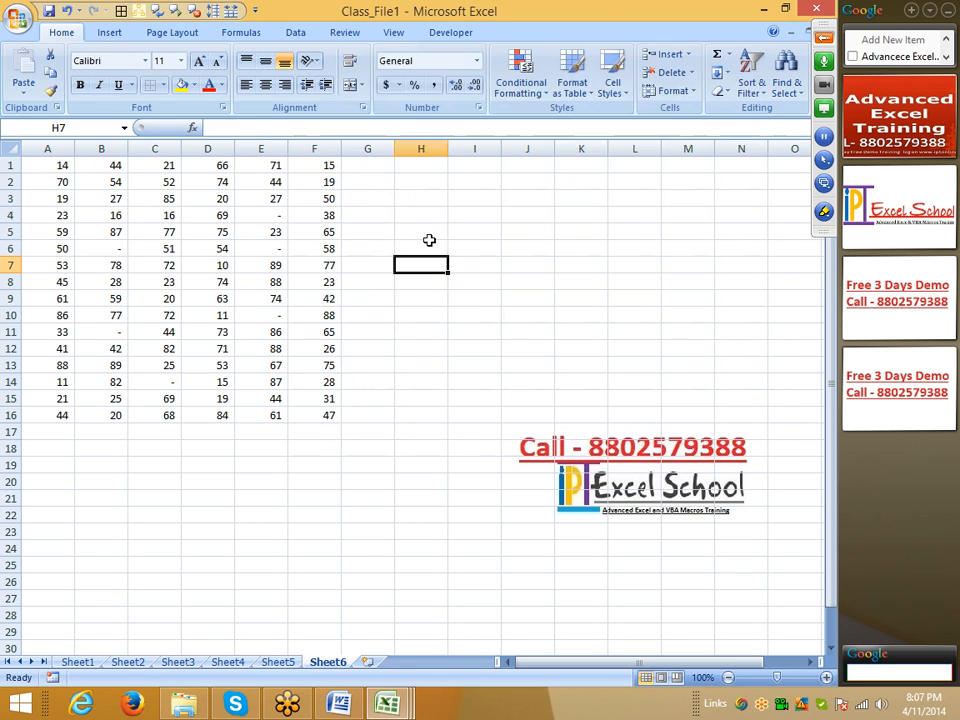
Step: Enter the duration 45:00 in cell B25 below the table
scroll(111, 514, "down", 4)
left_click(101, 362)
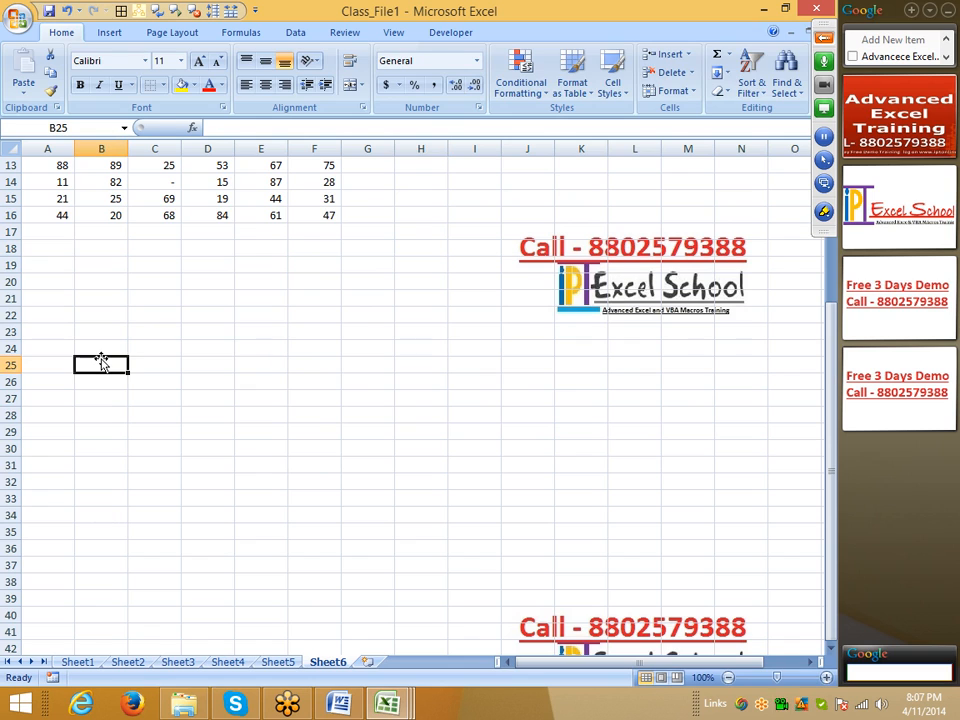
type("45:")
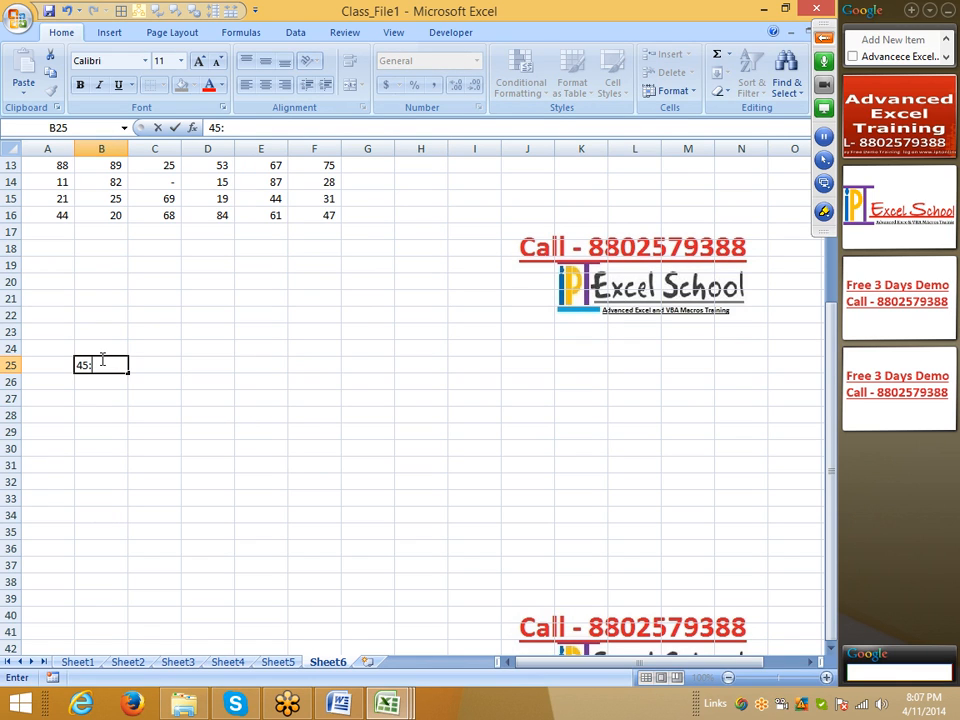
type("00")
key("Return")
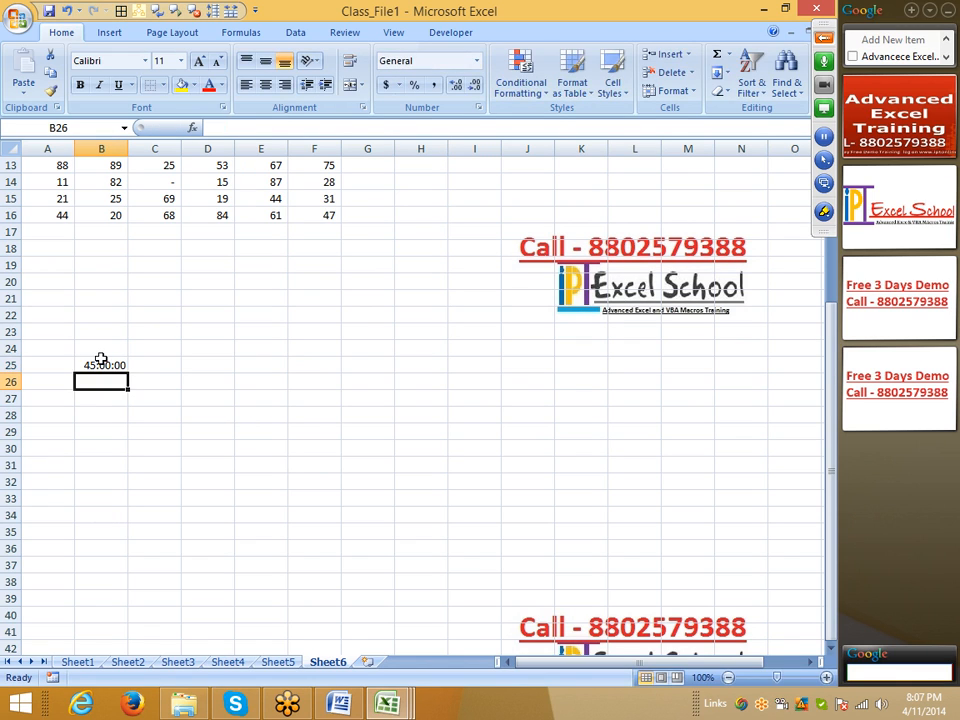
Step: Apply the Time format 13:30:55 to cell B25
left_click(101, 362)
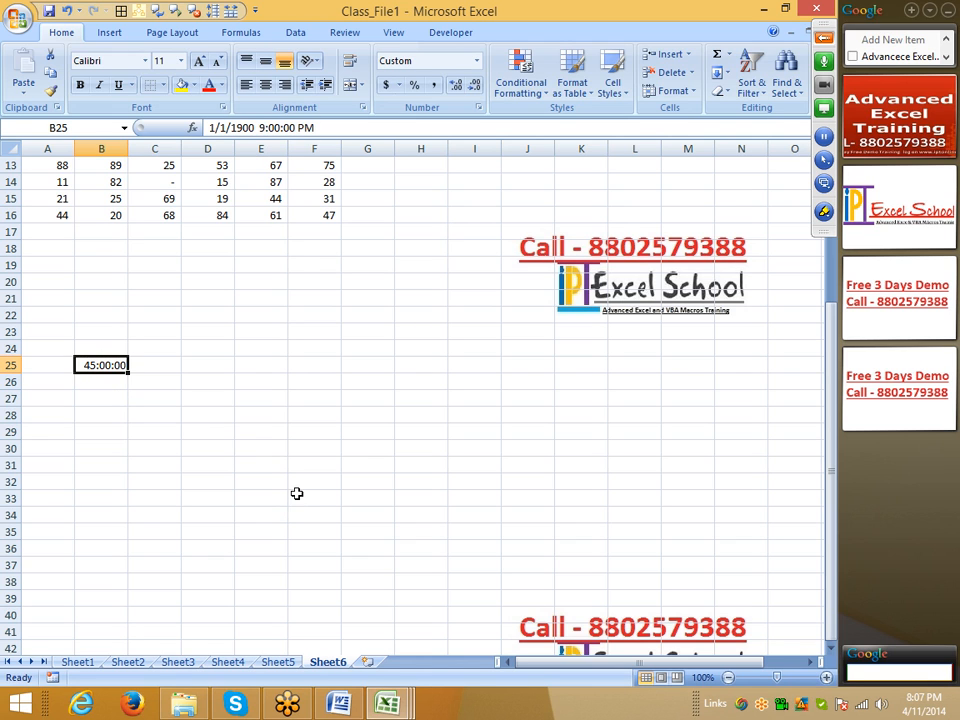
left_click(479, 109)
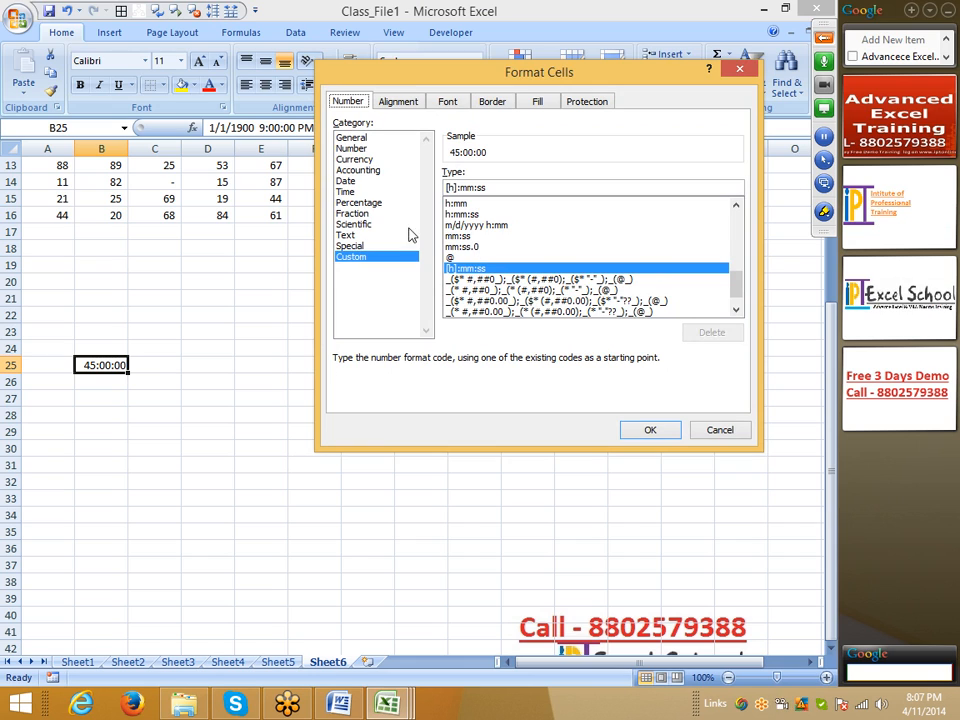
left_click(348, 191)
left_click(465, 219)
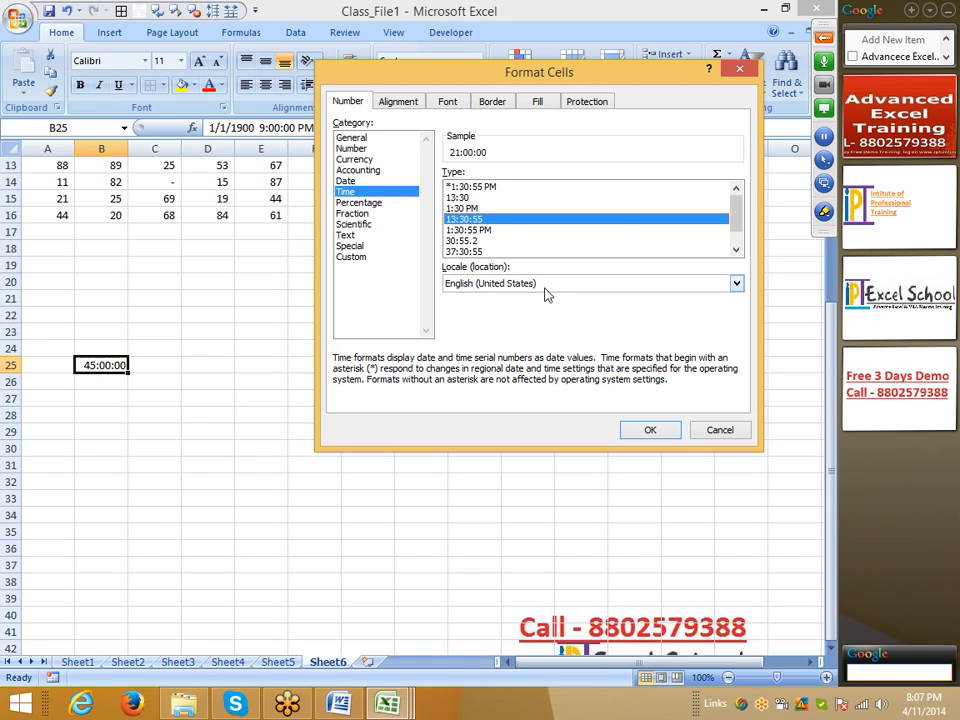
left_click(630, 433)
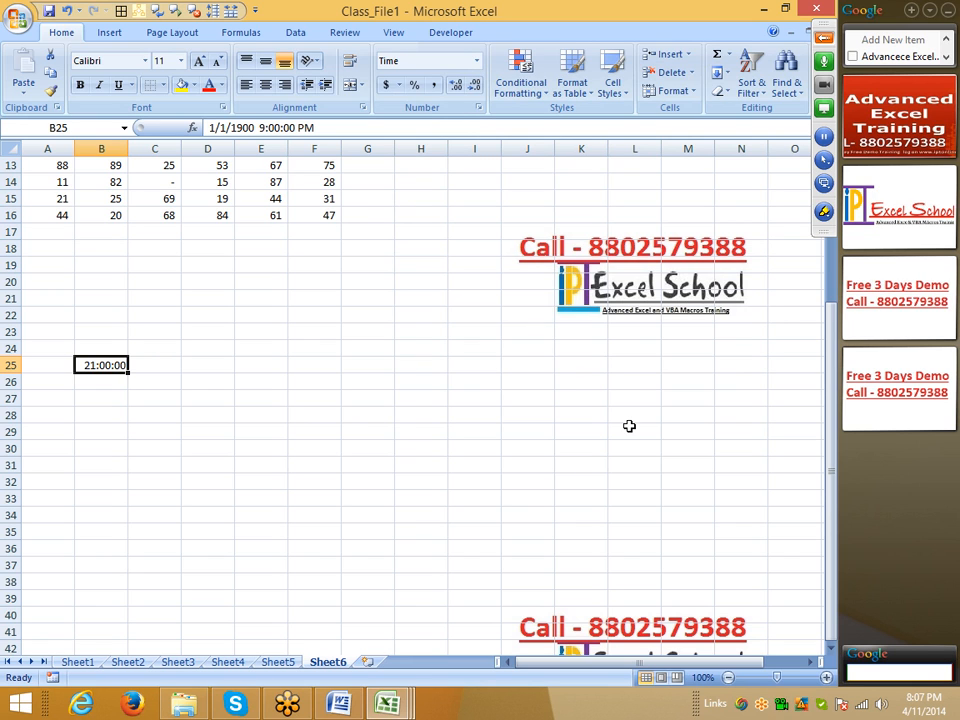
Step: Change the Time format of cell B25 to the 37:30:55 type
left_click(491, 107)
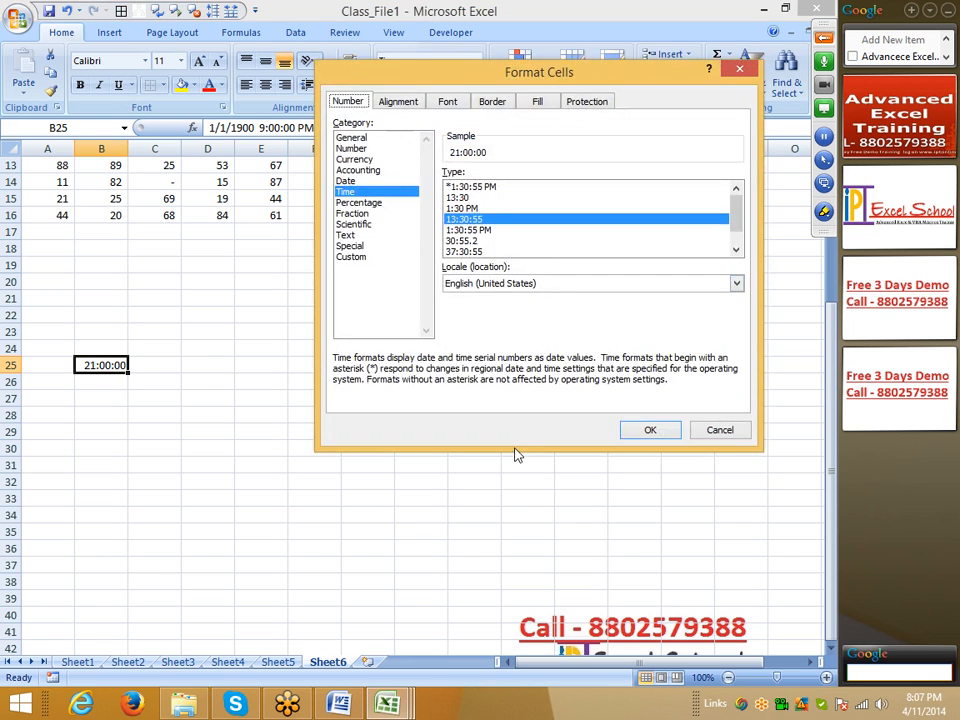
left_click(466, 251)
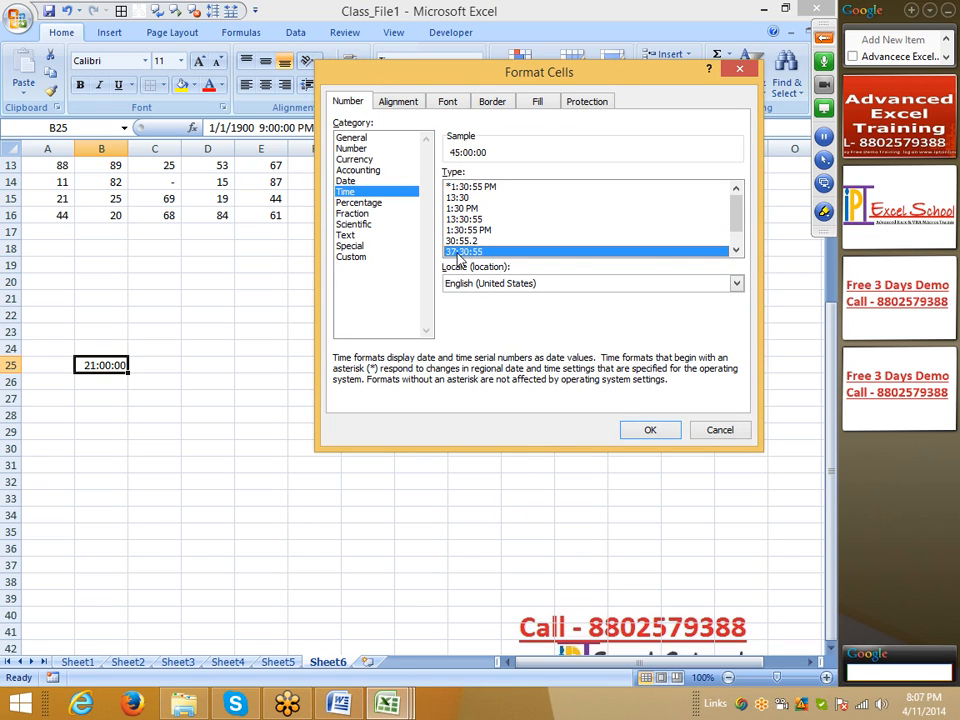
left_click(643, 429)
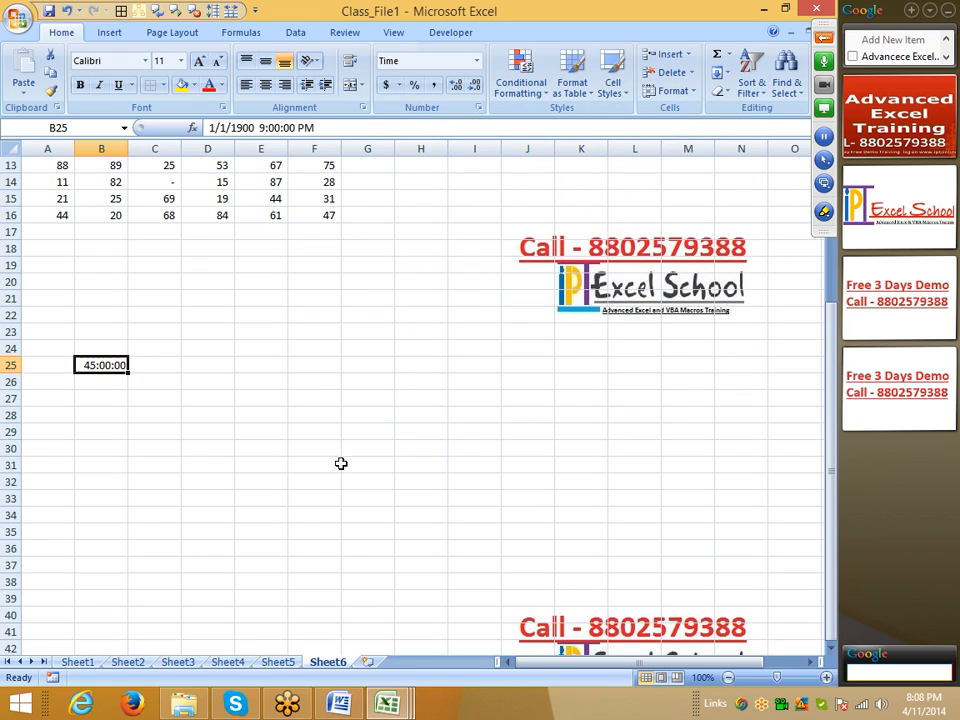
left_click(262, 398)
left_click(216, 347)
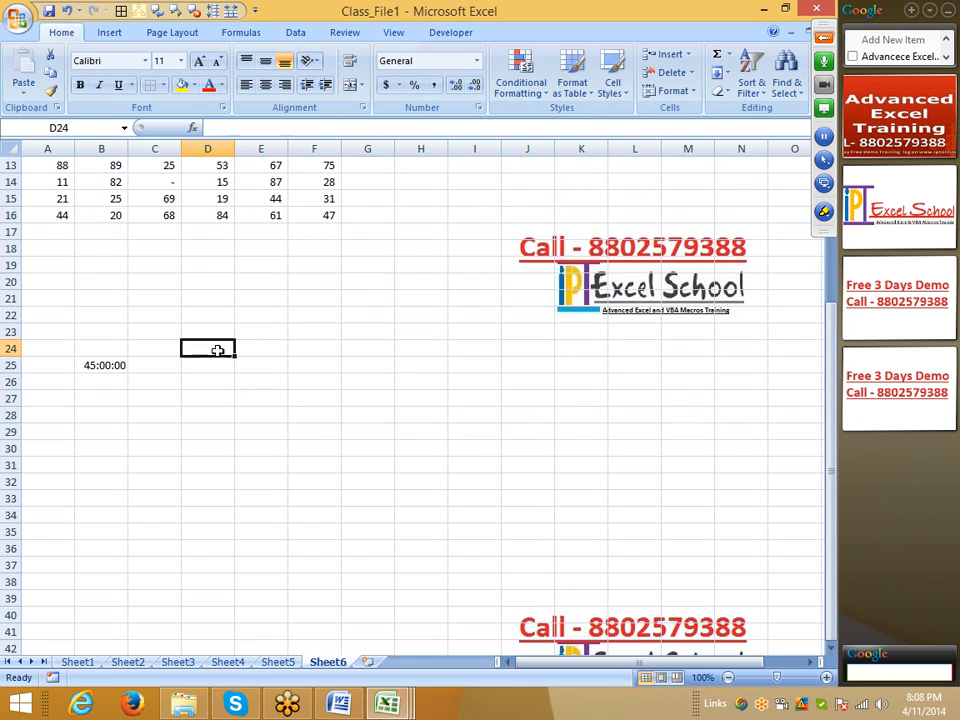
left_click(313, 297)
left_click(208, 313)
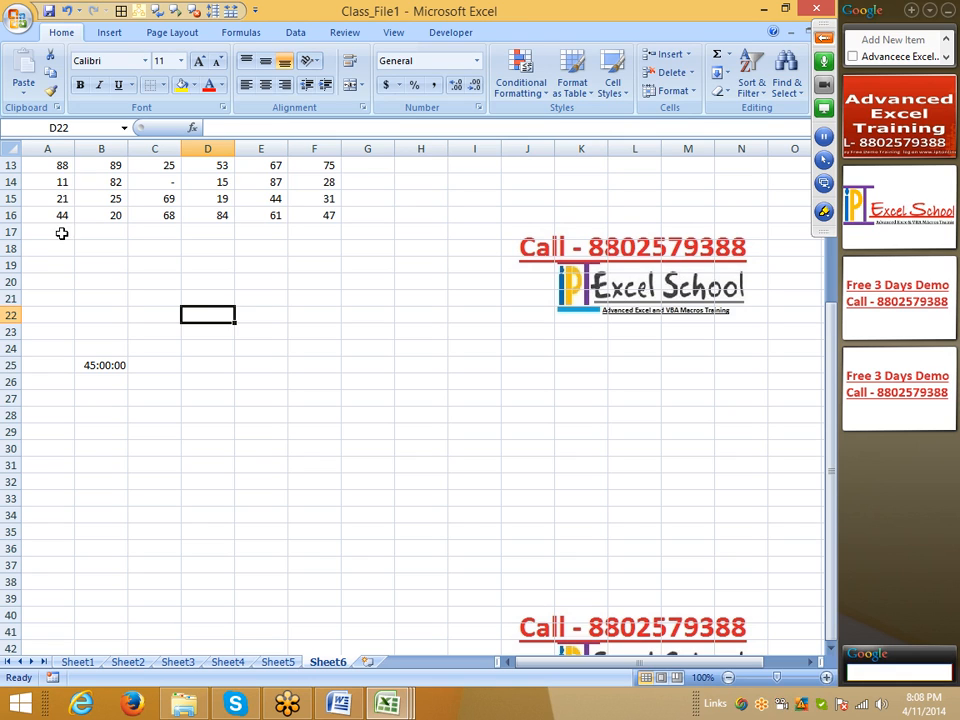
left_click(104, 378)
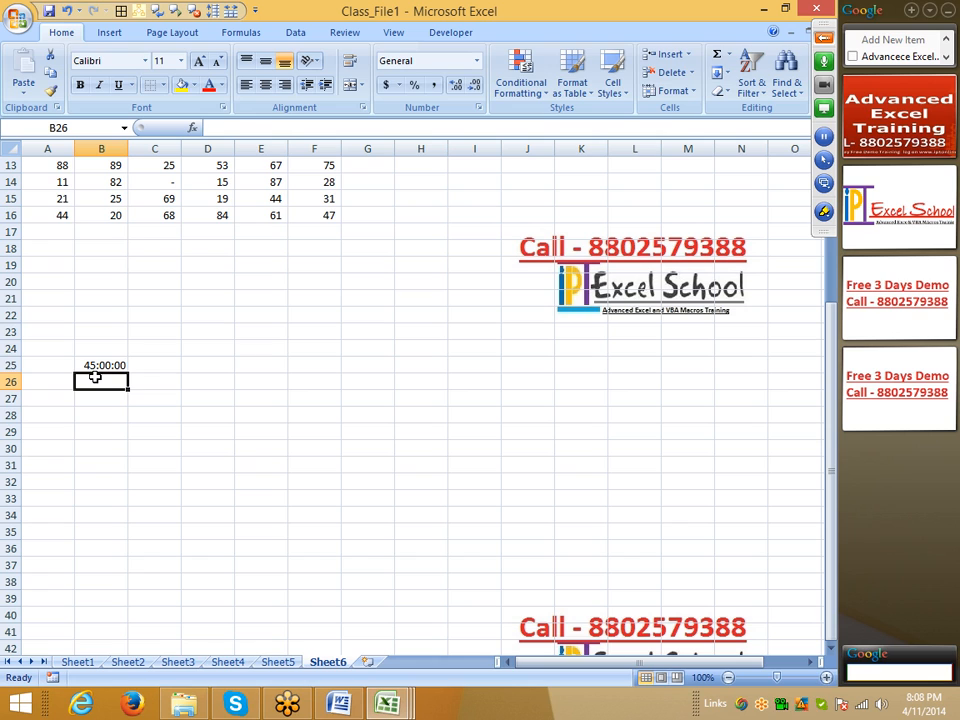
left_click(68, 354)
left_click(96, 366)
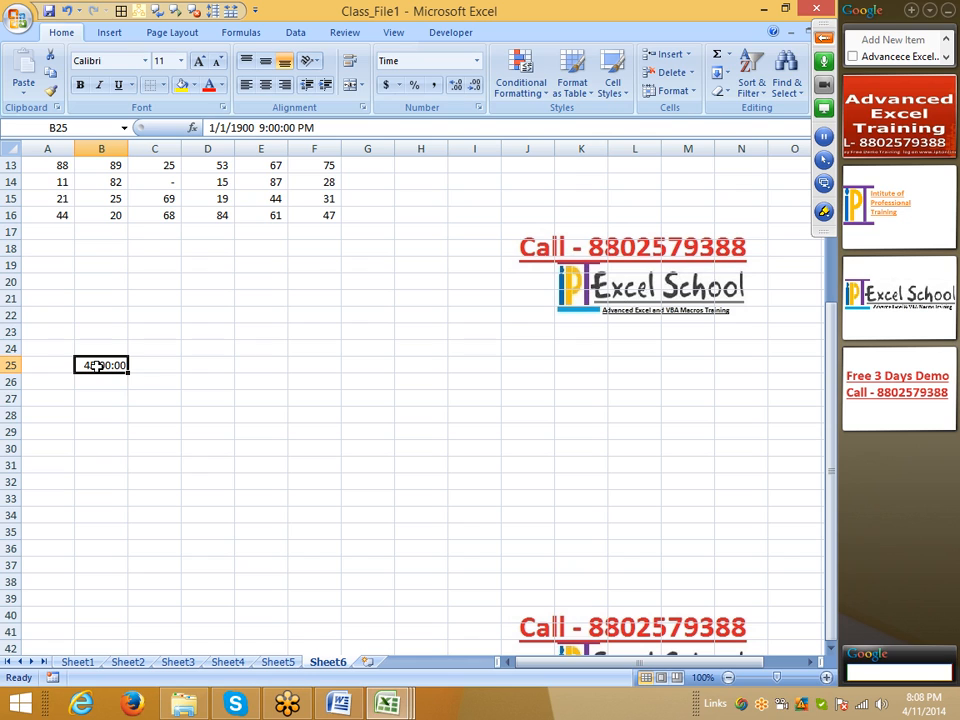
left_click(315, 415)
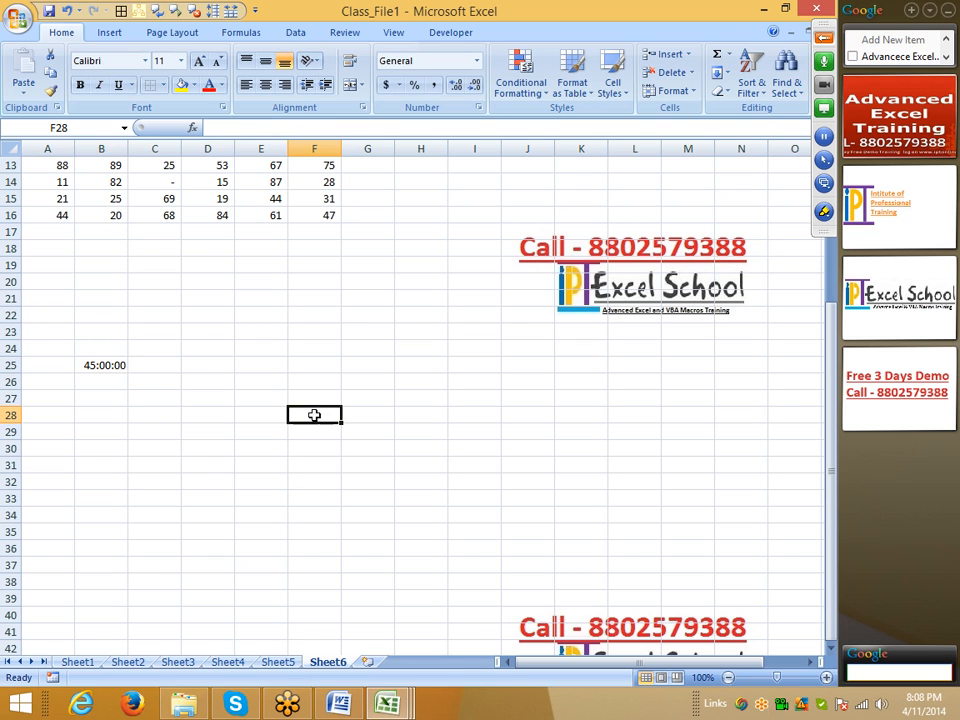
left_click(478, 108)
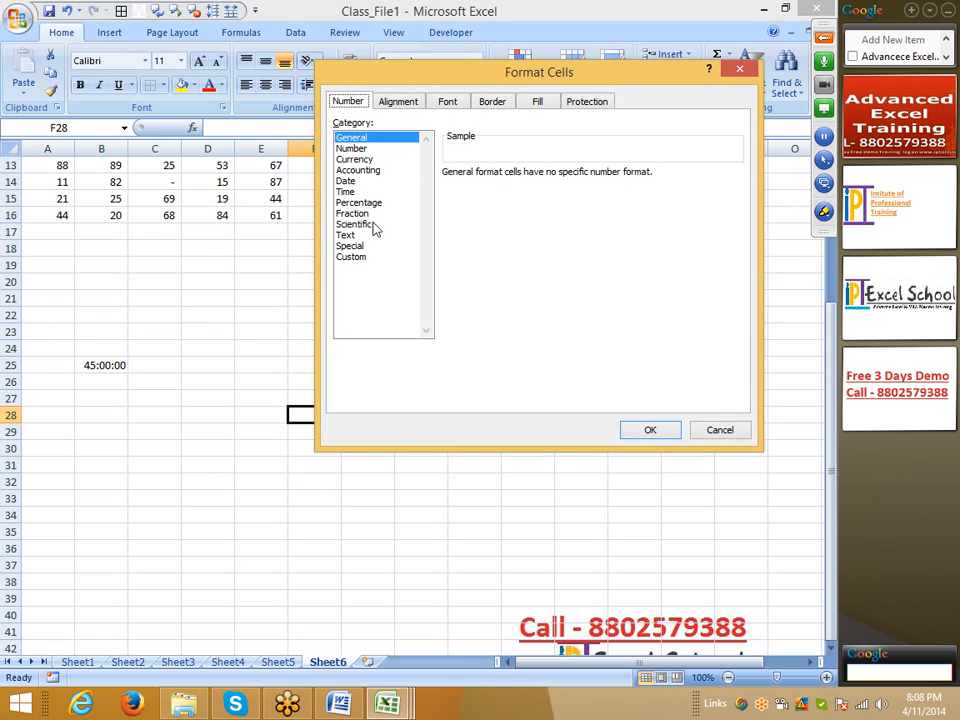
key("Escape")
Step: Enter 2.5 in cell D21 and keep that cell selected
left_click(222, 292)
type("2.5")
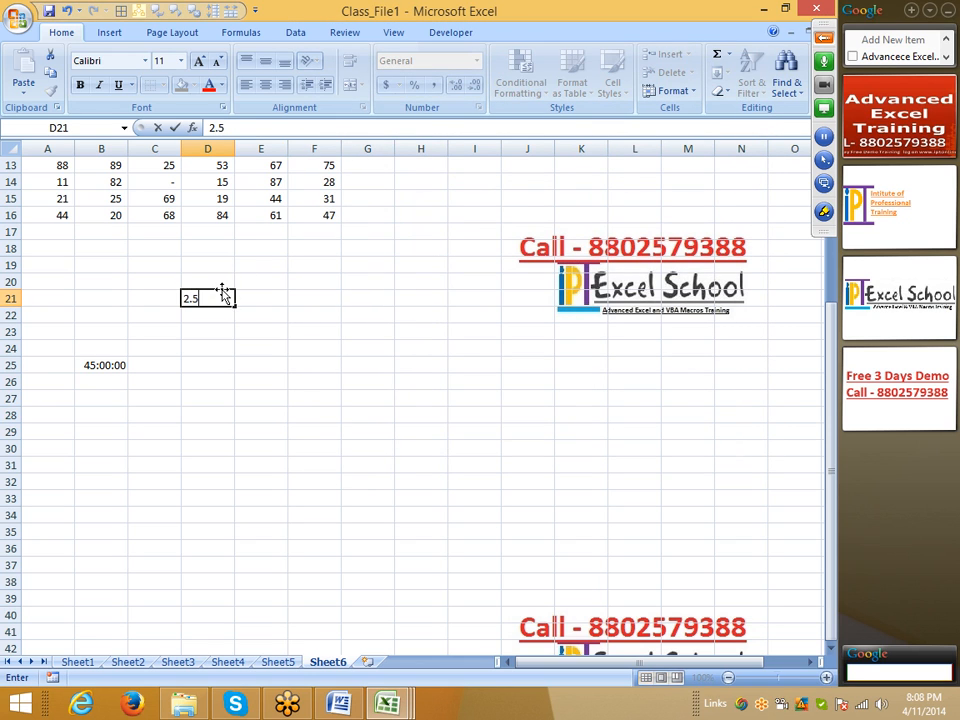
key("Return")
left_click(223, 294)
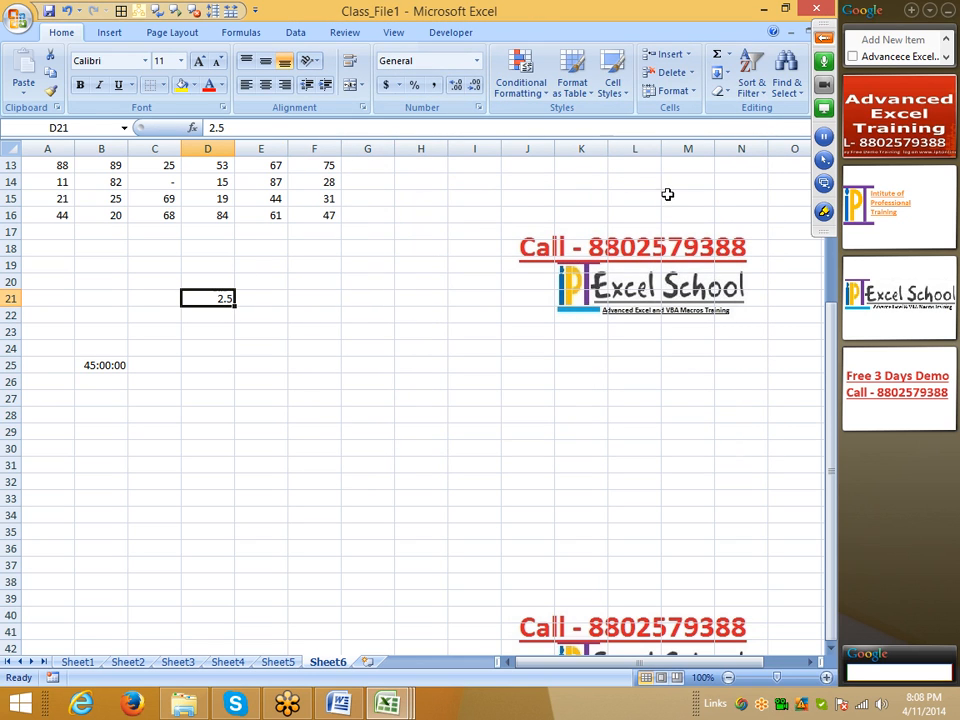
Step: Handwrite the fraction 2 1/2 over the empty cells beside D21 with the Pen drawing tool, and leave drawing mode
left_click(822, 212)
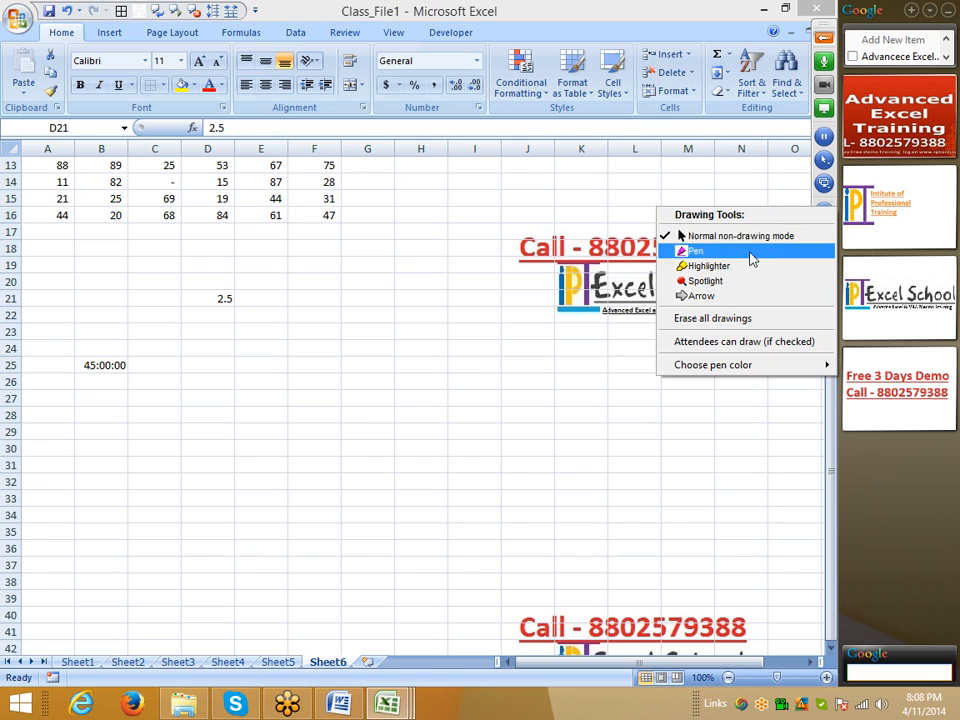
left_click(700, 251)
left_click_drag(351, 370, 398, 365)
mouse_move(405, 251)
left_mouse_down()
mouse_move(416, 317)
mouse_move(475, 309)
mouse_move(495, 370)
left_mouse_up()
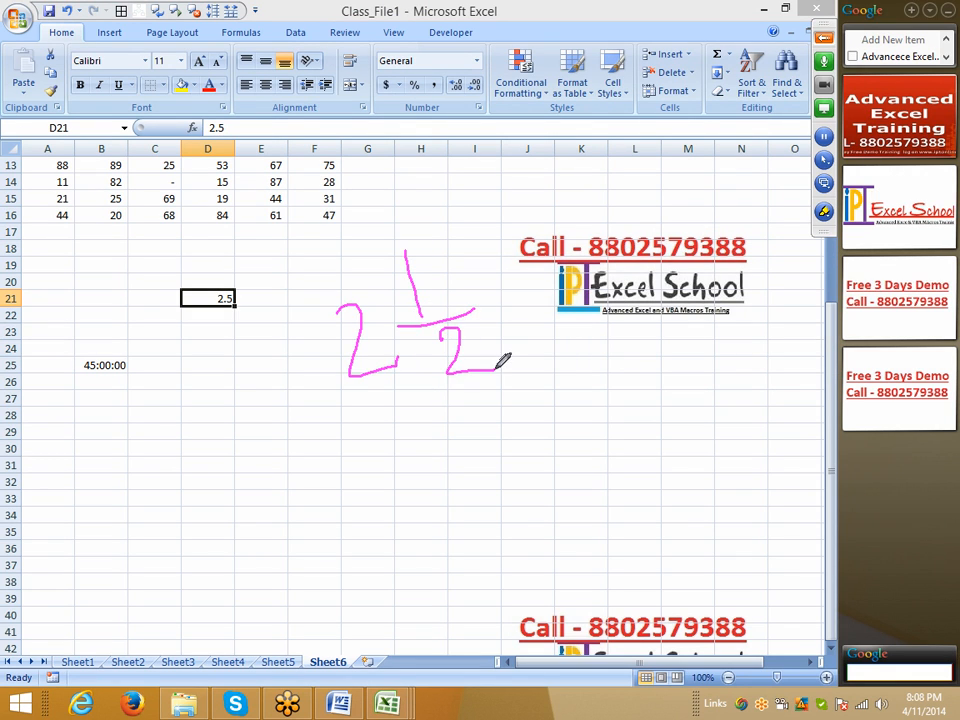
right_click(513, 363)
left_click(545, 389)
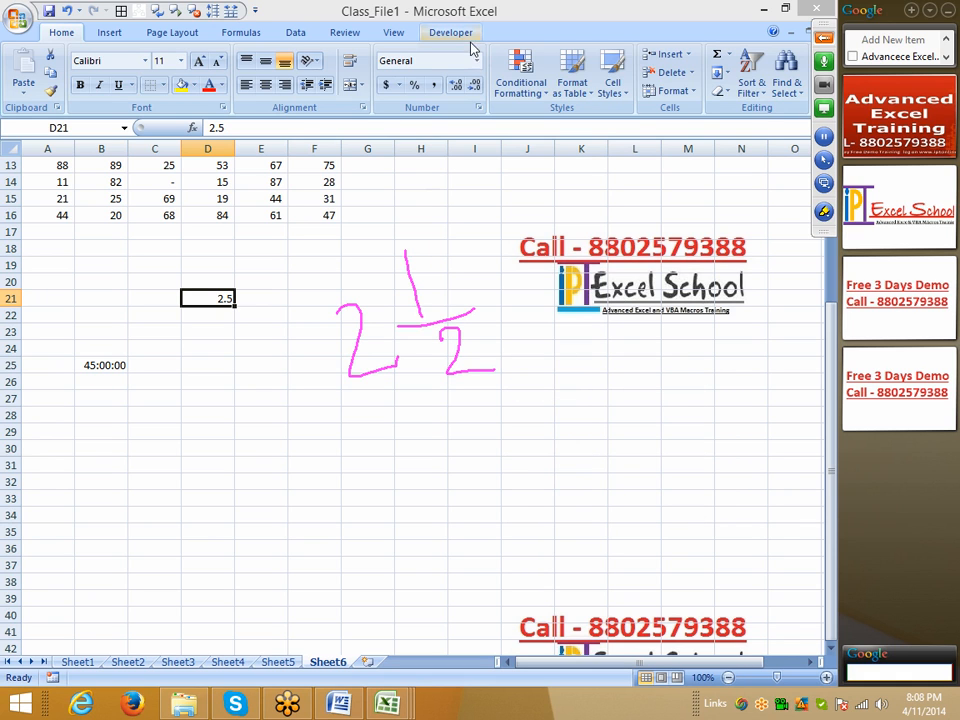
Step: Delete the Workbook_SheetChange procedure from the ThisWorkbook code in the Visual Basic editor and return to the worksheet
left_click(450, 33)
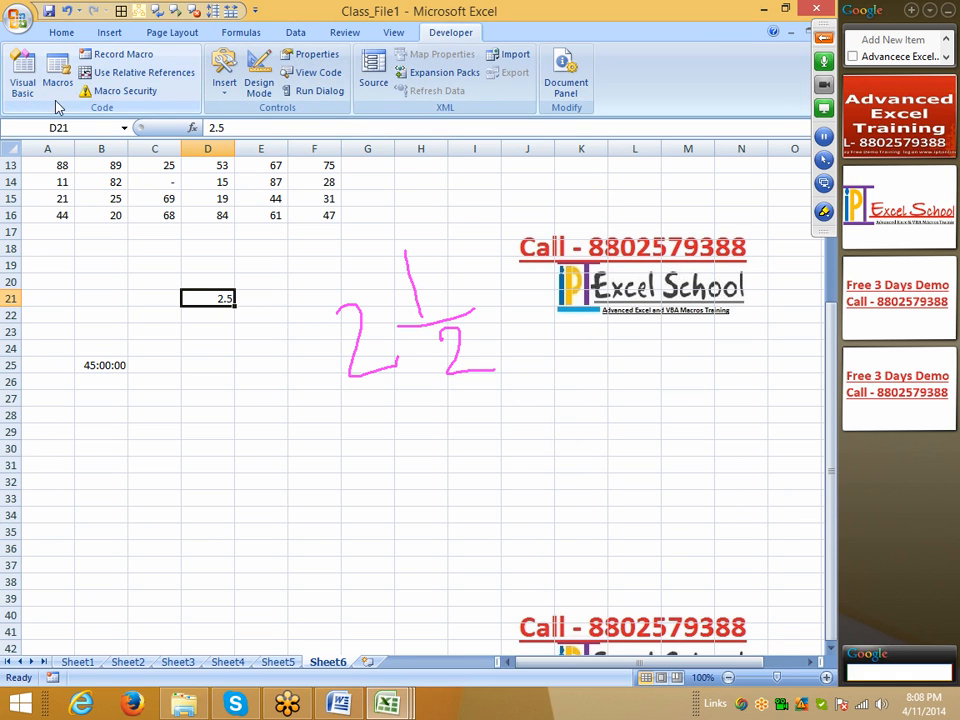
left_click(22, 75)
left_click_drag(266, 262, 208, 230)
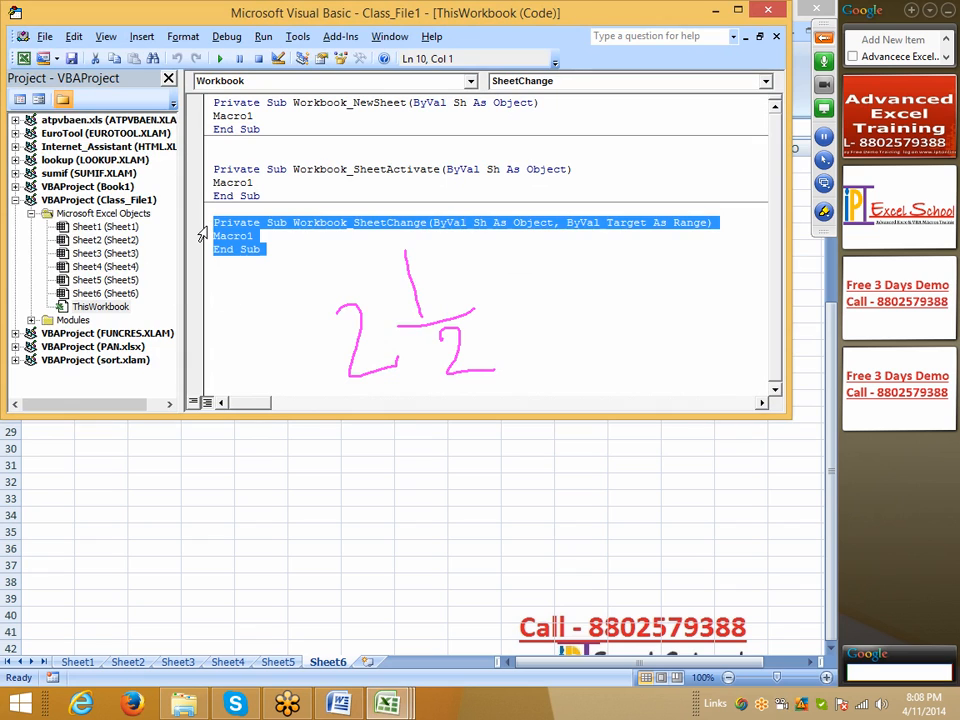
key("Delete")
left_click(244, 479)
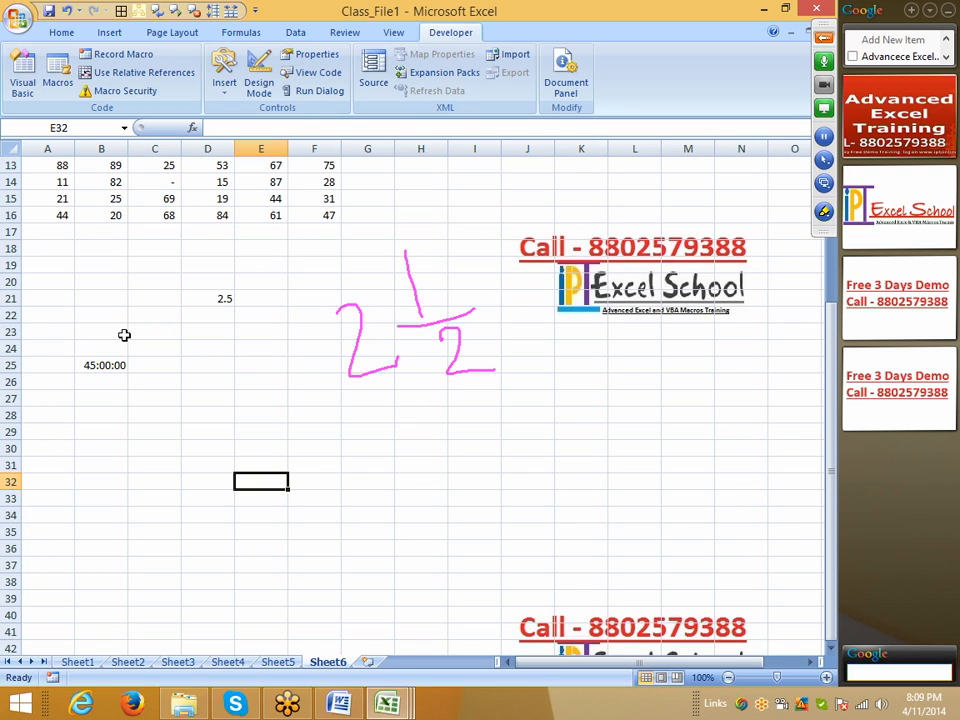
Step: Apply the Fraction format As halves (1/2) to cell D21
left_click(212, 297)
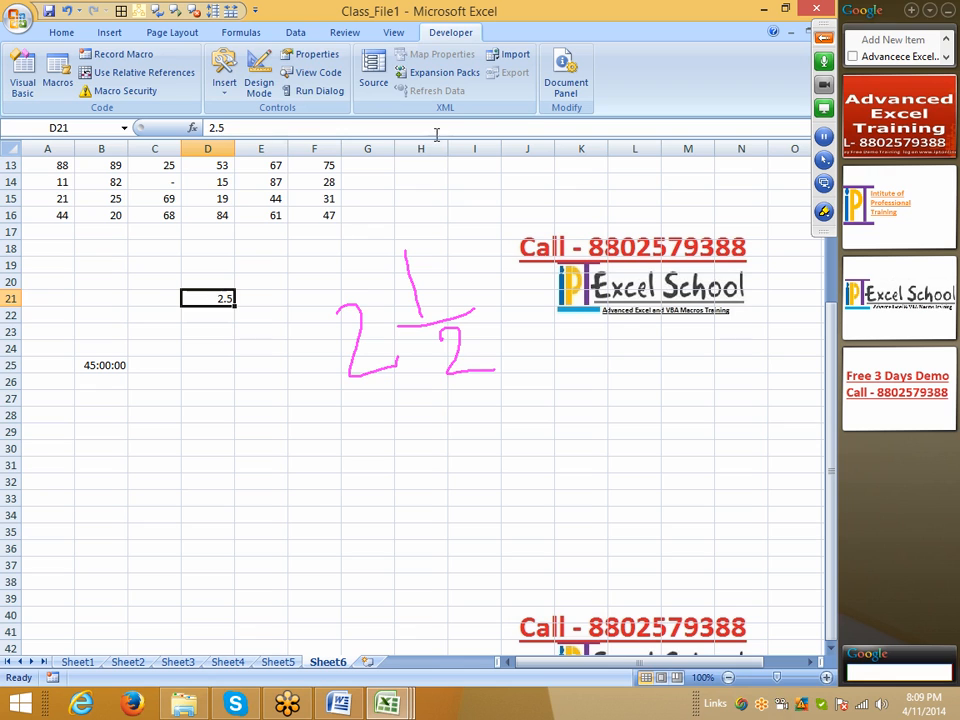
left_click(62, 32)
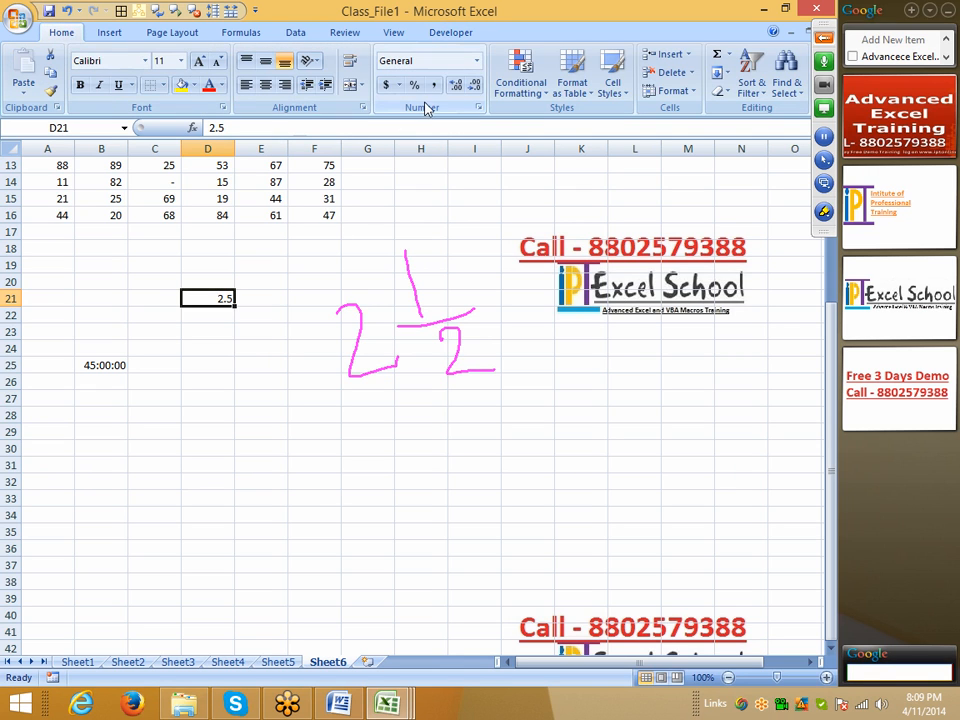
left_click(477, 109)
left_click(352, 213)
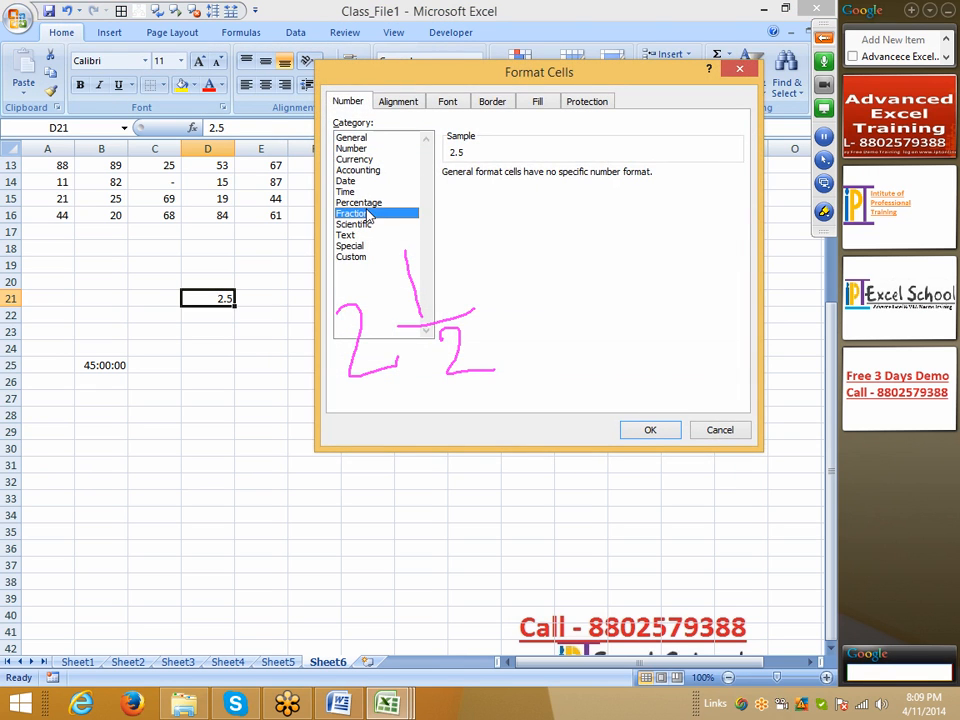
left_click(474, 219)
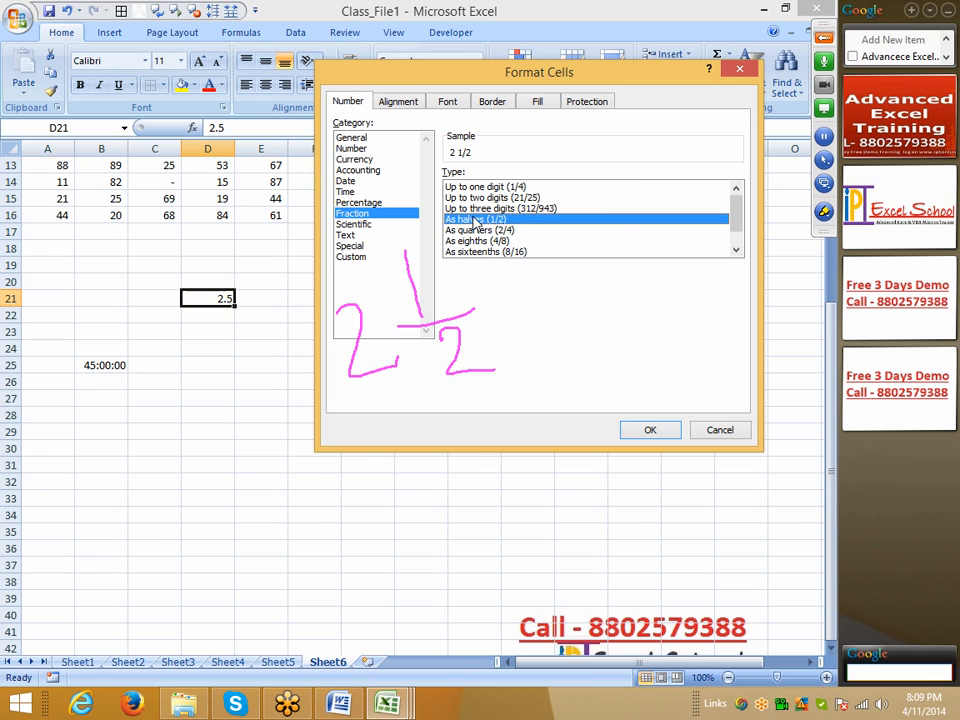
left_click(660, 431)
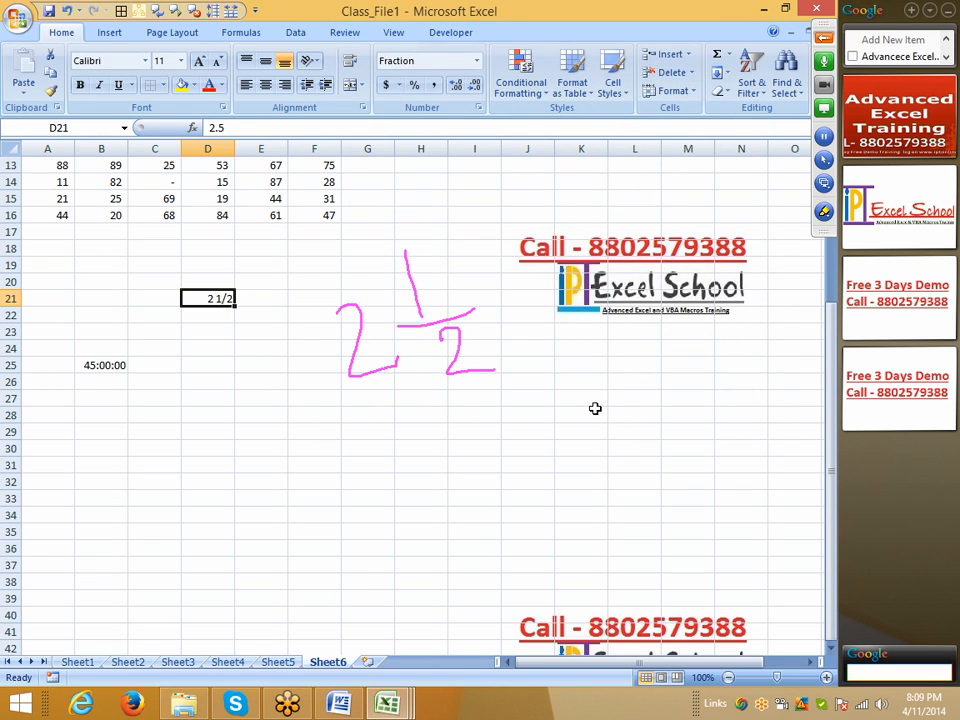
Step: Review the Fraction, Scientific and Text number formats for empty cell D25, and close the Format Cells dialog without applying one
left_click(255, 331)
left_click(219, 298)
left_click(212, 364)
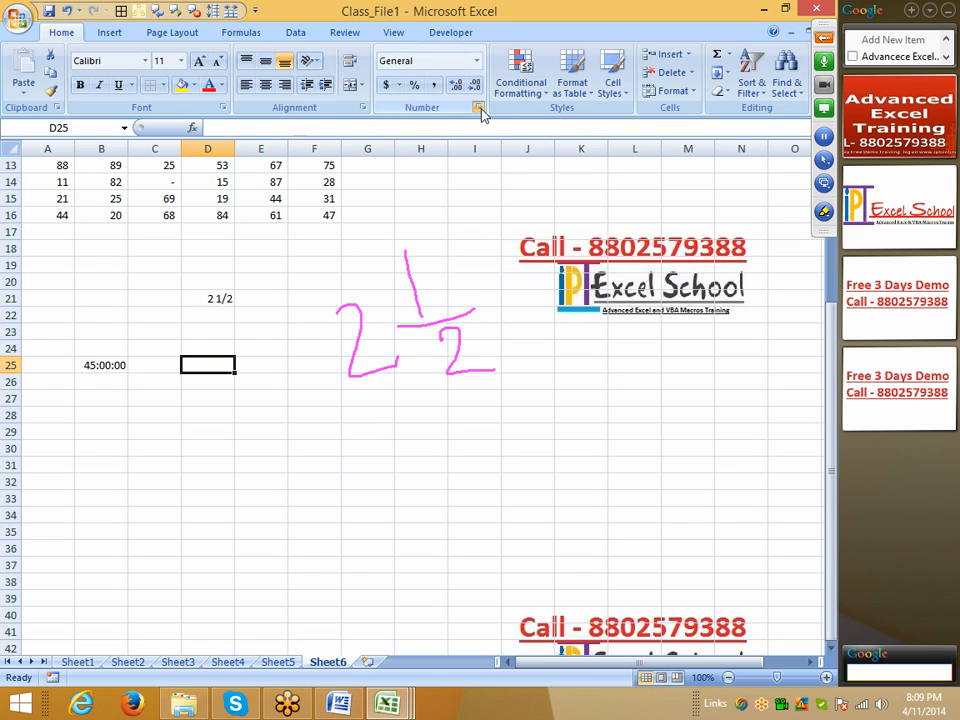
left_click(479, 110)
left_click(350, 214)
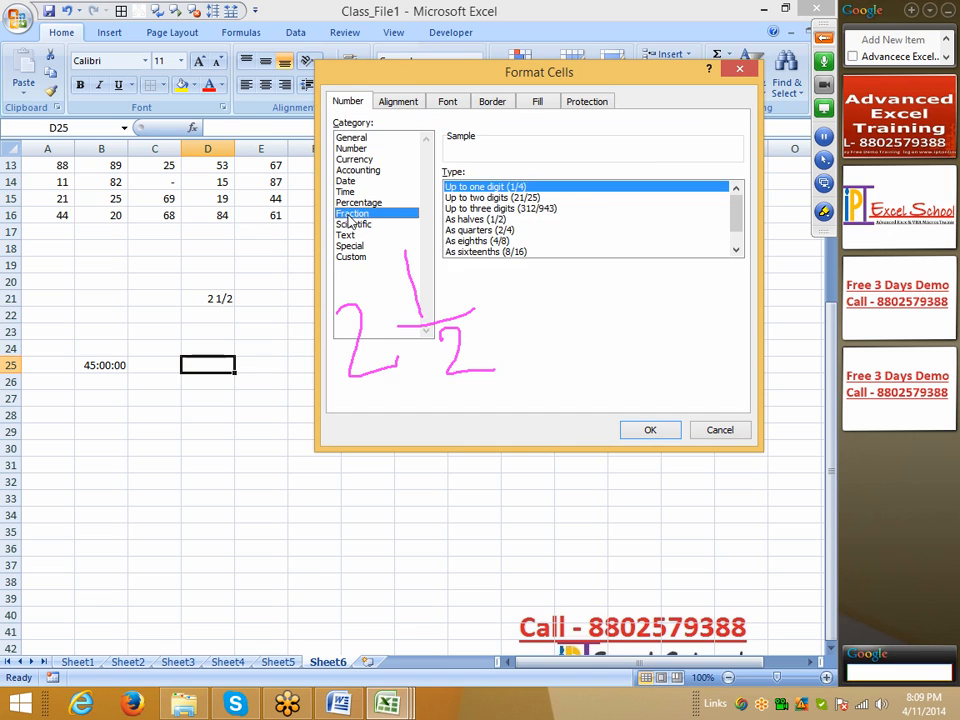
left_click(351, 224)
left_click(350, 235)
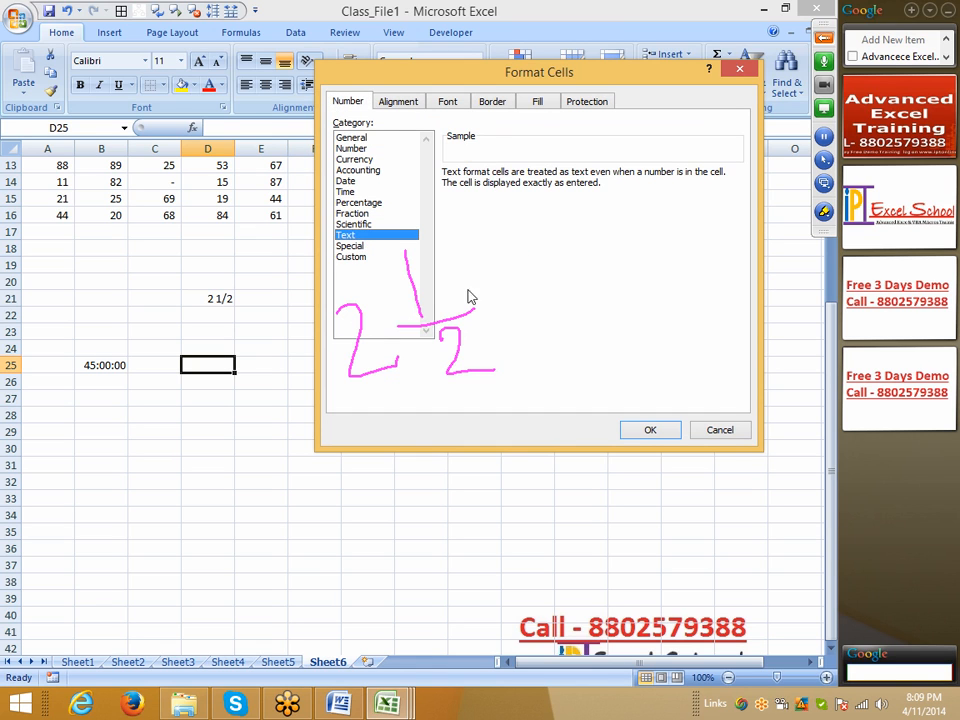
key("Escape")
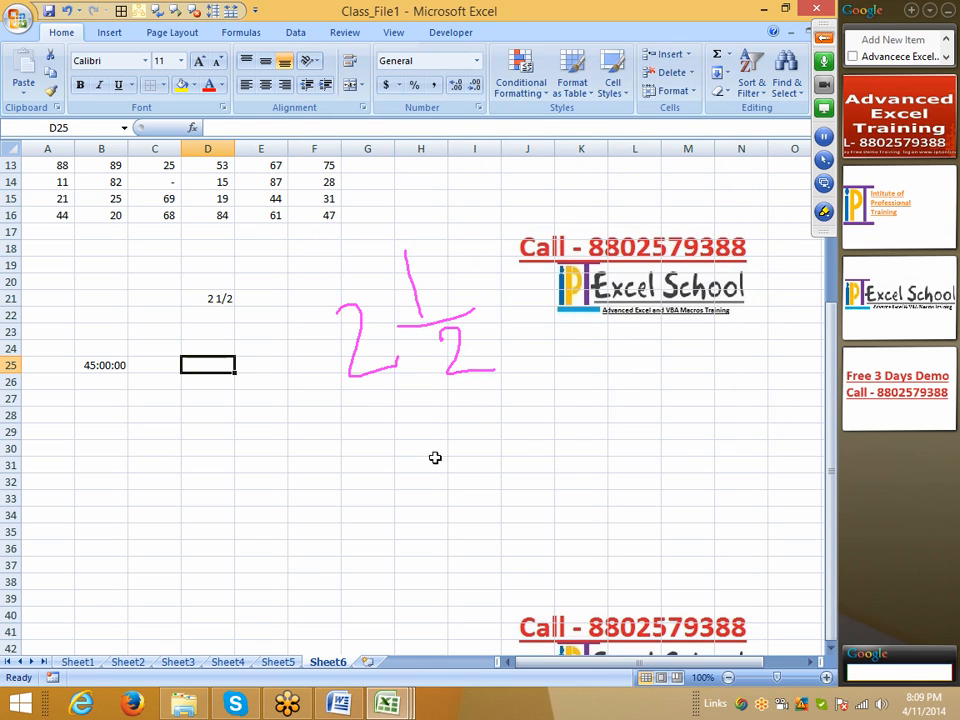
Step: Erase all pen drawings from the shared screen and return to the worksheet at cell G25
left_click(824, 37)
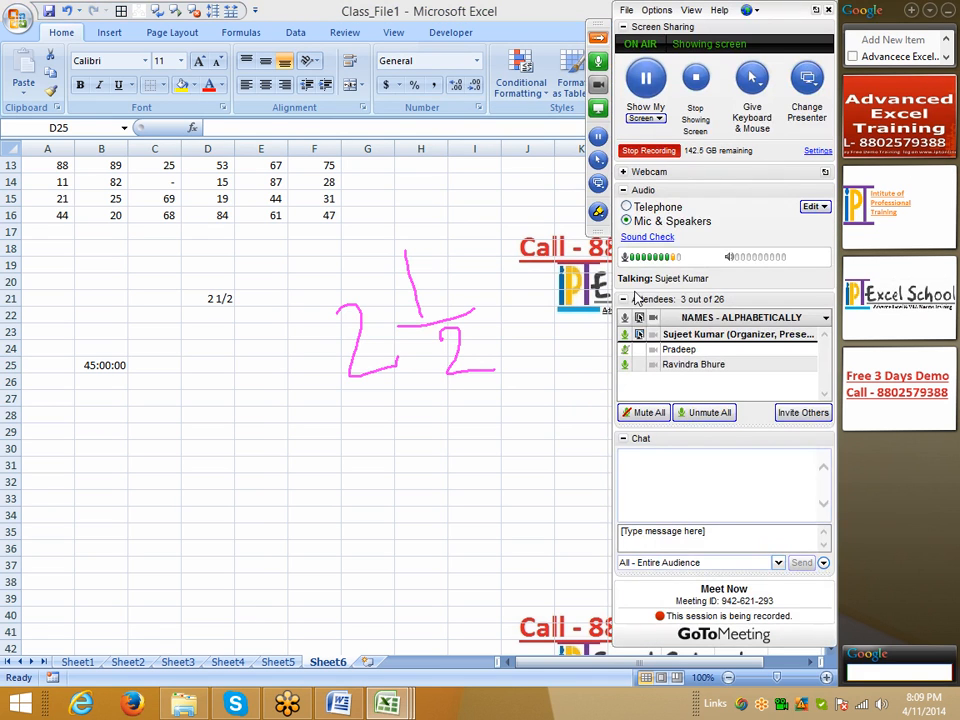
left_click(597, 211)
left_click(628, 318)
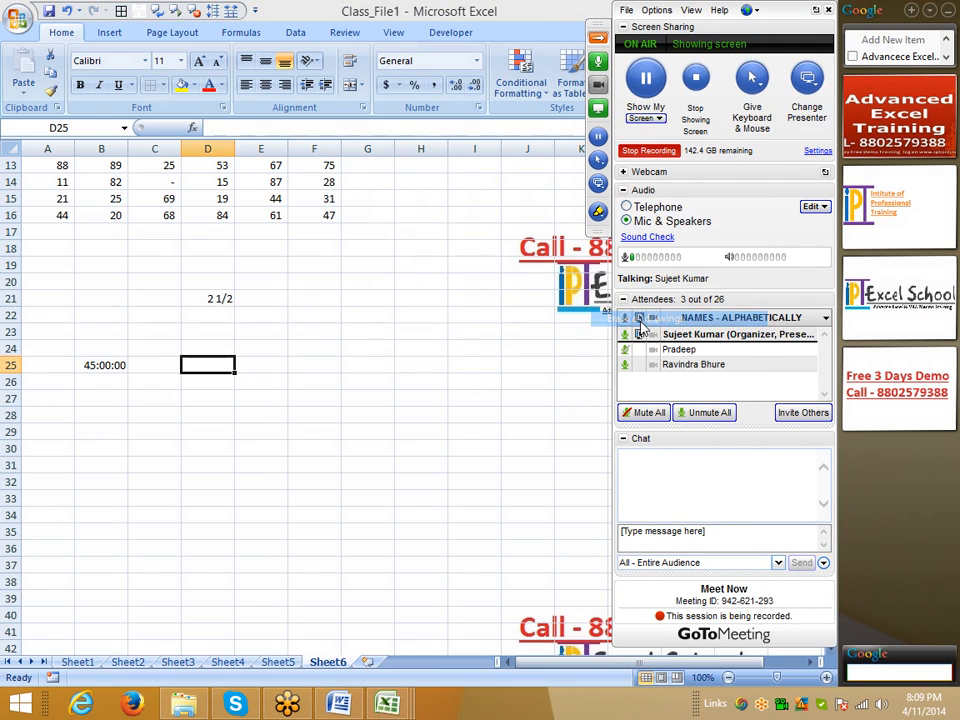
left_click(373, 364)
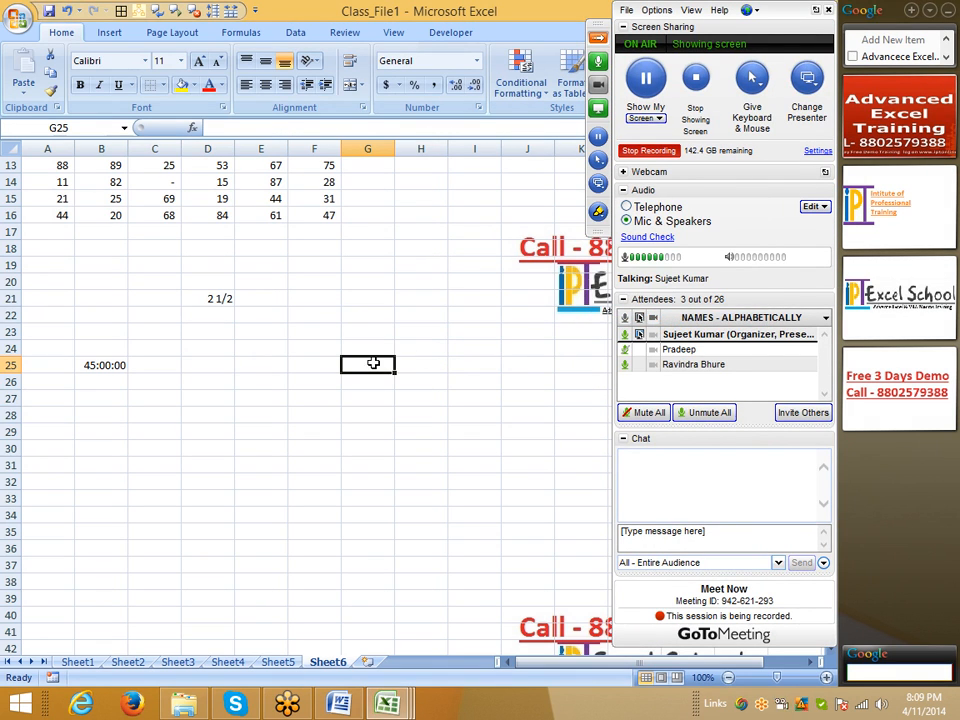
Step: On Sheet5, enter the heading Chq in cell A1 and the number 001254 in cell A2
left_click(280, 662)
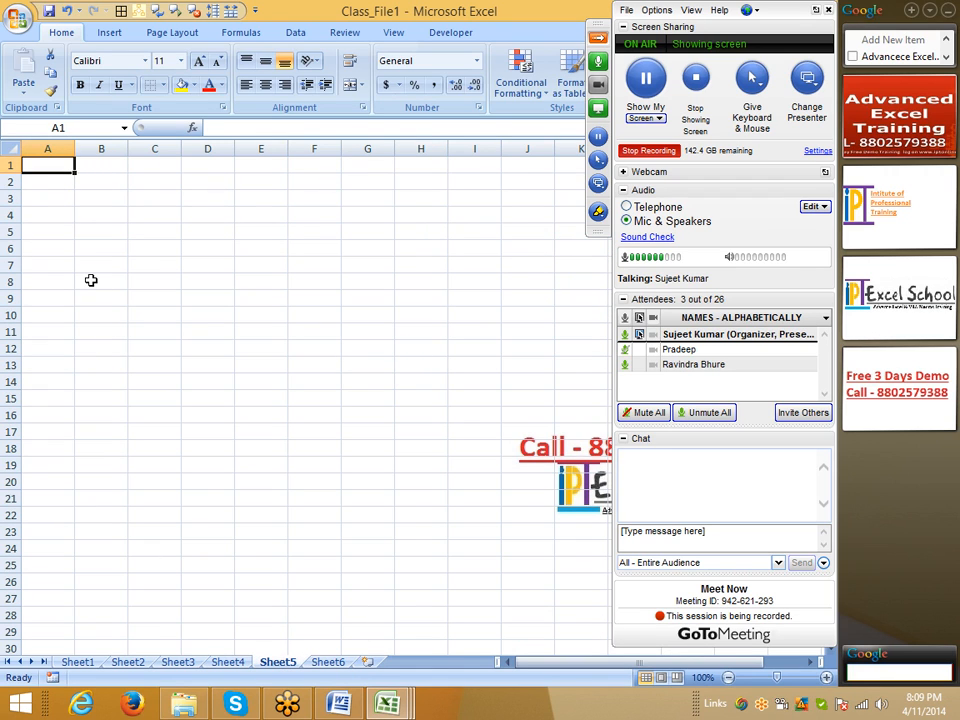
type("Chq")
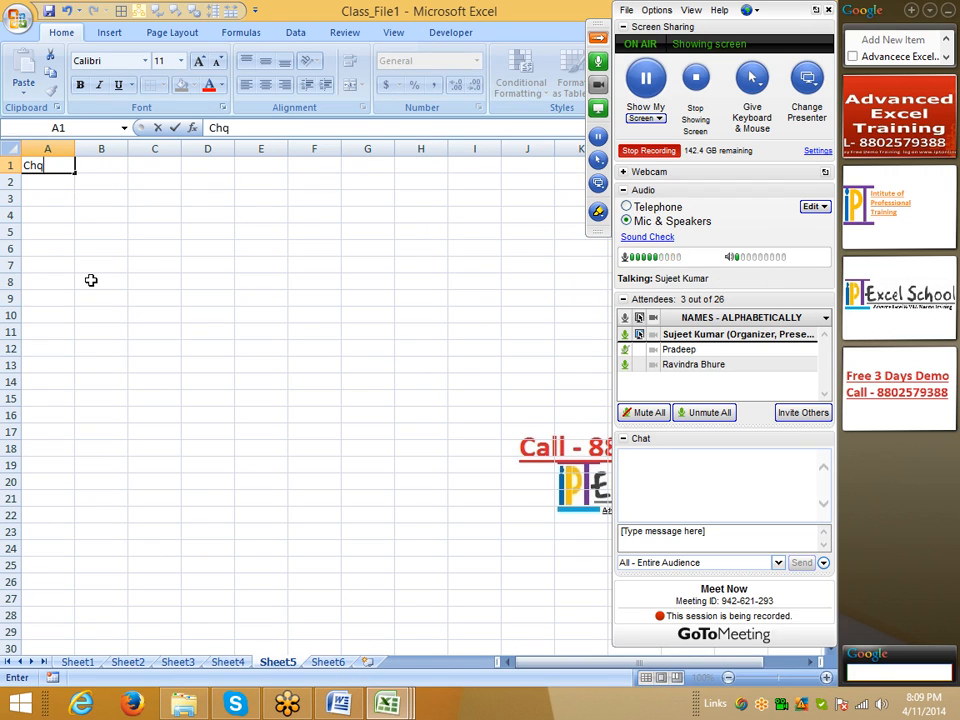
key("Return")
type("001254")
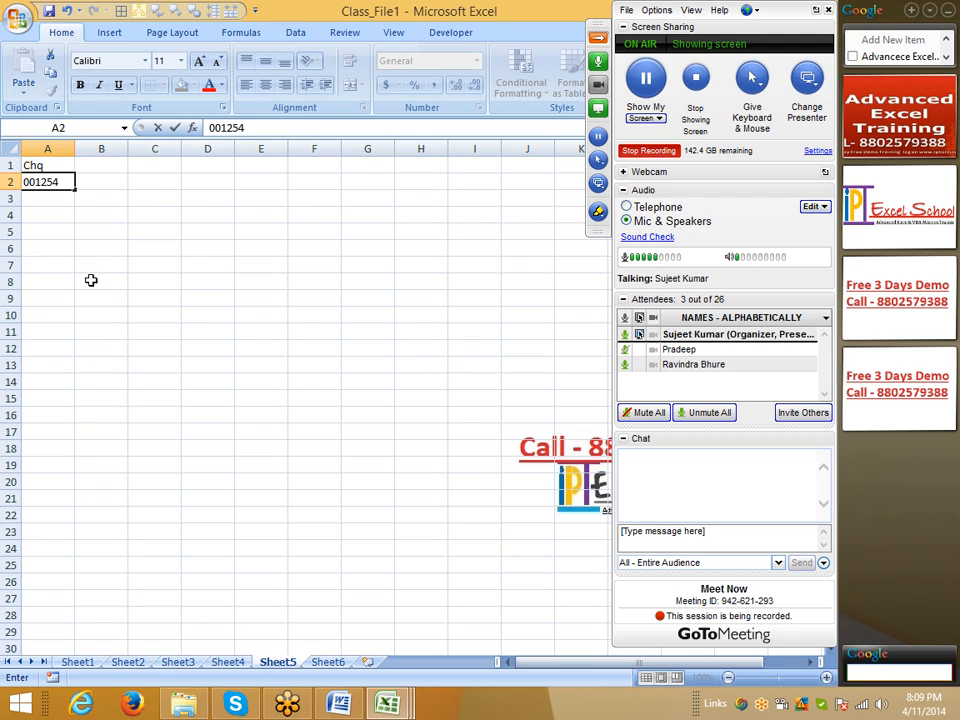
key("Return")
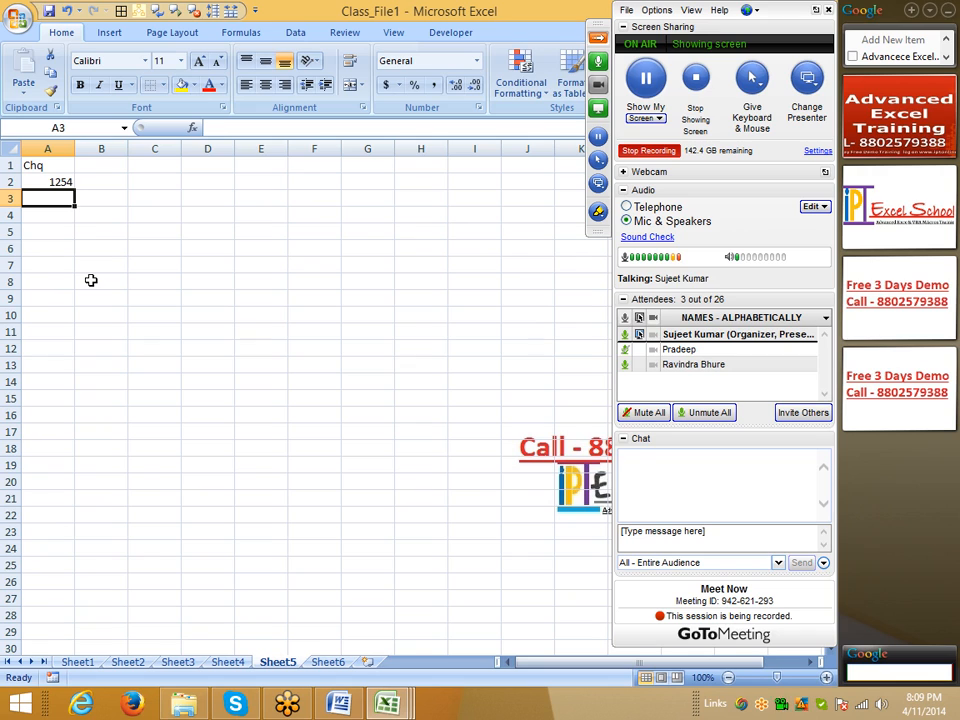
Step: Replace the entry in cell A2 with '002541, using the leading apostrophe to store it as text
key("Up")
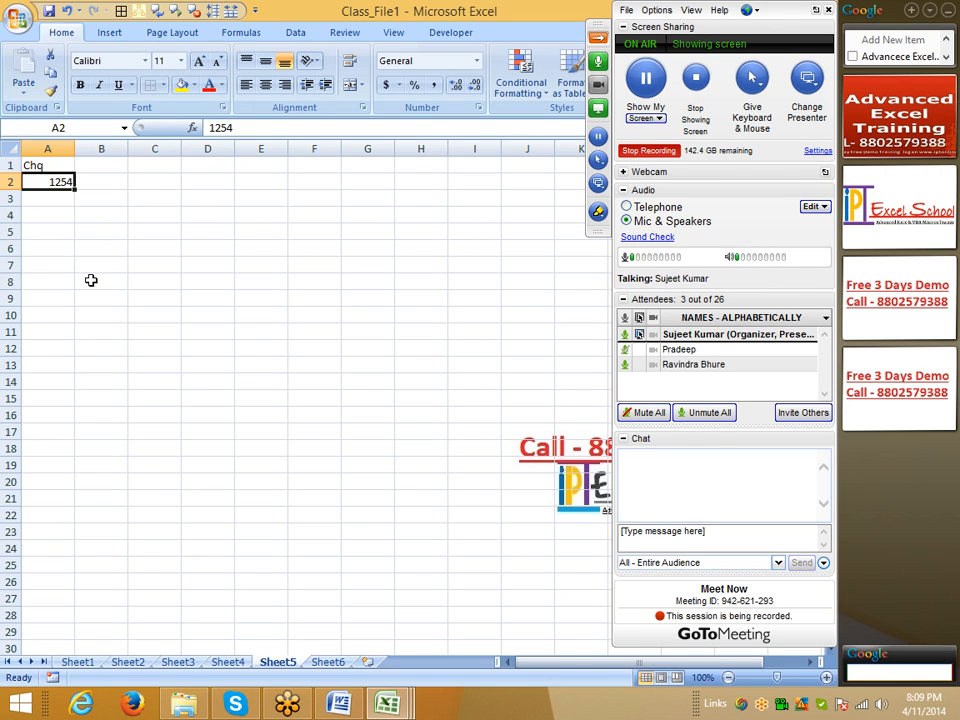
type("'002541")
key("Return")
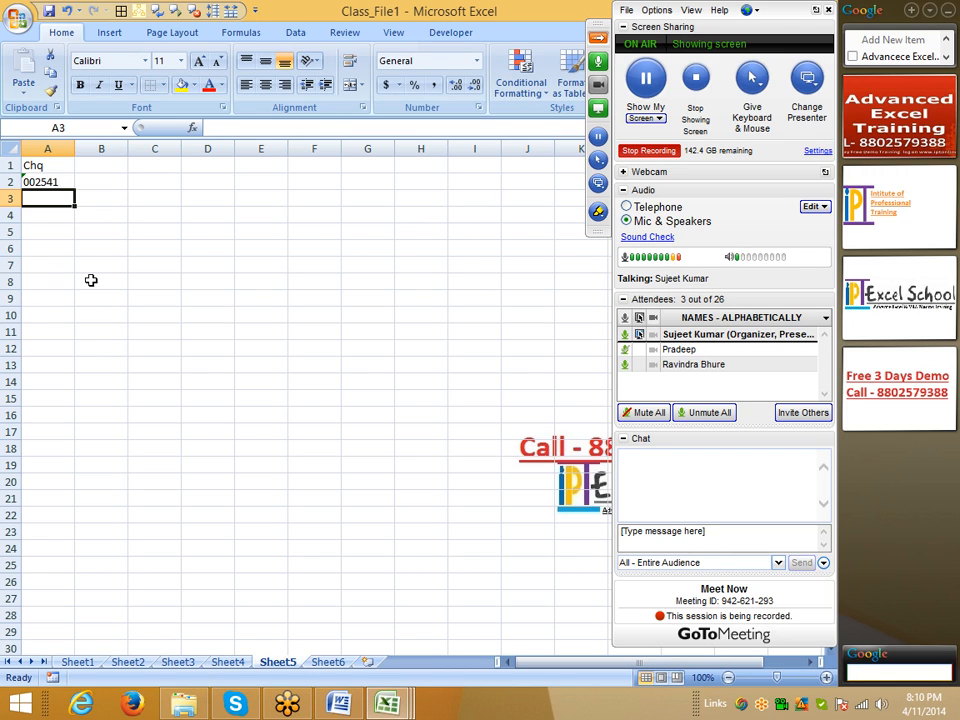
Step: Apply the Text number format to the whole of column A, collapse the meeting control panel, and select cell A3
left_click(52, 150)
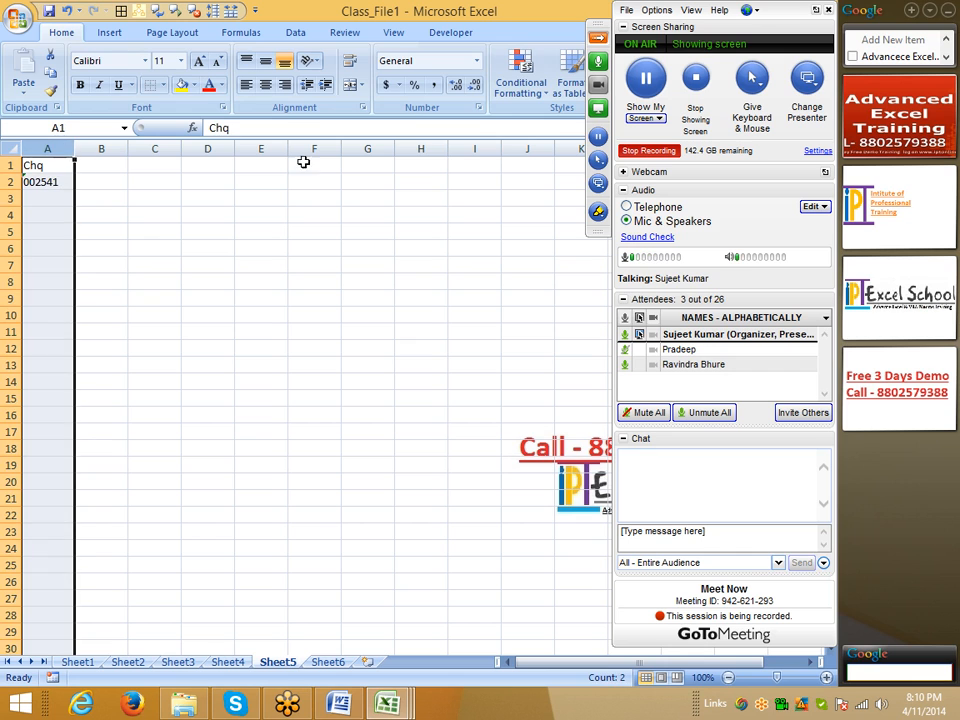
left_click(478, 108)
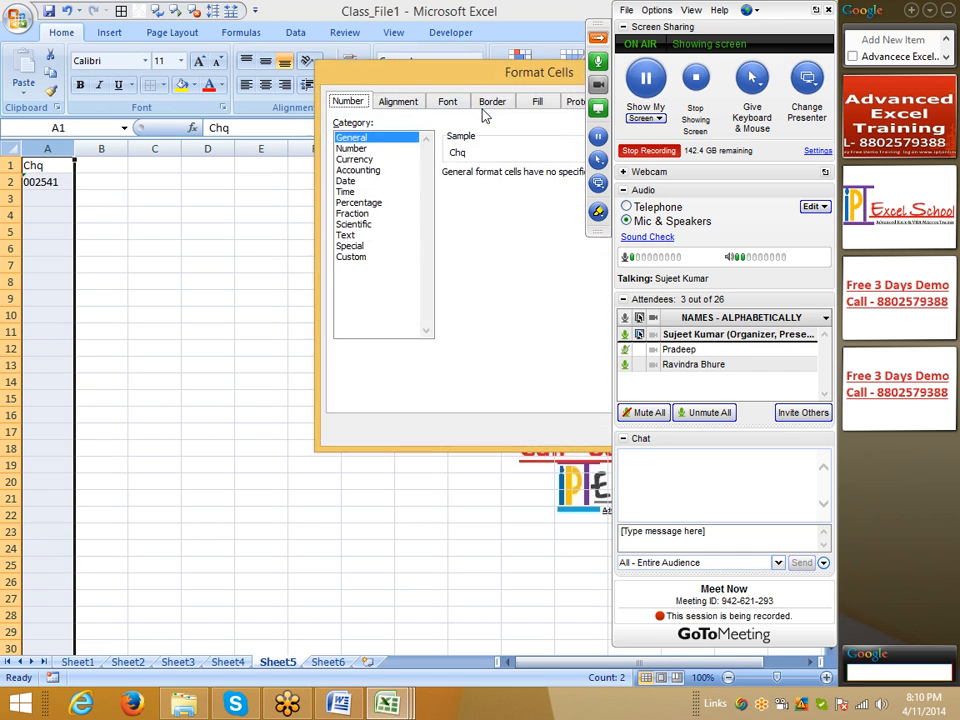
left_click(364, 256)
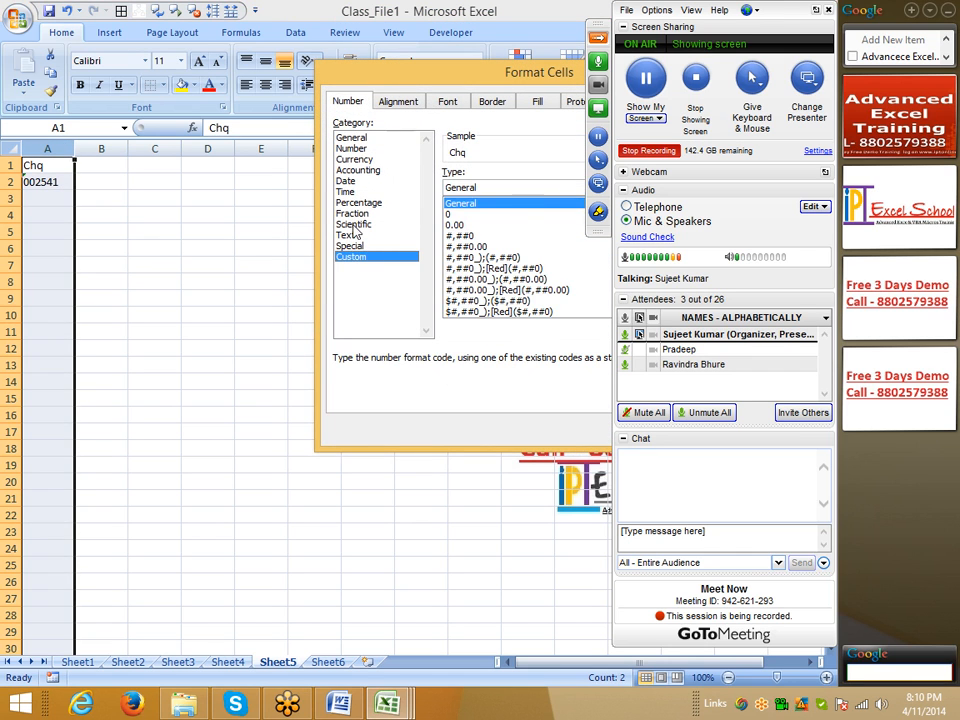
left_click(356, 235)
left_click_drag(480, 77, 354, 77)
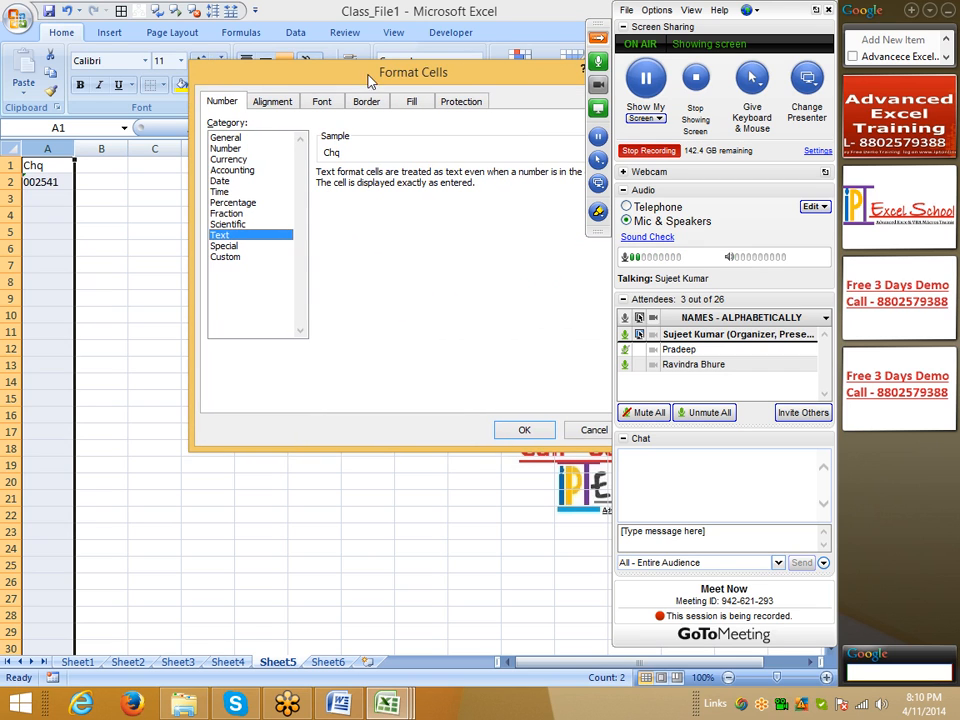
left_click(597, 38)
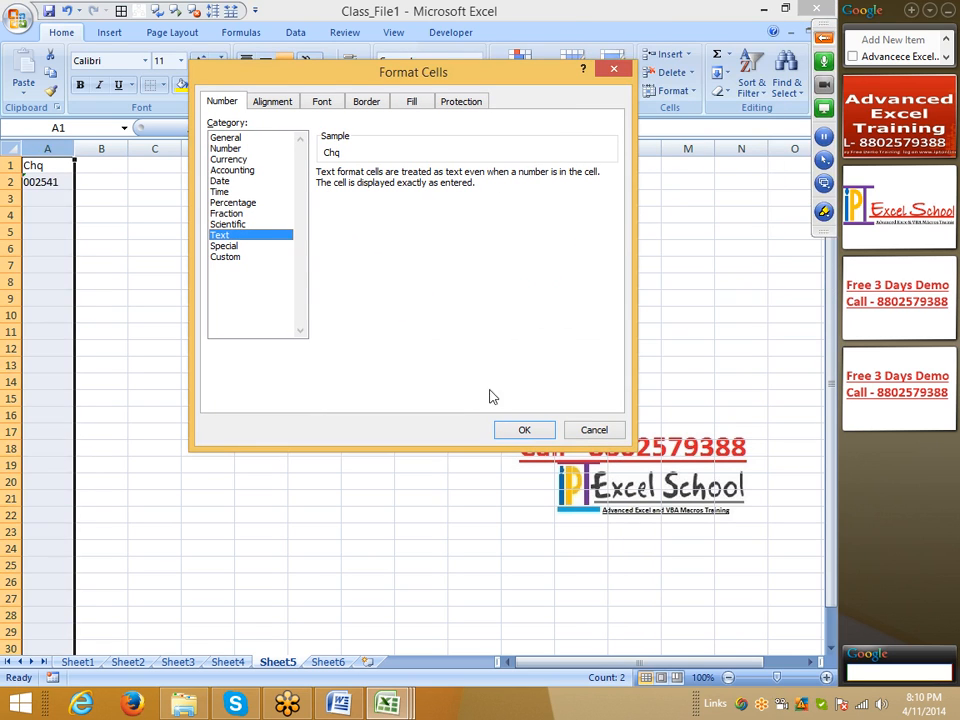
left_click(522, 433)
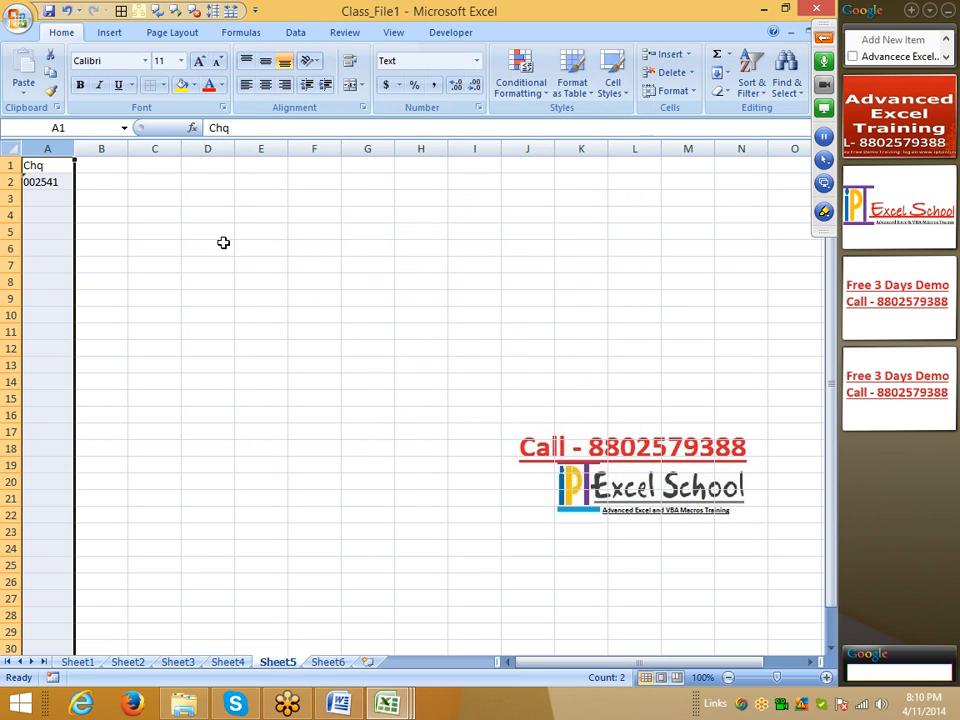
left_click(62, 195)
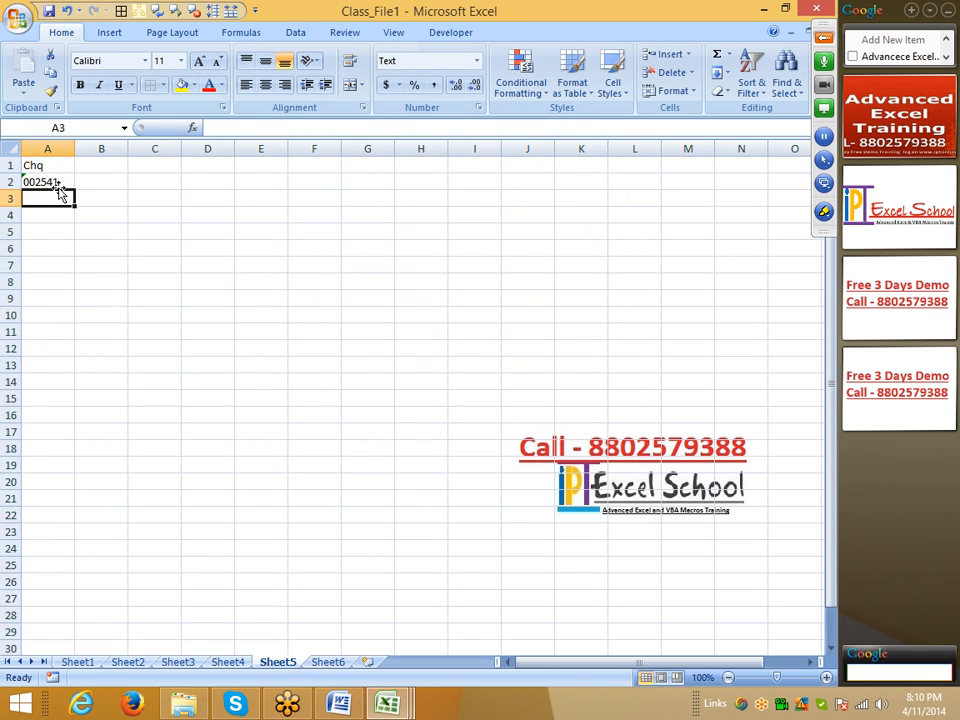
Step: Enter 006521 in cell A3, '852134 in cell A4 and '001254 in cell A5 as further cheque numbers
type("00")
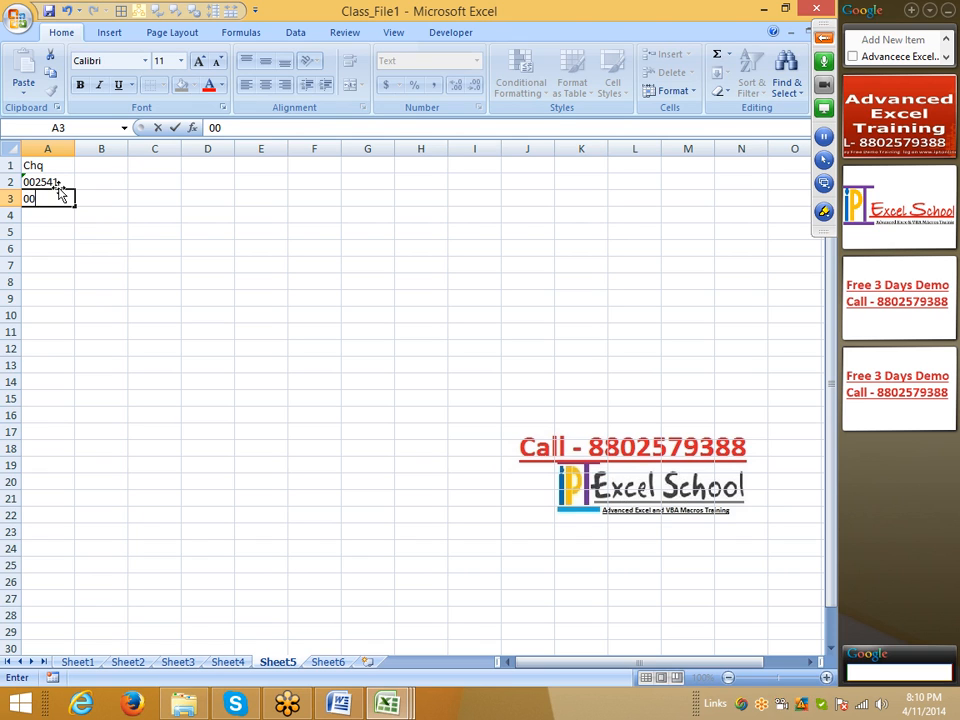
type("6521")
key("Return")
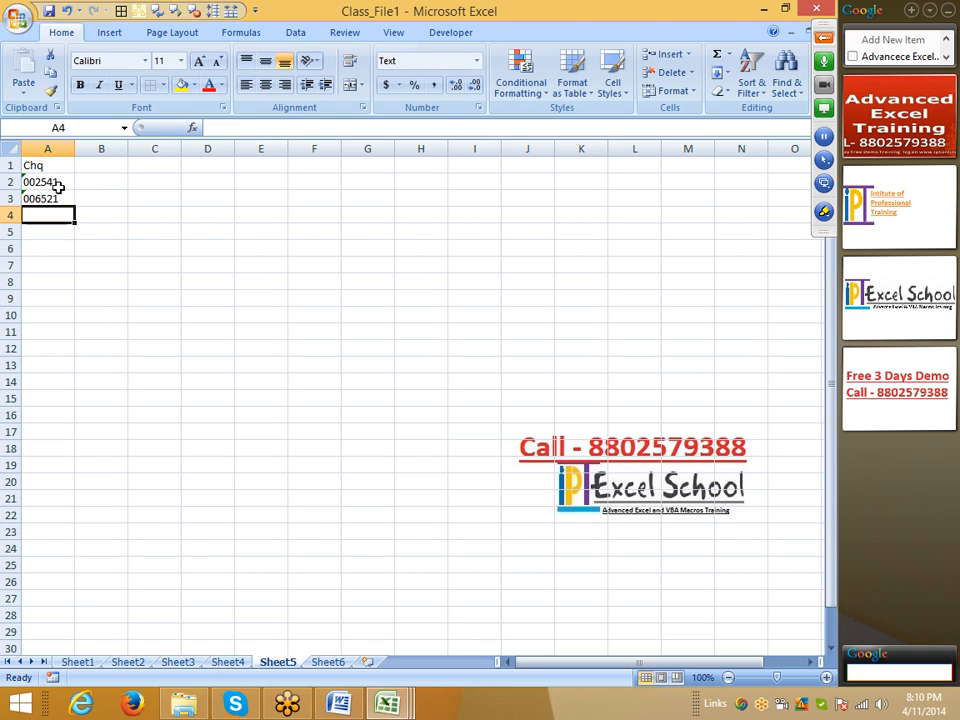
type("'85")
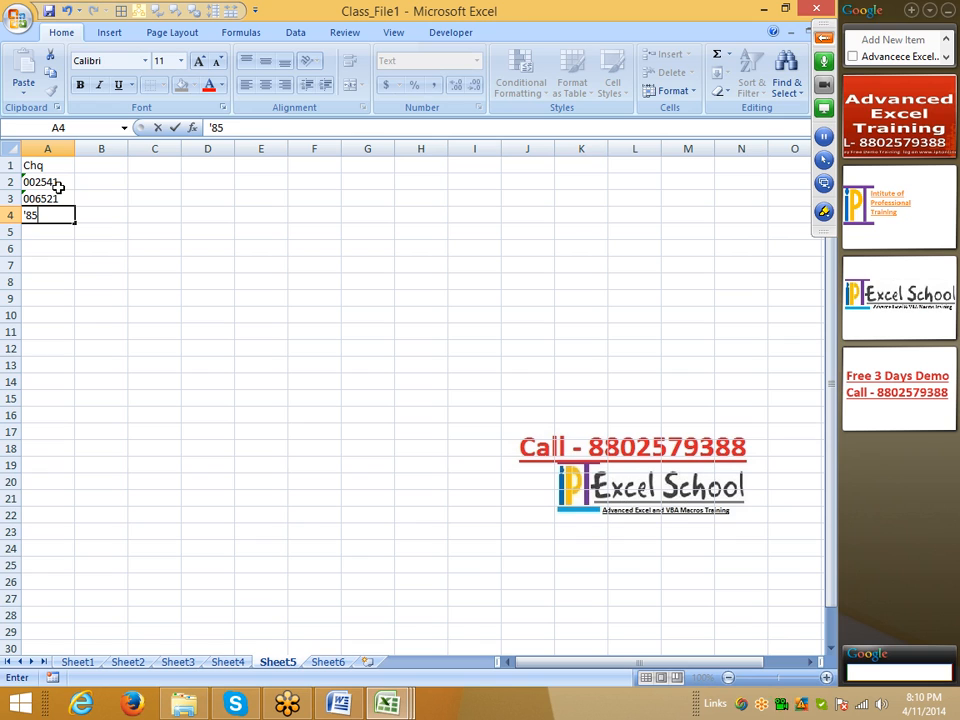
type("2134")
key("Return")
type("'001254")
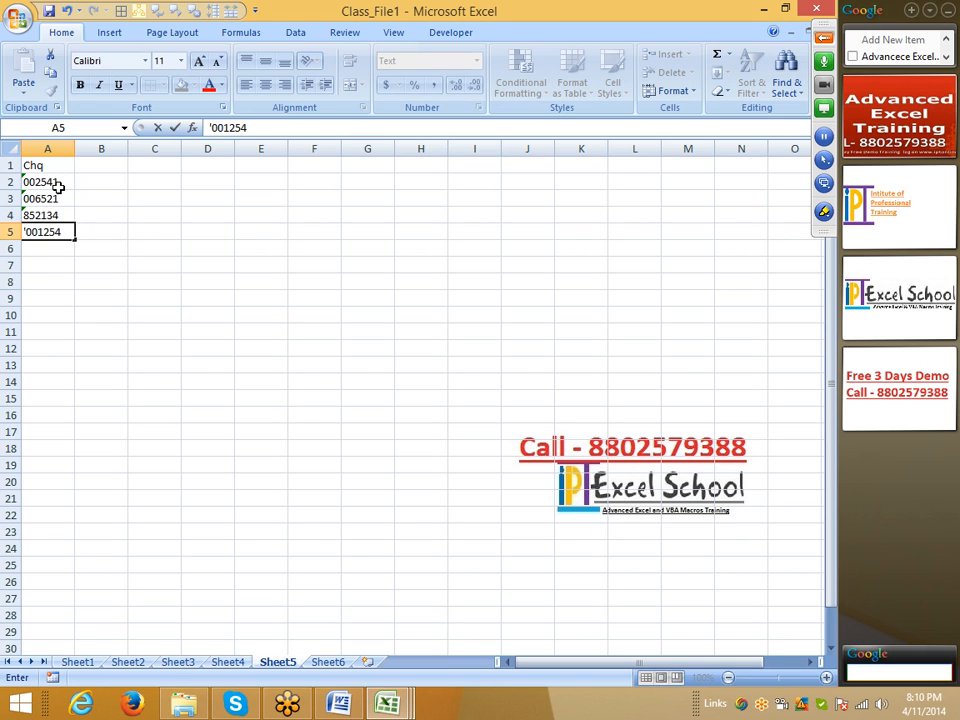
key("Return")
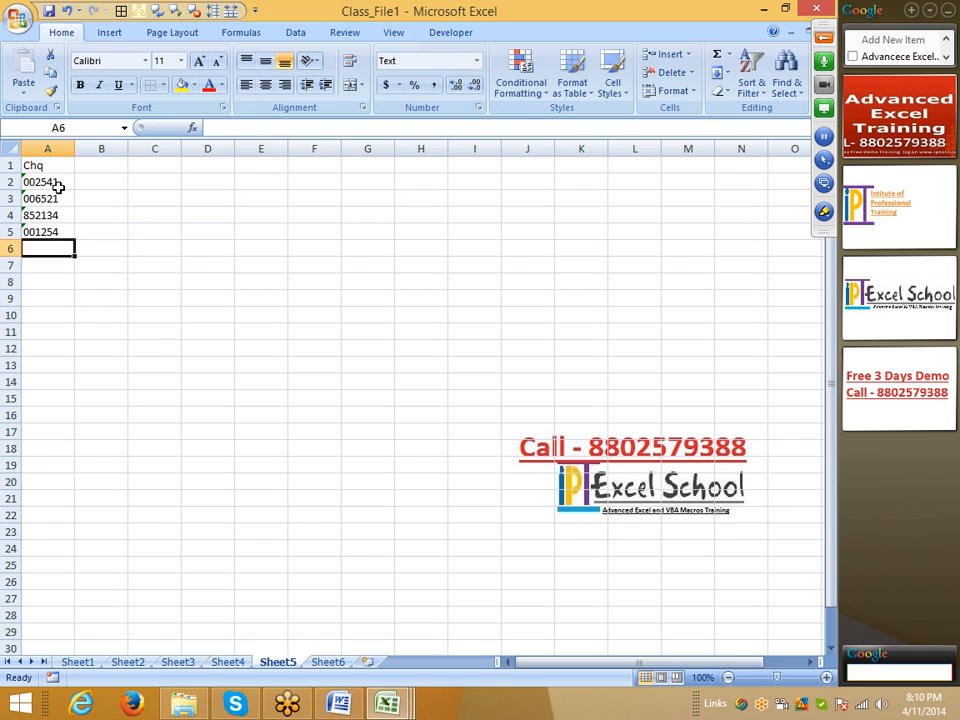
left_click_drag(59, 187, 66, 225)
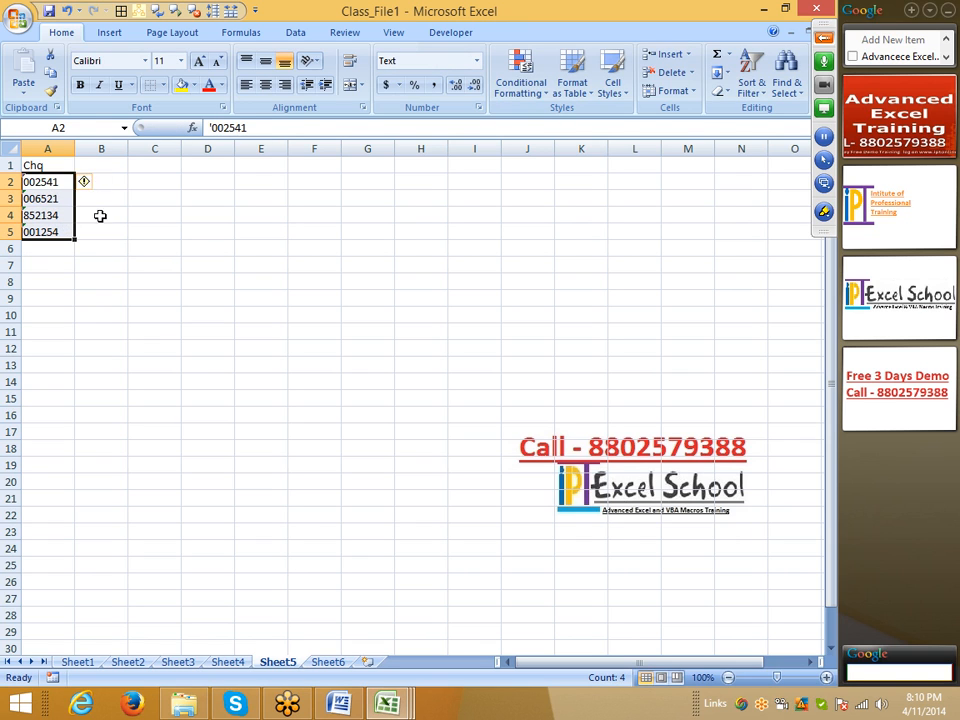
left_click(68, 263)
left_click(45, 247)
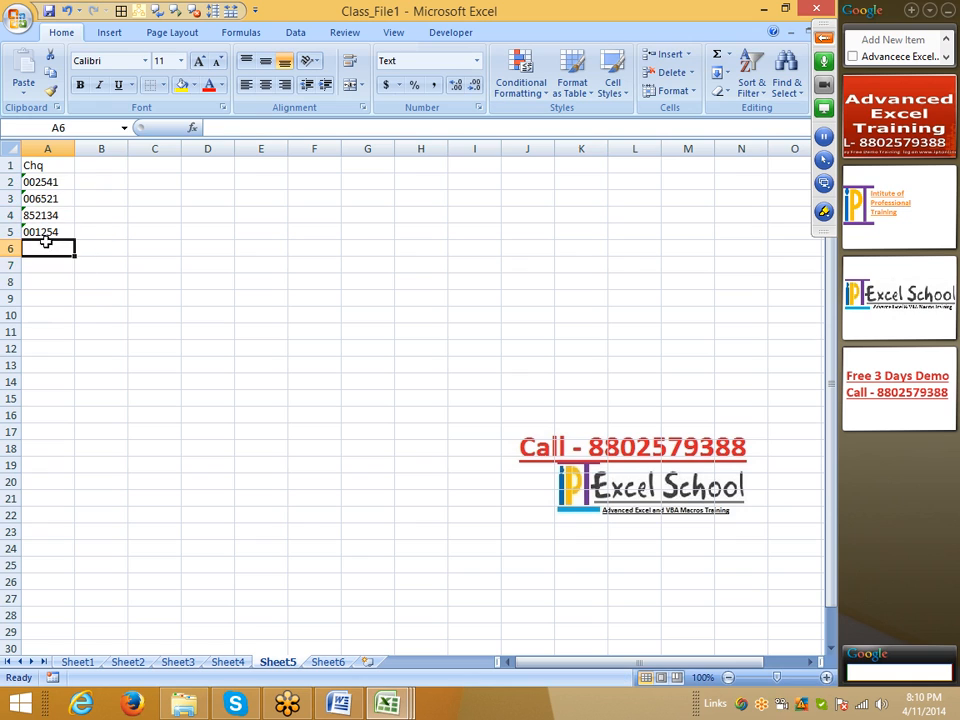
left_click(47, 148)
left_click(47, 230)
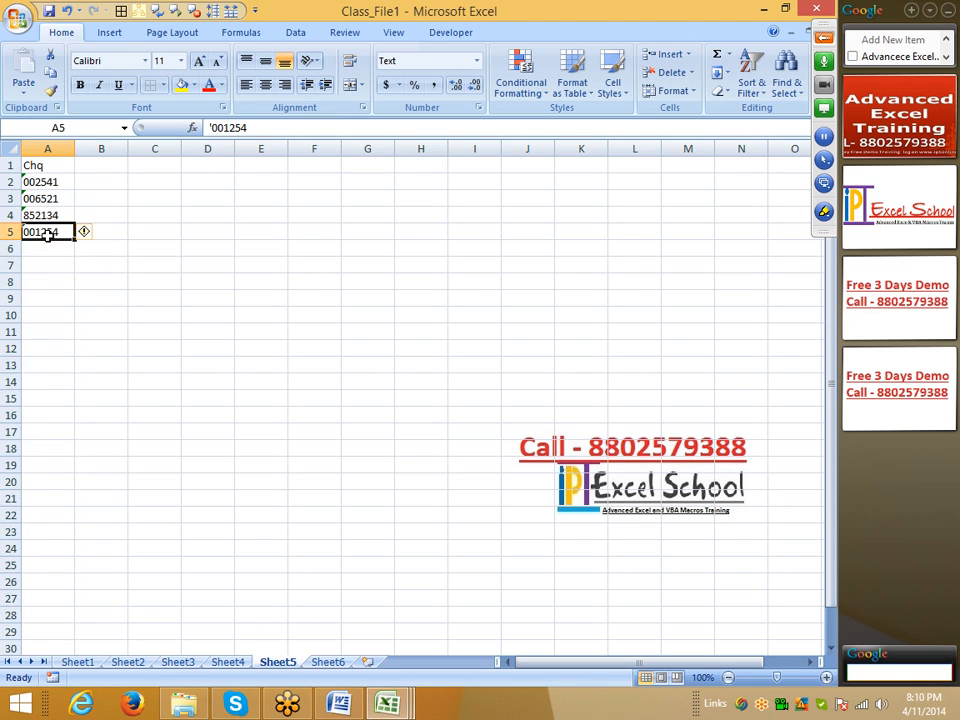
left_click(50, 249)
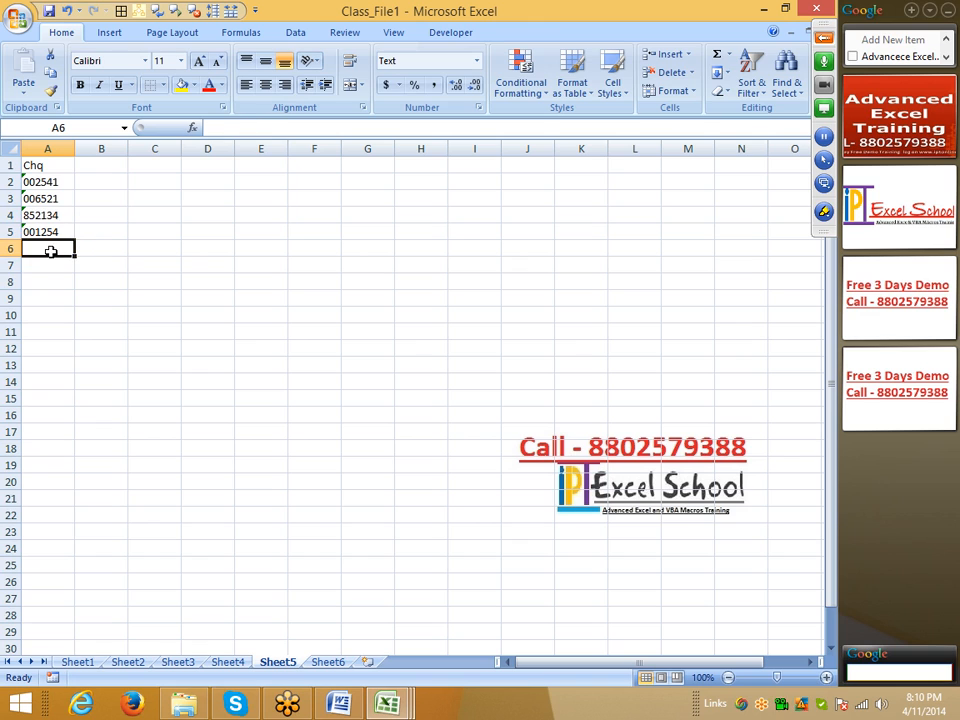
left_click(50, 229)
left_click(51, 262)
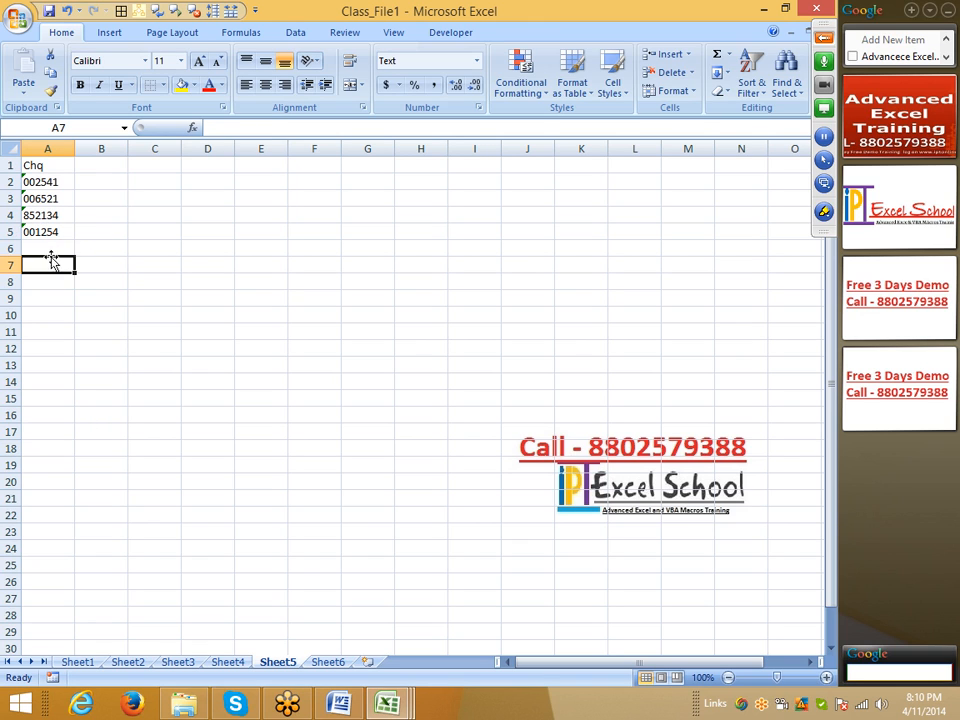
Step: Try to total the cheque numbers in cell A6 with a SUM formula starting at A2, and delete the entry
left_click(53, 249)
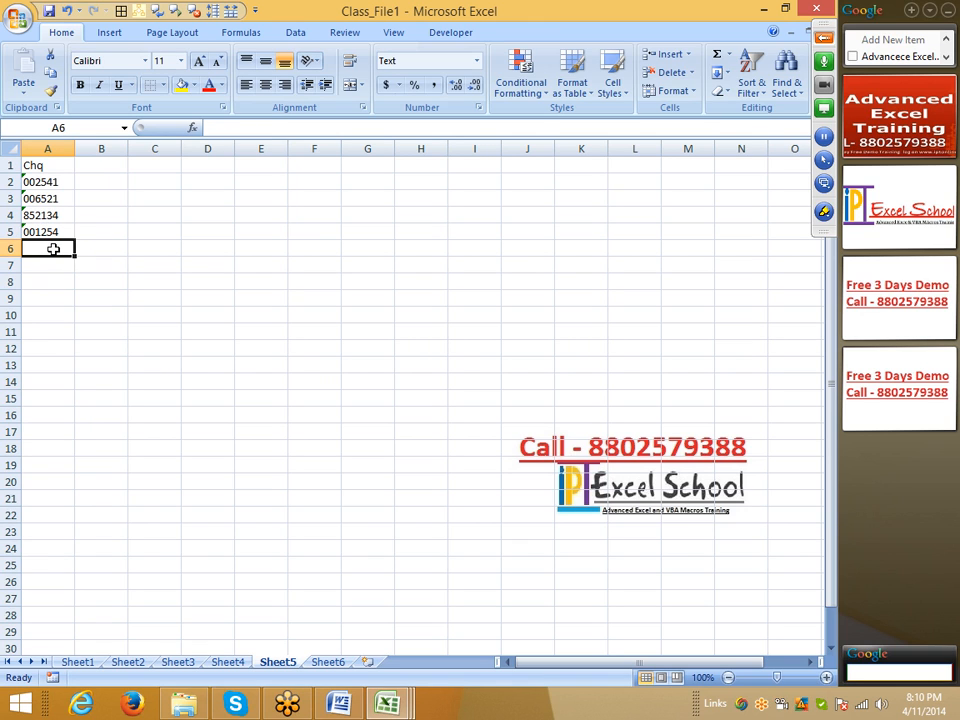
type("=sum")
key("Tab")
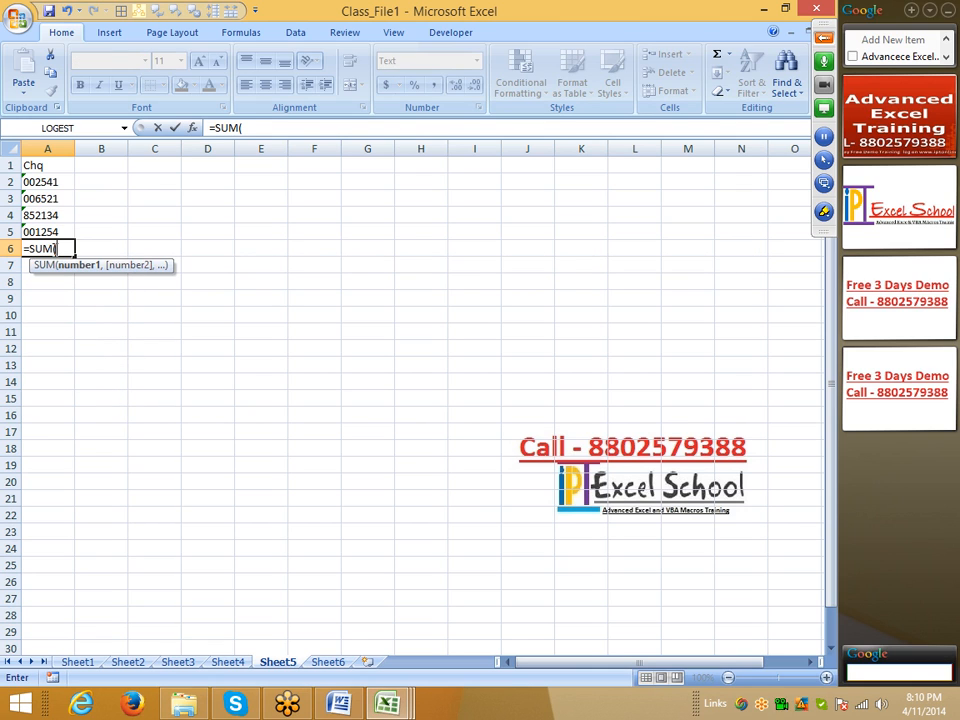
left_click_drag(53, 249, 50, 182)
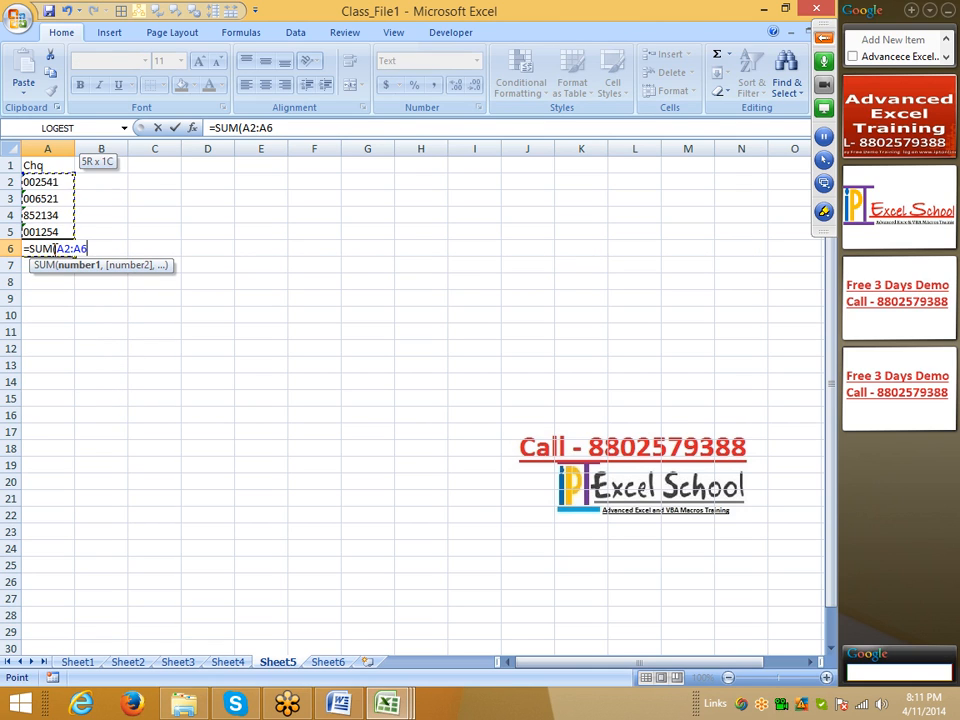
key("Return")
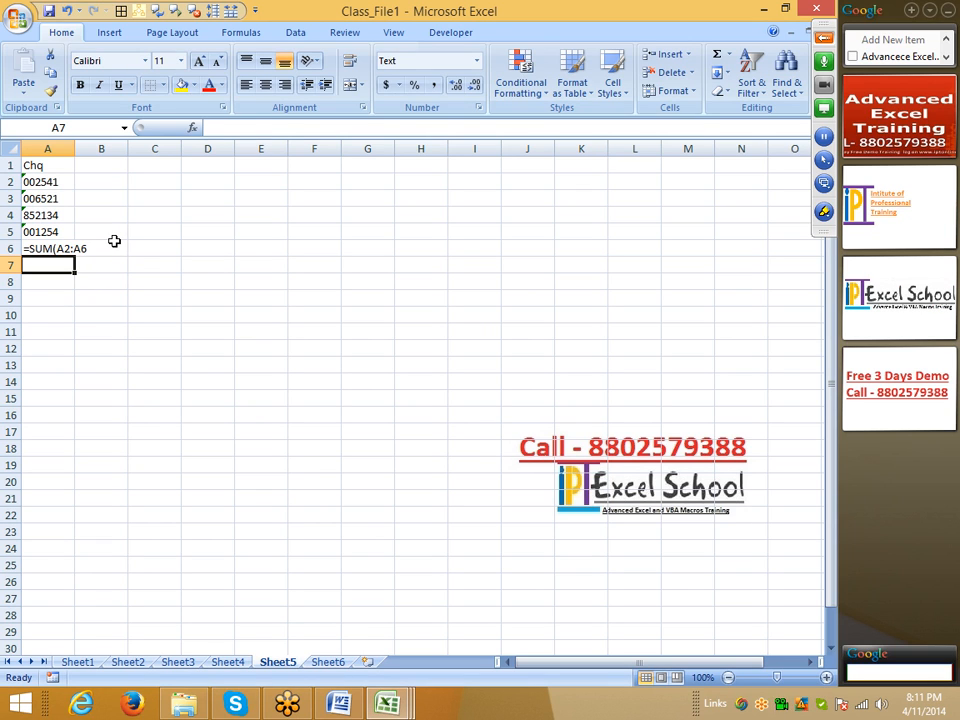
left_click(53, 248)
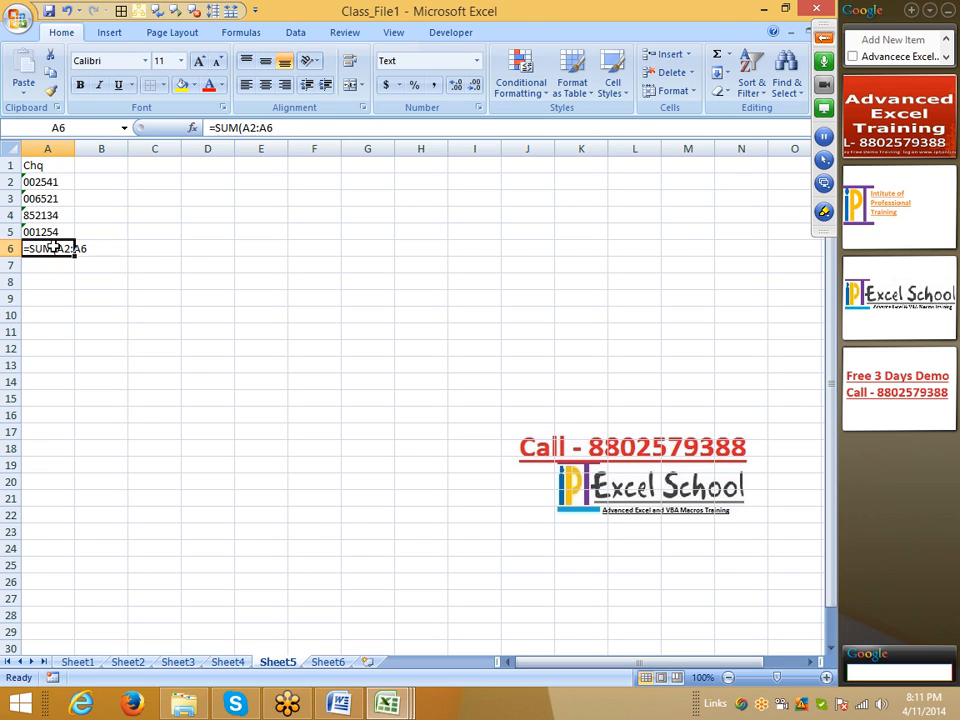
key("Delete")
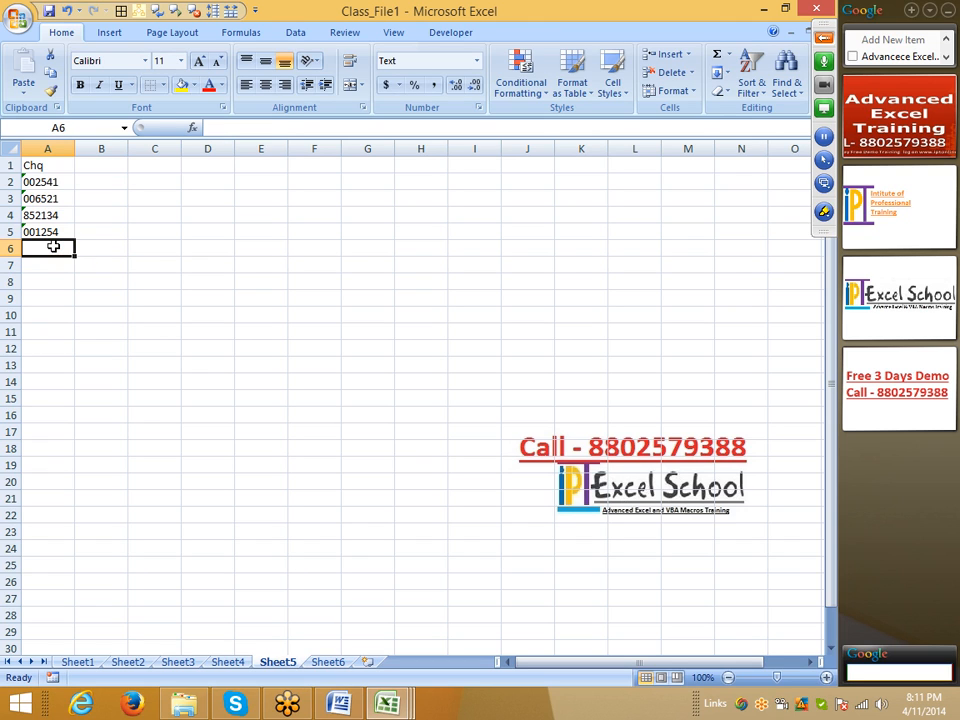
Step: Enter the cheque numbers 003658, 001472 and 009632 in cells A6 to A8, and select the range A2:A8
type("003658")
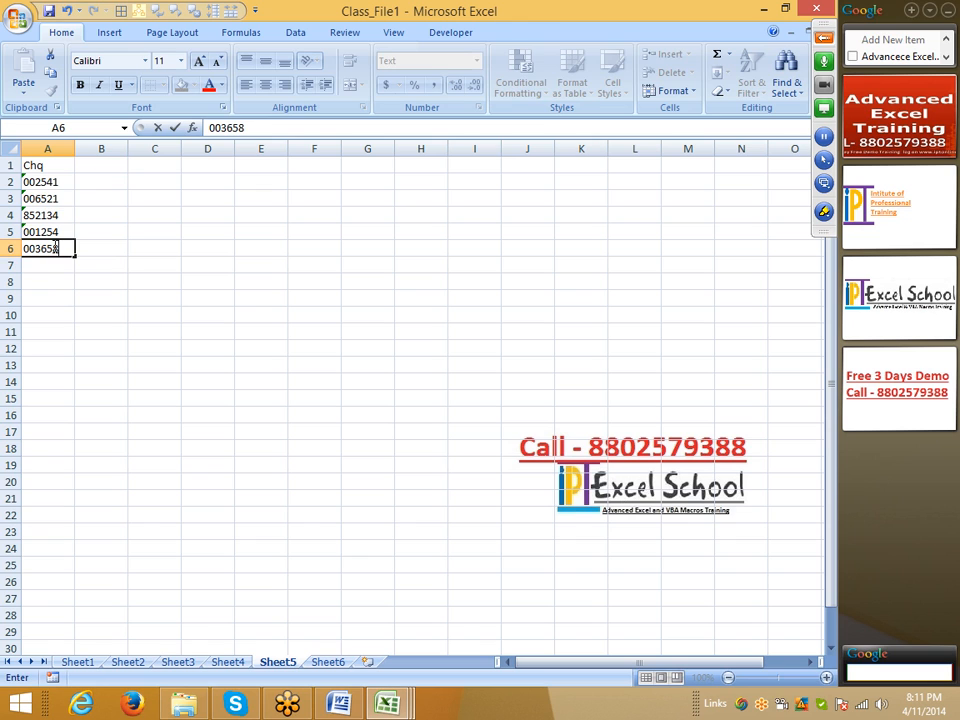
key("Return")
type("0")
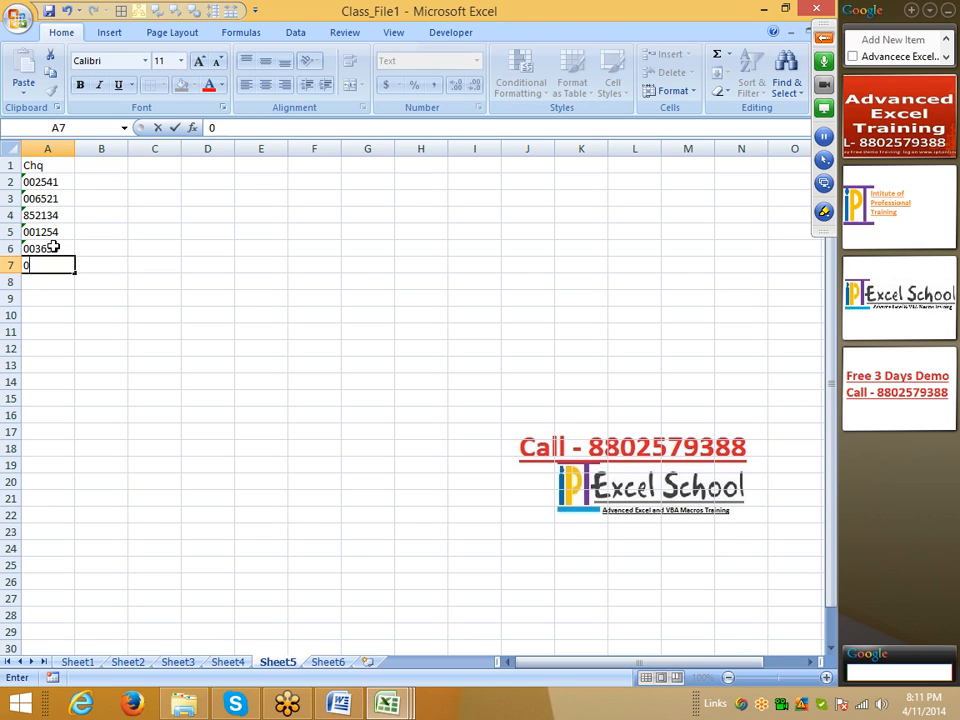
type("01472")
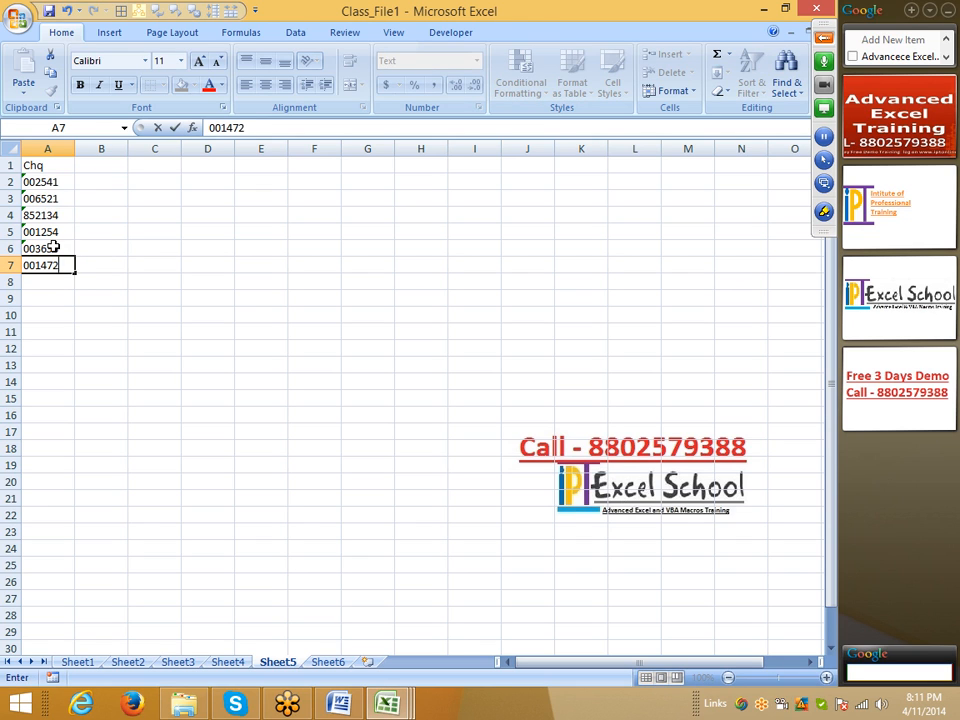
key("Return")
type("009632")
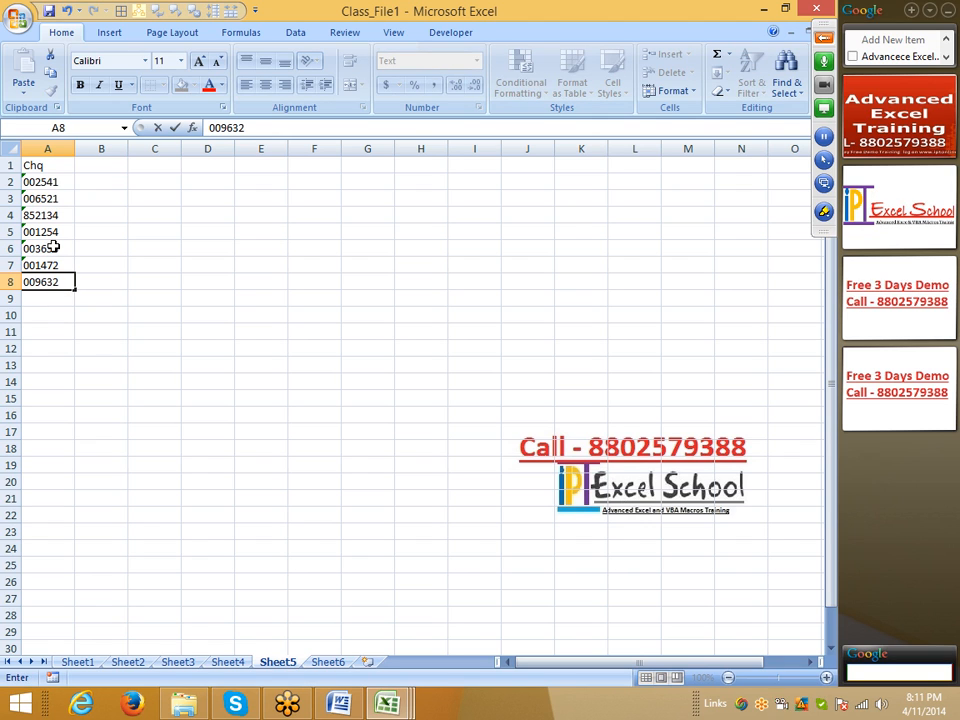
key("Return")
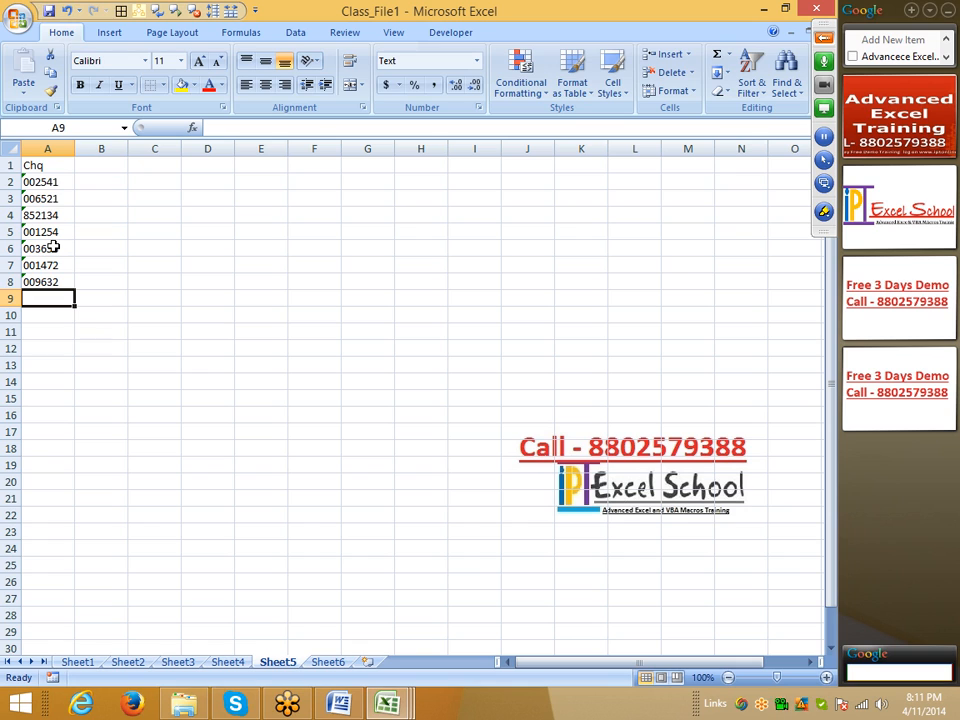
left_click_drag(54, 182, 59, 273)
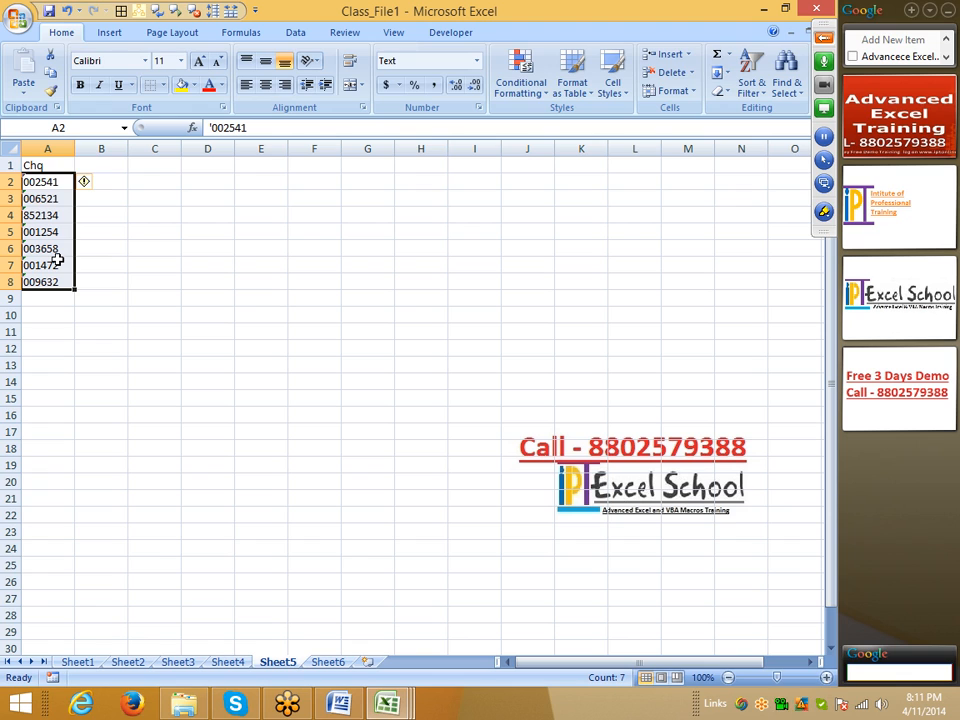
Step: Enter 285425 in cell E3 and apply the Text number format to that cell
left_click(243, 208)
type("285425")
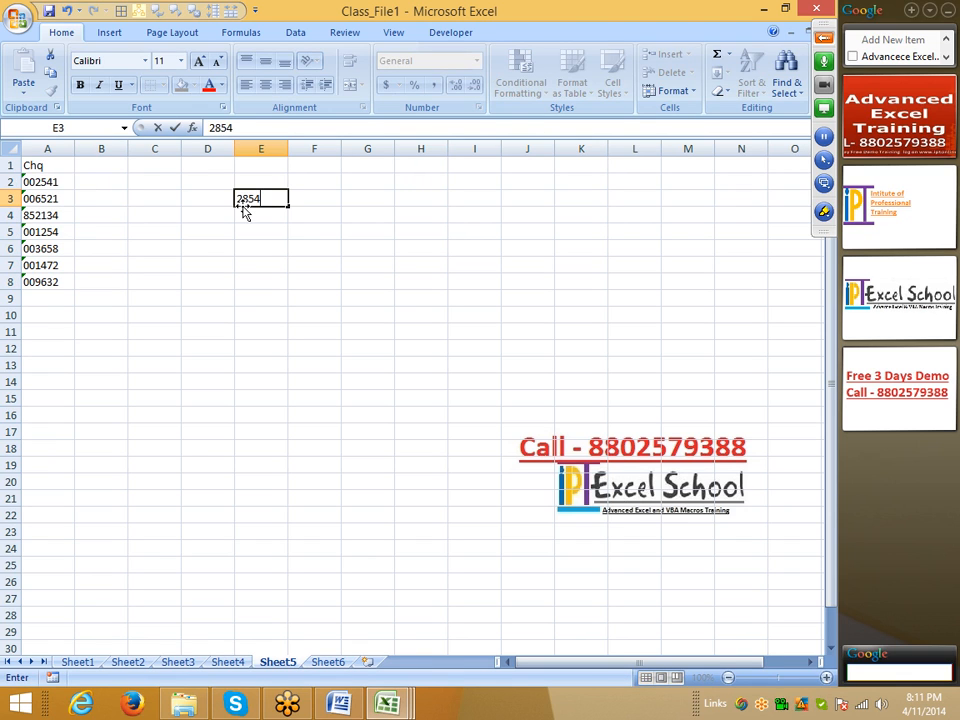
key("Return")
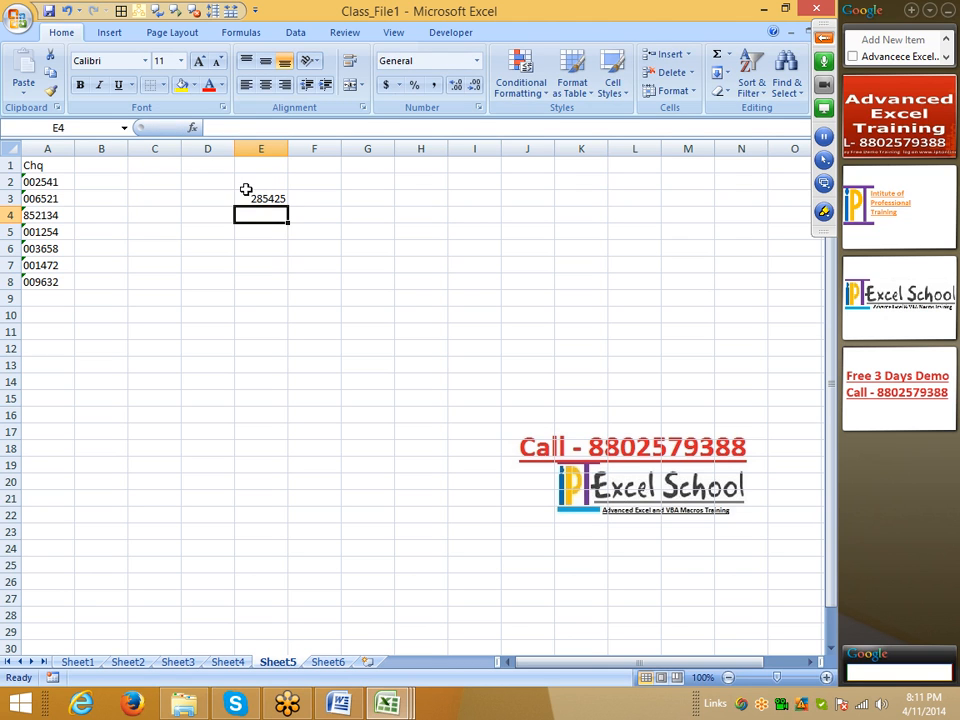
left_click(246, 197)
right_click(264, 199)
left_click(345, 399)
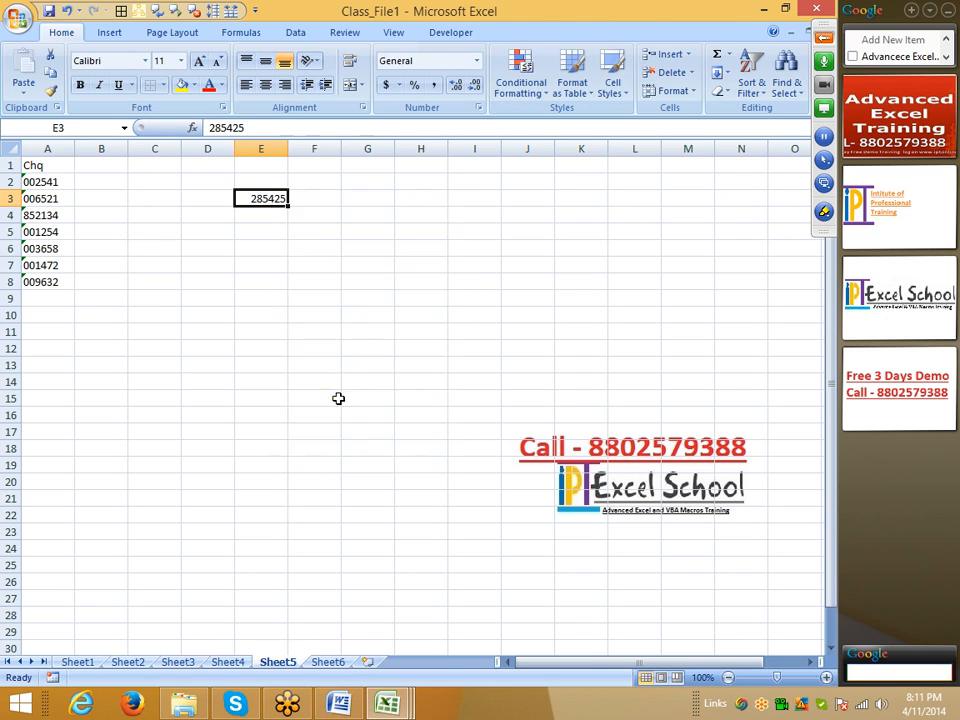
left_click(148, 369)
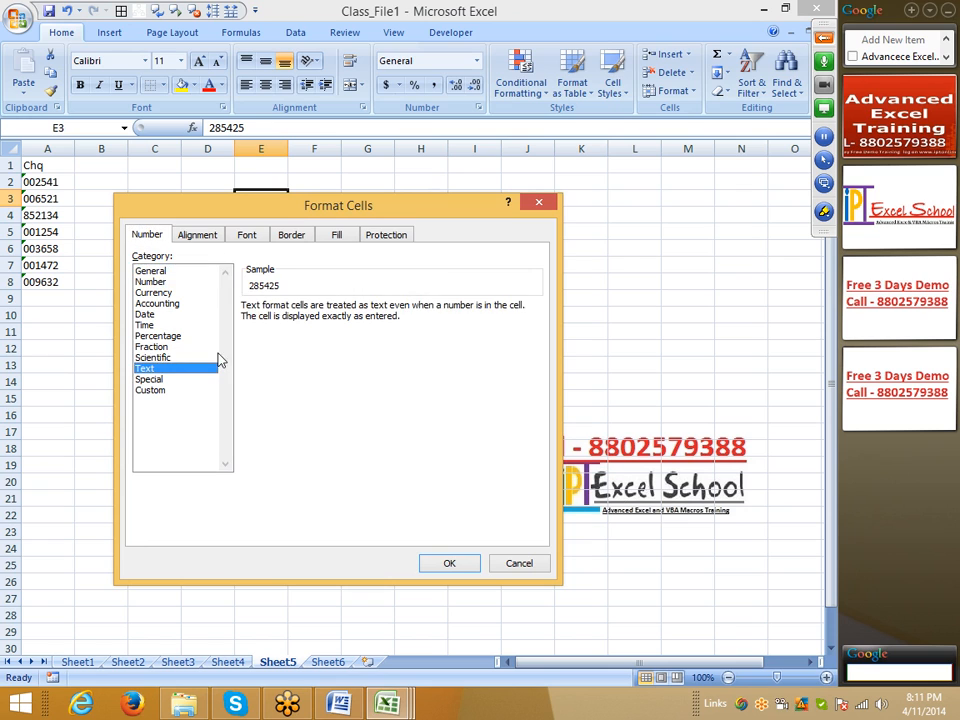
left_click(449, 563)
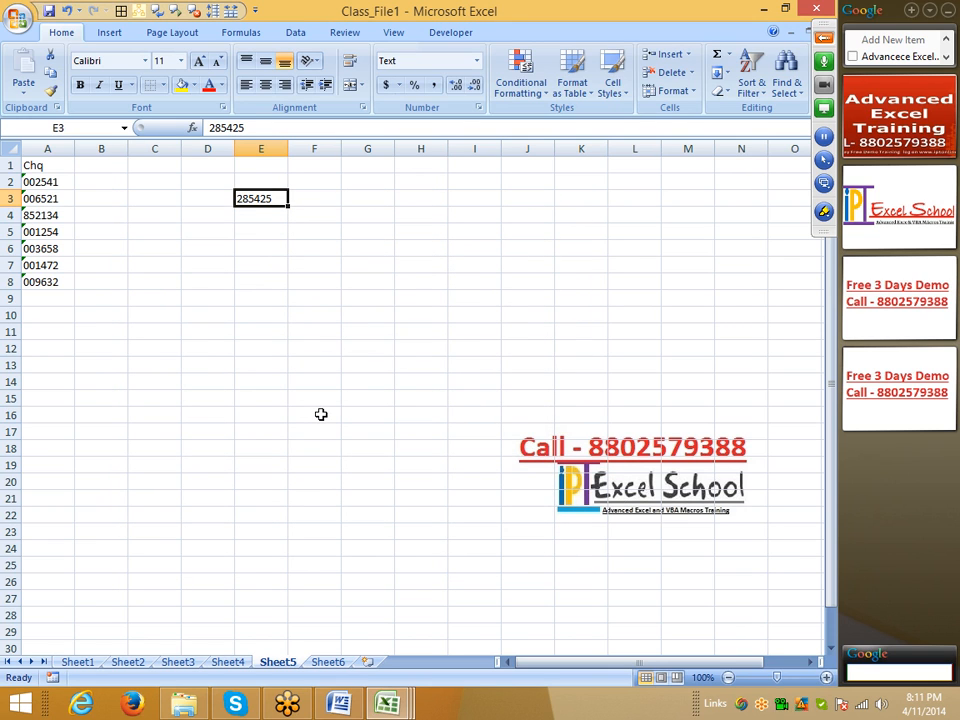
left_click(290, 260)
left_click(269, 198)
left_click(209, 181)
left_click(261, 196)
left_click(197, 208)
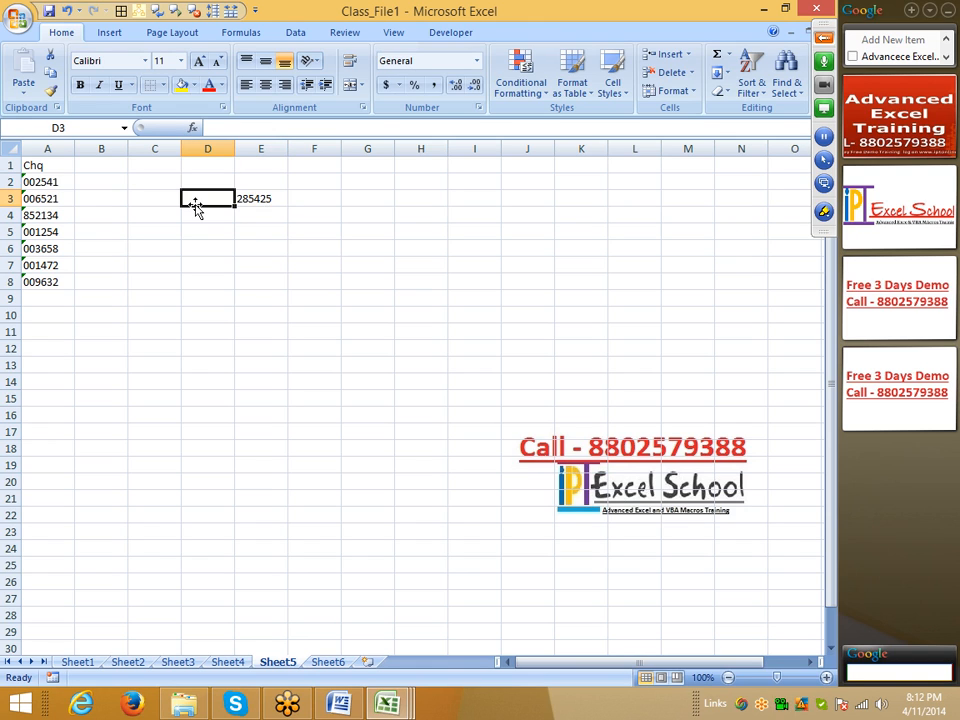
key("Right")
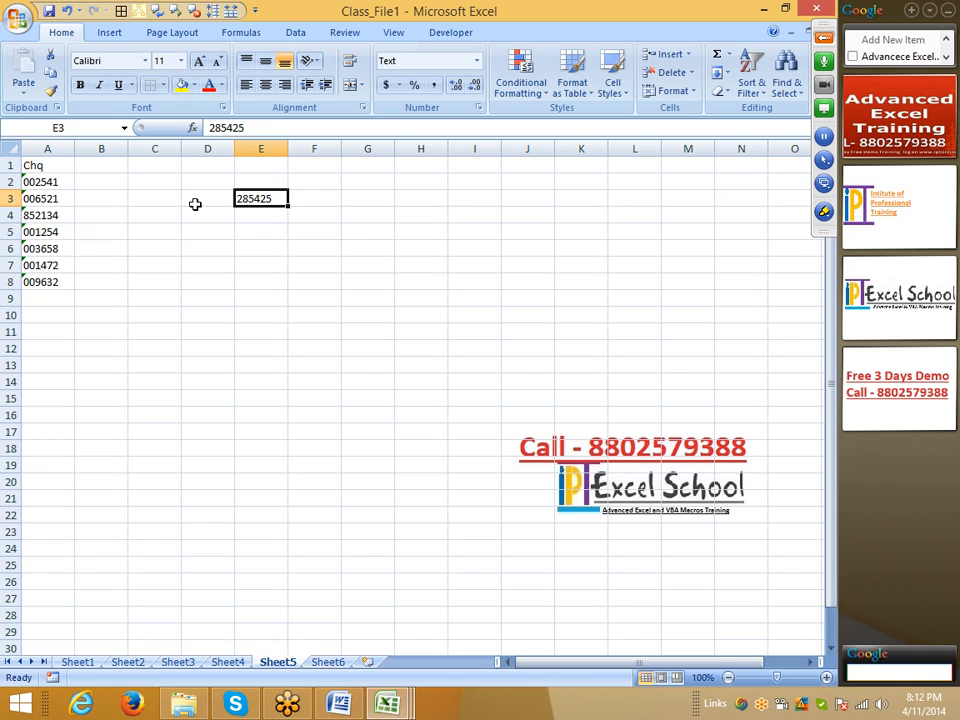
left_click(45, 182)
left_click_drag(45, 182, 51, 278)
left_click(119, 228)
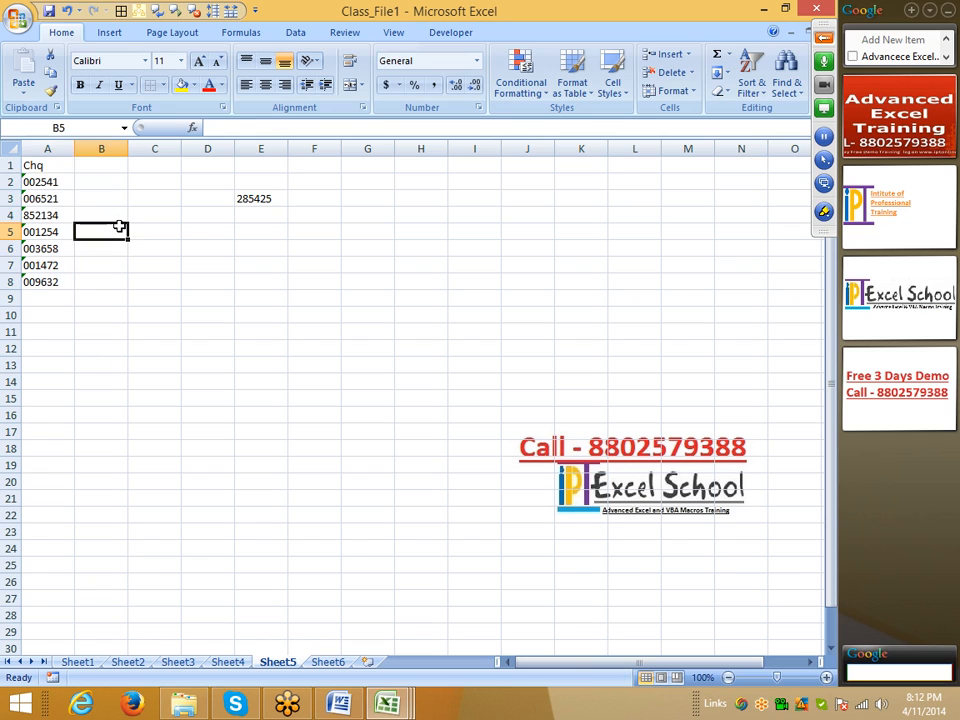
Step: Ignore the number-stored-as-text error for the cheque numbers in A2:A8, and finish with cell B2 selected
left_click_drag(51, 180, 56, 281)
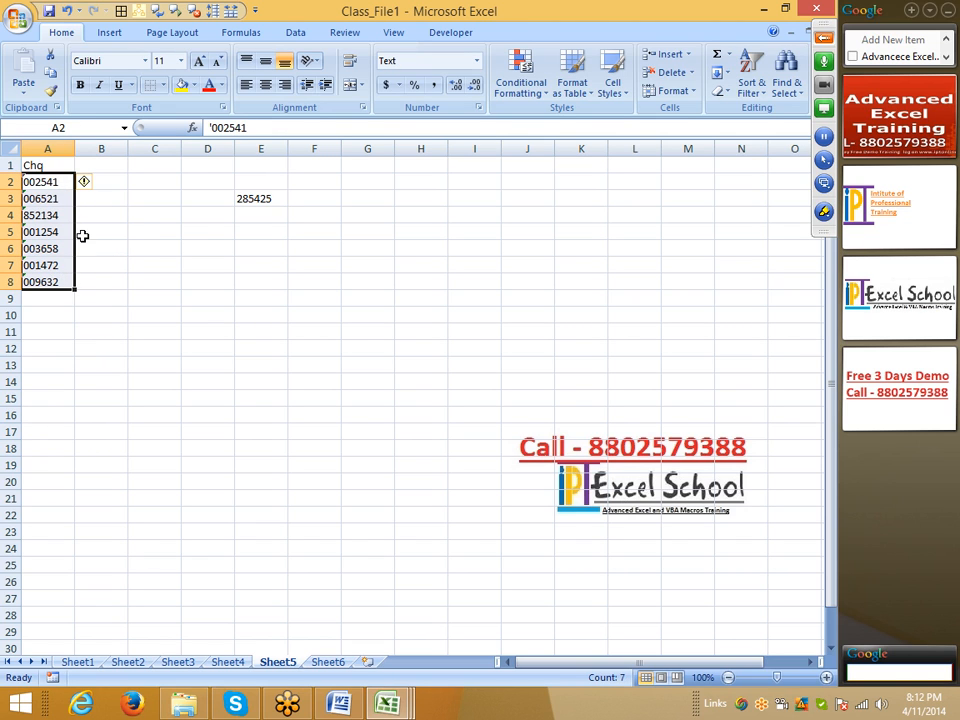
left_click(86, 183)
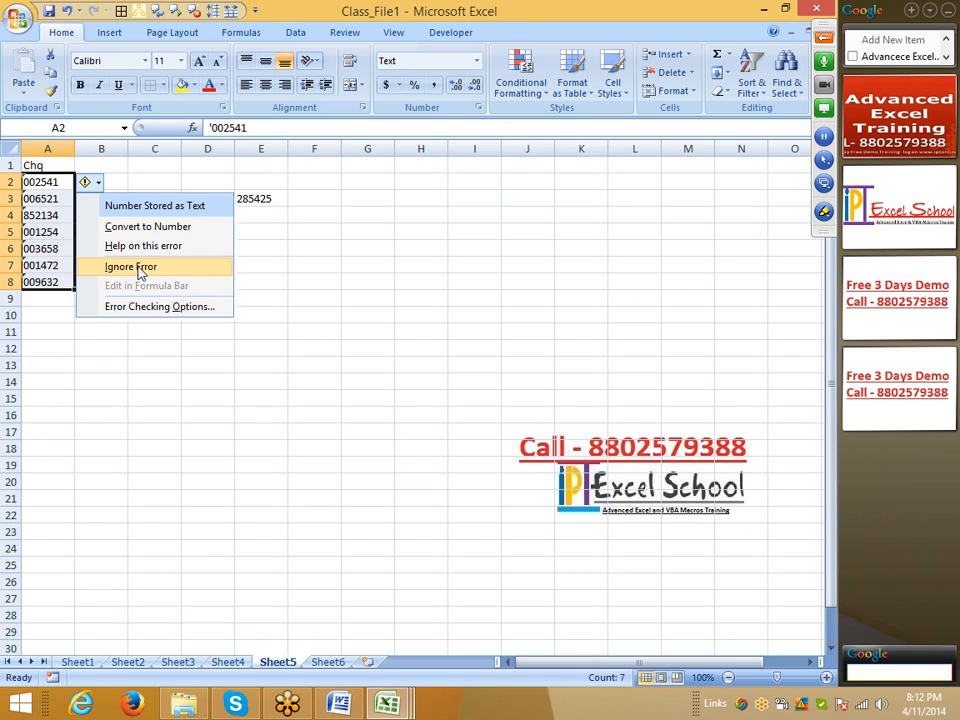
left_click(140, 268)
left_click(105, 230)
left_click(58, 183)
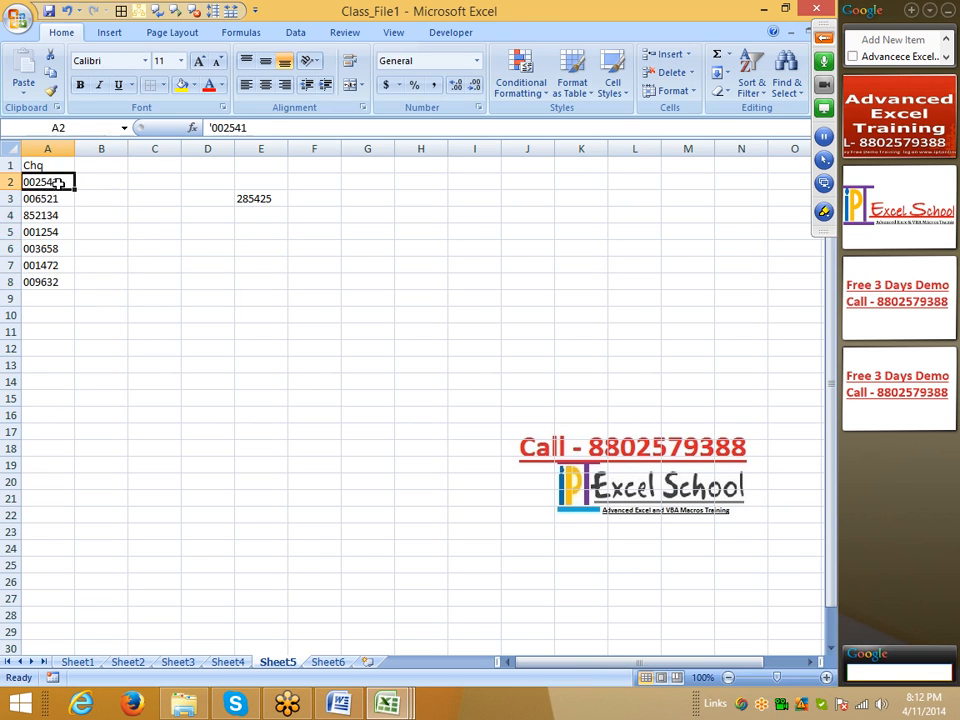
left_click_drag(58, 183, 64, 282)
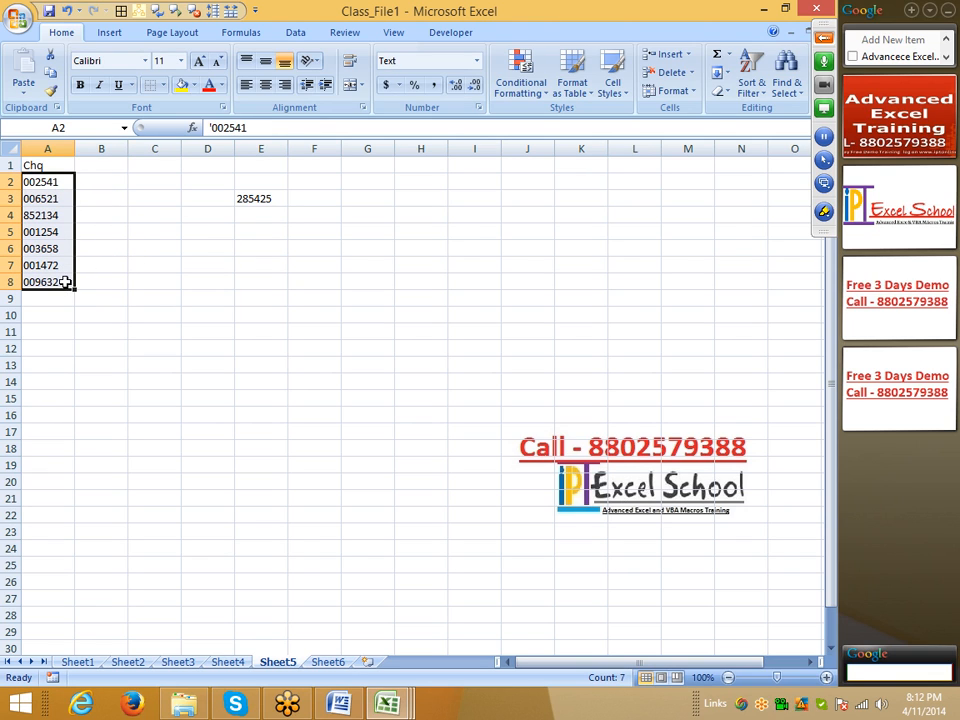
left_click(109, 180)
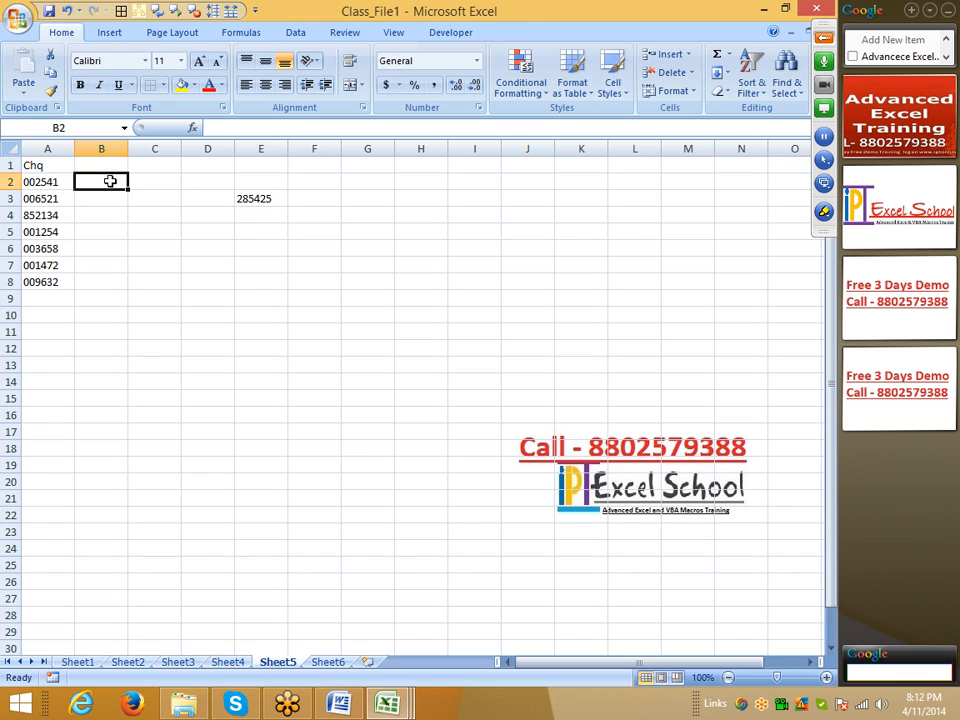
Step: Review the cheque numbers in A2:A8 and the whole of column A, moving down to A8, and select column B
key("Left")
key("ctrl+shift+Down")
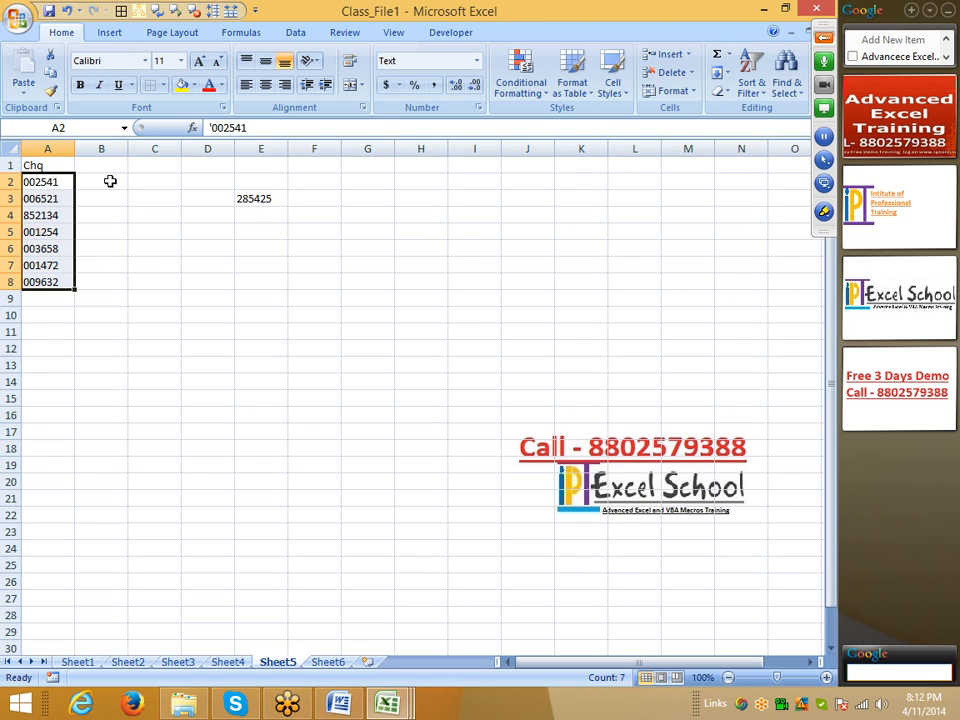
key("ctrl+space")
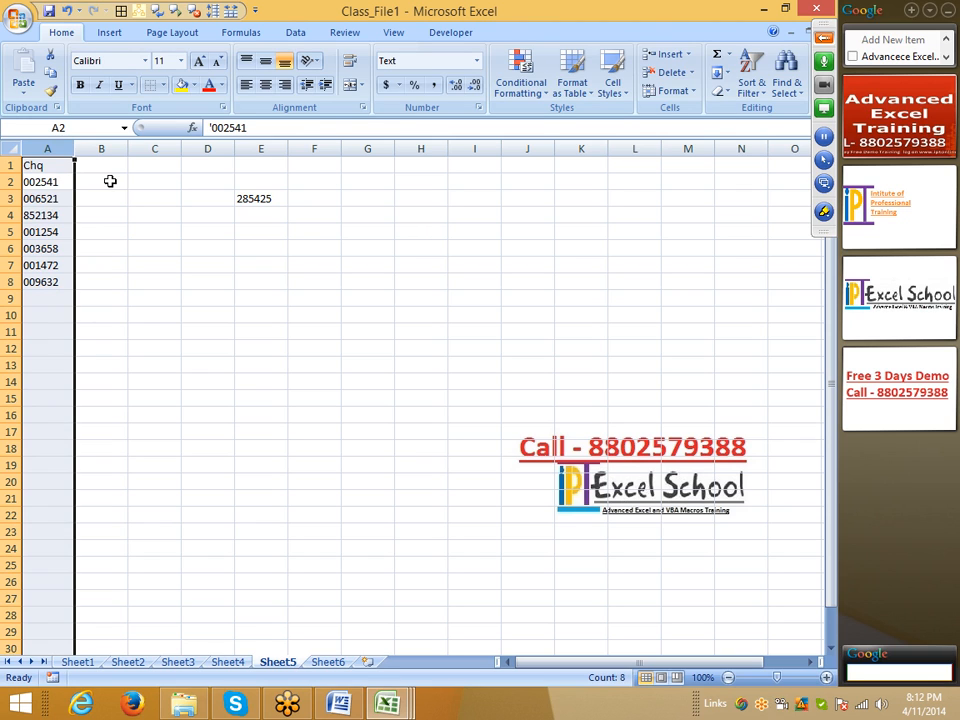
key("Up")
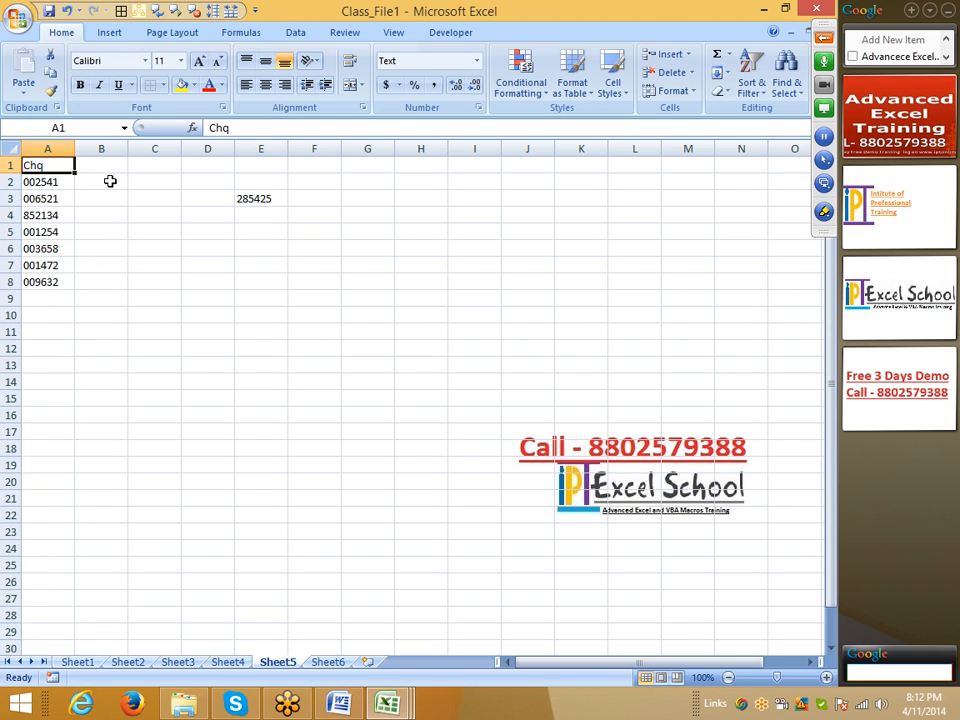
key("Down")
key("Down")
key("Down")
key("Down")
key("Down")
key("Down")
key("Down")
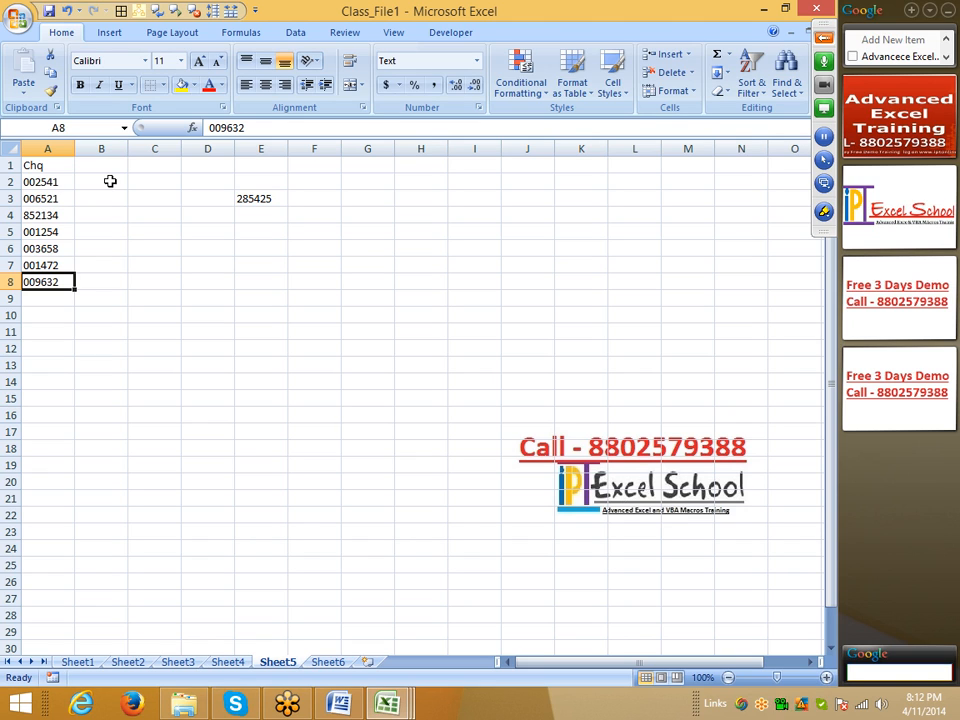
left_click(102, 149)
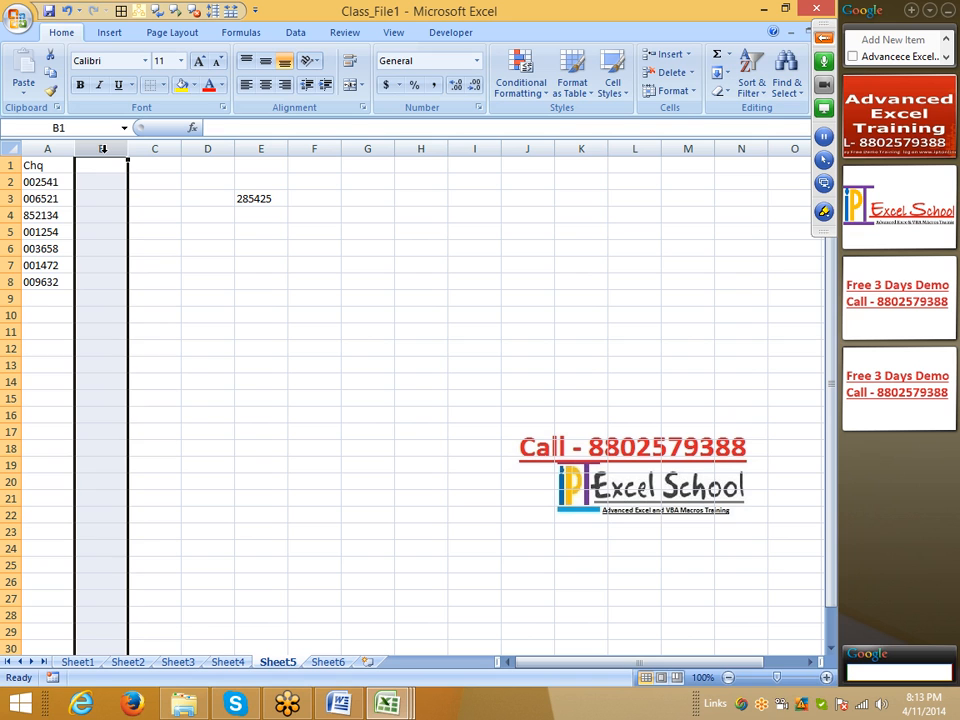
Step: Search the Start screen for "ms", launch Microsoft Access, and bring its Office configuration window to the front
key("super")
type("ms")
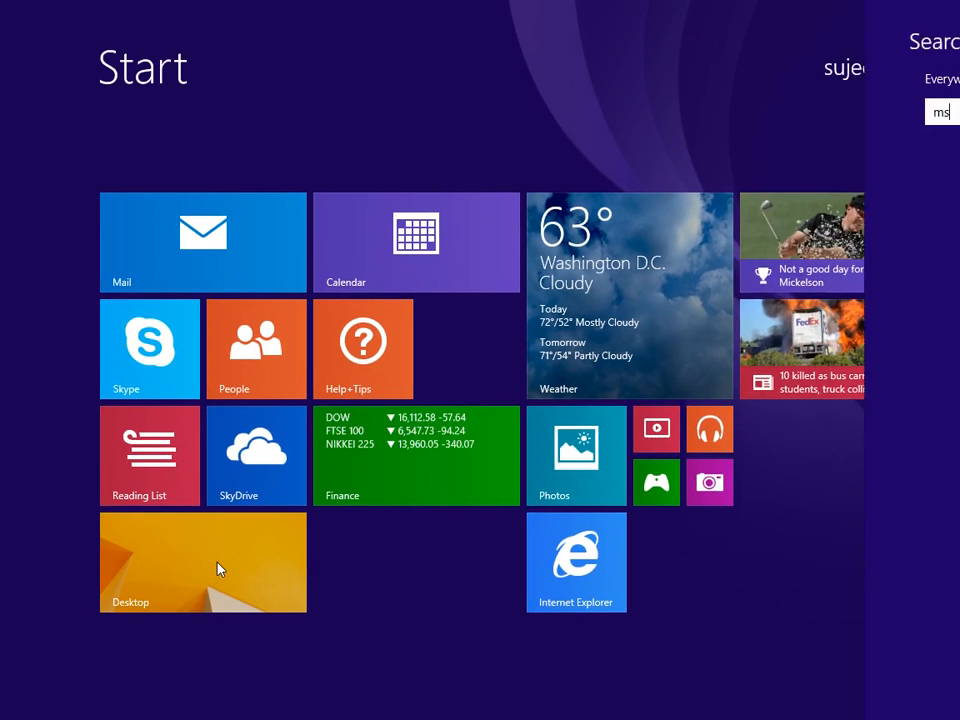
key("Return")
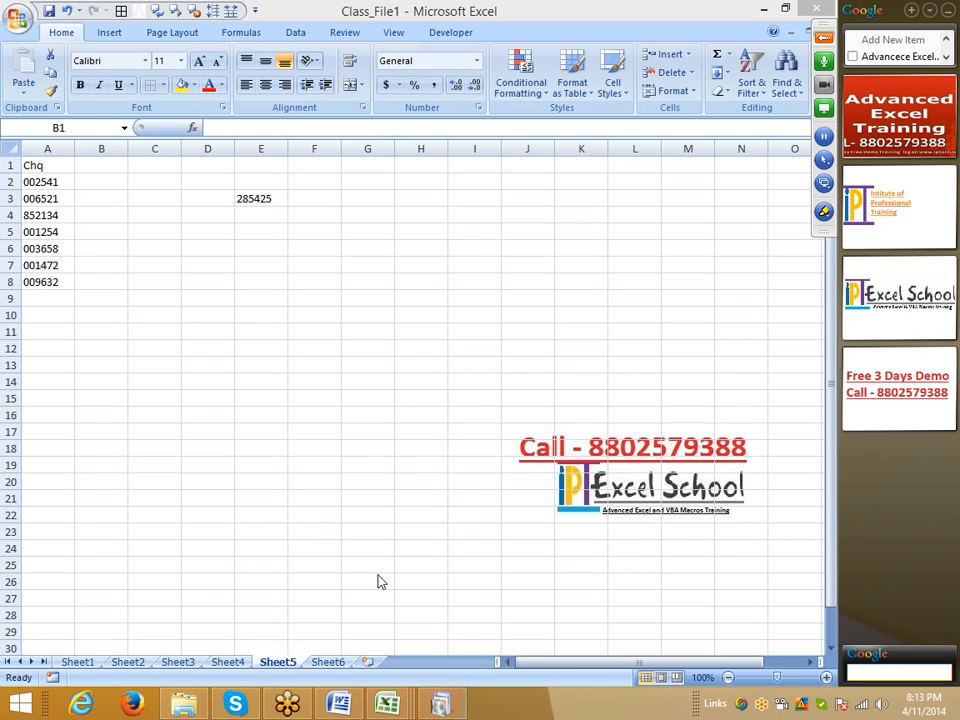
left_click(440, 703)
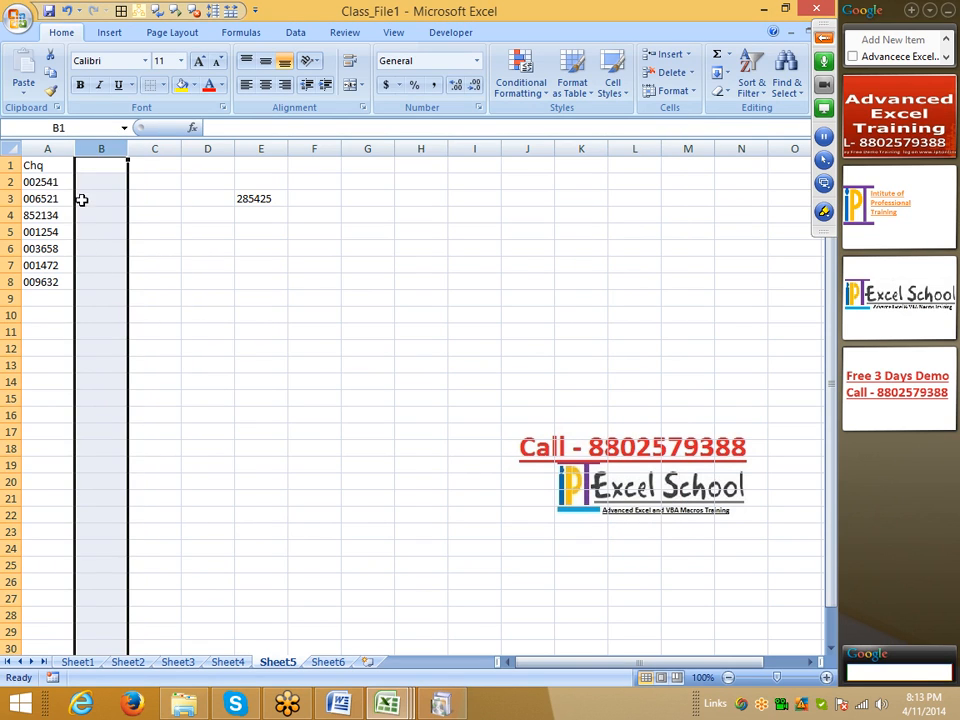
Step: Switch back to the Excel worksheet and highlight the cheque numbers in A2:A8
left_click(82, 199)
left_click_drag(66, 182, 71, 283)
left_click(144, 246)
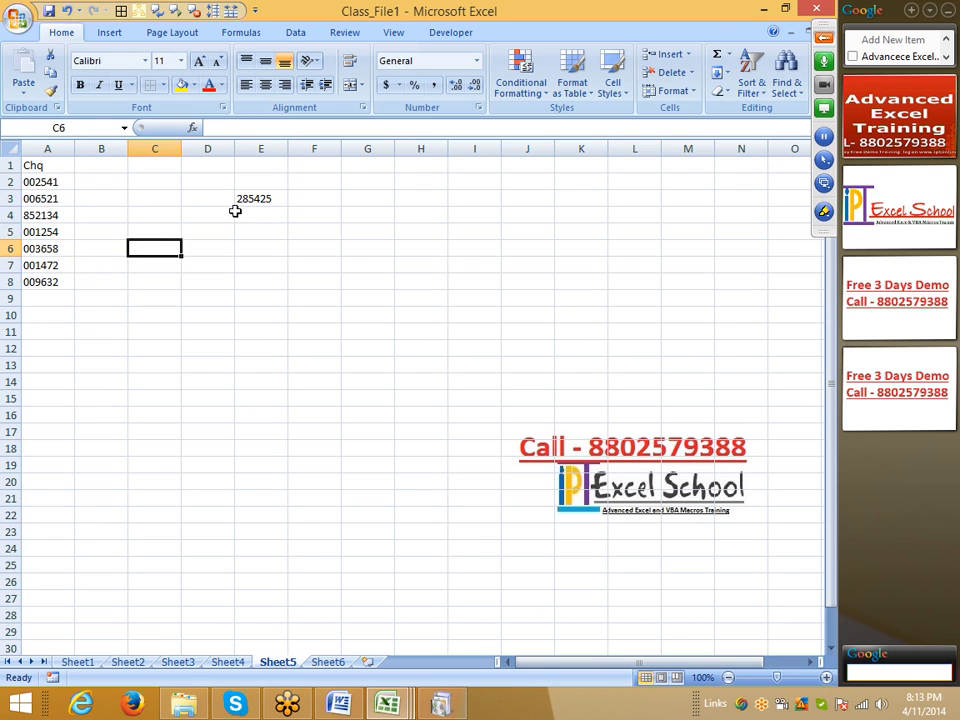
left_click(238, 212)
Step: Enter 82545, 36554, 8522 and 345236 in cells G2 to G5
left_click(374, 181)
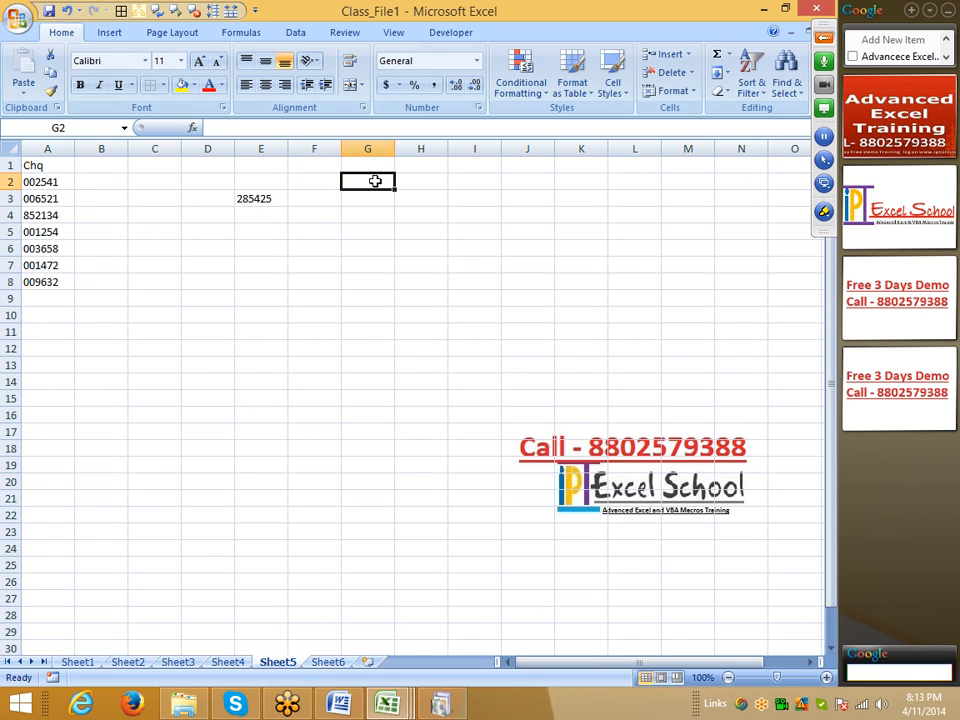
type("82545")
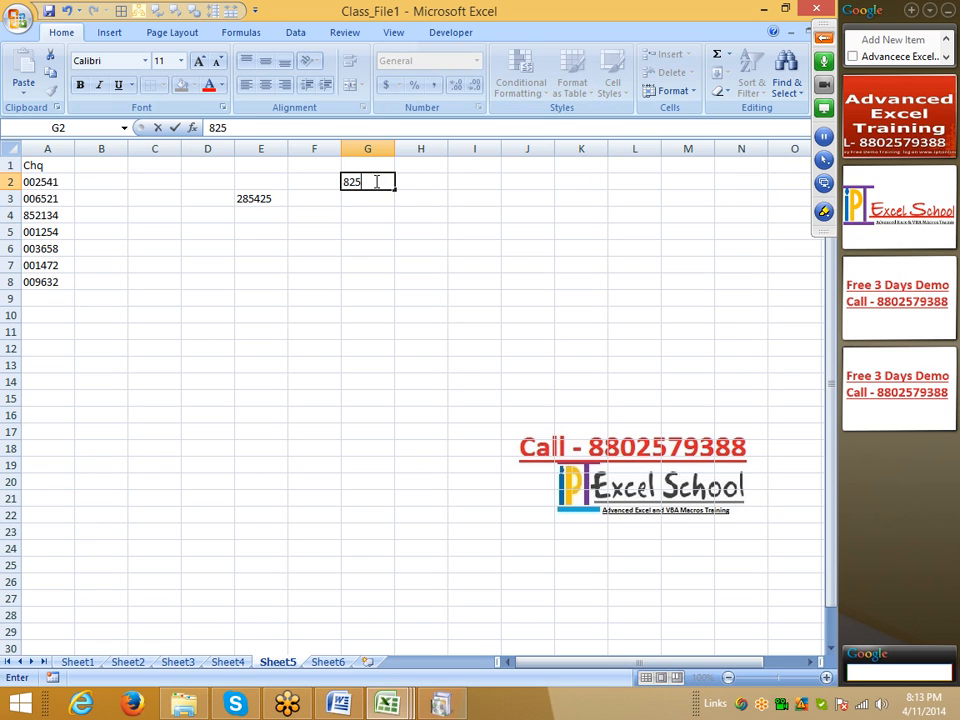
key("Return")
type("36554")
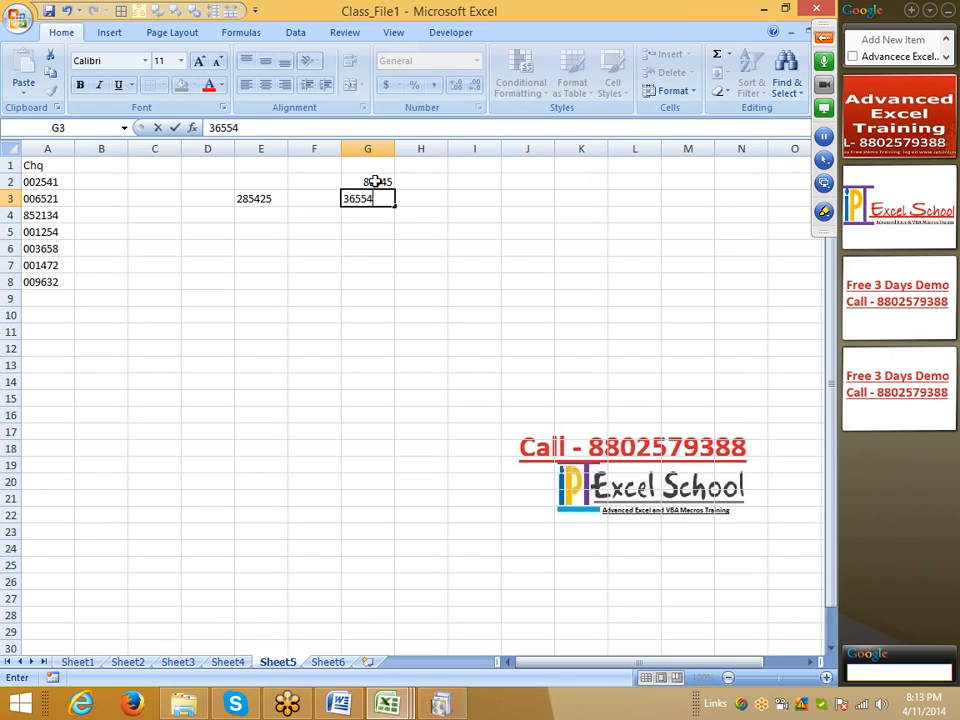
key("Return")
type("8522")
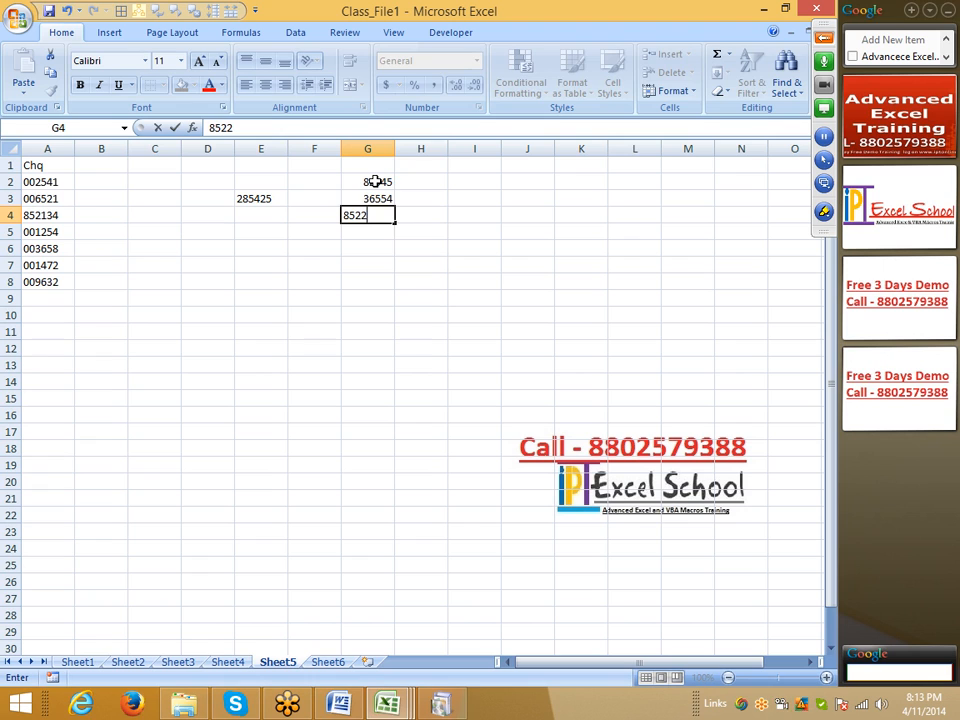
key("Return")
type("345236")
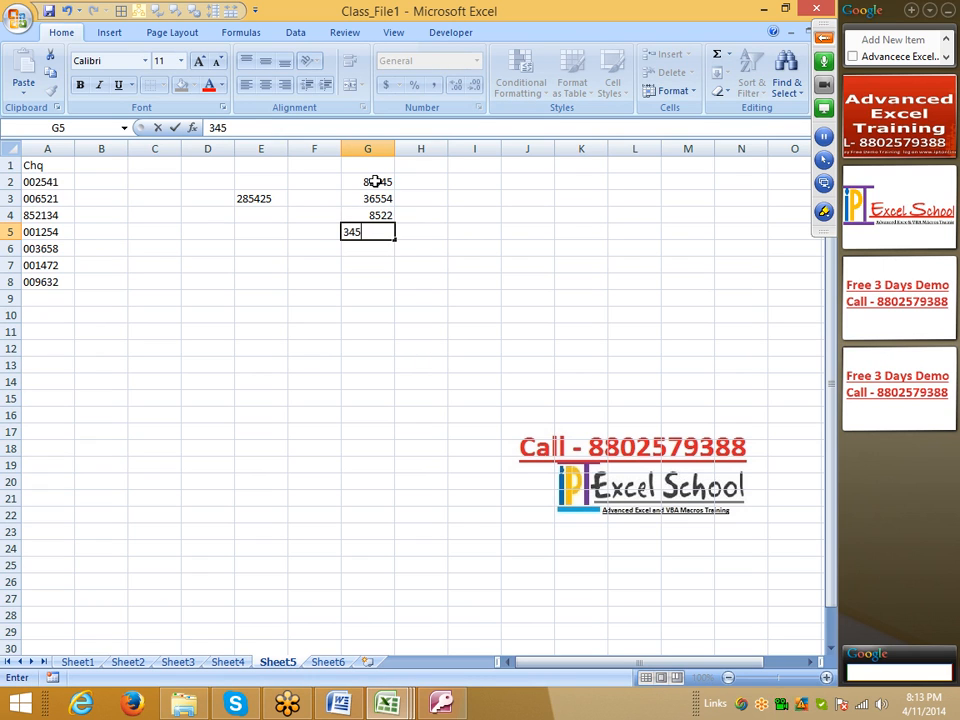
key("Return")
Step: Edit the number in cell G4 to 18522
key("Up")
key("Up")
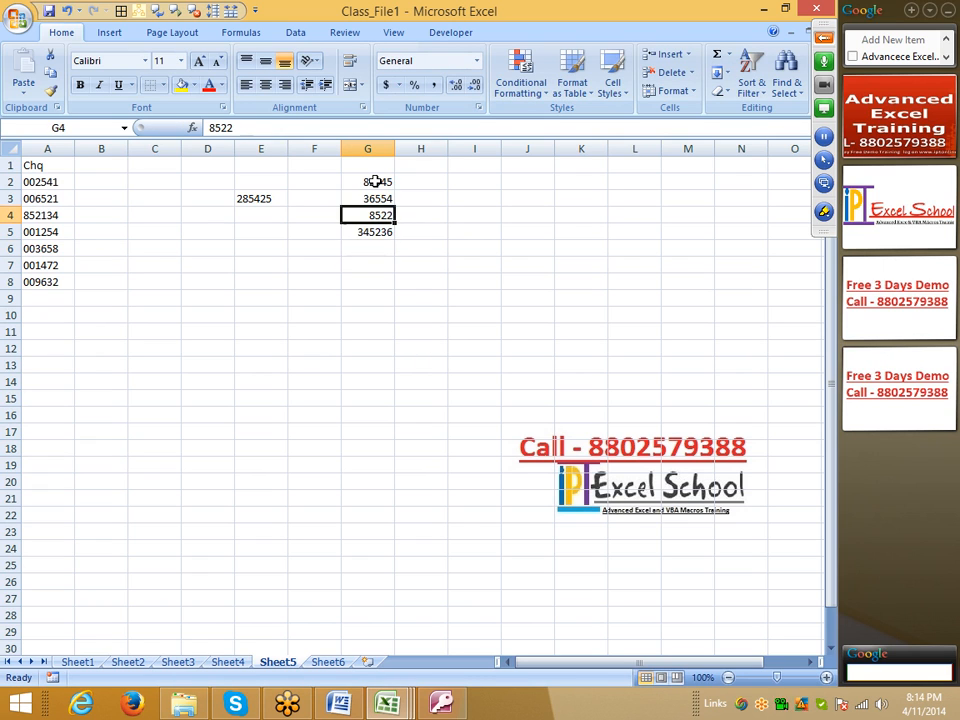
key("F2")
key("Left")
key("Left")
key("Left")
key("Left")
type("0")
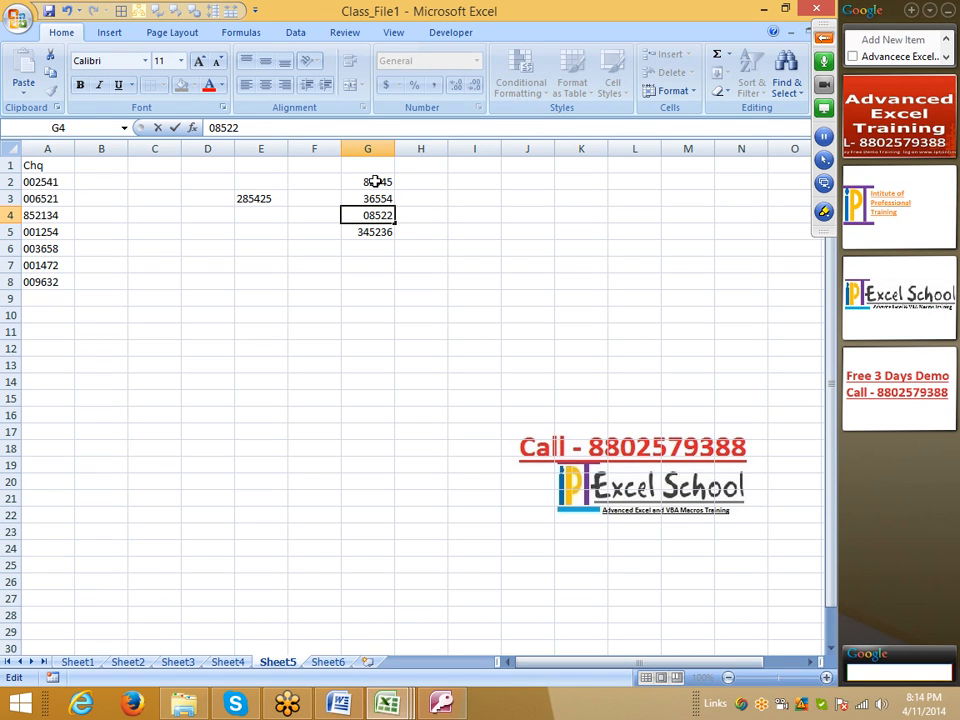
key("BackSpace")
type("1")
key("Return")
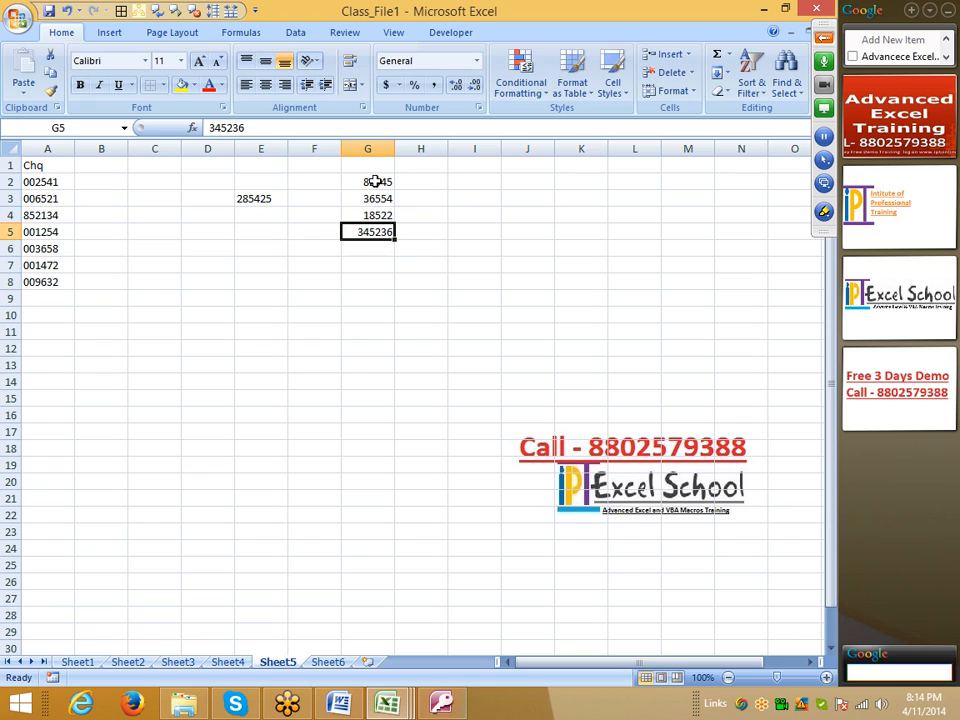
Step: Remove the leading 3 from the number in cell G5, making it 45236
key("F2")
key("Left")
key("Left")
key("Left")
key("Left")
key("Left")
key("BackSpace")
key("Return")
Step: Re-enter the cheque number in cell A3 without changing it, and return to that cell
key("Up")
key("Up")
key("Up")
key("Left")
key("Left")
key("Left")
key("Left")
key("Left")
key("Left")
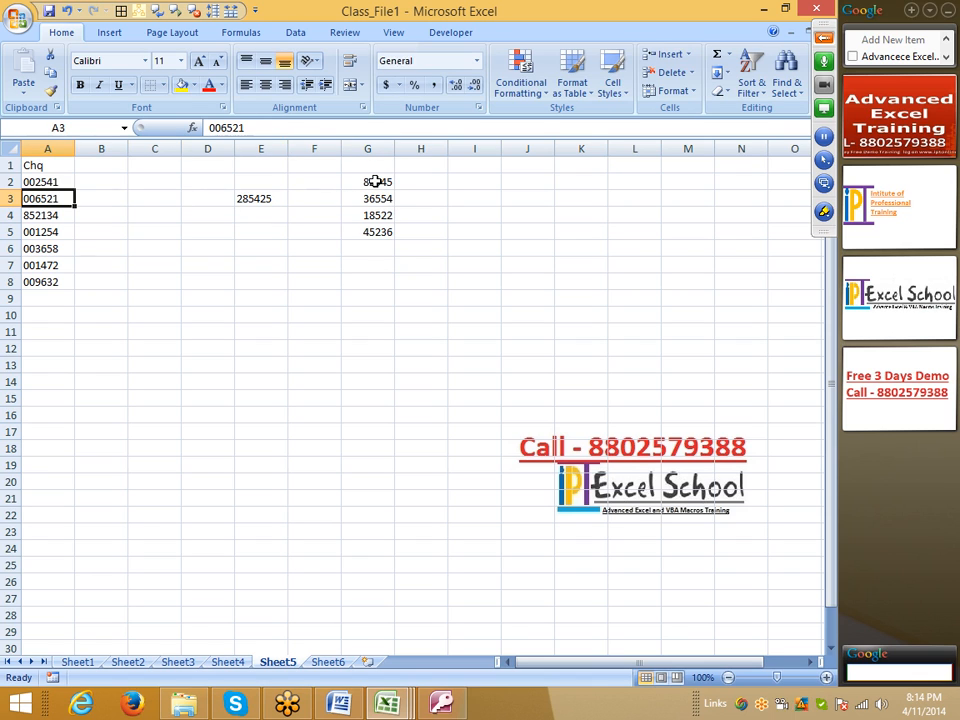
key("F2")
key("Return")
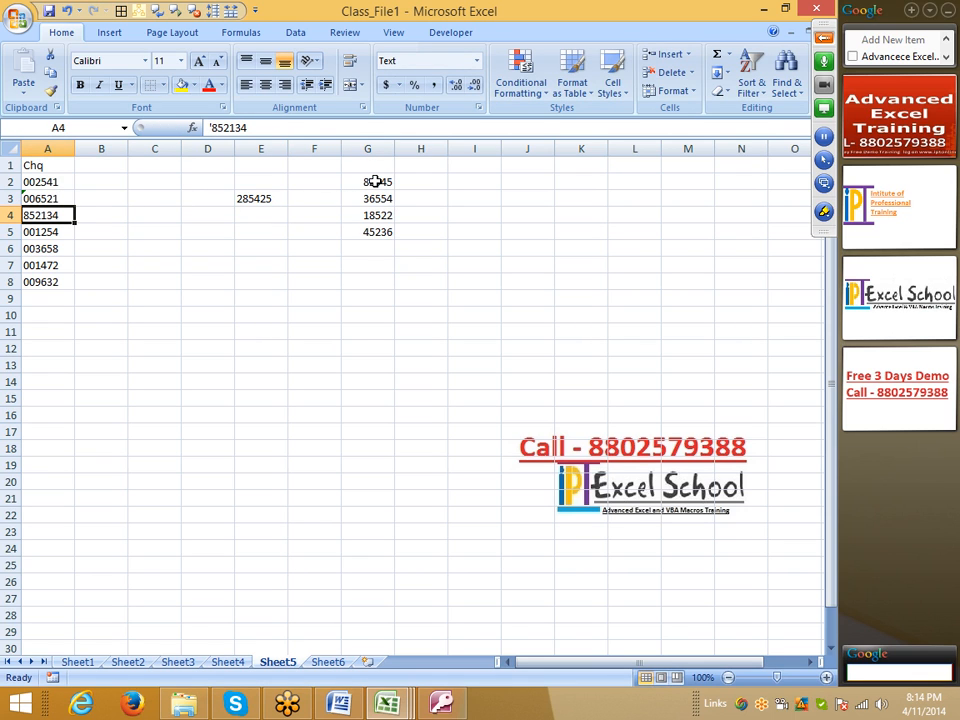
key("Up")
key("Up")
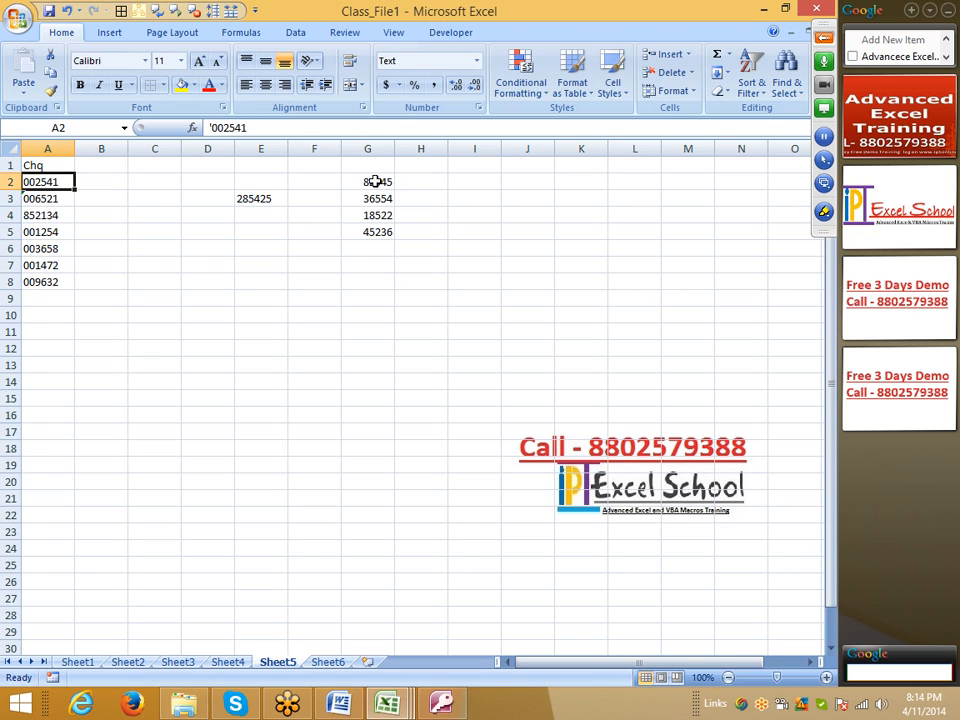
key("Down")
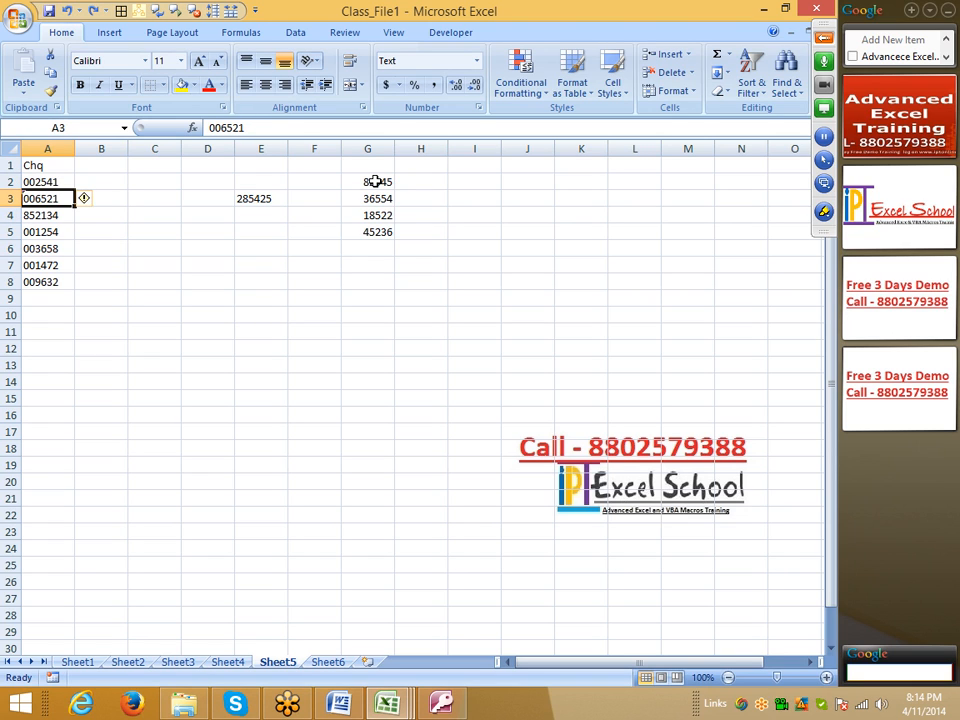
Step: Undo the last edit of the number in cell G5
key("ctrl+z")
key("Left")
key("Left")
key("Left")
key("Left")
key("Left")
key("Left")
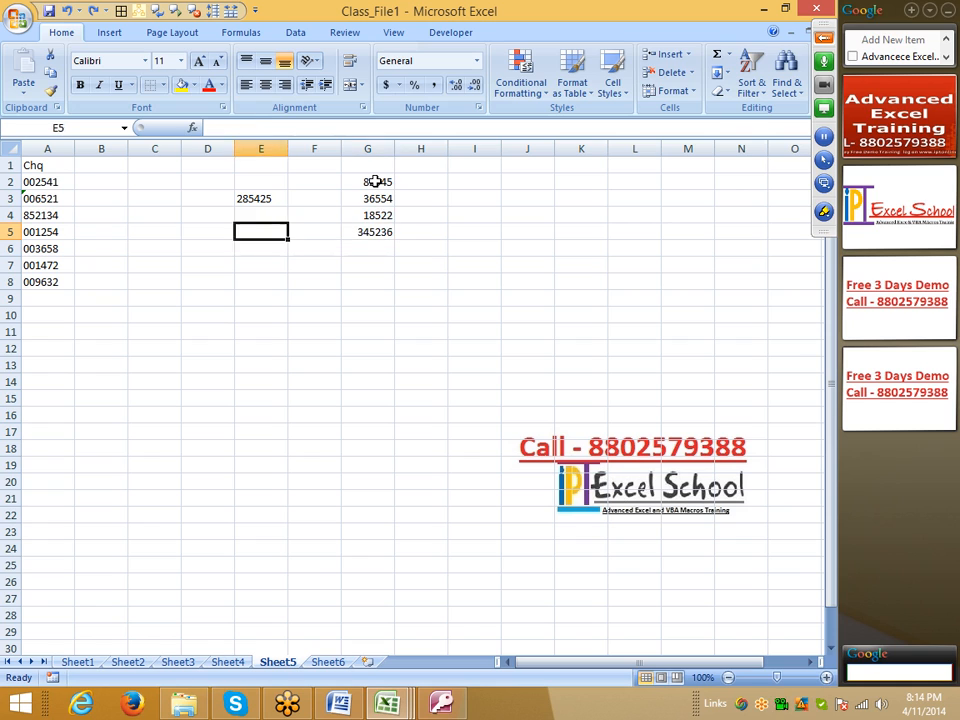
Step: Convert the cheque numbers in A2:A8 with Text to Columns, using the Delimited type and the wizard's default settings
key("ctrl+Up")
key("Down")
key("ctrl+shift+Down")
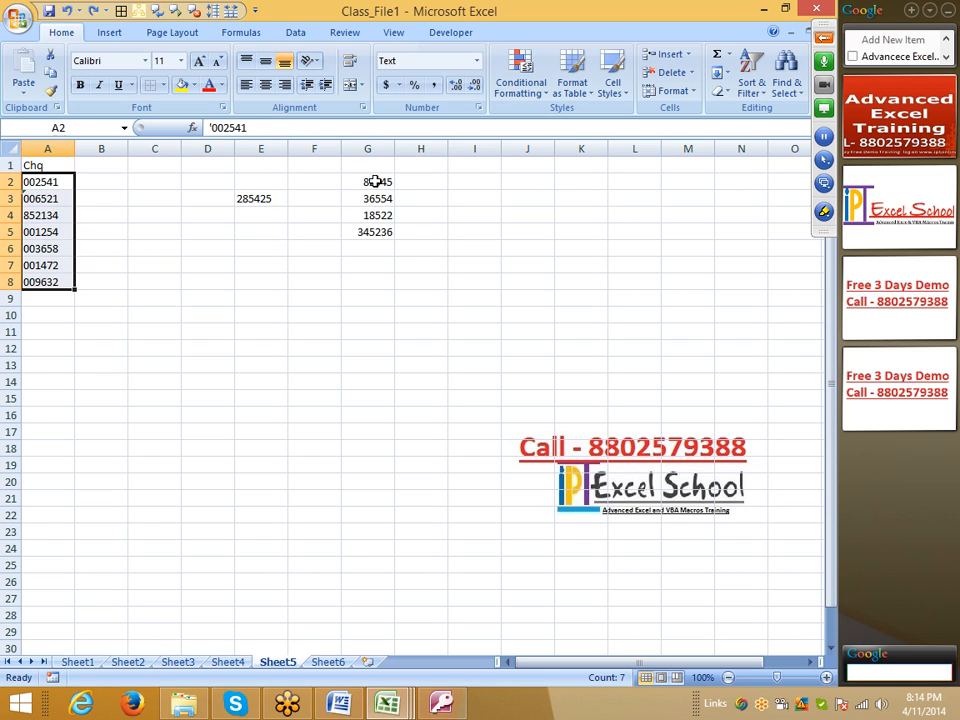
left_click(300, 34)
left_click(372, 82)
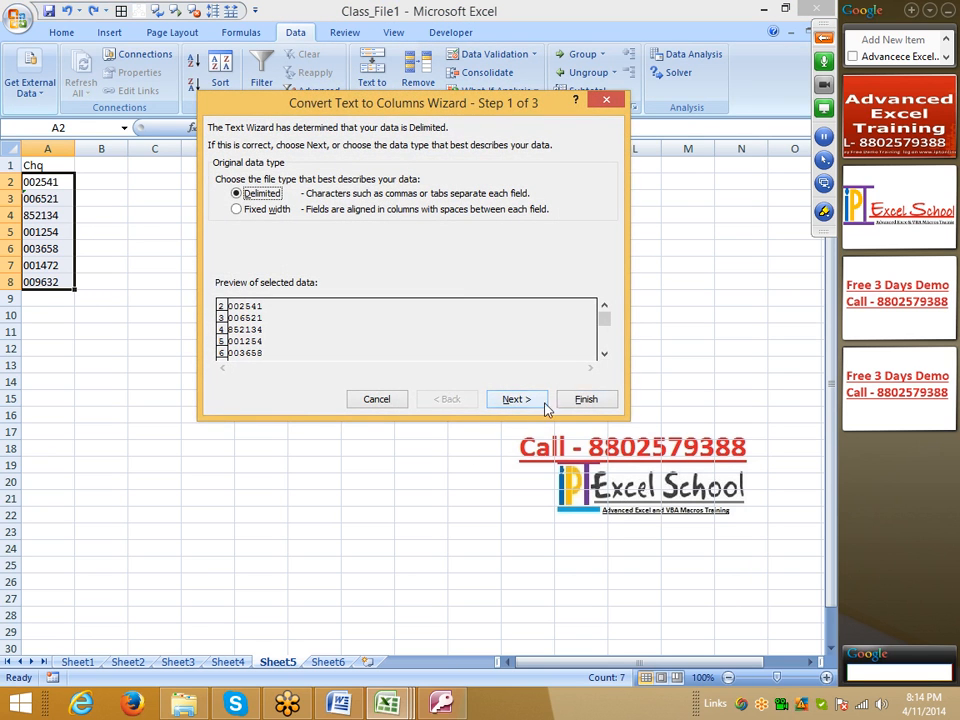
left_click(584, 400)
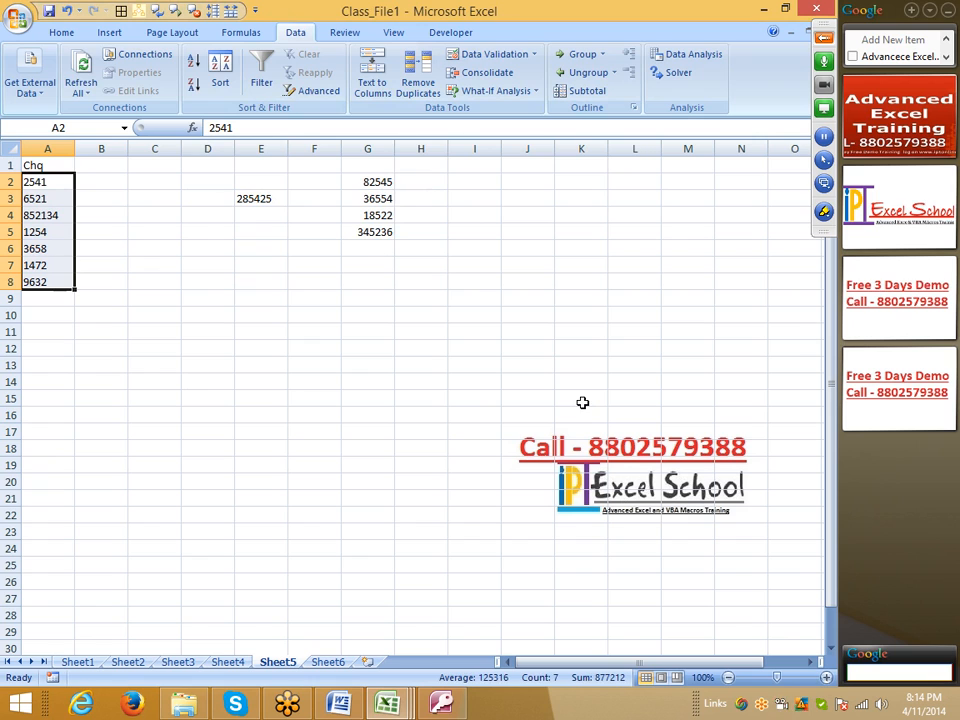
Step: Check the converted cheque numbers in column A cell by cell between A3 and A8
left_click(454, 396)
left_click(46, 200)
left_click(43, 249)
left_click(45, 282)
left_click(44, 265)
left_click(43, 215)
left_click(43, 199)
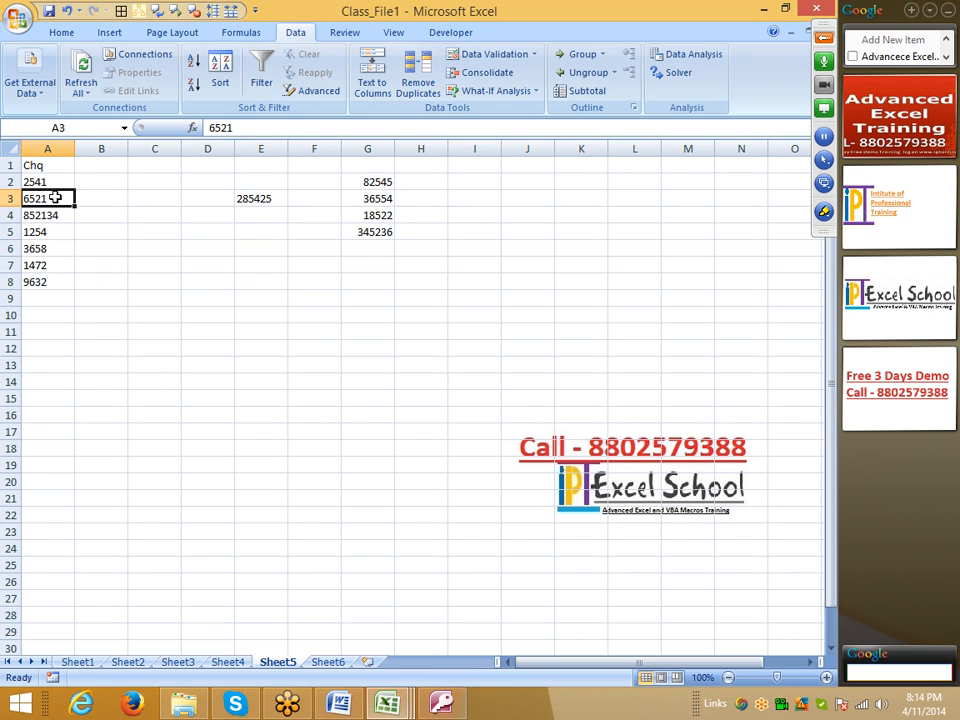
Step: Fill the value of cell E3 down through E10
left_click(257, 192)
left_click_drag(259, 197, 264, 326)
key("ctrl+d")
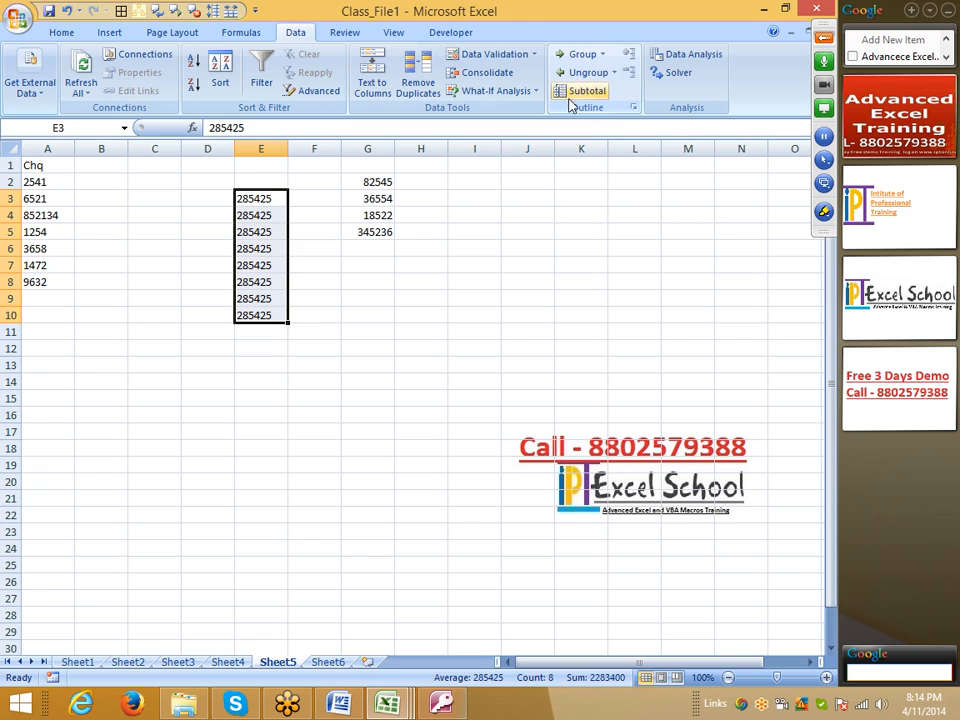
Step: Try a formula in cell D3 that appends an apostrophe to the E3 value, =E3&"'"
left_click(222, 198)
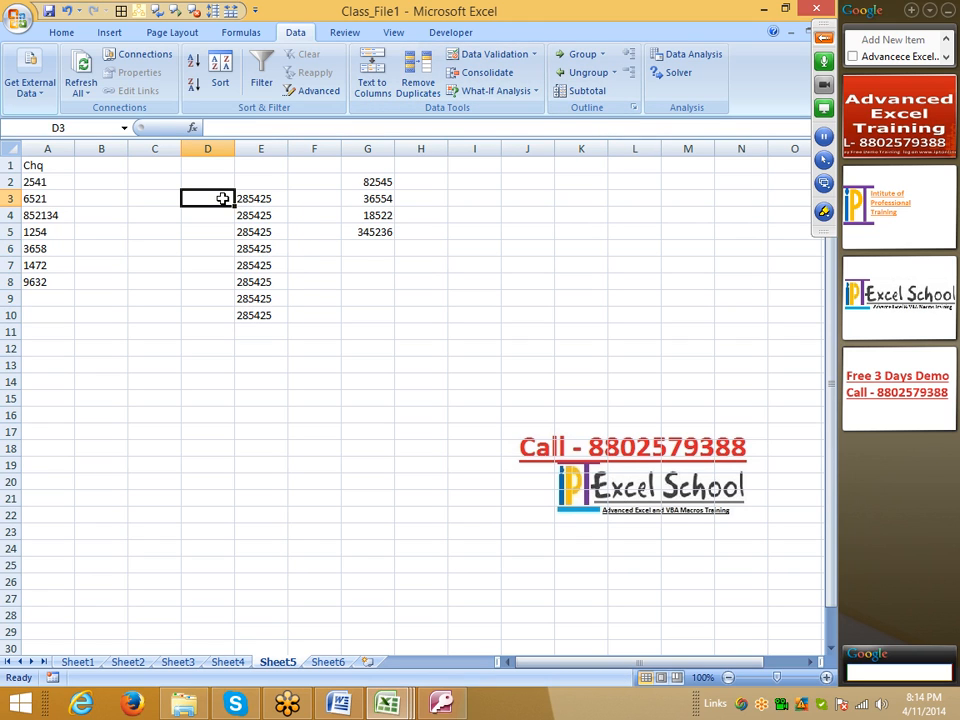
type("=")
key("Right")
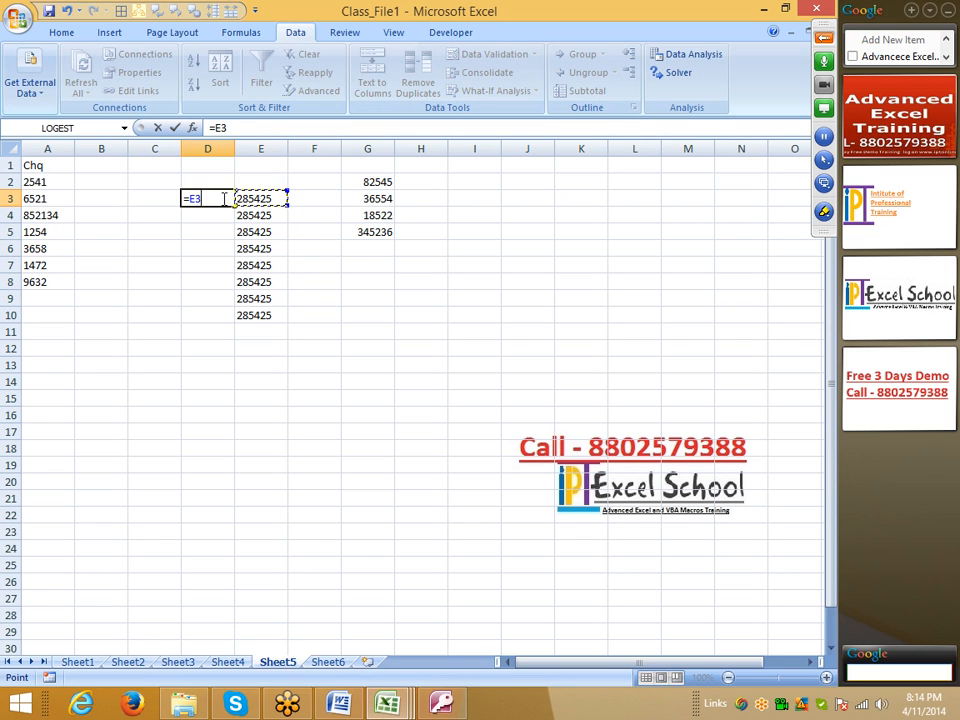
type("&\"\"\"\"")
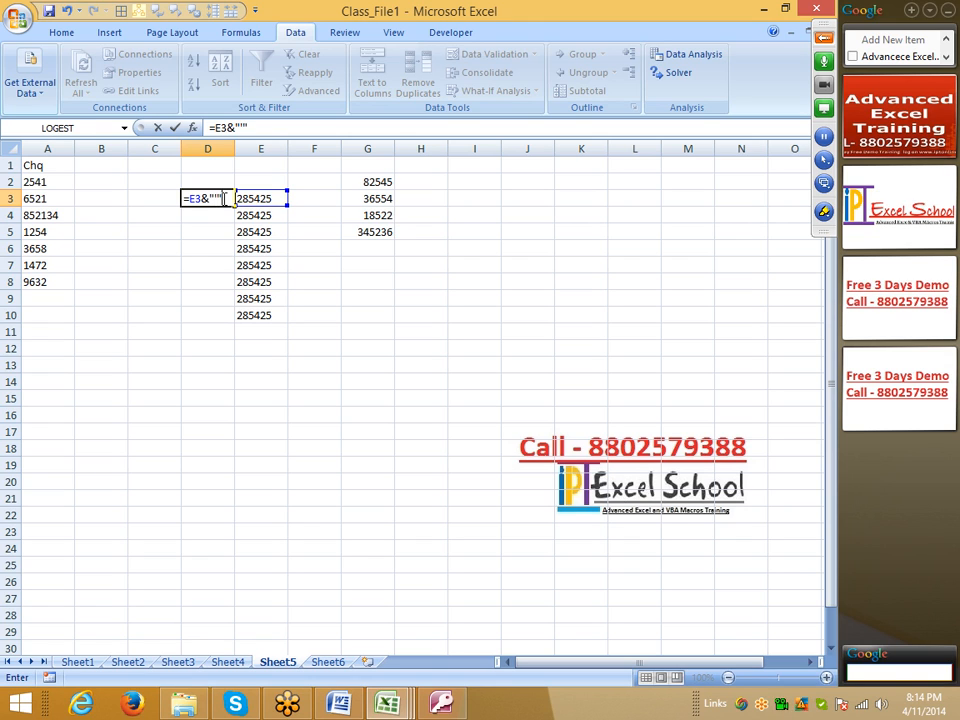
key("Return")
Step: Enter the formula ="'"&E3 in cell D3 to put an apostrophe before the number
left_click(222, 198)
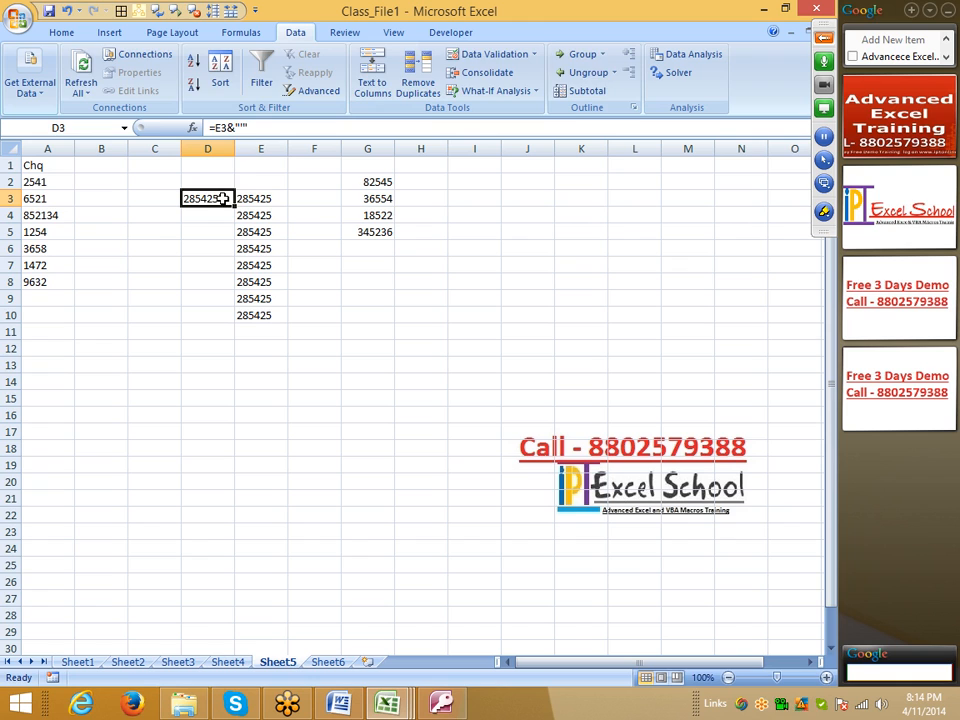
type("=\"\"\"\"")
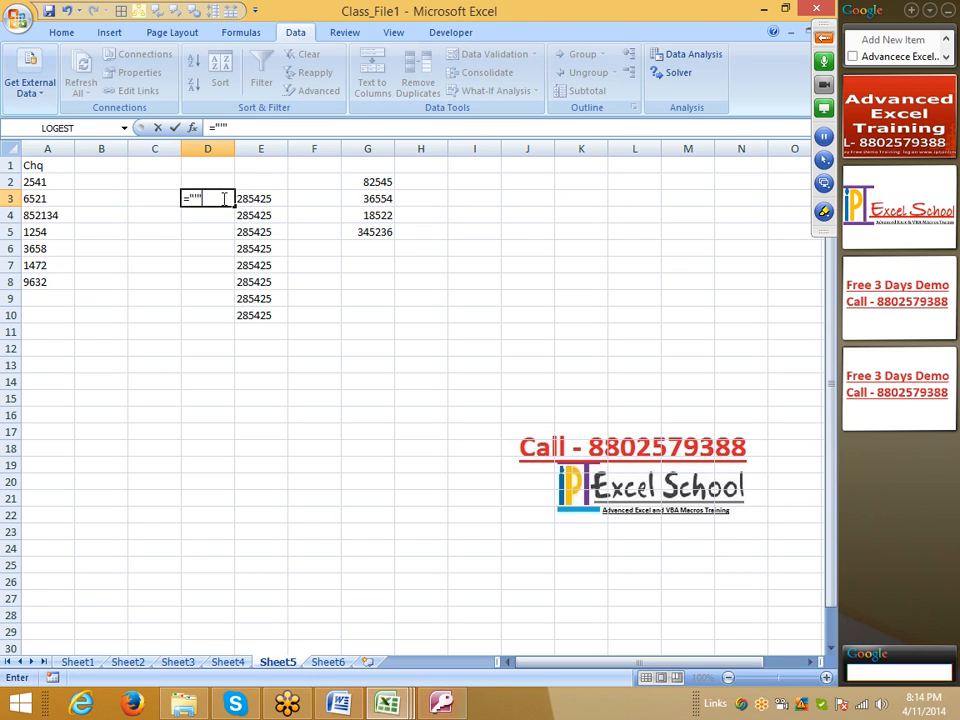
type("&E3")
key("Return")
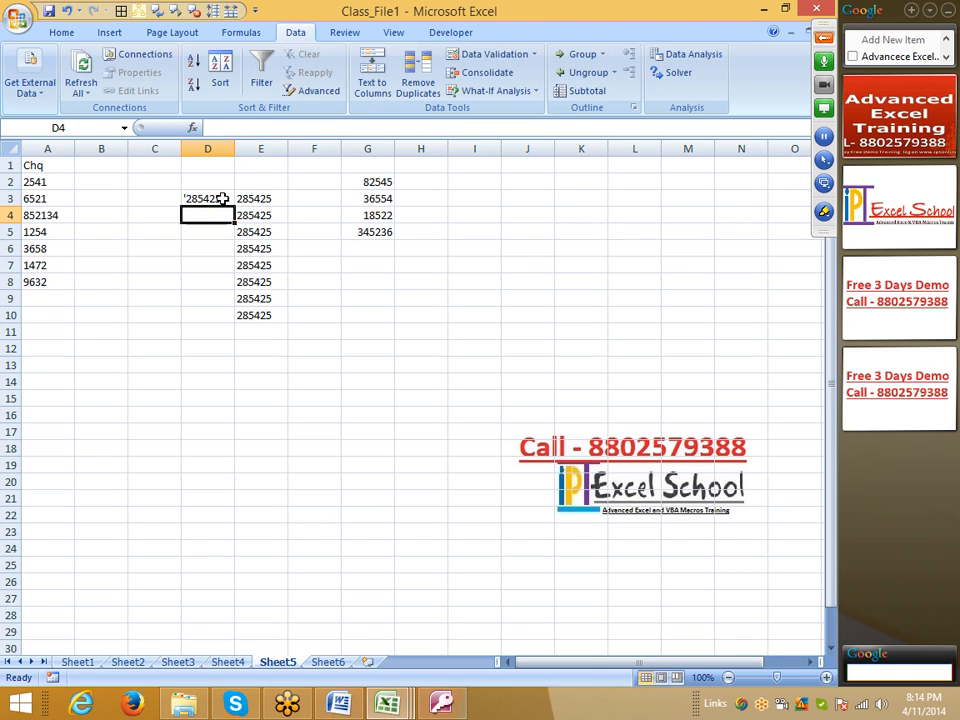
Step: Fill the D3 formula down through D10 beside the numbers in column E, and copy the range D3:D10
key("Right")
key("ctrl+Down")
key("Left")
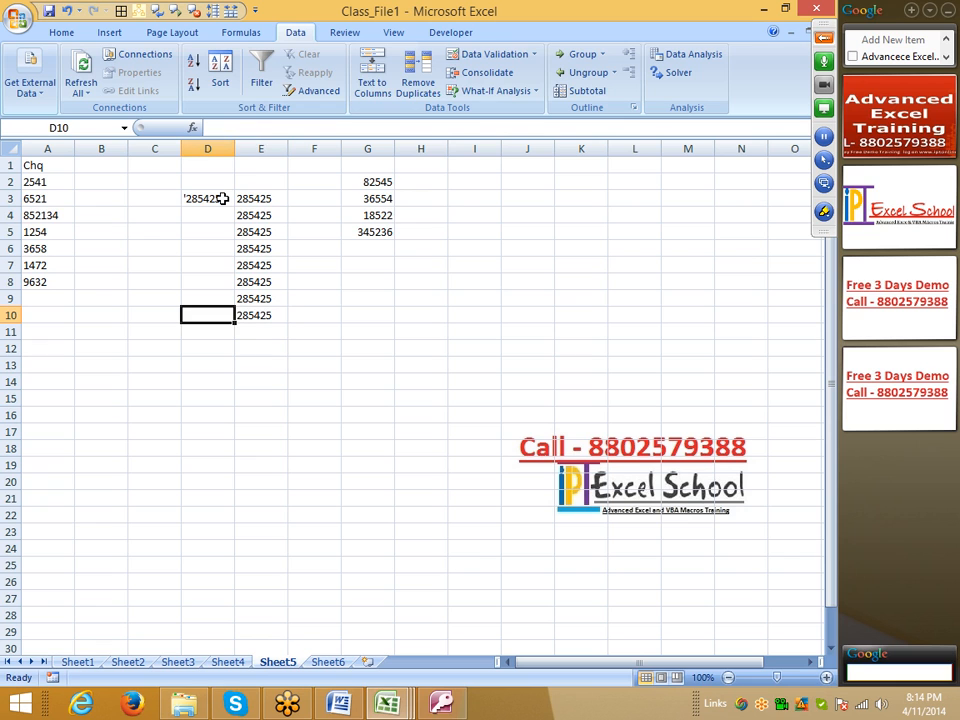
key("ctrl+shift+Up")
key("ctrl+d")
key("ctrl+c")
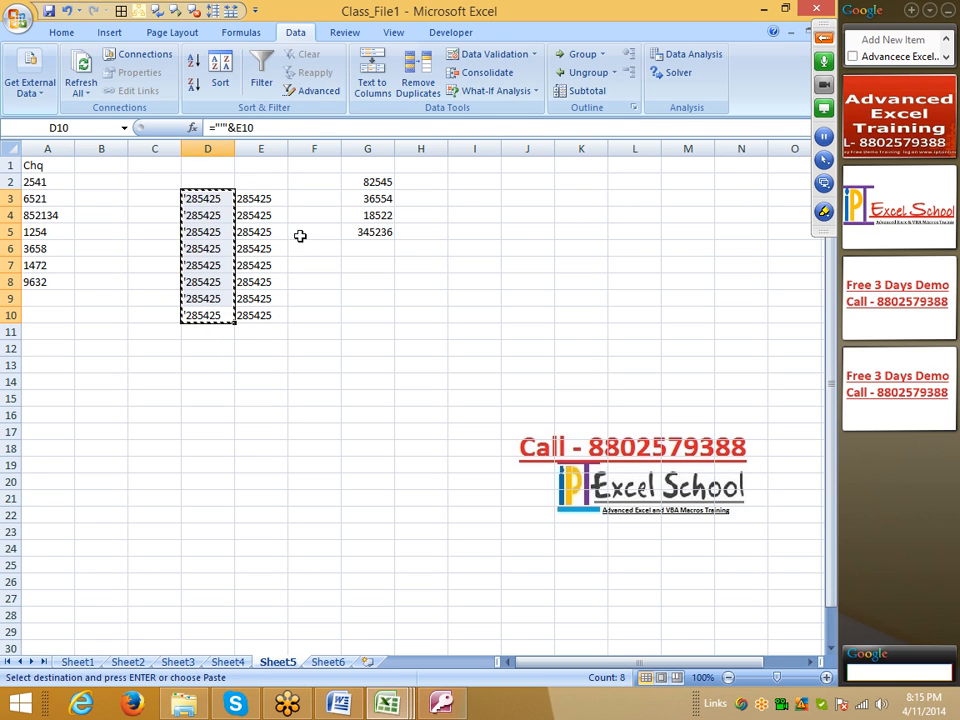
Step: Paste the copied D3:D10 results as values only into the range starting at cell J5
right_click(524, 231)
left_click(572, 297)
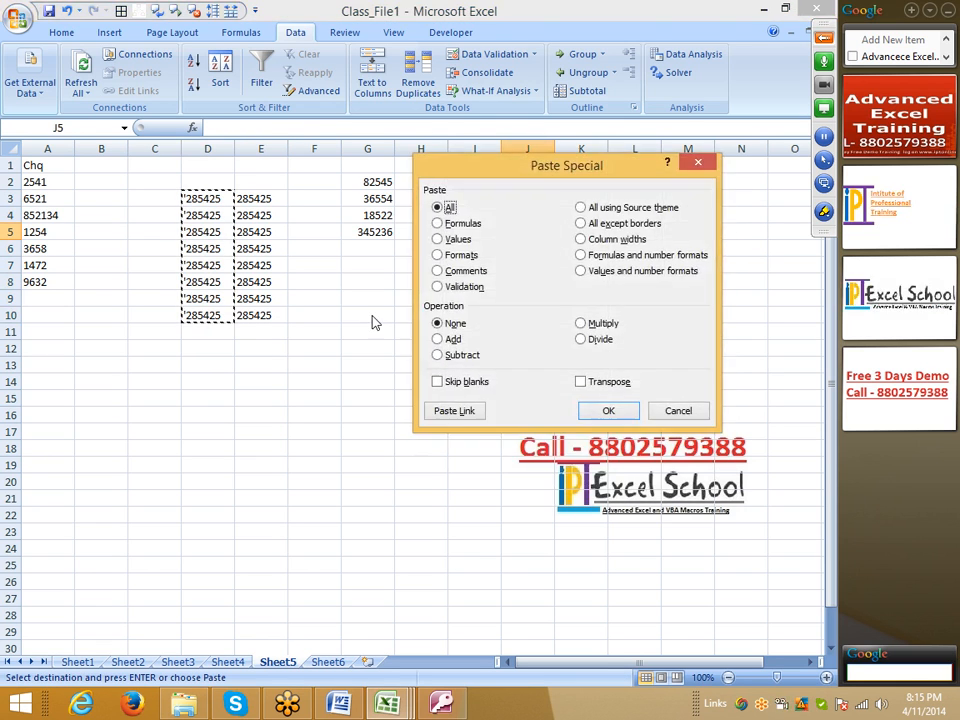
left_click(457, 241)
left_click(607, 409)
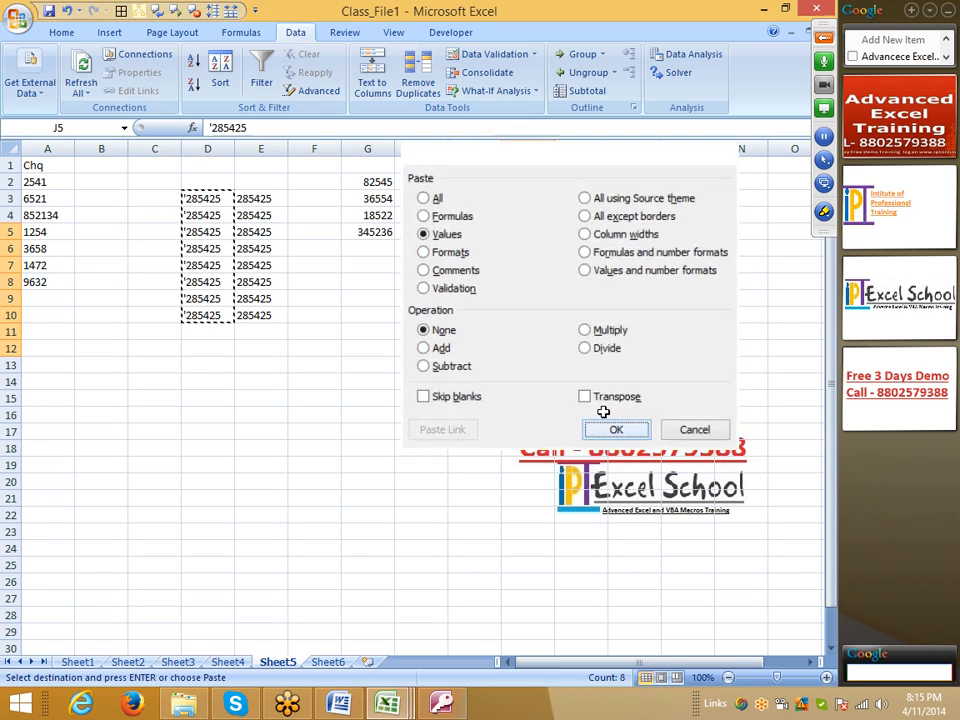
key("Escape")
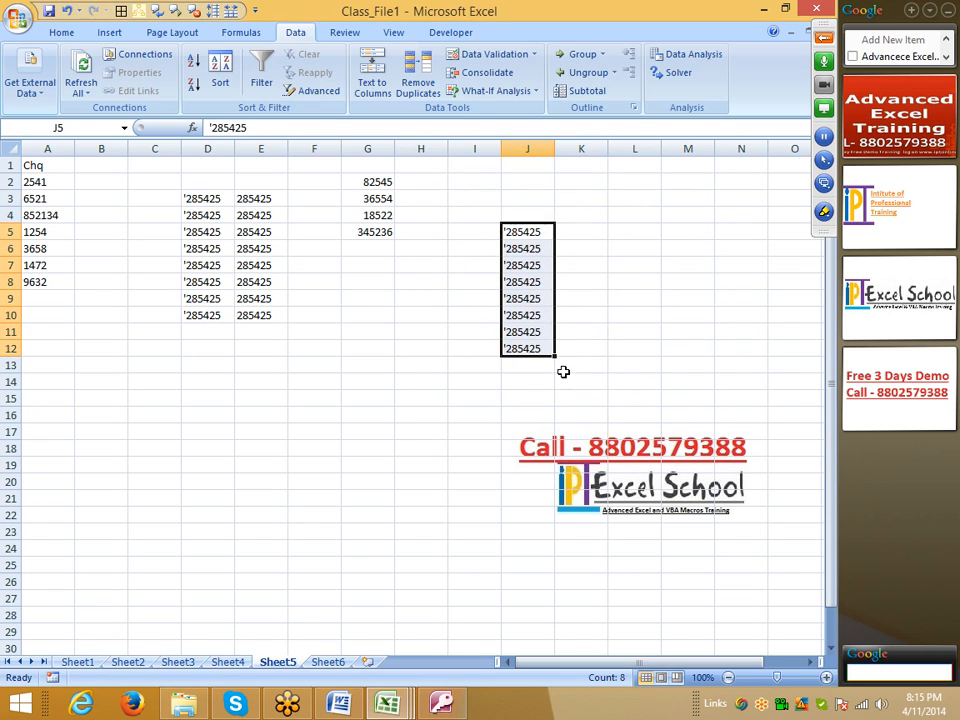
Step: Try converting the apostrophe-prefixed values in J5:J12 with Text to Columns, using Delimited and the General column format
left_click(391, 100)
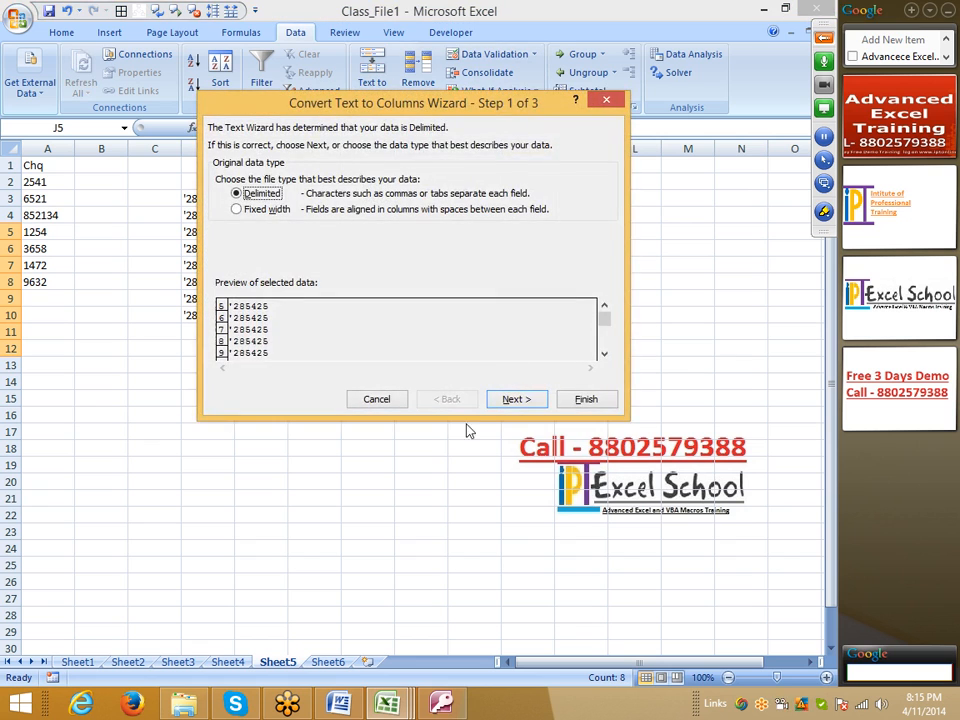
left_click(586, 400)
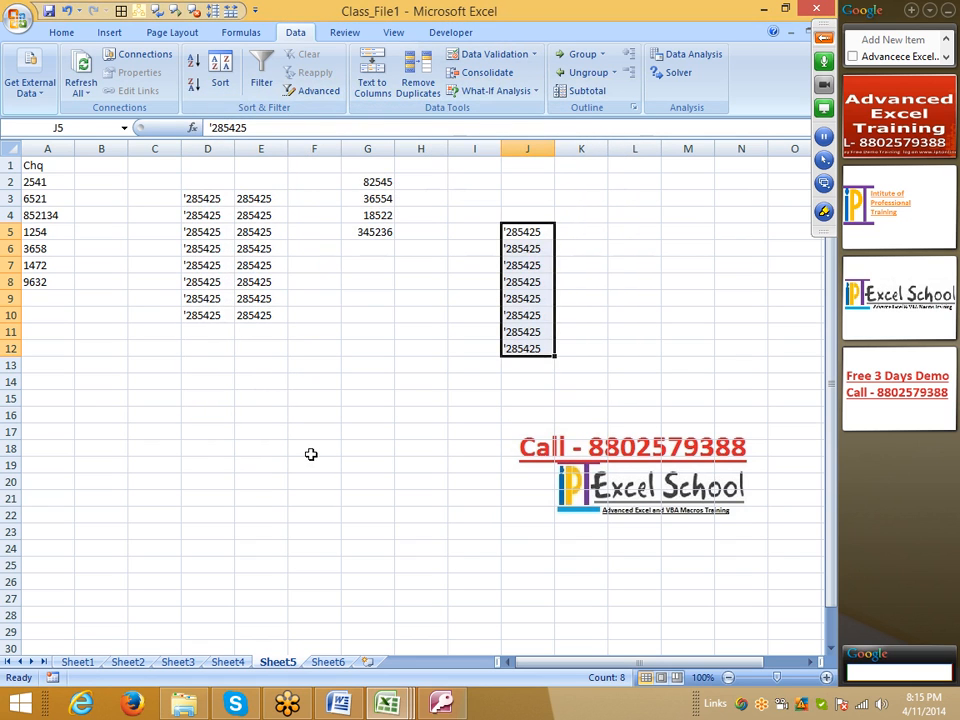
left_click(384, 97)
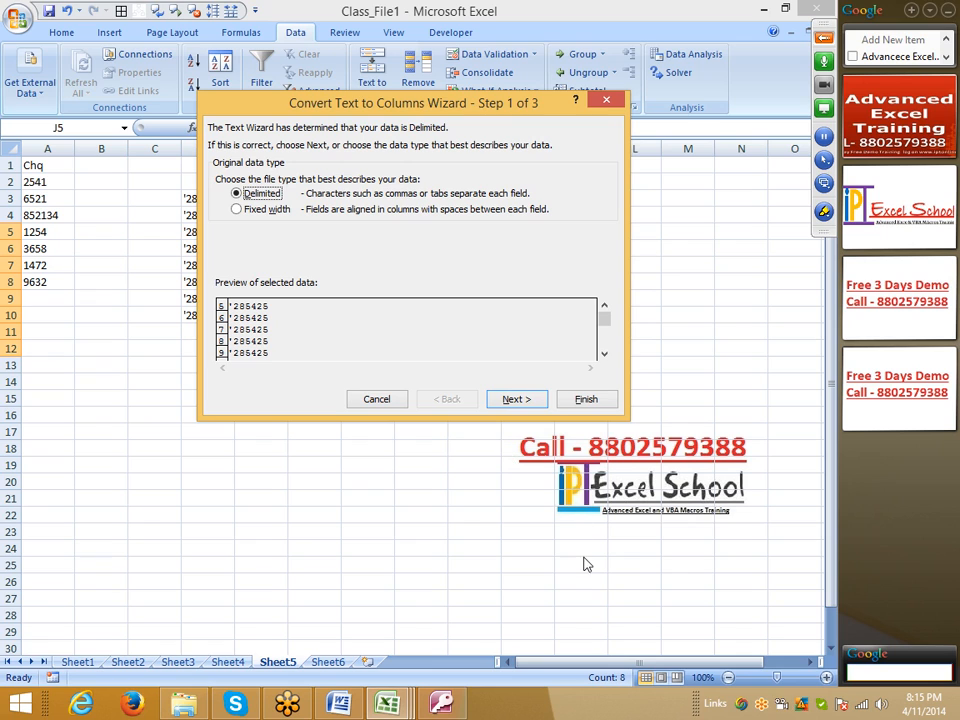
left_click(514, 405)
left_click(514, 400)
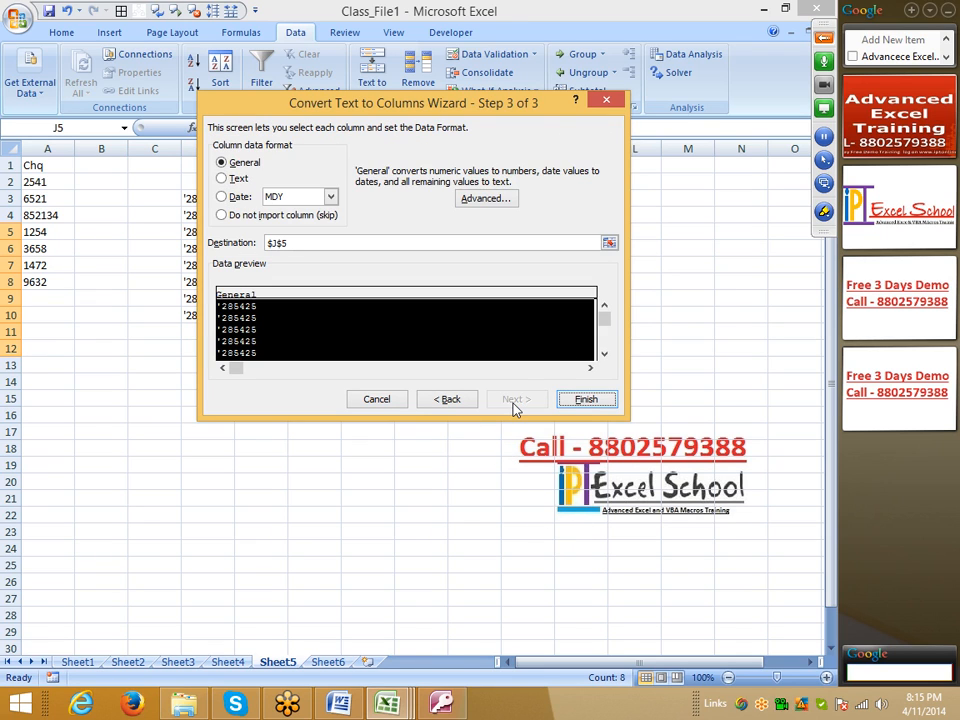
left_click(581, 400)
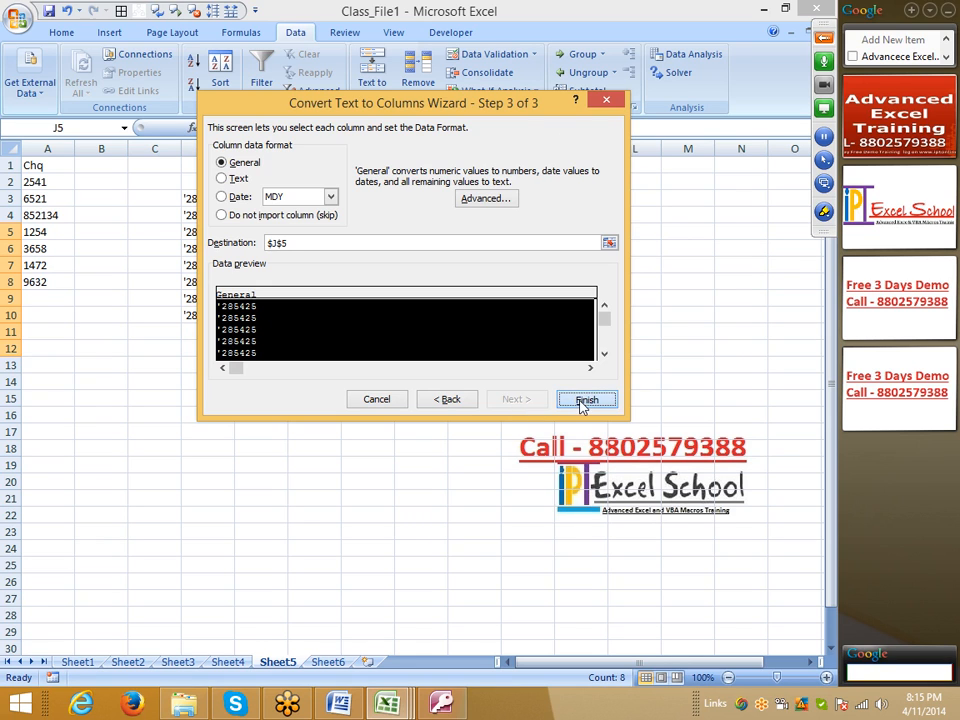
left_click(527, 248)
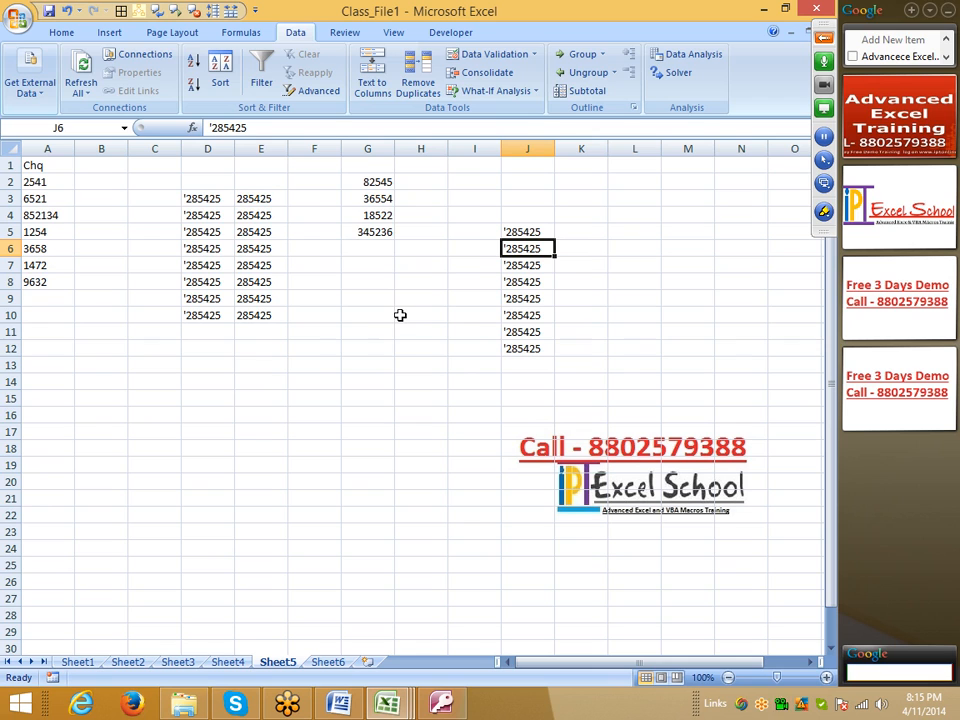
Step: Clear the formulas and numbers in the range D3:E10
left_click(261, 211)
left_click(261, 200)
left_click(257, 265)
left_click(256, 315)
left_click(256, 349)
left_click_drag(188, 204, 272, 309)
key("Delete")
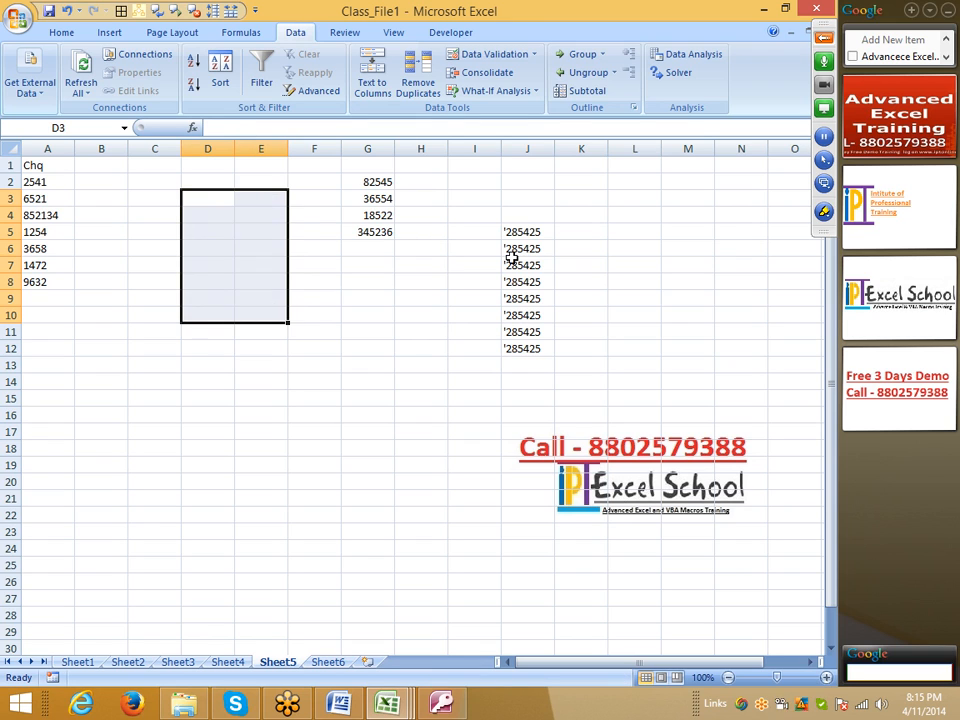
left_click_drag(523, 232, 527, 349)
key("Delete")
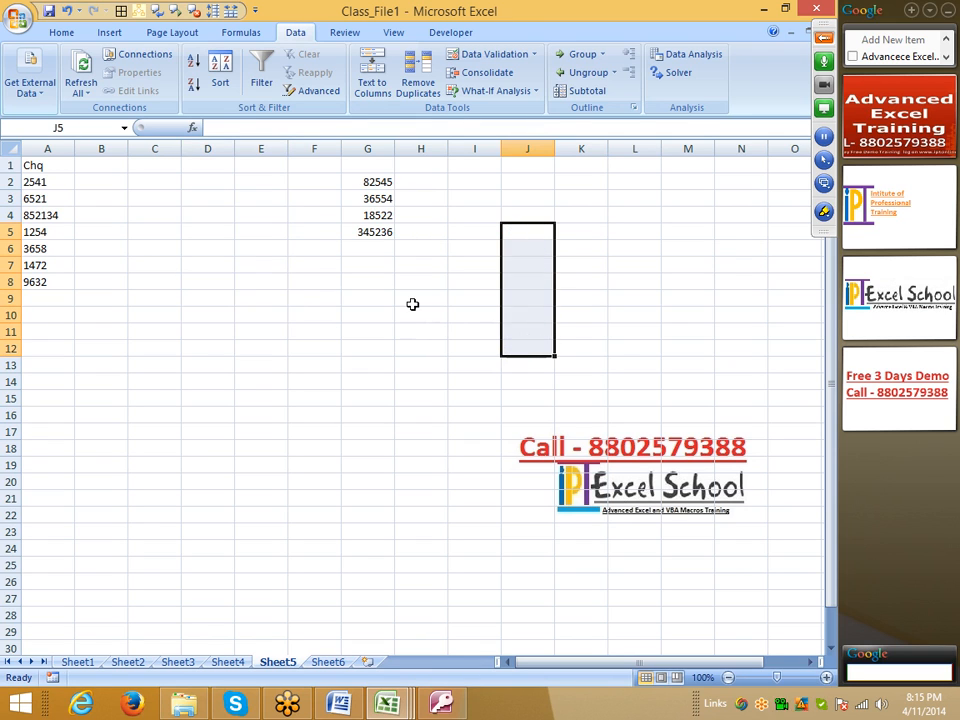
left_click(413, 304)
key("ctrl+z")
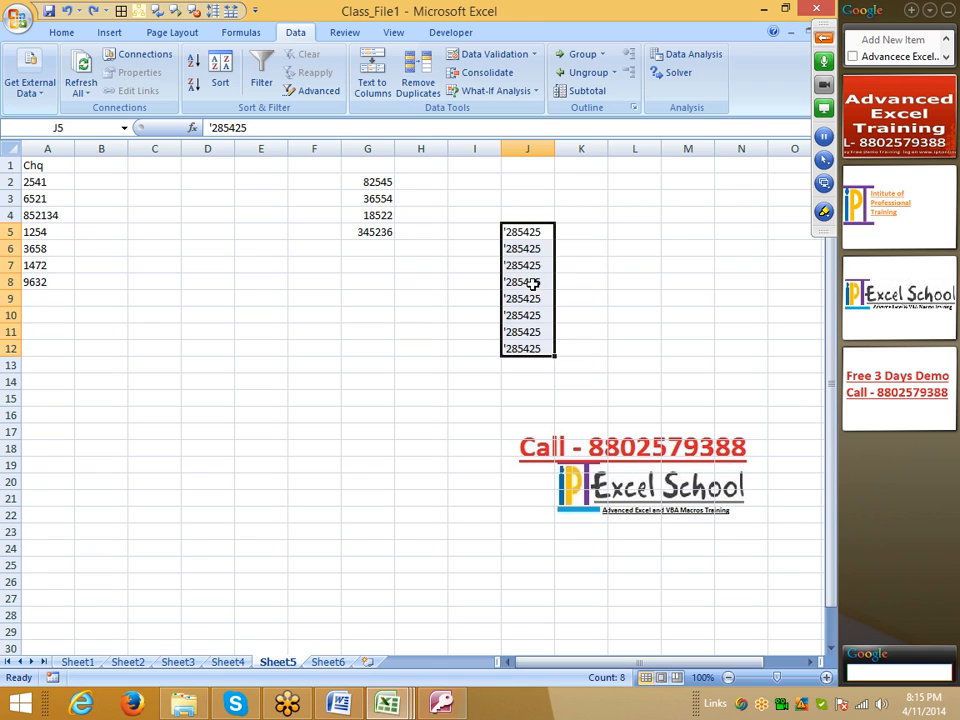
Step: Re-enter each cell from J5 through J12 in edit mode so its leading apostrophe acts as a text marker
left_click(531, 229)
key("F2")
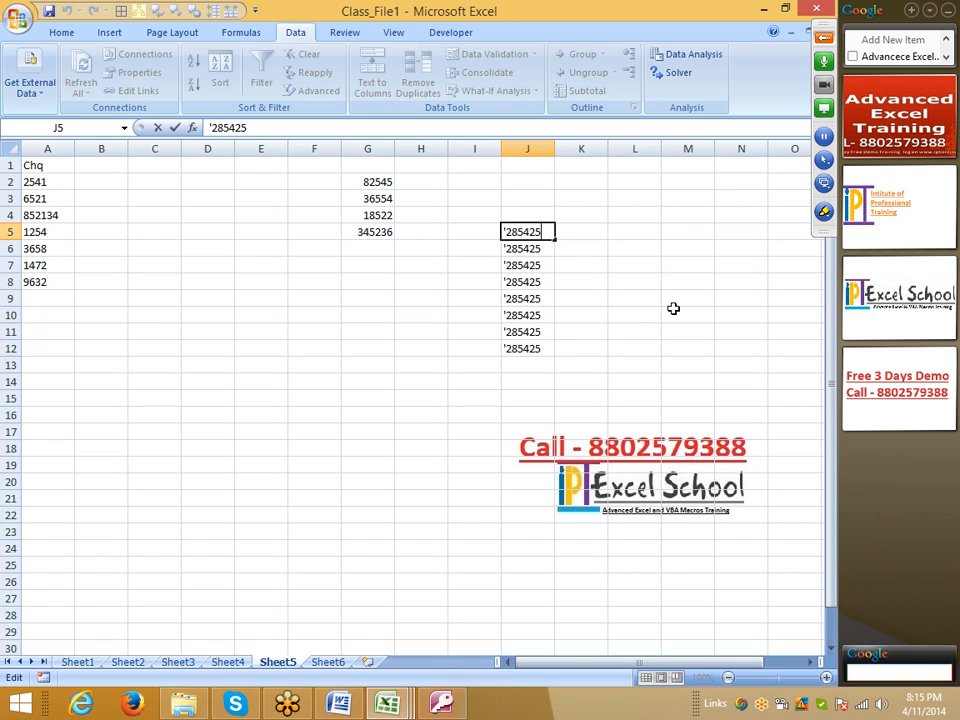
key("Return")
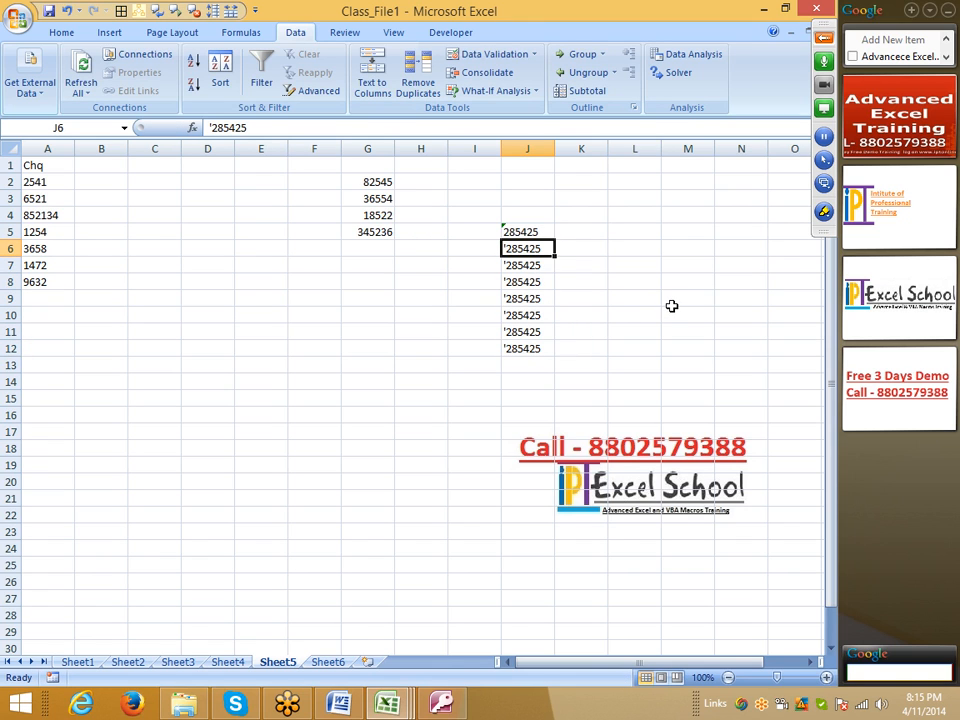
key("F2")
key("Return")
key("F2")
key("Return")
key("F2")
key("Return")
left_click(580, 314)
left_click_drag(525, 235, 531, 276)
left_click(478, 326)
left_click(529, 300)
key("F2")
key("Return")
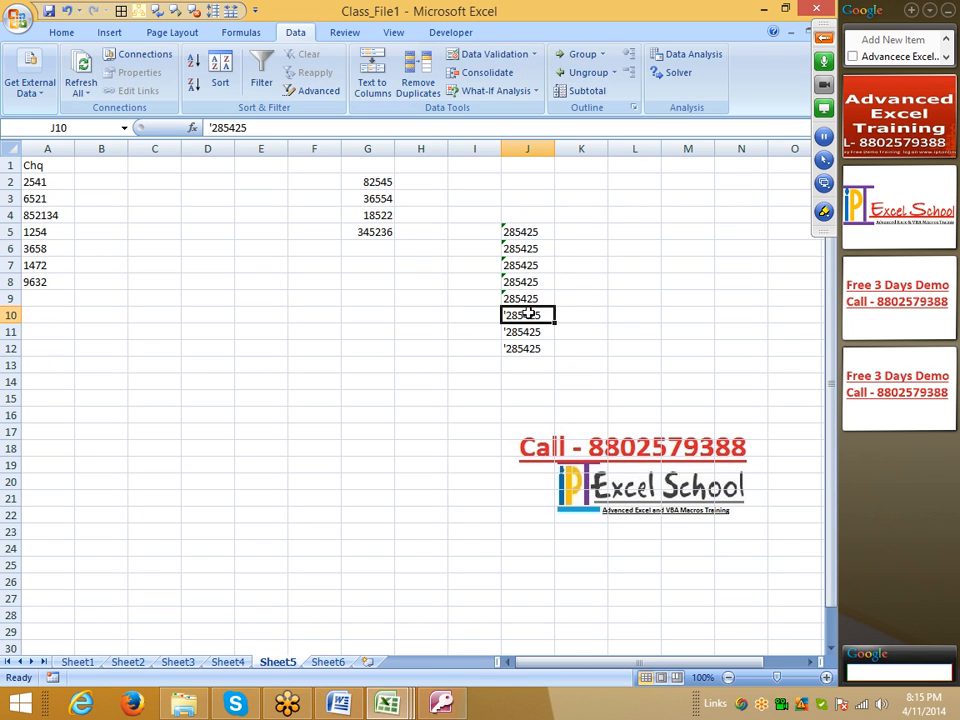
key("F2")
key("Return")
key("F2")
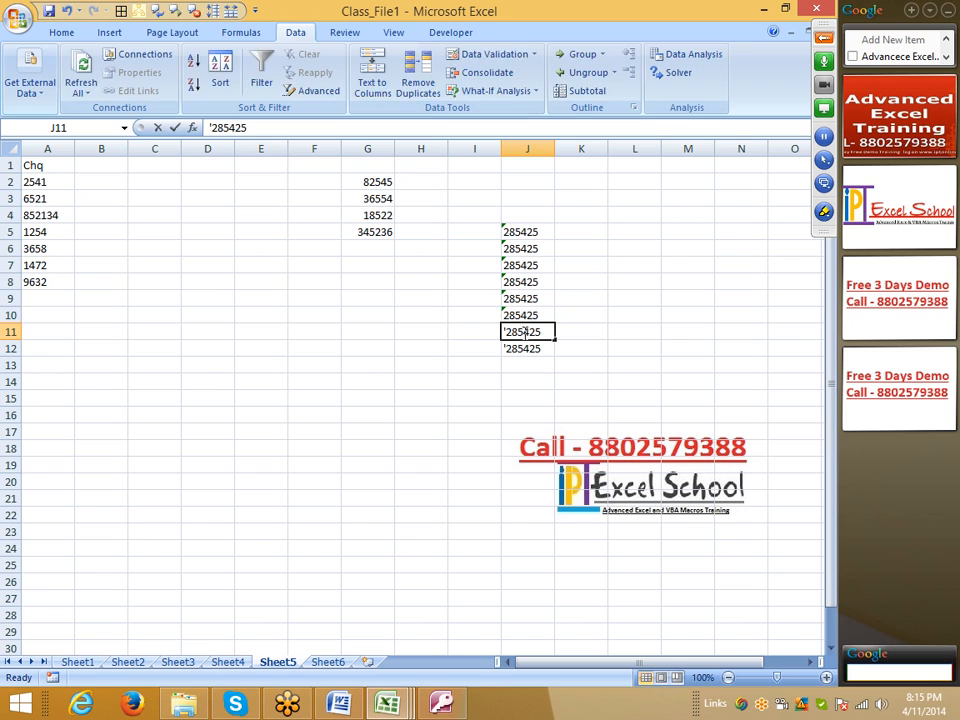
key("Return")
key("Return")
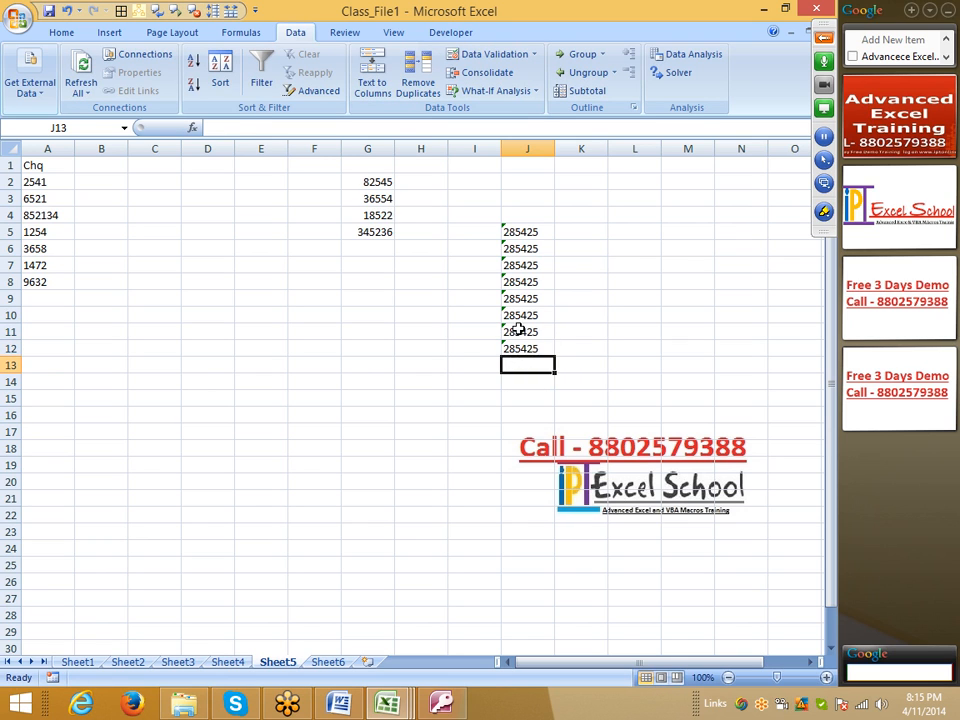
left_click(516, 330)
left_click(212, 213)
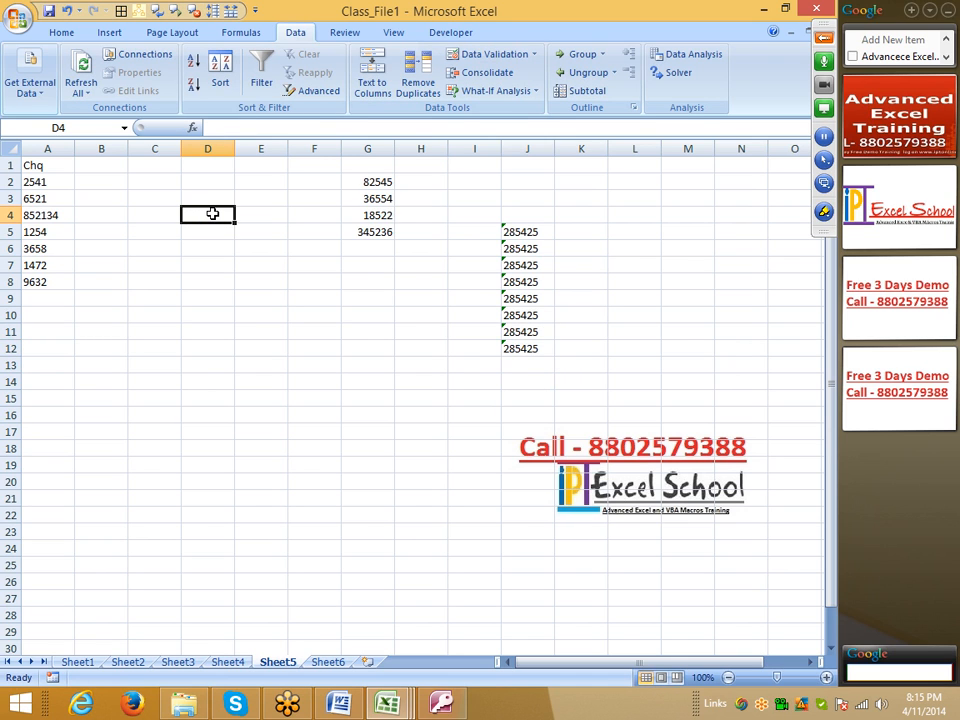
type("86545")
key("Return")
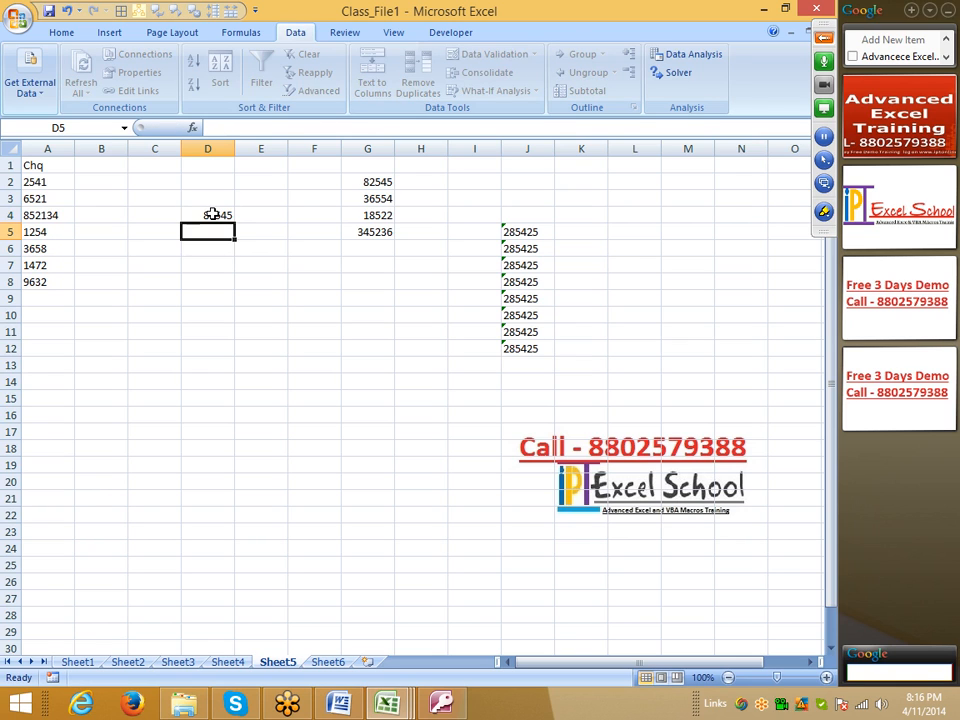
left_click(212, 213)
key("shift+Down")
key("shift+Down")
key("shift+Down")
key("shift+Down")
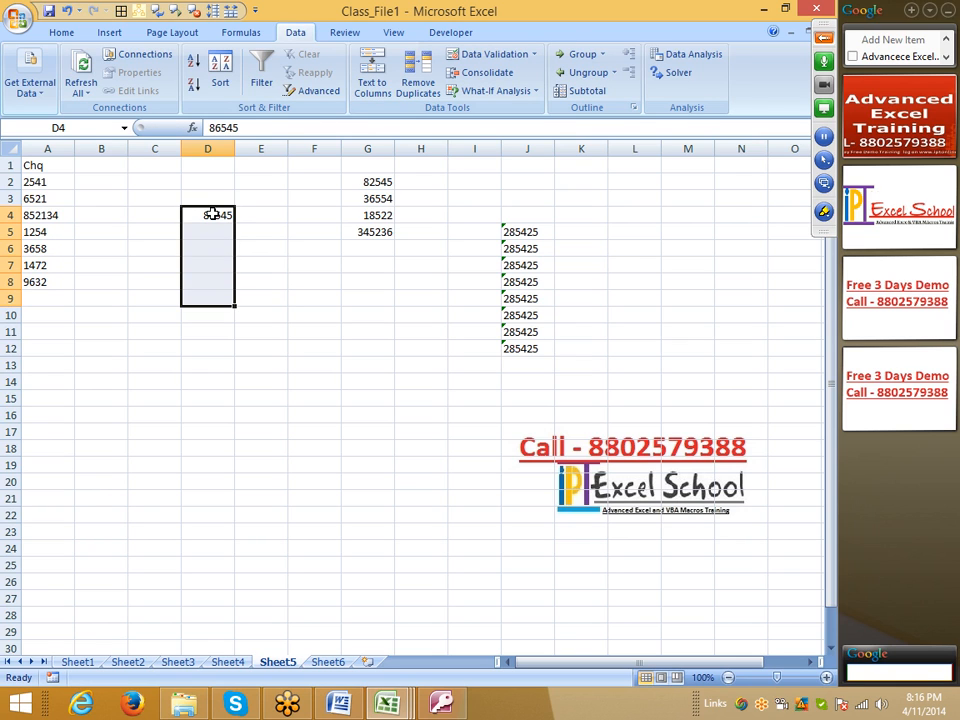
key("Up")
left_click(212, 213)
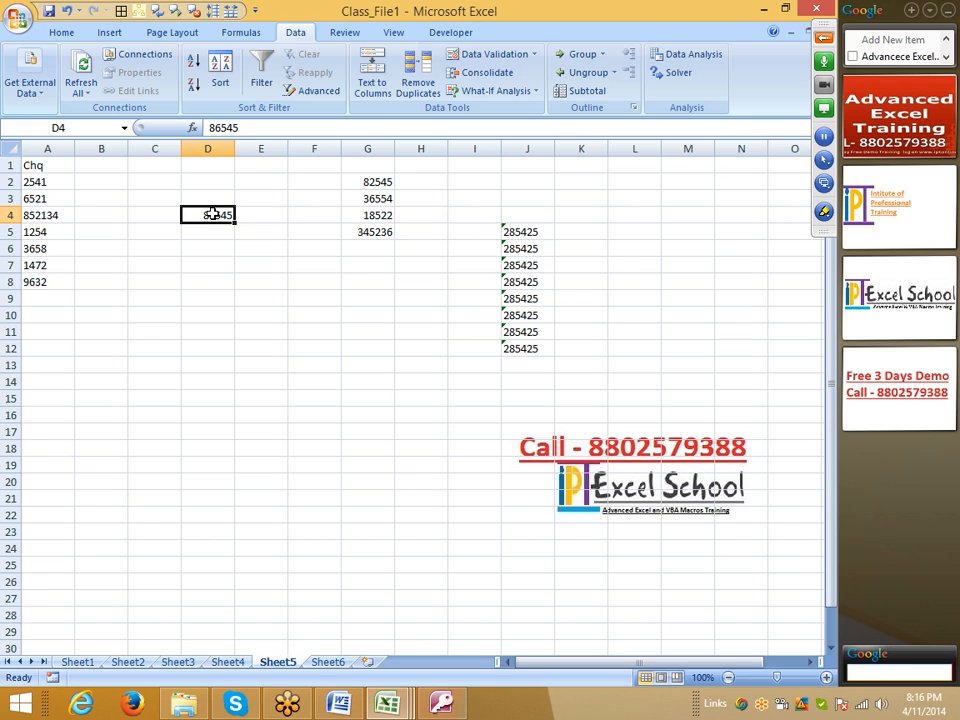
key("Delete")
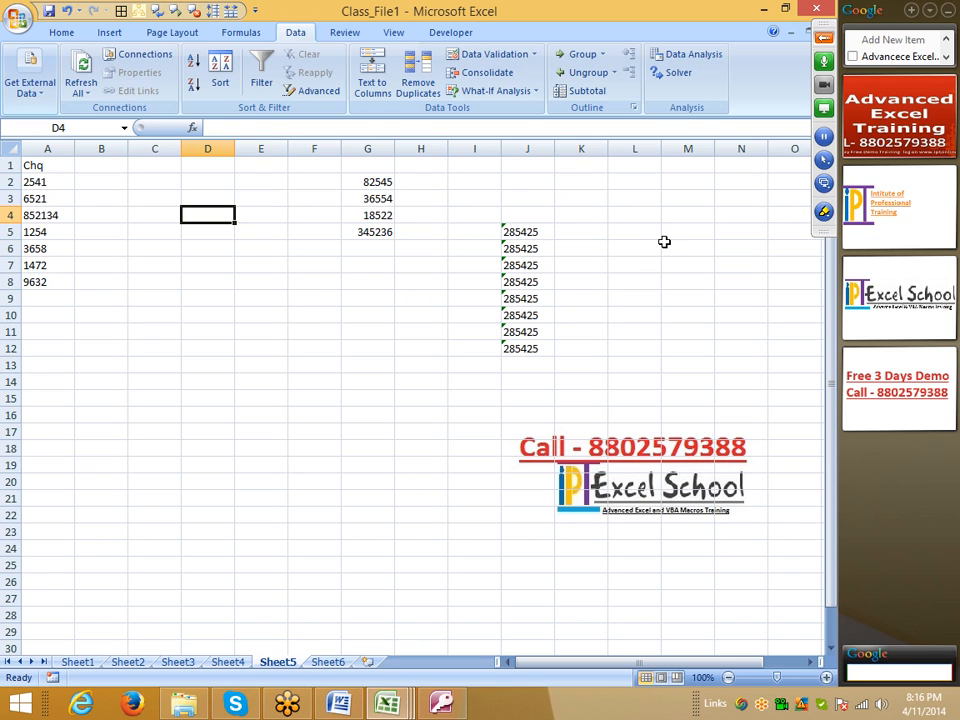
Step: Enter 285425 in cell D4 and set its number format to Text
type("285425")
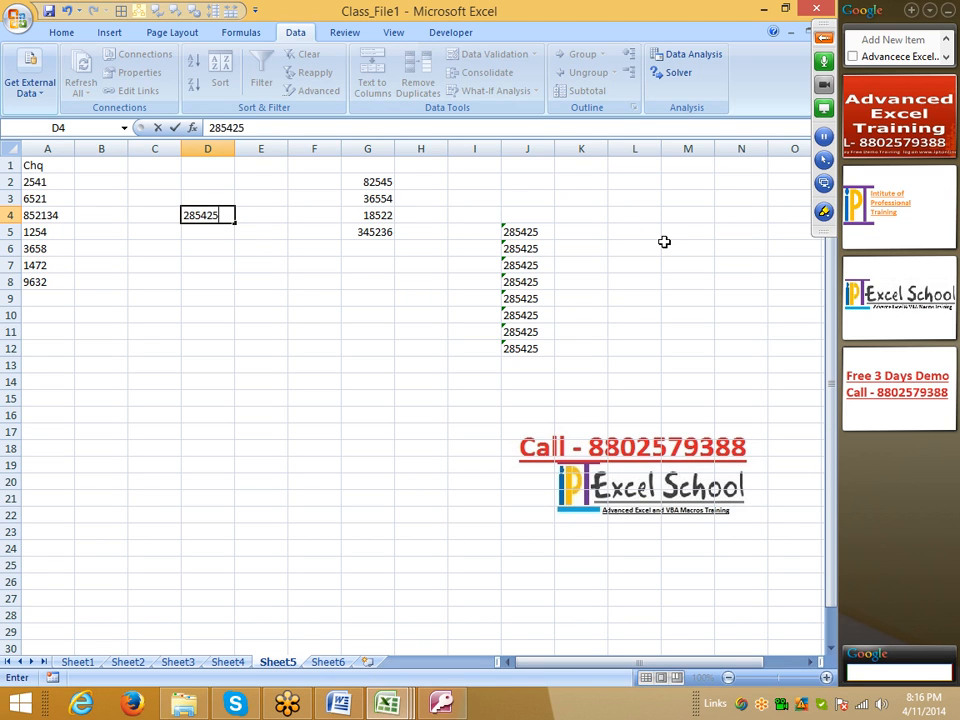
key("Return")
key("Up")
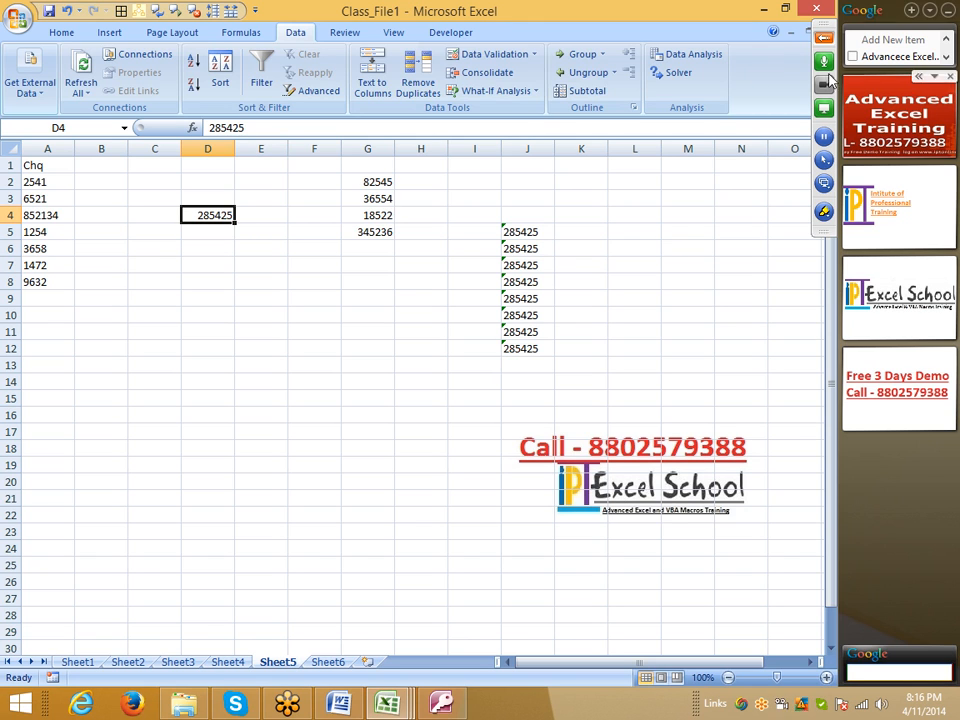
right_click(221, 213)
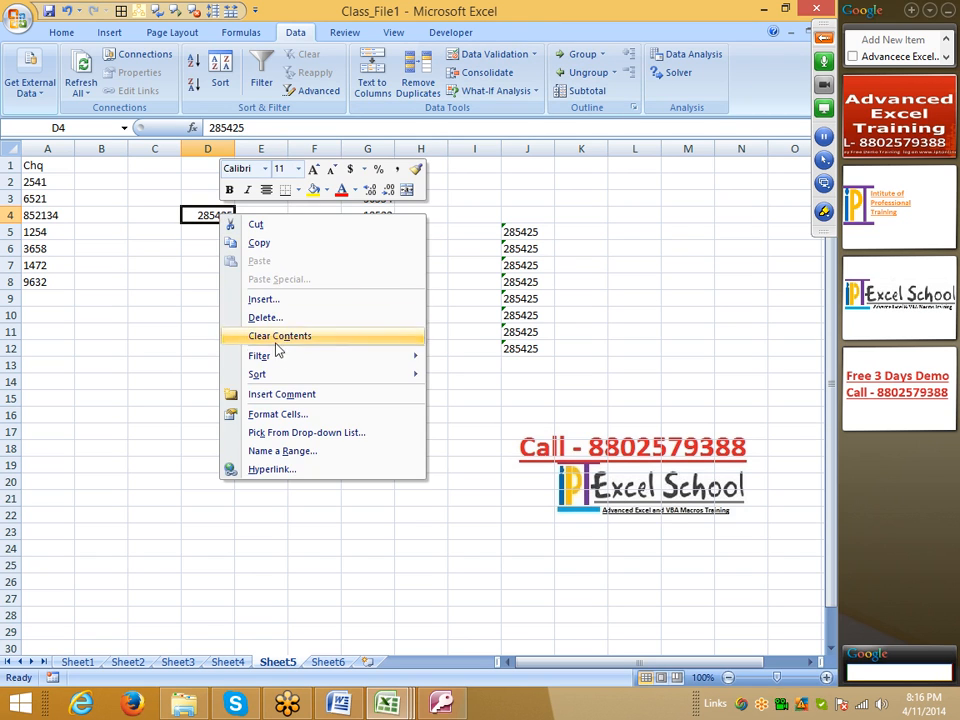
left_click(283, 414)
left_click(89, 387)
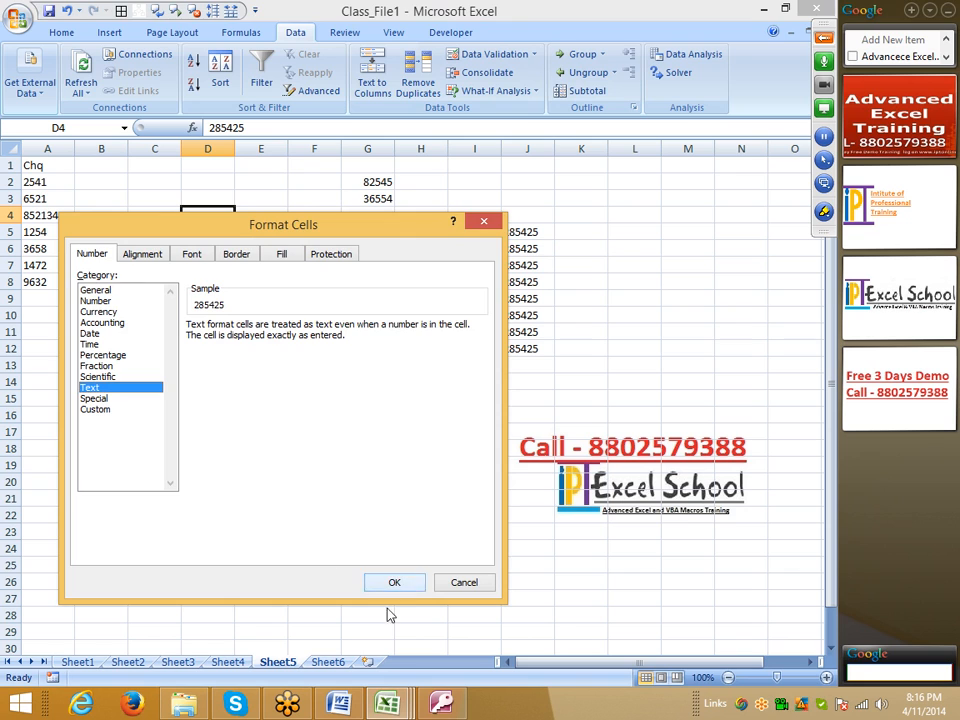
left_click(392, 583)
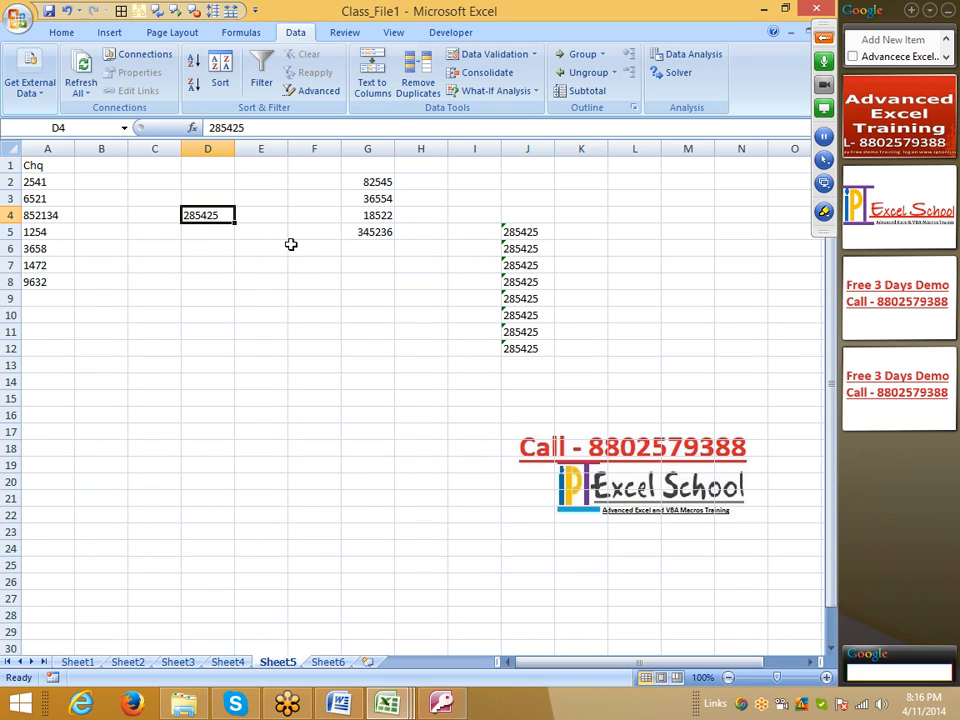
Step: Enter the formula =D4=J5 in cell E6 to compare the Text-formatted number with the apostrophe-prefixed one
left_click(253, 252)
type("=")
key("Left")
key("Up")
key("Up")
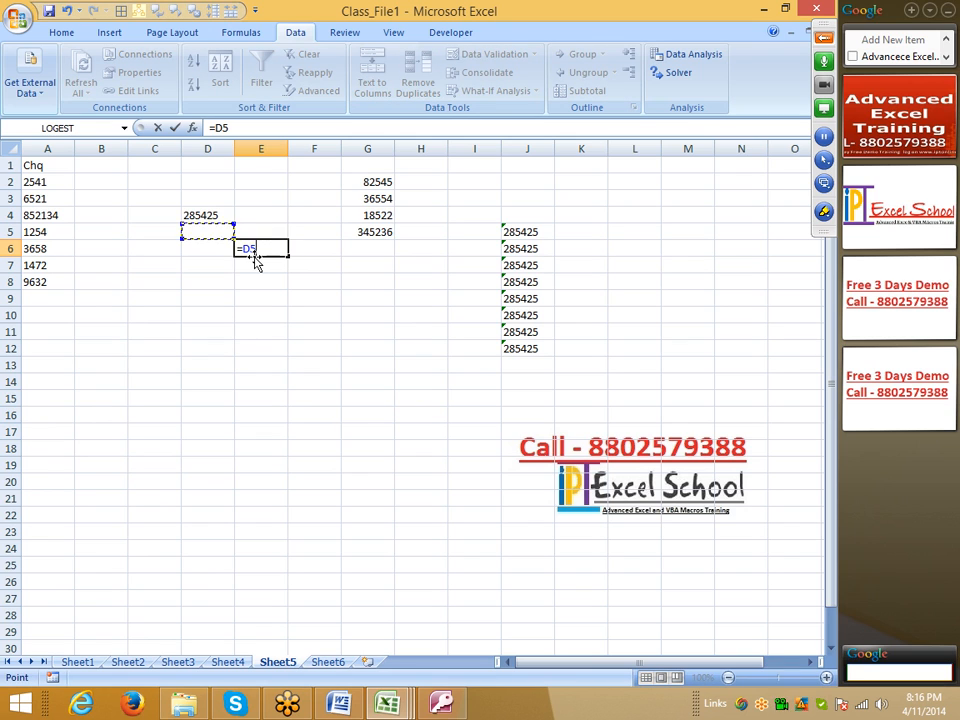
type("=")
left_click(535, 232)
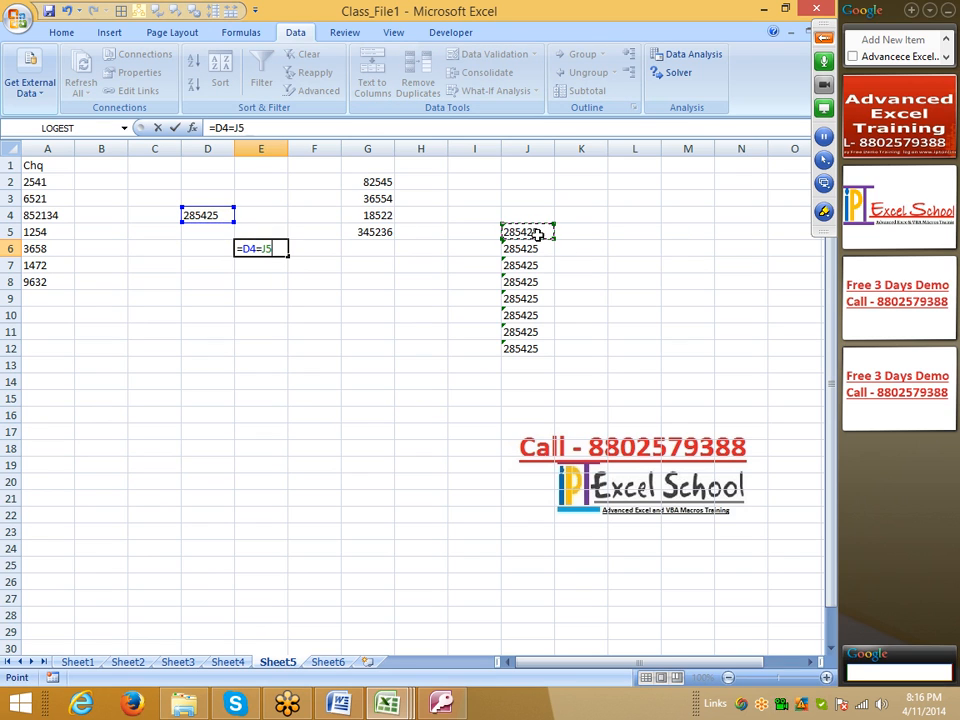
key("Return")
Step: Set cell E6 to the General number format and re-enter its formula so the comparison calculates
left_click(284, 252)
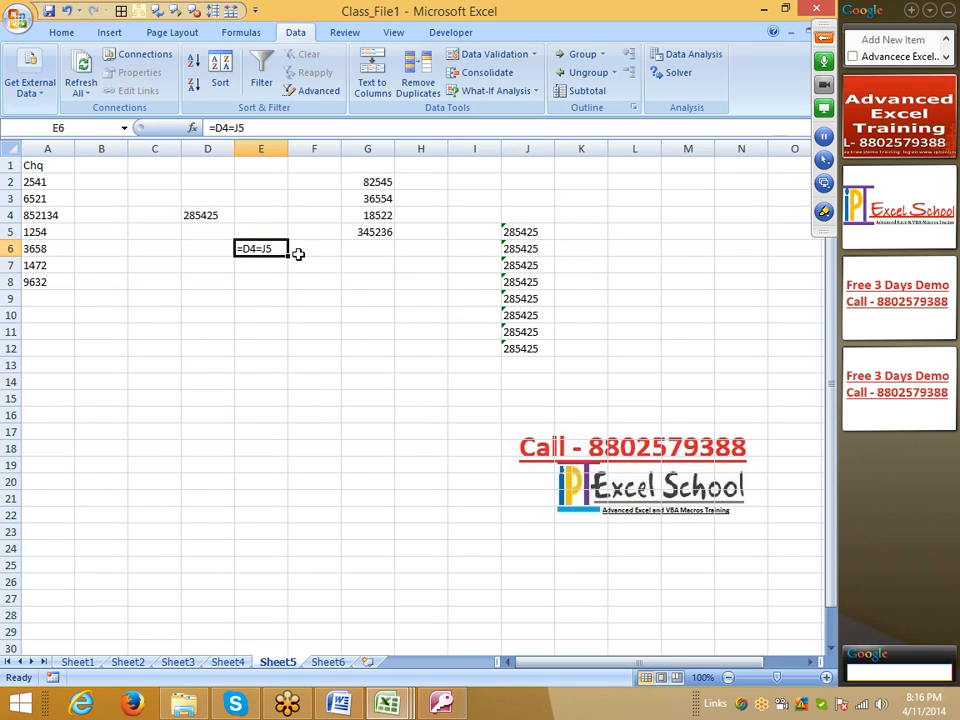
right_click(247, 247)
left_click(307, 446)
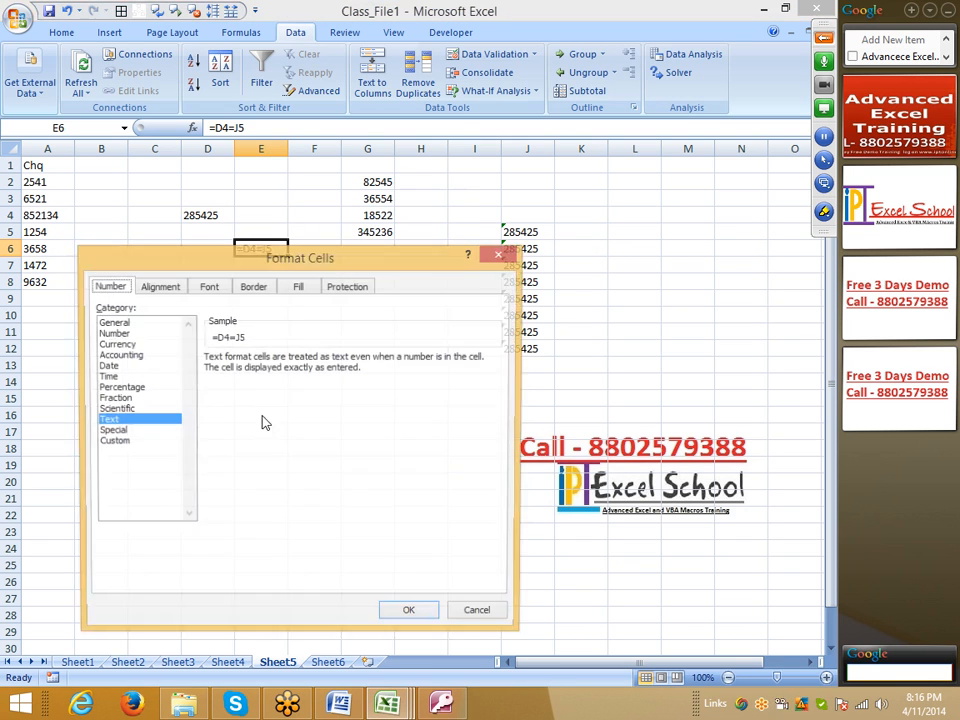
left_click(110, 322)
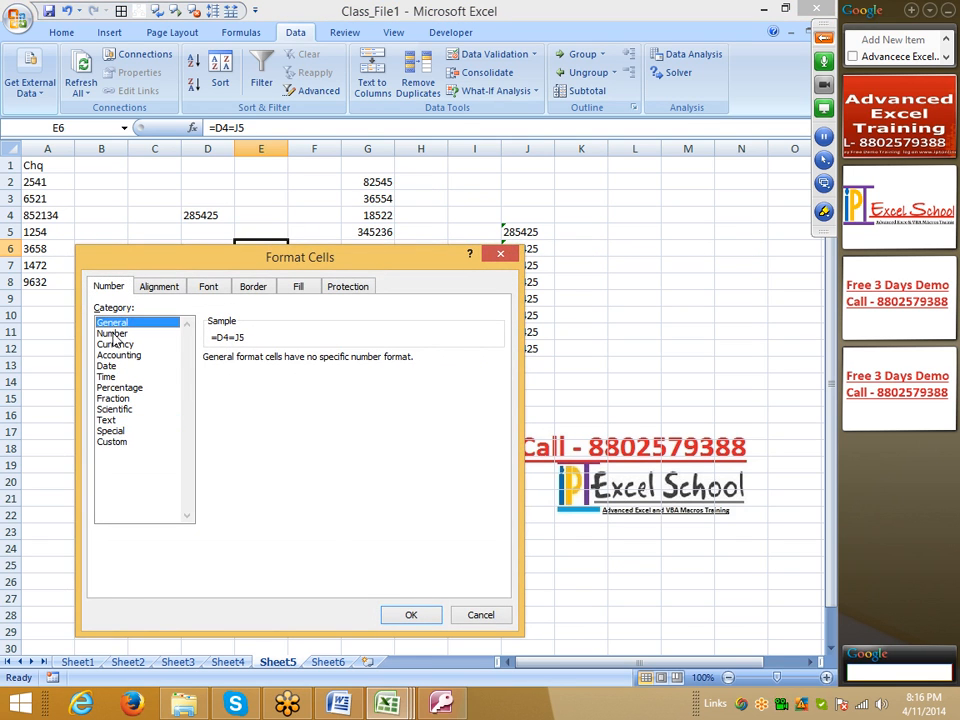
left_click(411, 615)
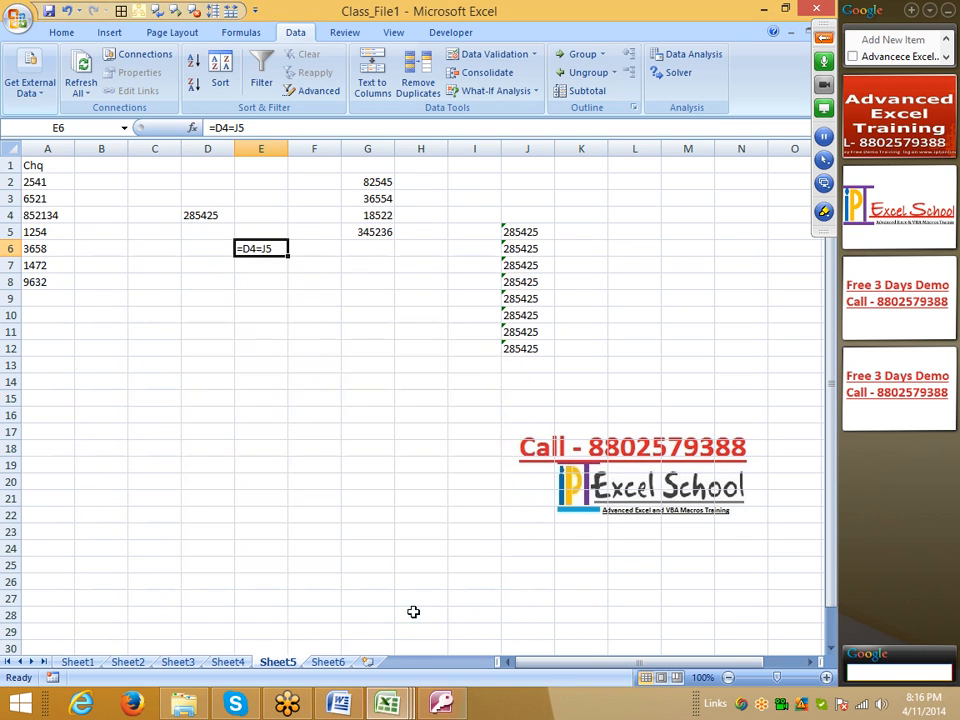
left_click(210, 128)
key("Return")
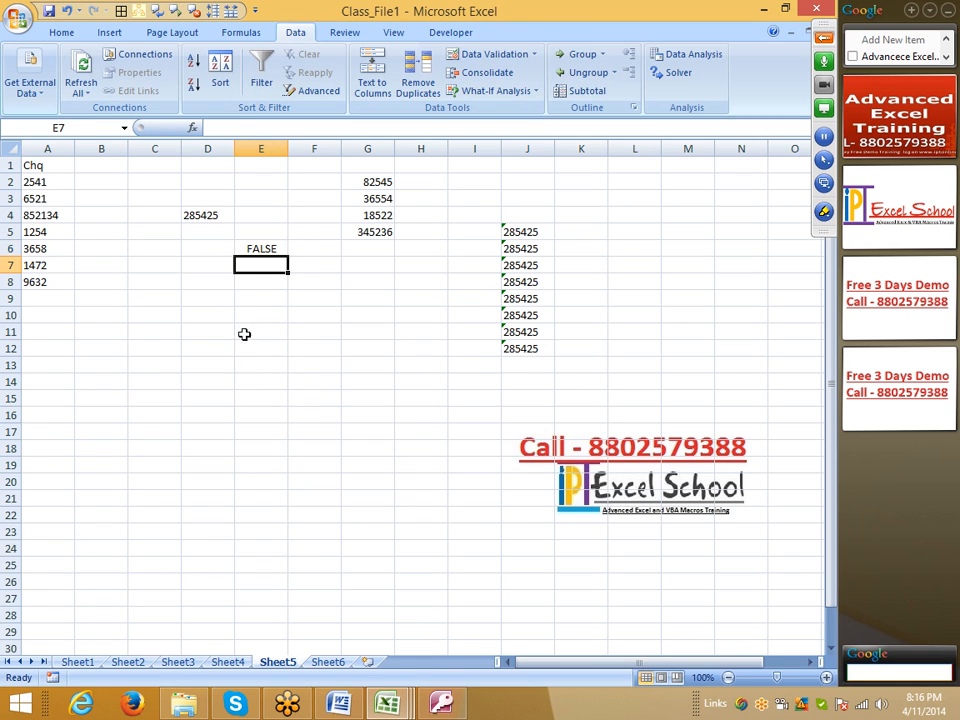
left_click(258, 250)
left_click(195, 214)
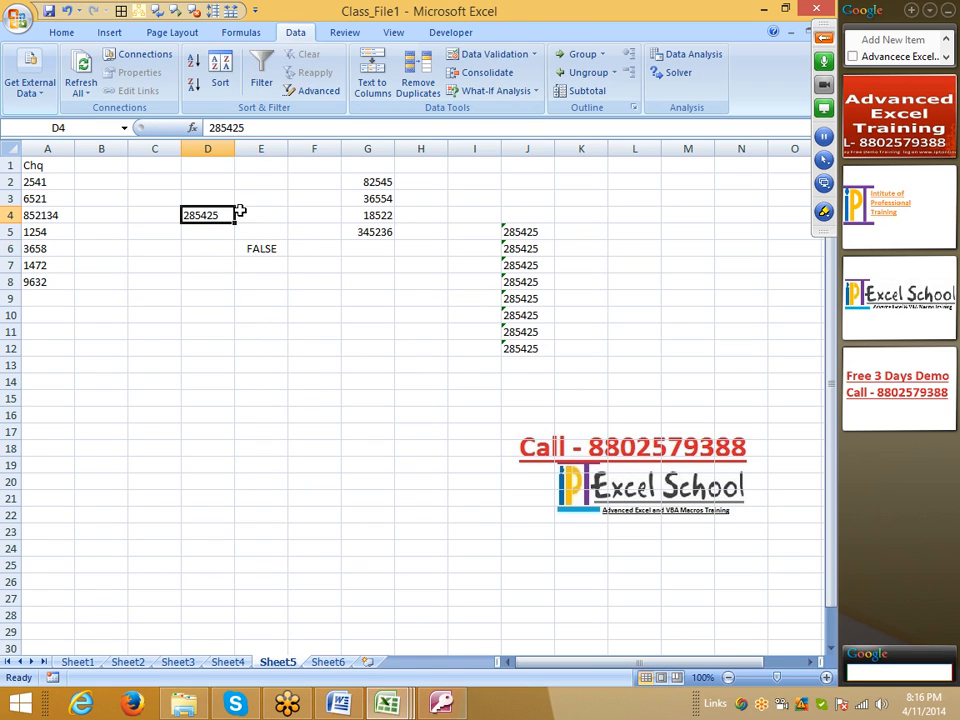
Step: Clear the comparison formula from cell E6
left_click(512, 230)
left_click(178, 214)
left_click(268, 252)
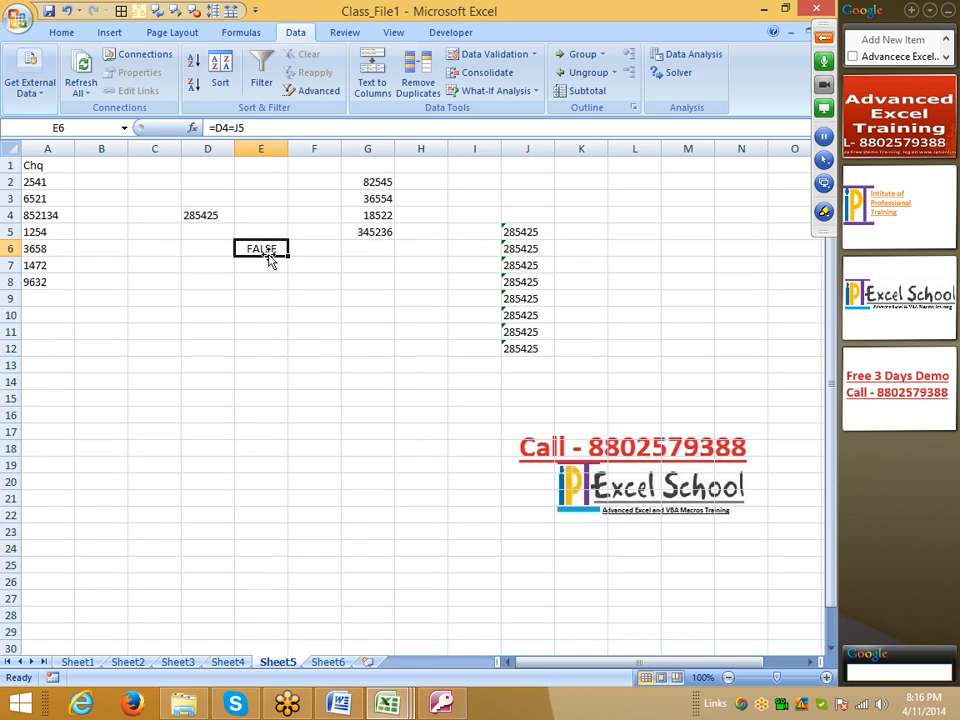
left_click(516, 238)
left_click(524, 263)
left_click(515, 348)
left_click(368, 315)
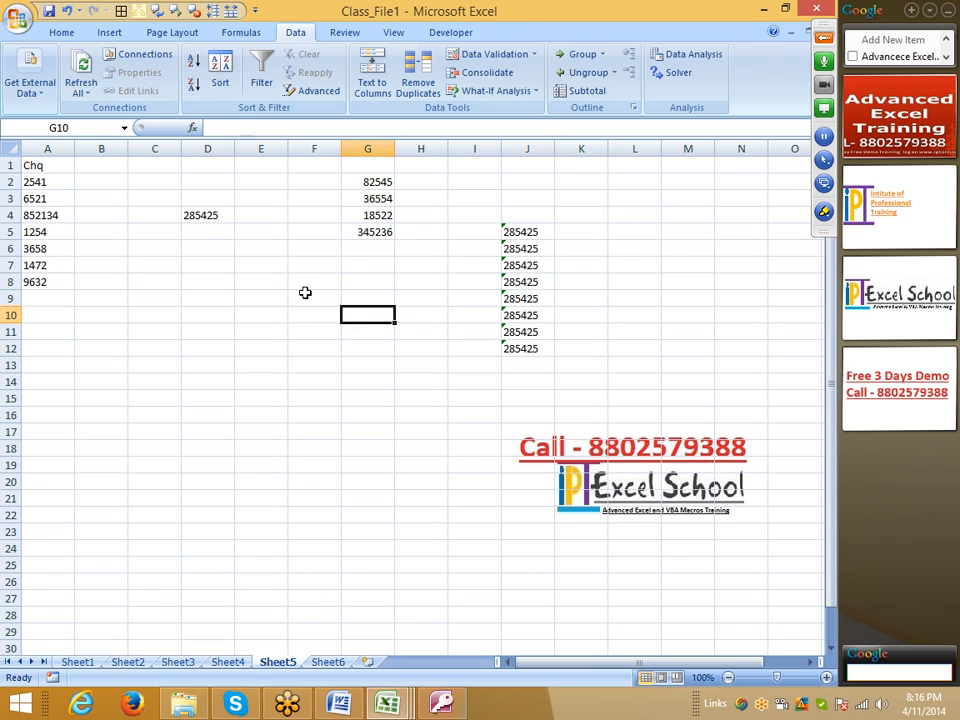
Step: Enter a TEXT formula in cell E4 that converts D4 to text with the format "0"
left_click(218, 216)
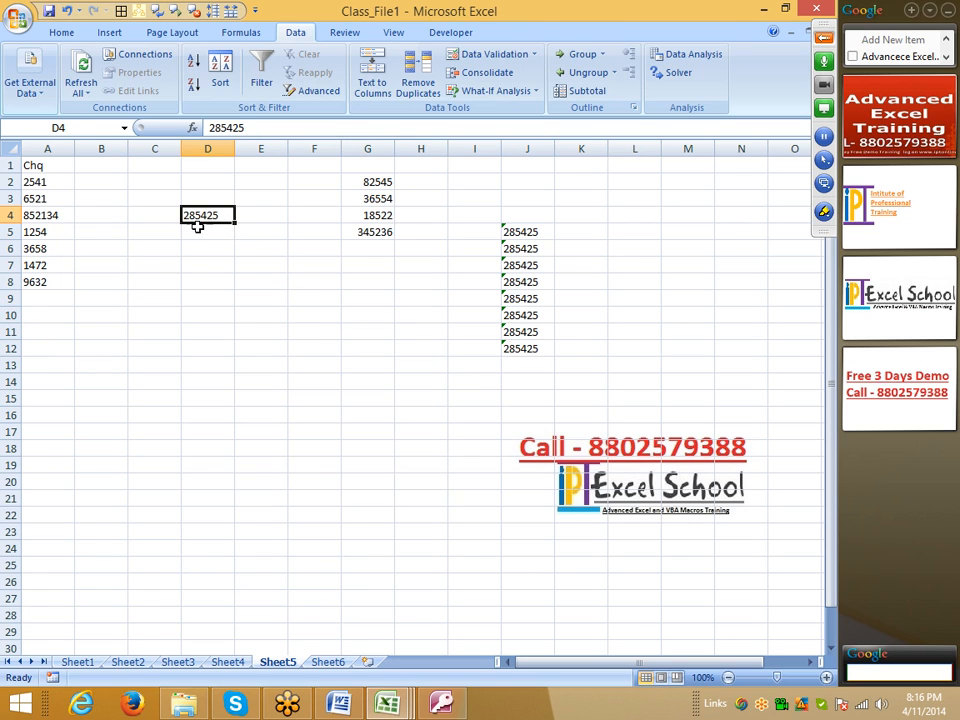
left_click(258, 222)
type("=")
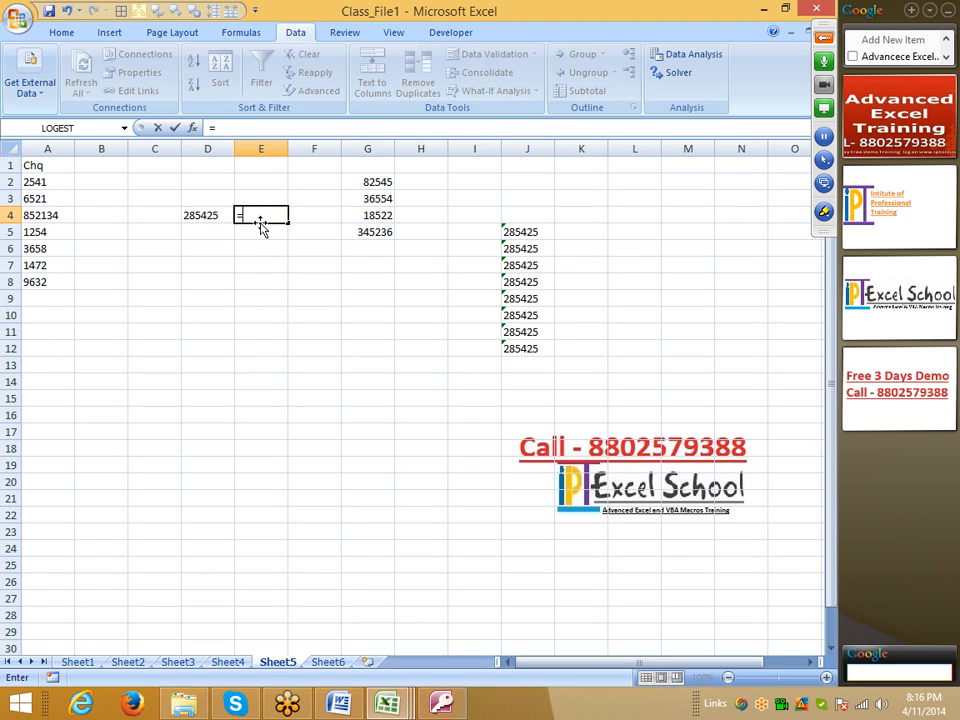
type("te")
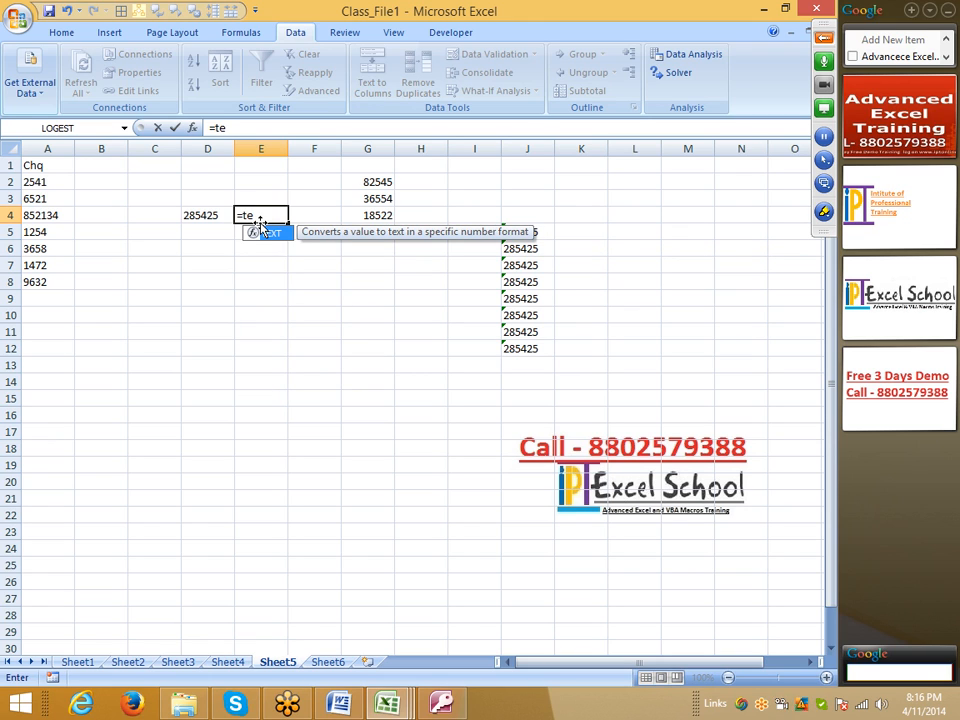
key("Tab")
key("Left")
type(",")
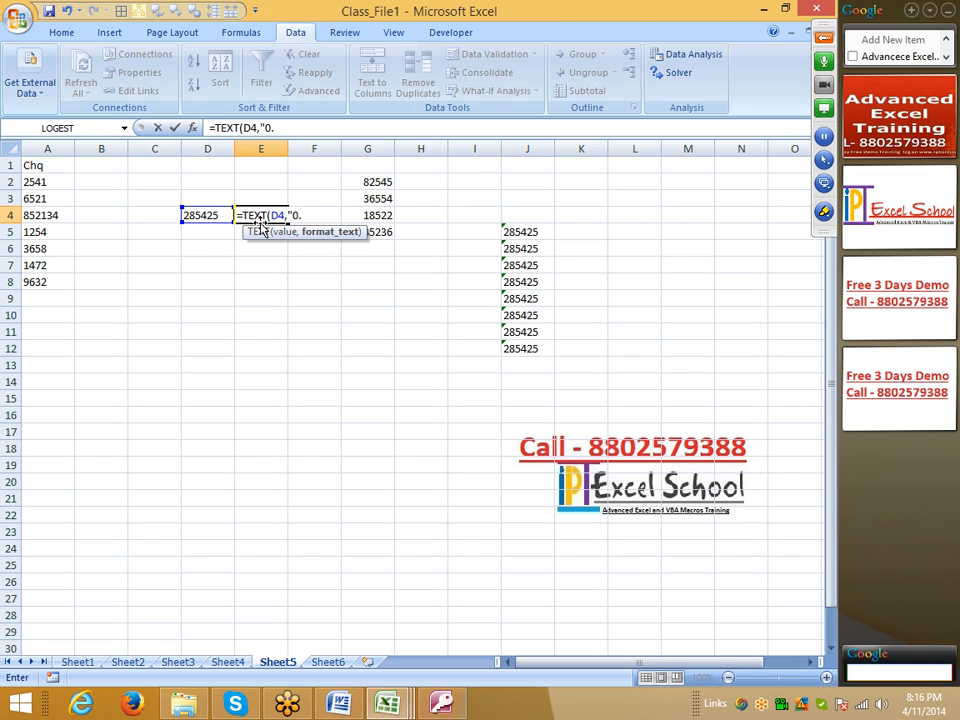
key("Return")
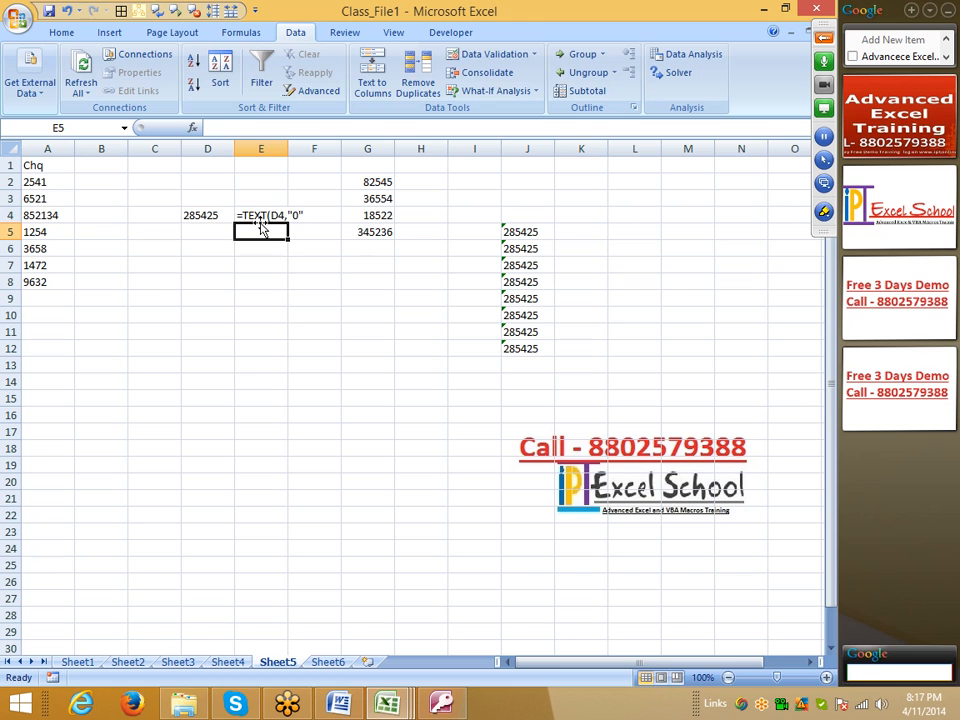
Step: Set cell E4 to the General number format and re-enter its formula as =TEXT(D4,"0") so it calculates
left_click(259, 220)
right_click(270, 216)
left_click(321, 413)
left_click(141, 291)
left_click(142, 280)
left_click(448, 574)
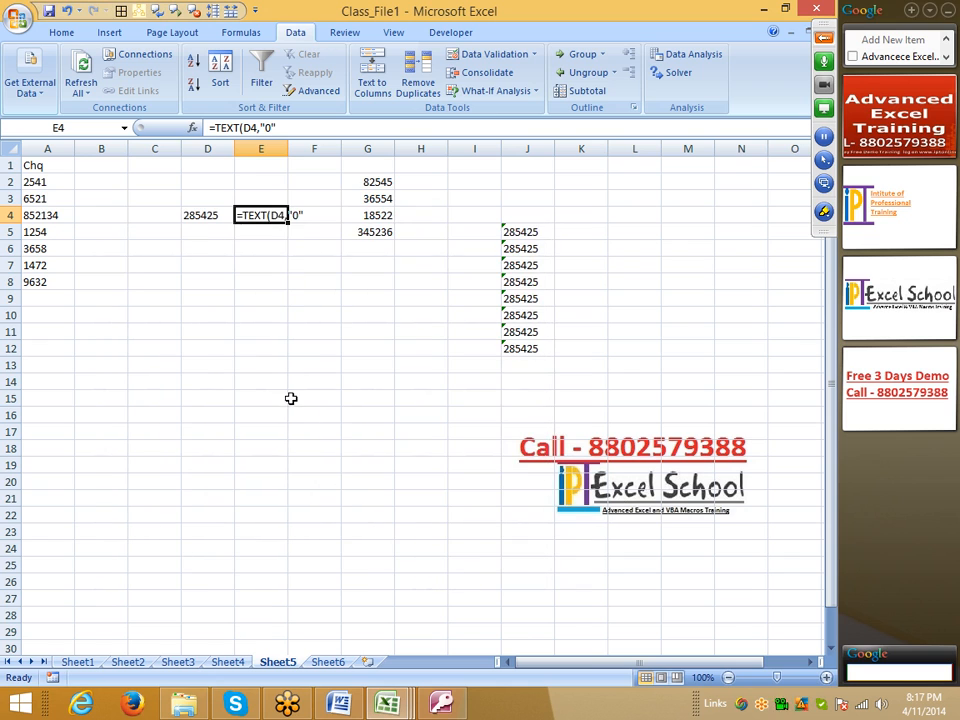
double_click(255, 213)
key("Return")
left_click(310, 314)
left_click(255, 215)
Step: Test whether D4 equals E4 with the formula =D4=E4 in cell E6, and delete that formula
left_click(260, 249)
type("=")
key("Left")
key("Up")
key("Up")
type("=")
key("Up")
key("Up")
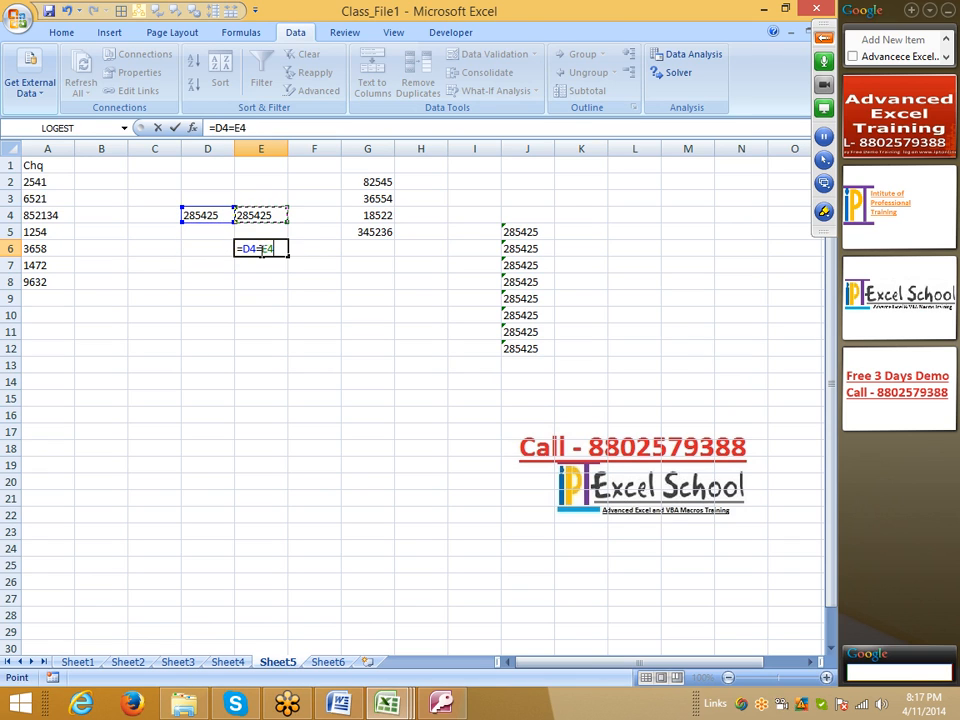
key("Return")
left_click(260, 250)
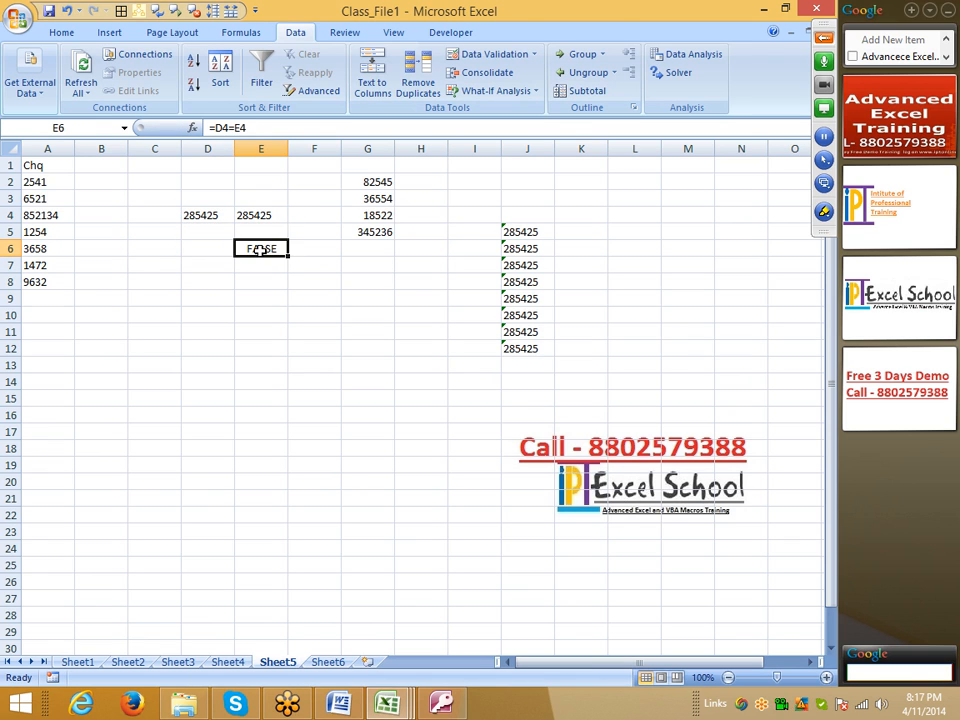
key("Delete")
key("Up")
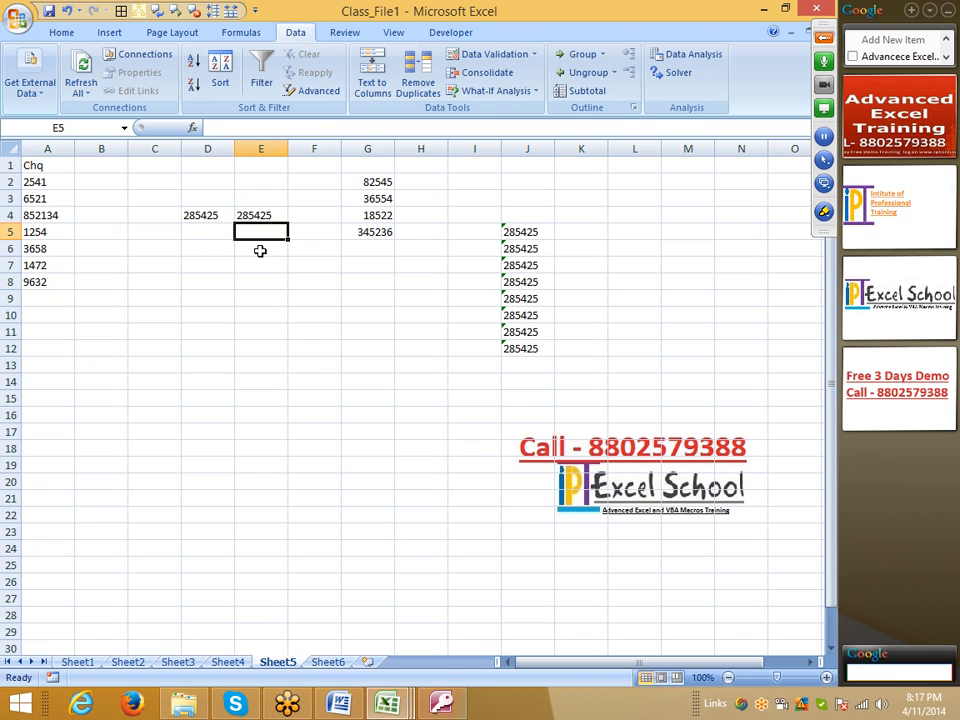
Step: Set the number format of the TEXT formula cell E4 to Text
left_click(261, 216)
right_click(261, 216)
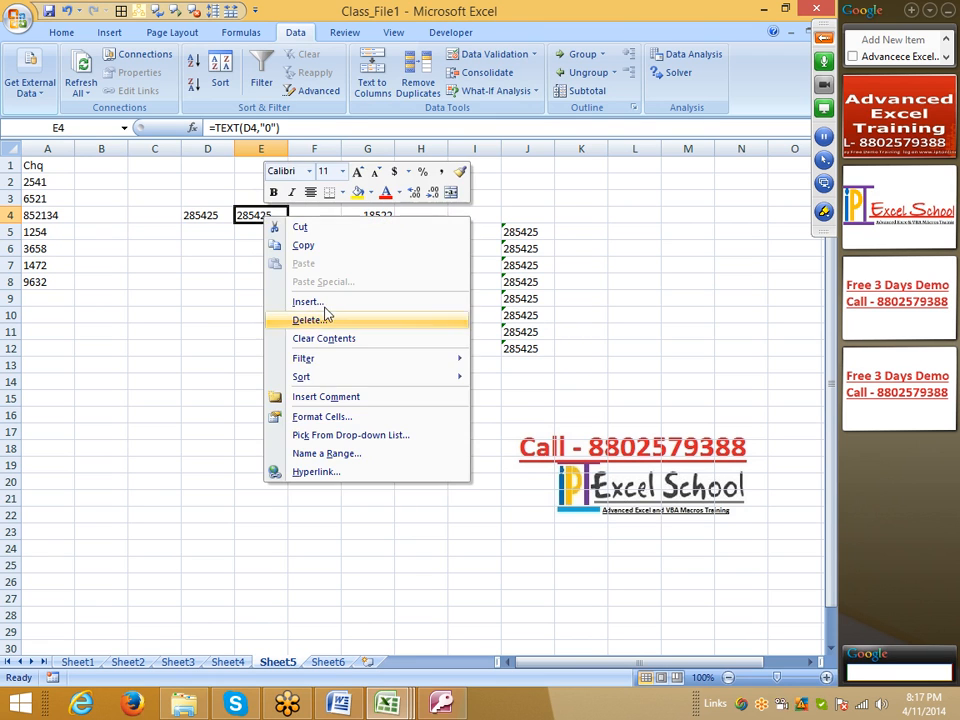
left_click(336, 423)
left_click(145, 387)
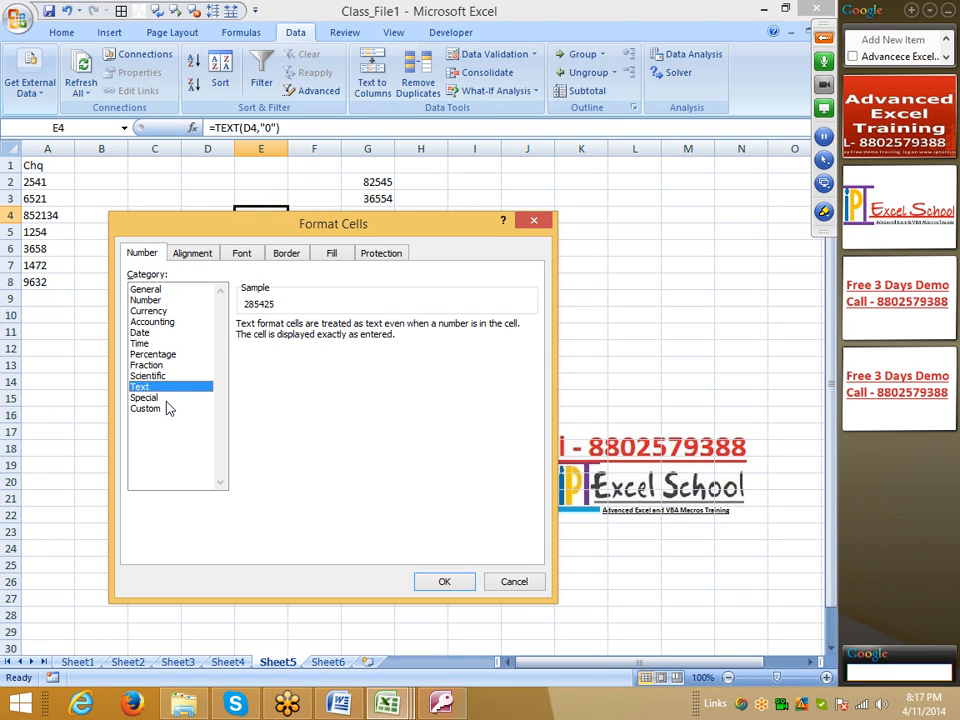
left_click(444, 582)
left_click(335, 417)
Step: Enter the formula =D4=E4 in cell E6 to compare the original number with the TEXT result
left_click(258, 245)
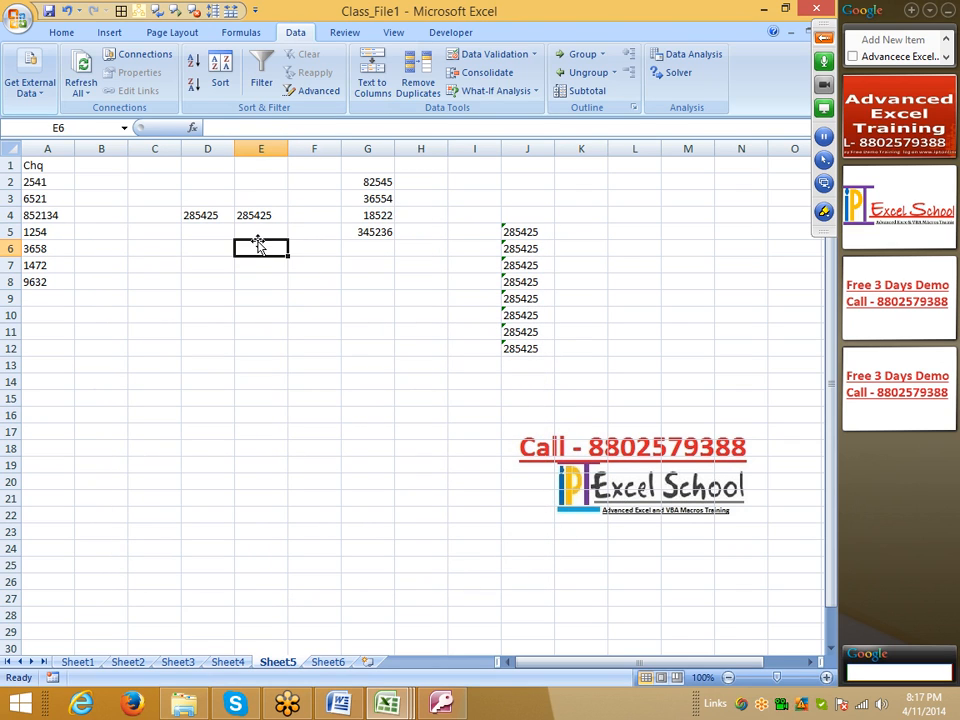
type("=")
key("Left")
key("Up")
key("Up")
type("=")
key("Up")
key("Return")
left_click(259, 247)
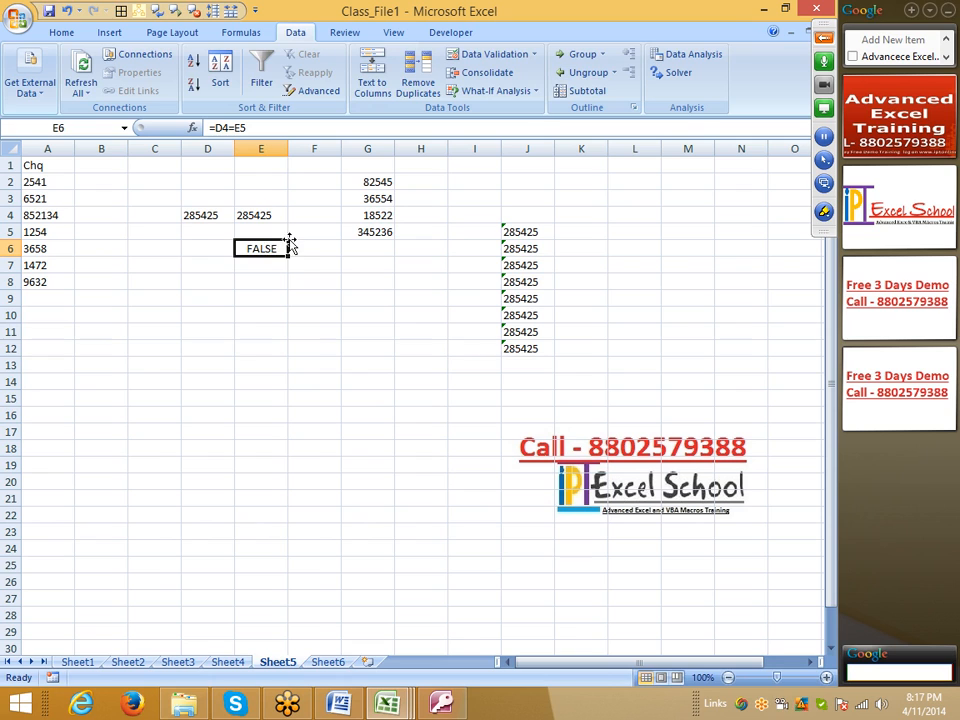
left_click(240, 128)
left_click(281, 222)
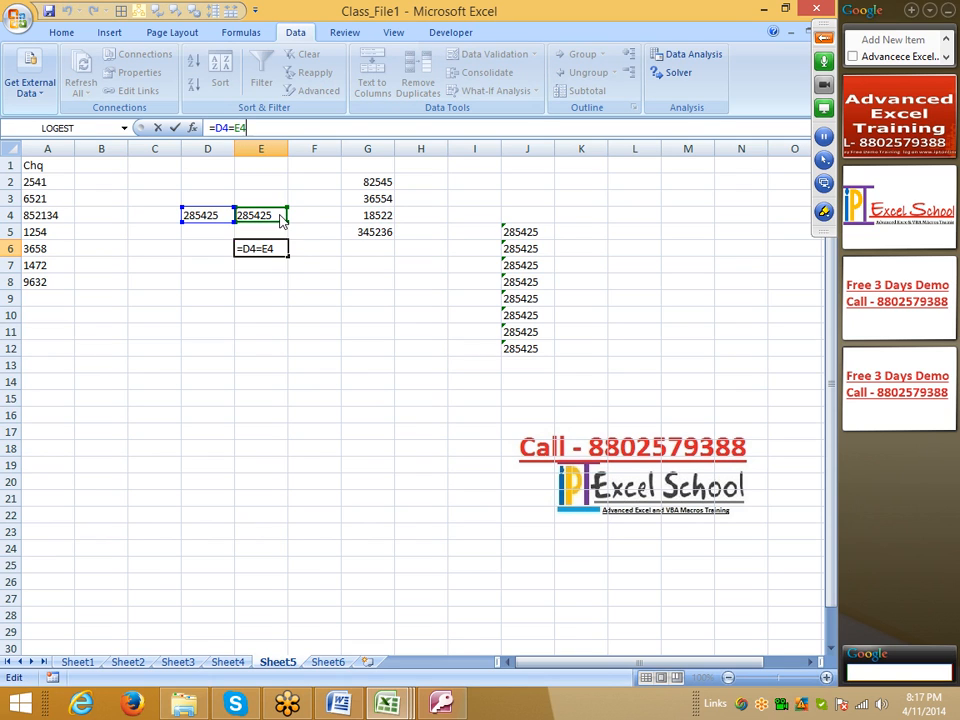
key("Return")
left_click(259, 248)
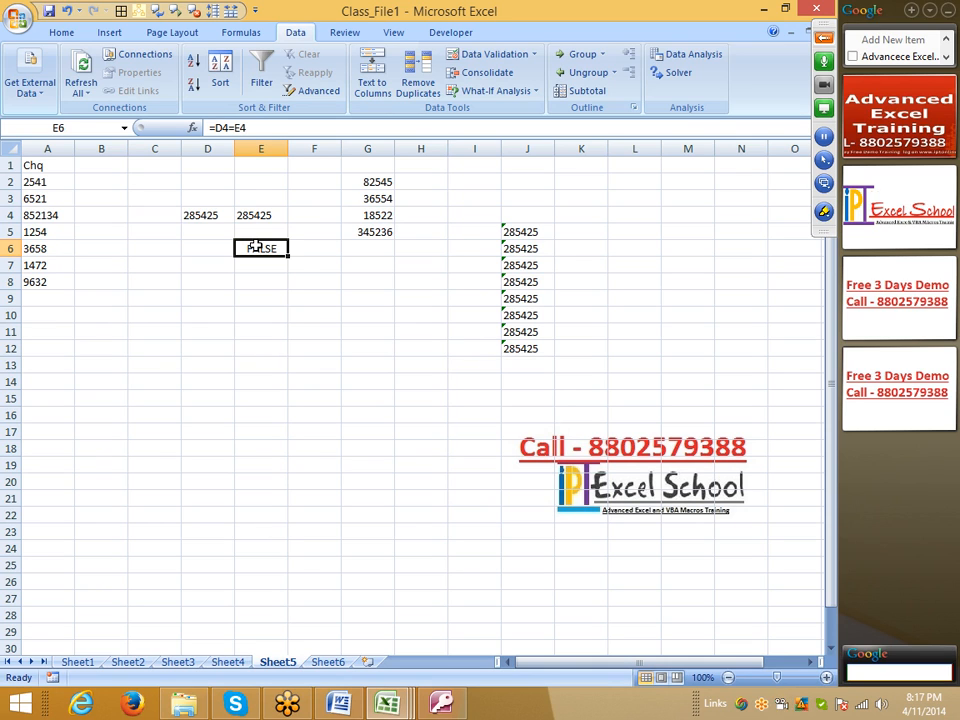
Step: Clear the test data from D3:K13 and the remaining numbers from F1:H5, keeping the Chq column
left_click(244, 215)
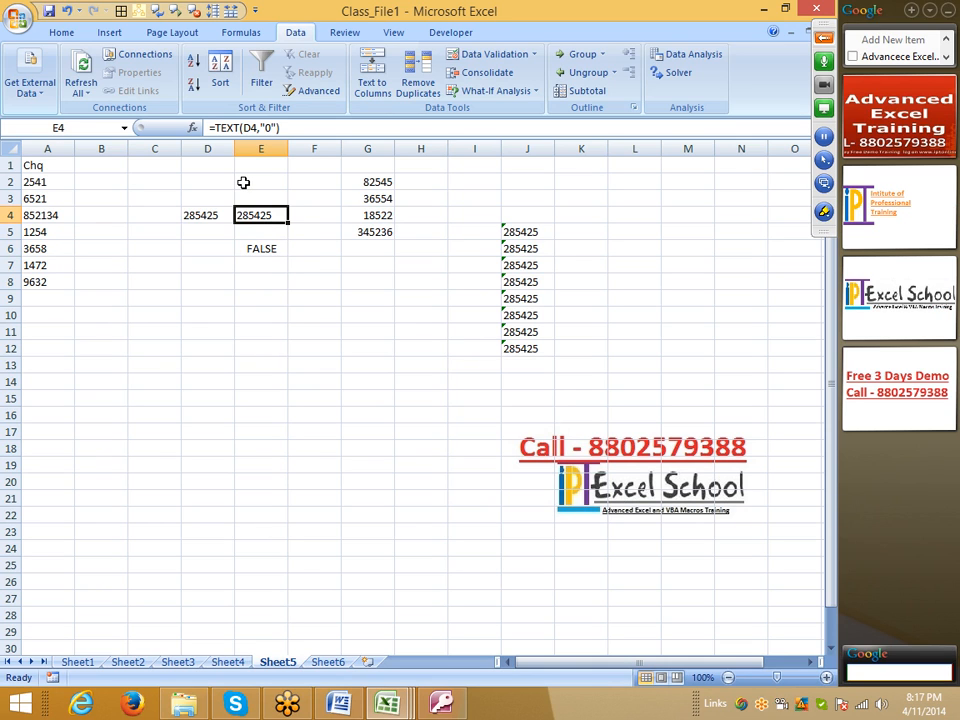
left_click(270, 128)
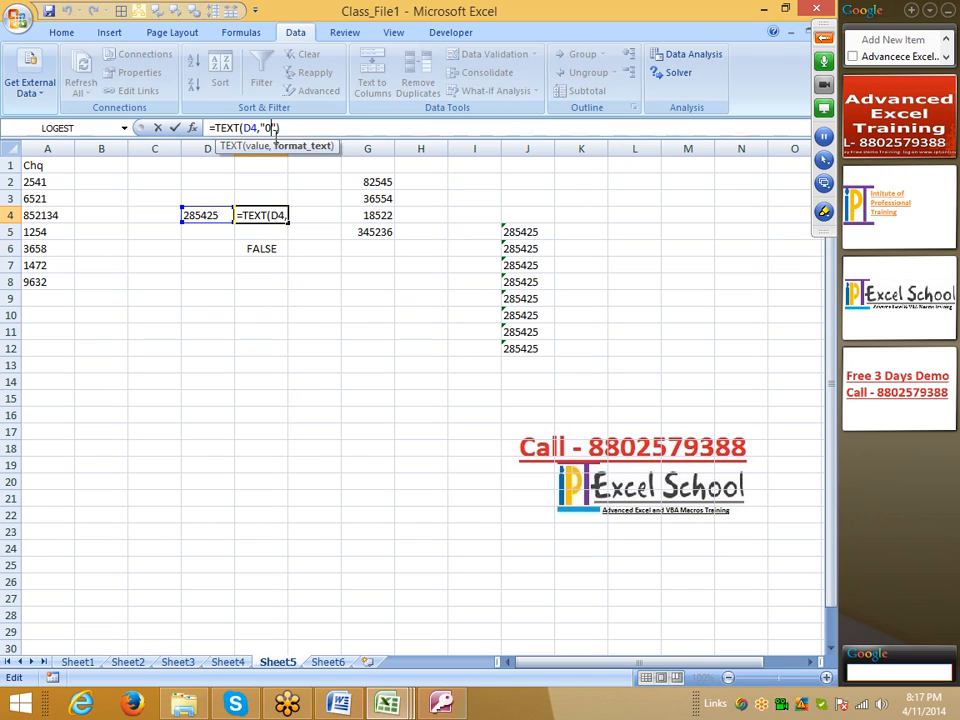
left_click(331, 262)
left_click_drag(212, 198, 583, 360)
key("Delete")
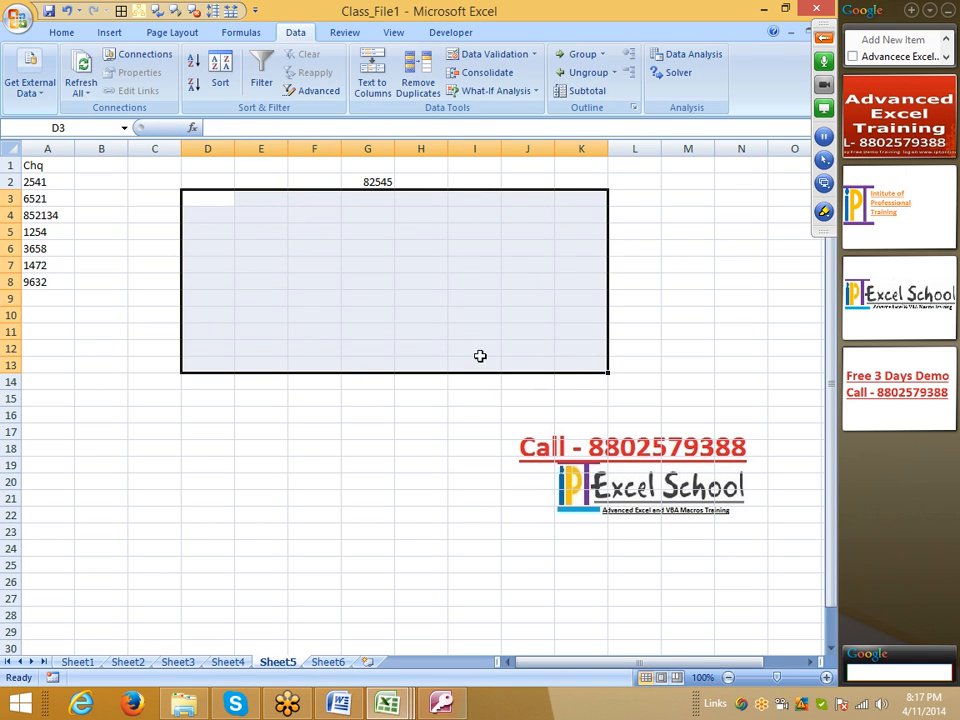
left_click(314, 315)
left_click_drag(314, 165, 440, 232)
key("Delete")
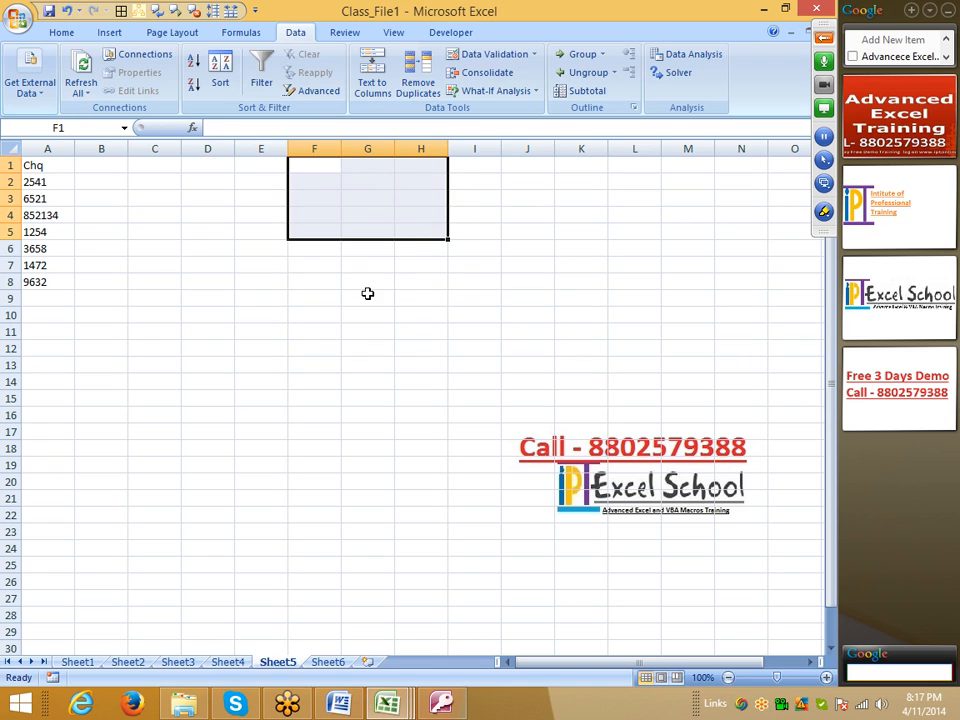
left_click(330, 328)
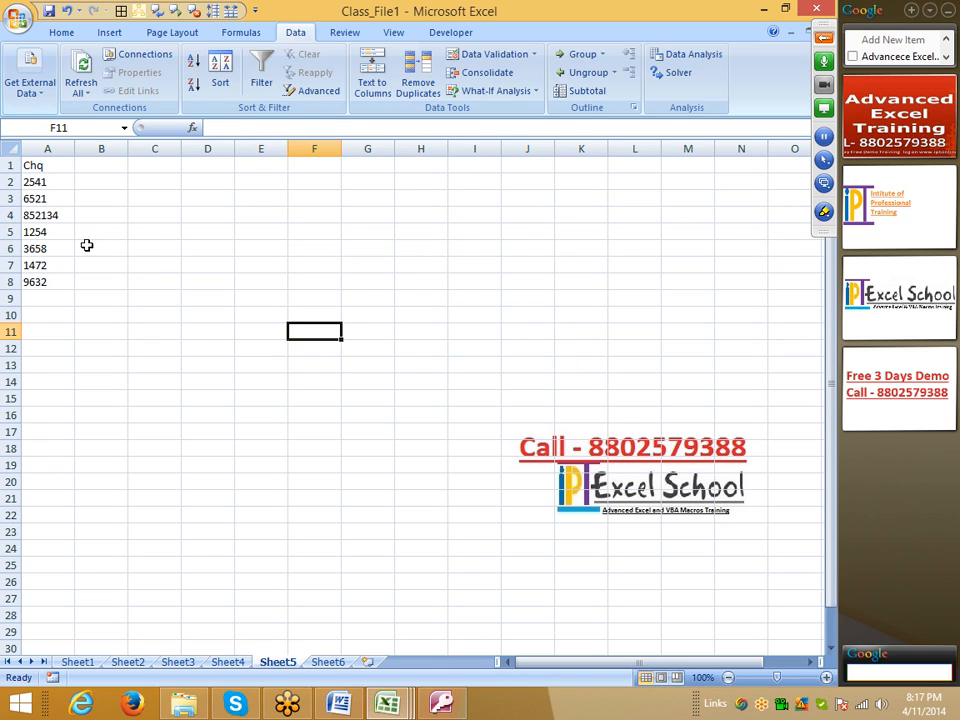
Step: Select the cheque numbers in cells A2 through A8
left_click(60, 217)
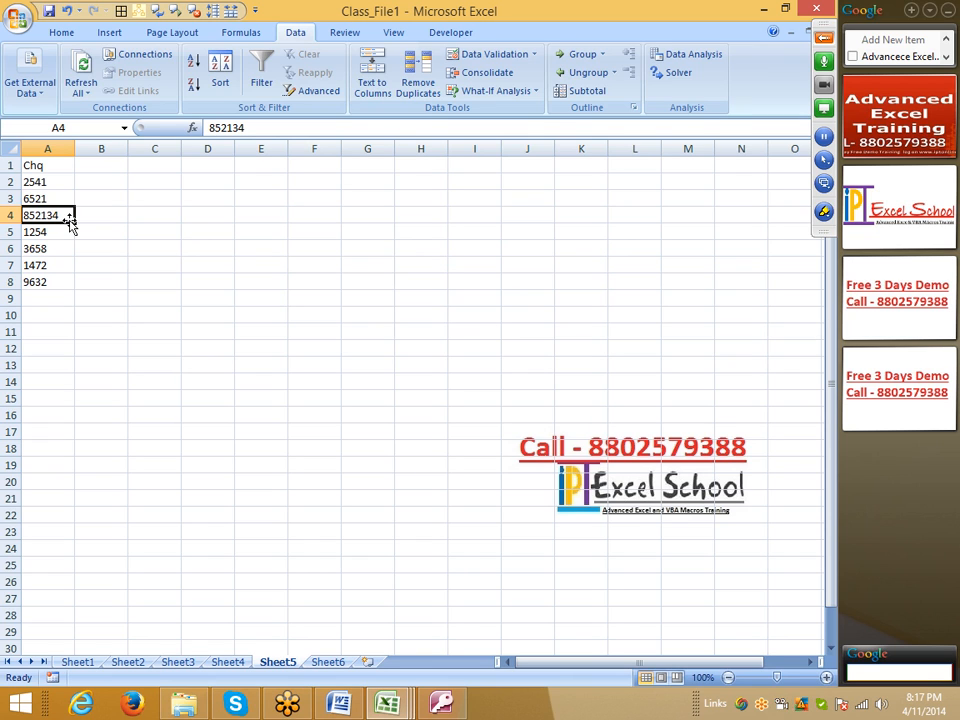
left_click_drag(36, 184, 36, 275)
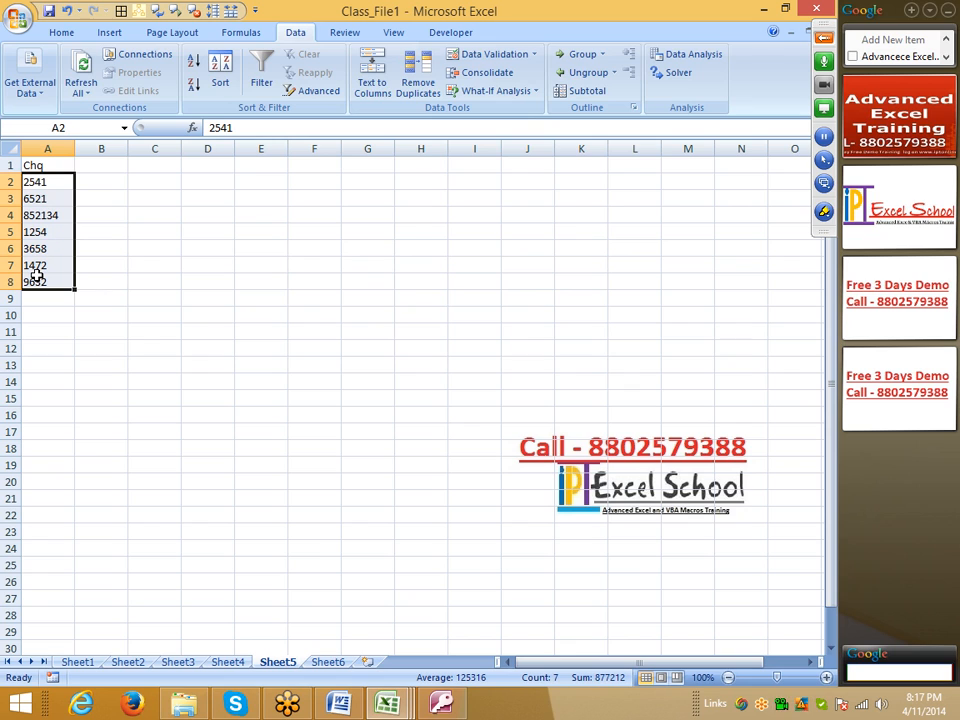
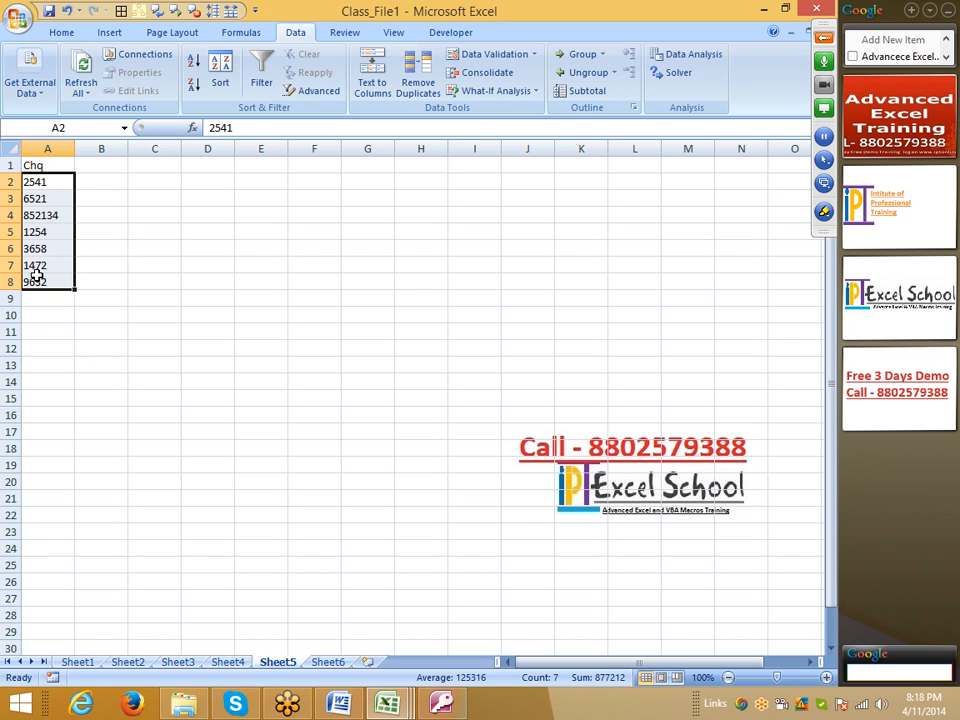
Step: Apply the custom number format 000000 to the cheque numbers in cells A2 through A8
left_click(58, 30)
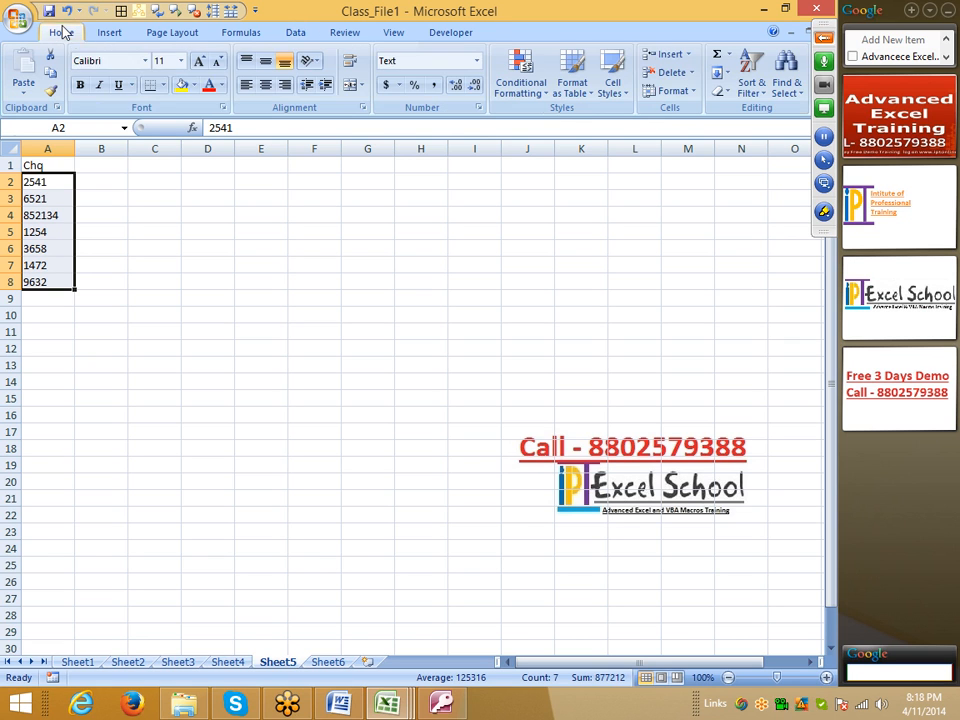
left_click(478, 108)
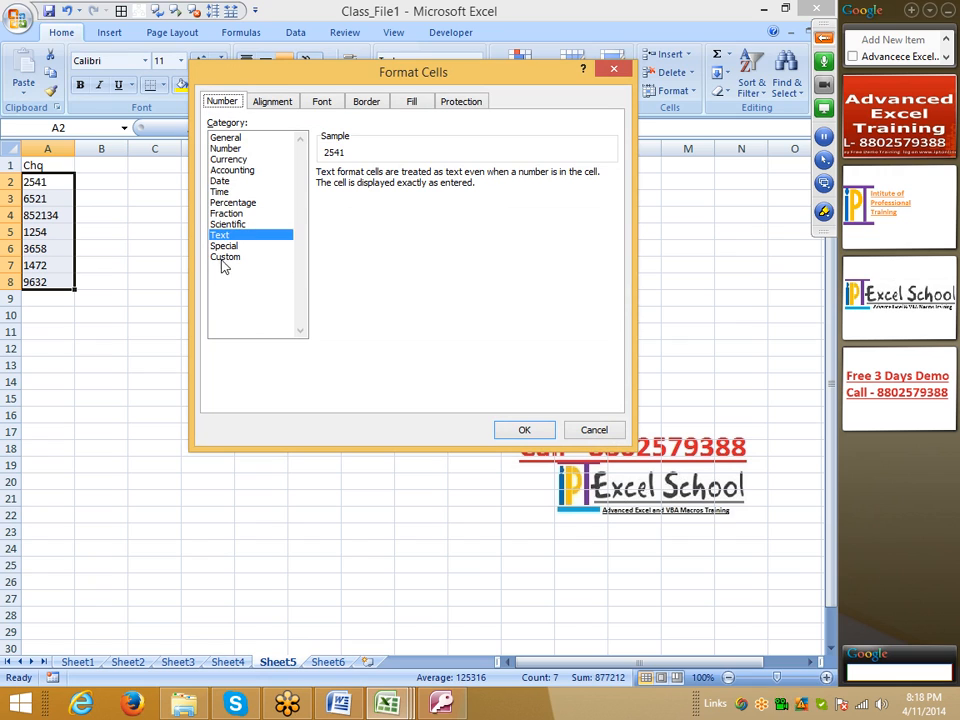
left_click(224, 257)
type("000000")
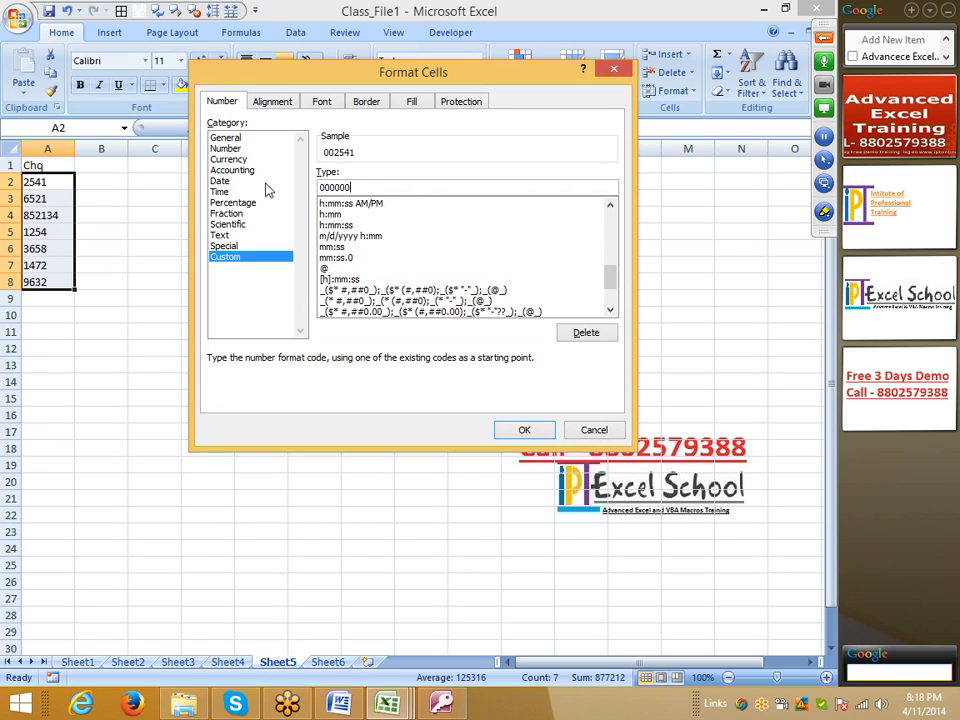
left_click(546, 431)
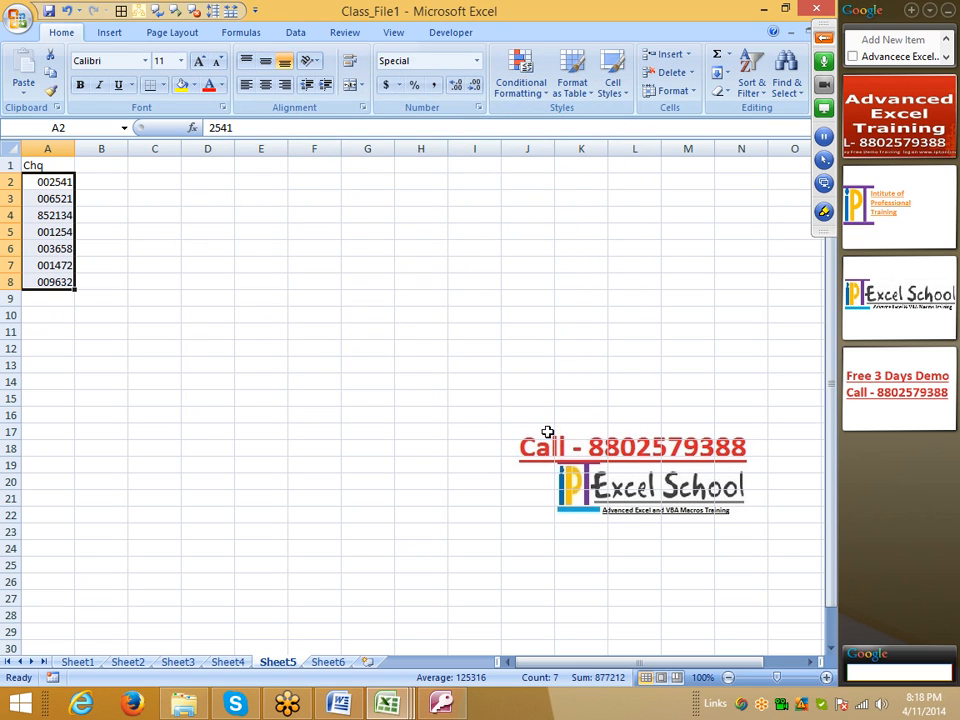
left_click(61, 185)
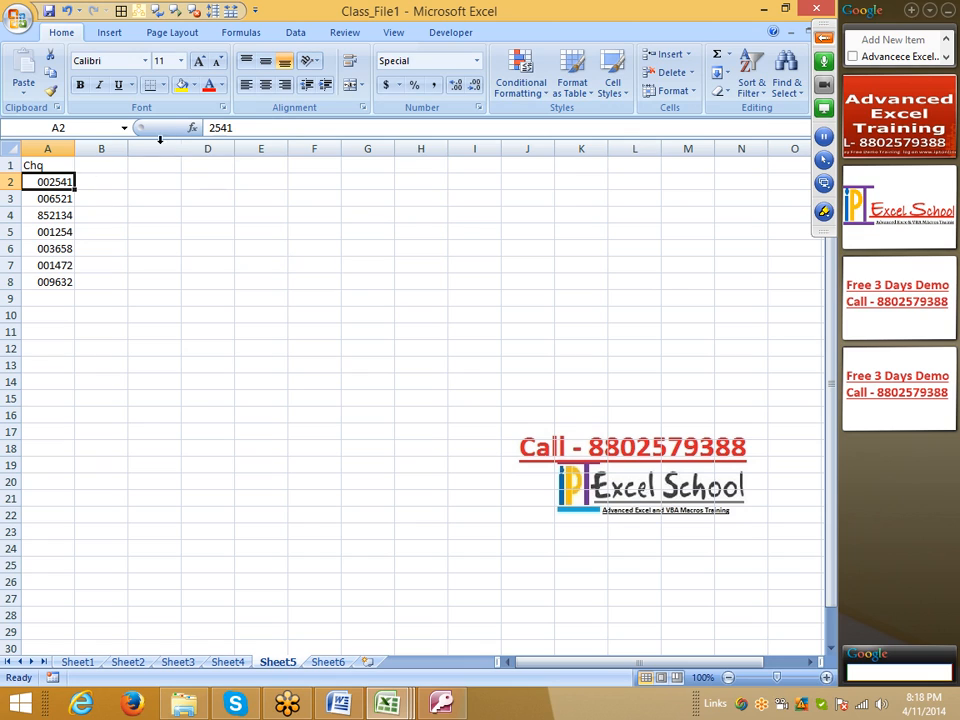
left_click_drag(35, 186, 47, 283)
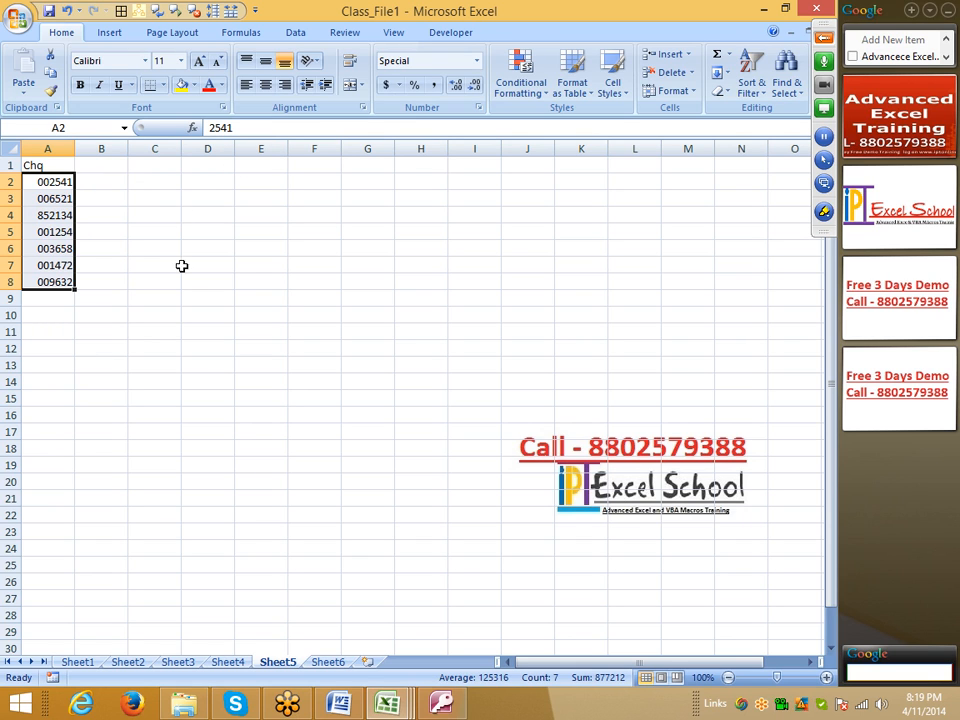
Step: Set the number format of the empty range B1:O24 to General
left_click_drag(101, 165, 795, 548)
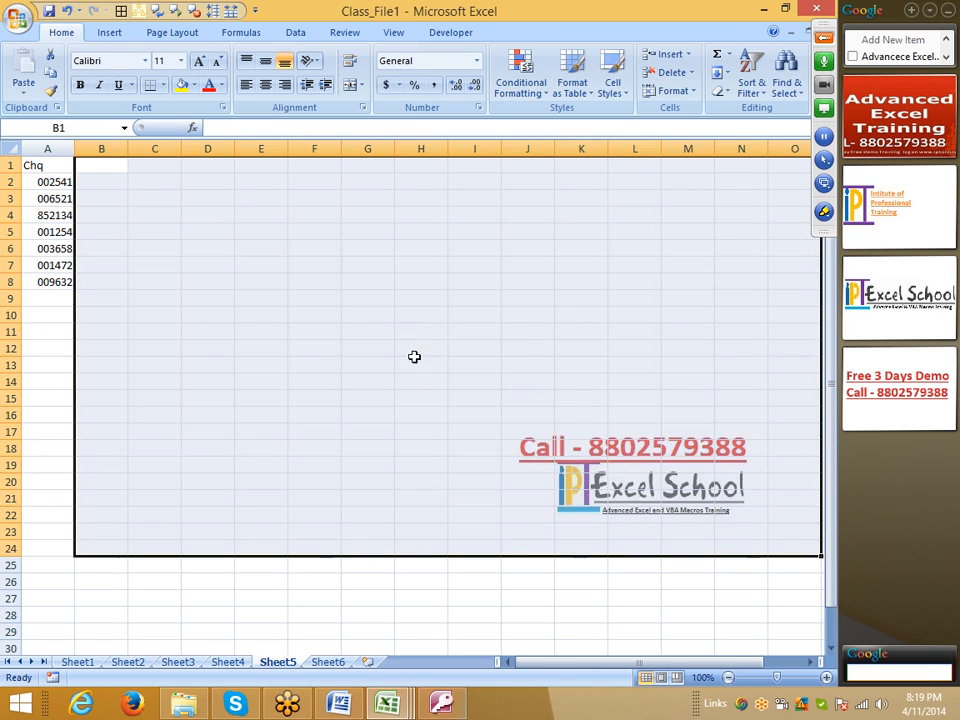
right_click(414, 357)
left_click(490, 557)
left_click(301, 377)
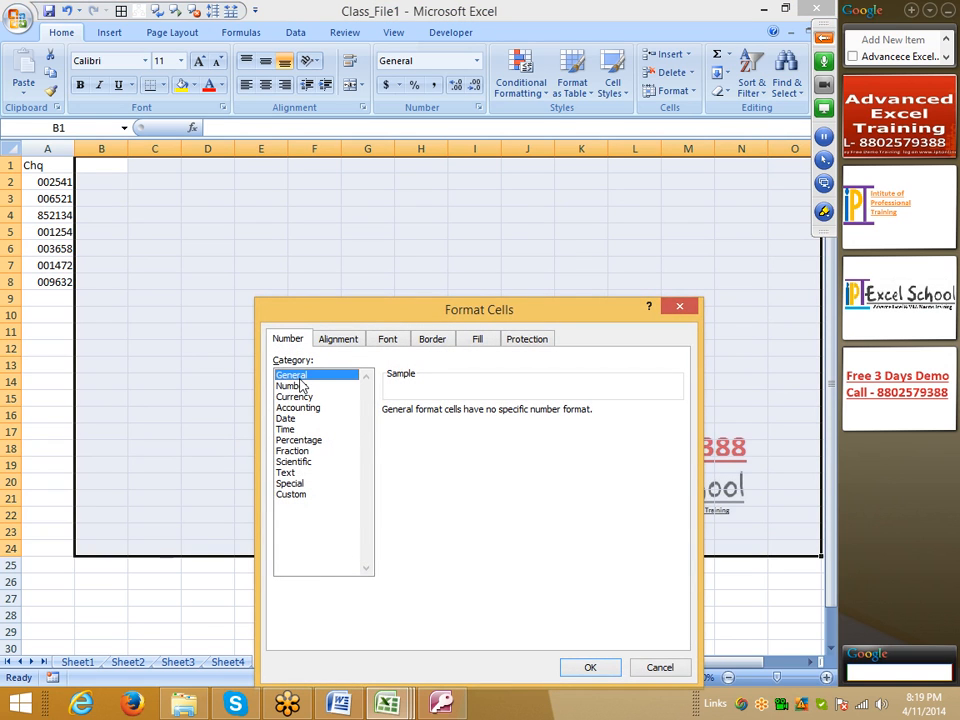
left_click(596, 672)
Step: Enter '002541 with a leading apostrophe in cell C3 to store the number as text
left_click(165, 199)
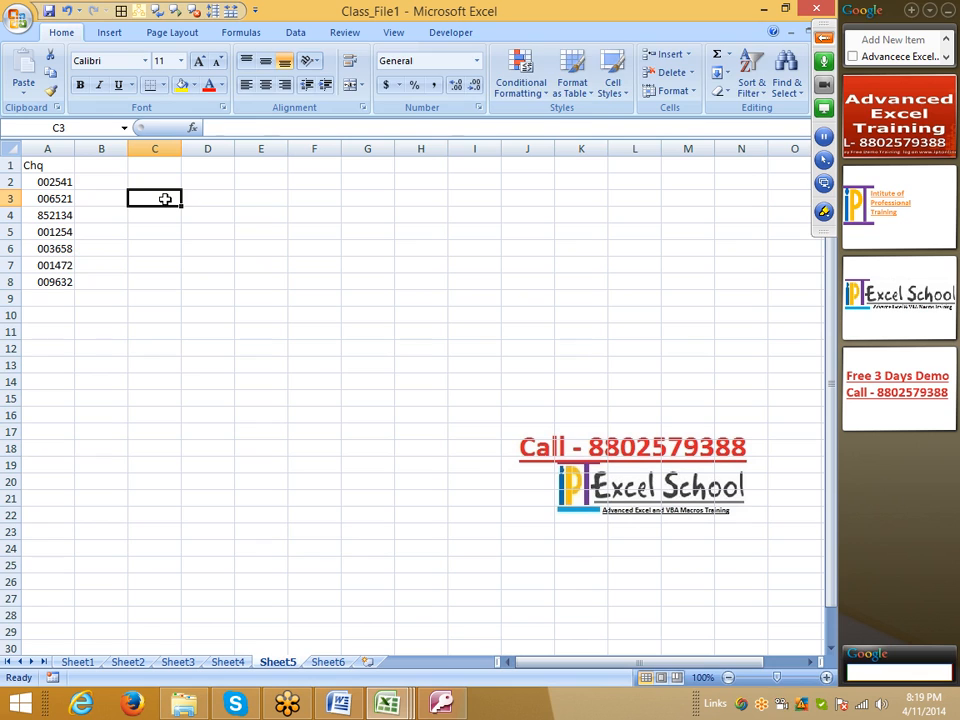
type("'002541")
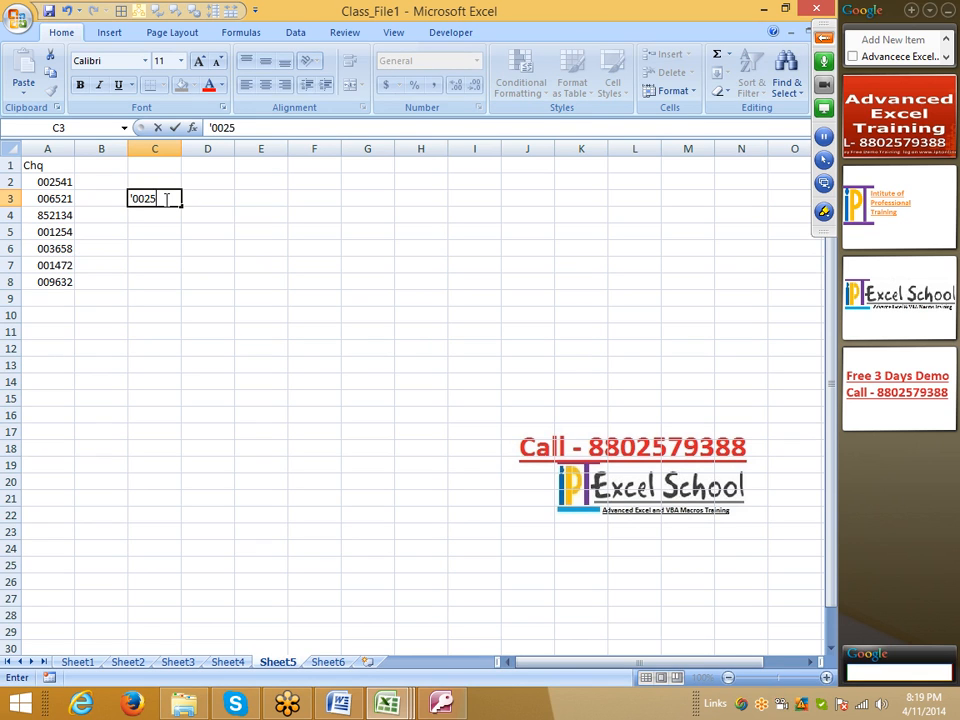
key("Return")
key("Up")
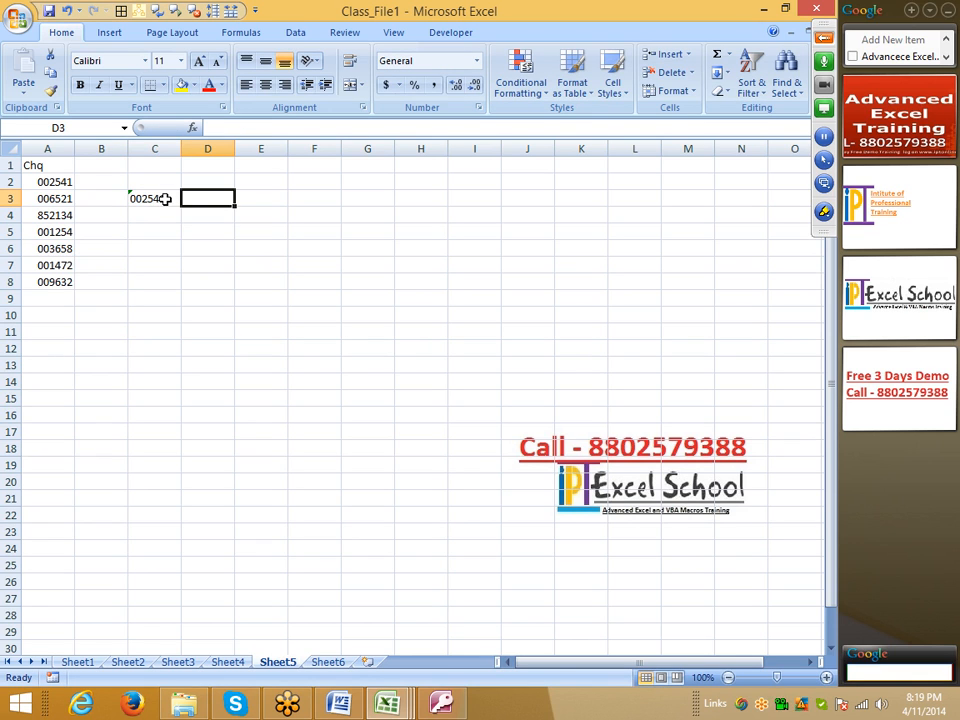
Step: Enter the formula =A2=C3 in cell D3 to compare the formatted cheque number with the text entry
type("=")
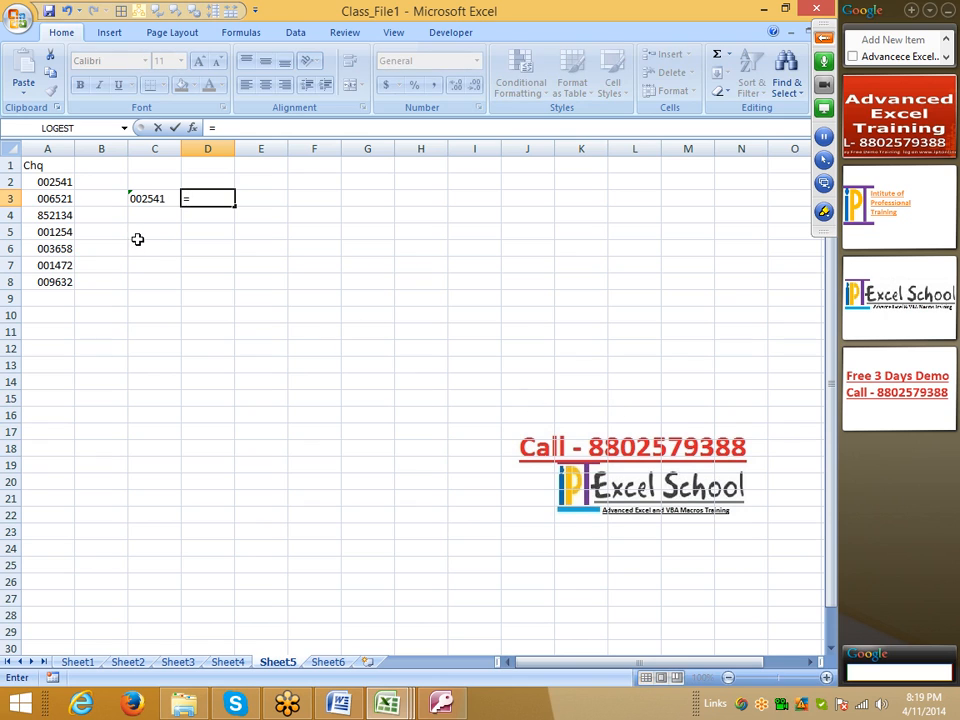
left_click(68, 183)
type("=")
left_click(155, 200)
key("Return")
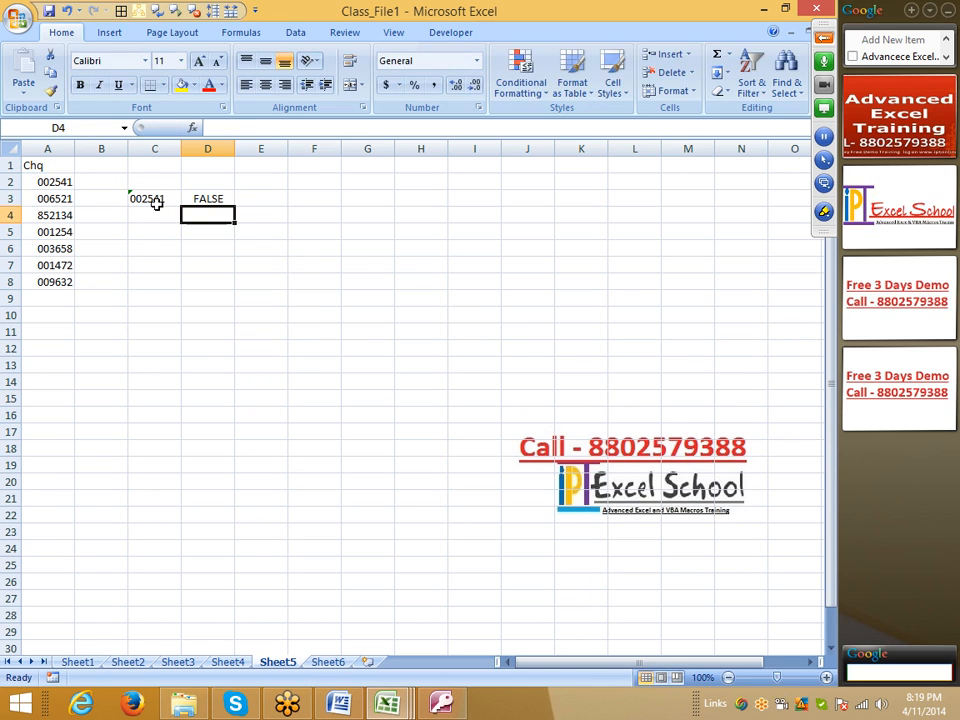
Step: Enter the formula =TEXT(A2,"000000") in cell B2 to convert the first cheque number to six-digit text
left_click(116, 186)
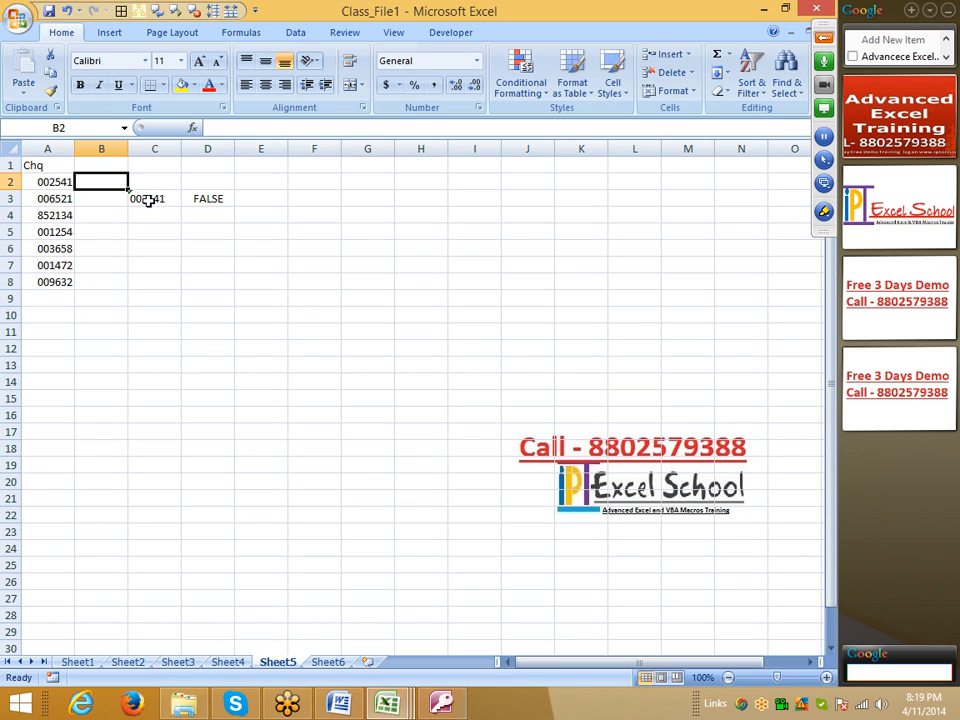
left_click(40, 187)
left_click_drag(40, 187, 48, 271)
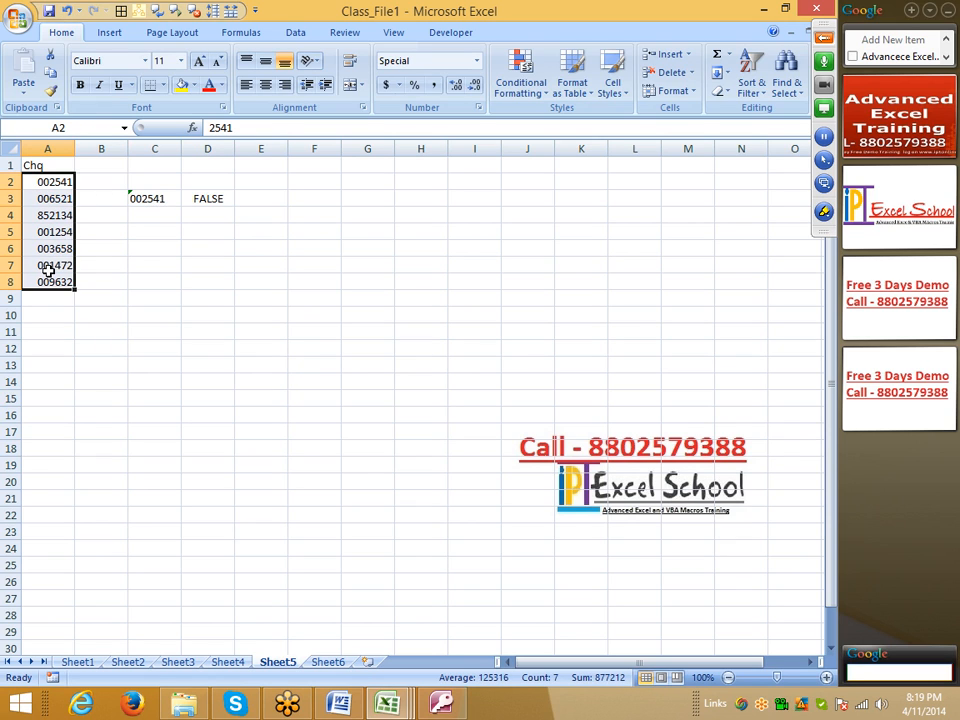
left_click(92, 183)
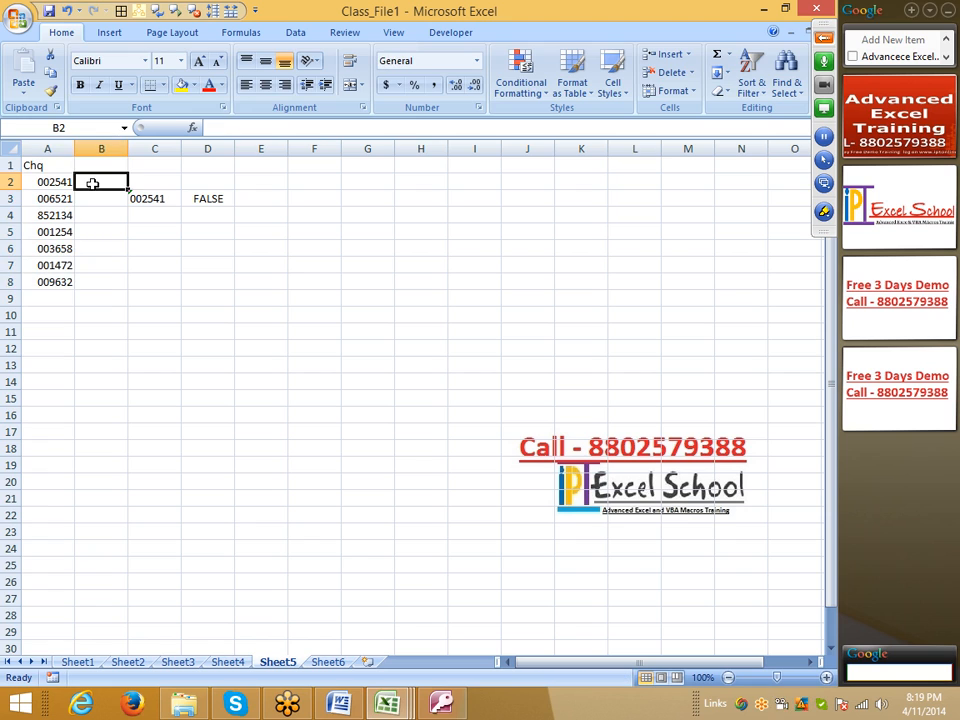
type("=te")
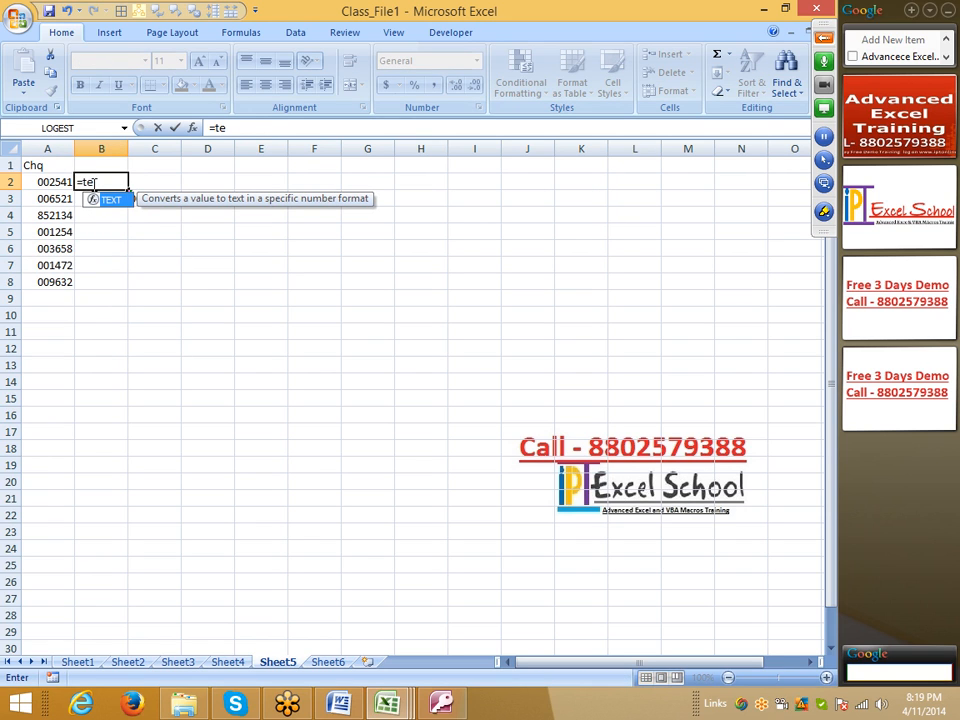
key("Tab")
key("Left")
type(",\"0000")
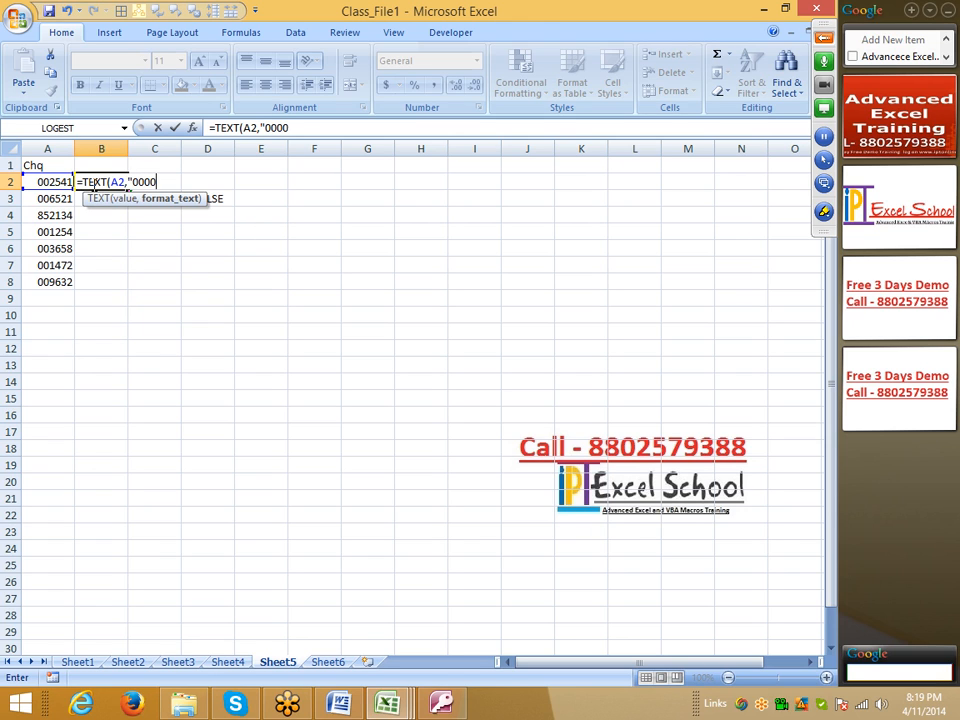
type("00\"")
key("Return")
Step: Fill the TEXT formula down from cell B2 through B8
key("Left")
key("ctrl+Down")
key("Right")
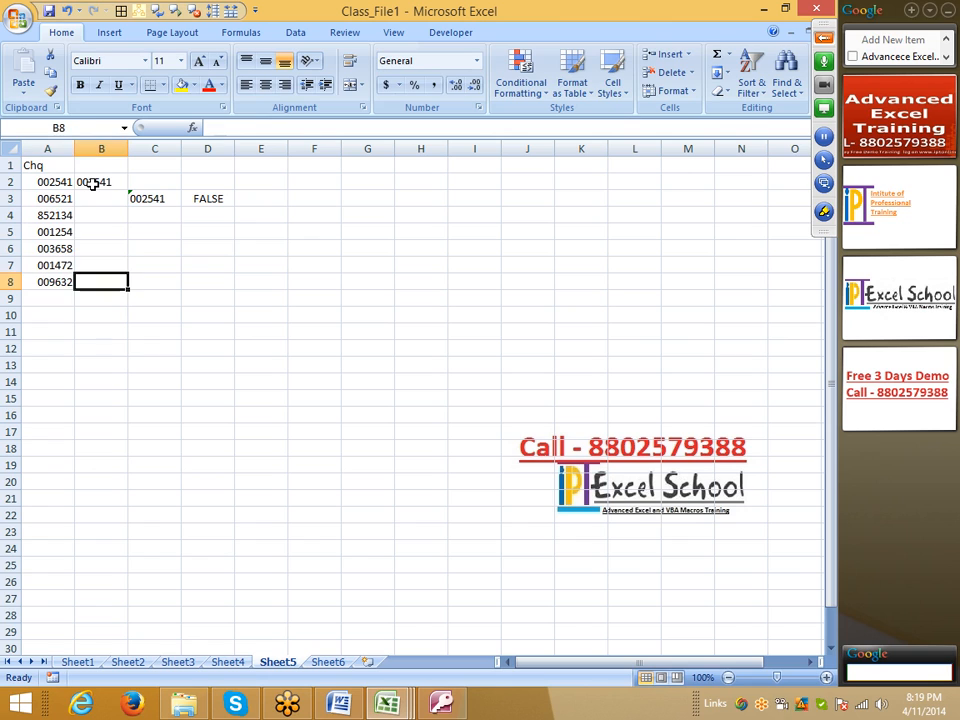
key("ctrl+shift+Up")
key("ctrl+d")
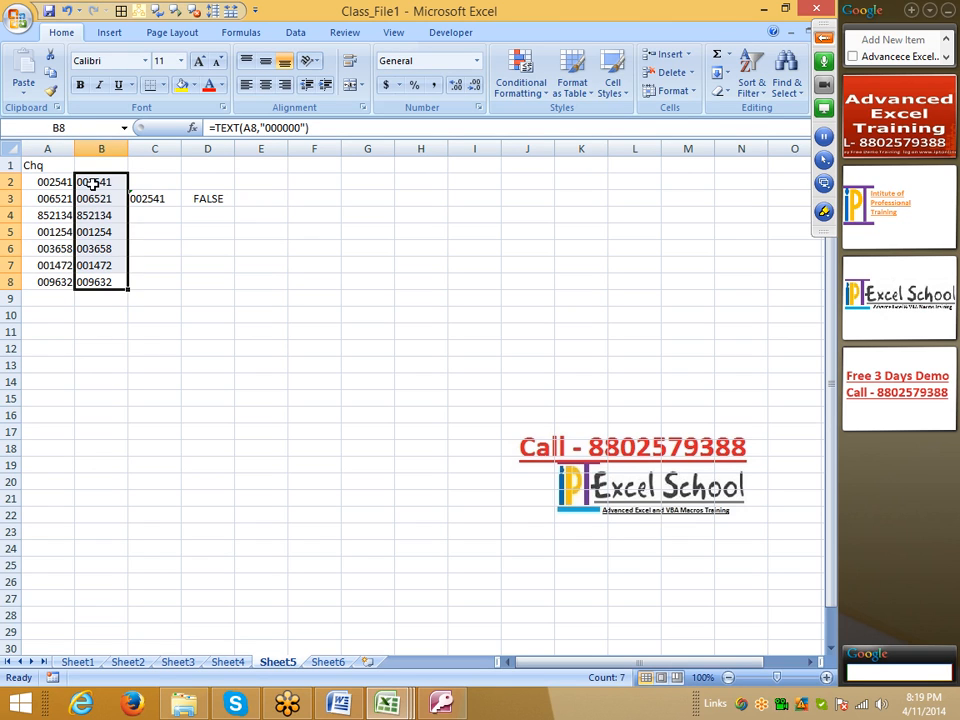
Step: Enter the header Mobile in cell E1
key("Right")
key("Right")
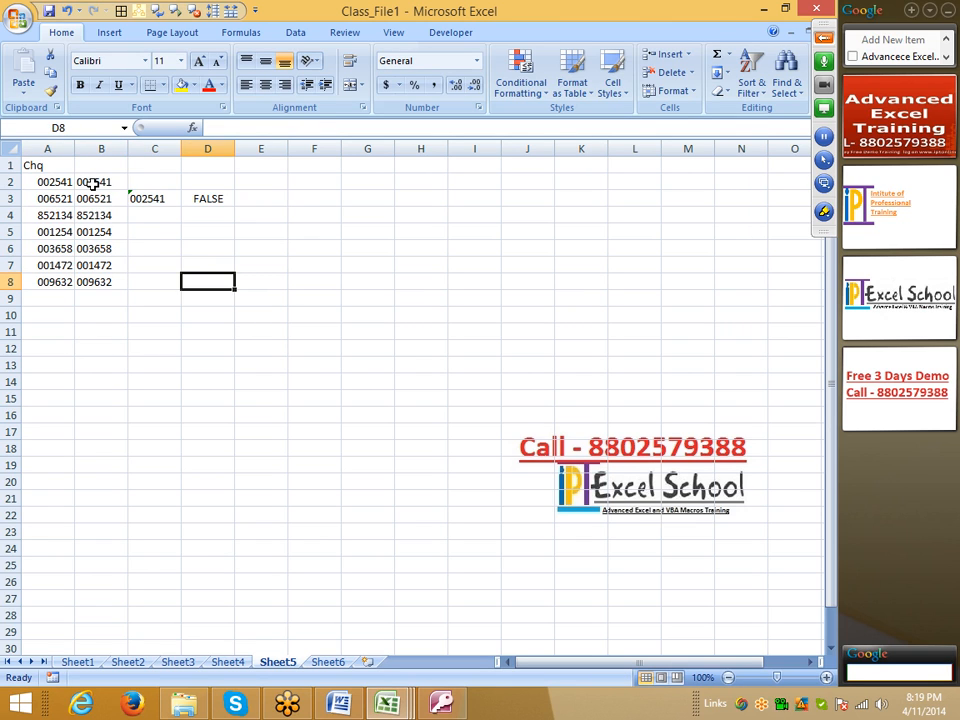
key("Right")
key("Right")
key("ctrl+Up")
key("ctrl+Left")
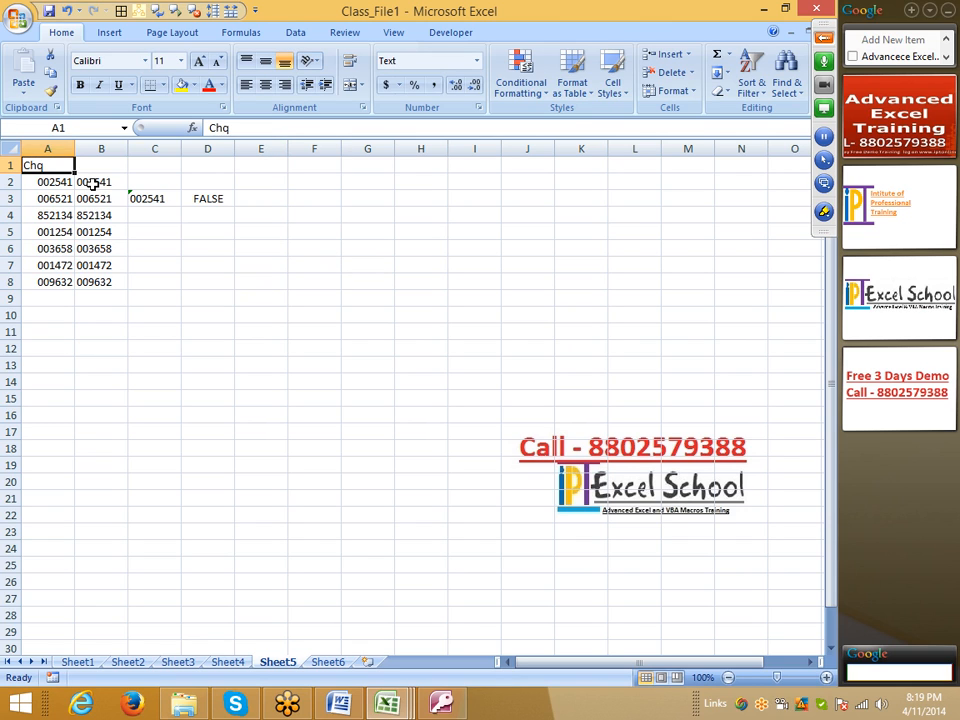
key("Right")
key("Right")
key("Right")
key("Right")
type("M")
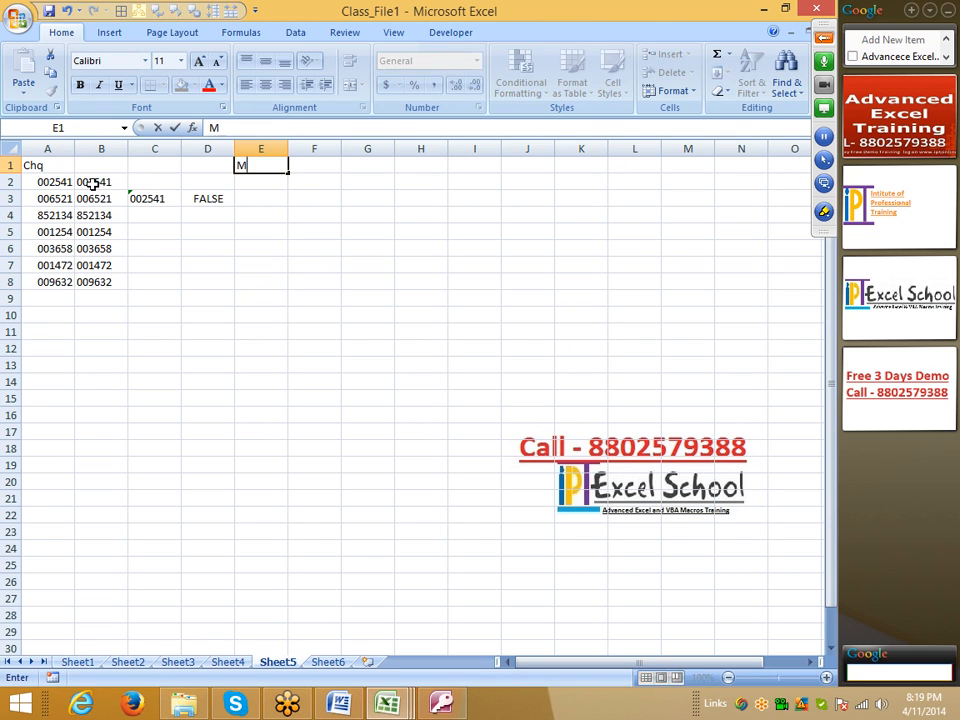
type("obile")
key("Return")
Step: Change the comparison formula in cell D3 to =B2=C3 so it uses the TEXT result
left_click(143, 197)
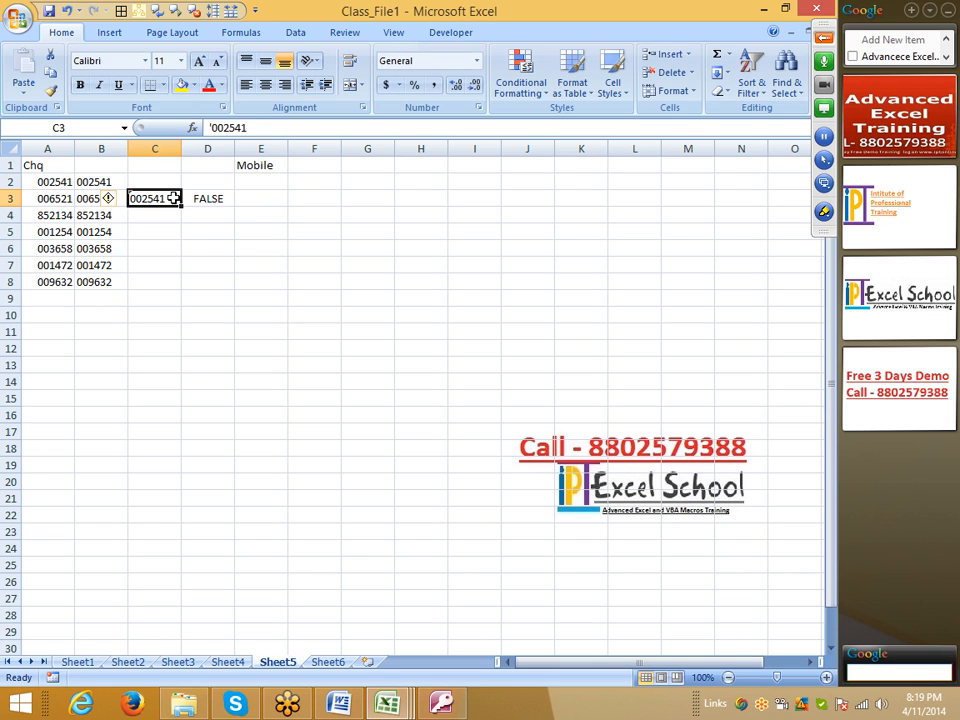
key("Right")
key("F2")
left_click_drag(66, 182, 118, 182)
key("Return")
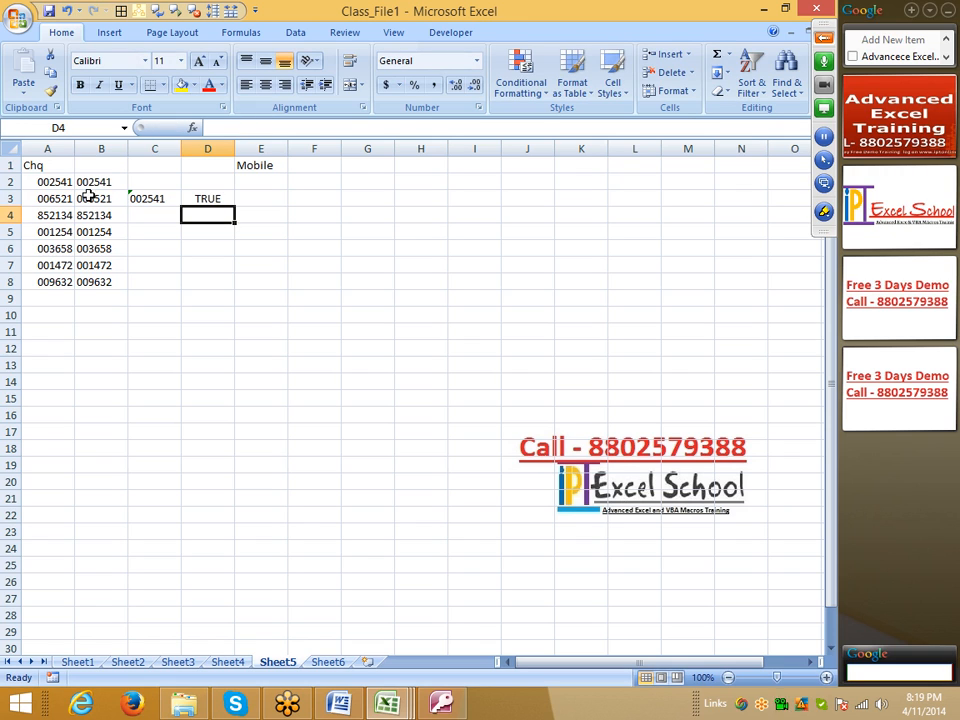
left_click(209, 197)
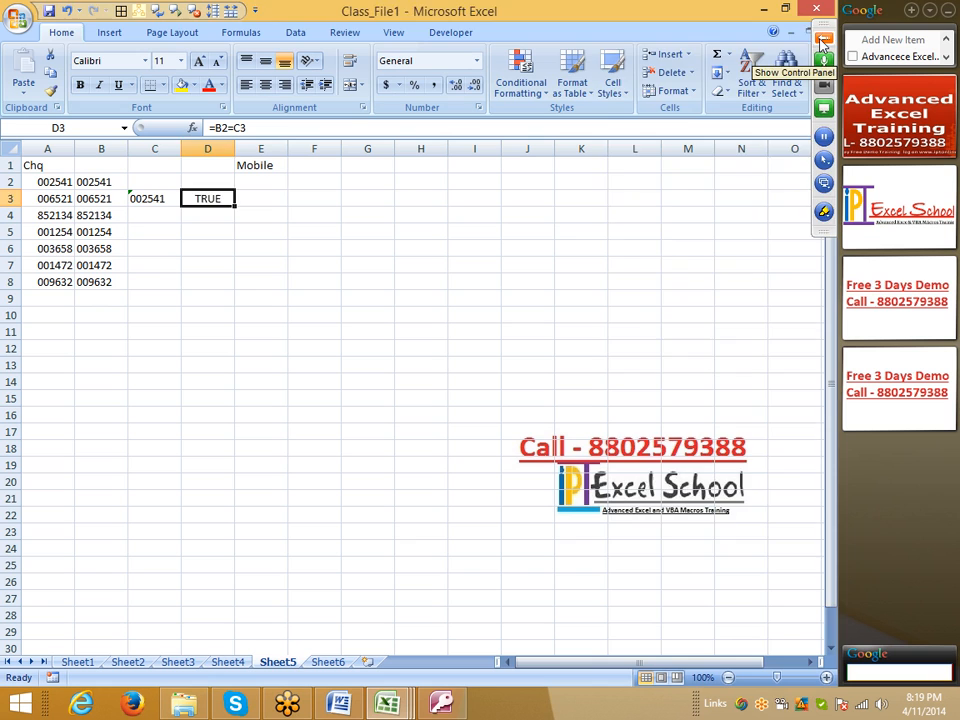
Step: Show the GoToMeeting control panel and select cell E2 under the Mobile header
left_click(823, 38)
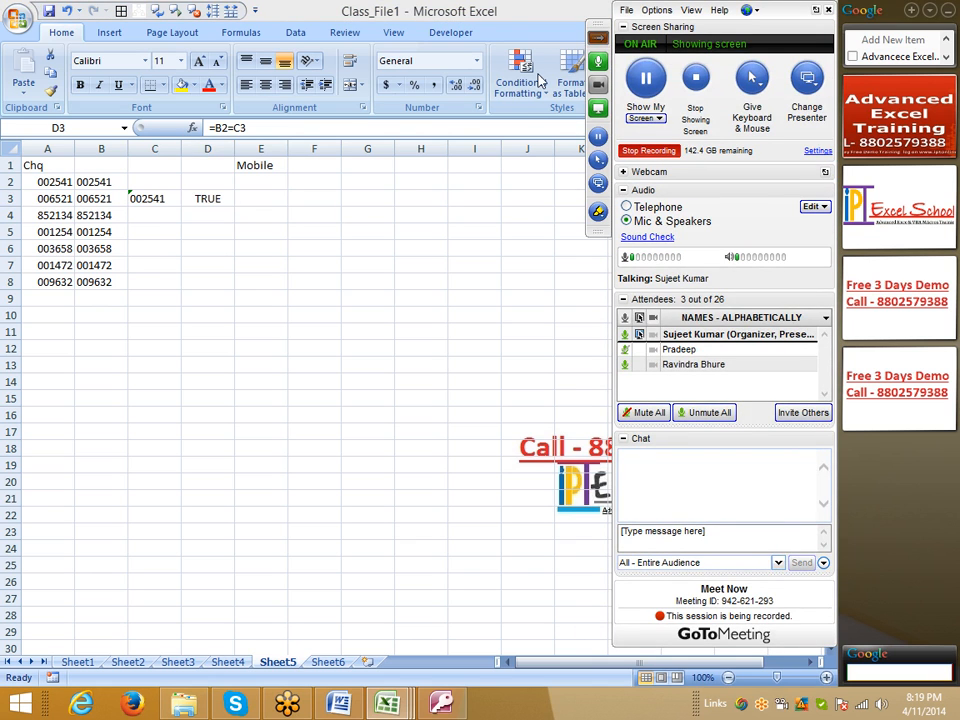
left_click(263, 181)
left_click(264, 165)
left_click(272, 178)
left_click(823, 38)
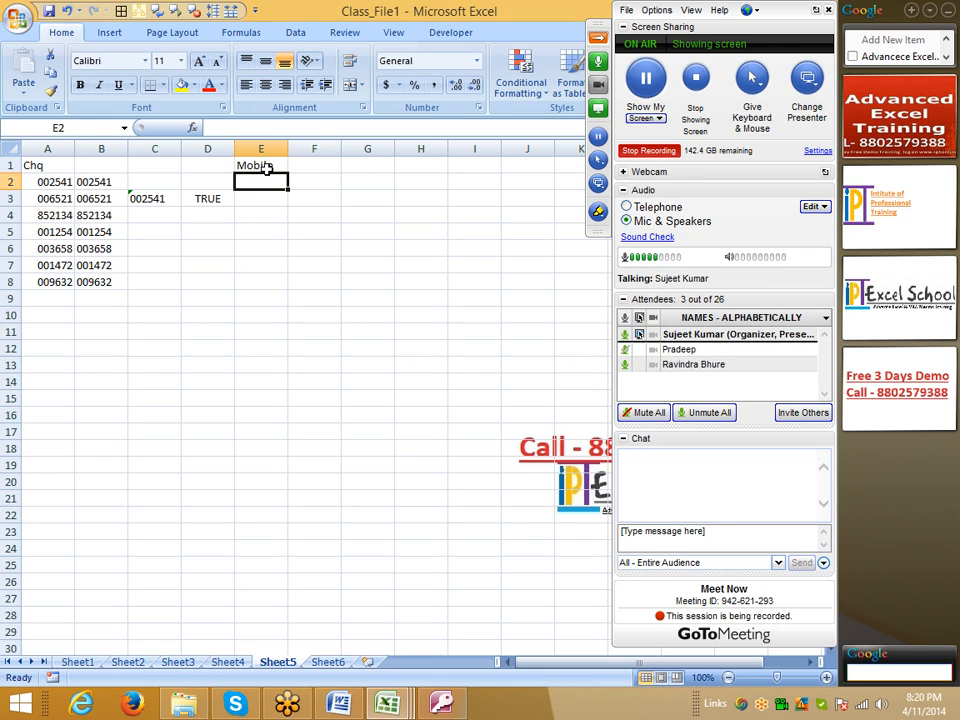
type("+91")
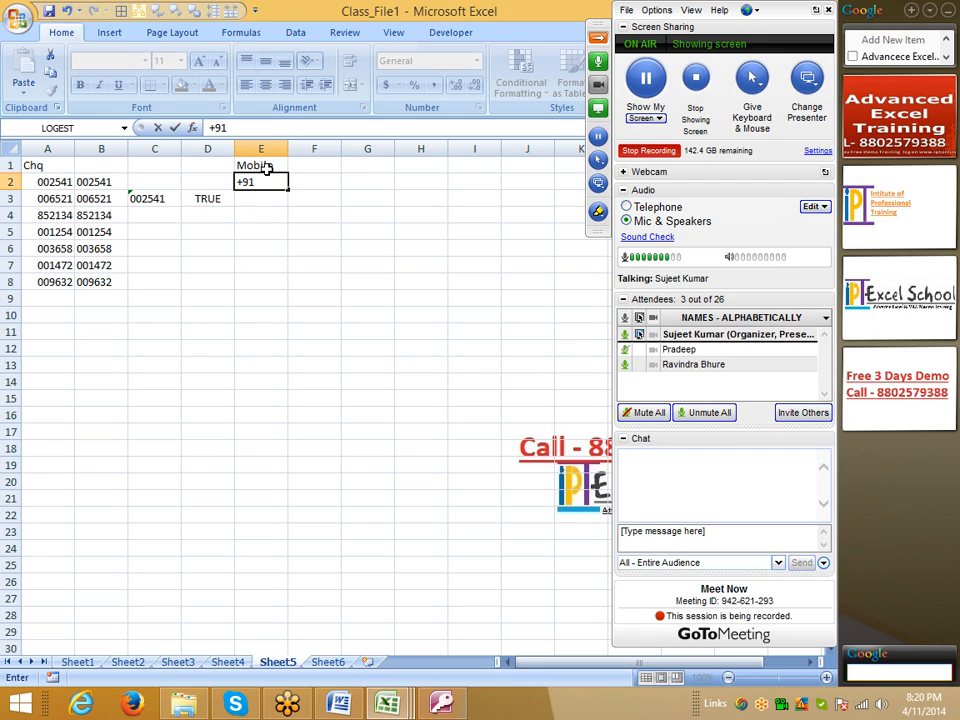
key("Escape")
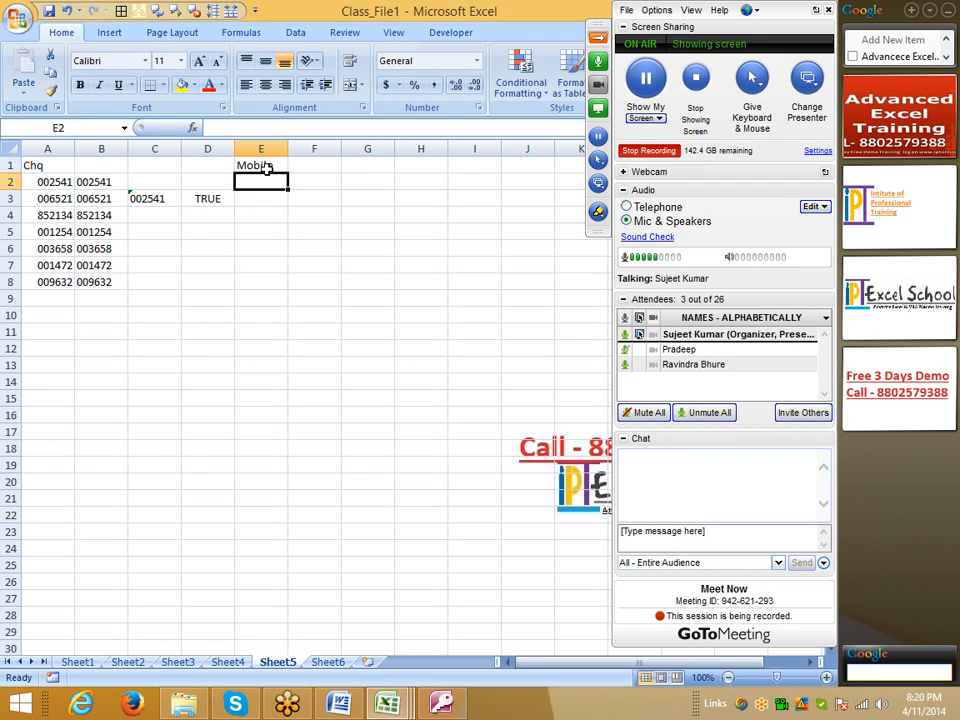
type("=")
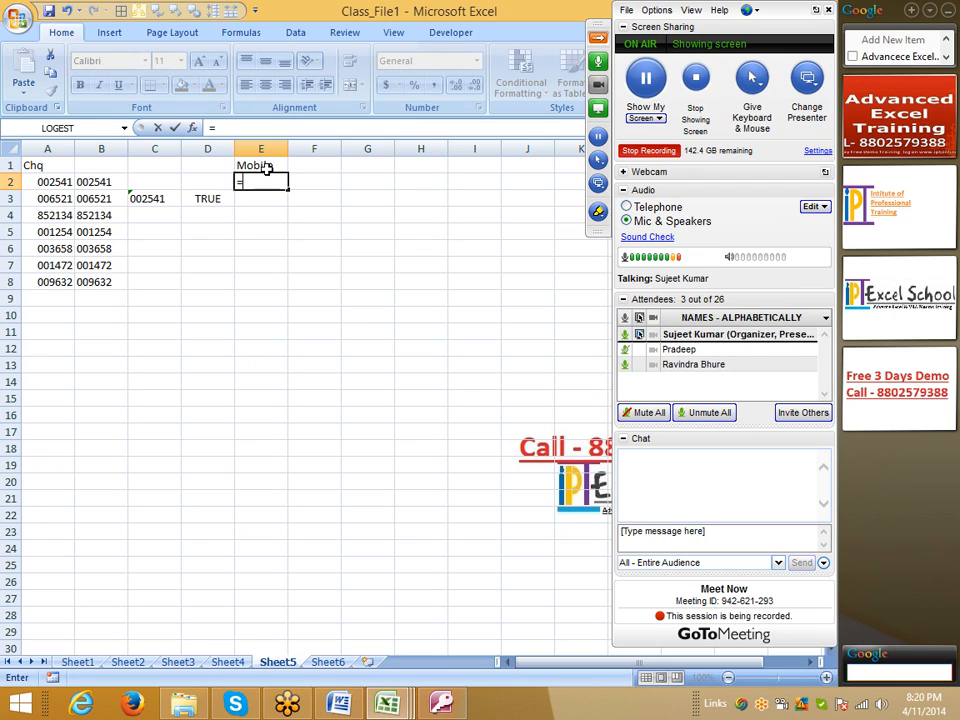
key("Escape")
type("=")
key("Escape")
type("=")
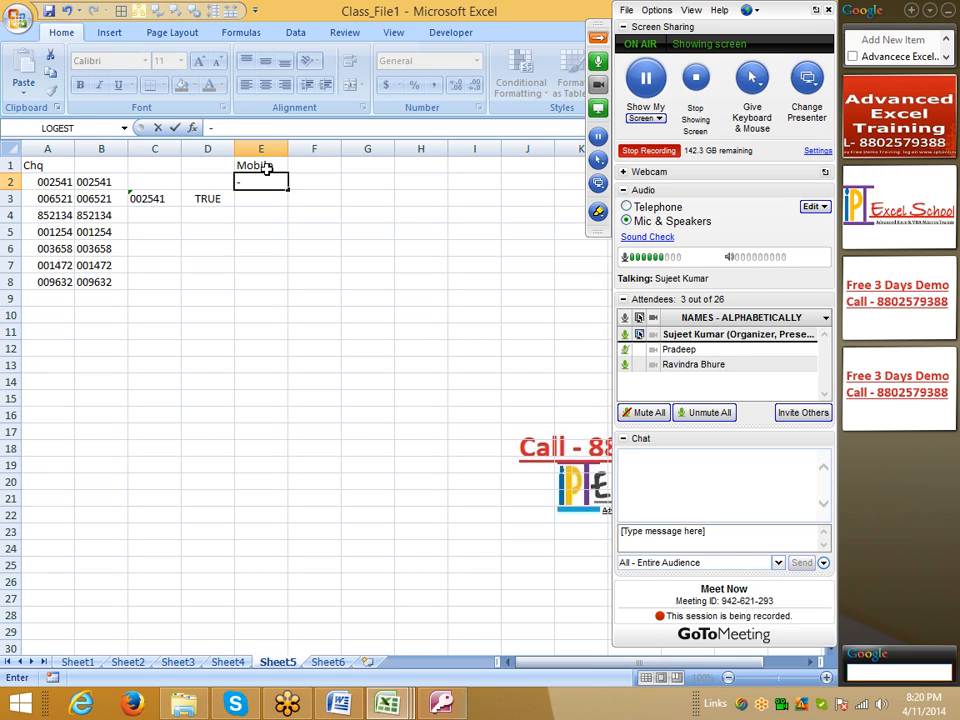
key("Escape")
key("shift+Down")
key("shift+Down")
key("shift+Down")
key("shift+Down")
key("shift+Down")
key("shift+Down")
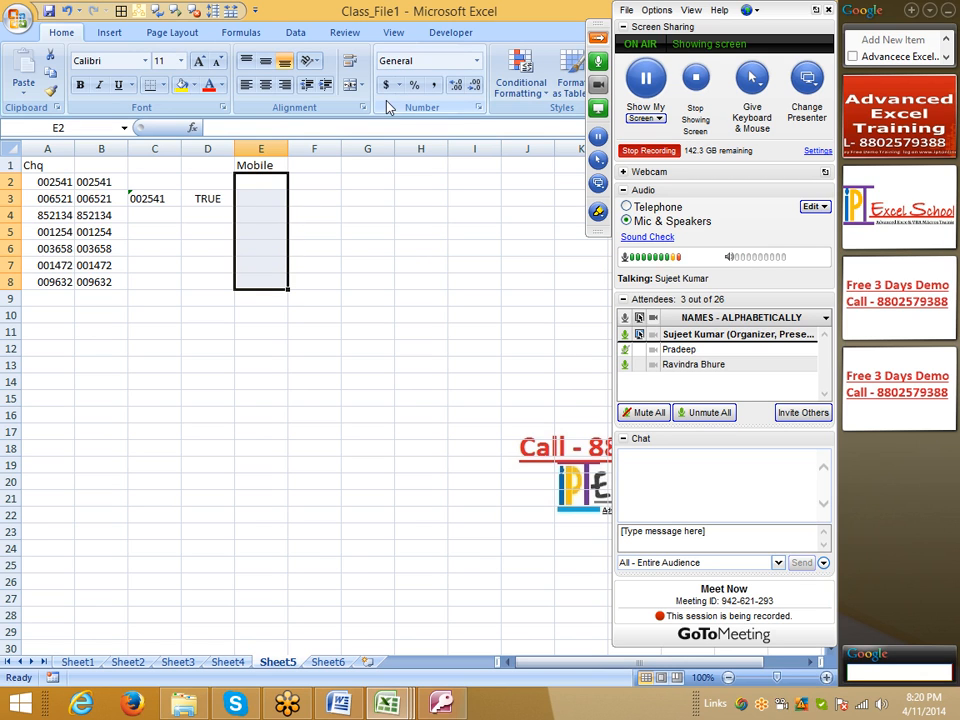
left_click(479, 110)
left_click(236, 256)
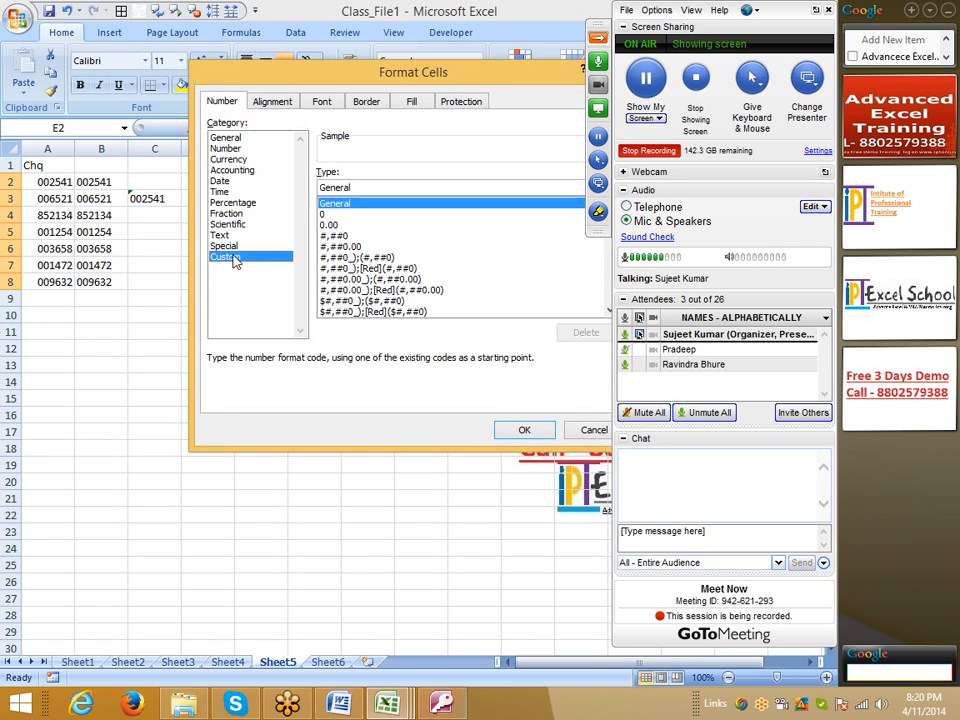
type("+9")
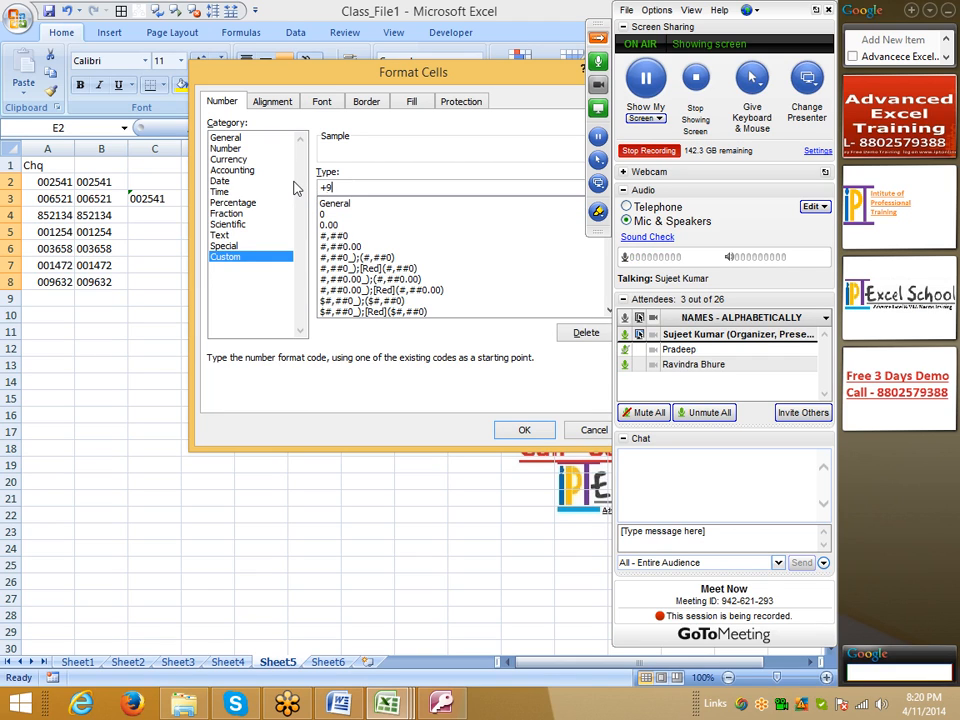
type("1 0000000000")
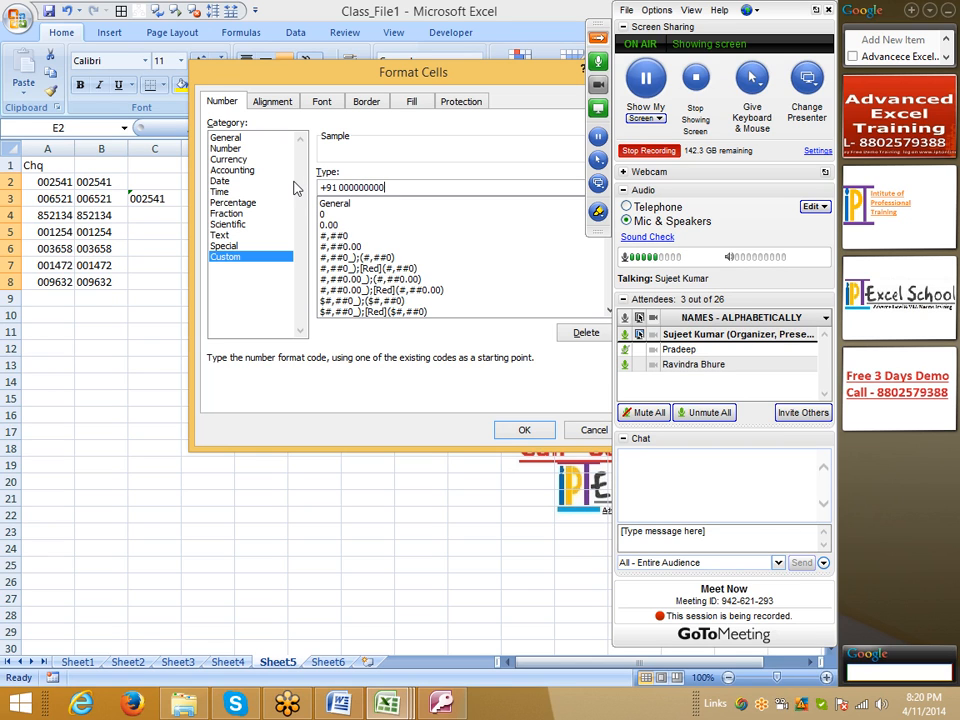
key("Return")
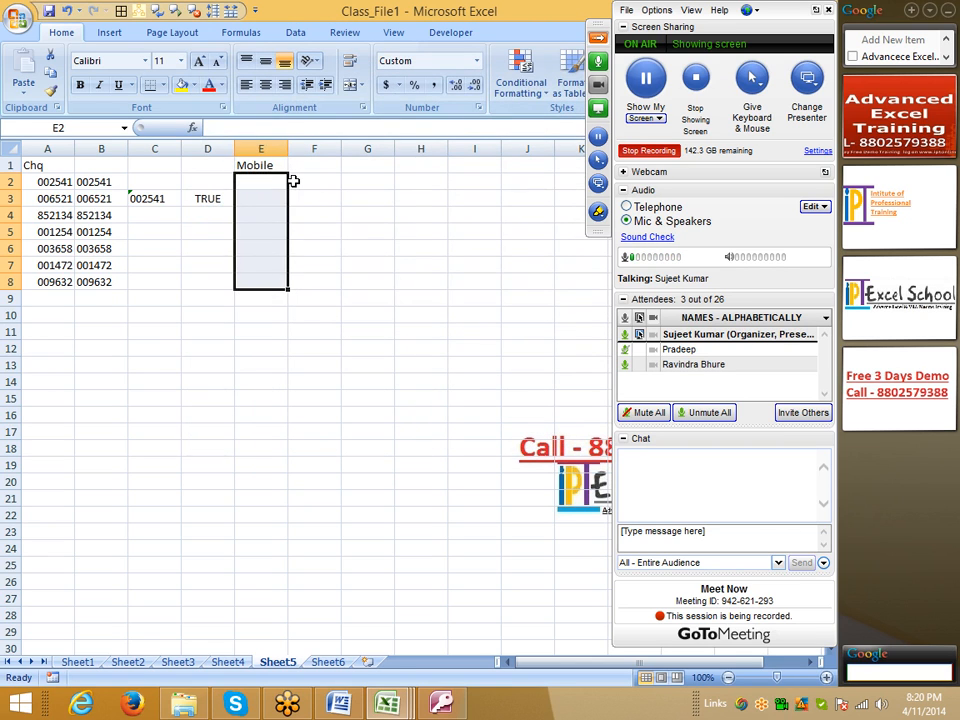
Step: Enter a ten-digit mobile number in cell E2 and the shorter number 854258 in cell E3
key("Up")
key("Down")
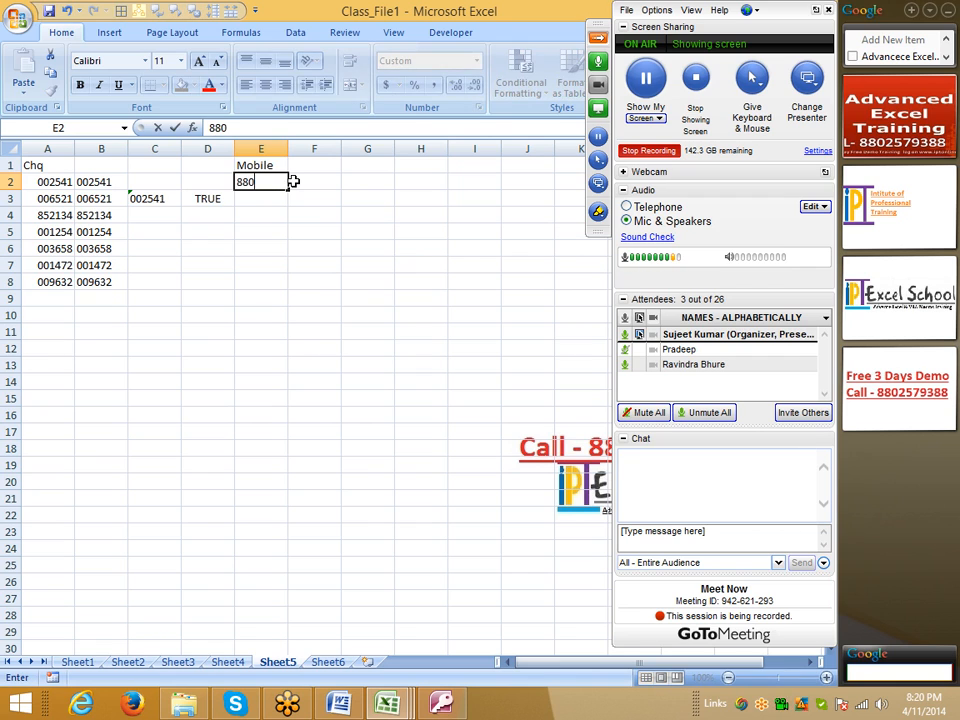
key("Return")
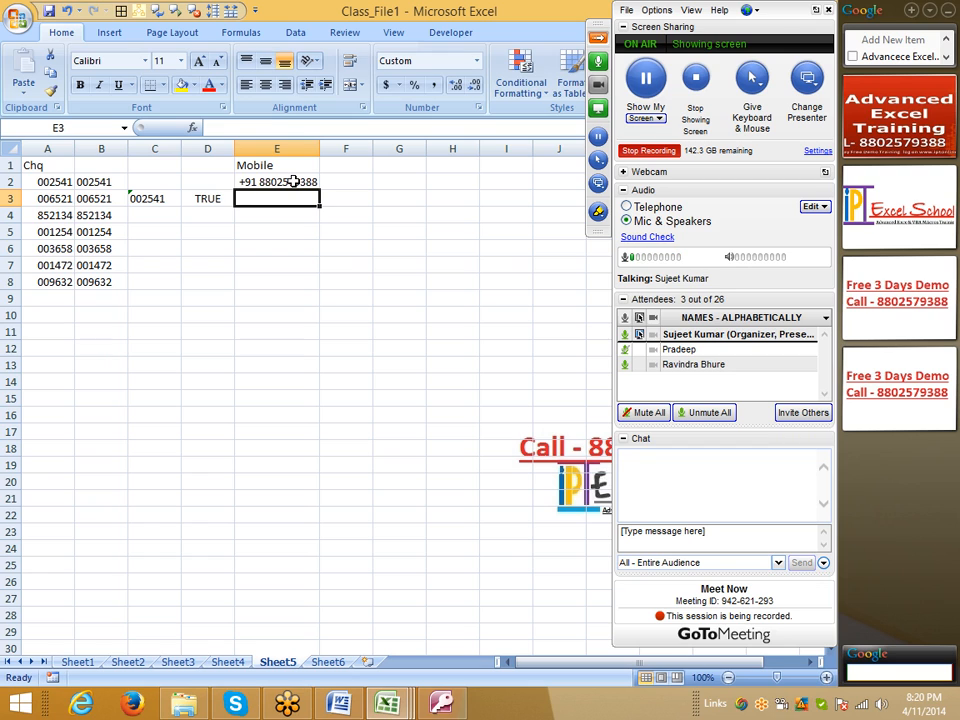
type("854258")
key("Return")
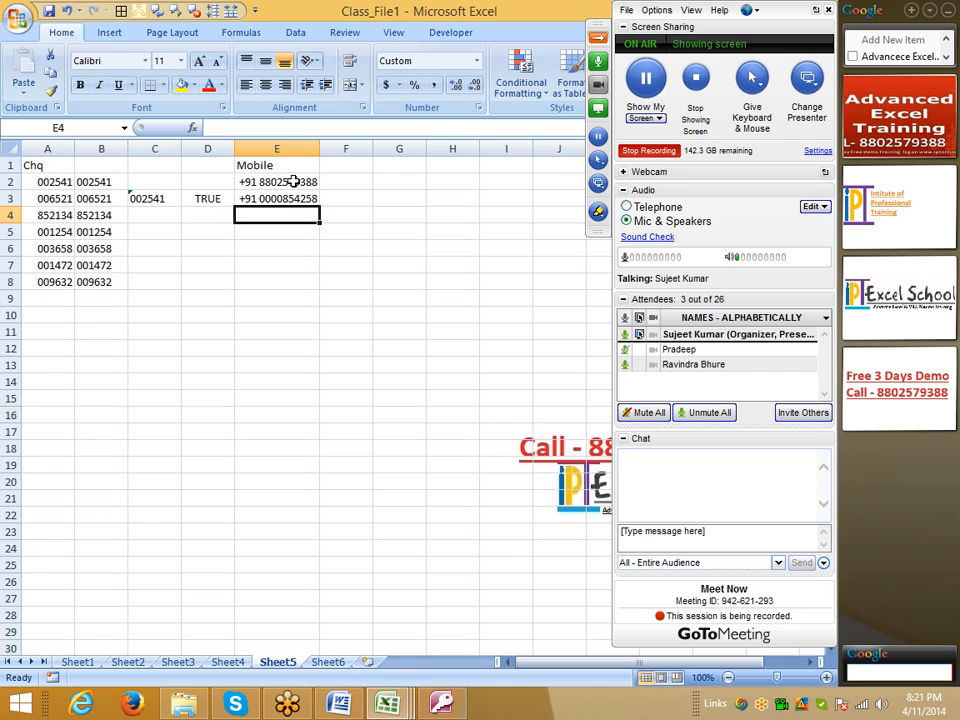
Step: Change the custom format of cells E2 through E8 to +91 ##########, replacing the zero placeholders with hash signs
left_click_drag(293, 181, 301, 280)
right_click(301, 280)
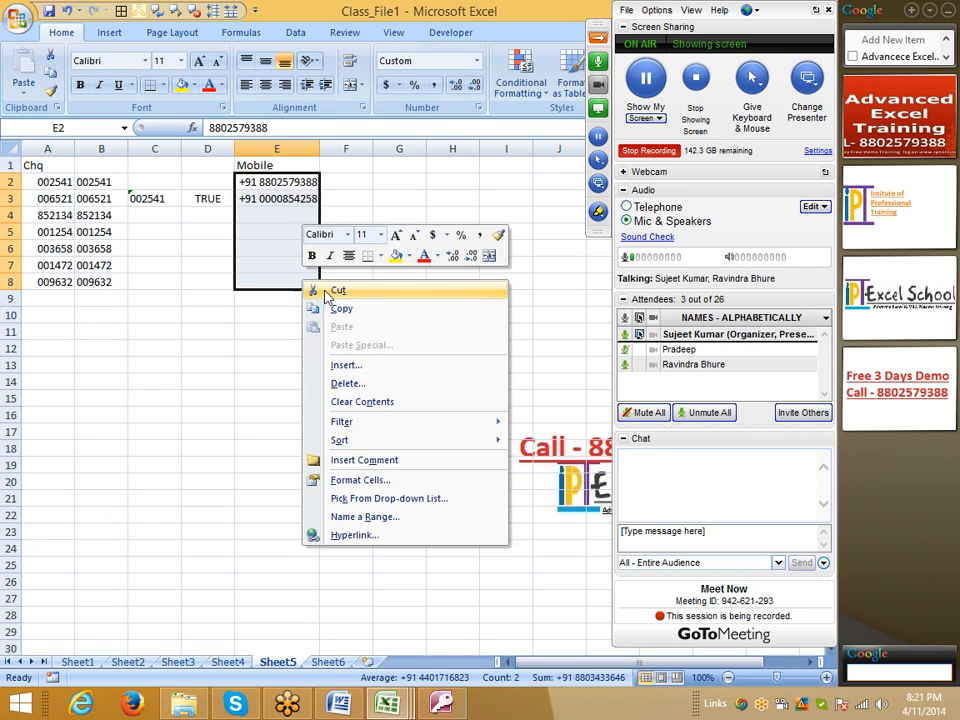
left_click(312, 480)
left_click_drag(336, 404, 288, 398)
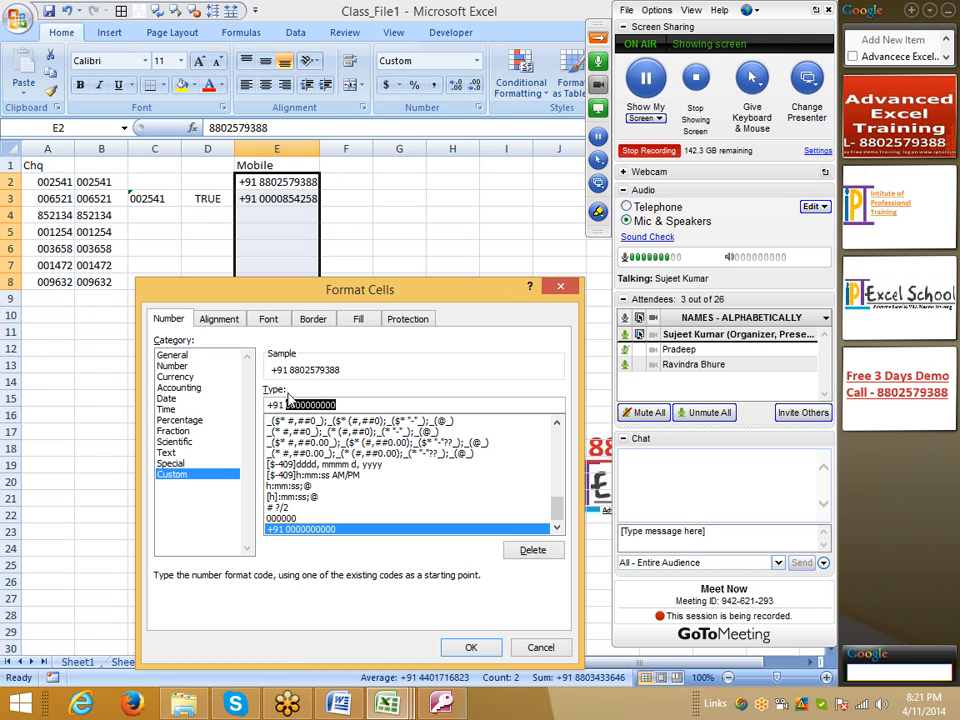
key("BackSpace")
type("##########")
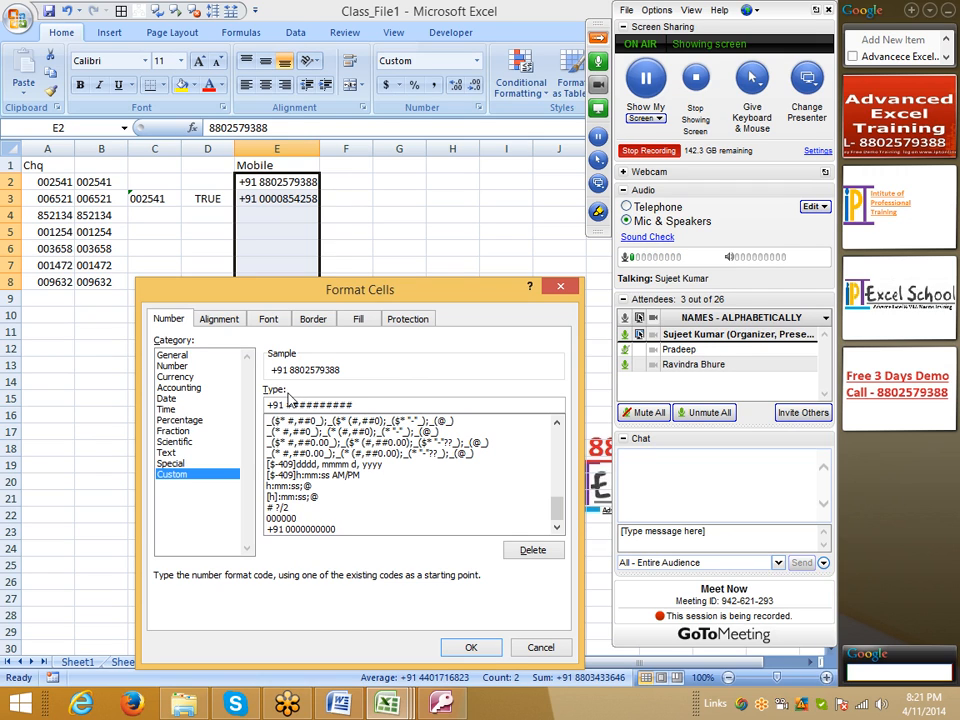
left_click(489, 647)
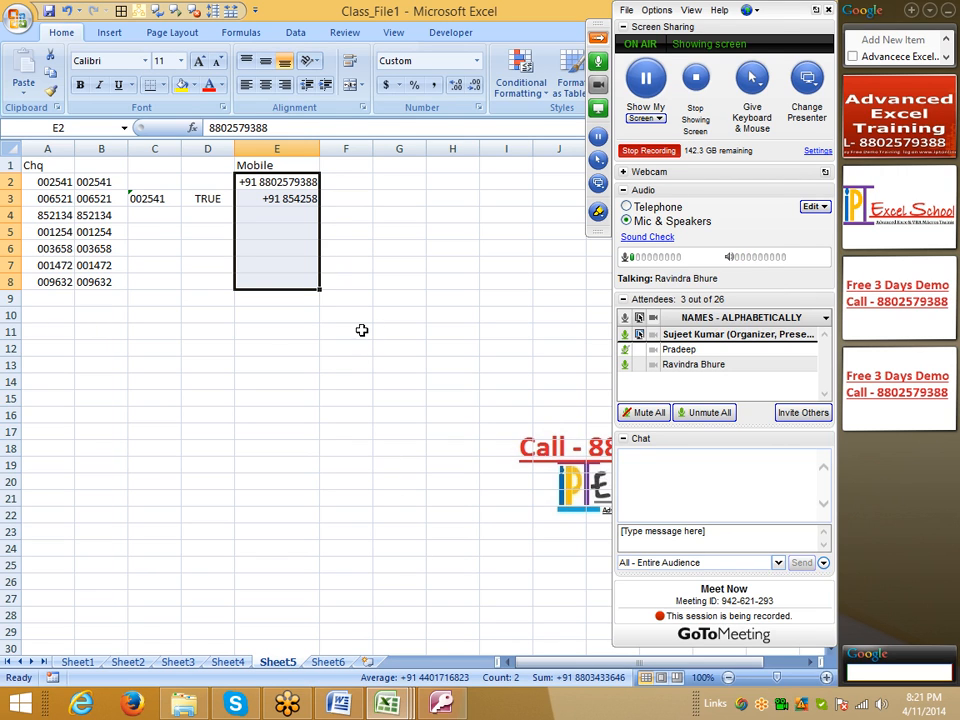
Step: Enter the header Tel in cell F1
left_click(346, 167)
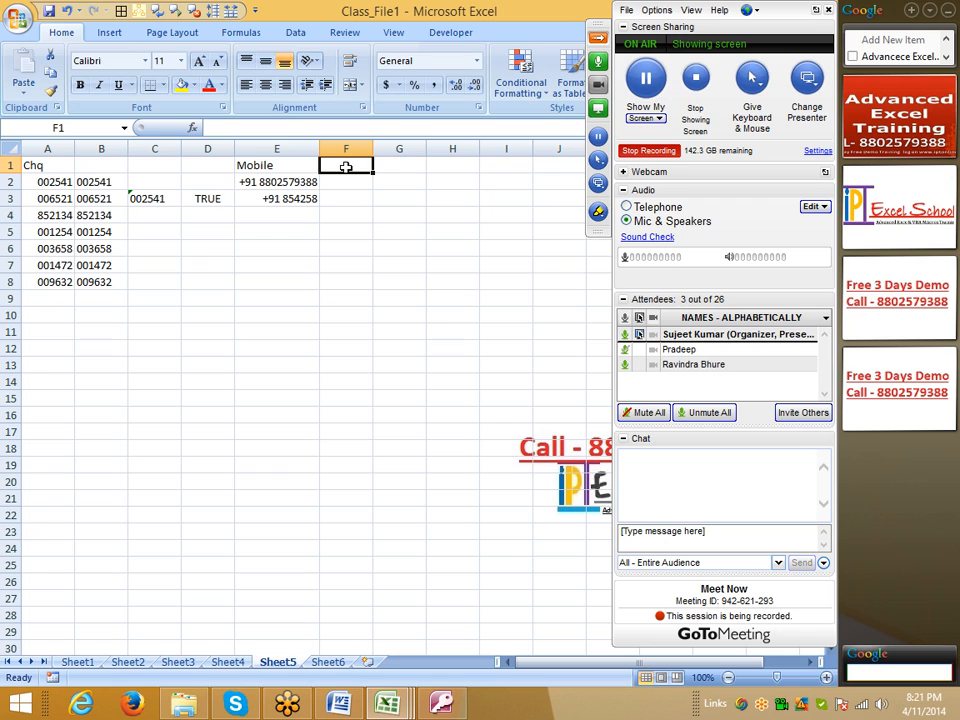
type("Te")
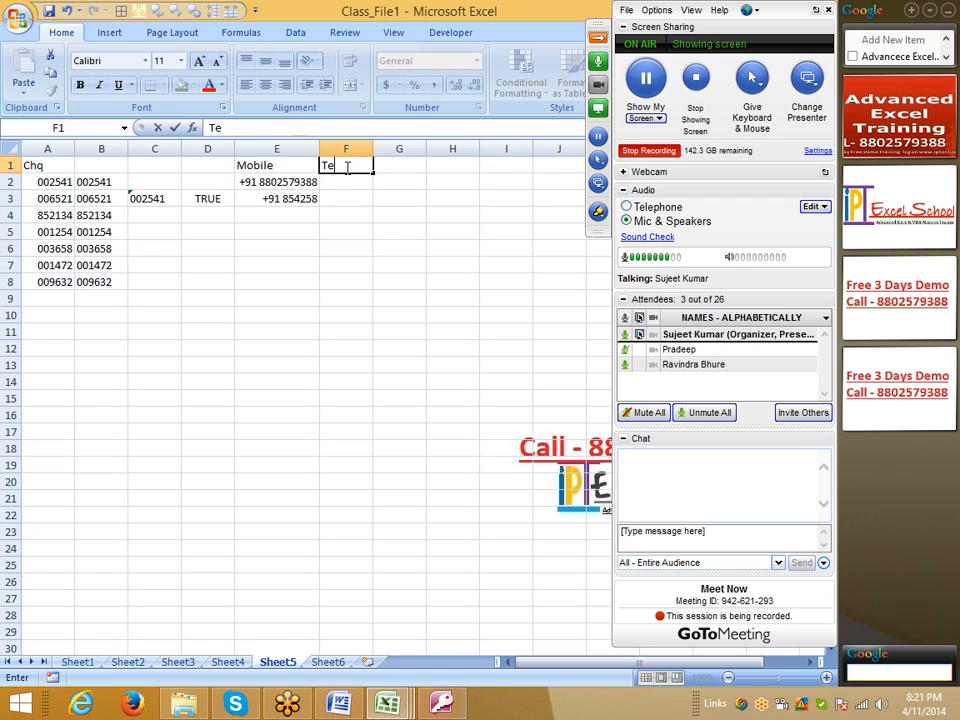
type("l")
key("Return")
Step: Apply the custom number format +91 011 ######## to cells F2 through F8 under the Tel header
left_click_drag(346, 182, 346, 282)
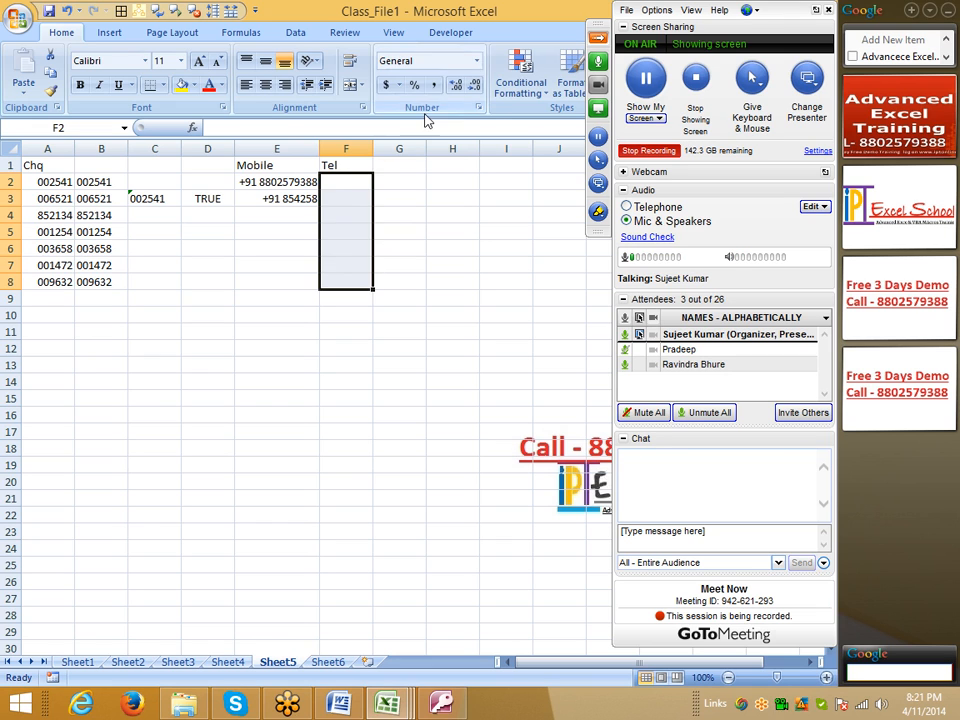
left_click(478, 107)
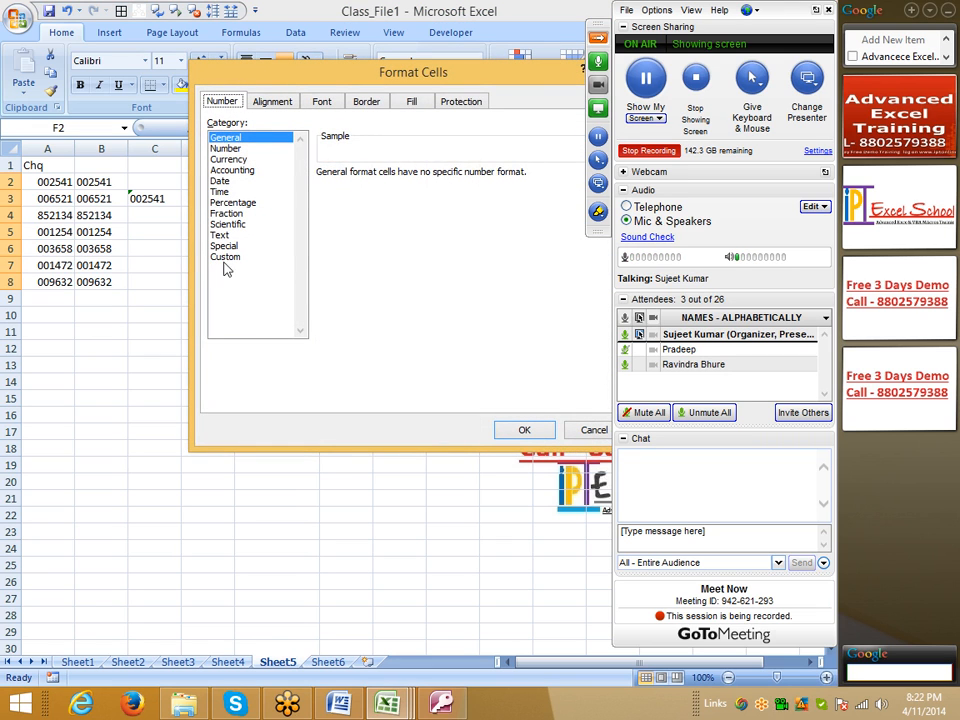
left_click(242, 258)
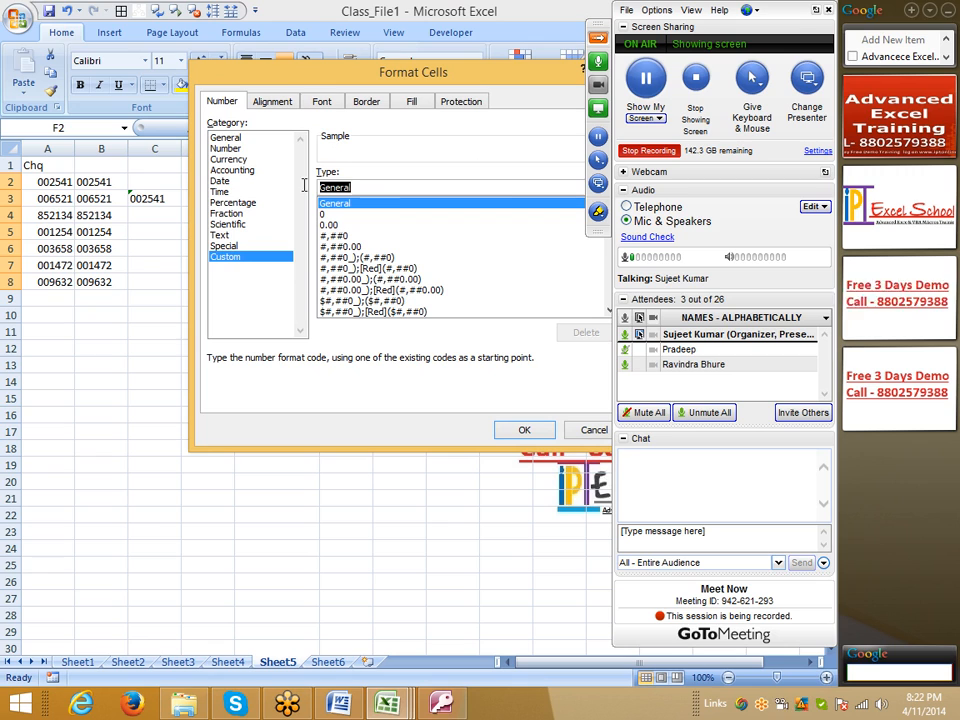
type("+91")
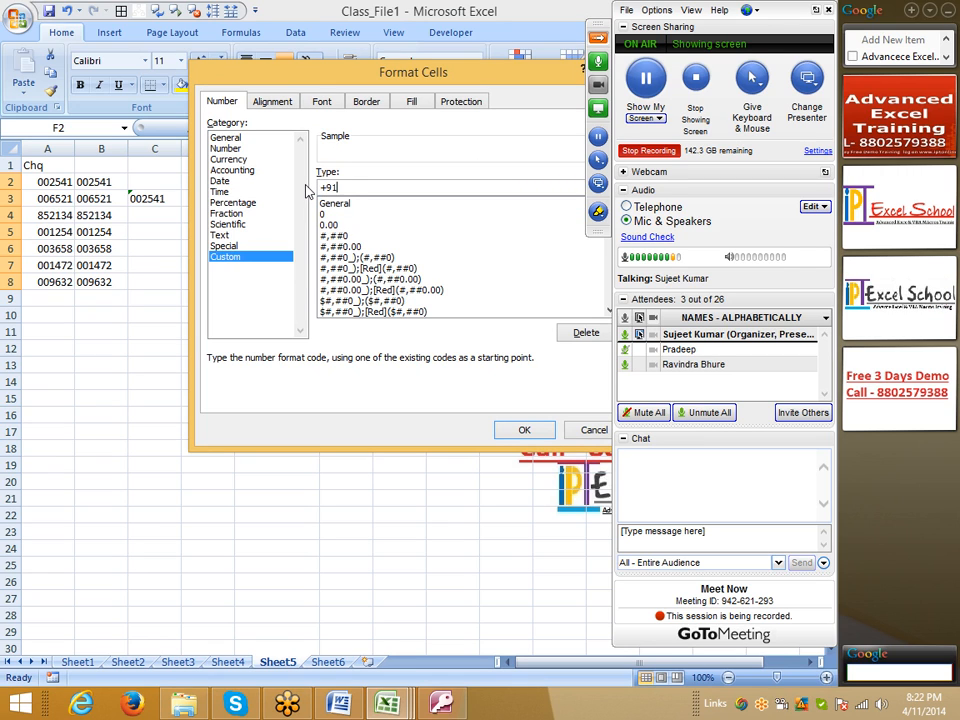
type("1 ########")
key("Return")
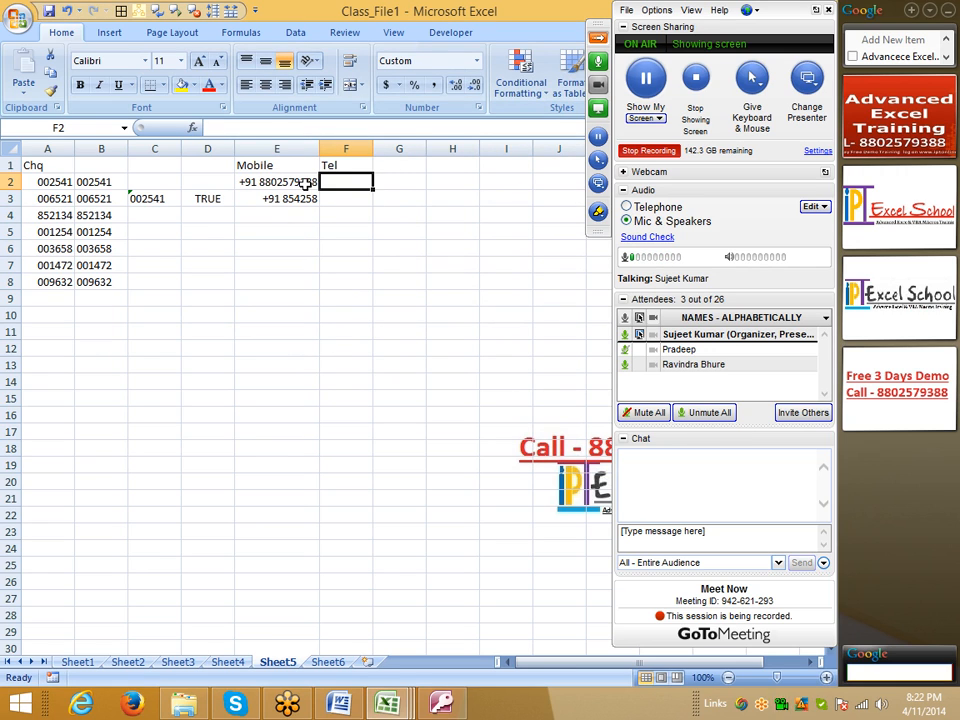
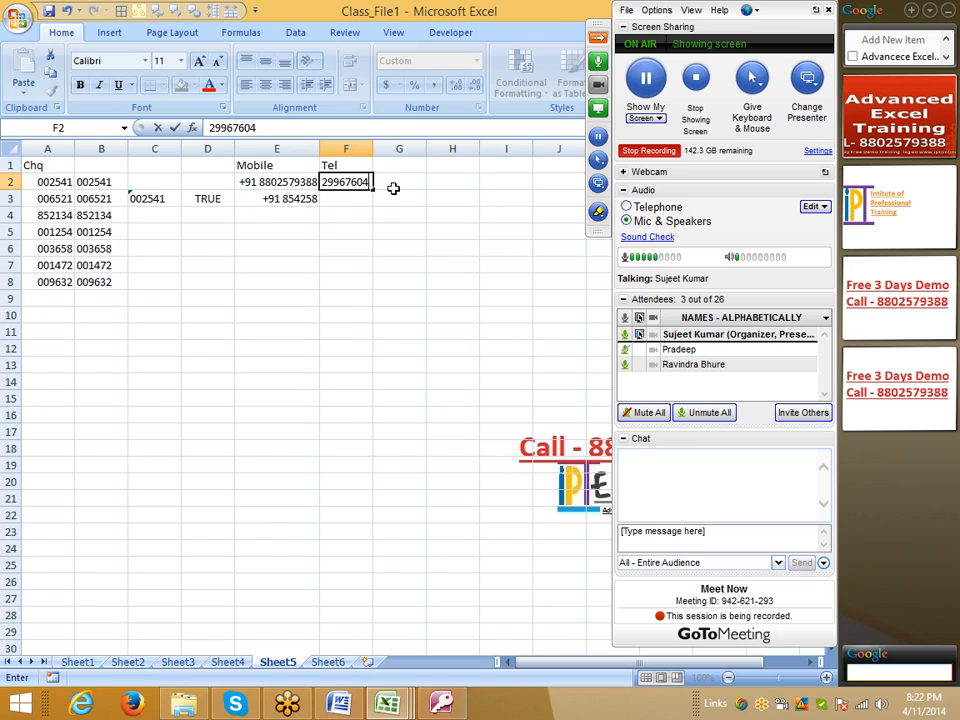
Step: Enter an eight-digit telephone number in cell F2 and collapse the GoToMeeting control panel
key("Return")
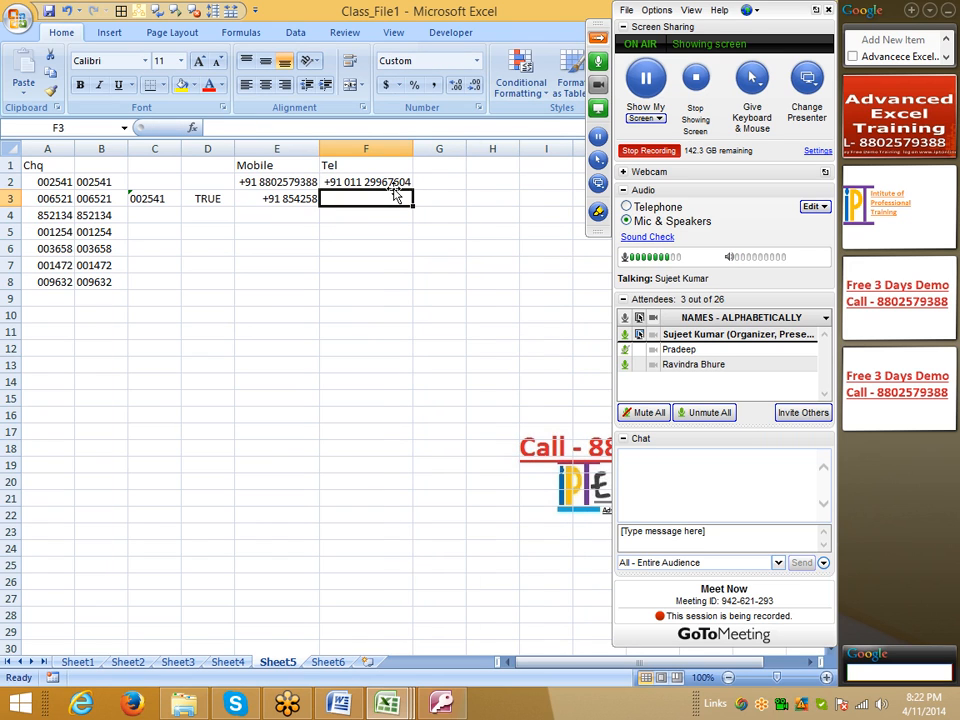
left_click(598, 40)
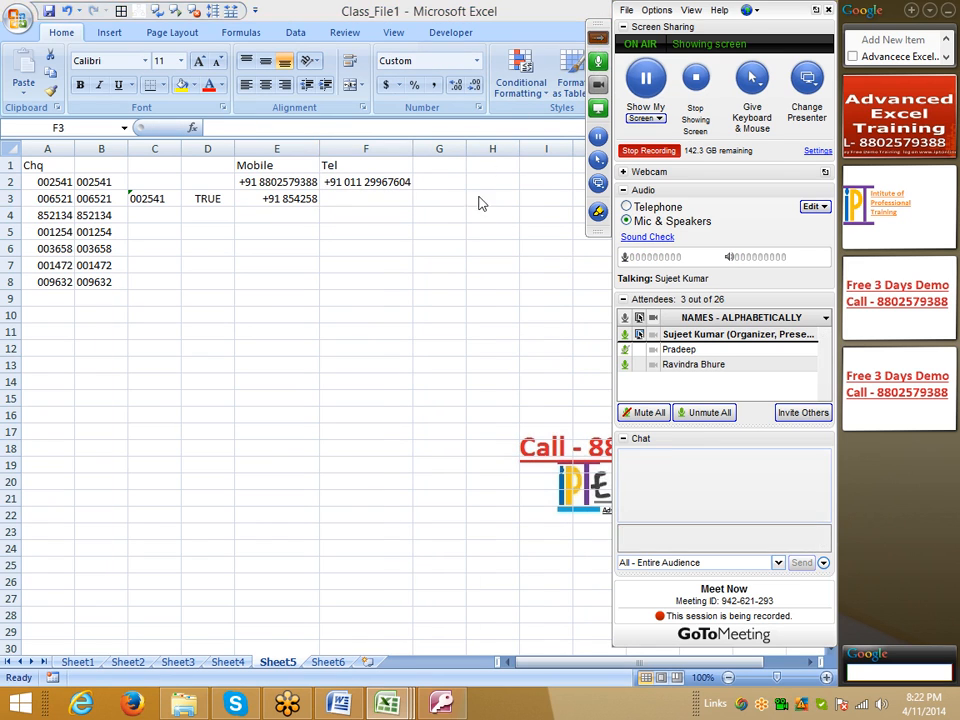
left_click(525, 232)
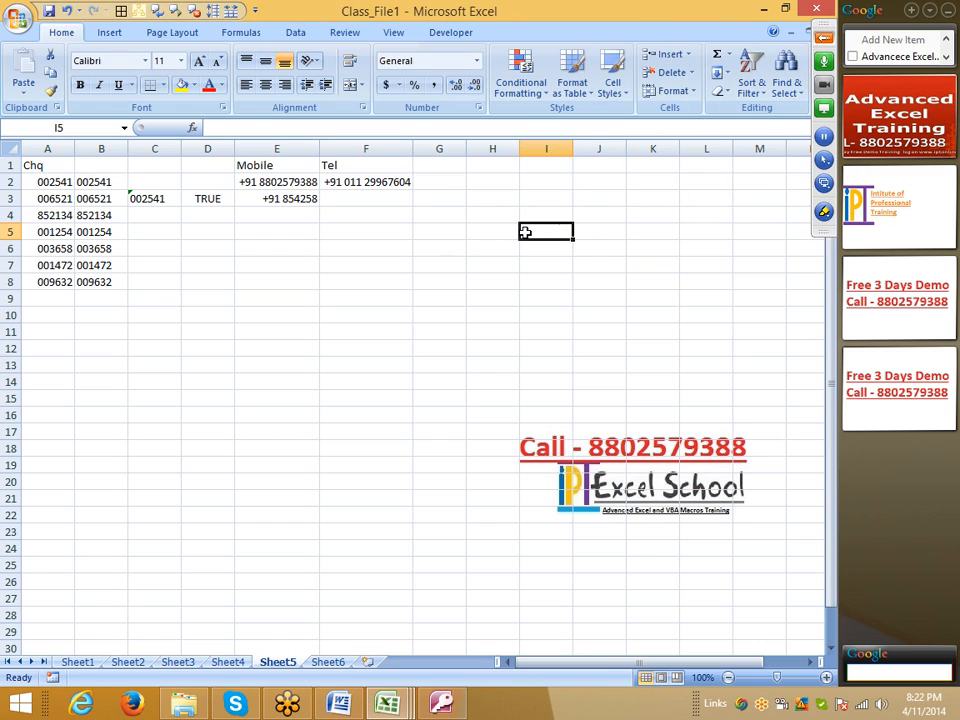
Step: Enter the header ID in cell G1
left_click(433, 166)
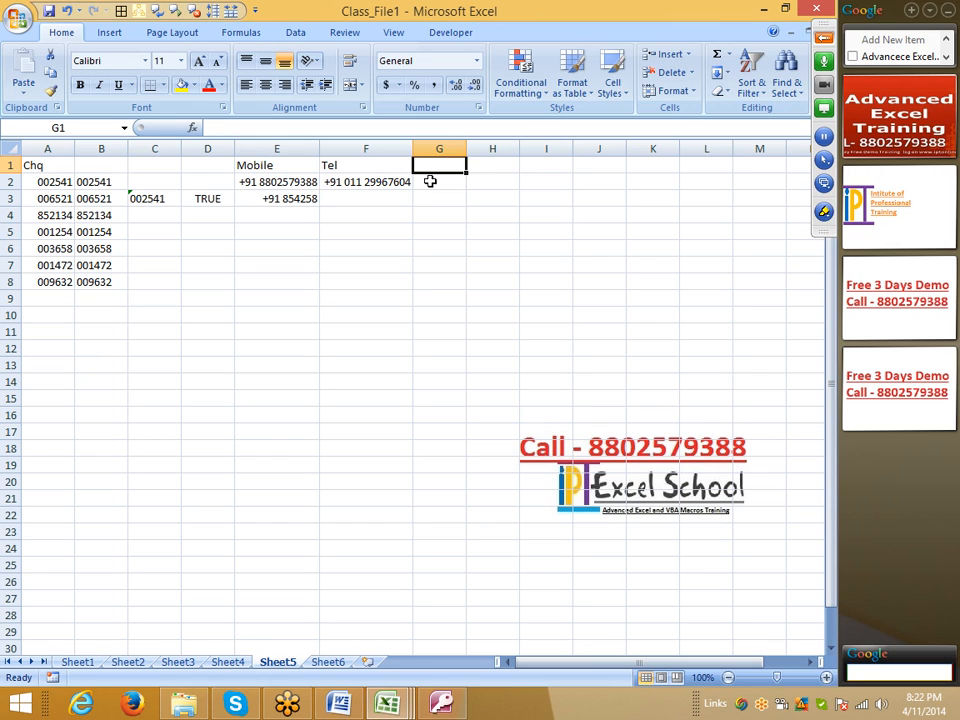
type("ID")
key("Return")
Step: Apply the custom number format ###-###-### to cells G2 through G8 under the ID header
key("shift+Down")
key("shift+Down")
key("shift+Down")
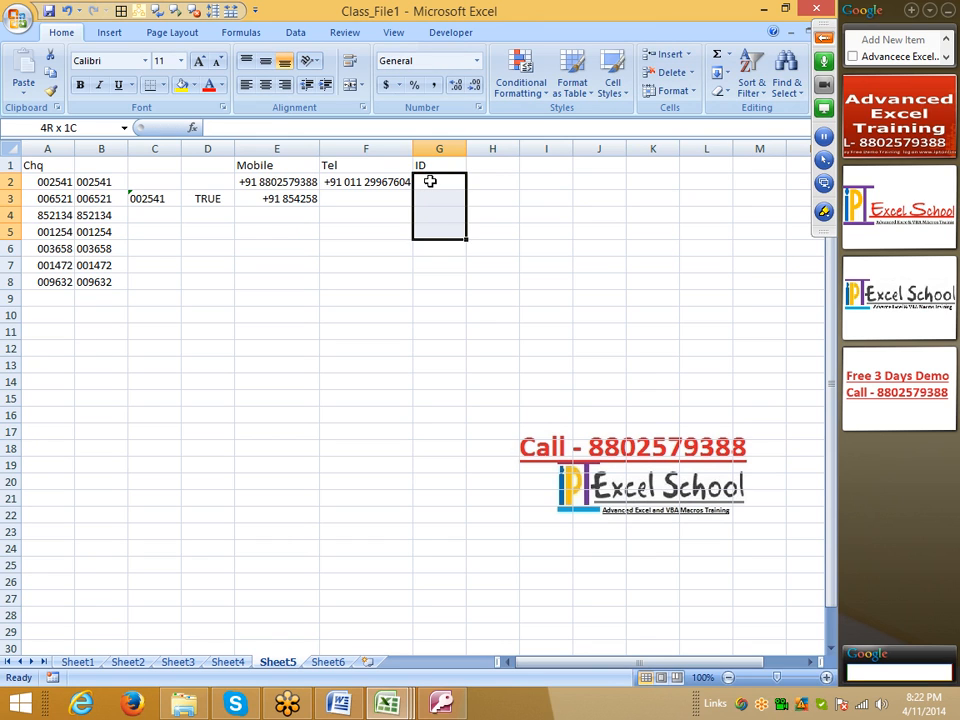
key("shift+Down")
key("shift+Down")
key("shift+Down")
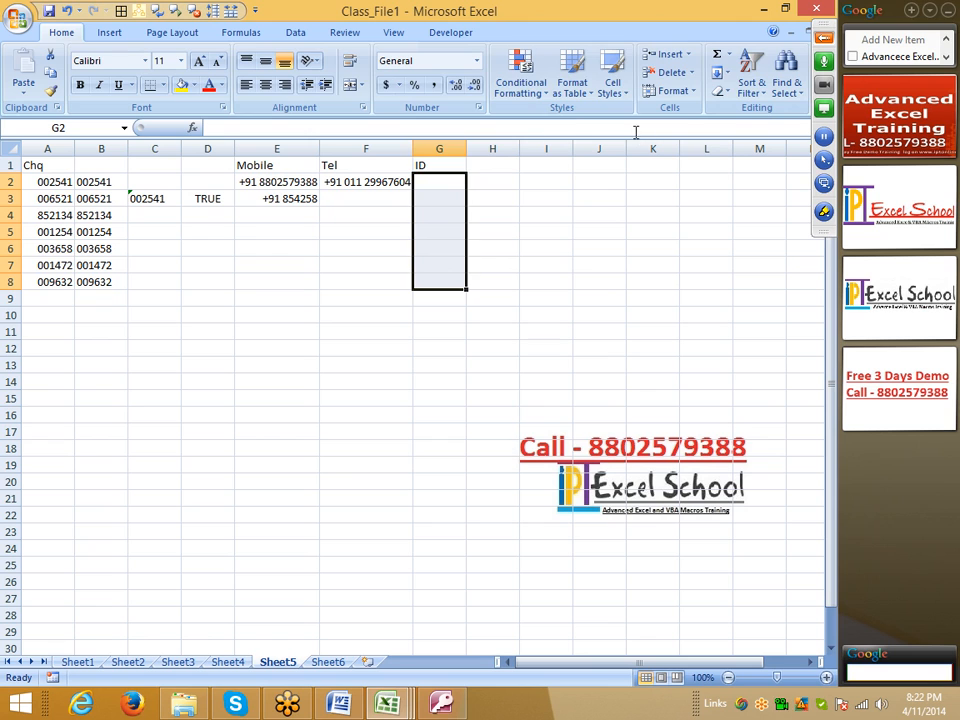
left_click(478, 107)
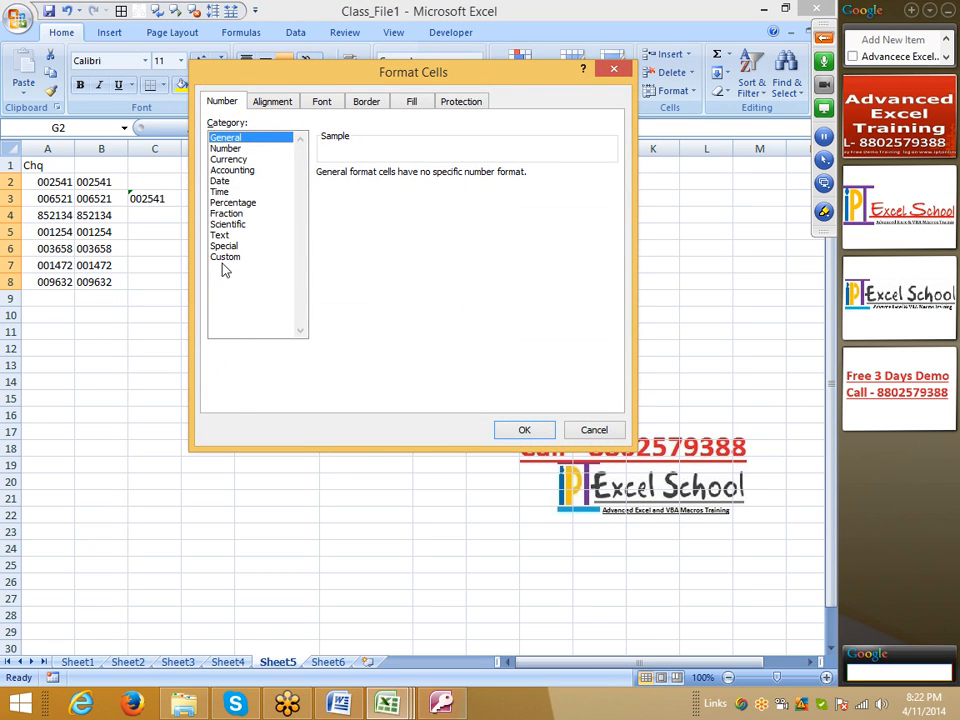
left_click(224, 258)
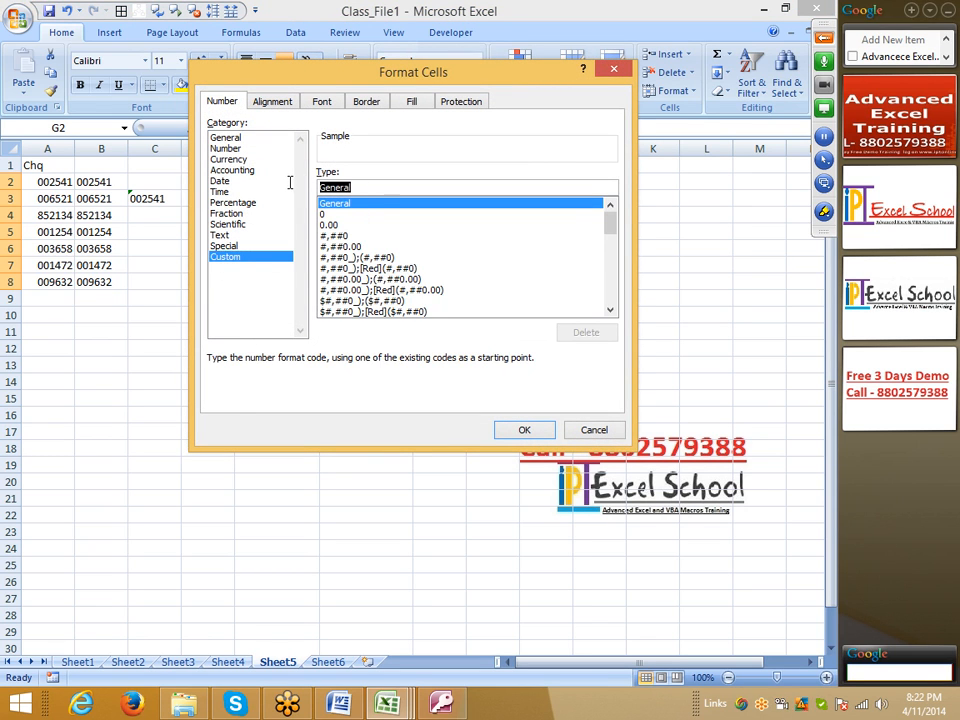
type("###-###-###")
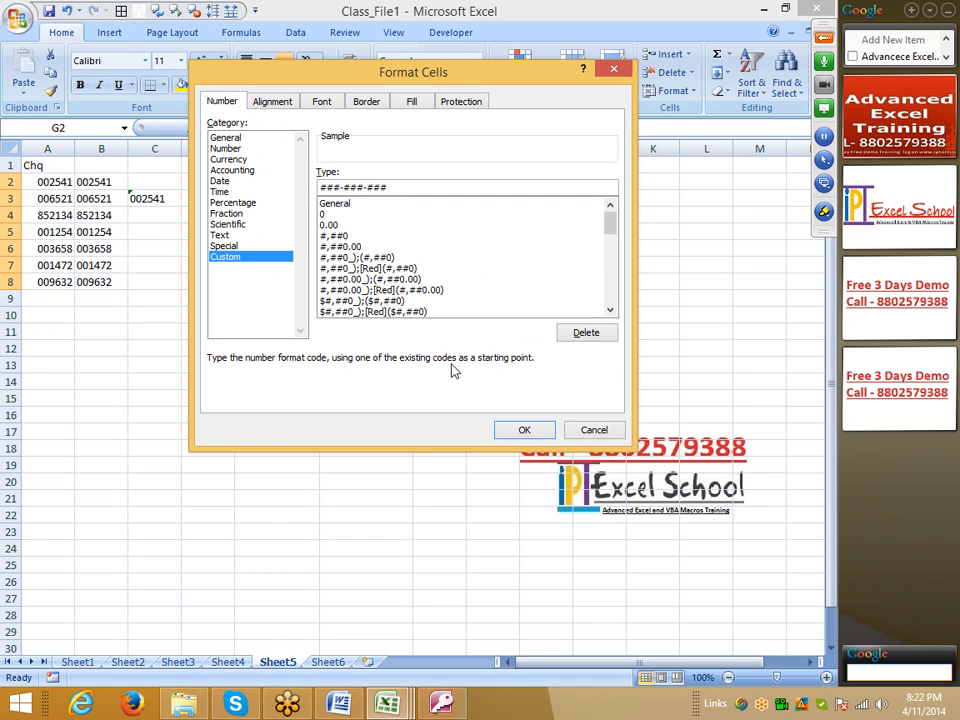
left_click(523, 428)
Step: Enter a nine-digit sample ID number in cell G2
left_click(434, 180)
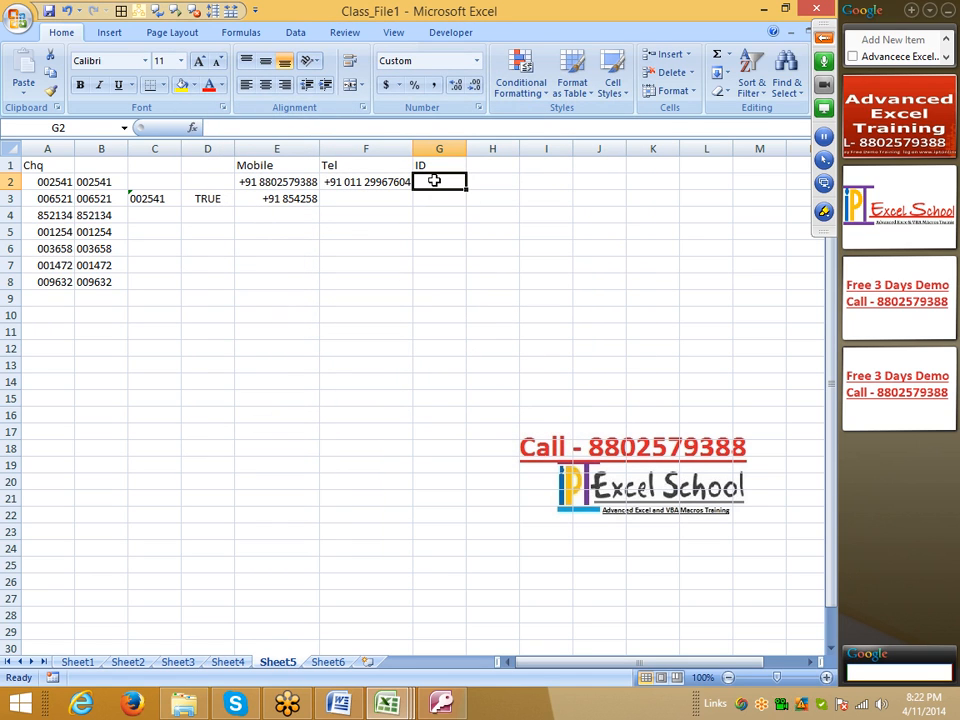
type("123963456")
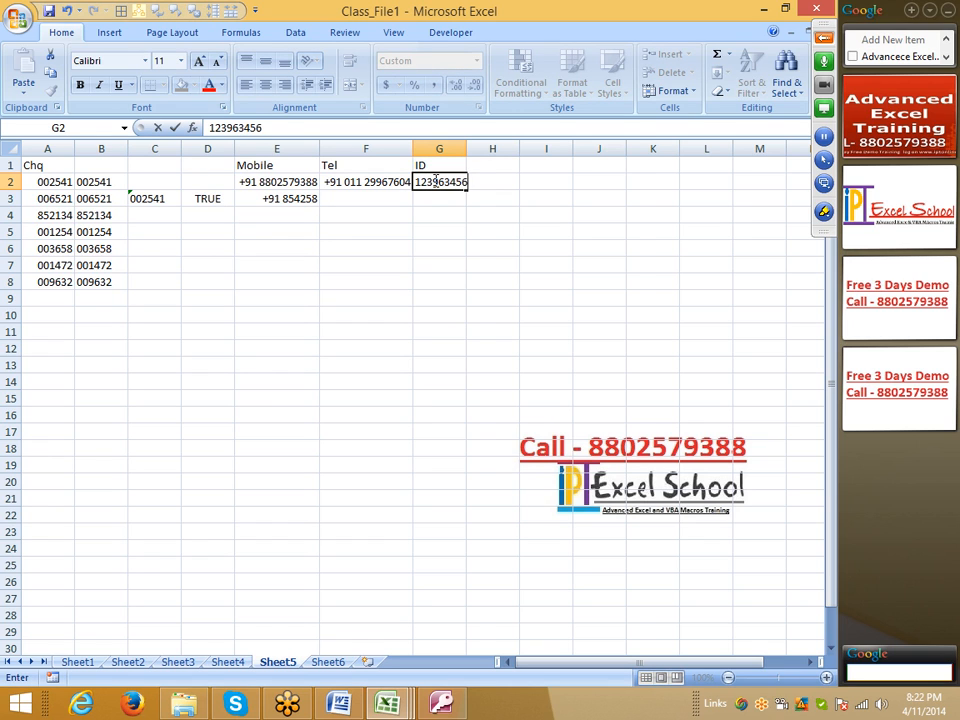
key("Return")
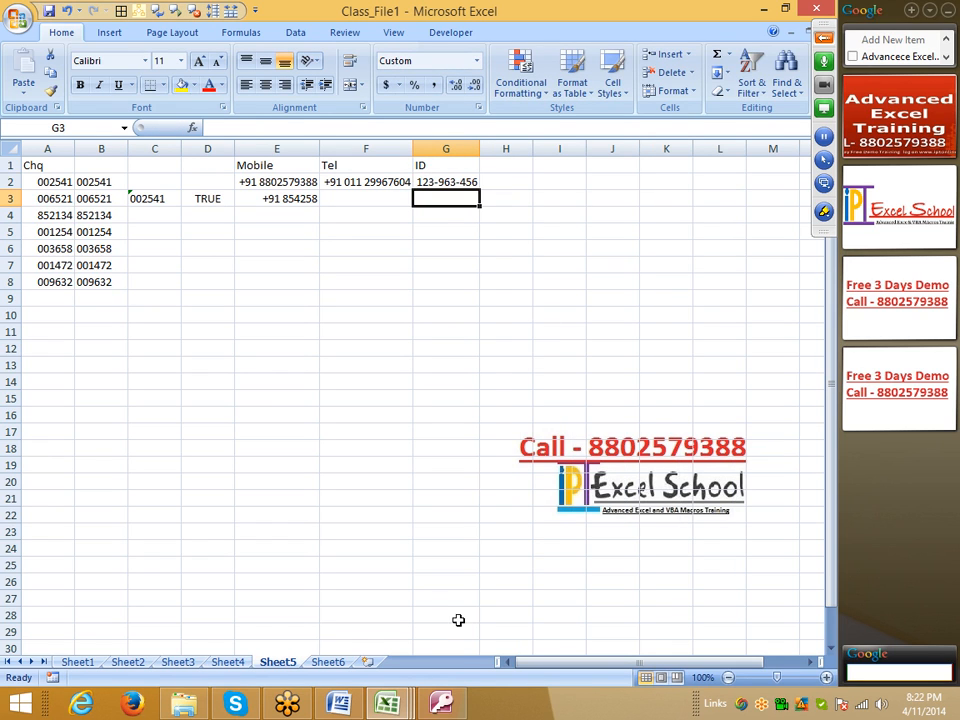
left_click(502, 166)
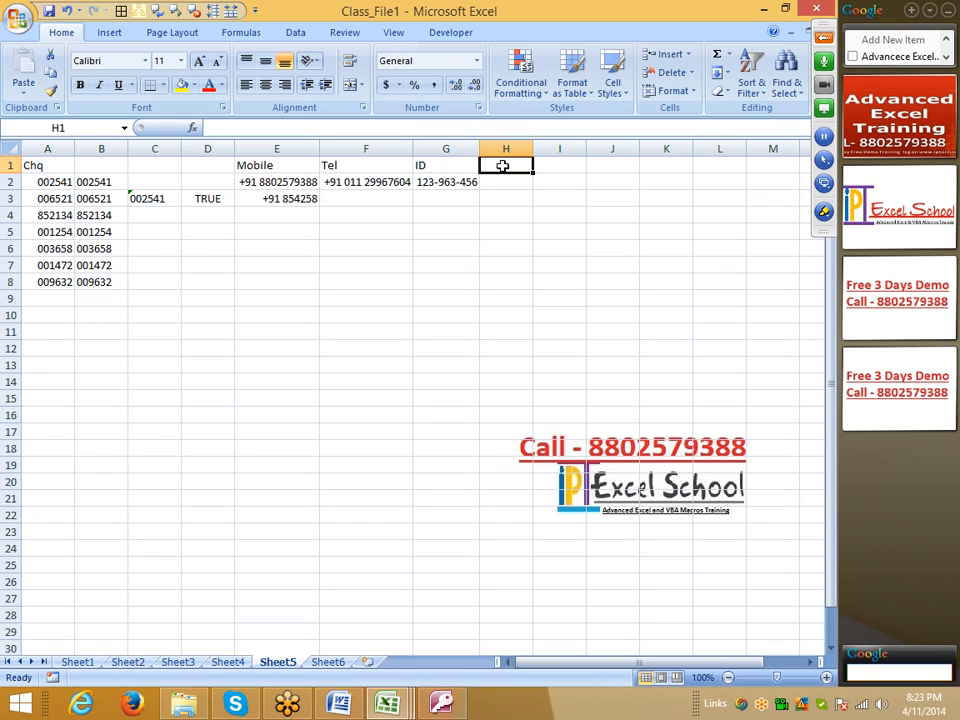
key("Left")
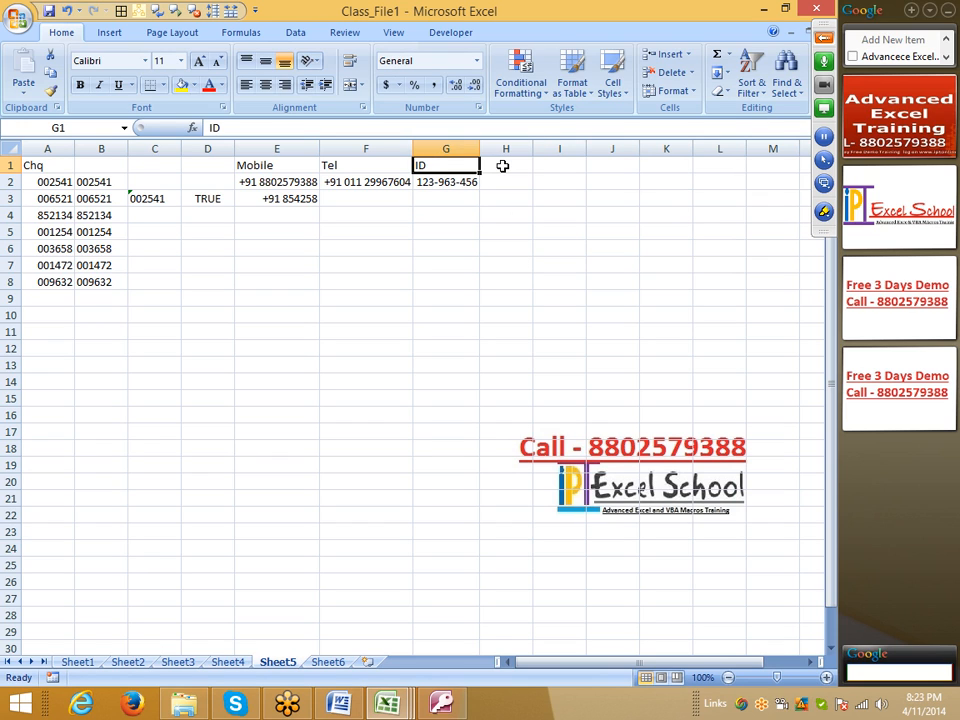
key("Right")
key("Down")
type("12")
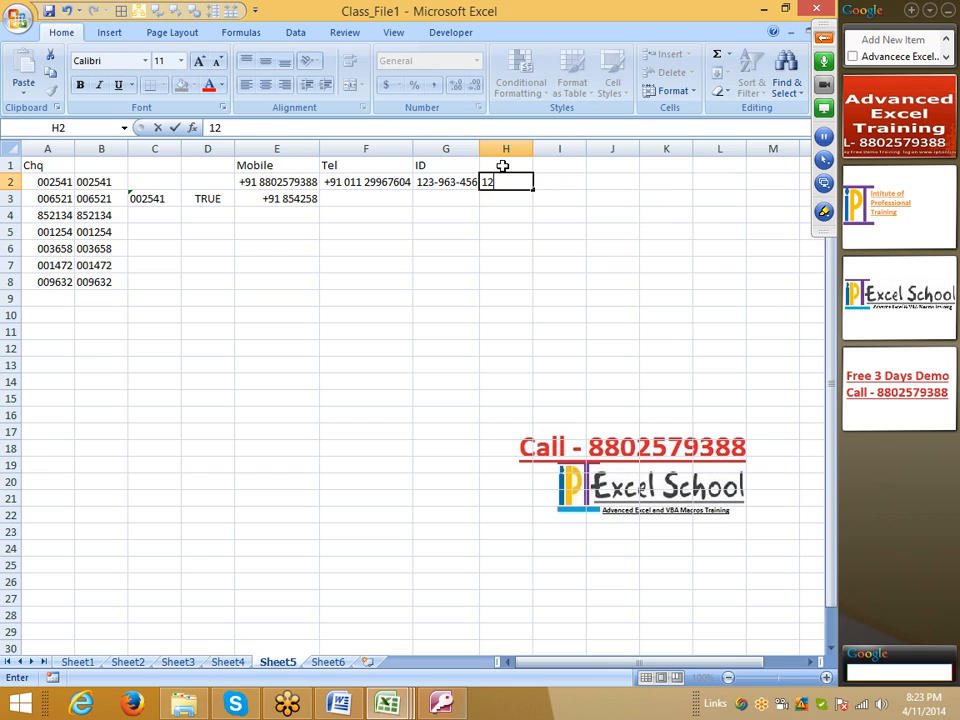
type("3456789")
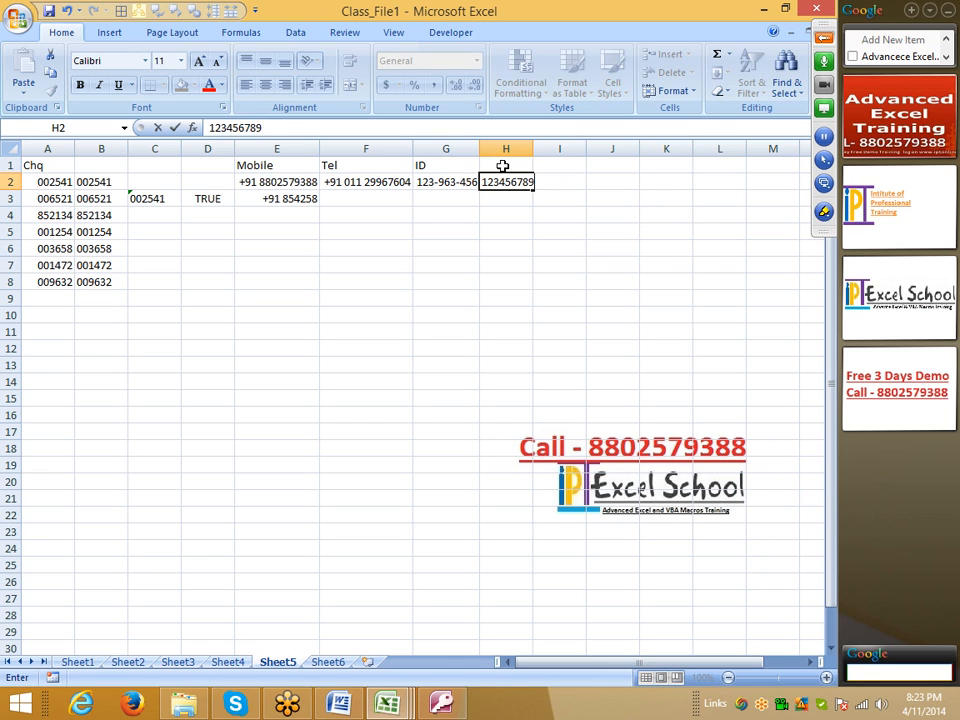
type("01")
key("Return")
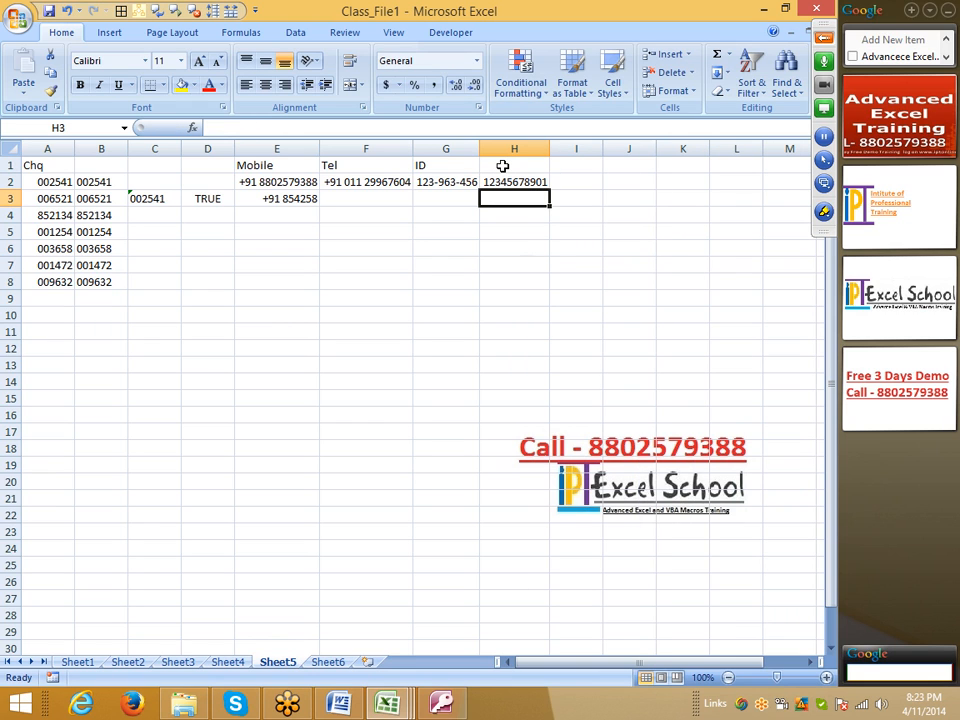
key("Up")
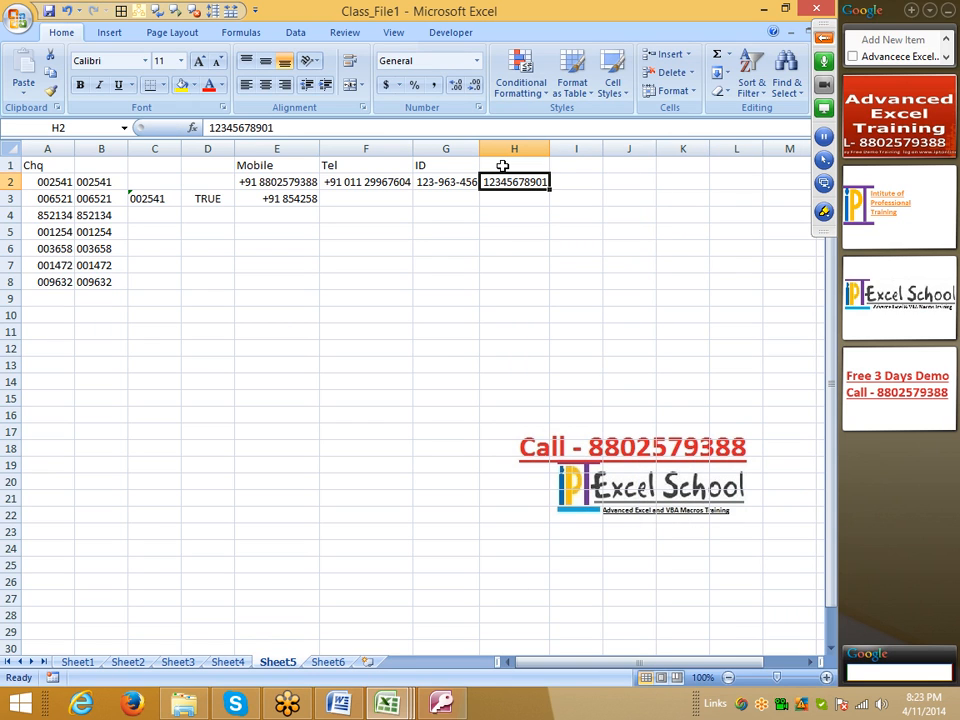
left_click(345, 123)
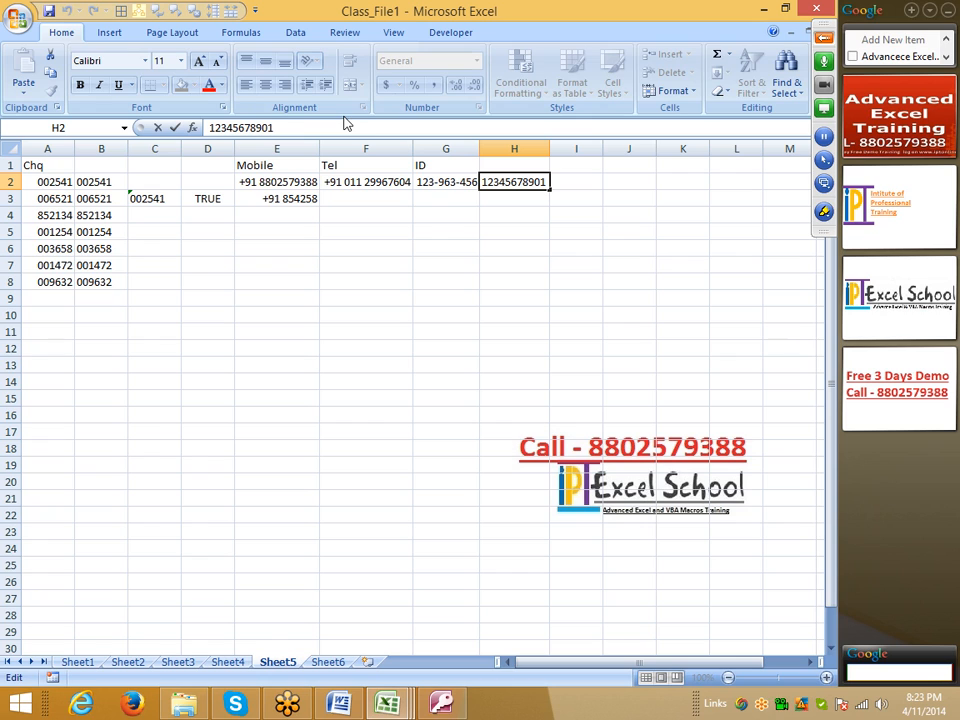
type("1")
key("Return")
Step: Apply the custom number format # to cell H2
key("Up")
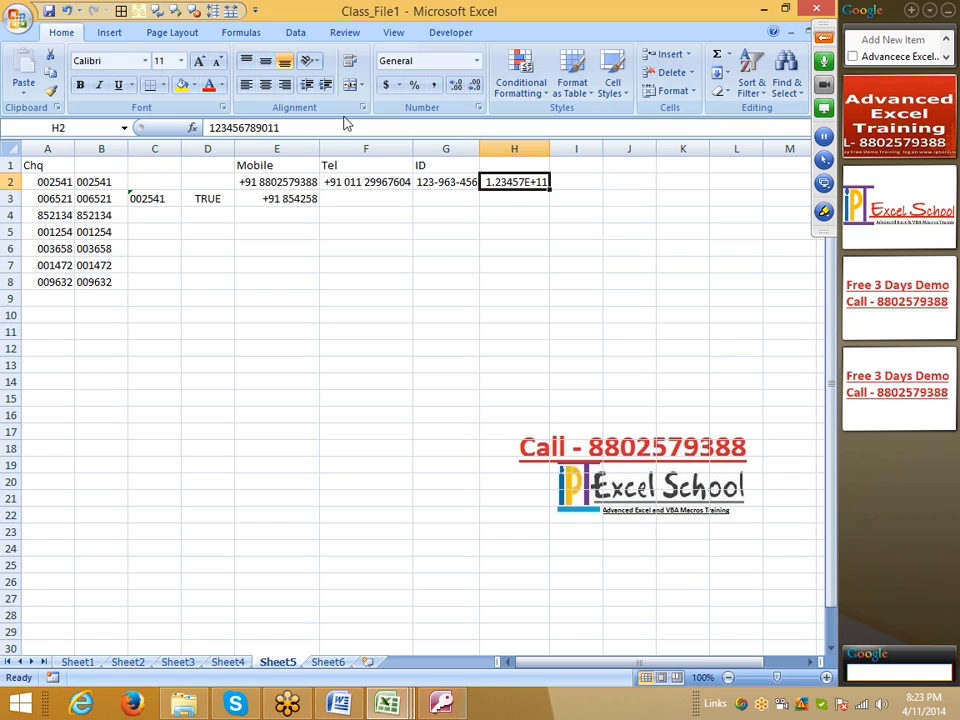
left_click(479, 107)
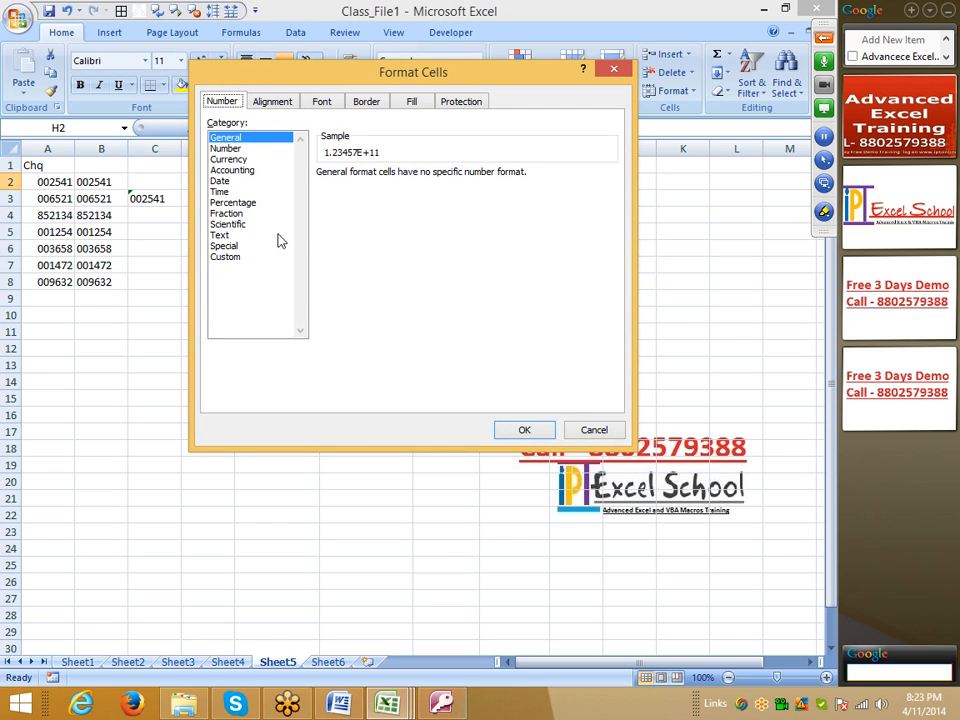
left_click_drag(317, 76, 143, 121)
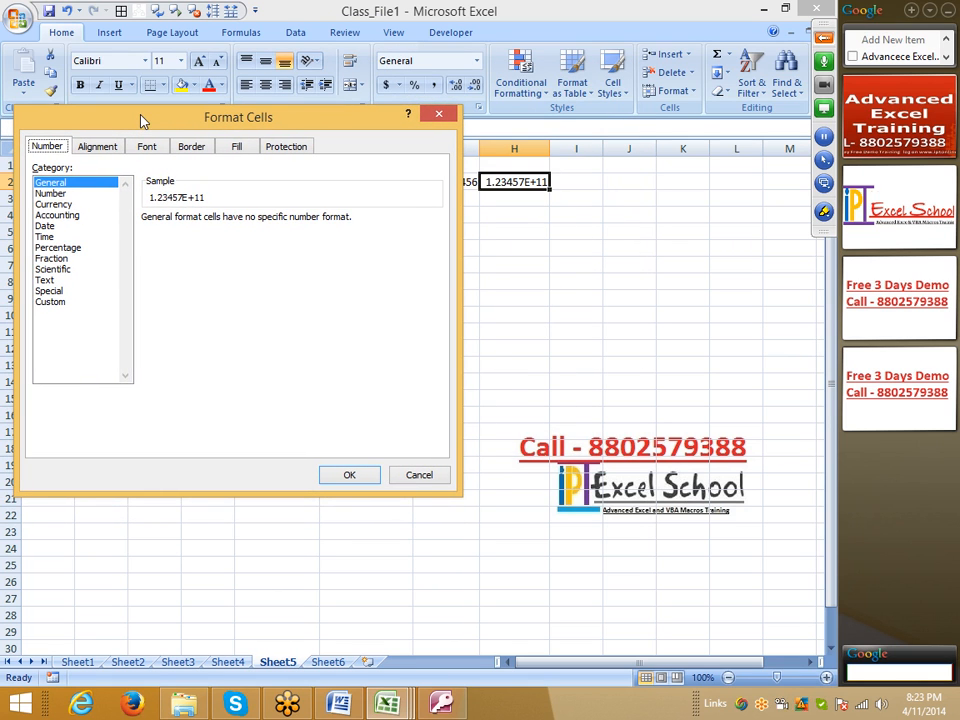
left_click(55, 302)
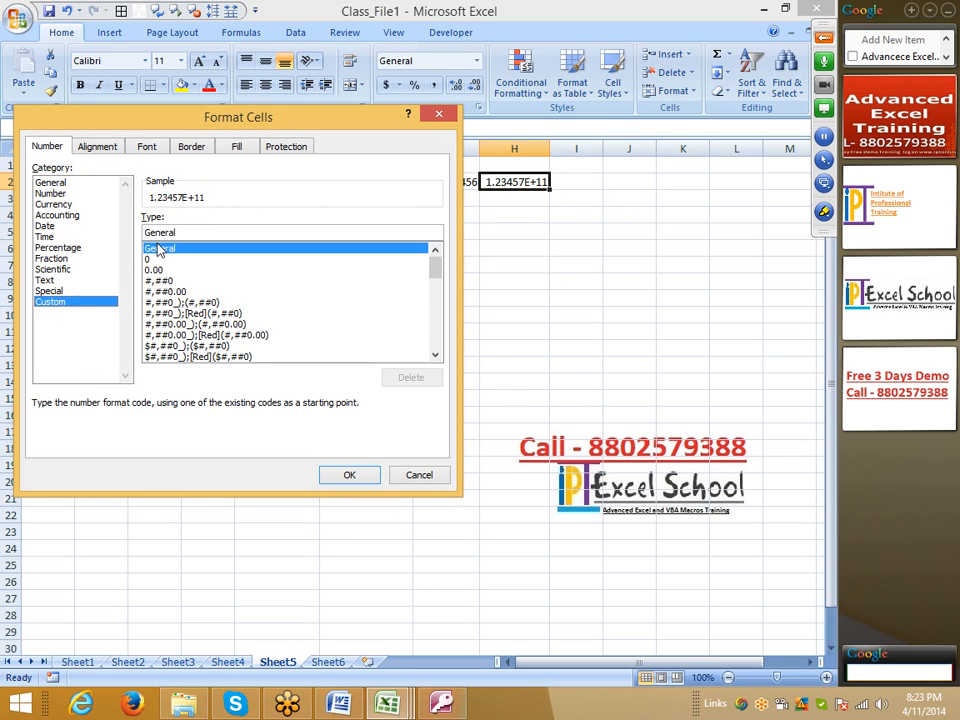
left_click_drag(191, 233, 142, 231)
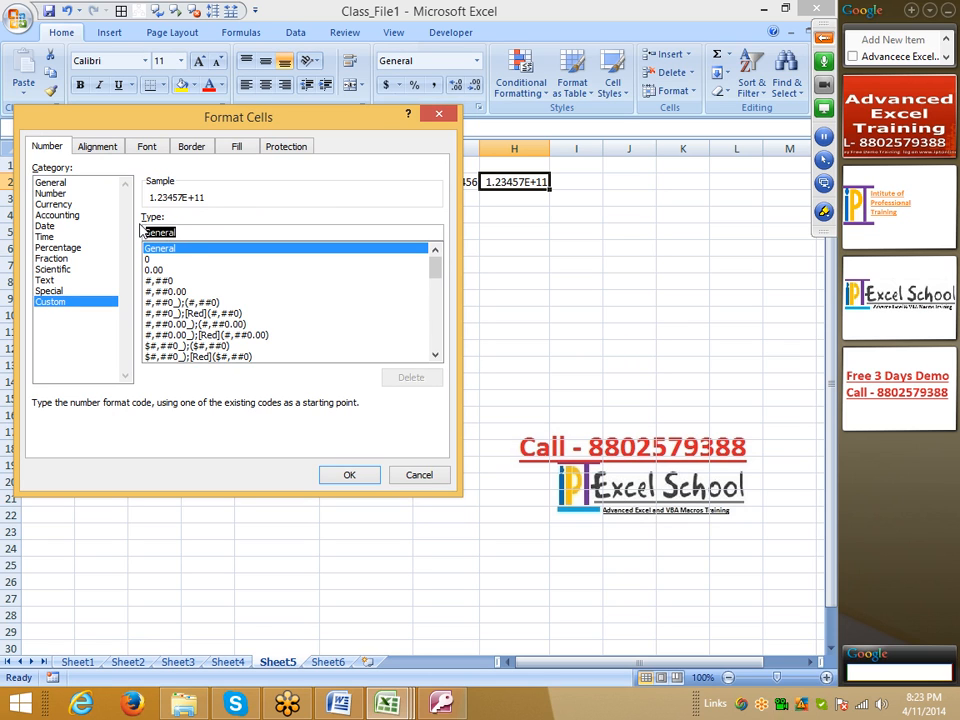
type("0")
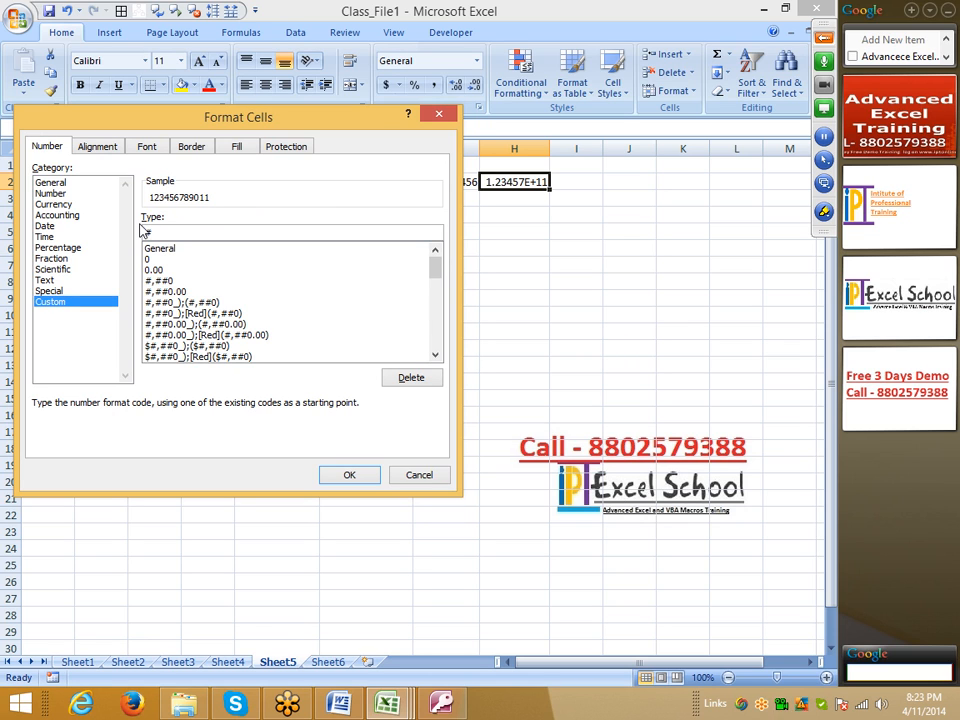
key("Return")
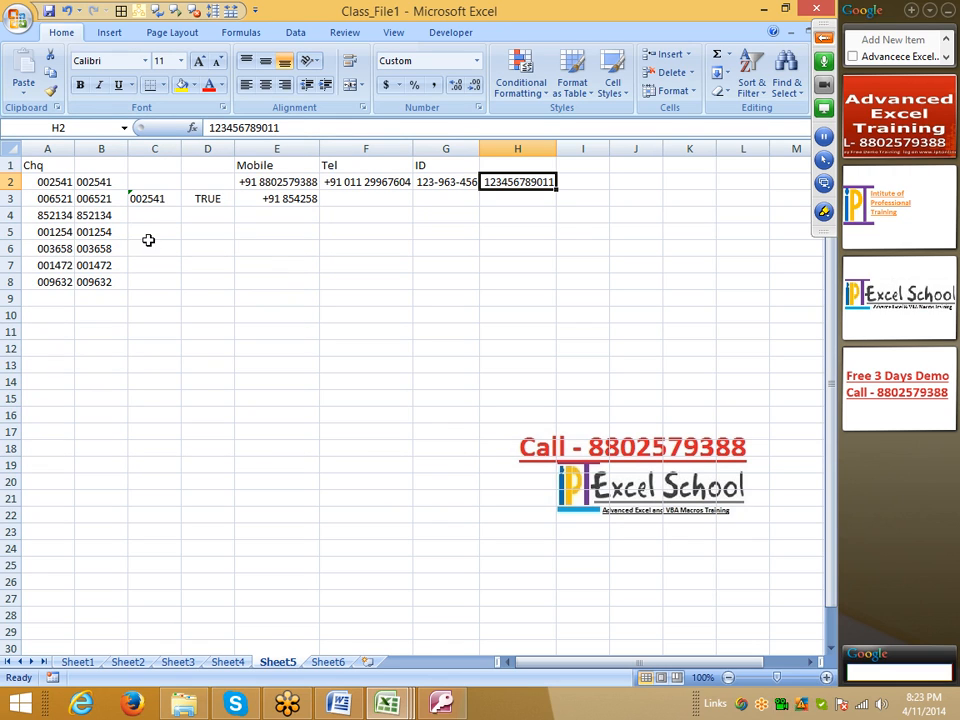
Step: Append the digits 2345 to the number in cell H2 to extend it to 16 digits
left_click(289, 130)
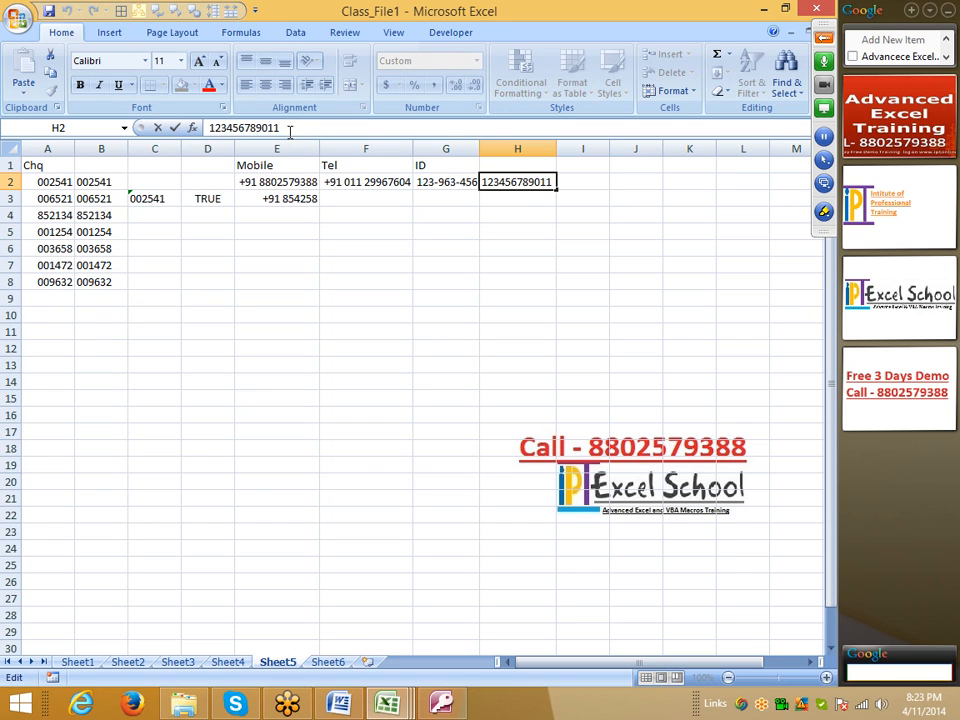
type("2345")
key("Return")
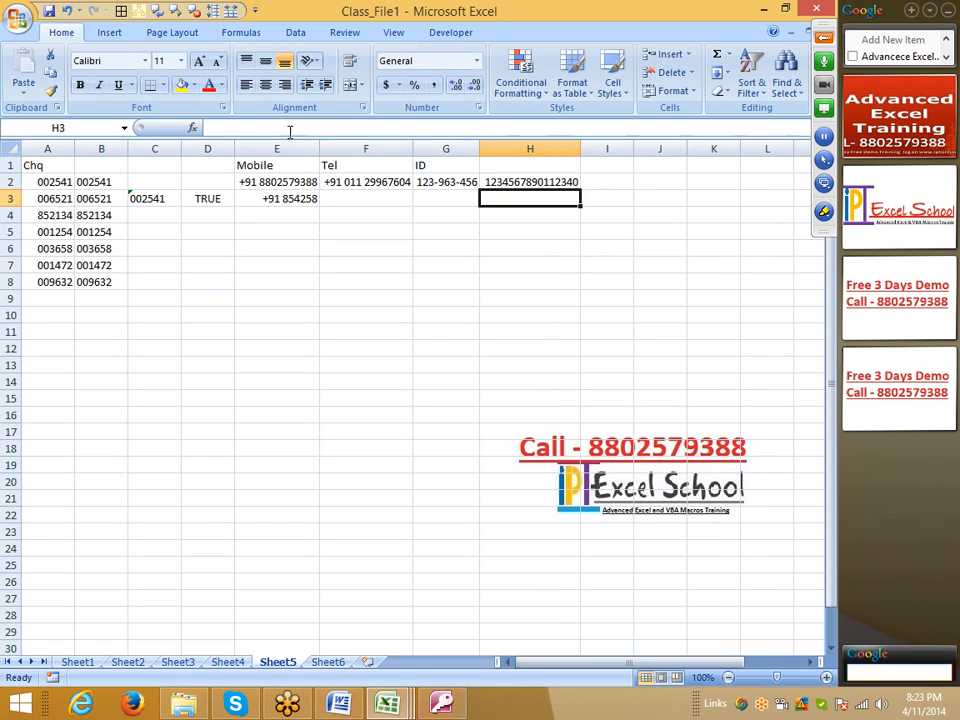
key("Up")
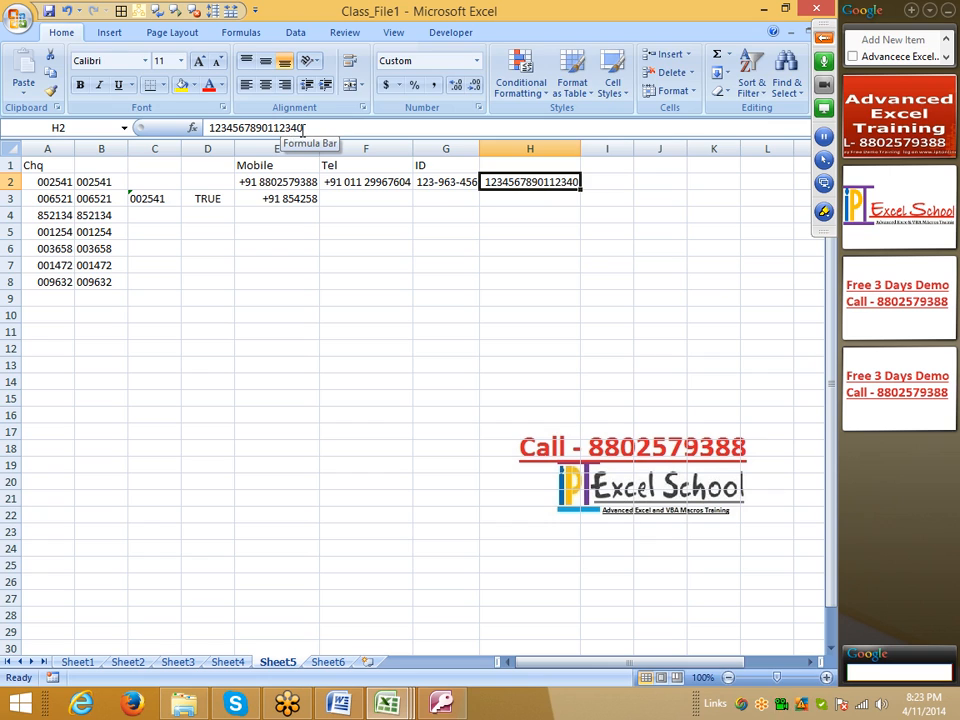
left_click(303, 128)
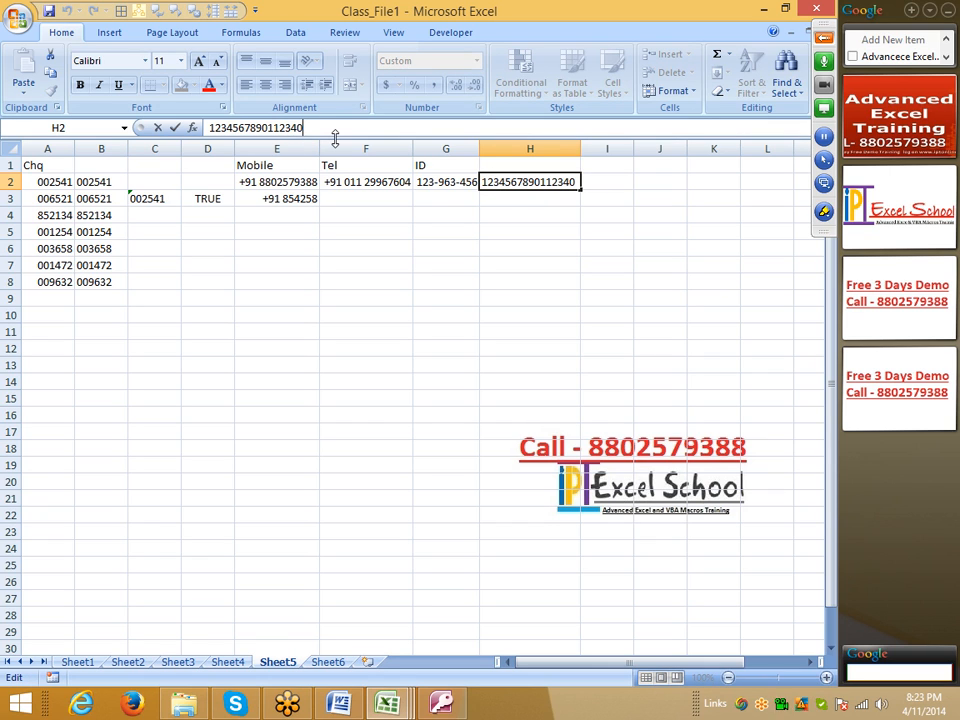
key("BackSpace")
type("852")
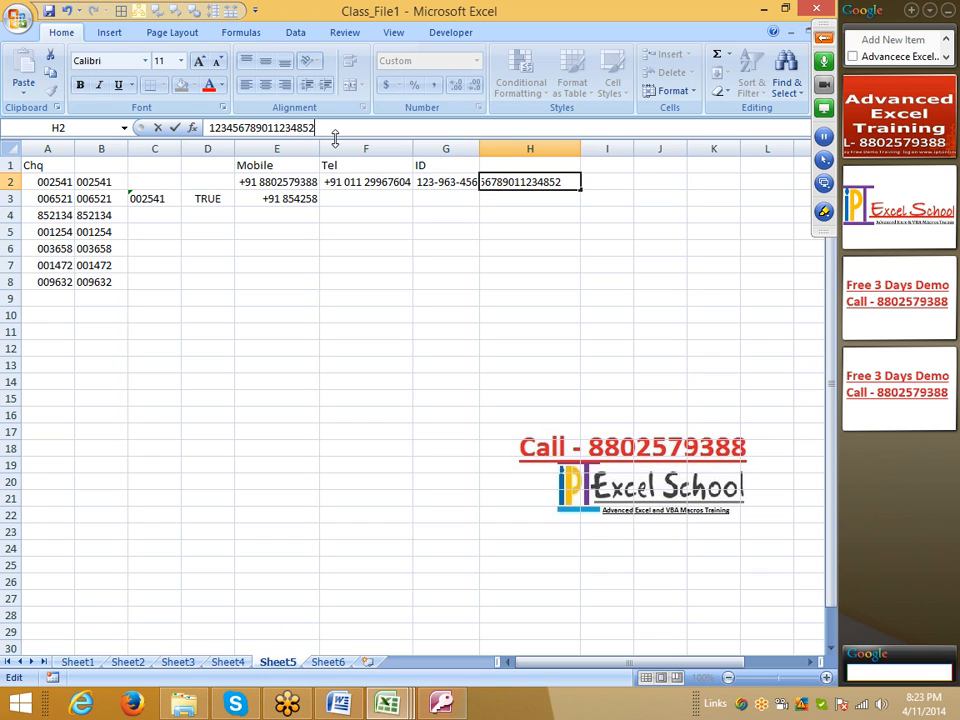
key("Return")
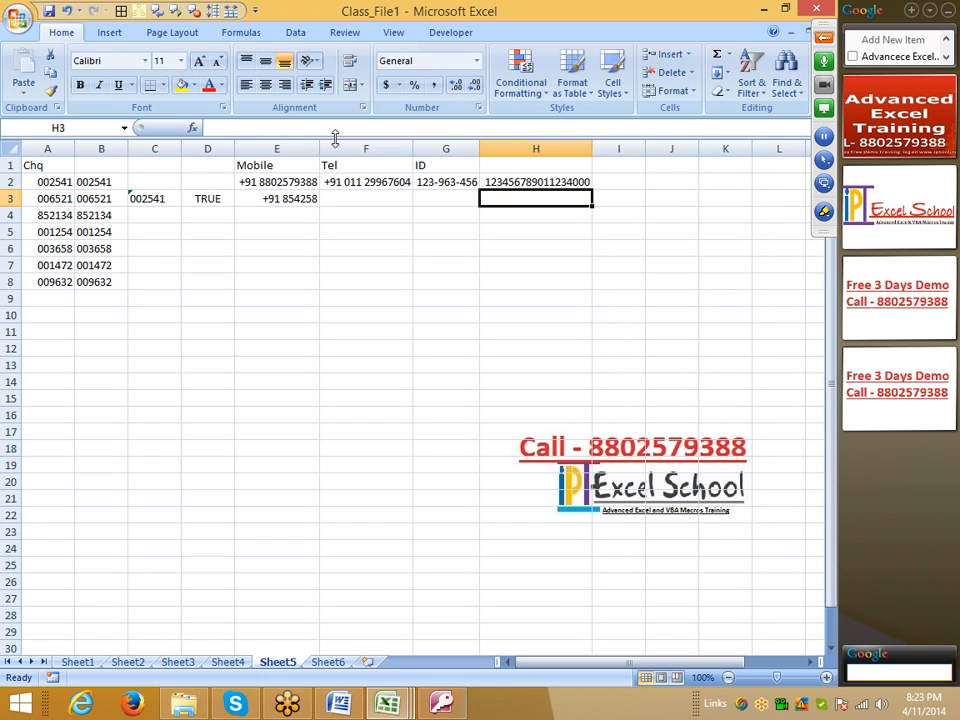
key("Up")
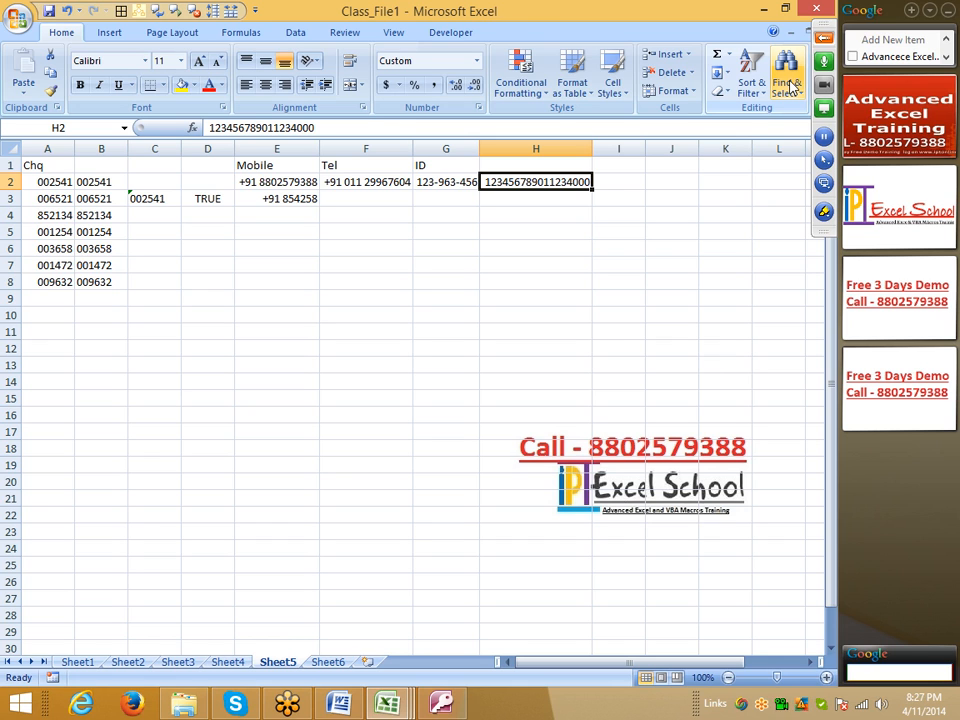
Step: Expand the GoToMeeting control panel to check the attendee list
left_click(824, 37)
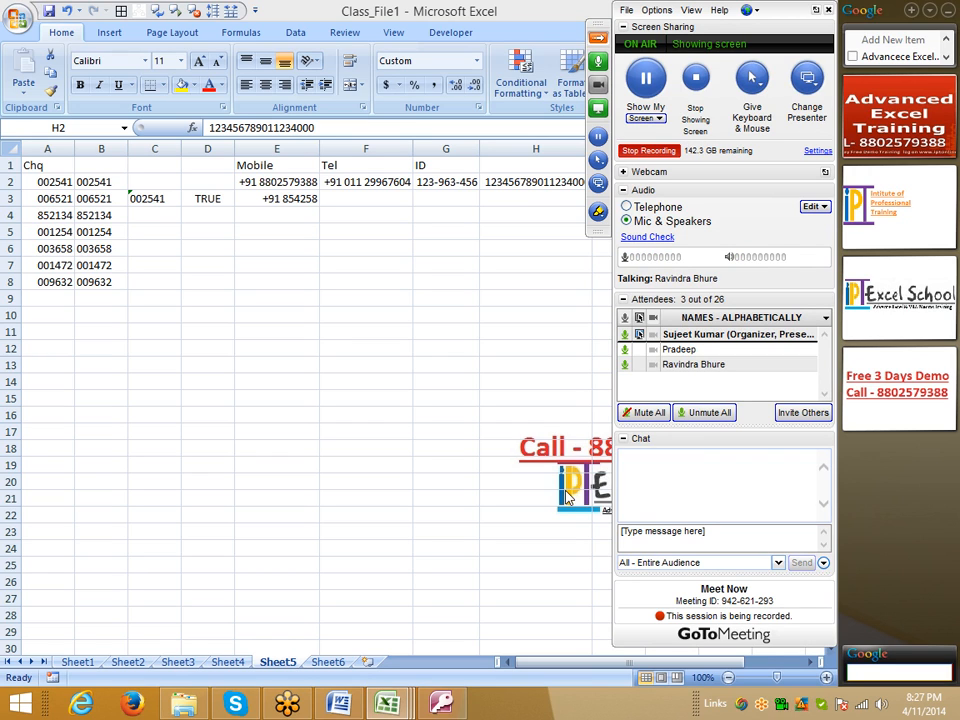
mouse_move(685, 366)
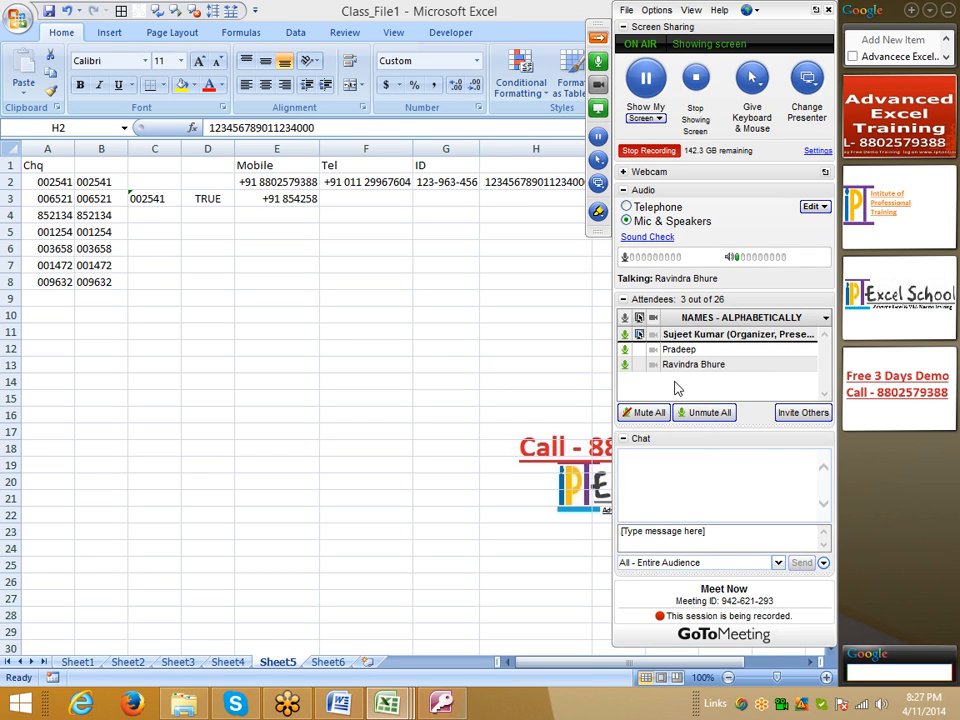